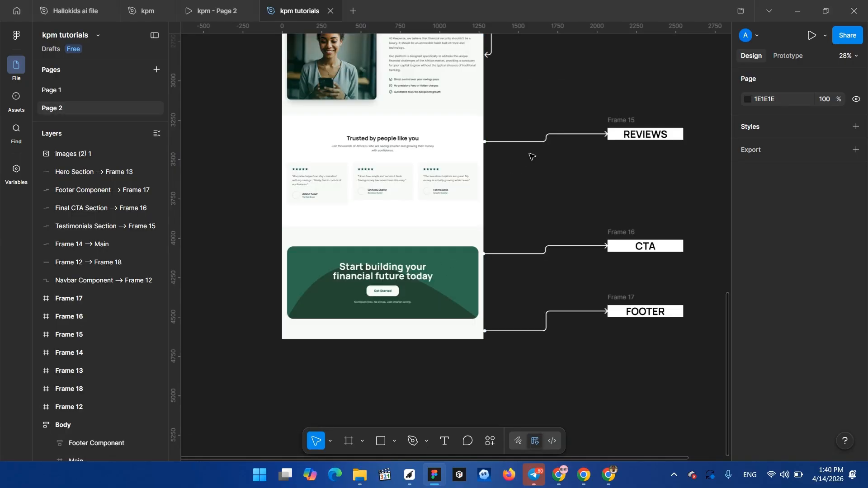
- Review the finished landing page sections on Page 2, then switch to Page 1
scroll(530, 155, "up", 5)
scroll(508, 183, "up", 3)
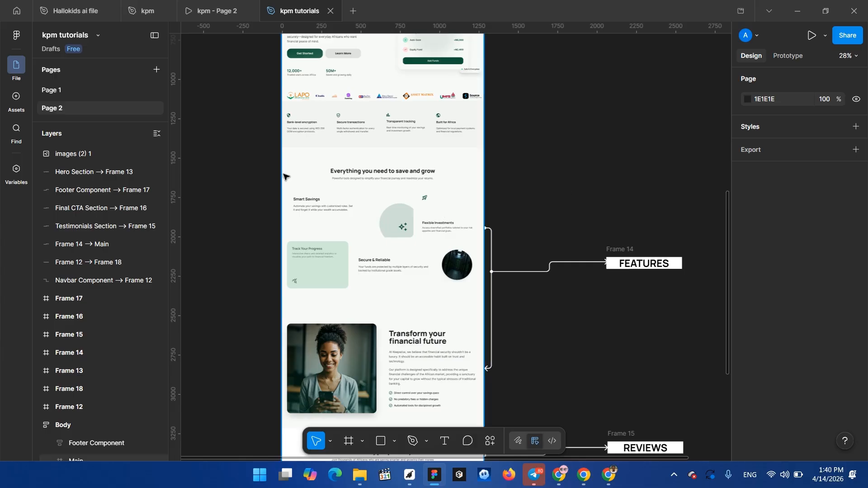
mouse_move(203, 11)
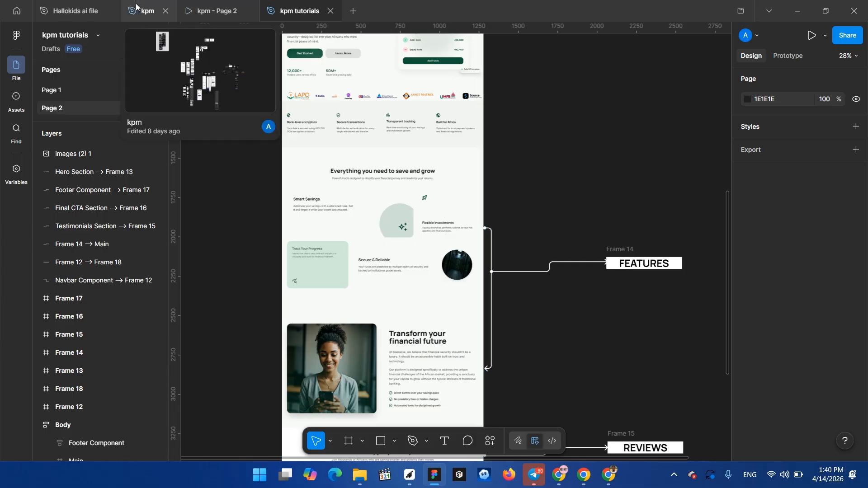
left_click(54, 91)
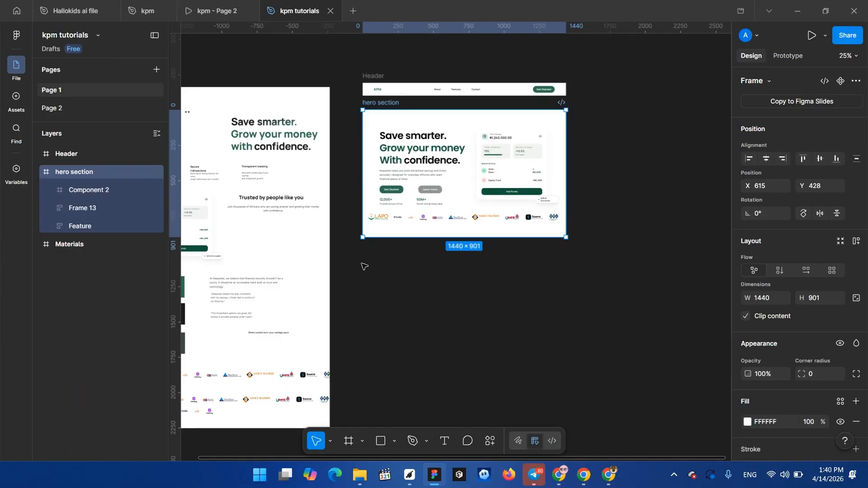
left_click(364, 267)
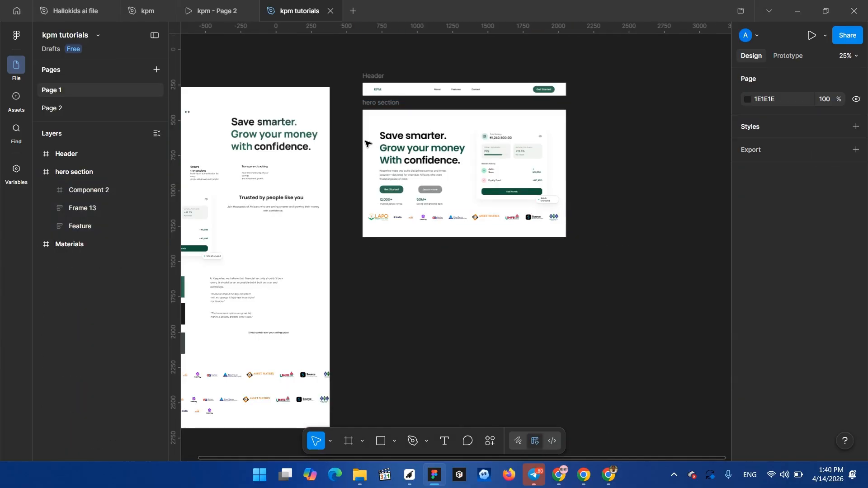
- Duplicate the hero section frame and place the copy directly below the original, aligned at X 615, Y 1475
left_click(370, 134)
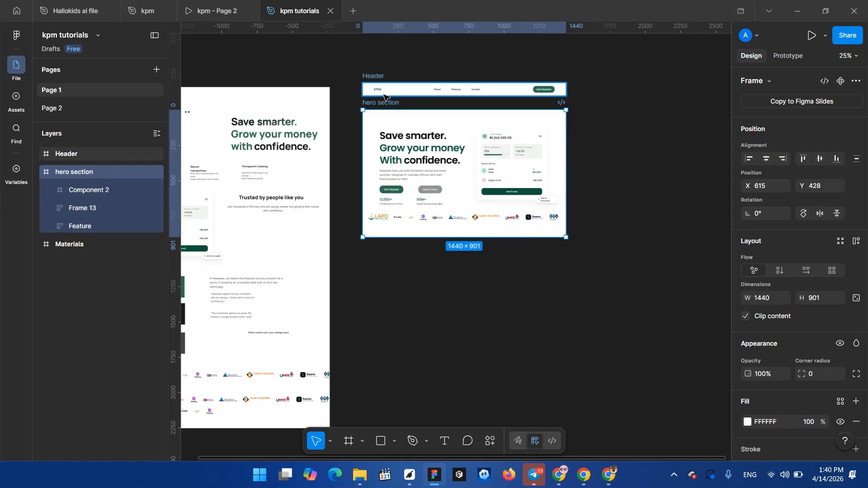
key("ctrl+d")
left_click_drag(517, 103, 308, 251)
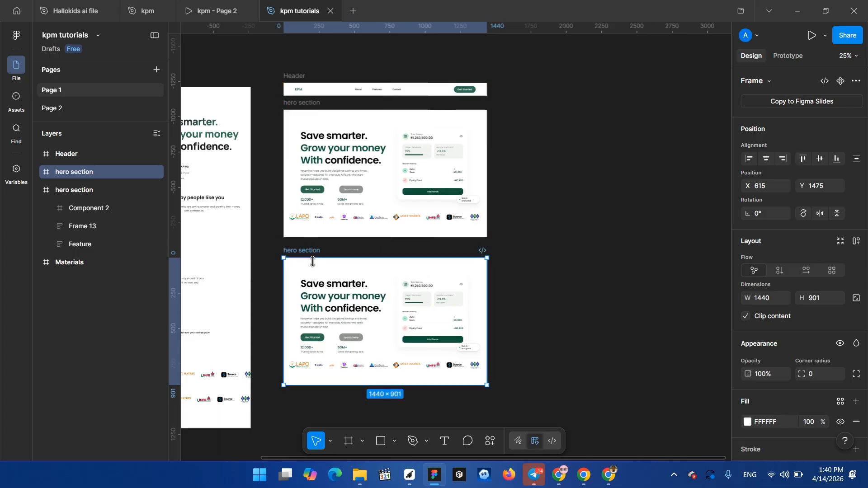
- Delete the headline block, logo strip and savings card from the duplicated hero section, leaving an empty frame
scroll(308, 245, "up", 5)
scroll(329, 251, "down", 5)
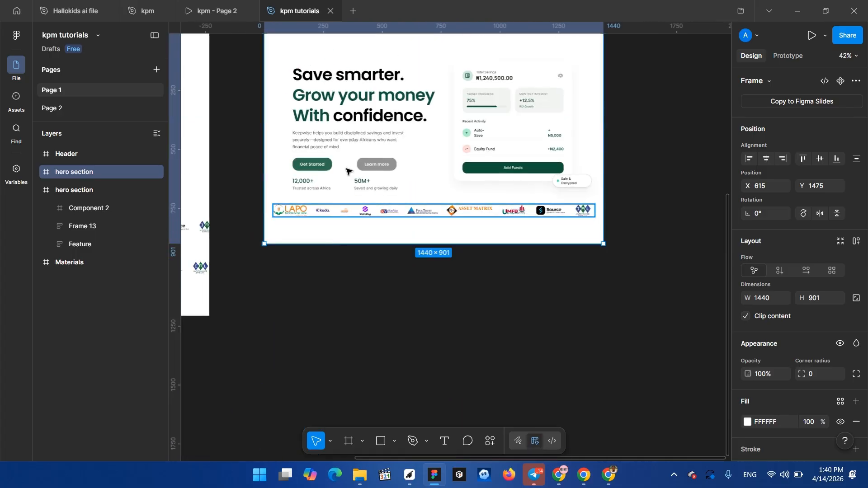
scroll(335, 172, "up", 3)
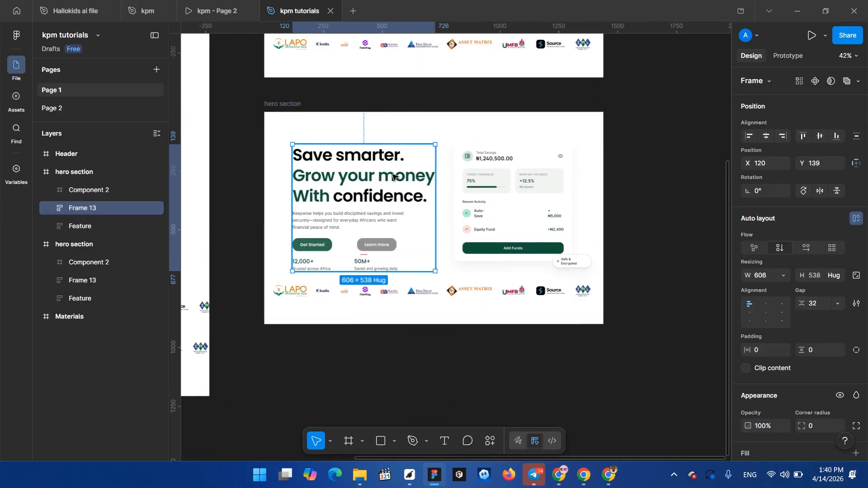
left_click(511, 188)
left_click(371, 291)
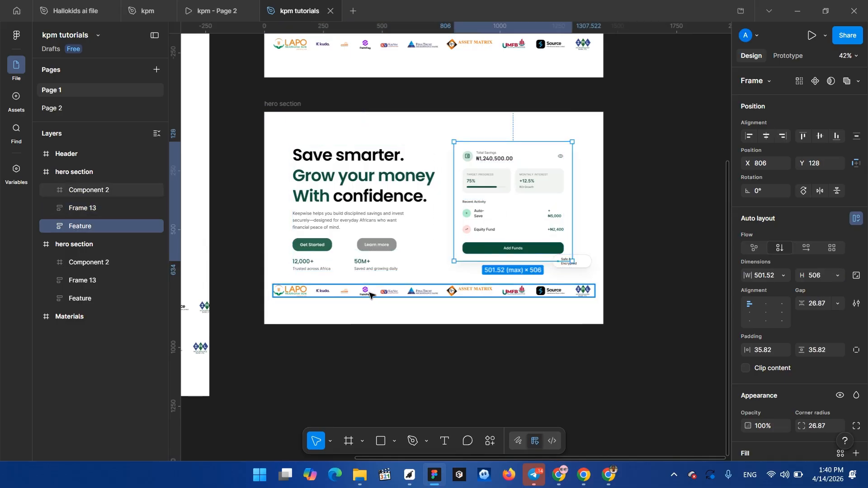
left_click(371, 225, "shift")
left_click(514, 213, "shift")
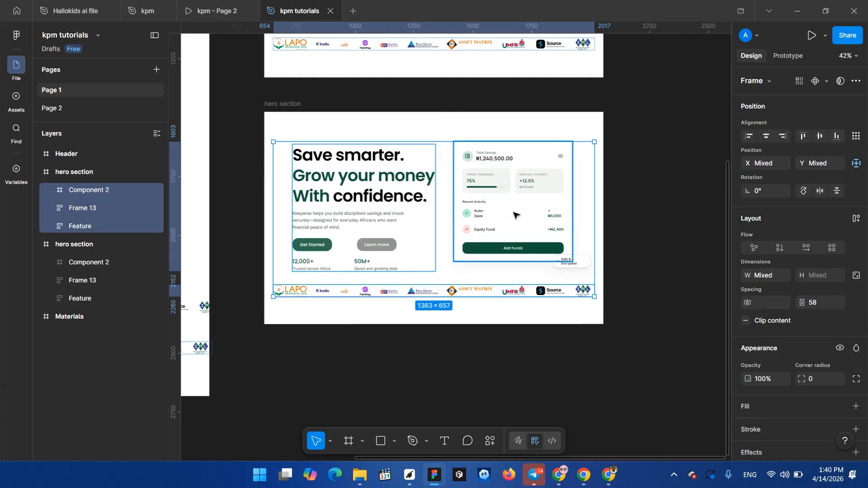
left_click(575, 265, "shift")
key("Delete")
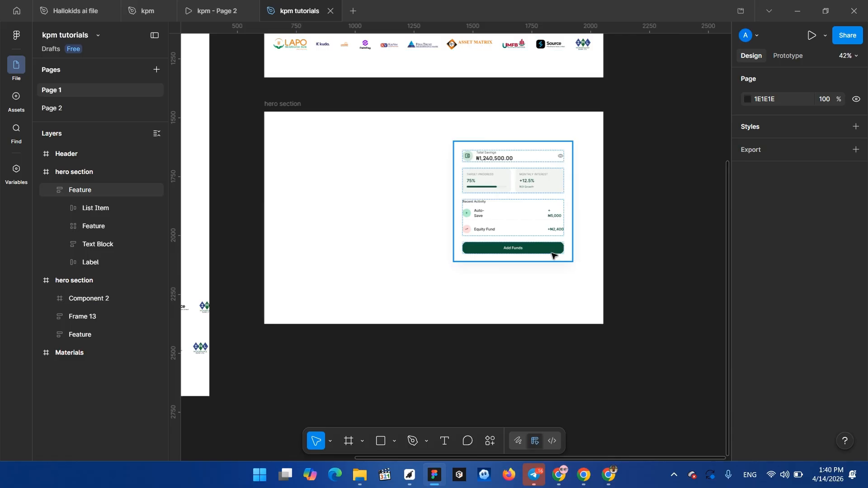
left_click(552, 256)
key("Delete")
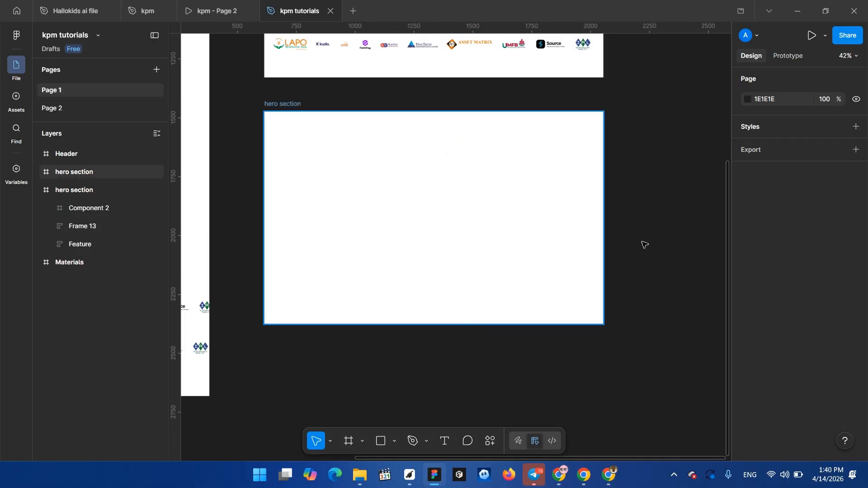
- Rename the emptied lower frame as "Review section"
left_click(286, 105)
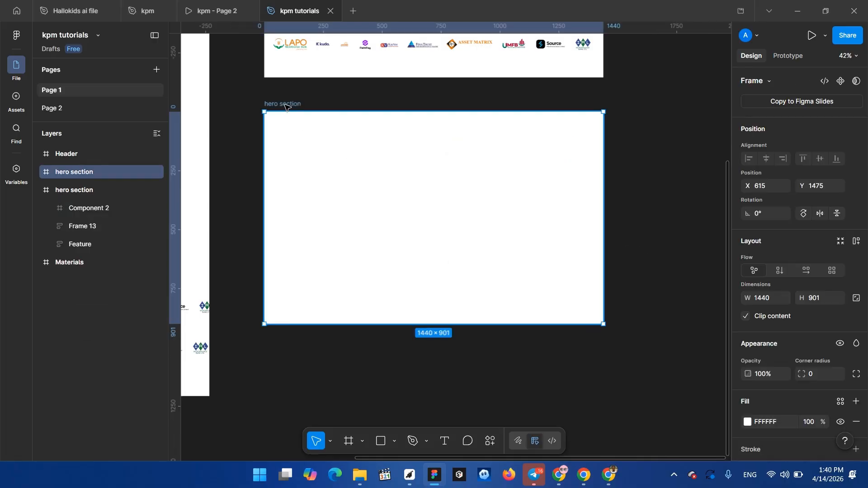
double_click(285, 104)
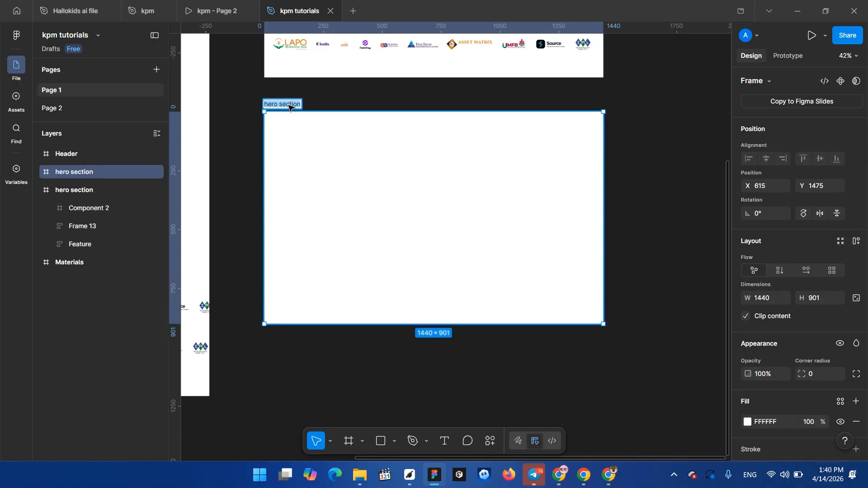
type("r")
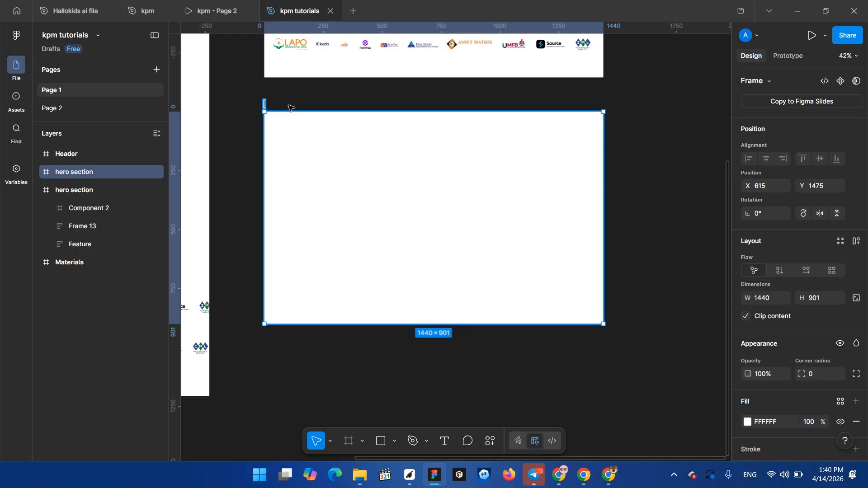
type("Review ")
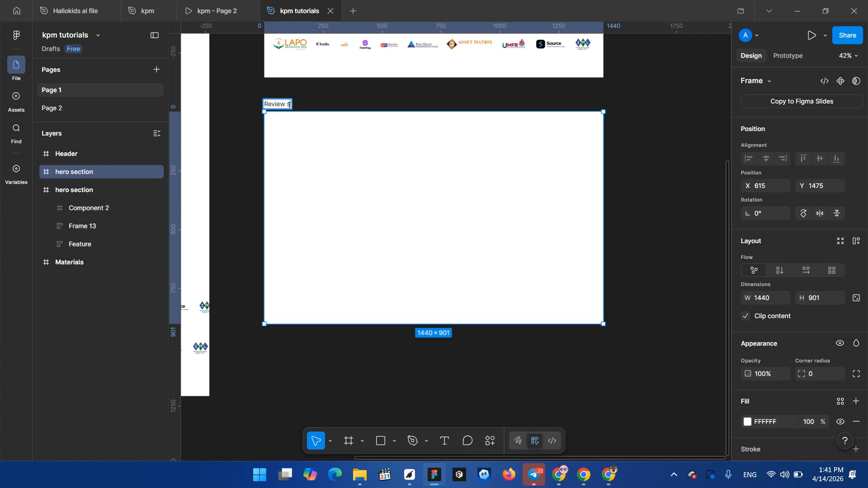
type("section")
key("Return")
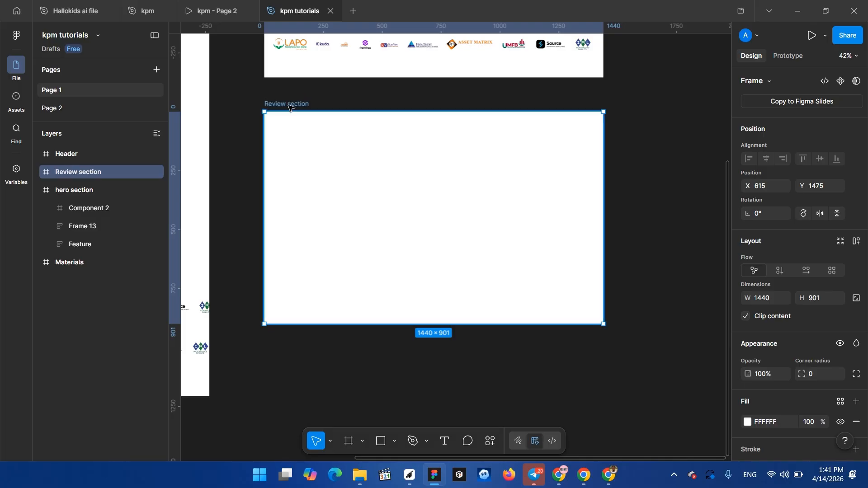
- Rename the empty frame below the hero section as "Features section"
scroll(342, 147, "up", 5)
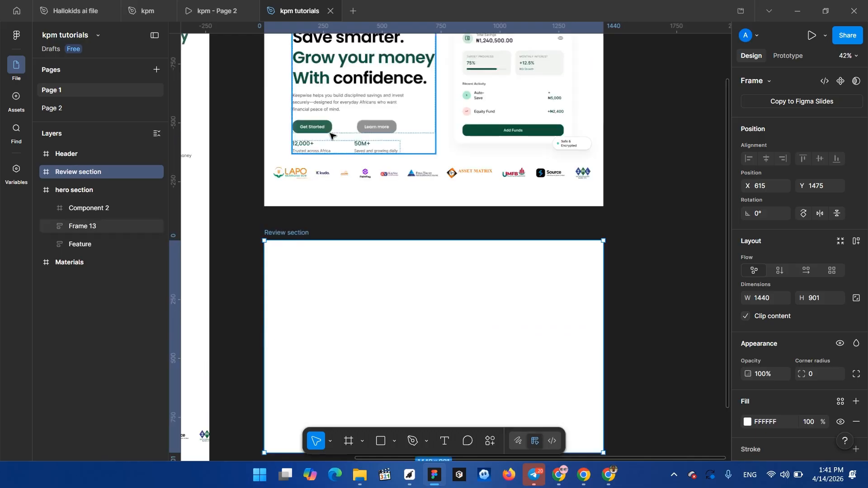
scroll(320, 181, "left", 6)
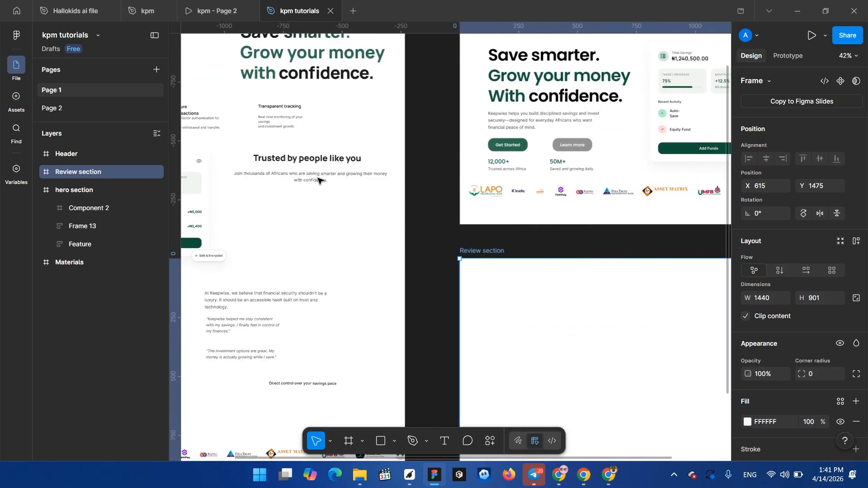
scroll(308, 170, "down", 6)
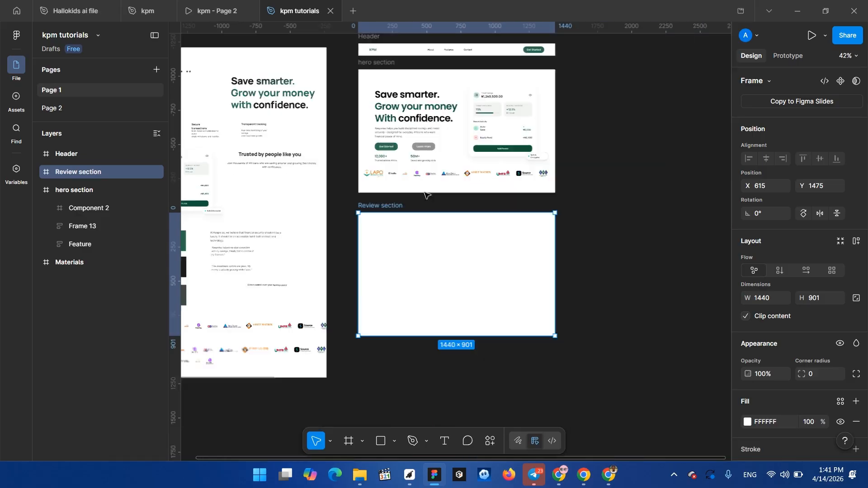
scroll(373, 197, "up", 5)
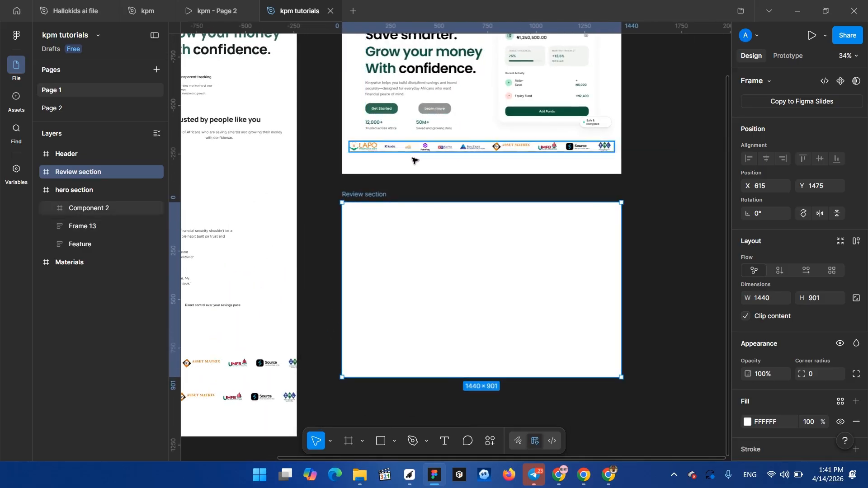
double_click(368, 194)
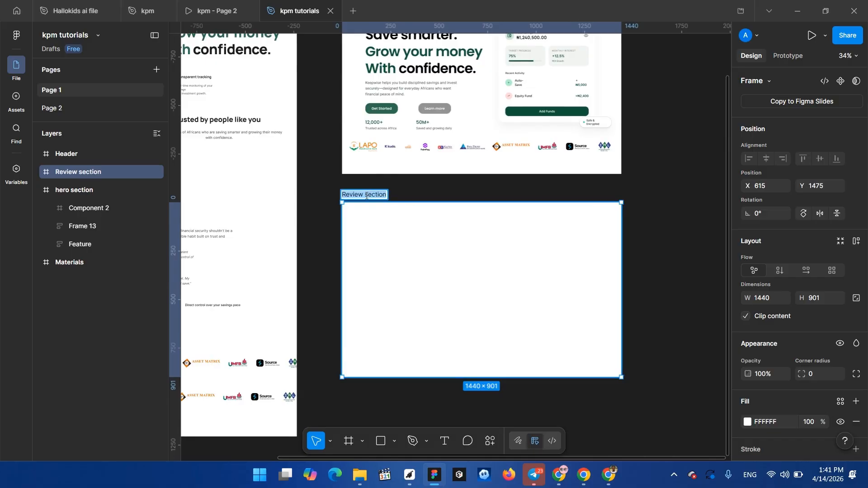
left_click(366, 195)
double_click(362, 194)
type("Features")
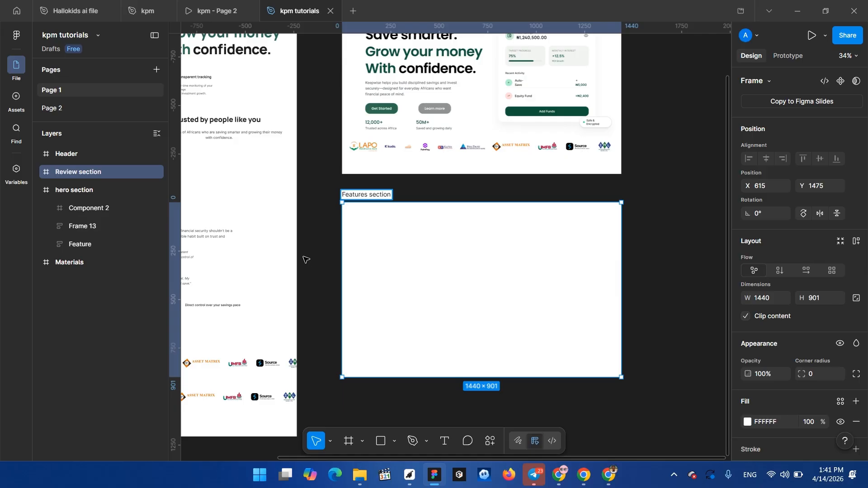
left_click(306, 260)
left_click(354, 196)
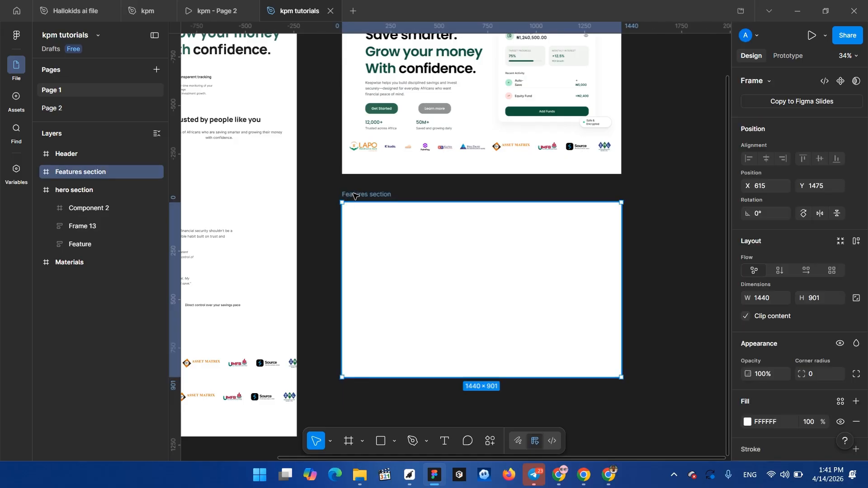
- Make the 16-column layout guide visible on the Features section frame
scroll(421, 86, "up", 3)
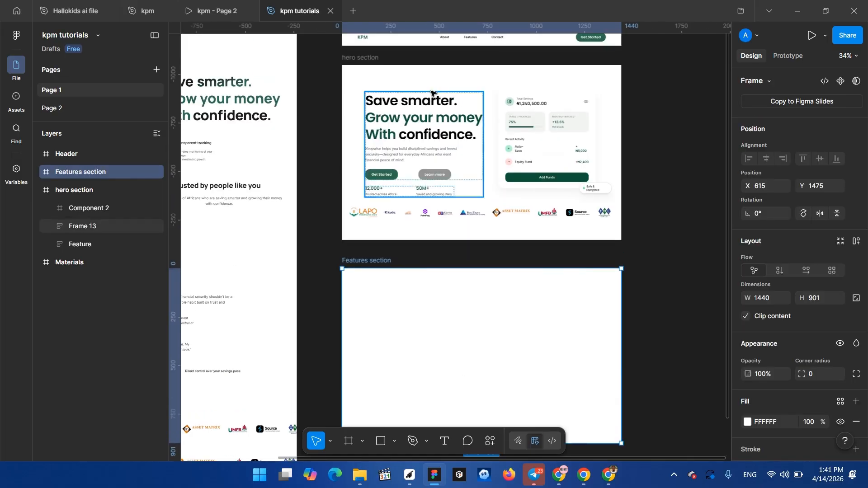
scroll(802, 338, "down", 3)
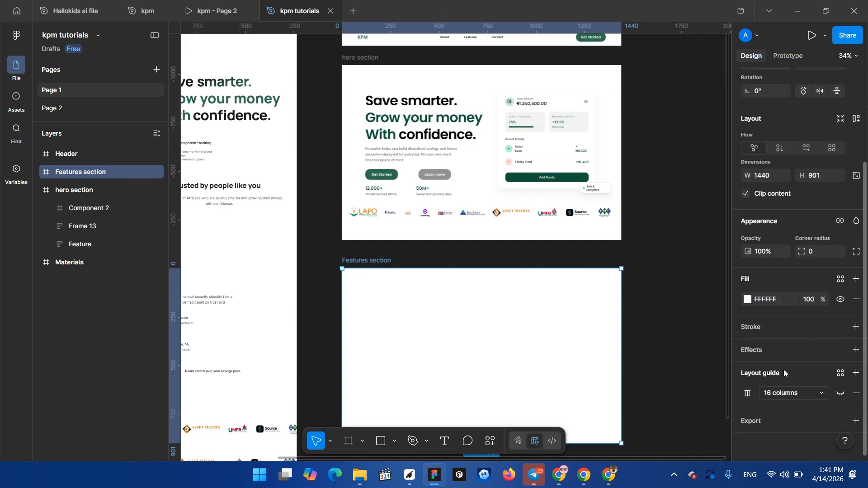
left_click(840, 393)
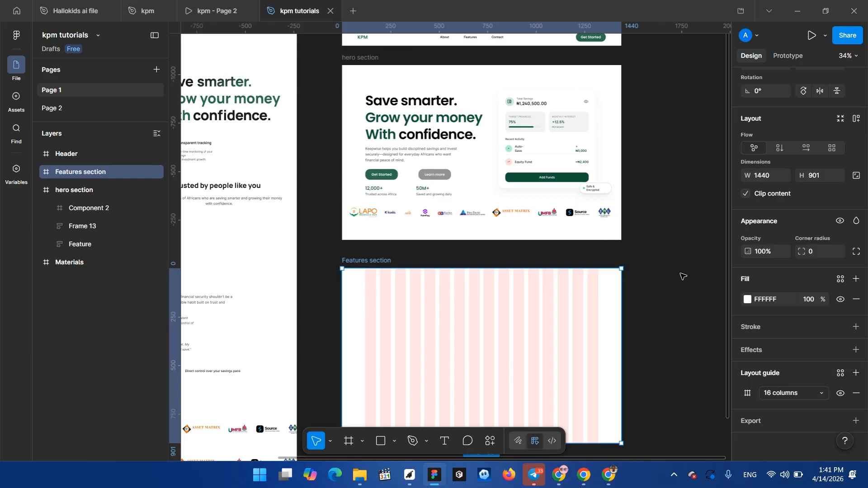
- Try shortening the Features section frame to a height of 769 from its lower edge, and undo the resize
scroll(428, 334, "down", 3)
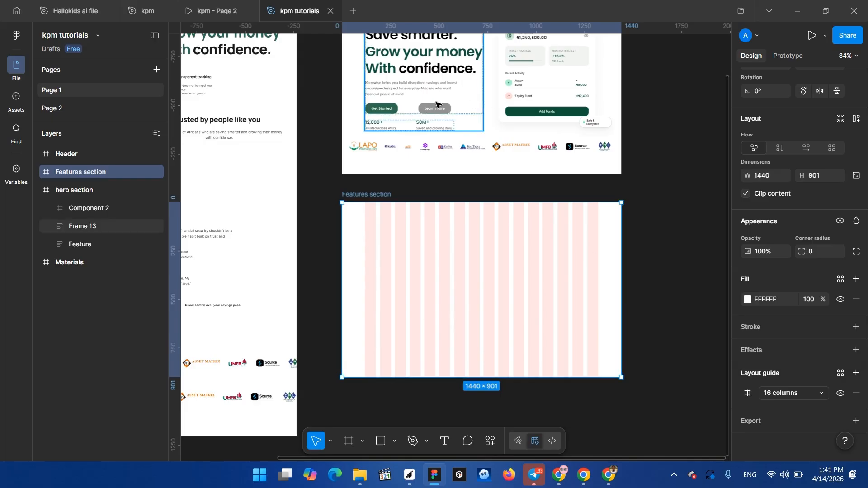
scroll(484, 109, "up", 2)
scroll(452, 113, "down", 1)
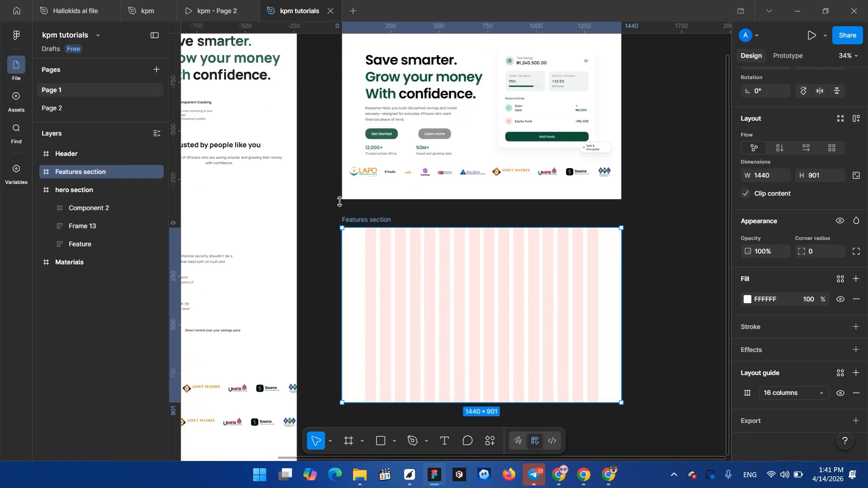
scroll(452, 248, "down", 7)
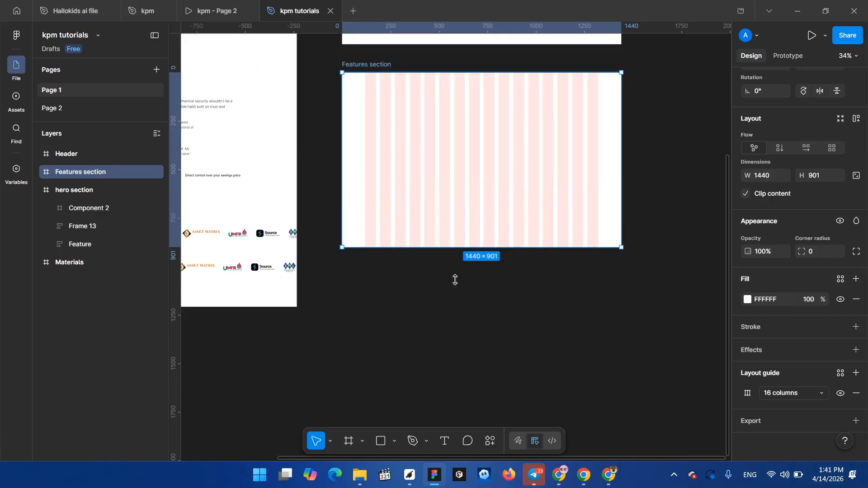
left_click_drag(457, 248, 456, 223)
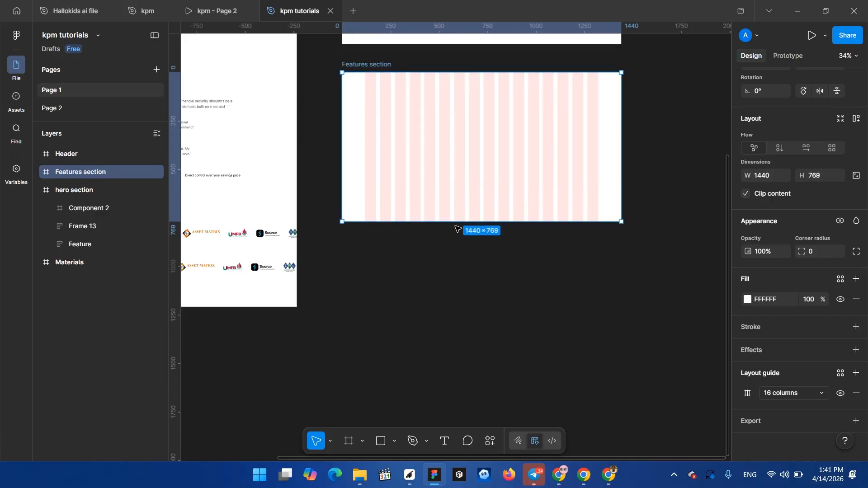
key("ctrl+z")
- Examine the hero section layout and the icons, text, colour swatches and logos in the Materials frame
scroll(381, 130, "up", 8)
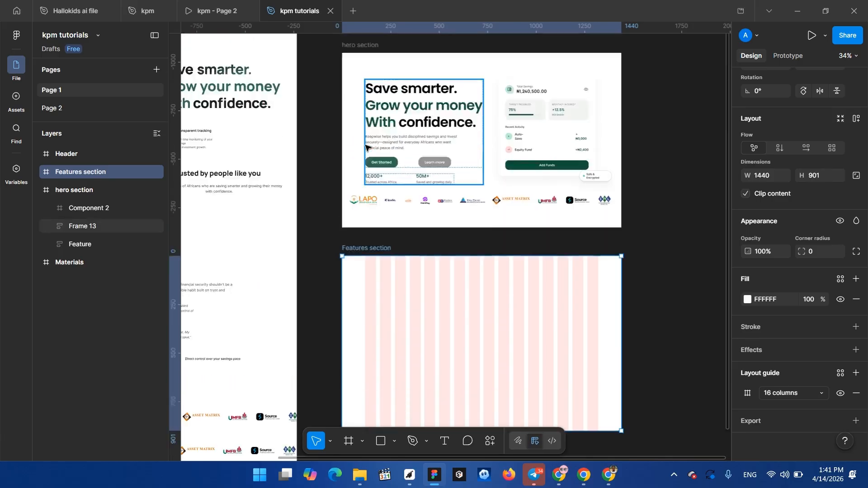
scroll(365, 145, "up", 3)
scroll(380, 208, "left", 2)
scroll(380, 208, "down", 2)
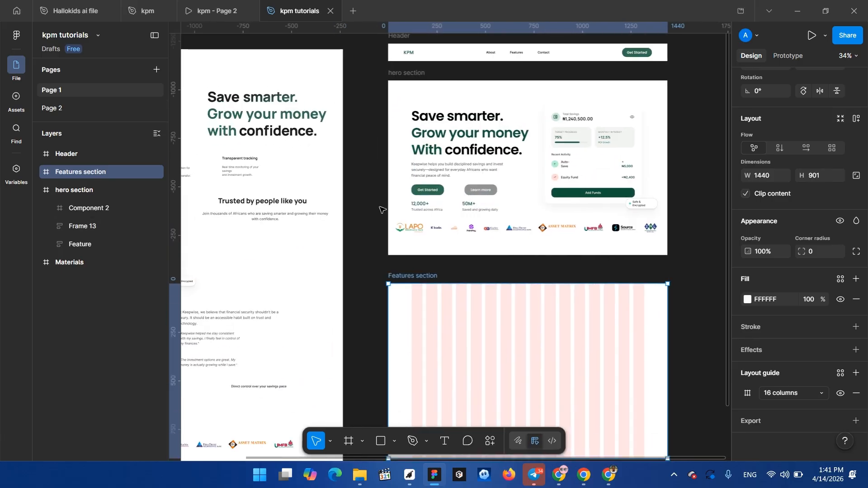
scroll(382, 209, "down", 5)
scroll(388, 204, "left", 2)
scroll(389, 202, "up", 2)
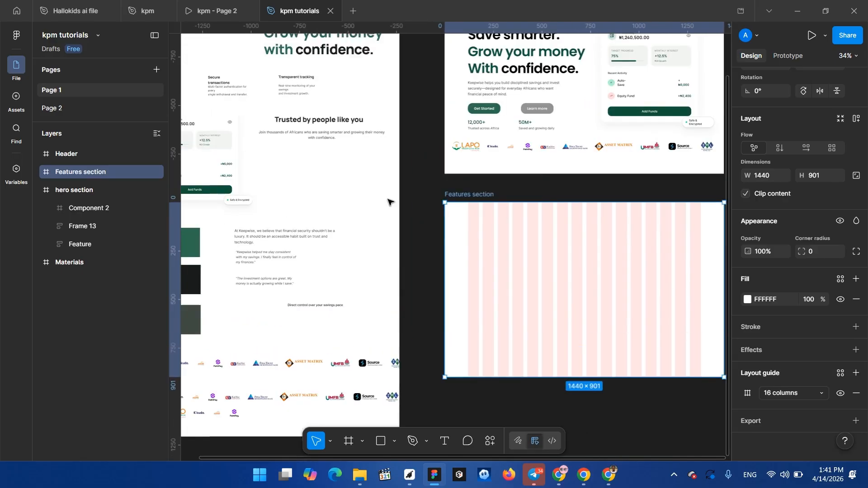
scroll(388, 202, "up", 3)
scroll(568, 191, "left", 2)
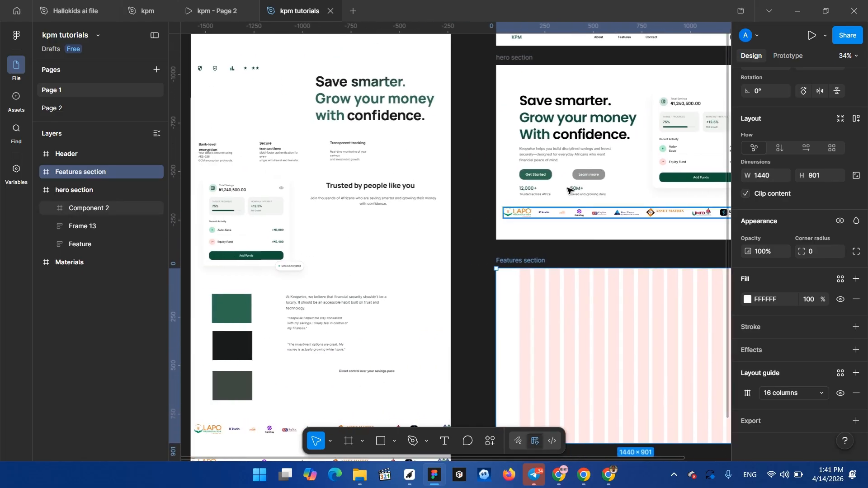
- Move the six heading and description texts for the three features from the Materials frame into the Features section frame
scroll(221, 162, "up", 3)
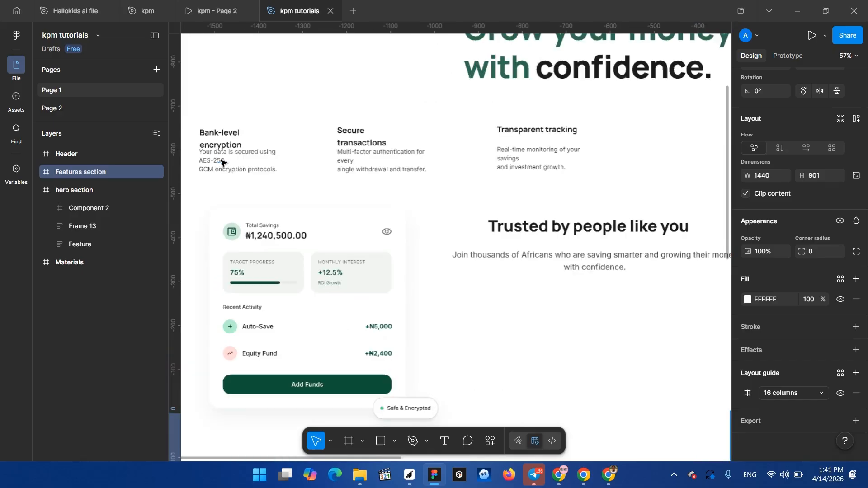
scroll(221, 162, "up", 1)
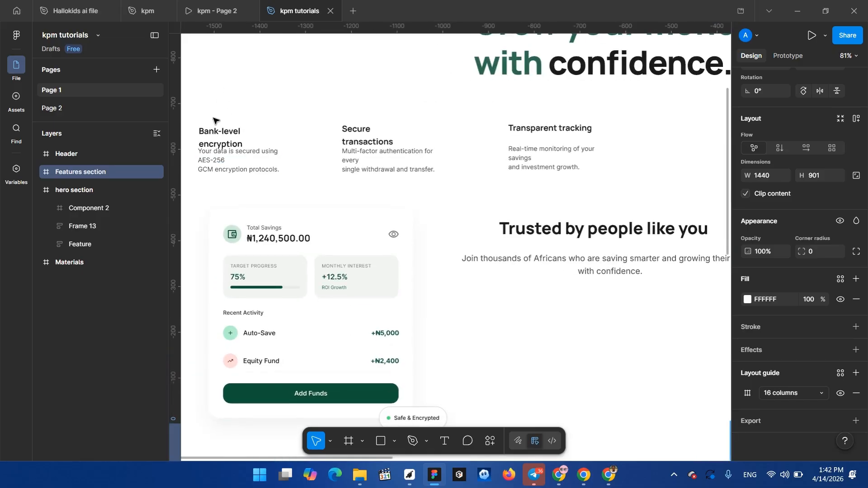
left_click_drag(213, 120, 596, 177)
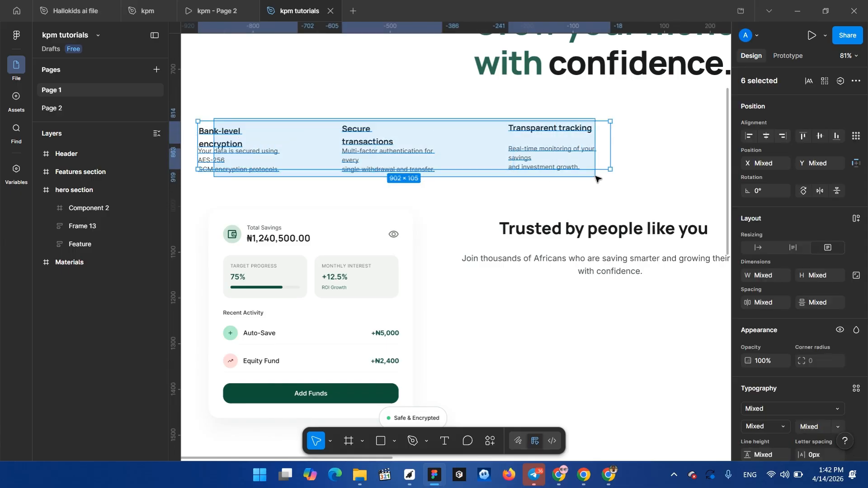
left_click_drag(546, 150, 555, 142)
scroll(558, 154, "down", 5)
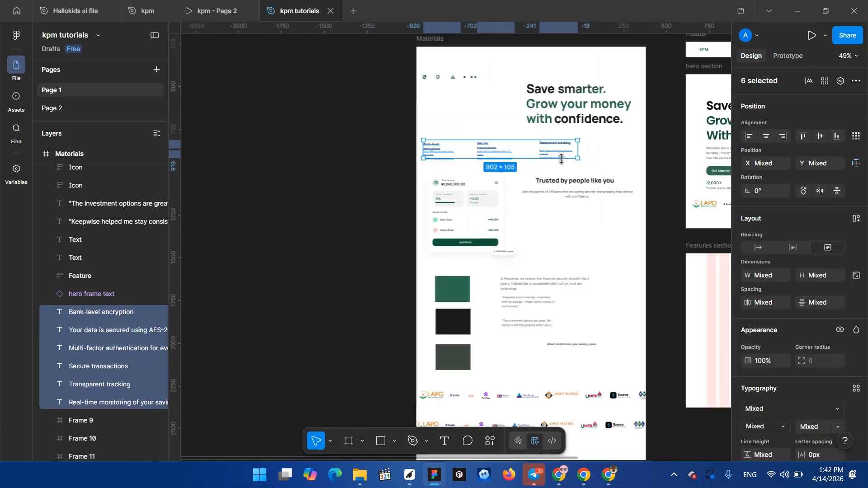
scroll(561, 158, "right", 5)
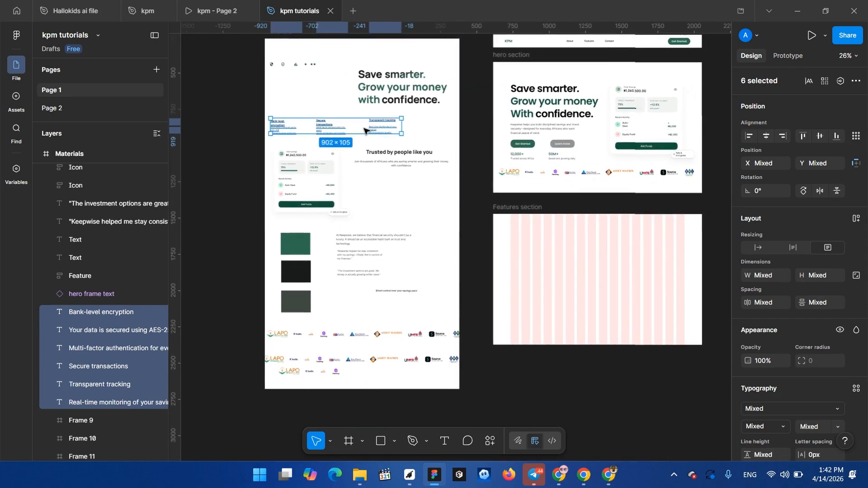
left_click_drag(362, 129, 559, 236)
scroll(559, 235, "up", 10)
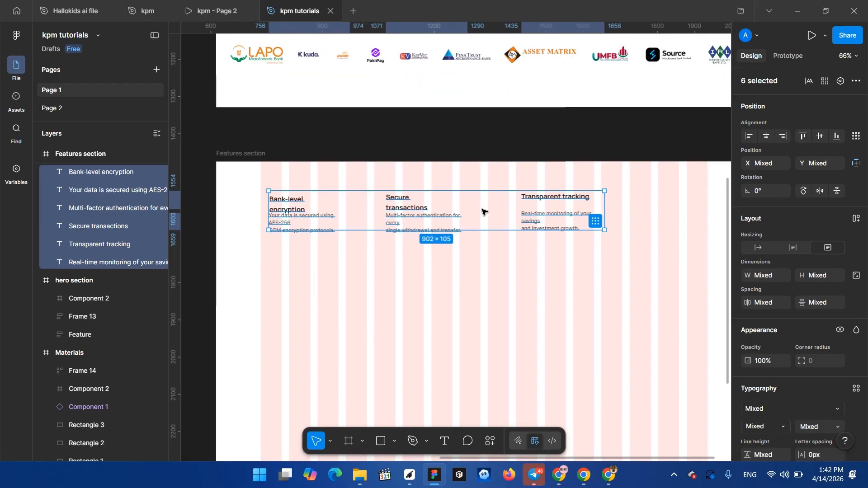
left_click(429, 209)
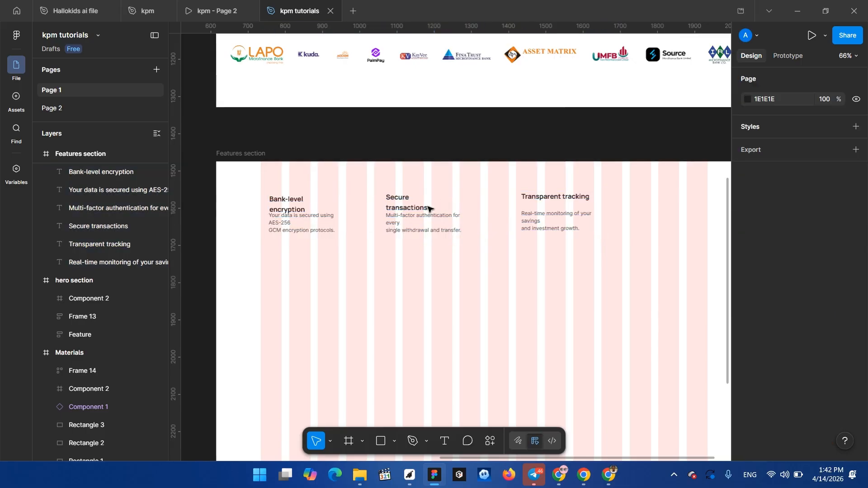
- Narrow the "Bank-level encryption" heading to 157 wide and move it to the first guide column at X 120, Y 67
double_click(274, 207)
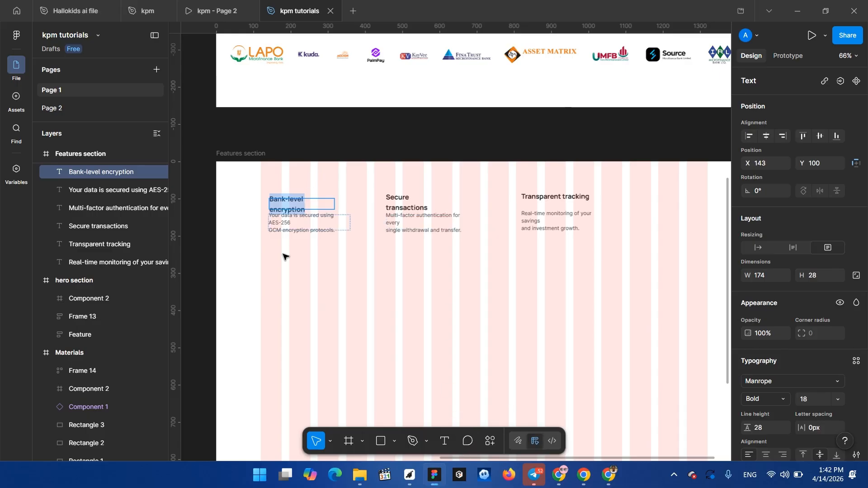
key("Escape")
double_click(295, 209)
key("Escape")
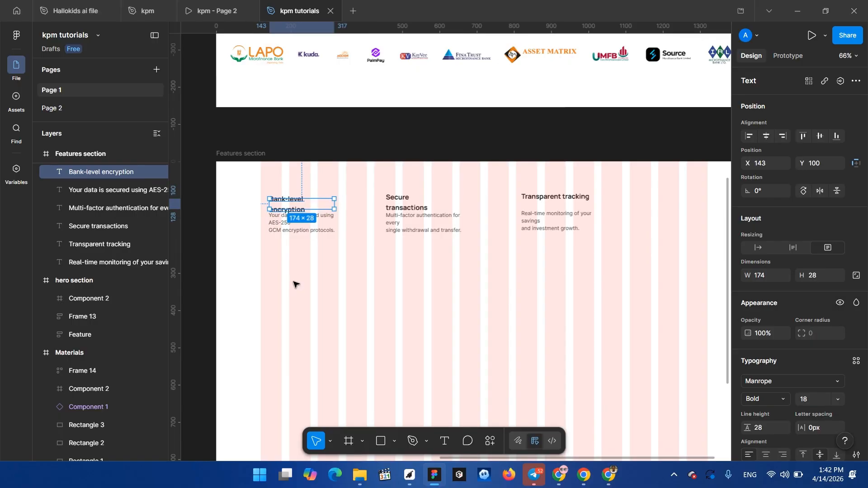
left_click_drag(336, 202, 302, 196)
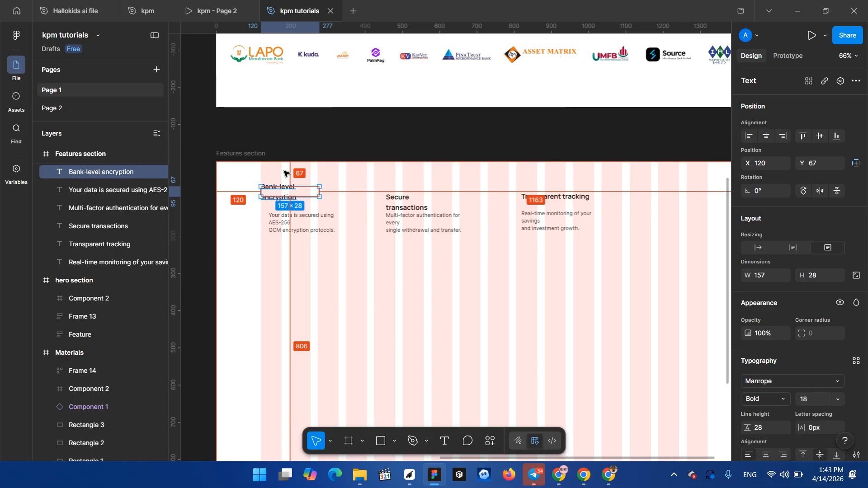
- Nudge the "Bank-level encryption" heading up to Y 60
key("Down")
key("Up")
key("Up")
key("Up")
key("Up")
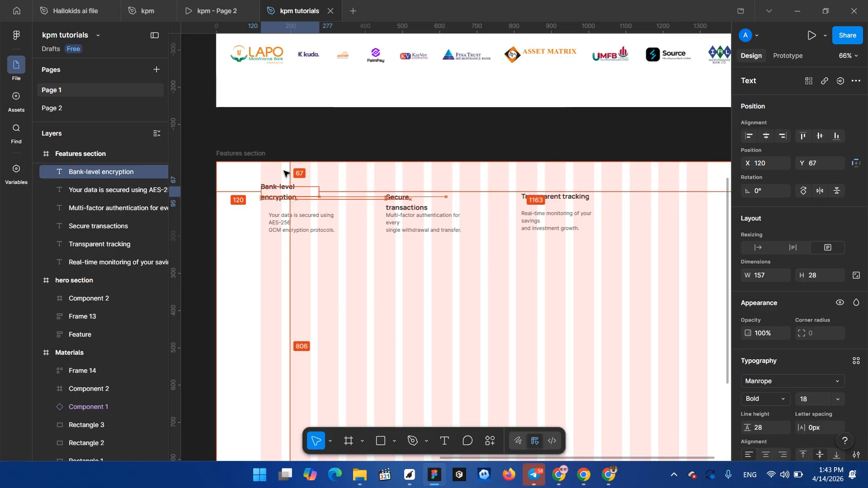
key("Up")
key("Up")
key("Up")
key("Up")
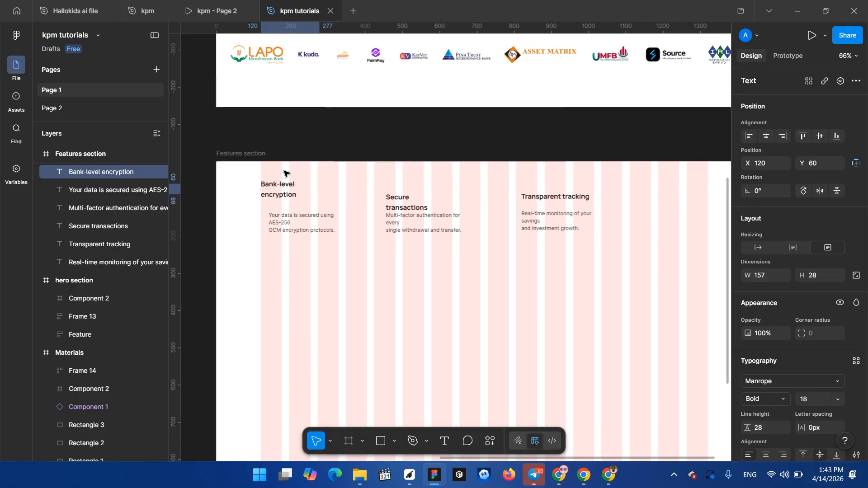
- Align the AES-256 description under its heading at X 120, Y 123, and set its resizing to Auto height
double_click(285, 224)
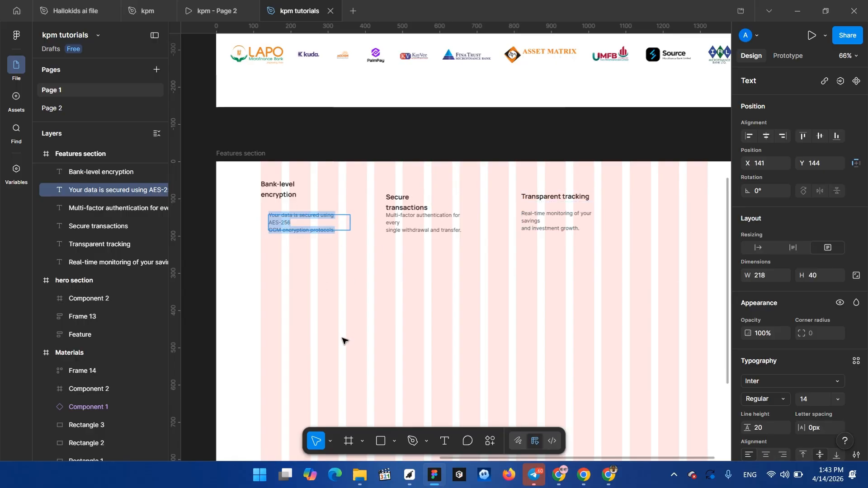
key("Escape")
left_click_drag(319, 223, 314, 217)
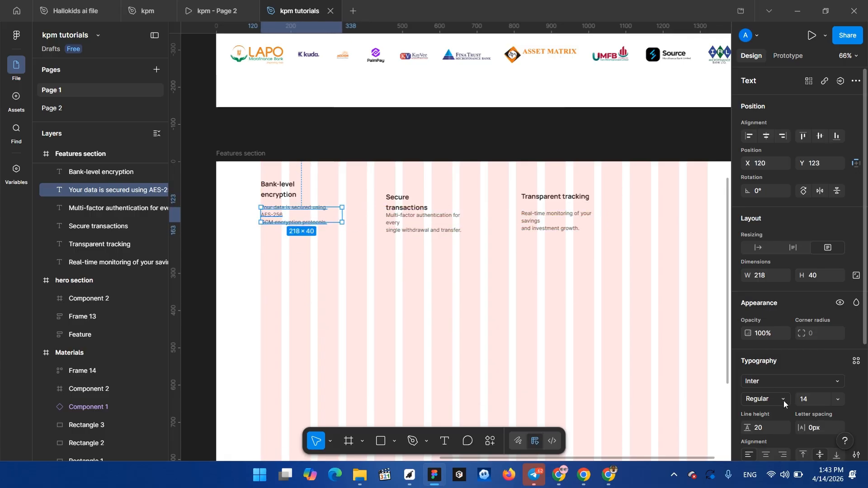
left_click(792, 247)
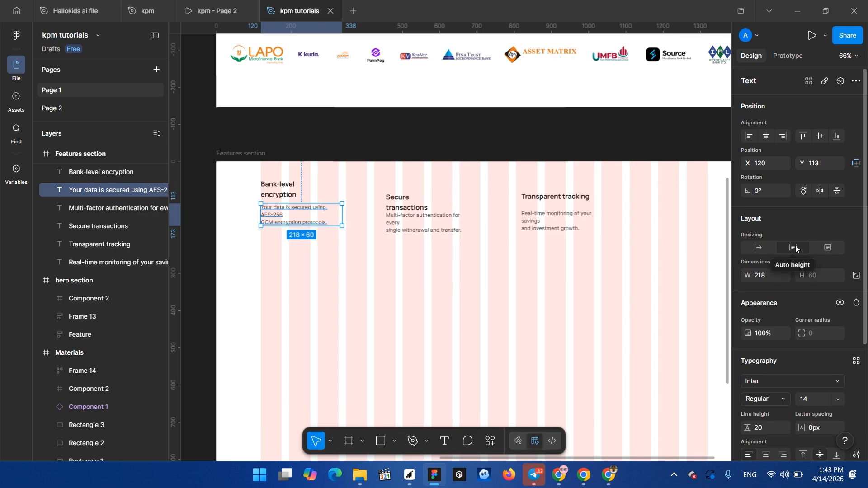
left_click(296, 252)
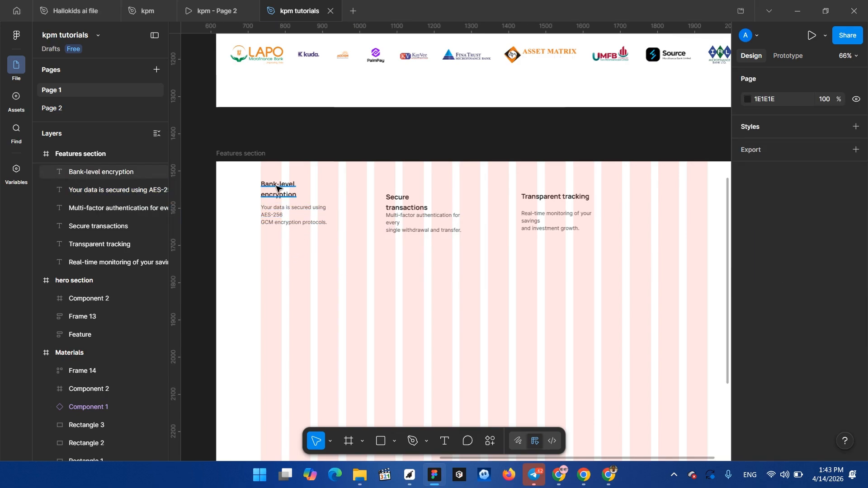
- Set the "Bank-level encryption" heading to Auto height and combine it with its description in a vertical auto layout frame
left_click(276, 189)
left_click(281, 211, "shift")
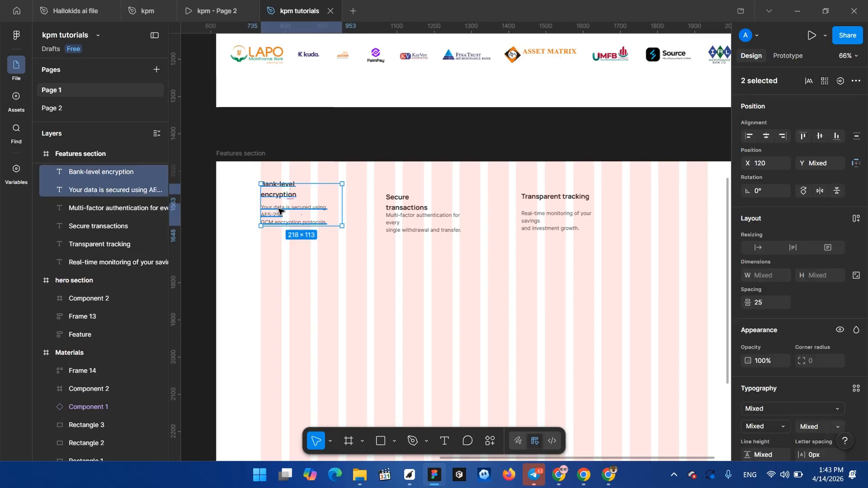
left_click(309, 270)
left_click(281, 186)
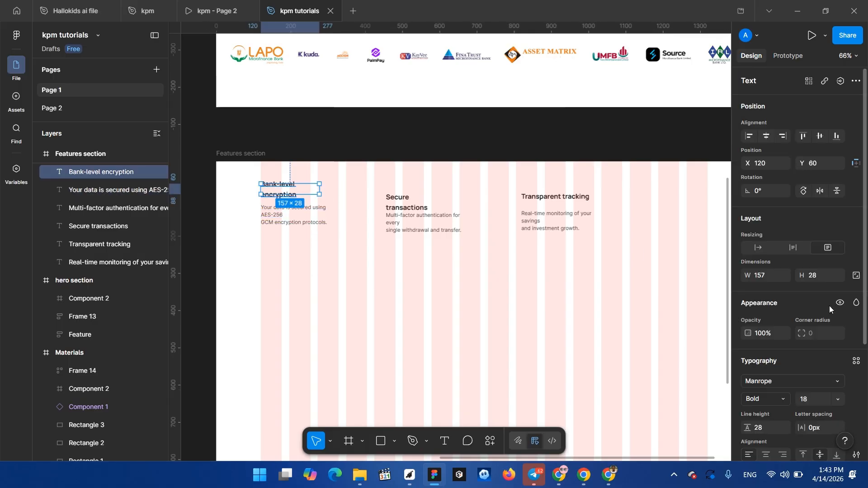
left_click(800, 248)
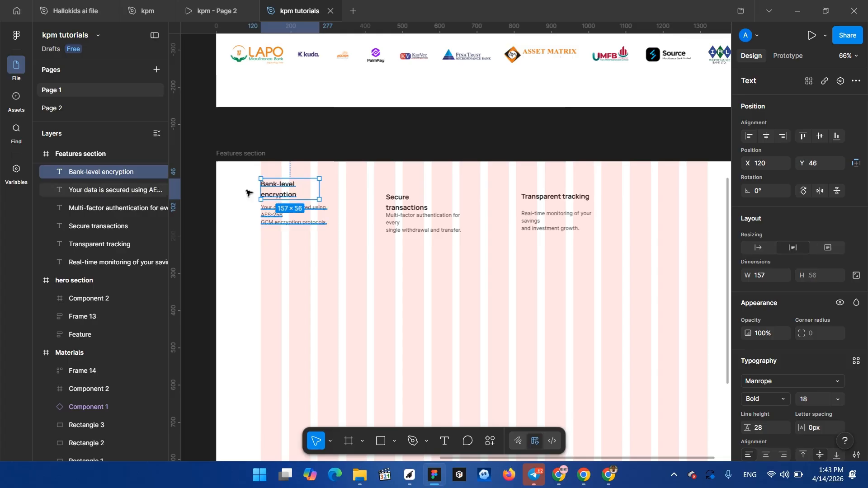
left_click(270, 214, "shift")
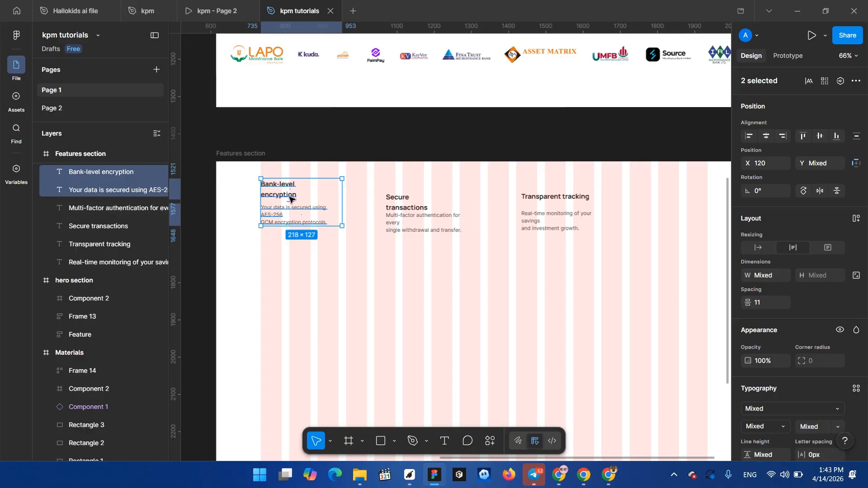
left_click(856, 219)
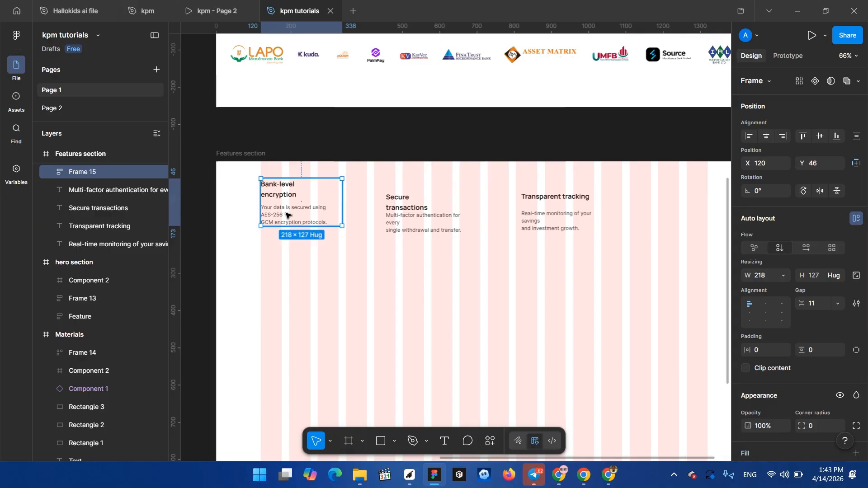
- Rename the bank-level encryption auto layout frame as "bank level"
double_click(94, 175)
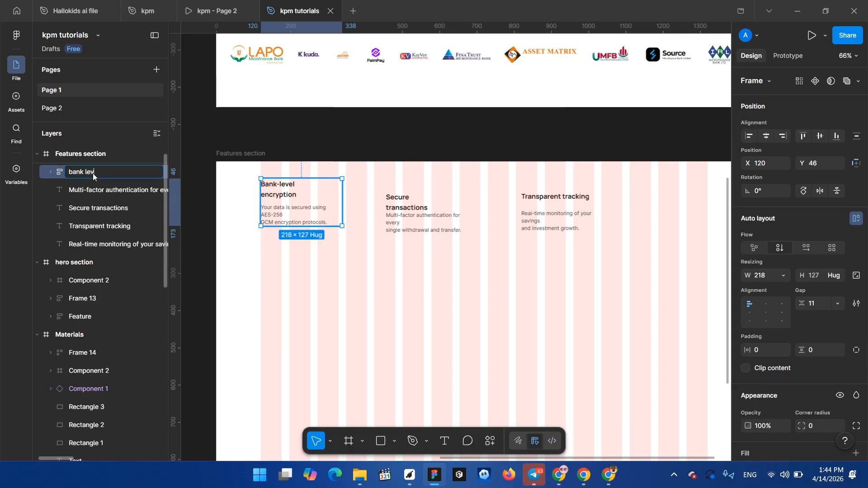
type("bank levle")
key("BackSpace")
key("BackSpace")
key("Return")
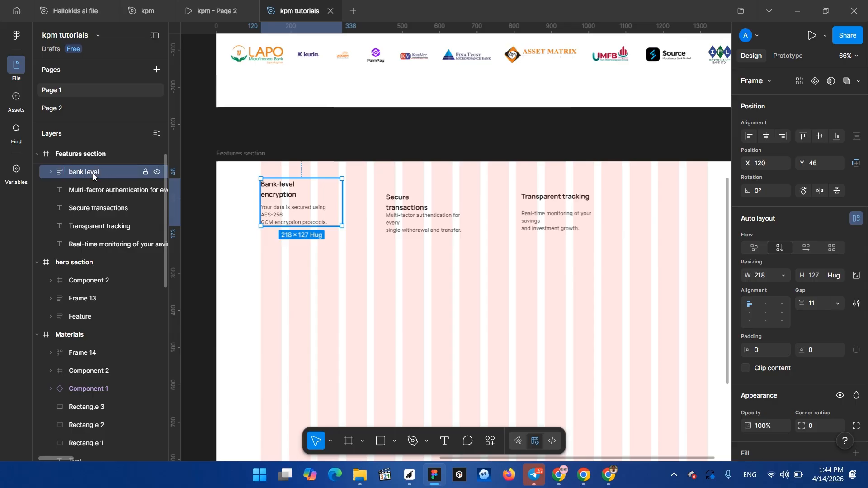
- Set the "Secure transactions" heading and its multi-factor authentication description to Auto height
left_click(399, 203)
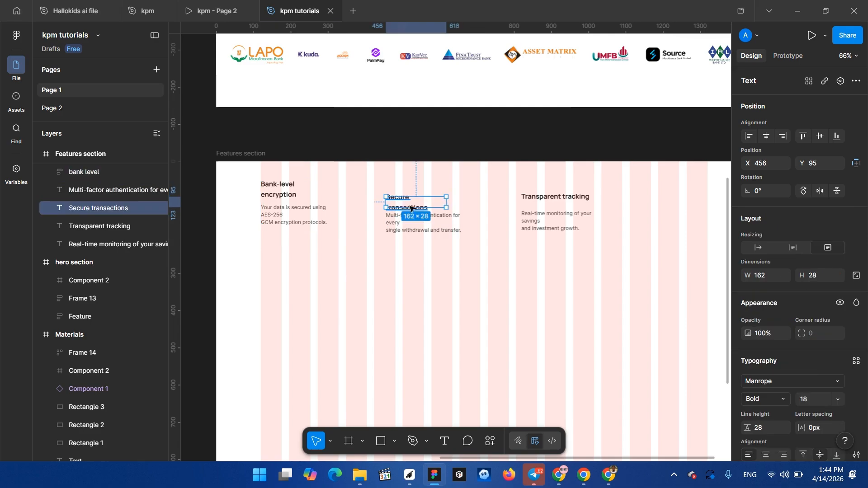
left_click(795, 247)
left_click(437, 229)
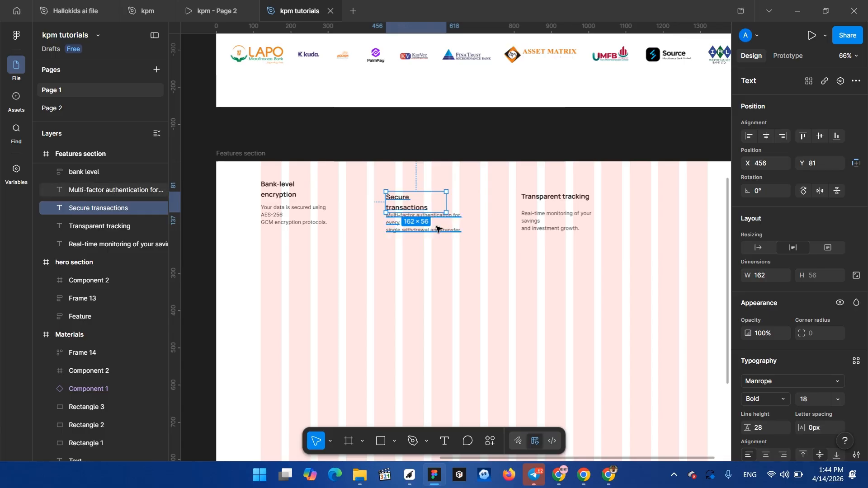
left_click(795, 247)
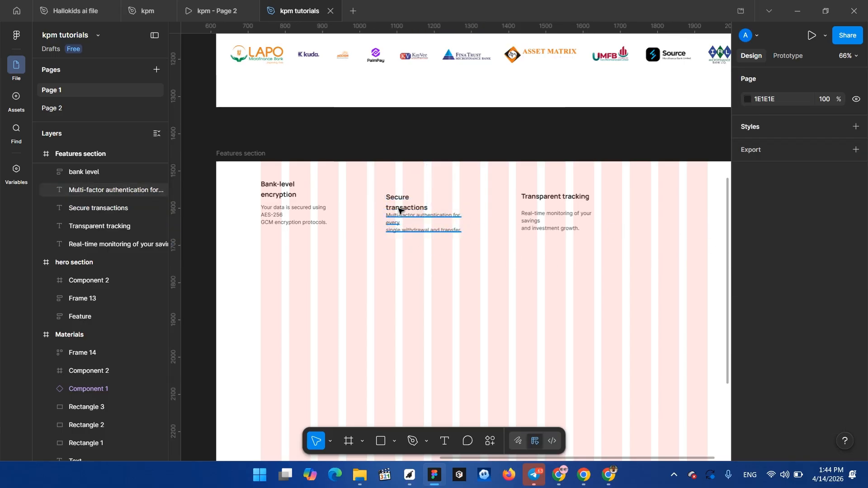
- Set the gap of the "bank level" auto layout frame to 12
left_click(272, 205)
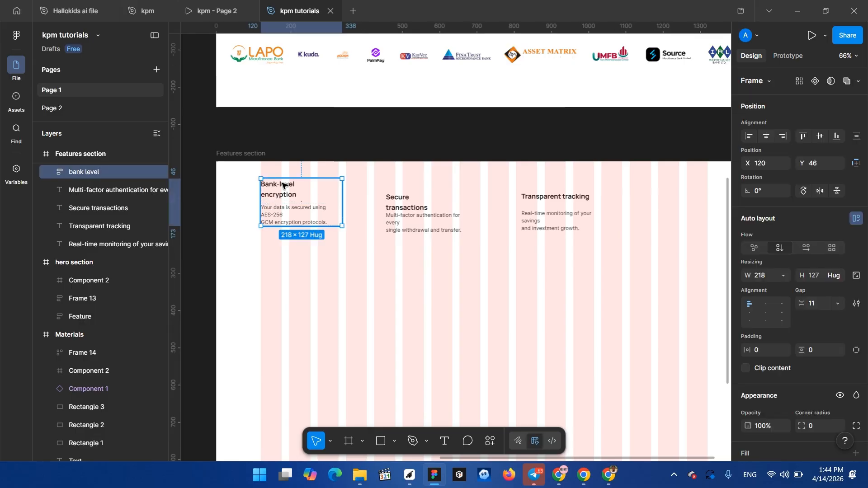
left_click(820, 303)
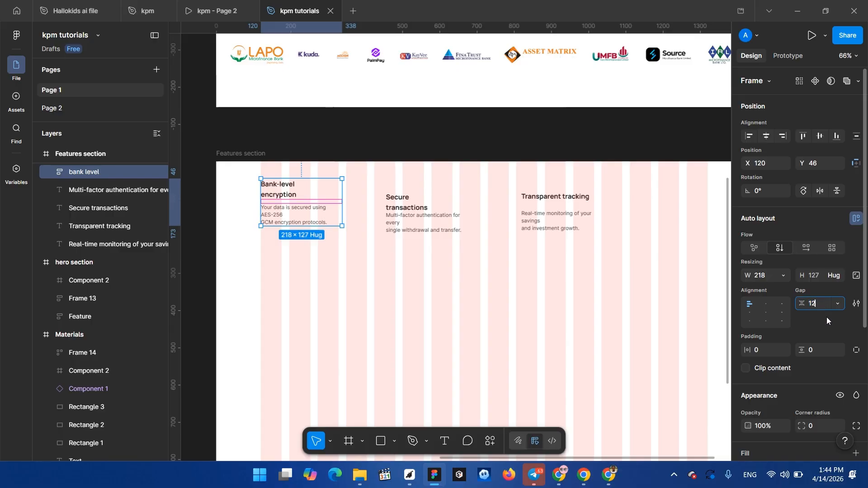
type("12")
key("Return")
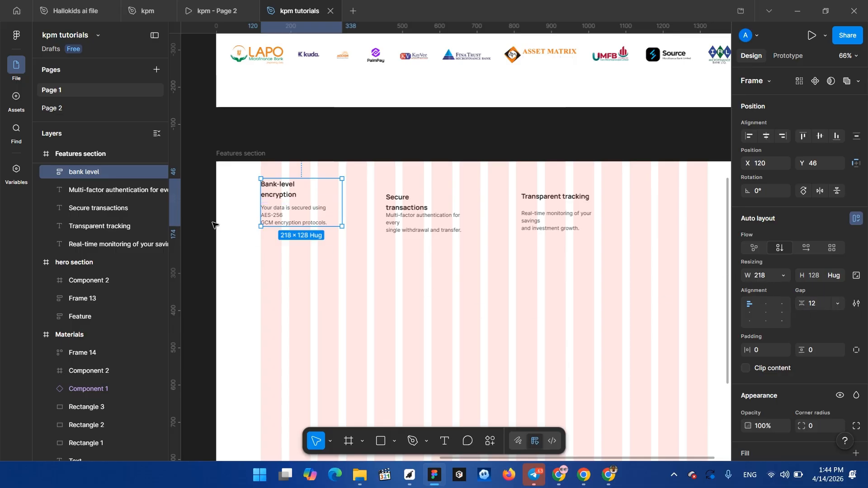
- Move the "Secure transactions" heading up to Y 37 and its description to Y 107, keeping both at X 456
left_click(407, 216)
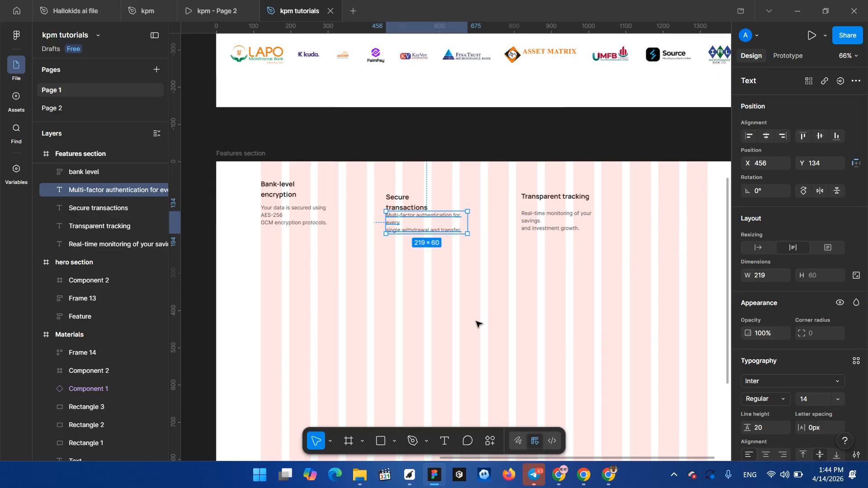
left_click(369, 284)
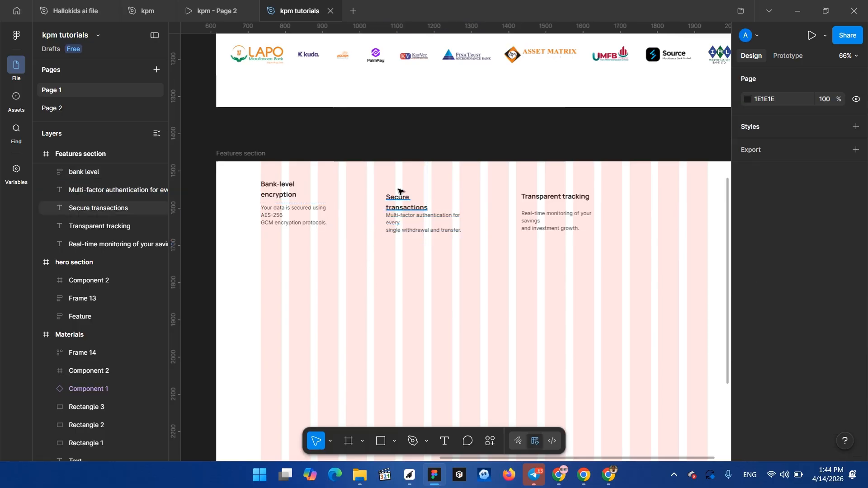
left_click(397, 200)
left_click_drag(396, 202, 396, 186)
left_click(392, 223)
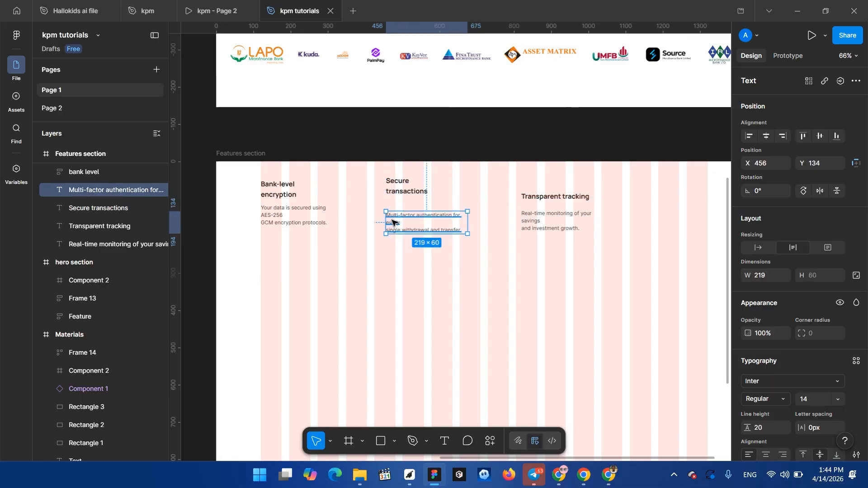
left_click_drag(392, 223, 391, 213)
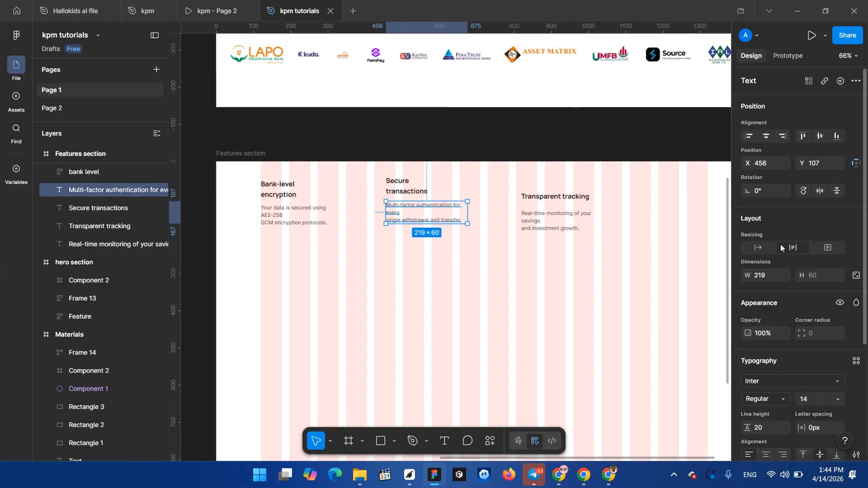
- Combine the "Secure transactions" heading and its description in a vertical auto layout frame with a gap of 12
left_click(414, 198, "shift")
key("shift+a")
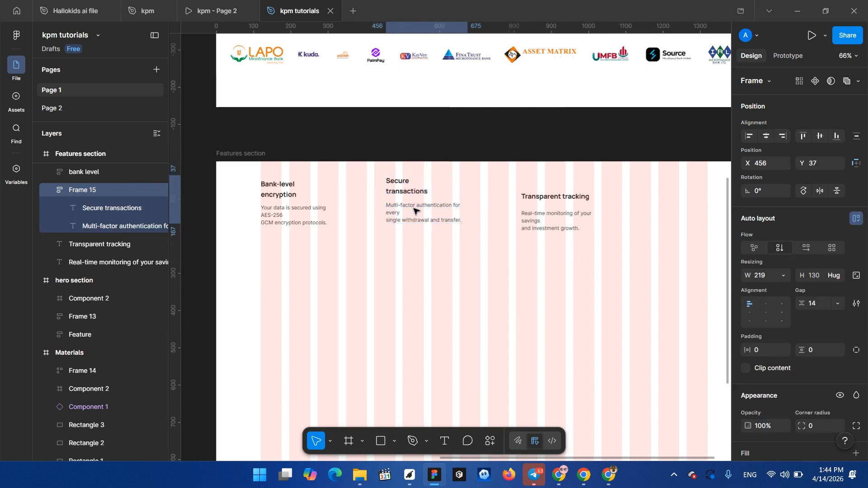
left_click(817, 304)
type("12")
key("Return")
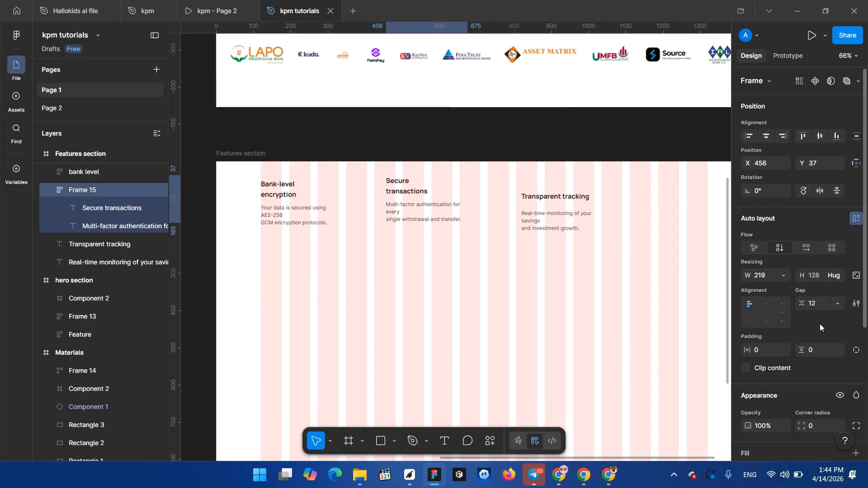
- Try centre alignment on the "Secure transactions" auto layout frame and return it to top-left alignment
left_click(764, 317)
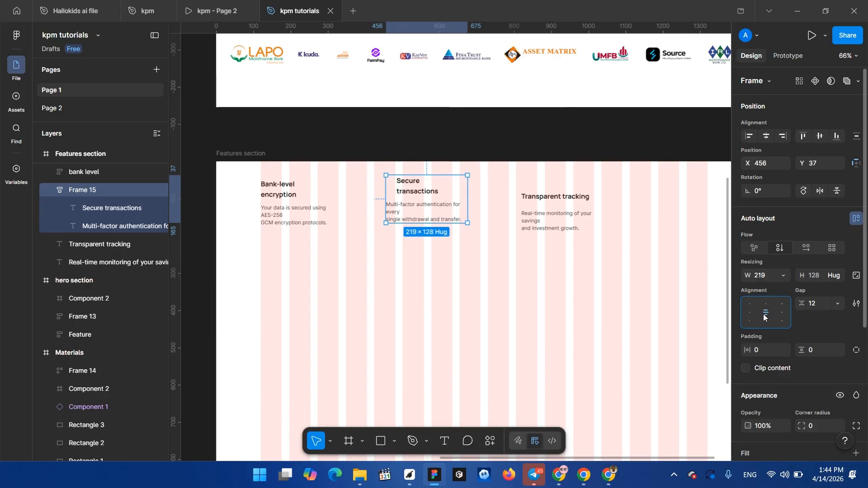
left_click(752, 304)
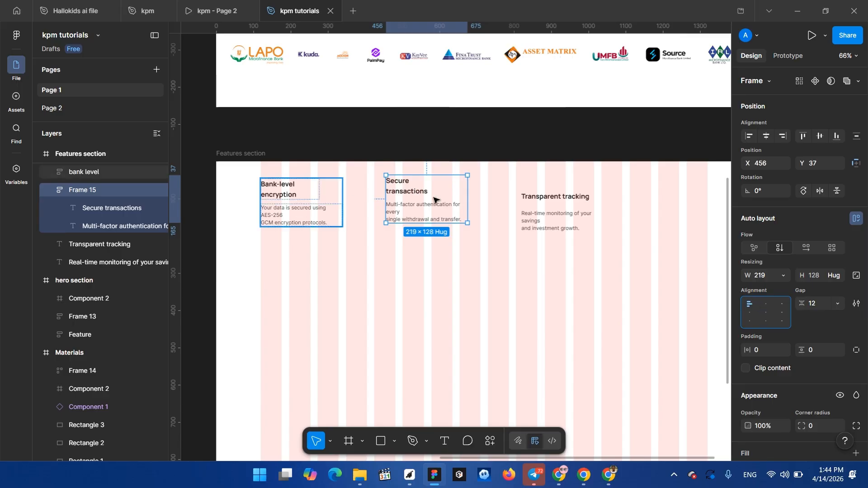
- Narrow the "Transparent tracking" heading to a width of 146 and set it and its description to Auto height
left_click(543, 197)
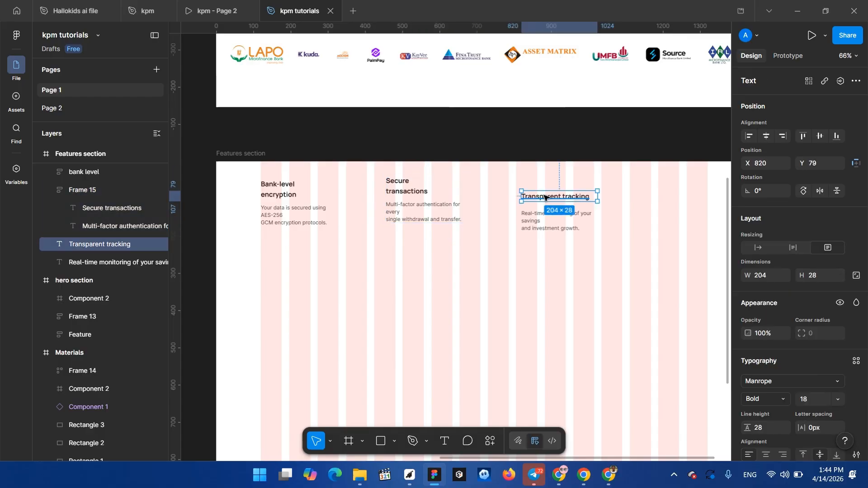
left_click_drag(579, 198, 553, 198)
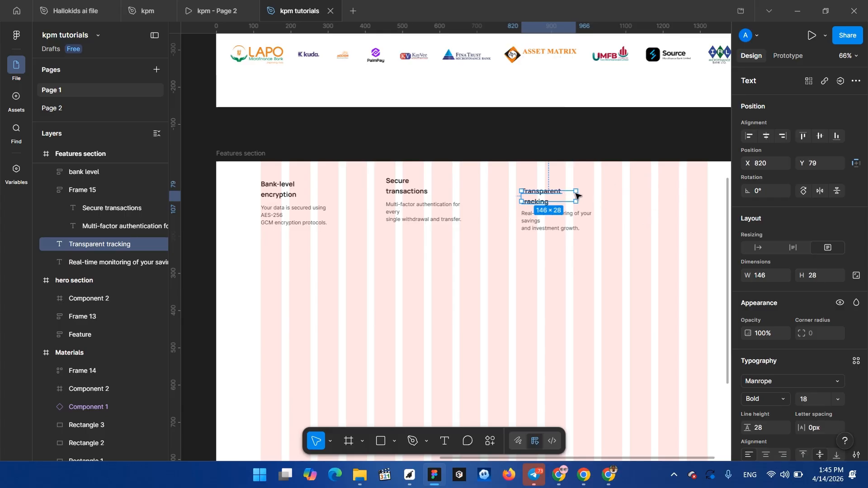
left_click(793, 249)
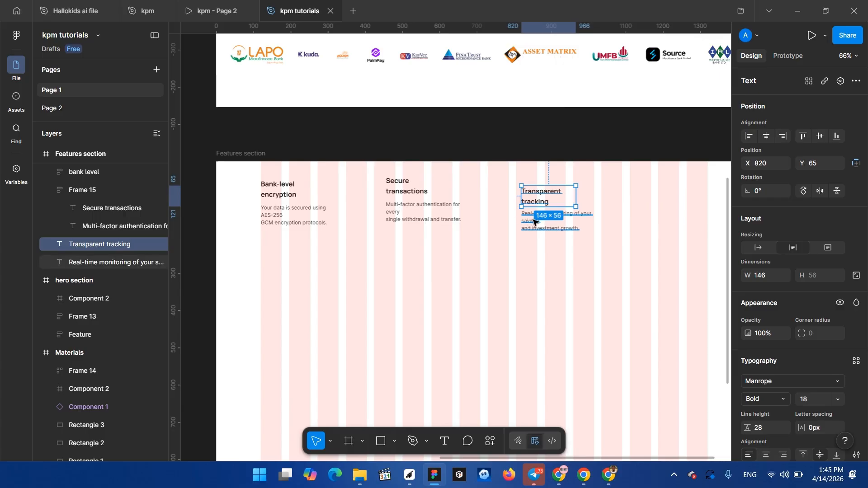
left_click(533, 222)
left_click(793, 249)
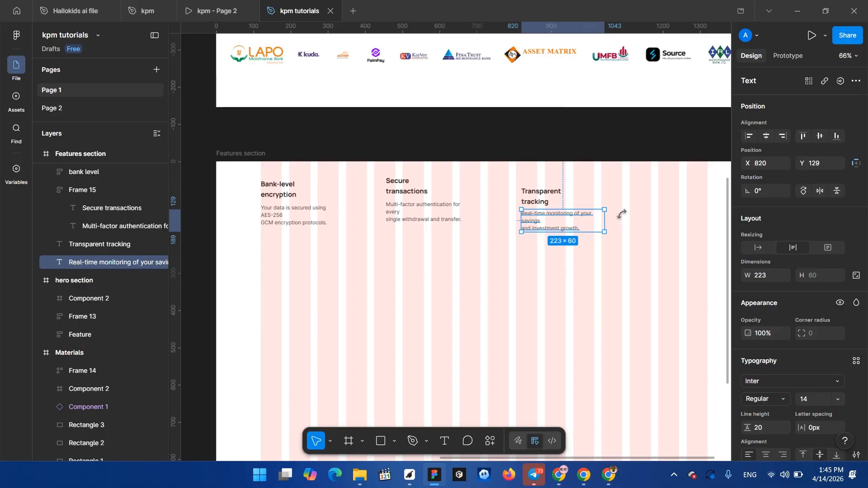
- Combine the "Transparent tracking" heading and description in a vertical auto layout frame with gap 12, positioned at X 835, Y 37
left_click(544, 196, "shift")
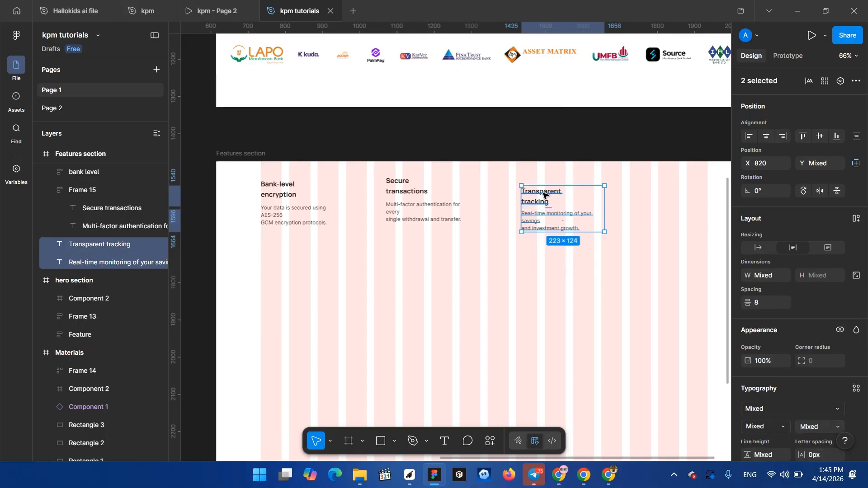
key("shift+a")
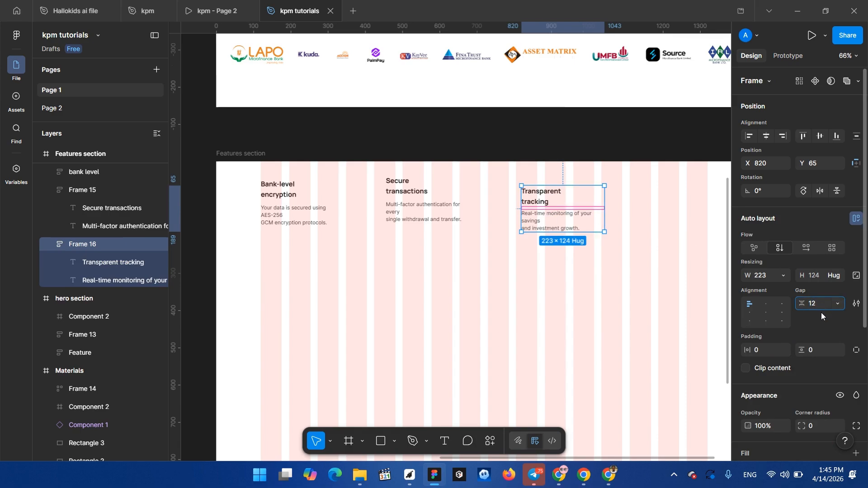
key("Return")
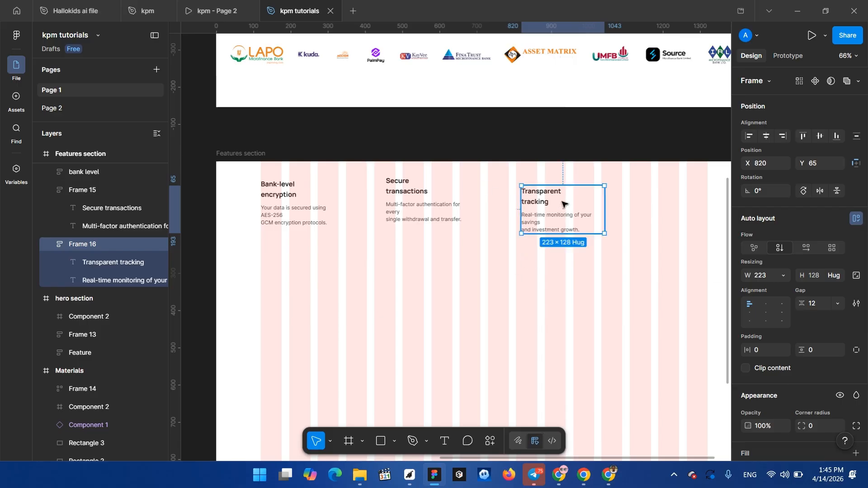
left_click_drag(563, 205, 563, 195)
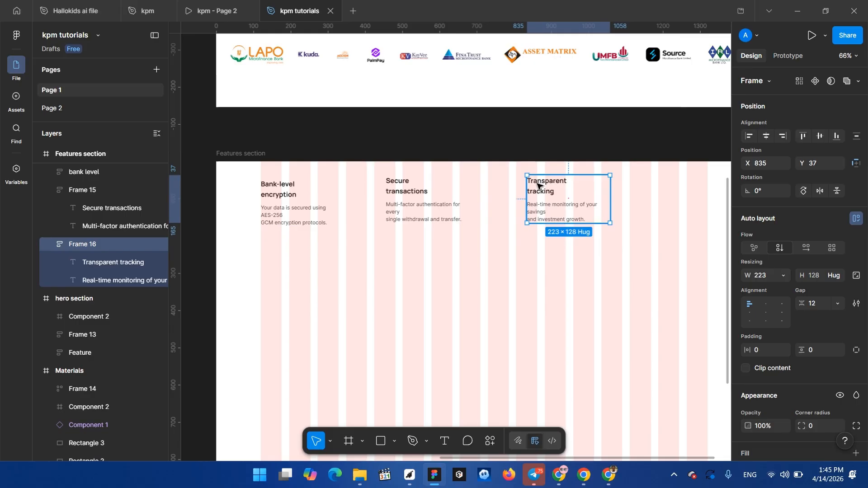
- Set the font size of the "Transparent tracking" heading to 22
double_click(538, 185)
double_click(538, 184)
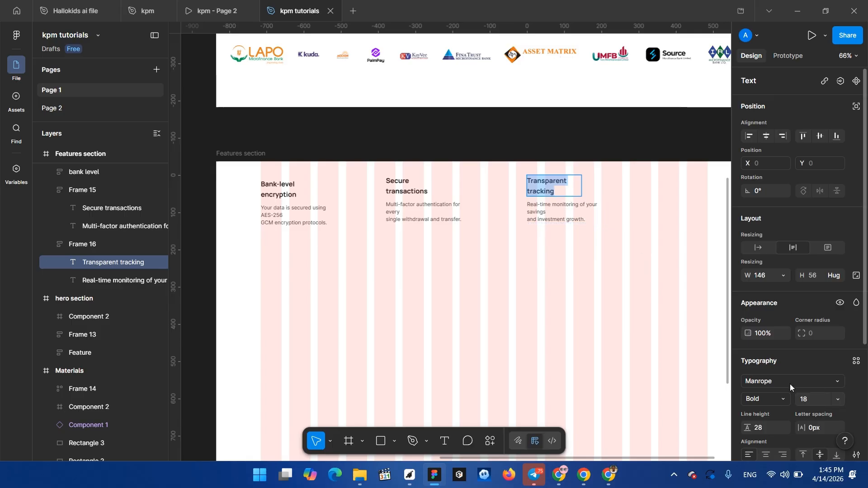
left_click(548, 203)
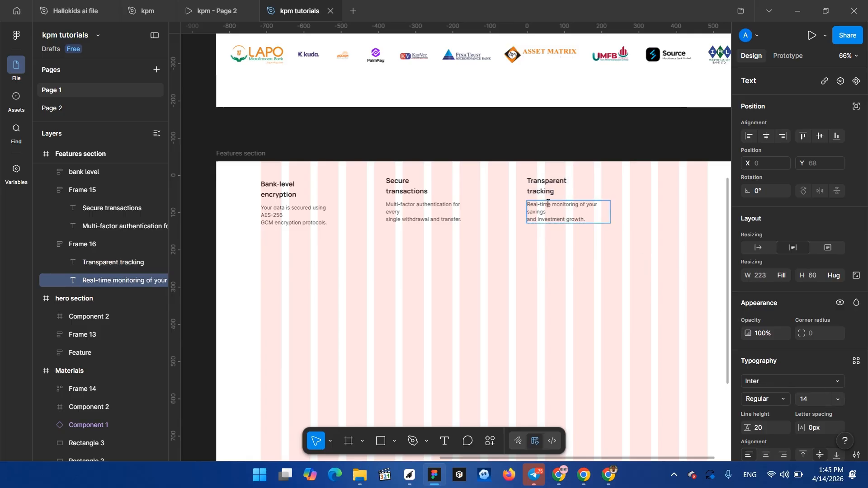
left_click(543, 183)
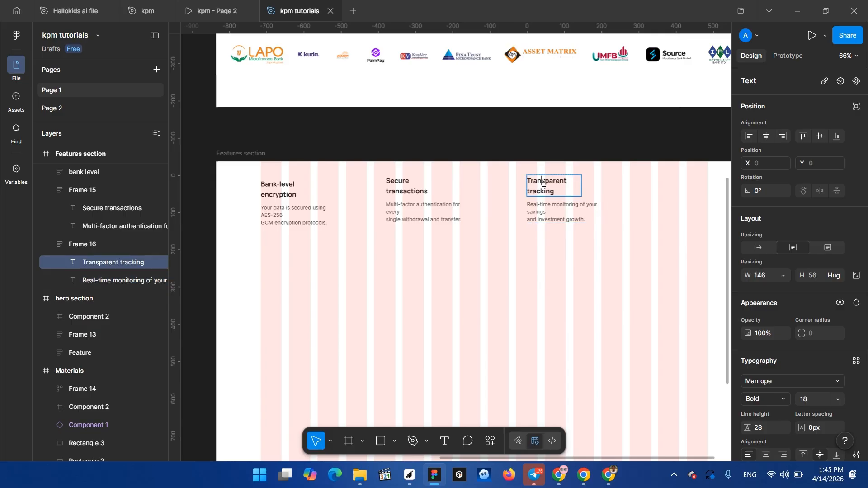
double_click(544, 183)
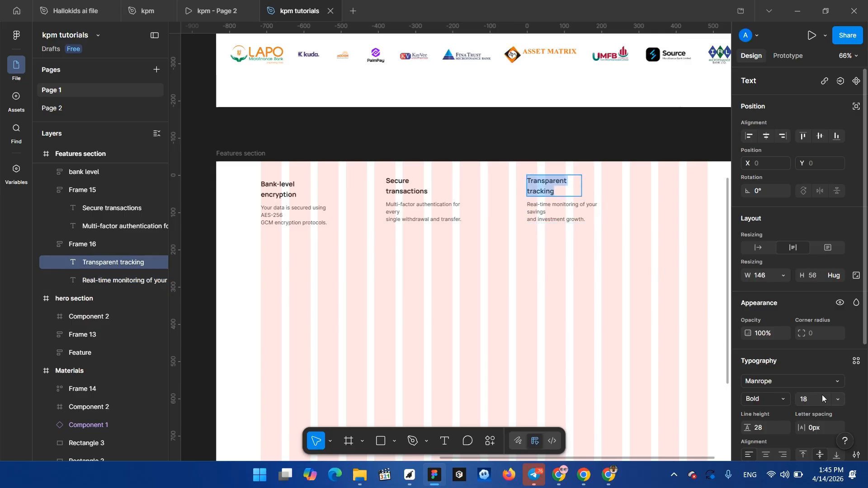
type("22")
key("Return")
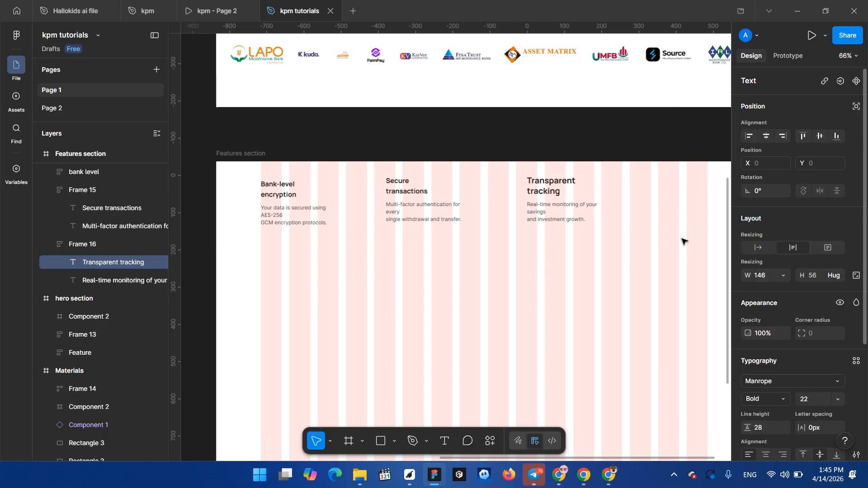
- Set the font size of the "Secure transactions" heading to 22
double_click(408, 192)
left_click(409, 193)
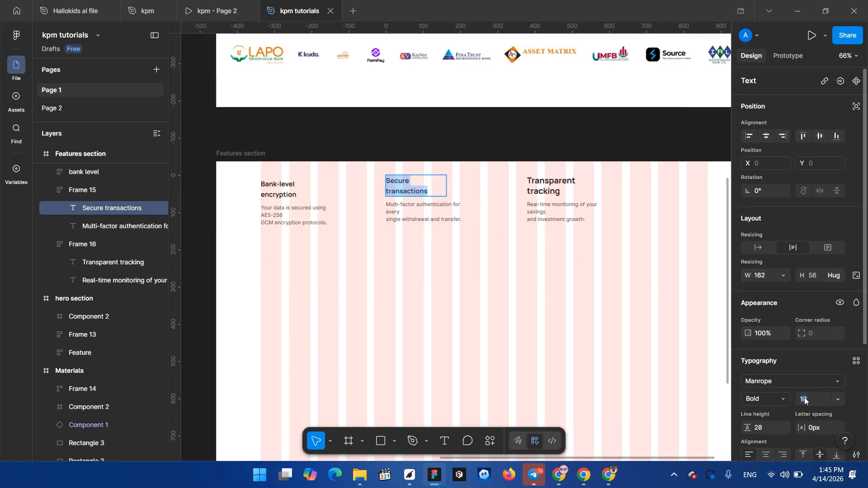
left_click(826, 400)
type("22")
key("Return")
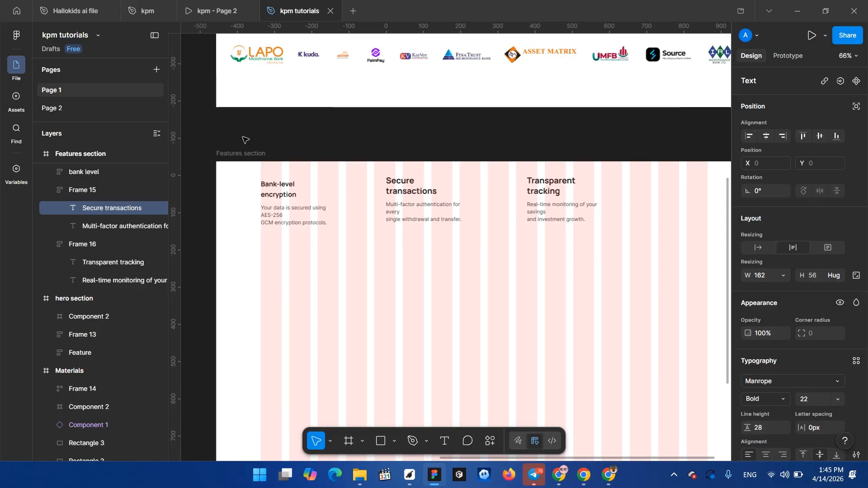
- Set the font size of the "Bank-level encryption" heading to 22
left_click(287, 187)
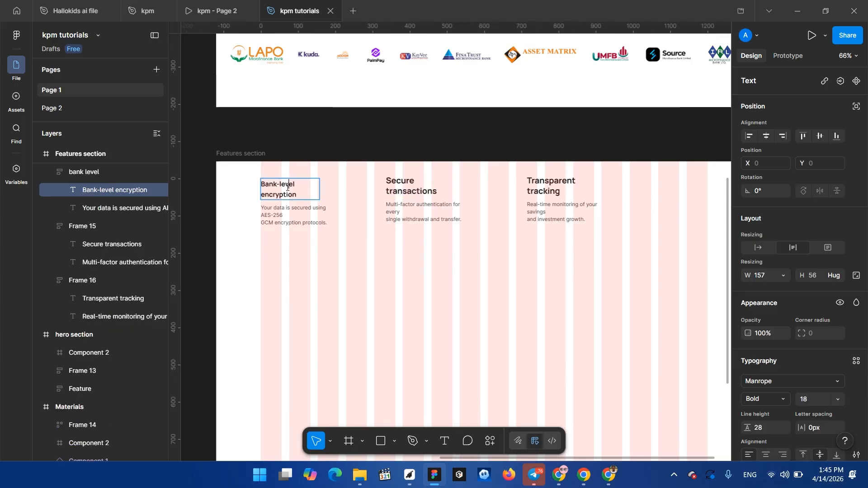
double_click(286, 188)
key("ctrl+a")
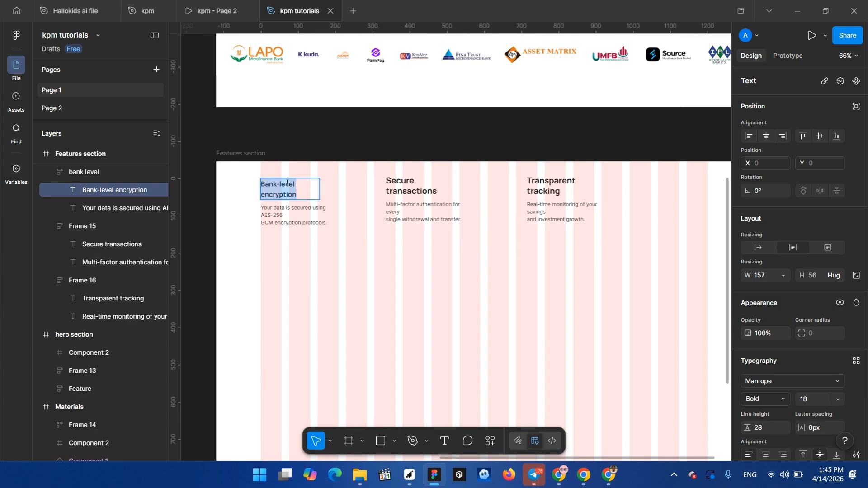
left_click(807, 401)
type("22")
key("Return")
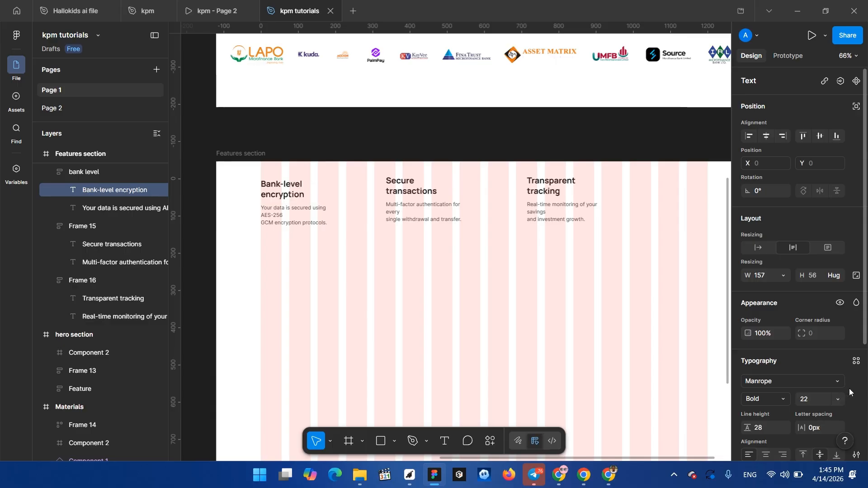
key("Escape")
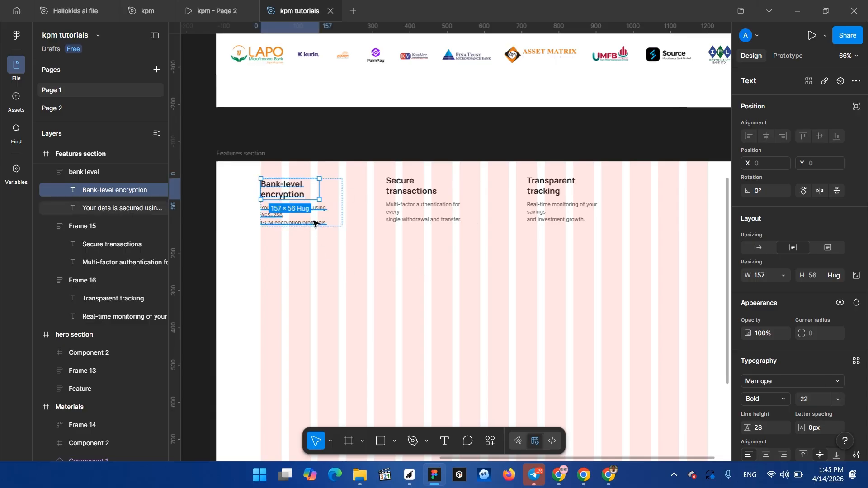
left_click(352, 241)
left_click(301, 209)
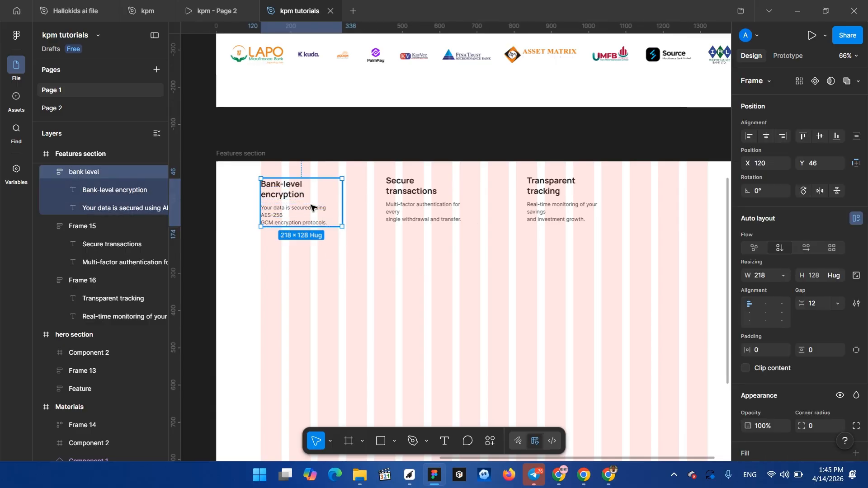
left_click(452, 209, "shift")
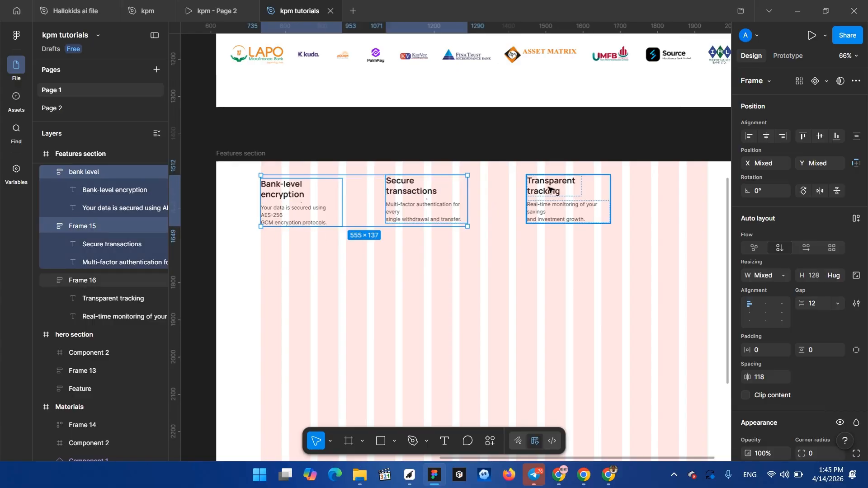
left_click(406, 244)
left_click(407, 205)
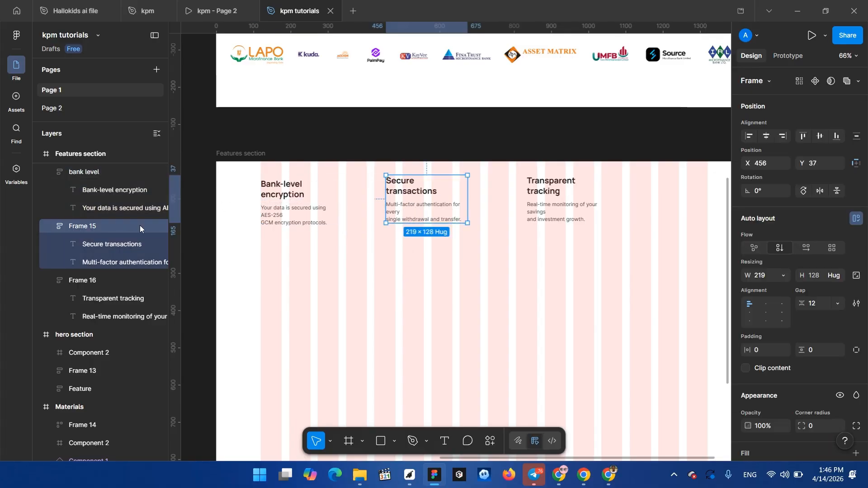
- Distribute the "Bank-level encryption", "Secure transactions" and "Transparent tracking" frames with equal horizontal spacing
left_click(287, 205)
left_click(453, 205, "shift")
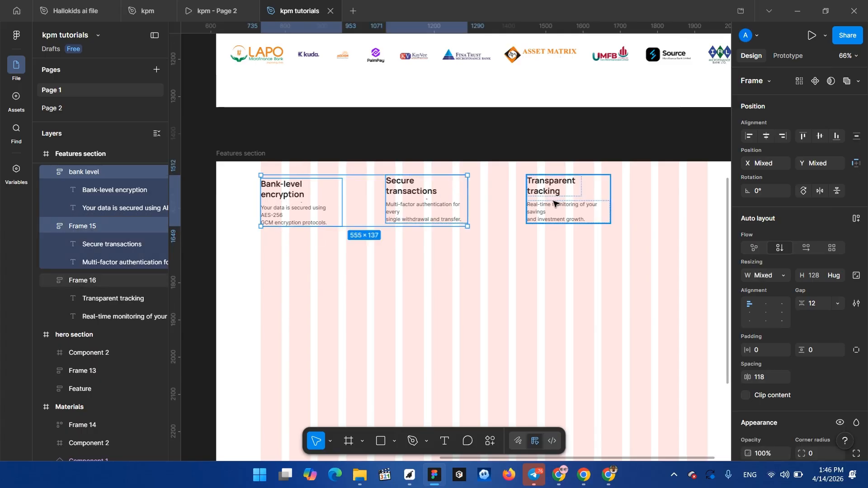
left_click(553, 202, "shift")
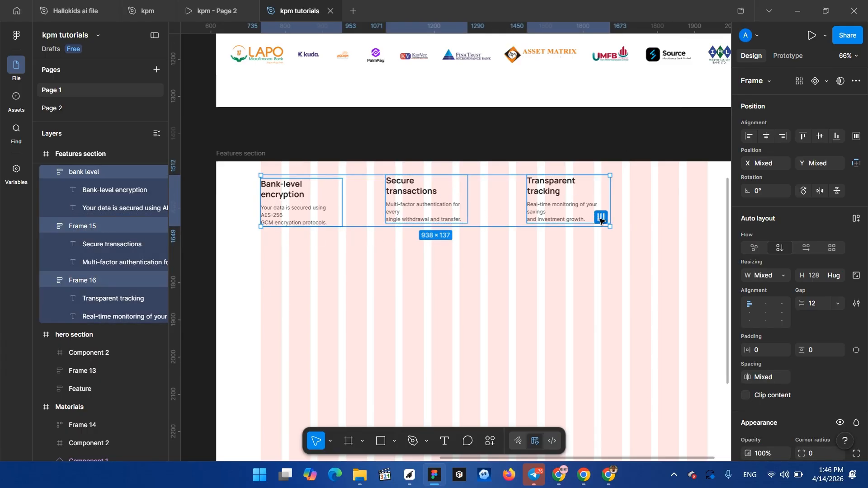
left_click(602, 218)
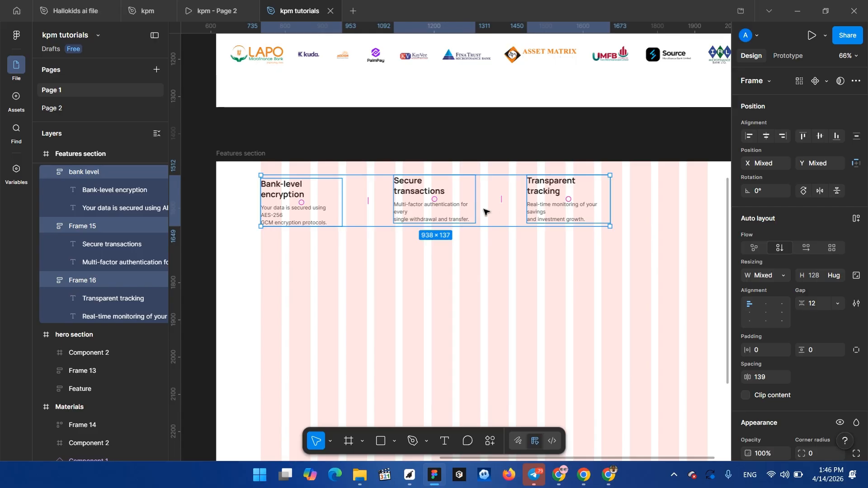
- Combine the three feature frames in a horizontal auto layout frame and name it FEATURES
key("shift+a")
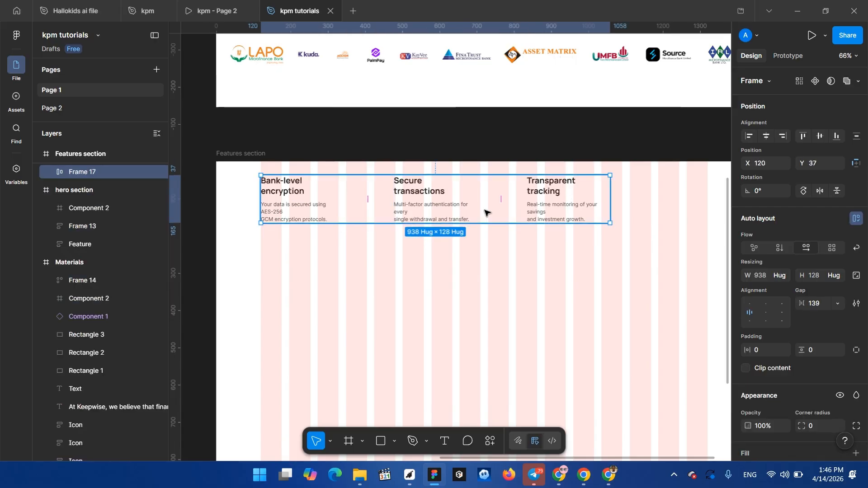
double_click(90, 172)
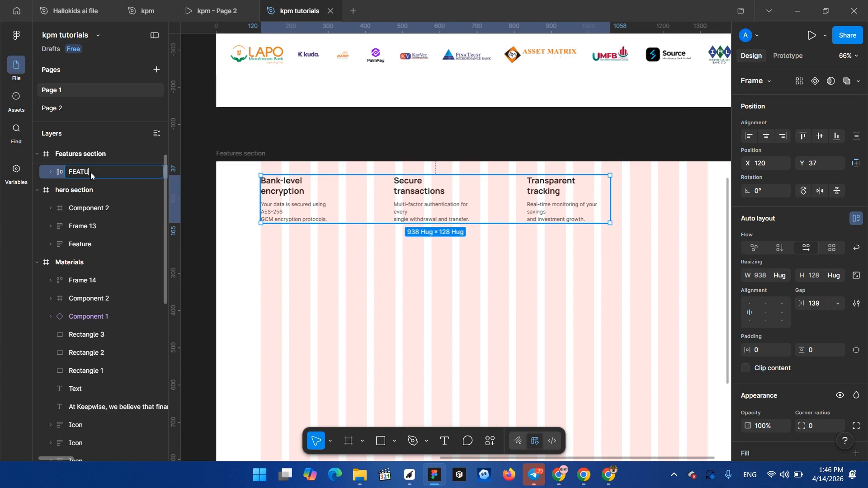
key("Return")
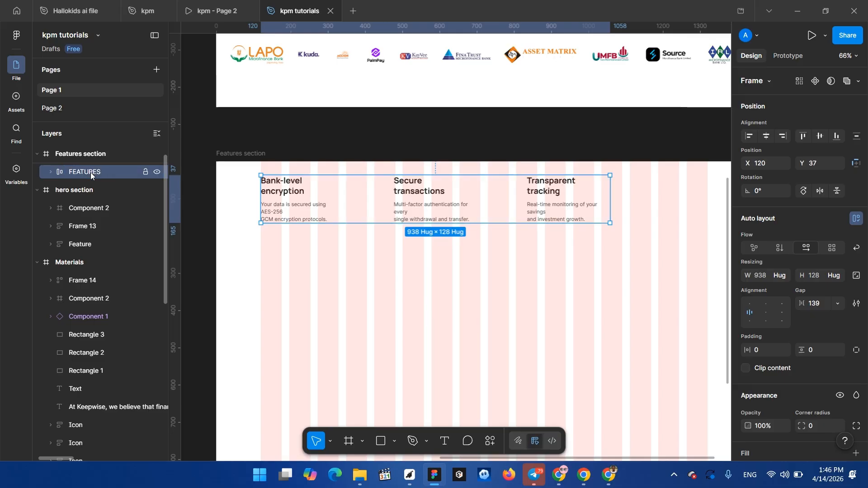
- Widen the FEATURES frame to 1200 so that it spans the full column guide
scroll(560, 226, "right", 3)
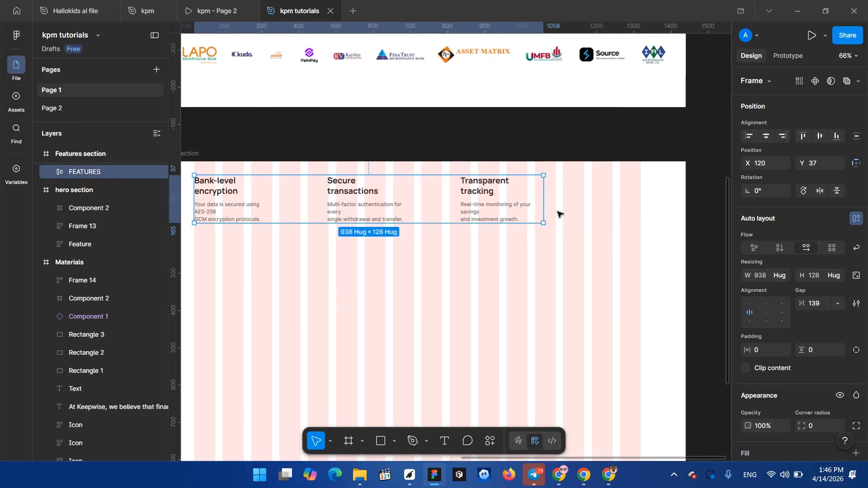
left_click(503, 206)
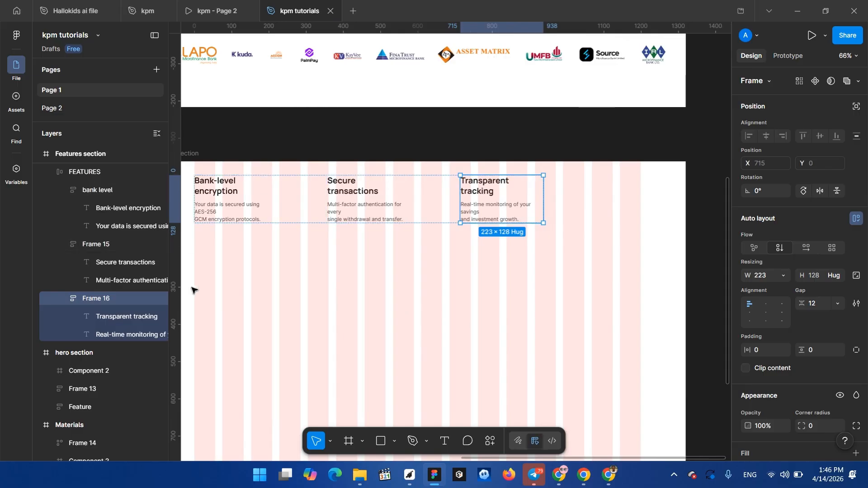
left_click(96, 172)
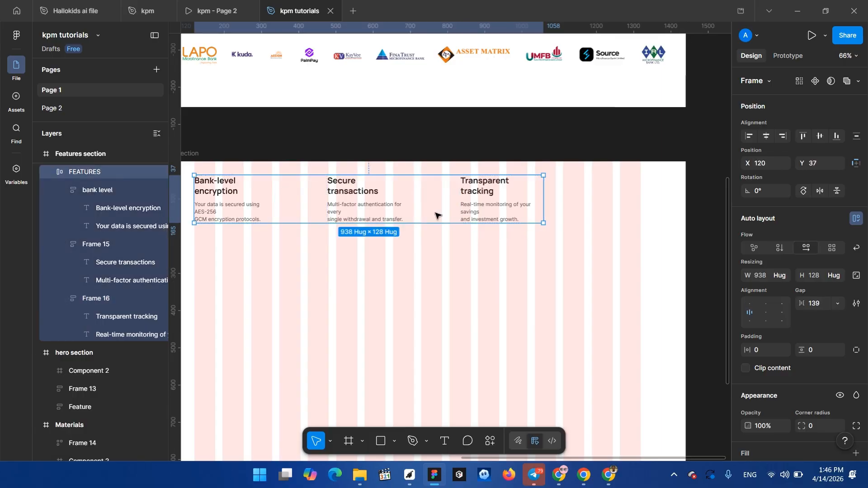
left_click_drag(552, 195, 641, 195)
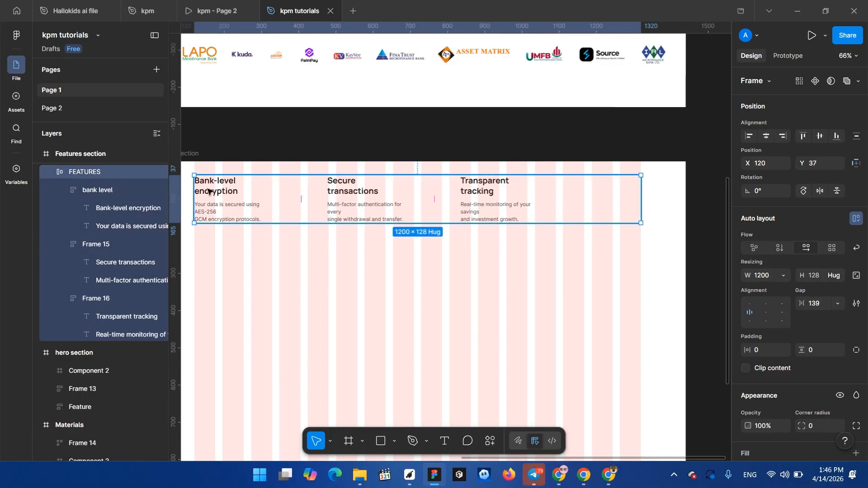
left_click_drag(194, 192, 194, 187)
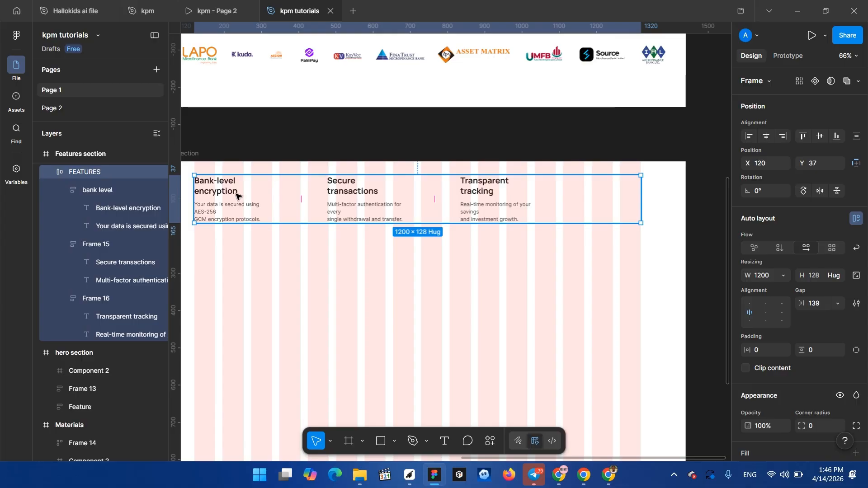
- Set the gap between the three features in the FEATURES frame to Auto so that they spread over its full width
left_click(767, 310)
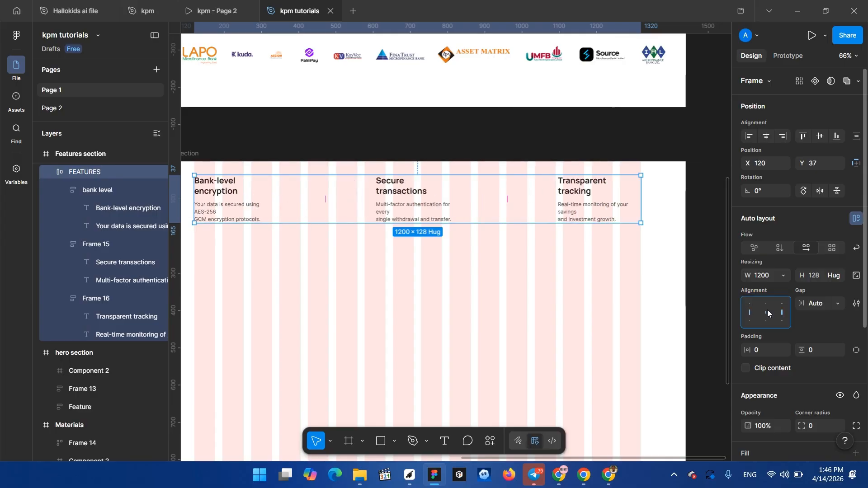
scroll(613, 213, "down", 2)
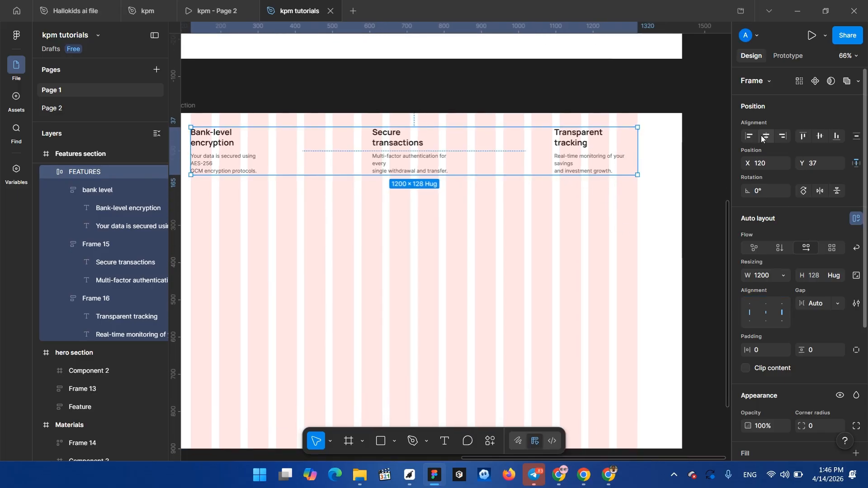
scroll(595, 154, "up", 2)
scroll(595, 154, "left", 1)
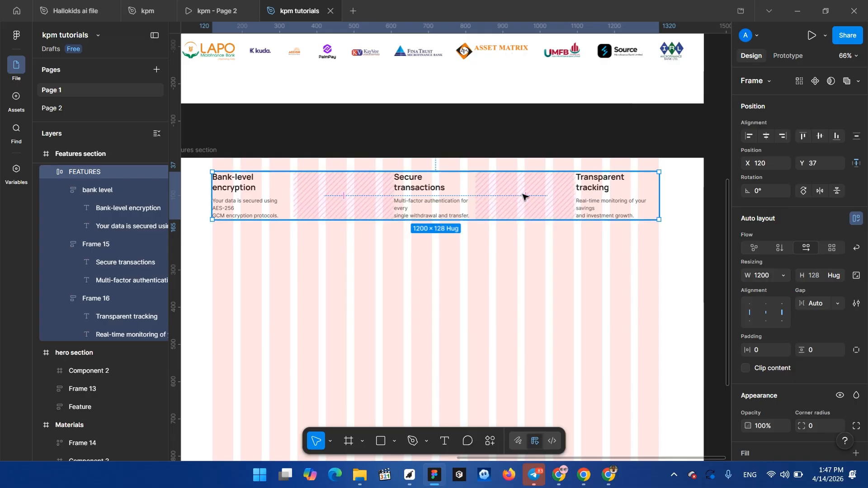
- Try the FEATURES frame at 1234 wide and centred in the section, and fit it back to 1200 across the column guide
left_click_drag(667, 190, 672, 192)
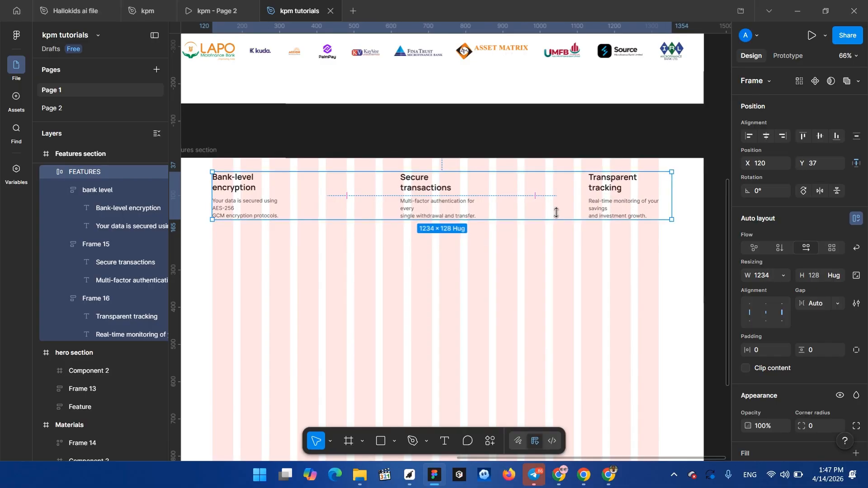
scroll(306, 297, "down", 1)
scroll(312, 289, "down", 3)
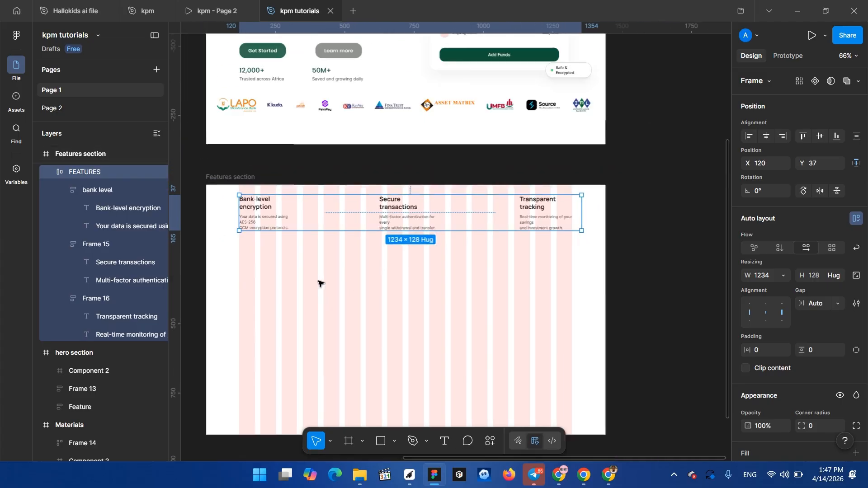
left_click(393, 169)
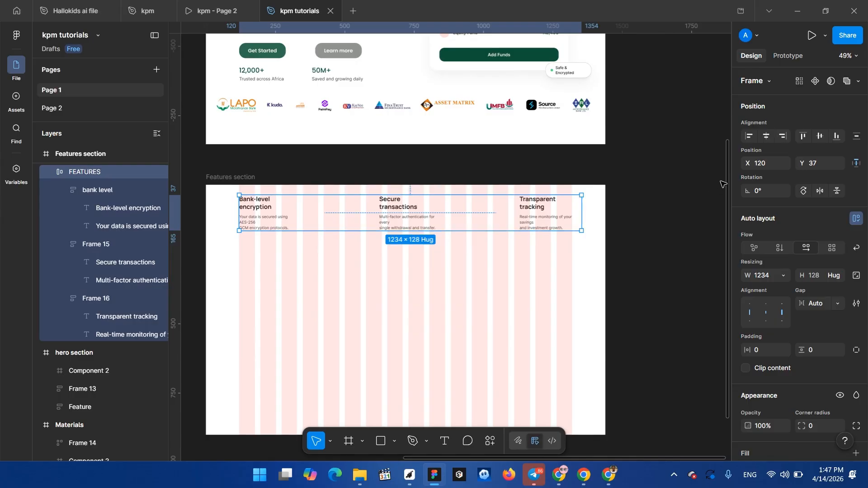
left_click(766, 138)
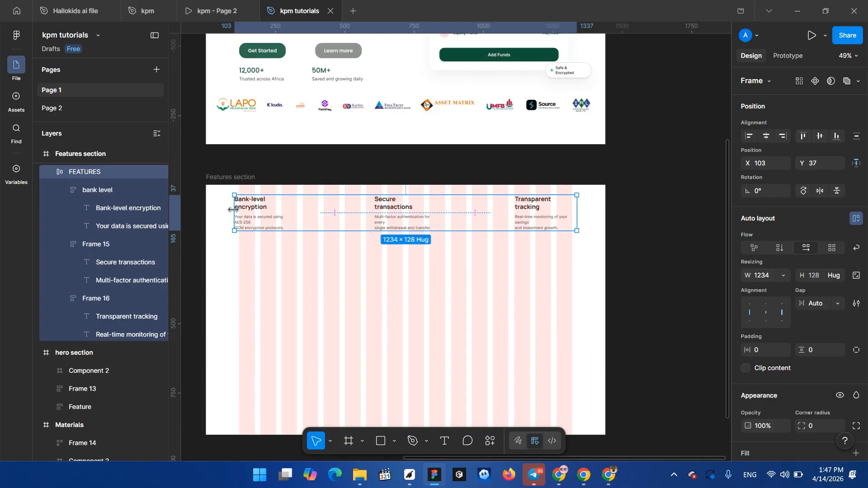
left_click_drag(236, 214, 240, 215)
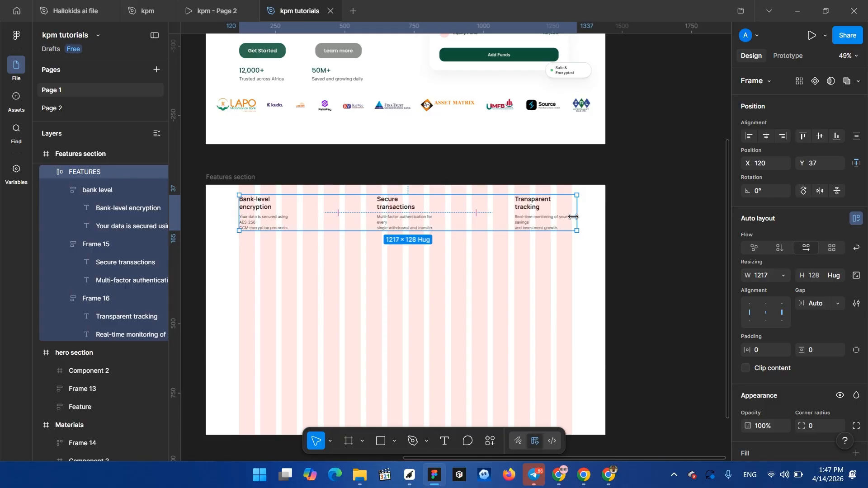
left_click_drag(574, 217, 572, 219)
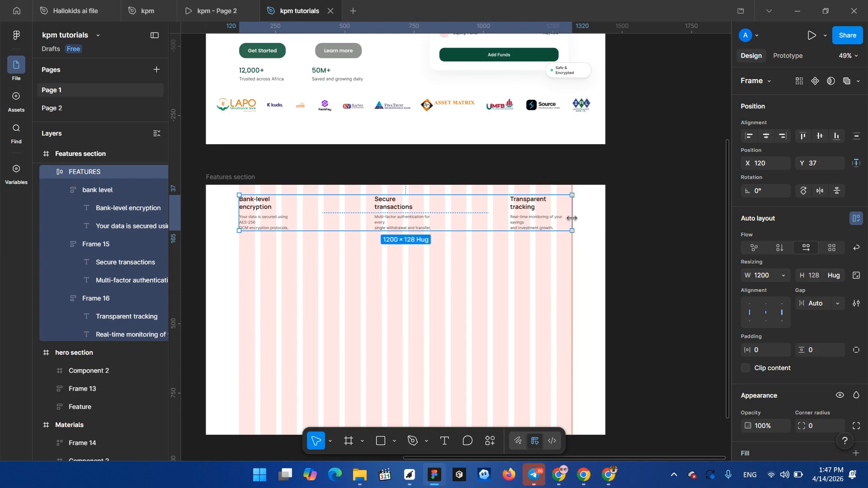
left_click(380, 322)
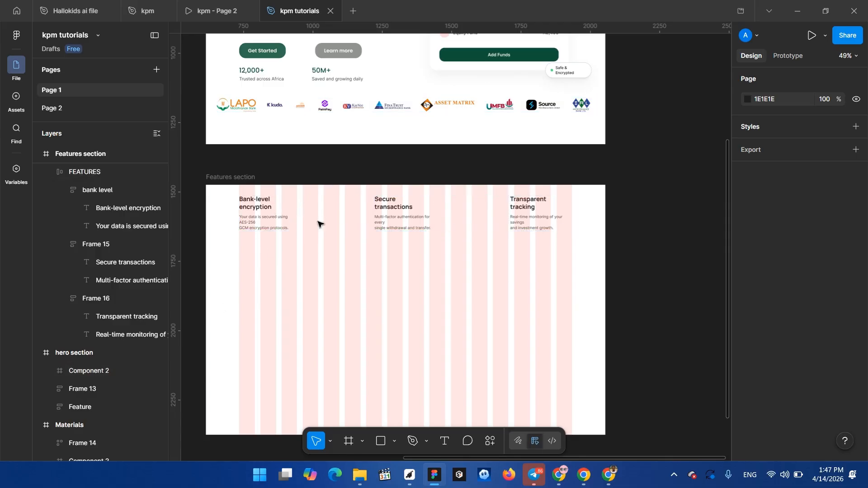
- Examine the Materials frame beside the finished page sections for content that still has to be placed
scroll(284, 141, "up", 5)
scroll(283, 140, "down", 5)
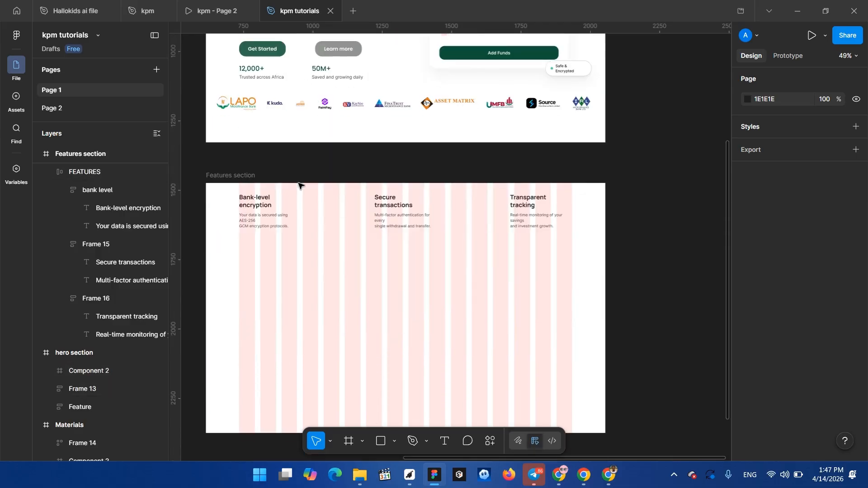
scroll(311, 219, "down", 5)
scroll(335, 149, "down", 1)
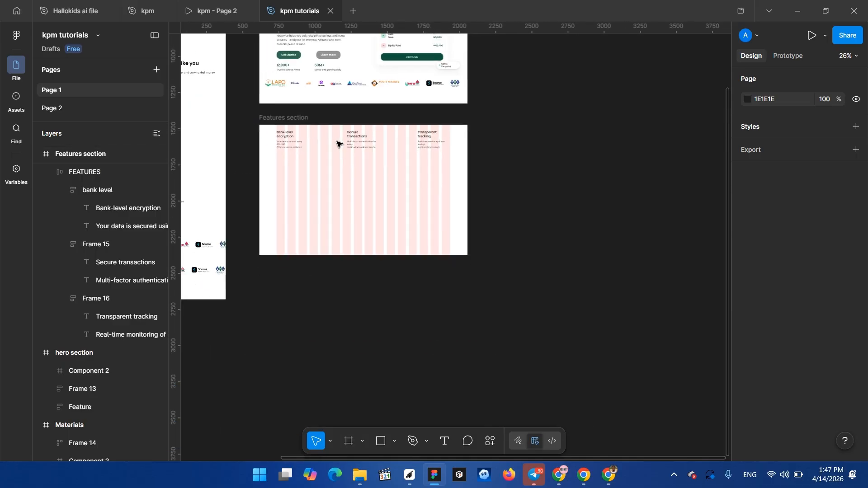
scroll(336, 149, "left", 5)
scroll(337, 150, "up", 3)
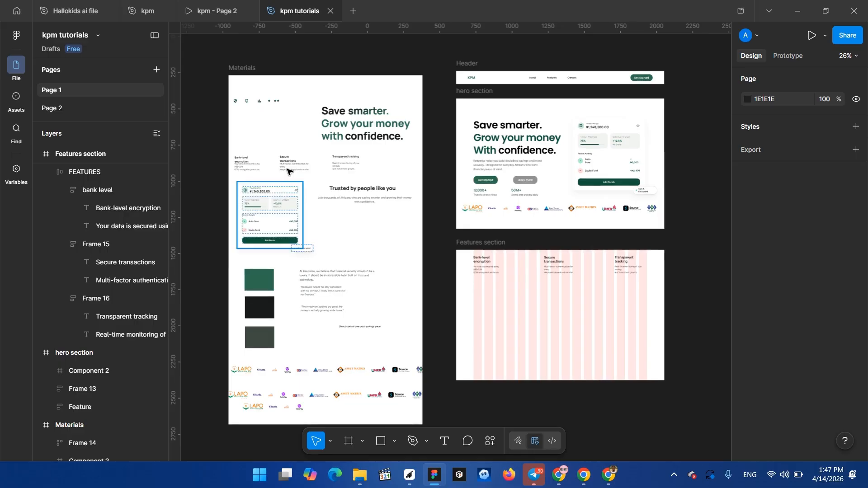
scroll(291, 171, "up", 5)
scroll(490, 211, "down", 2)
scroll(490, 212, "down", 2)
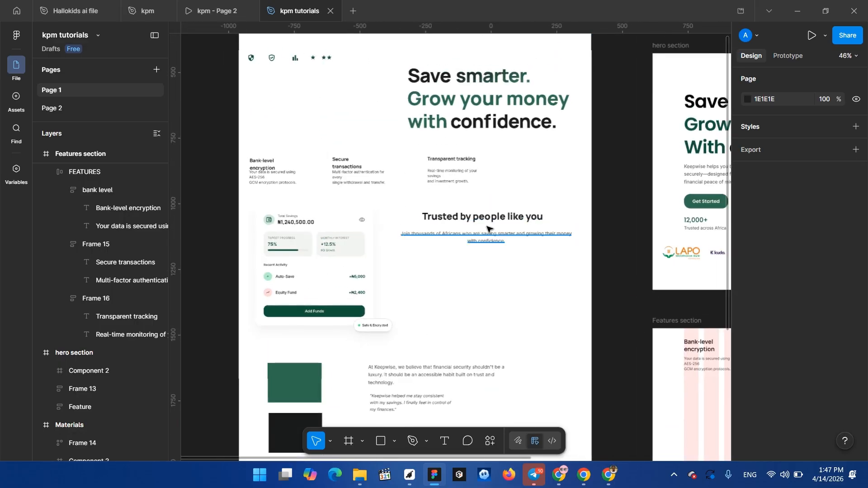
scroll(538, 232, "right", 4)
scroll(535, 234, "right", 3)
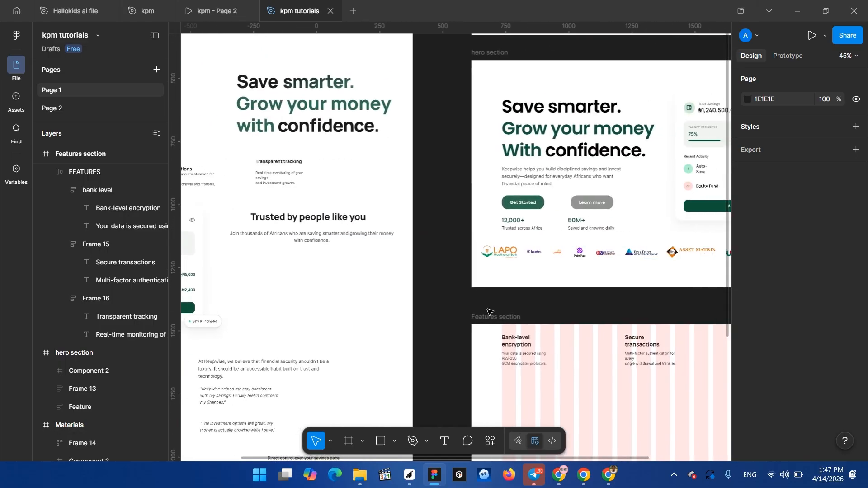
scroll(481, 285, "down", 4)
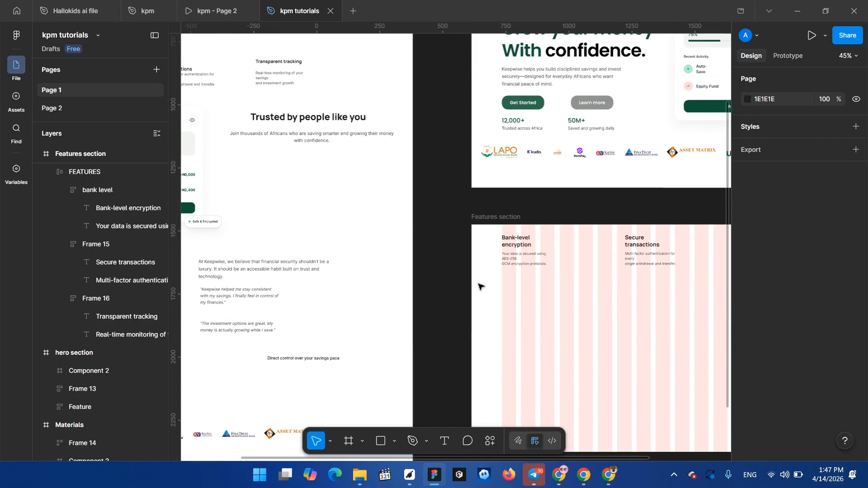
- Copy the "Trusted by people like you" heading and its subtitle from Materials into the Features section, placing them below the feature row
left_click(295, 119)
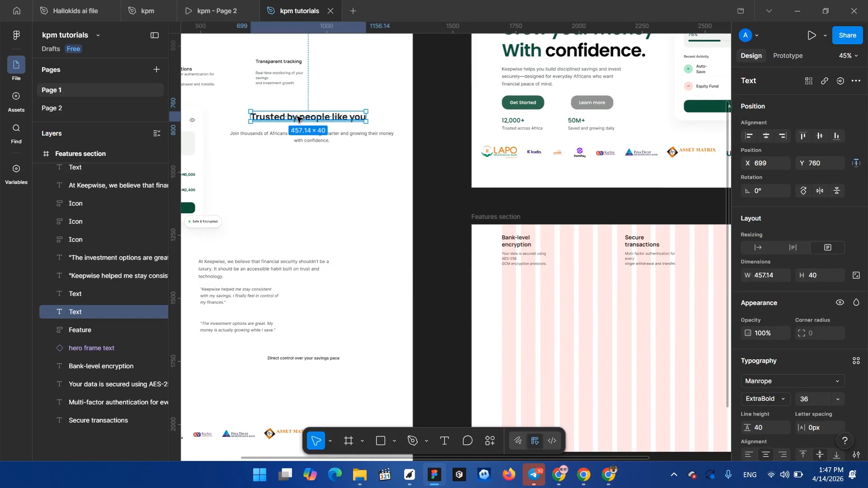
left_click(305, 139, "shift")
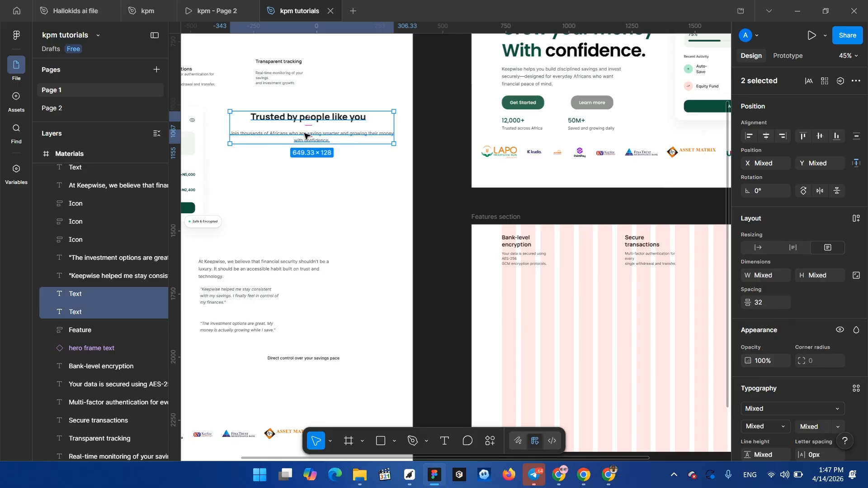
left_click(477, 217)
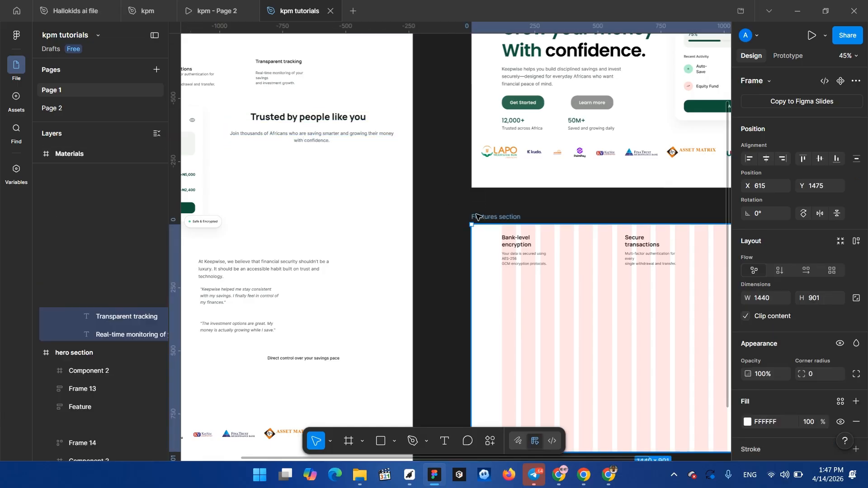
key("ctrl+v")
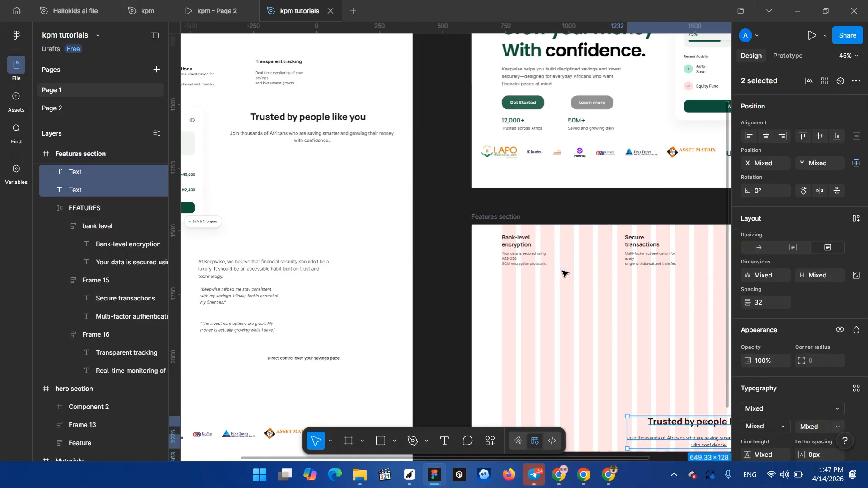
scroll(561, 297, "right", 3)
scroll(561, 297, "down", 3)
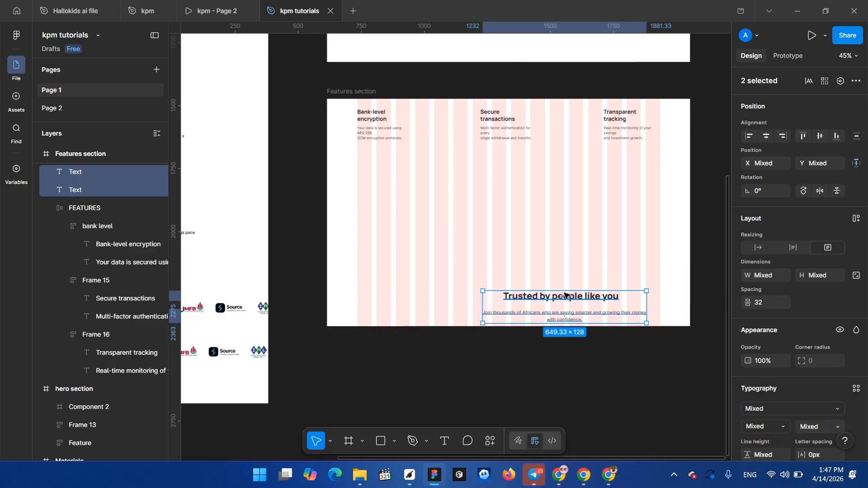
left_click_drag(562, 303, 506, 166)
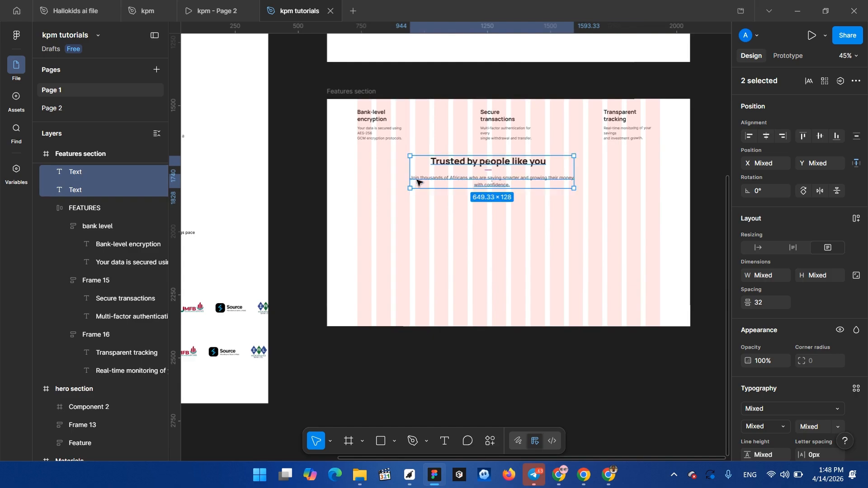
- Move the pasted "Trusted by people like you" texts to the lower part of the Features section and delete them
scroll(419, 181, "left", 5)
scroll(395, 132, "up", 3)
scroll(394, 212, "right", 1)
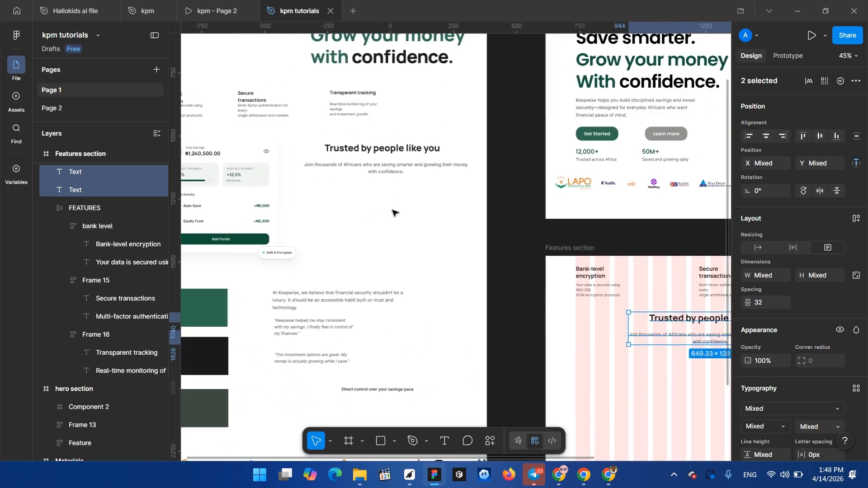
scroll(393, 211, "down", 3)
scroll(625, 178, "right", 3)
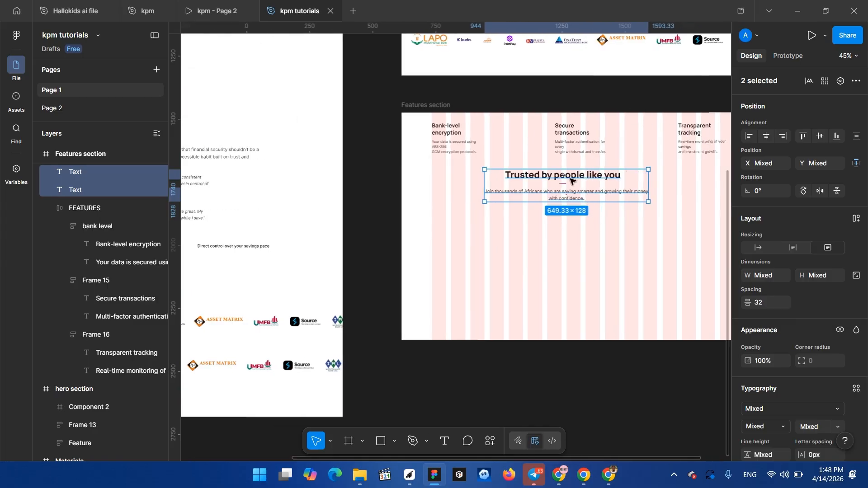
left_click_drag(571, 180, 568, 299)
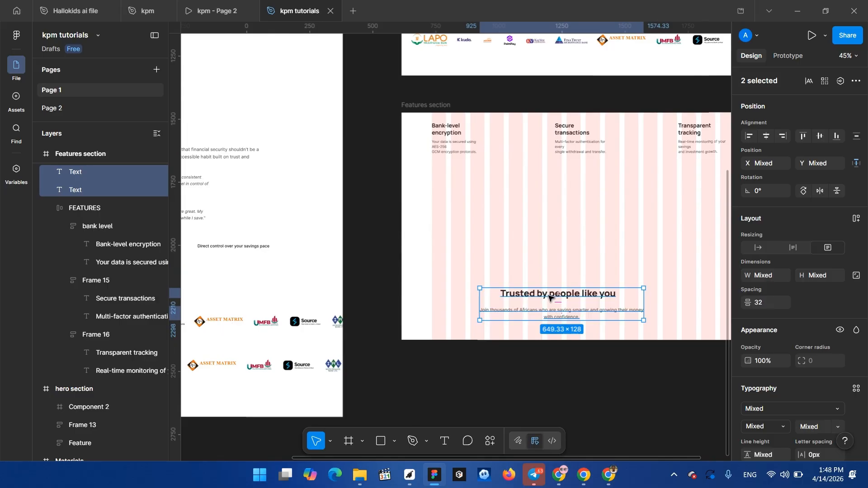
key("Delete")
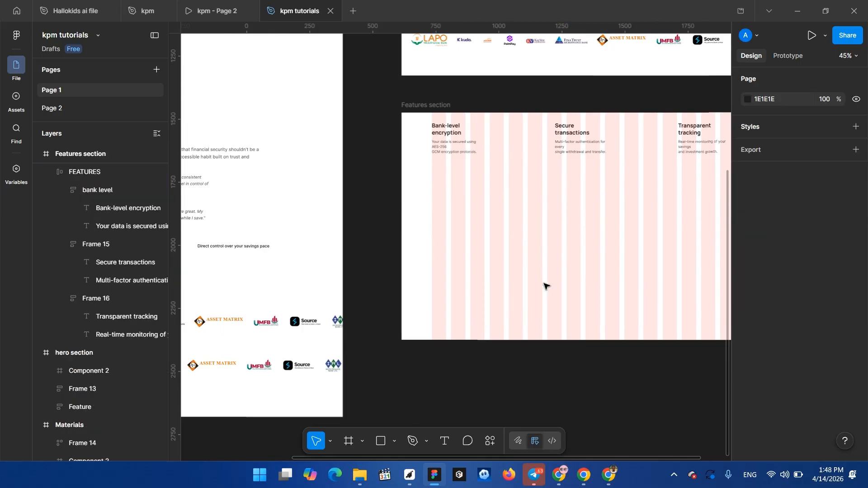
- Fill the Features section frame with green 496A2D, sampling the colour at the green swatch in the Materials frame
left_click(420, 107)
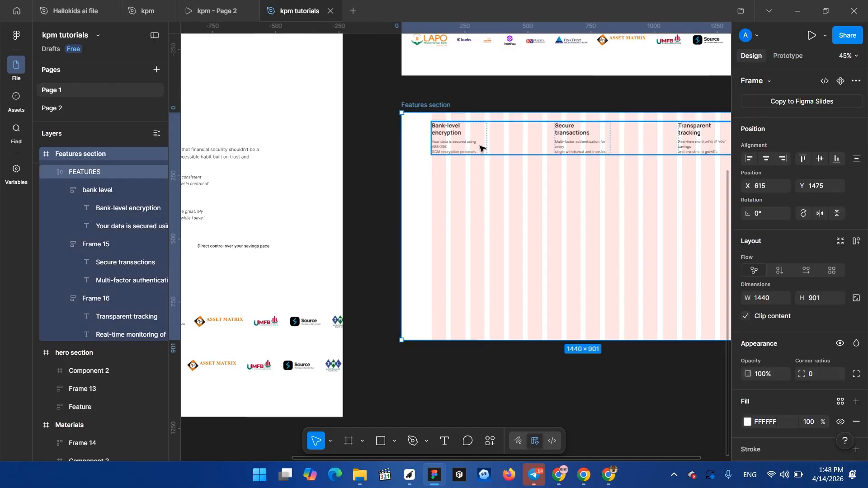
scroll(489, 183, "up", 2)
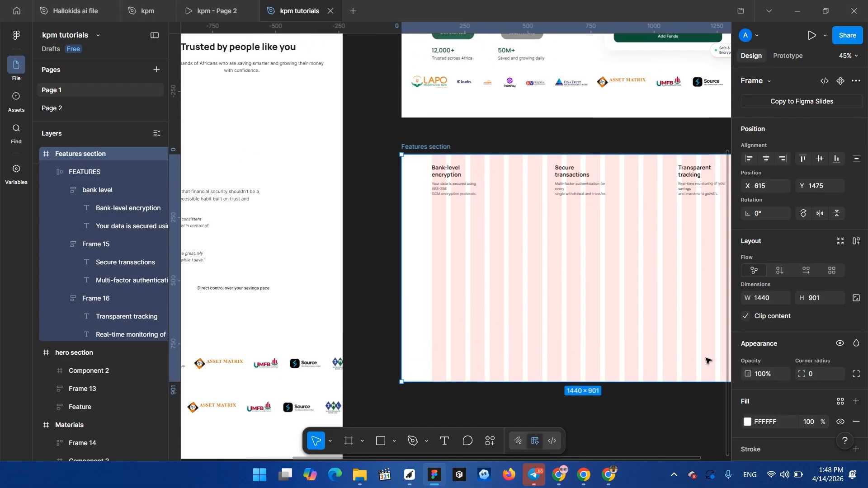
scroll(764, 390, "down", 4)
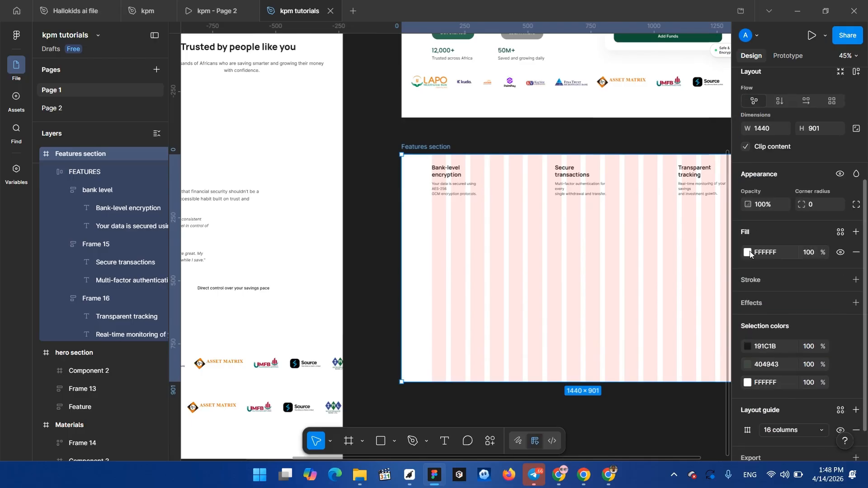
left_click(749, 253)
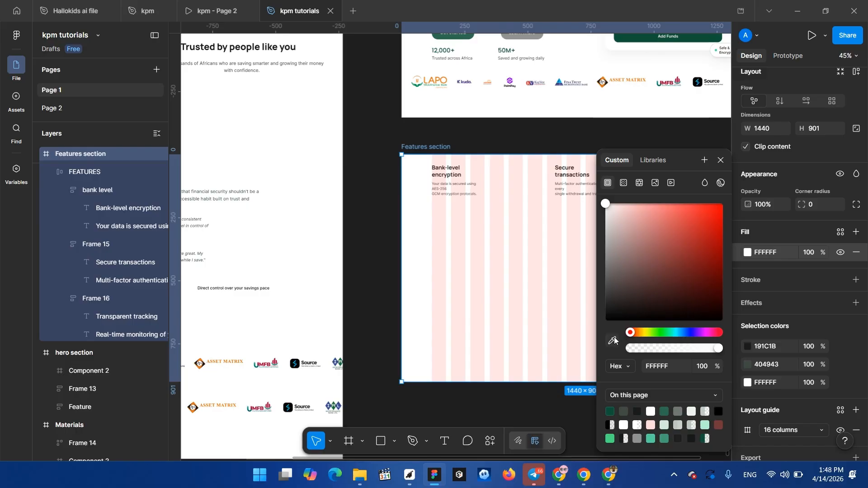
scroll(531, 298, "left", 8)
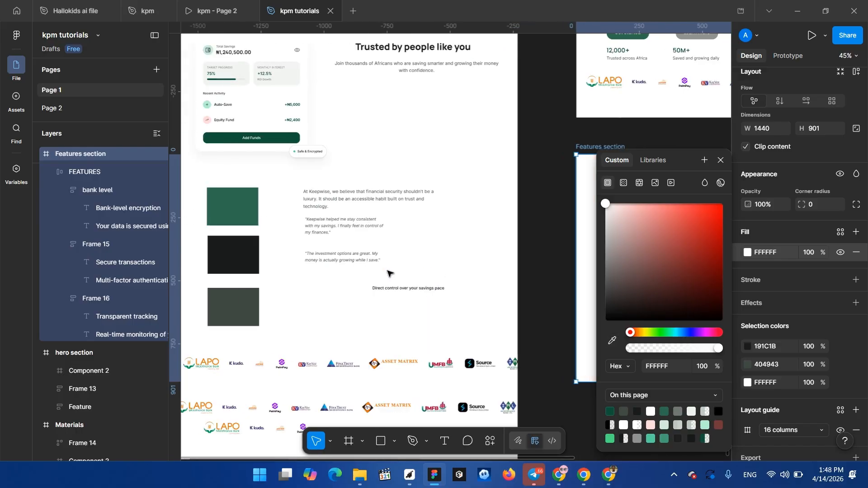
left_click(612, 341)
left_click(290, 206)
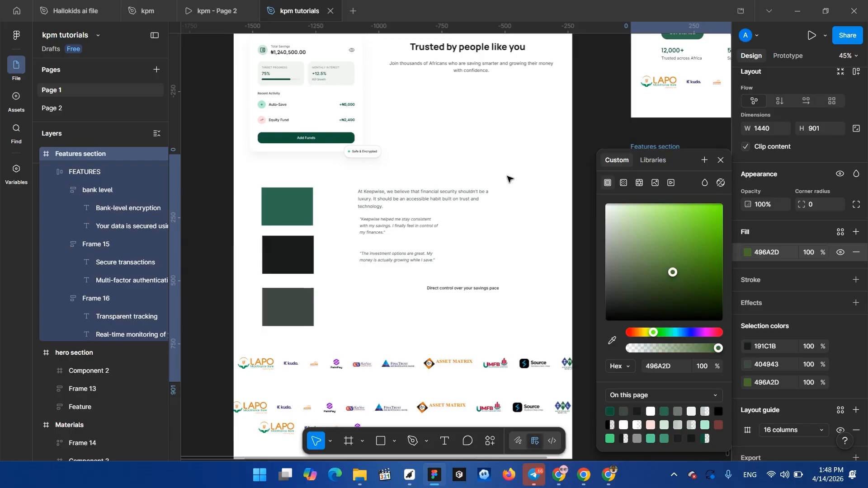
- Lighten the Features section's fill to the very pale green F1F7EC
scroll(510, 180, "right", 10)
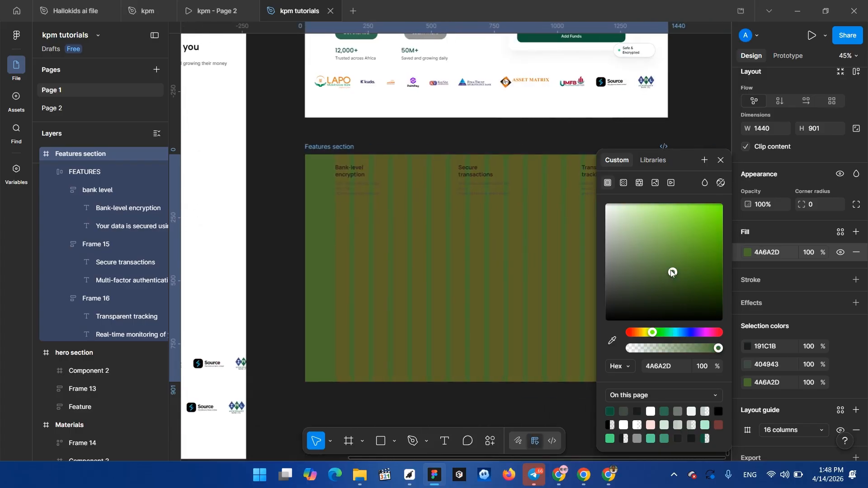
left_click_drag(671, 270, 614, 214)
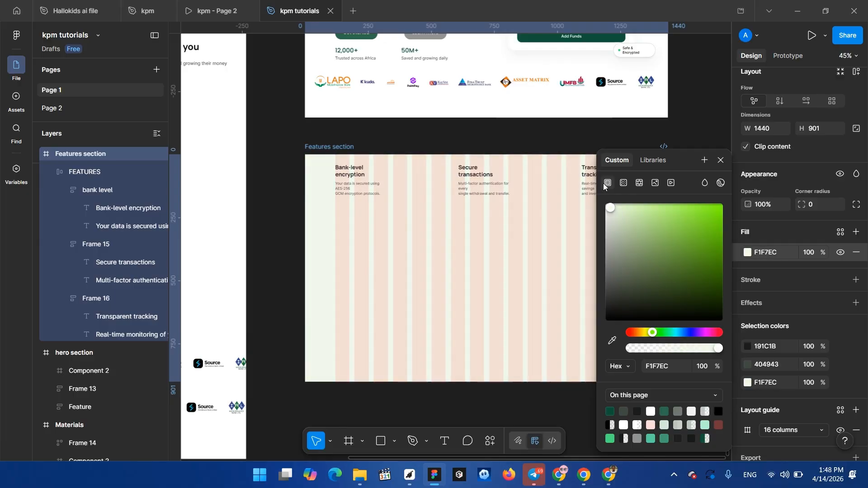
scroll(455, 196, "right", 2)
scroll(456, 196, "up", 2)
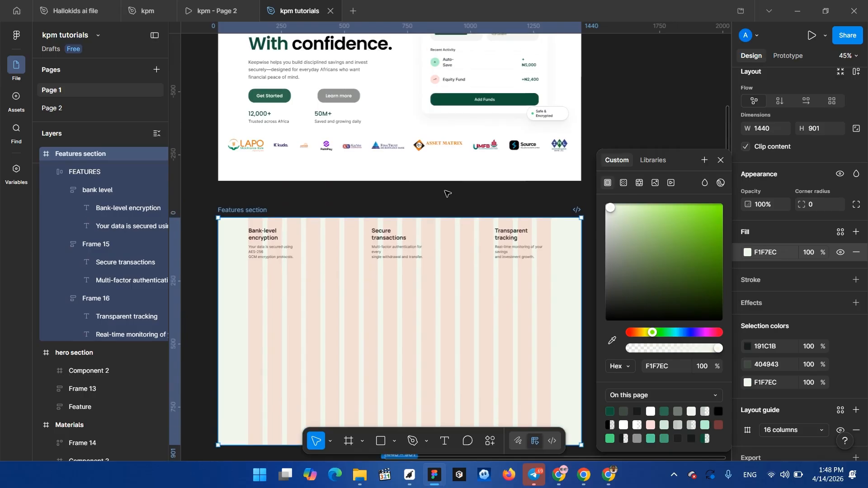
- Hide the 16-column layout guide of the Features section frame
left_click(447, 193)
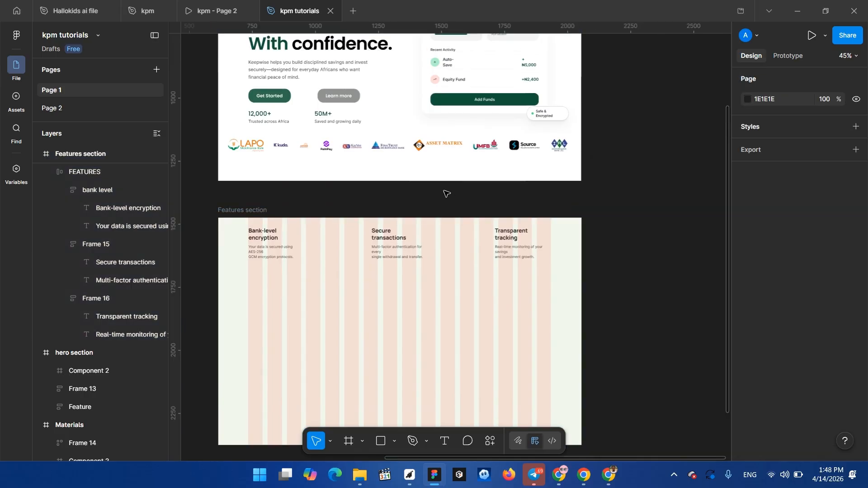
left_click(232, 211)
scroll(775, 347, "down", 5)
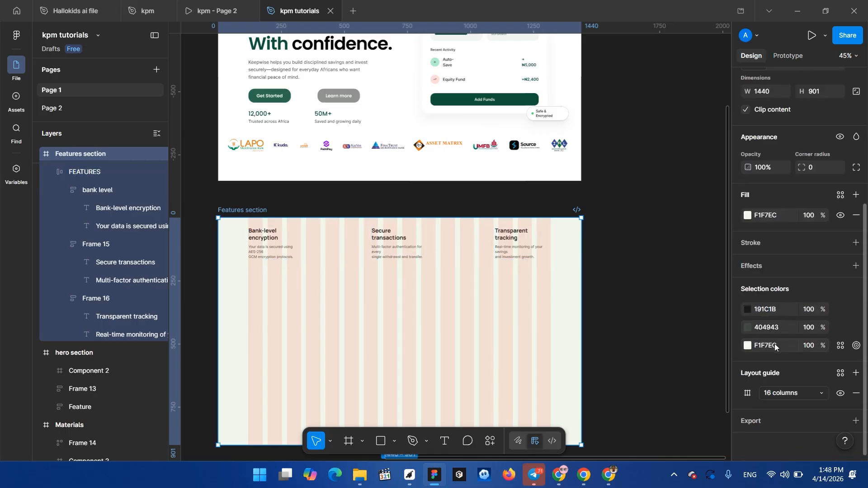
left_click(841, 394)
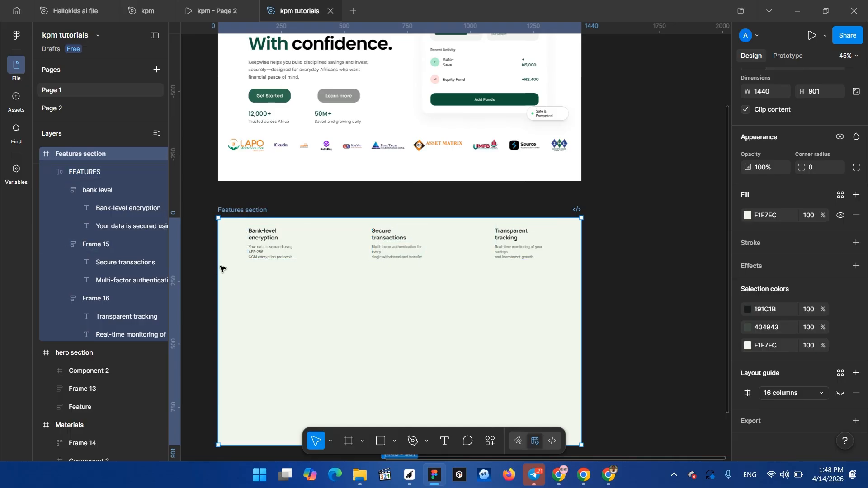
left_click(253, 193)
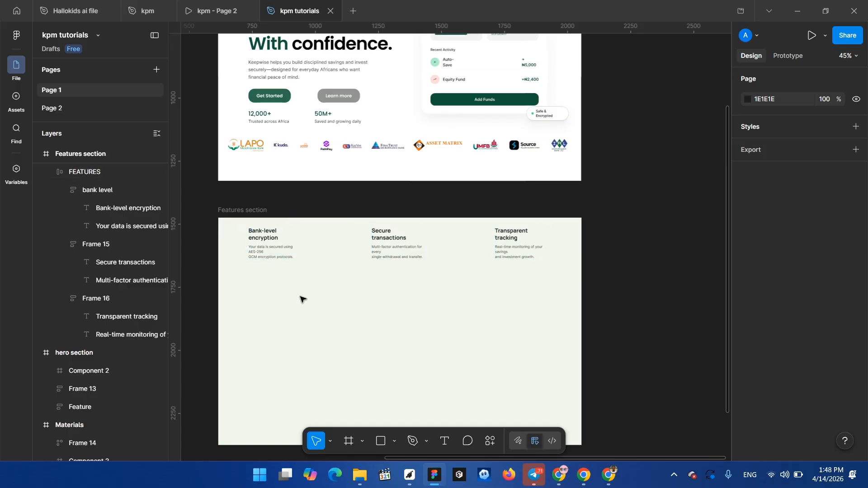
left_click(362, 441)
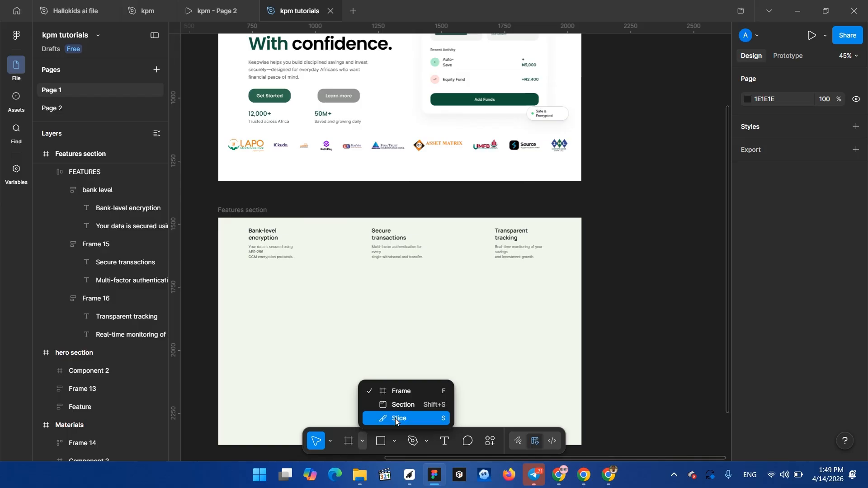
left_click(393, 443)
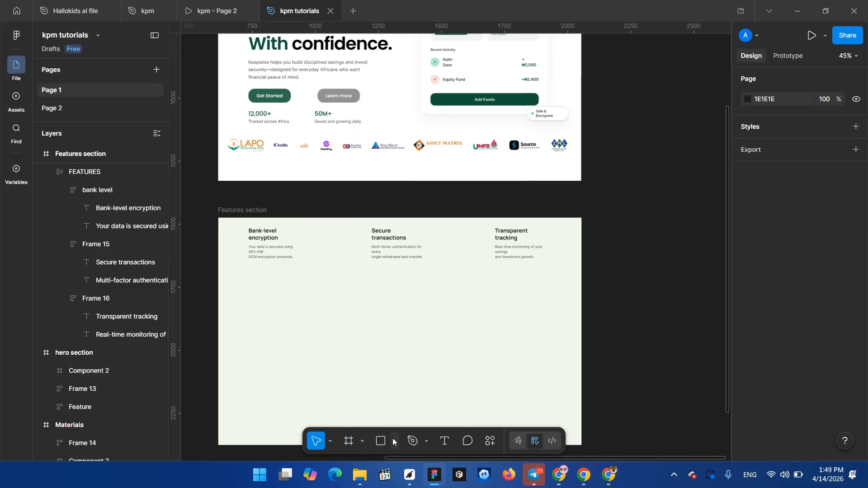
left_click(394, 443)
left_click(426, 383)
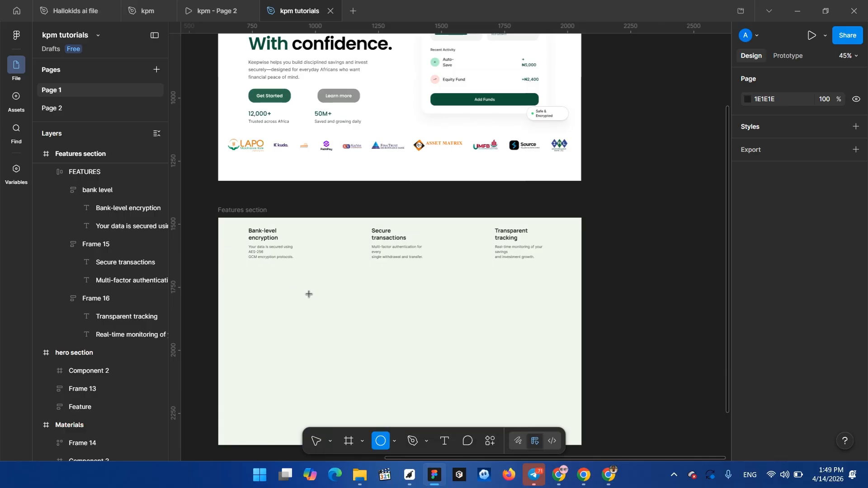
left_click_drag(309, 295, 417, 370)
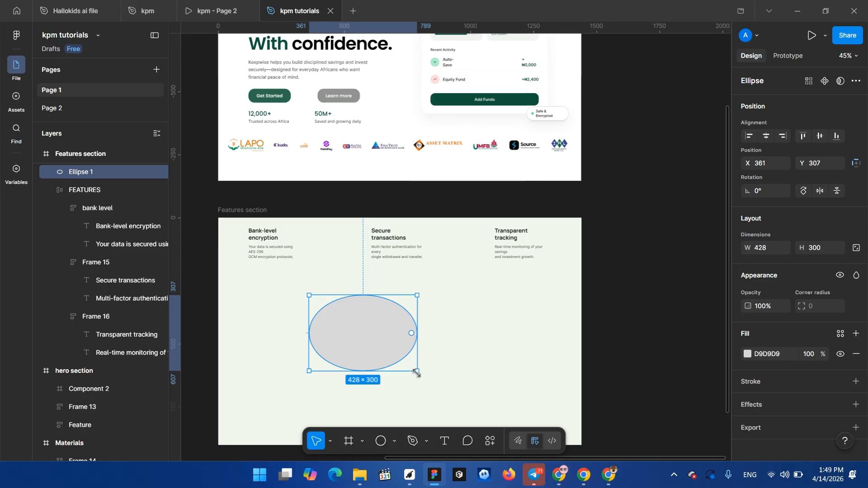
left_click_drag(417, 374, 429, 389)
key("ctrl+z")
key("Delete")
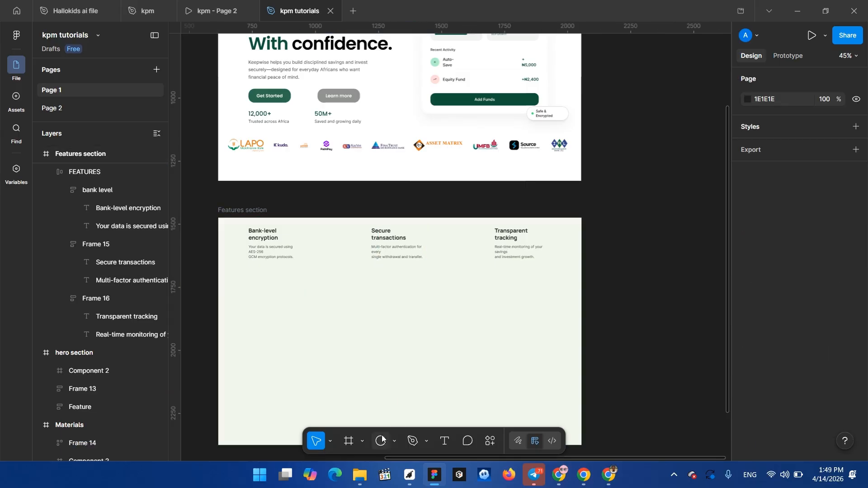
- Draw a circle about 398 × 398 in the empty area below the feature texts with the Ellipse tool
left_click(382, 439)
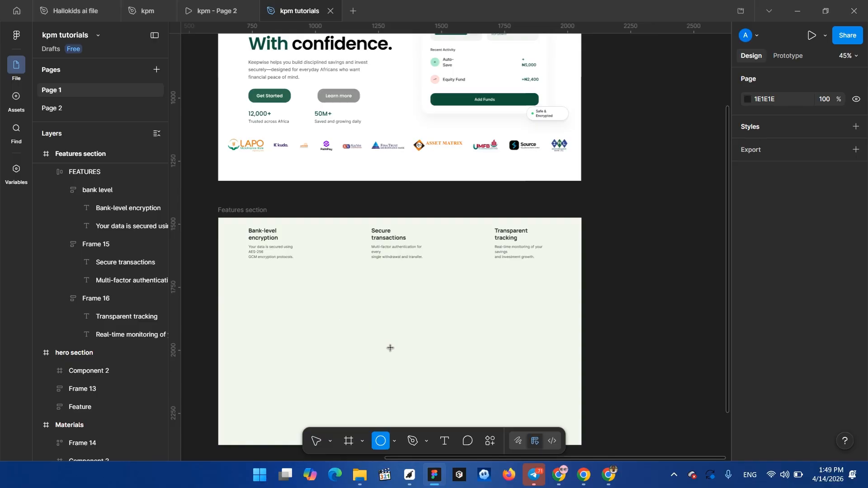
left_click_drag(332, 307, 432, 373)
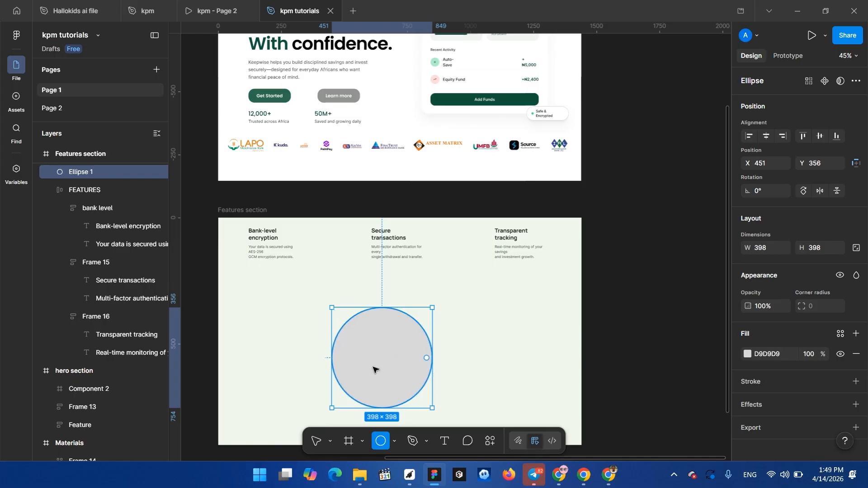
double_click(428, 358)
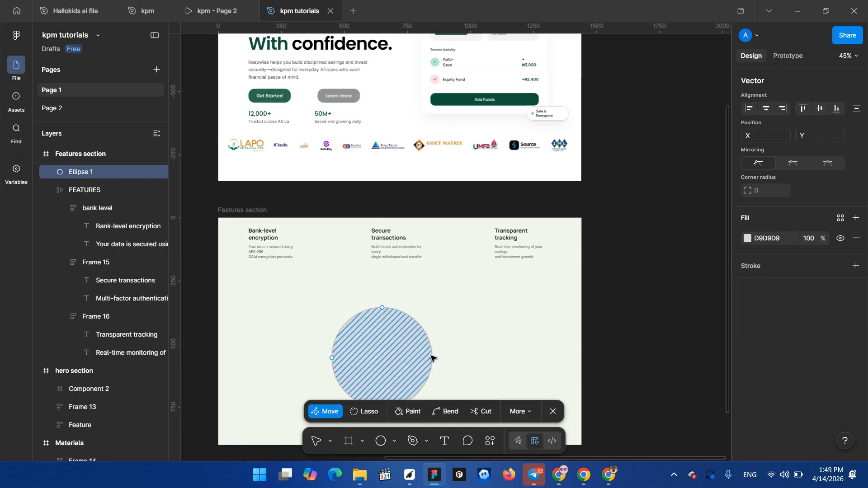
left_click(432, 358)
left_click(382, 353)
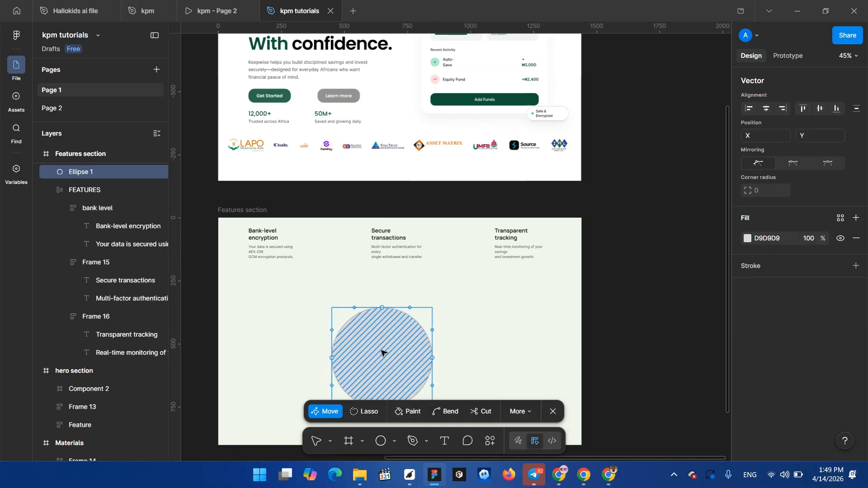
key("Escape")
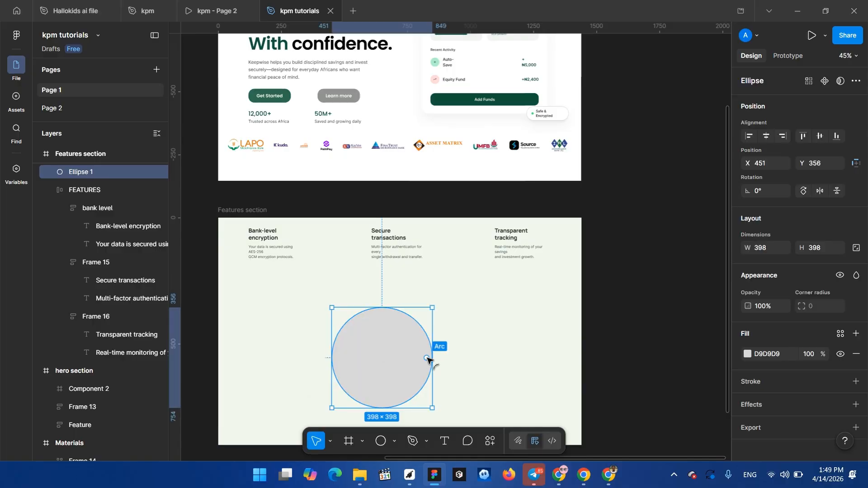
- Turn the circle into a full ring with an inner ratio of about 52% and move it just below the Secure transactions text
left_click_drag(428, 364, 410, 401)
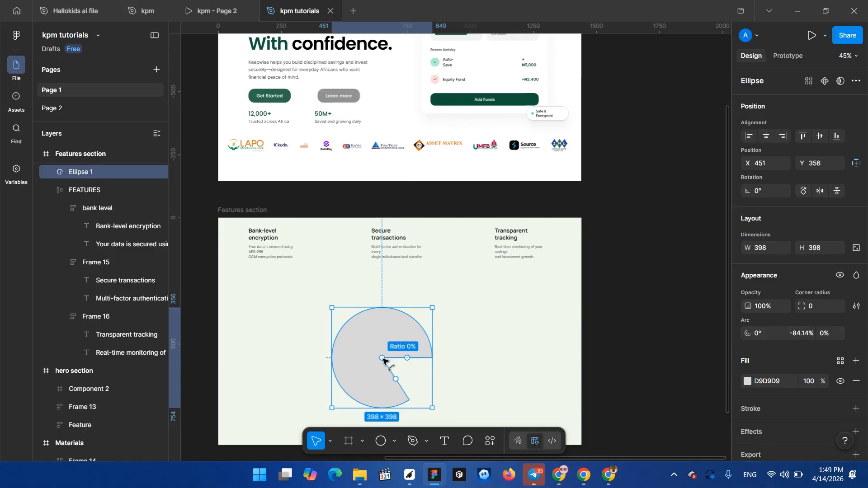
left_click_drag(390, 361, 360, 345)
left_click_drag(420, 357, 401, 391)
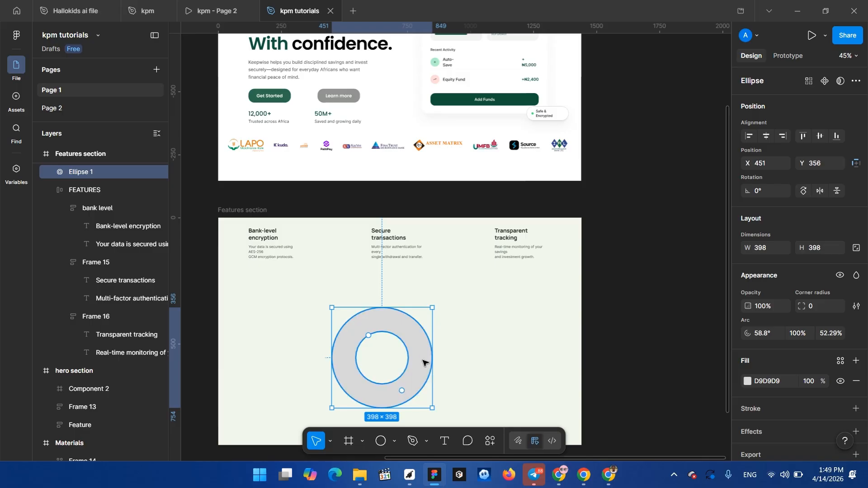
left_click_drag(416, 348, 440, 314)
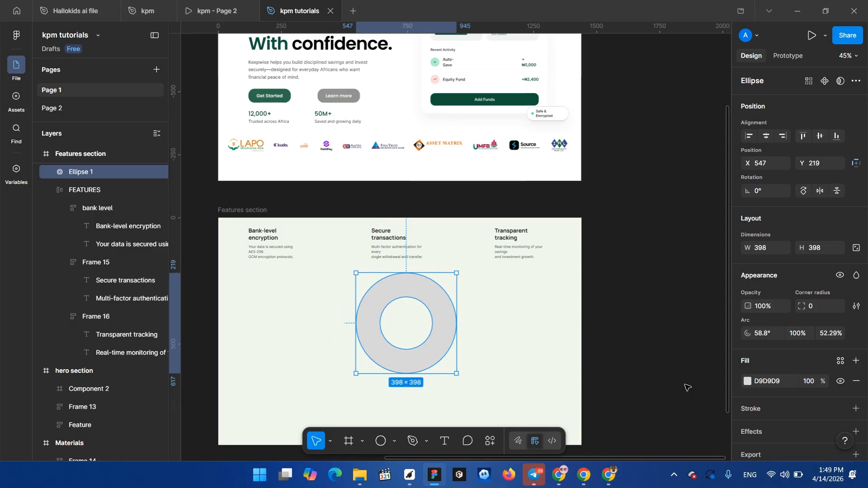
- Fill the ring with the dark green page colour 0F5238 at 20% opacity
left_click(748, 381)
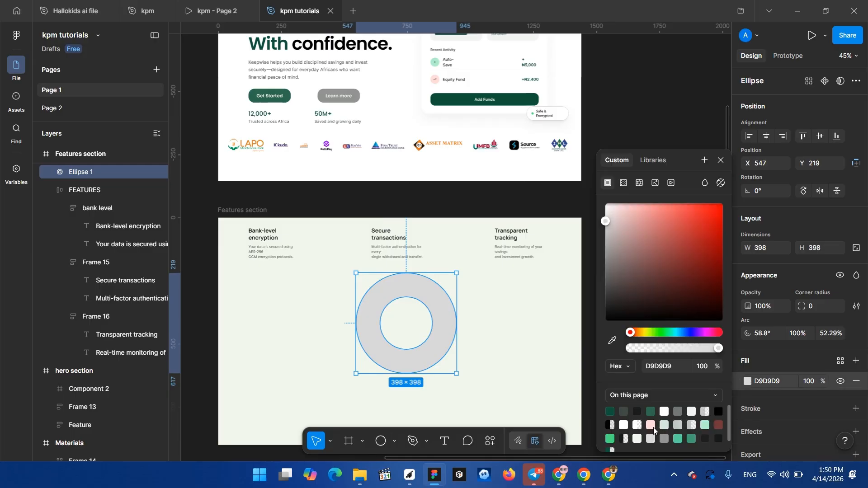
left_click(611, 412)
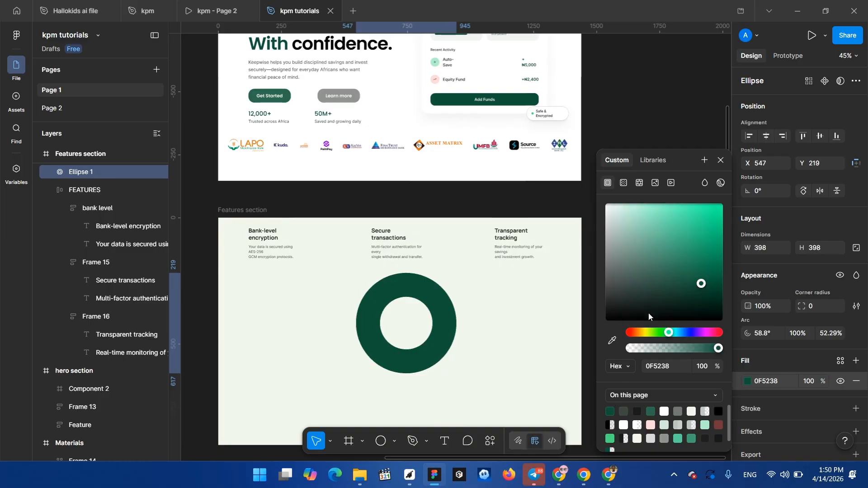
left_click(701, 367)
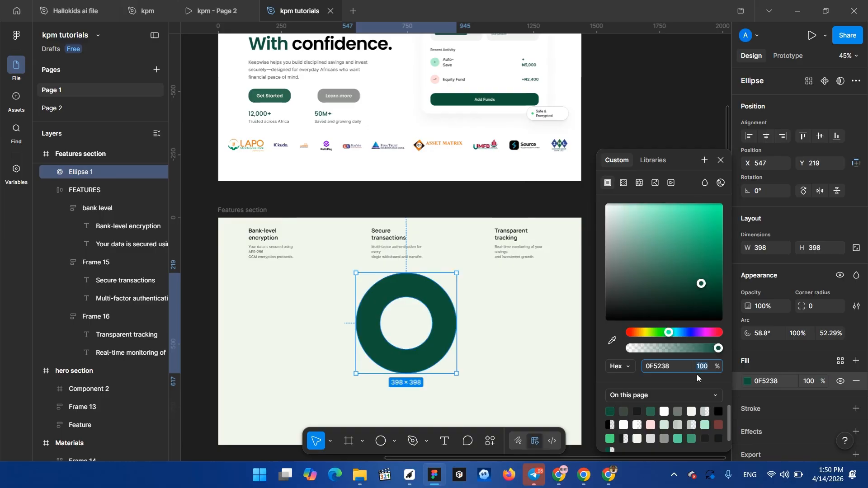
type("20")
key("Return")
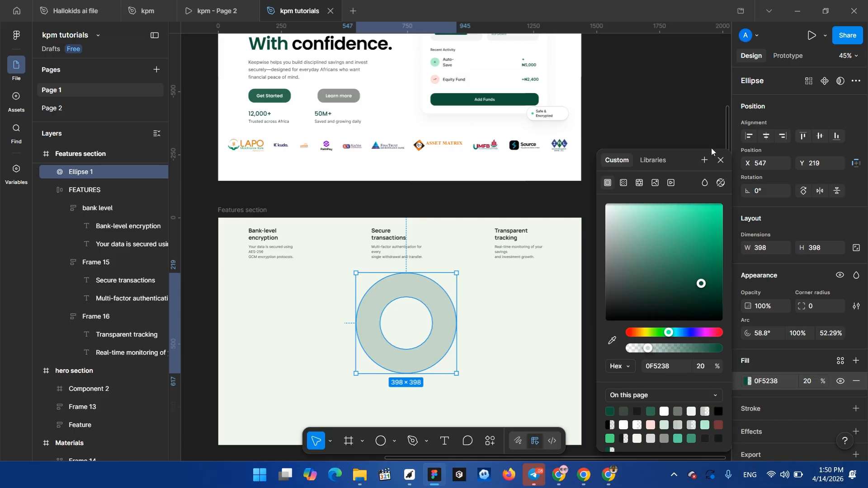
left_click(721, 162)
- Enlarge the ring to about 668 × 668 and place it around the Bank-level encryption text, at about X -163, Y -275
left_click_drag(416, 300, 282, 225)
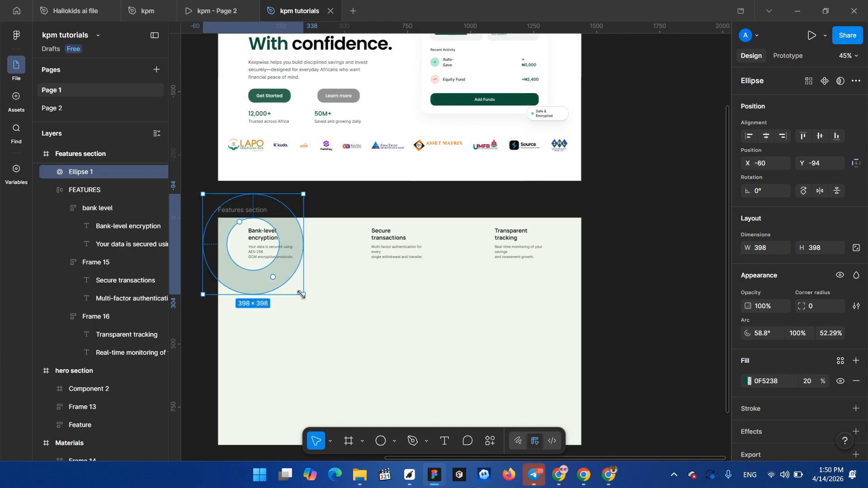
left_click_drag(309, 298, 385, 362)
left_click_drag(331, 318, 294, 297)
left_click(409, 327)
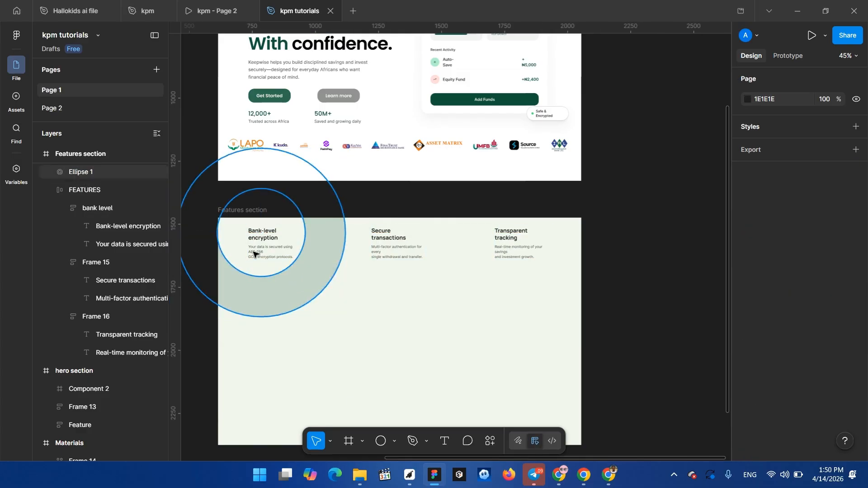
- Nudge the FEATURES row down until it sits 60 px below the Features section's upper edge
left_click(354, 236)
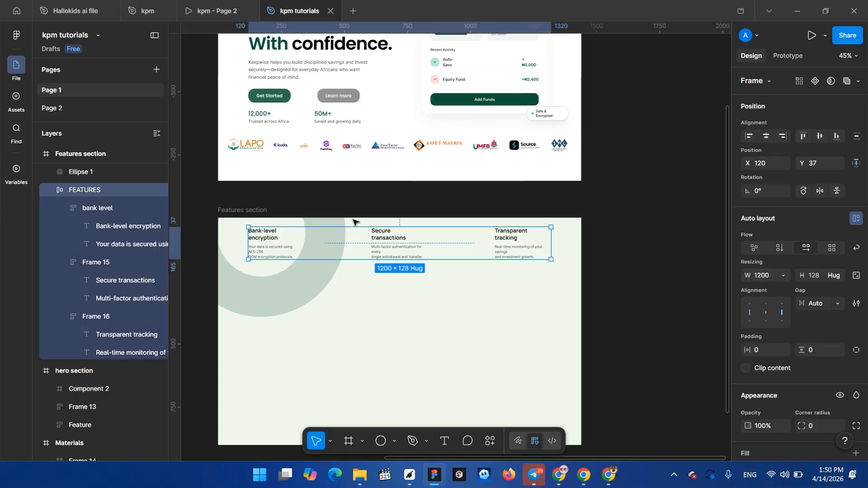
key("Down")
key("Down")
key("Down")
key("Down")
key("Down")
key("Down")
key("Down")
key("Down")
key("Down")
key("Down")
key("Down")
key("Down")
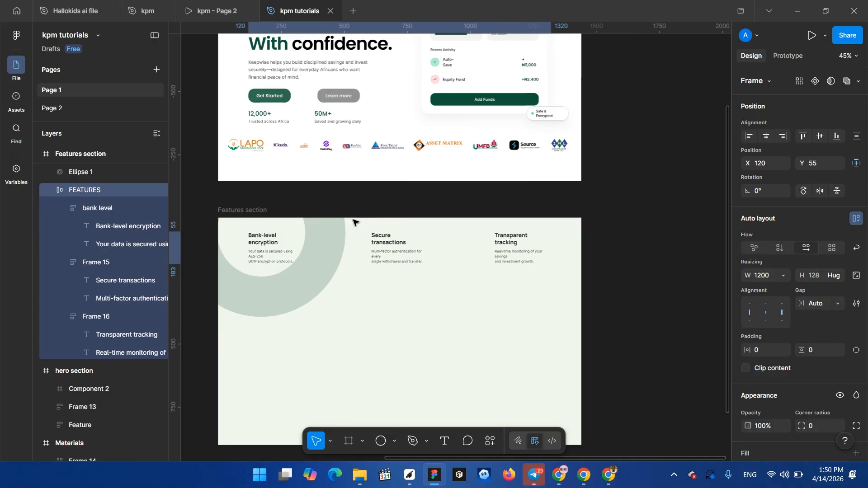
key("alt")
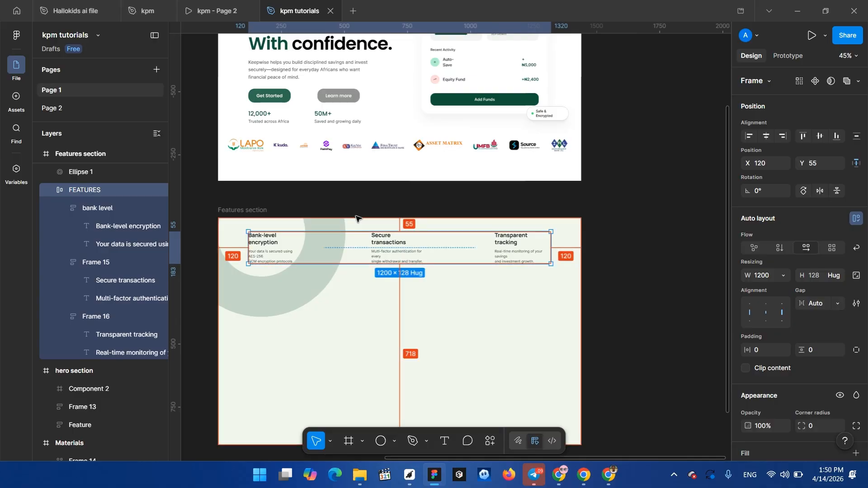
key("Down")
key("Down")
key("Down")
key("Down")
key("Down")
key("Down")
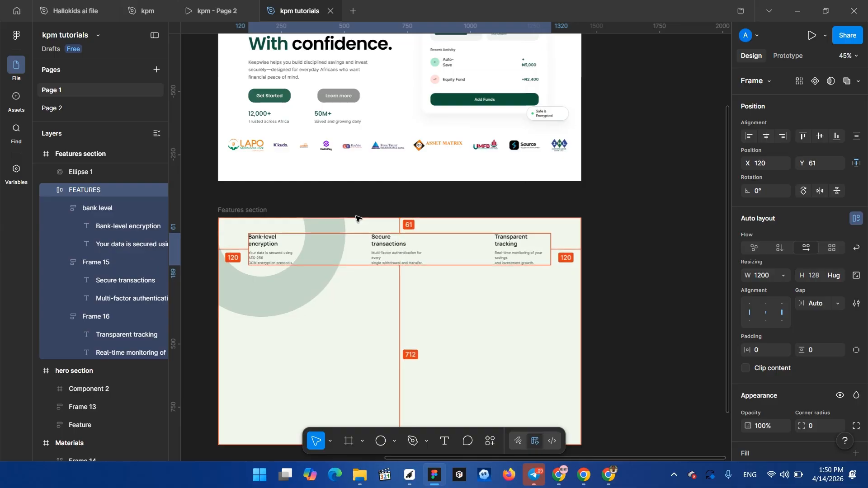
key("Up")
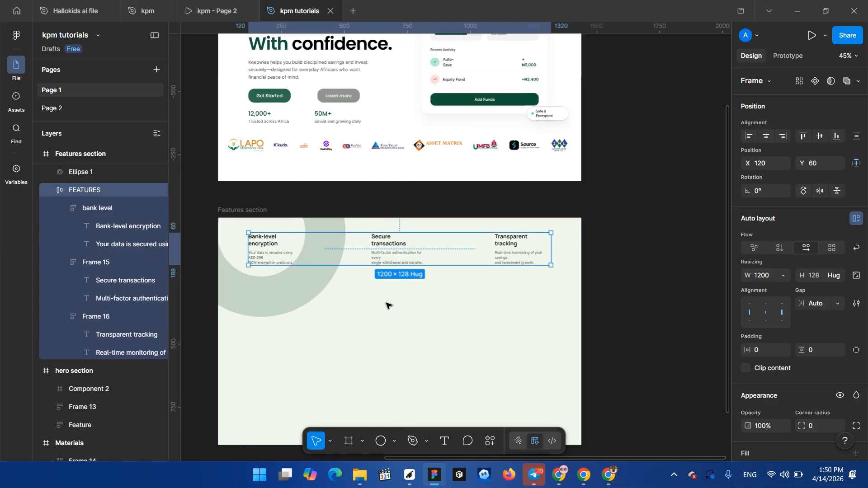
- Shorten the Features section frame from its lower edge to a height of about 343
left_click(298, 289)
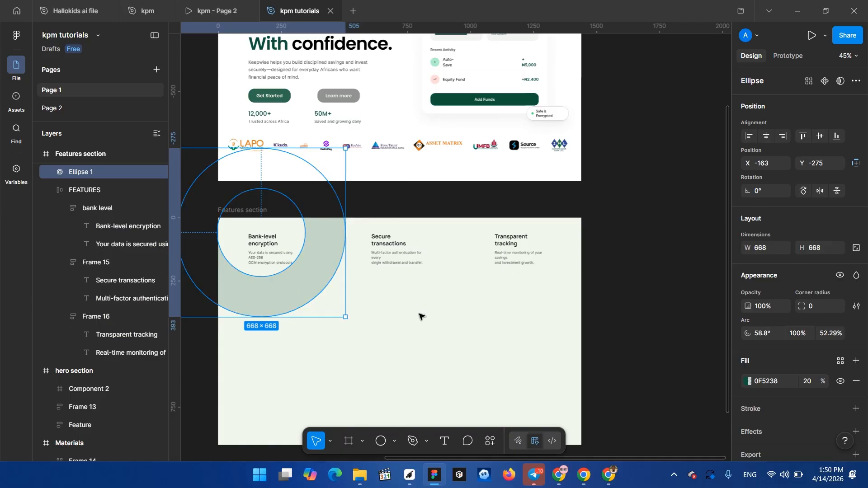
left_click(525, 289)
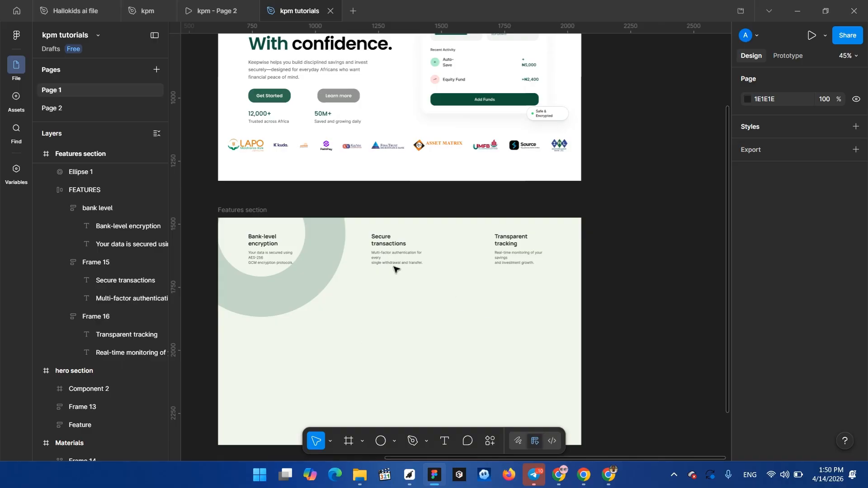
scroll(470, 292, "down", 3)
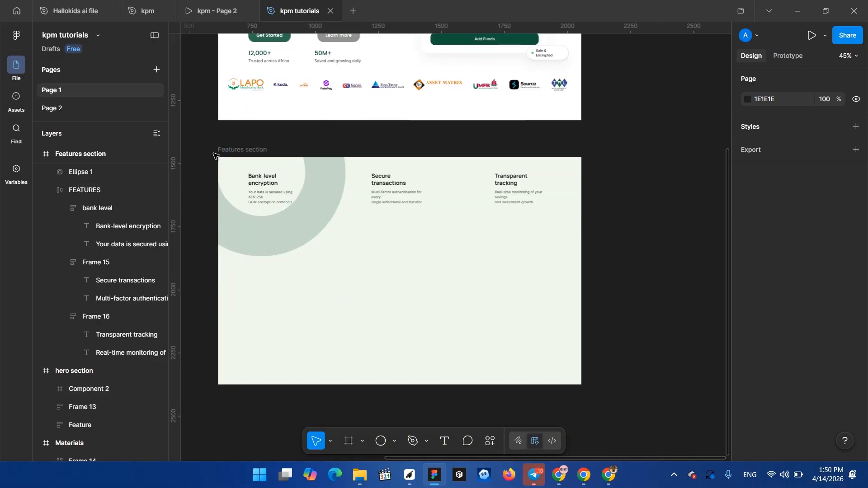
left_click(230, 150)
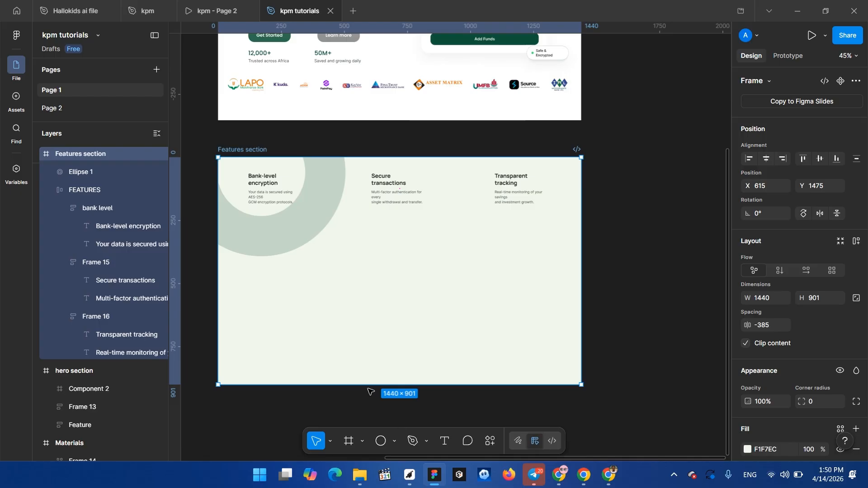
left_click_drag(368, 385, 398, 243)
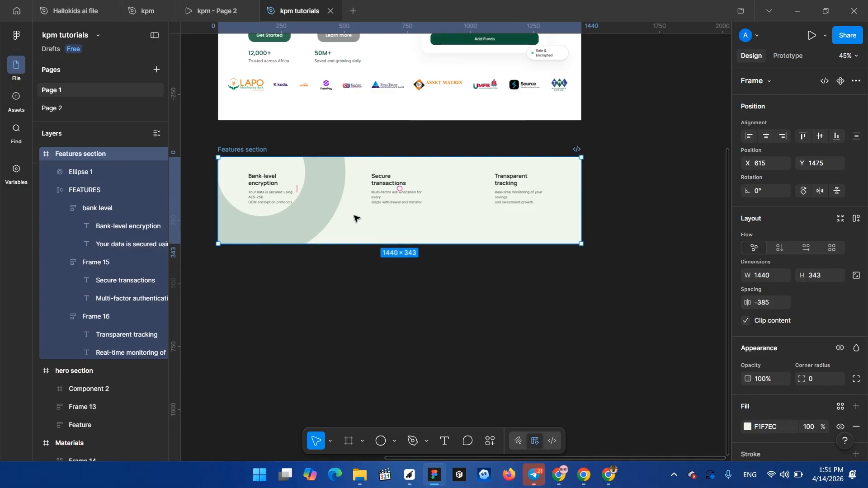
- Shrink the ring behind the Bank-level encryption text to about 623 × 623
left_click(311, 214)
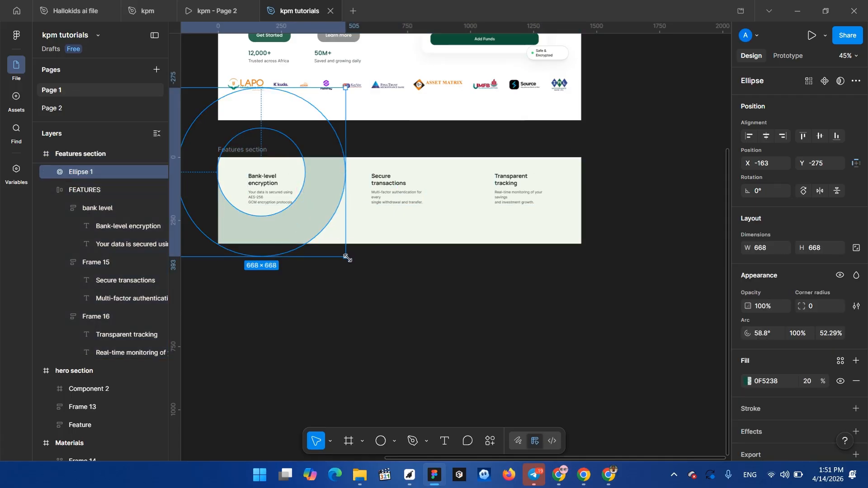
left_click_drag(340, 250, 329, 239)
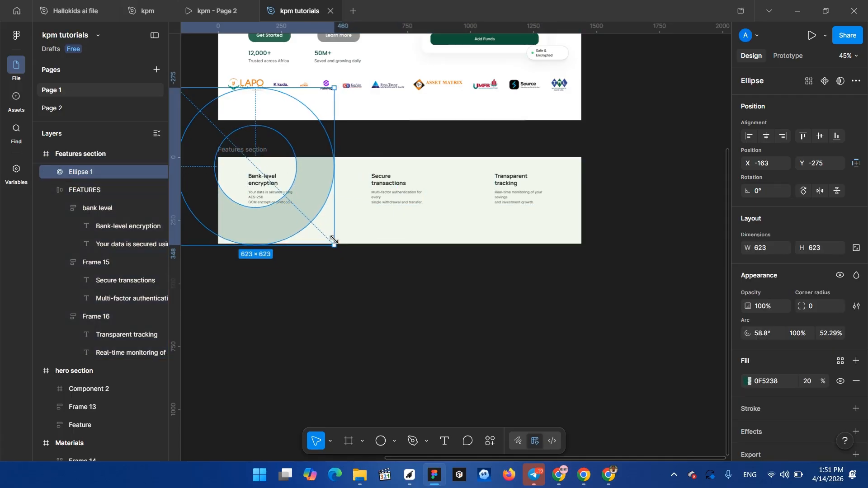
- Thin the ring's band to an inner ratio of about 65% and place the ring at about X -129, Y -280
mouse_move(312, 196)
left_mouse_down()
mouse_move(324, 202)
mouse_move(305, 192)
left_mouse_up()
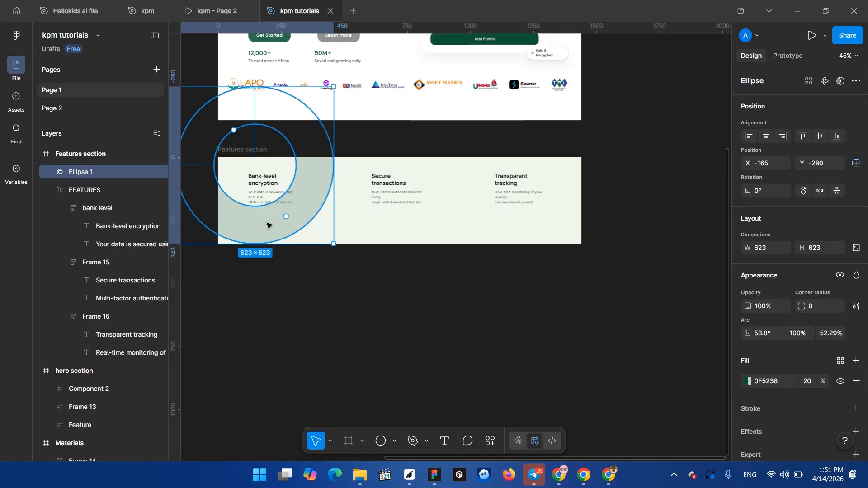
mouse_move(270, 225)
left_mouse_down()
mouse_move(557, 250)
mouse_move(533, 245)
mouse_move(534, 235)
mouse_move(262, 227)
mouse_move(261, 235)
mouse_move(280, 226)
mouse_move(288, 234)
mouse_move(284, 226)
left_mouse_up()
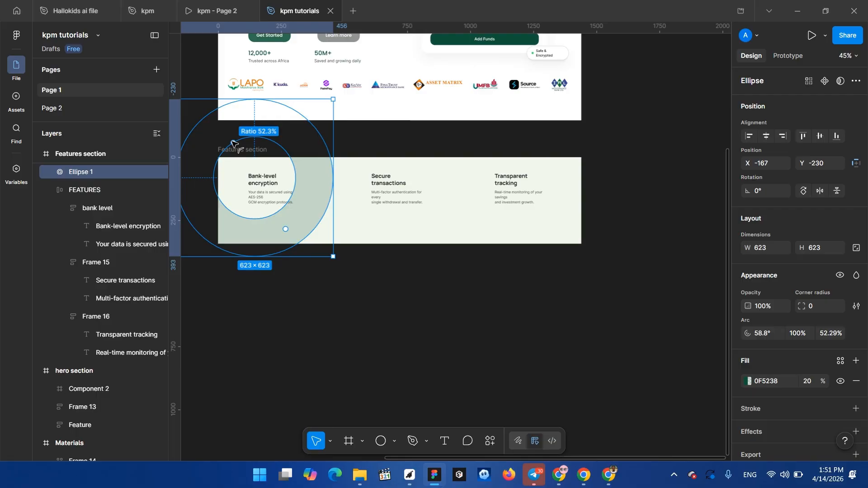
left_click_drag(229, 142, 226, 136)
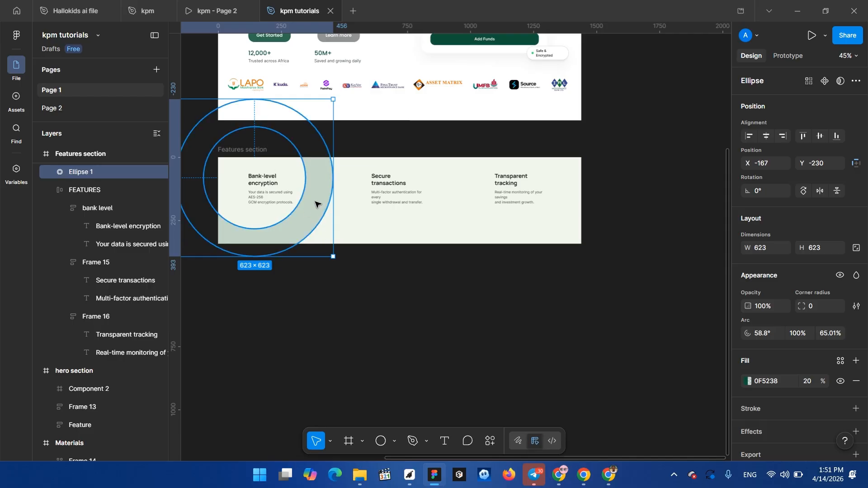
left_click_drag(315, 204, 324, 199)
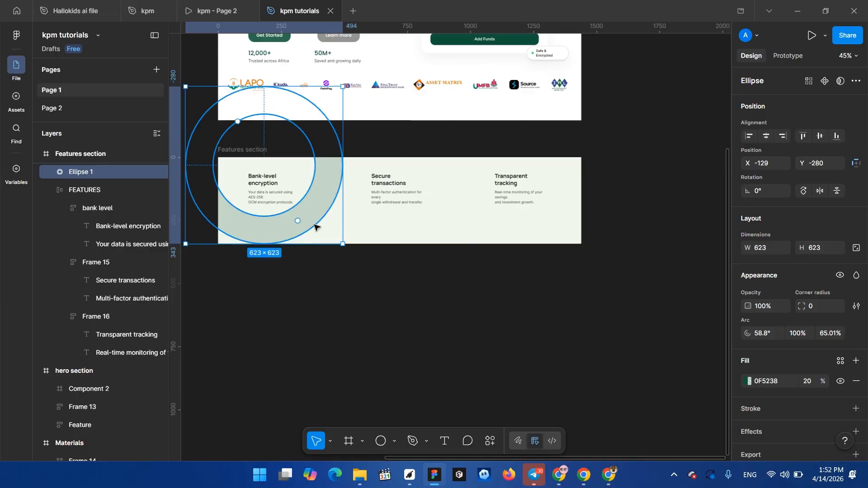
left_click(365, 306)
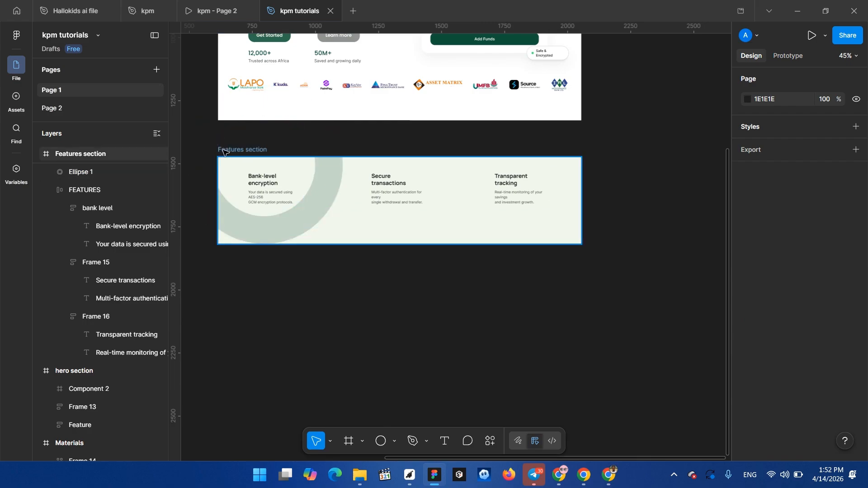
- Review the features area of the reference landing page on Page 2 and return to the design on Page 1
left_click(239, 149)
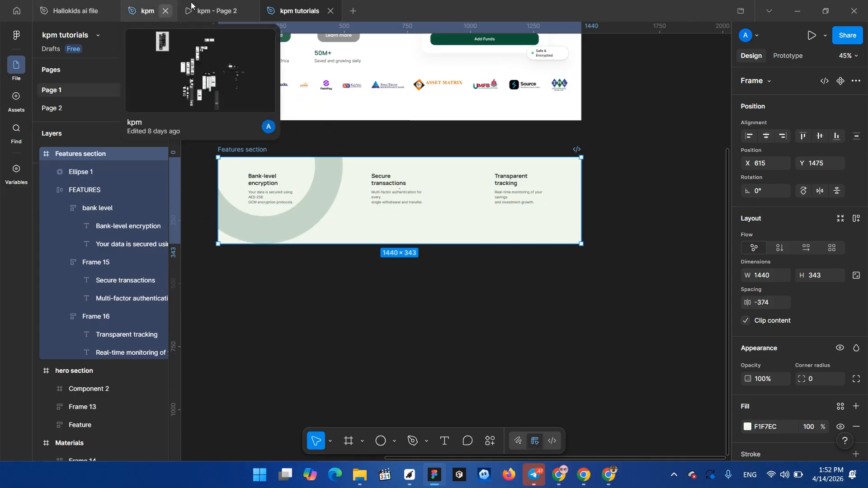
left_click(147, 14)
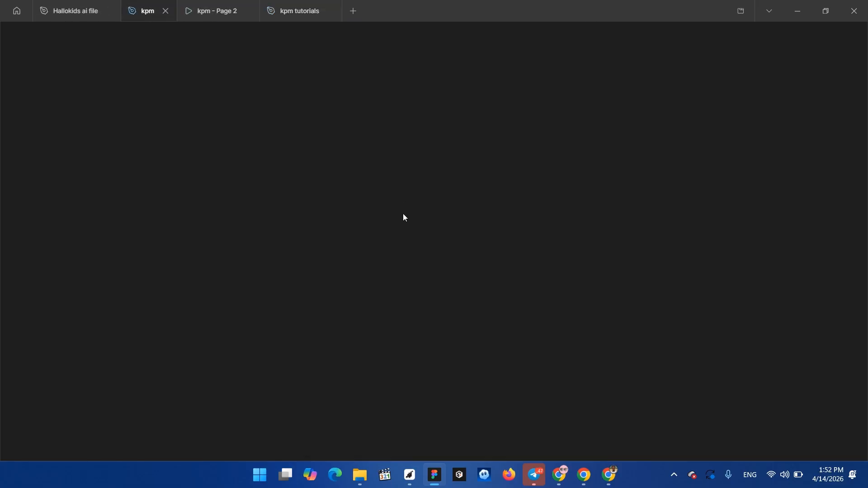
mouse_move(188, 3)
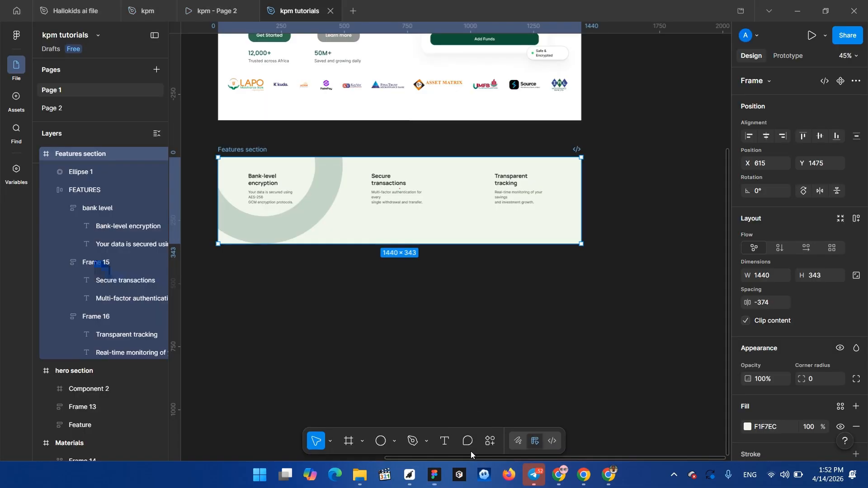
left_click(59, 106)
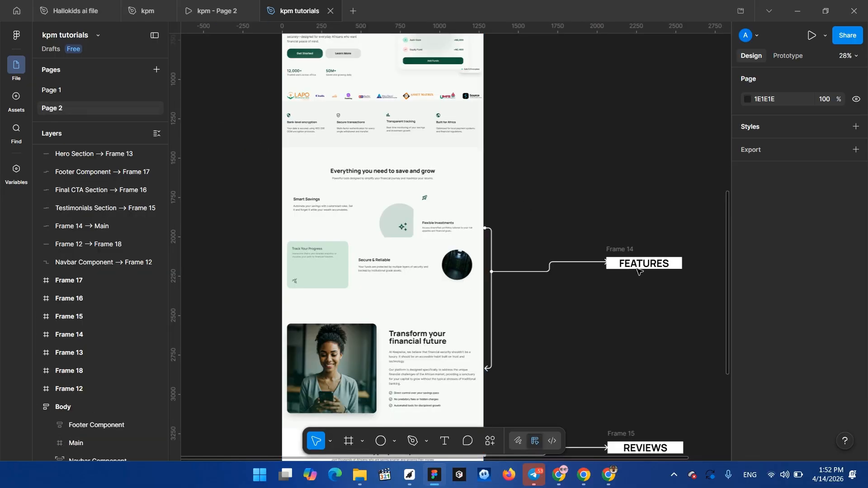
scroll(519, 304, "down", 1)
scroll(395, 355, "down", 4)
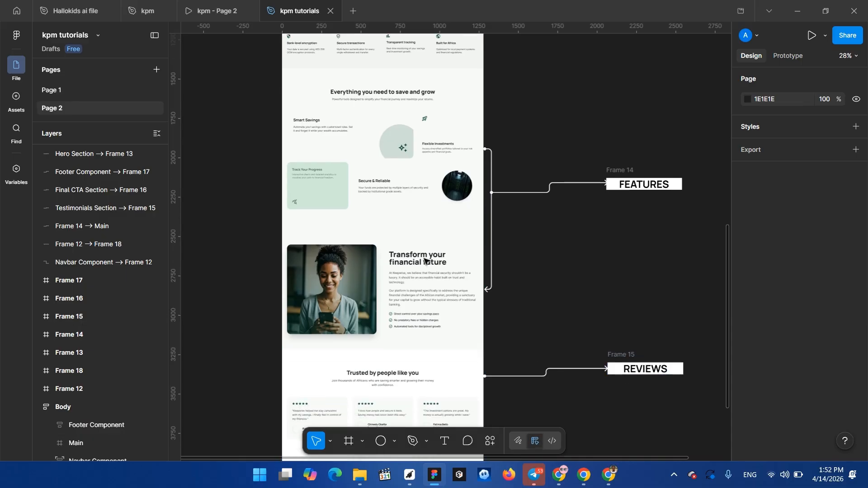
left_click(70, 89)
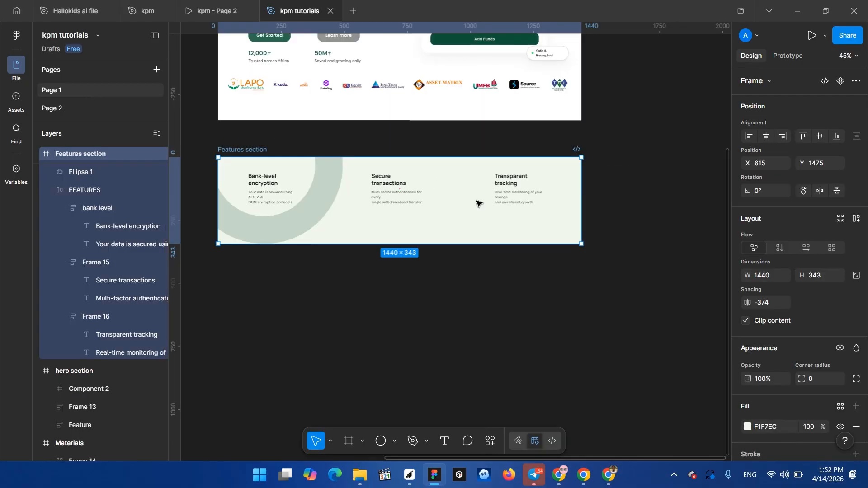
- Duplicate the Features section and place the copy directly below the original, at about X 615, Y 1934
scroll(256, 150, "down", 1)
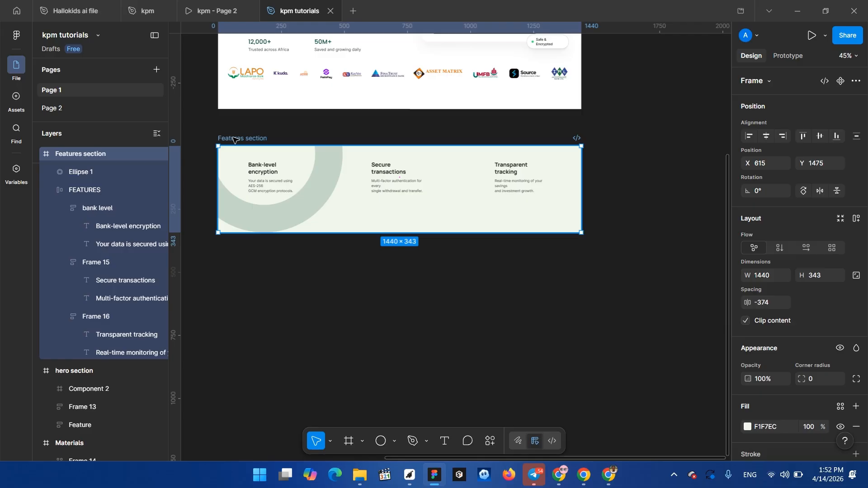
key("ctrl+d")
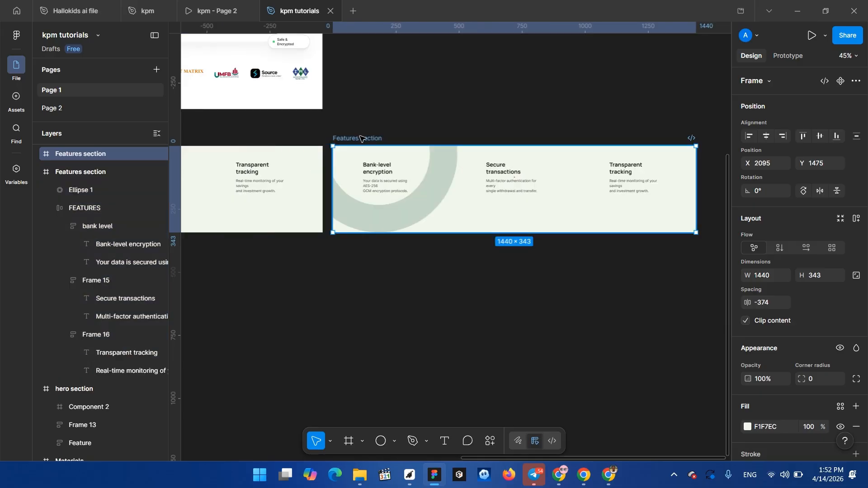
left_click_drag(352, 211, 211, 255)
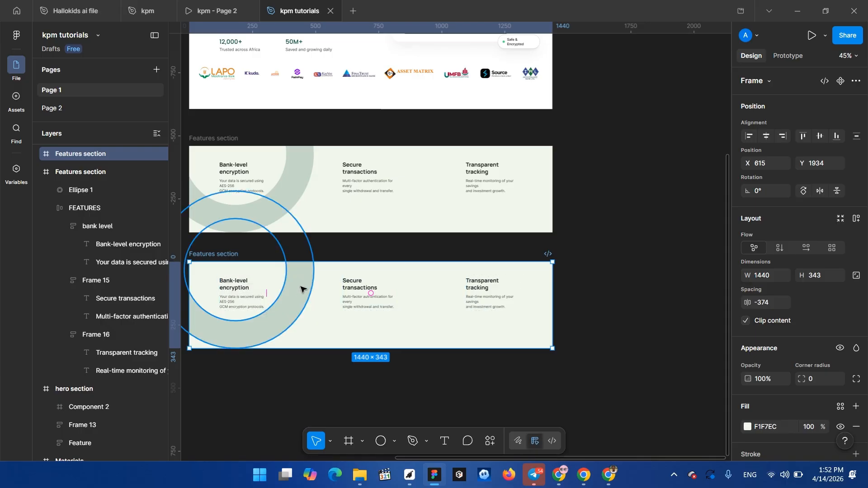
- Delete the feature text row and the ring from the duplicated section, and extend its frame to a height of about 578
key("Delete")
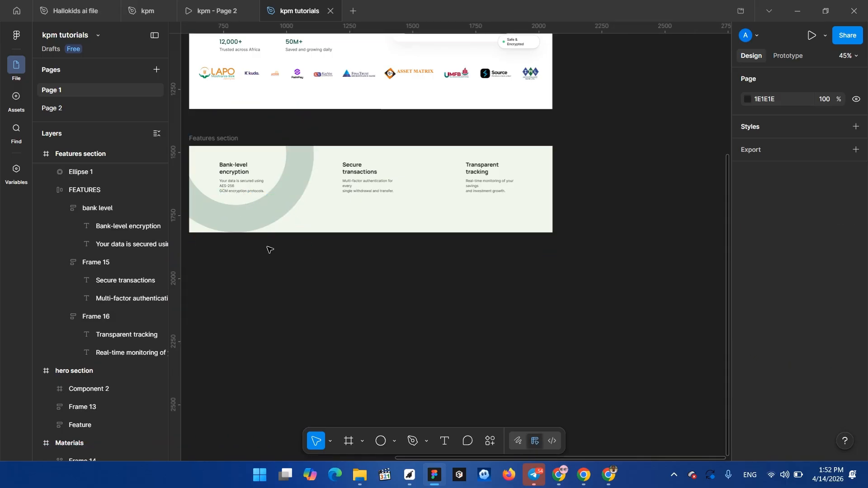
key("ctrl+z")
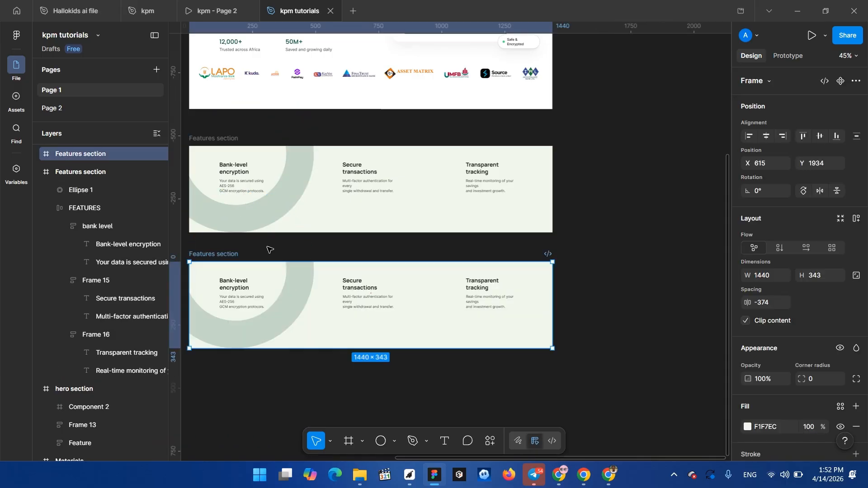
left_click(240, 308)
key("Delete")
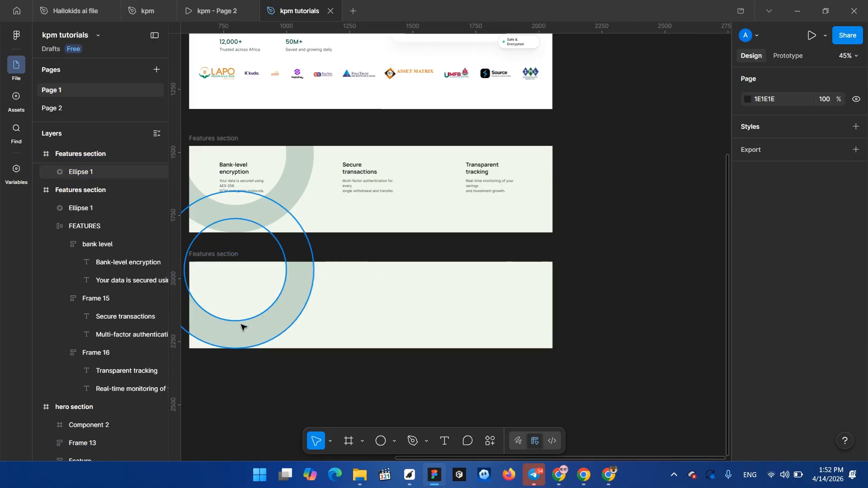
left_click(241, 328)
key("Delete")
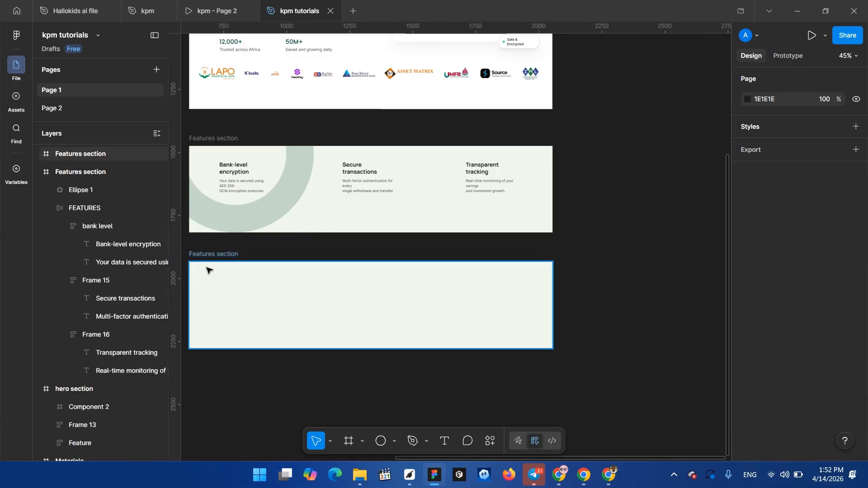
left_click(215, 256)
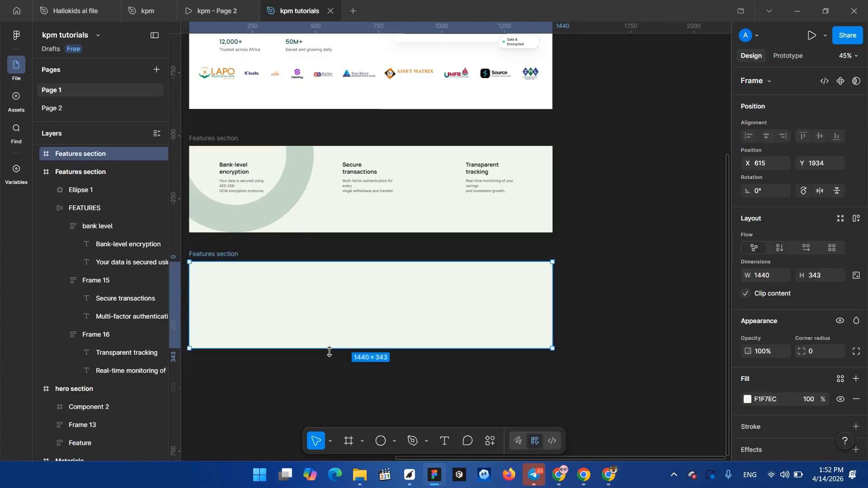
left_click_drag(329, 371, 328, 408)
- Copy the "Trusted by people like you" heading and its subtext from the Materials frame into the empty duplicated section
scroll(357, 273, "left", 10)
scroll(358, 273, "down", 2)
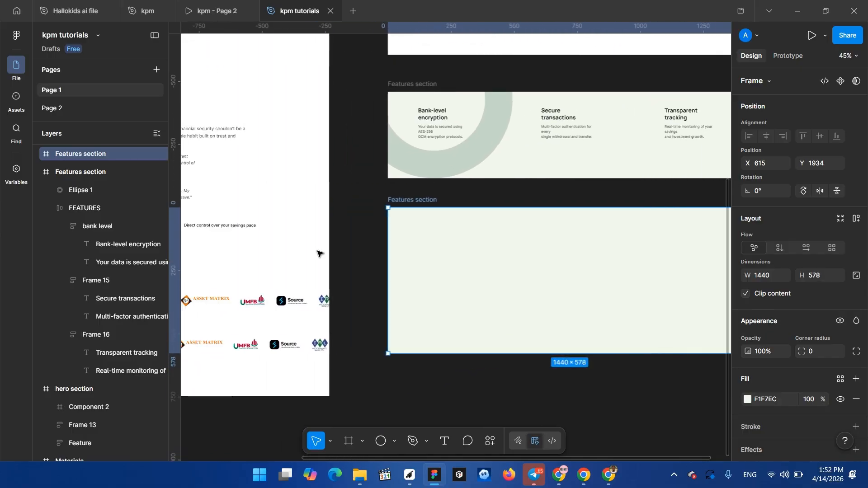
scroll(320, 158, "up", 5)
scroll(343, 142, "left", 2)
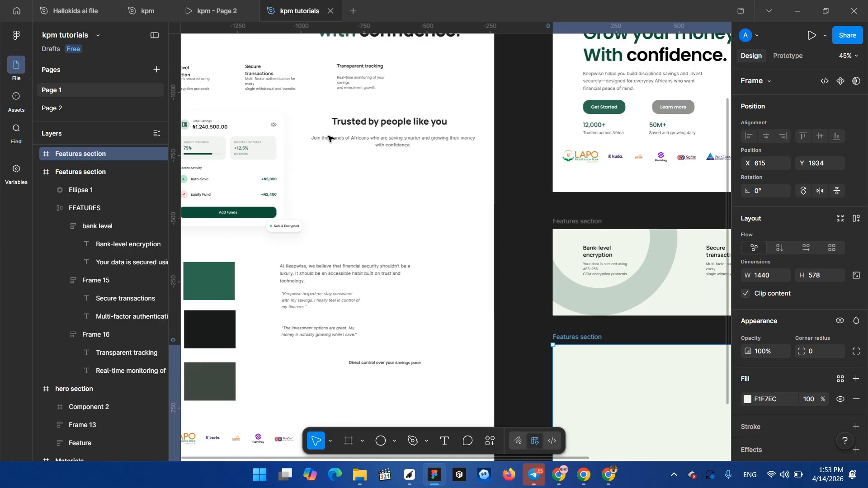
left_click(365, 128)
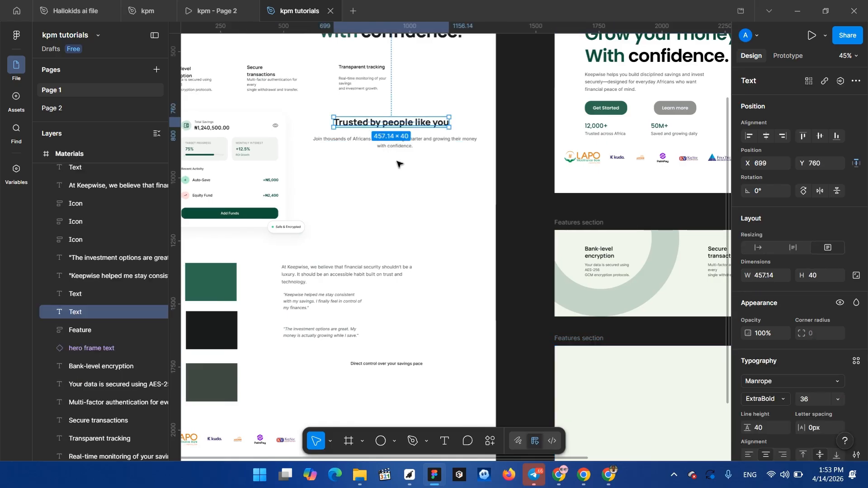
left_click_drag(400, 160, 345, 109)
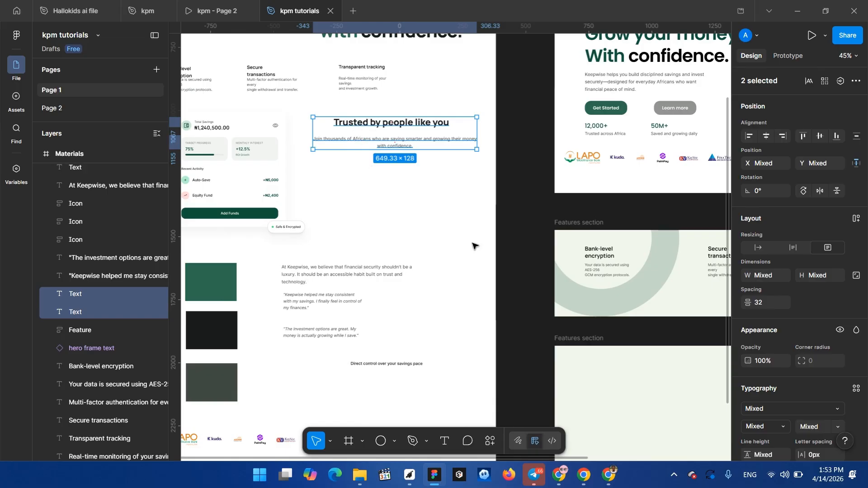
scroll(579, 253, "down", 1)
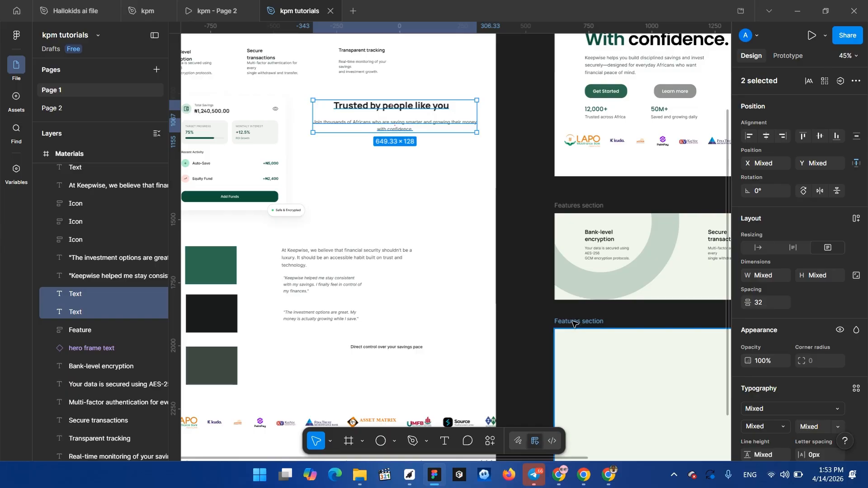
left_click(573, 322)
key("ctrl+v")
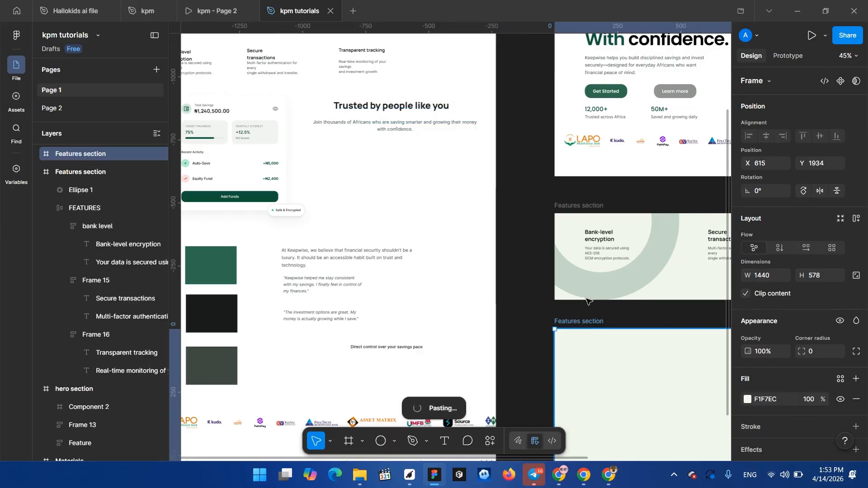
- Move the pasted heading and subtext together to the horizontal centre of the section, near its upper edge
scroll(594, 317, "right", 8)
scroll(588, 333, "down", 4)
scroll(412, 209, "left", 1)
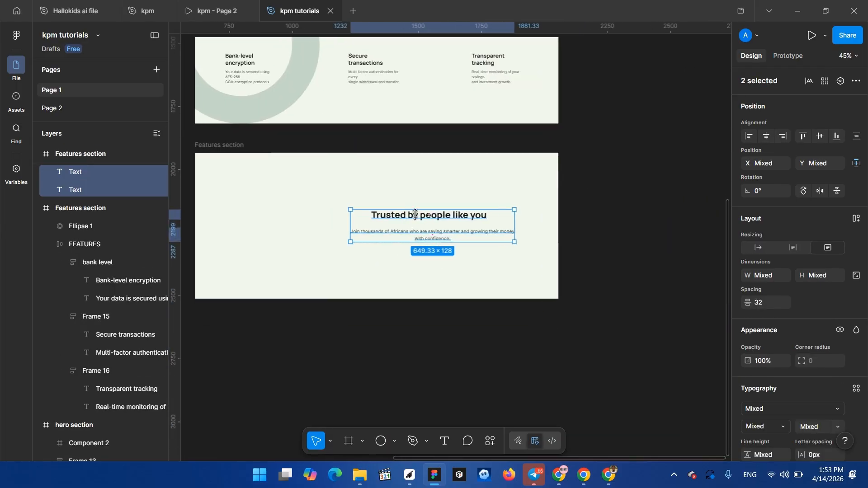
scroll(416, 214, "left", 3)
left_click_drag(524, 227, 466, 190)
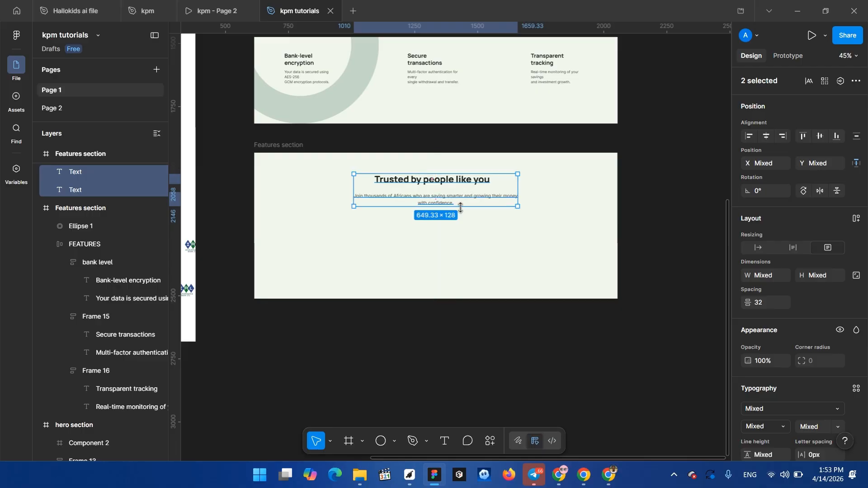
- Nudge the heading and subtext up until they sit 60 px below the section's upper edge
key("alt")
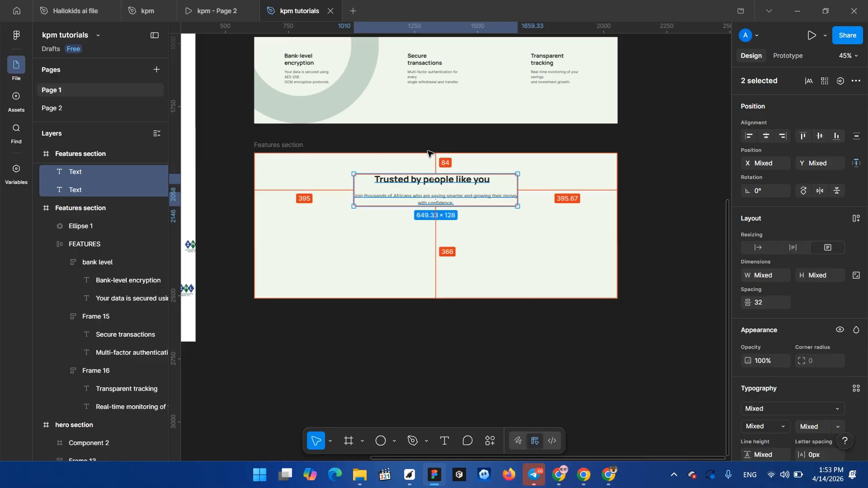
key("Up")
key("Up")
key("Up")
key("Up")
key("Up")
key("Up")
key("Up")
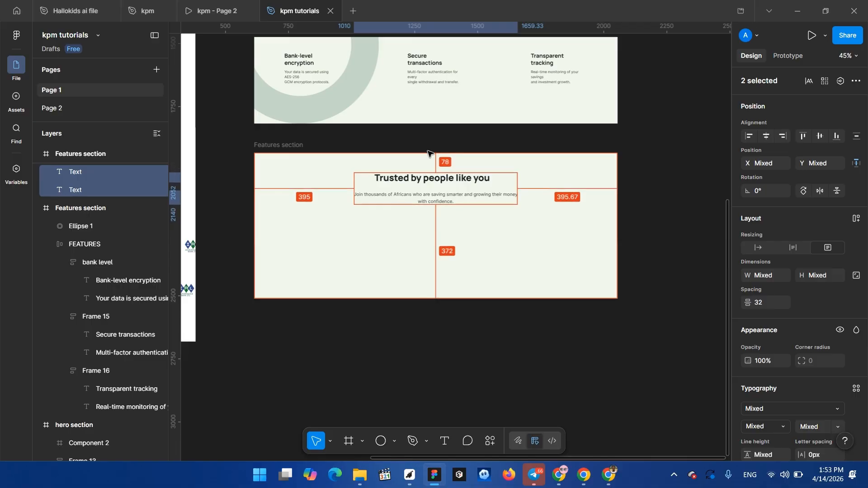
key("Up")
key("Up")
key("Up")
key("Up")
key("Up")
key("Up")
key("Up")
key("Up")
key("Up")
key("Up")
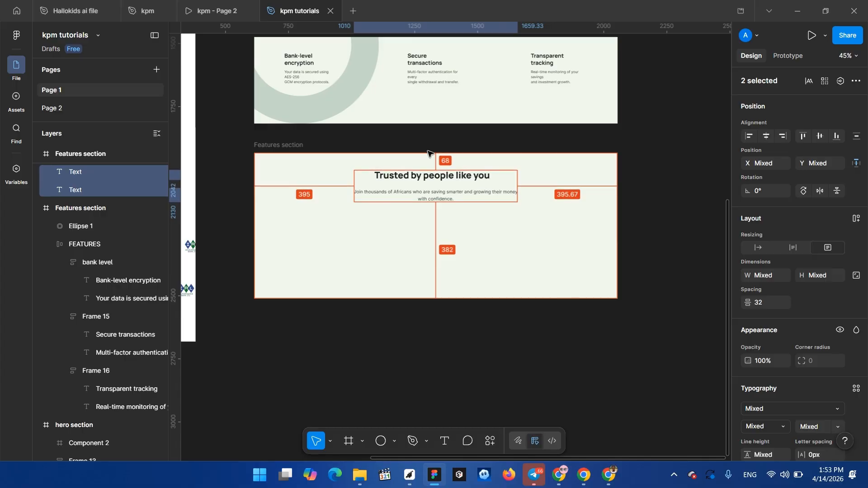
key("Down")
key("Down")
key("Up")
key("Up")
key("Up")
key("Up")
key("Up")
key("Up")
key("Up")
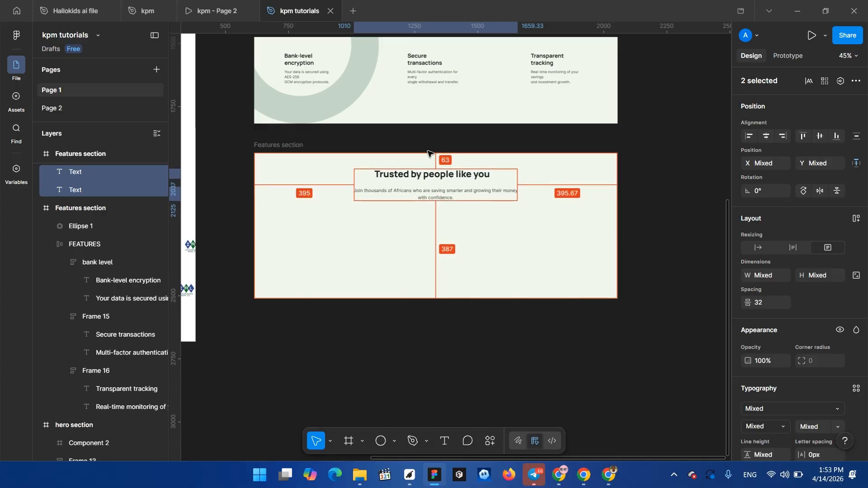
key("Up")
key("Up")
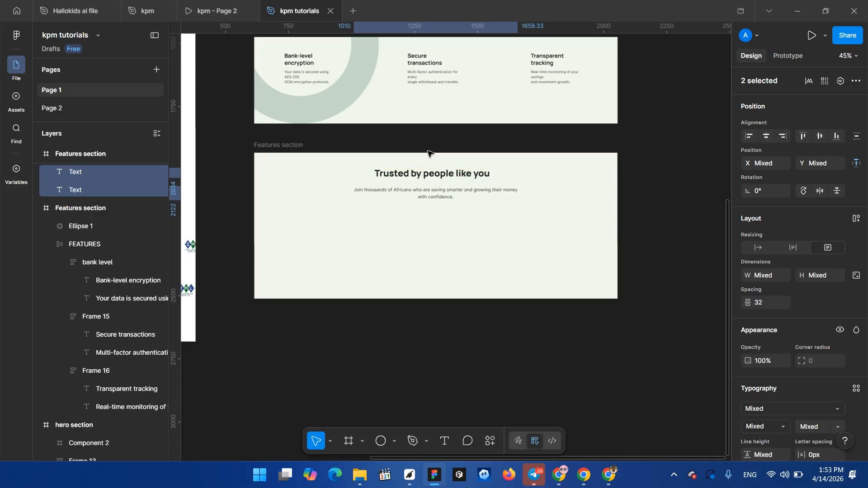
- Widen the "Trusted by people like you" heading's text box so the heading fits on a single line
left_click(449, 175)
double_click(449, 175)
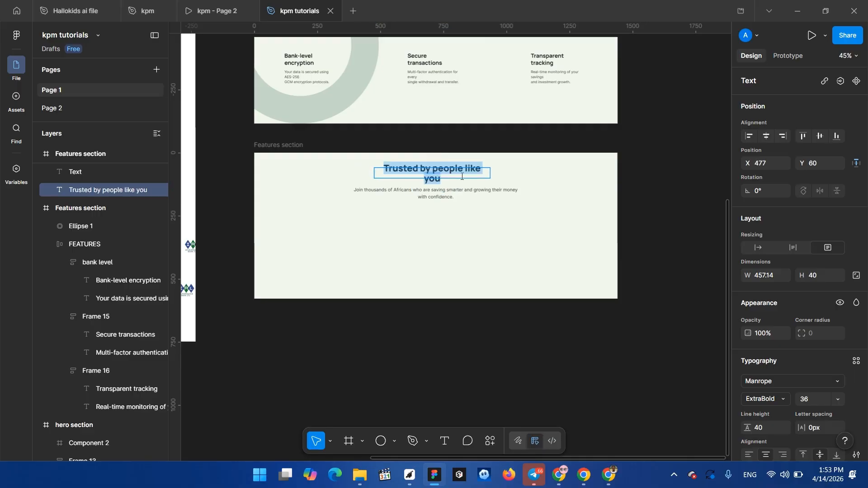
key("Escape")
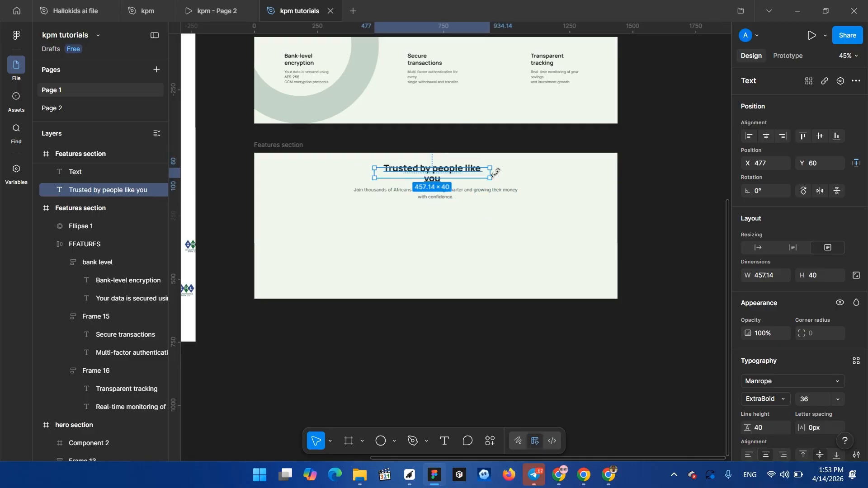
left_click_drag(491, 173, 500, 173)
- Check the fill colour of the subtext under the "Trusted by people like you" heading
double_click(479, 190)
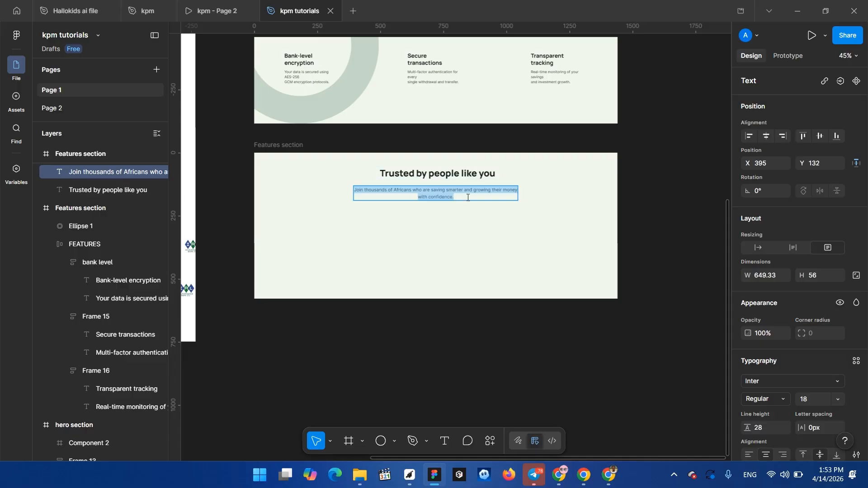
scroll(804, 396, "down", 5)
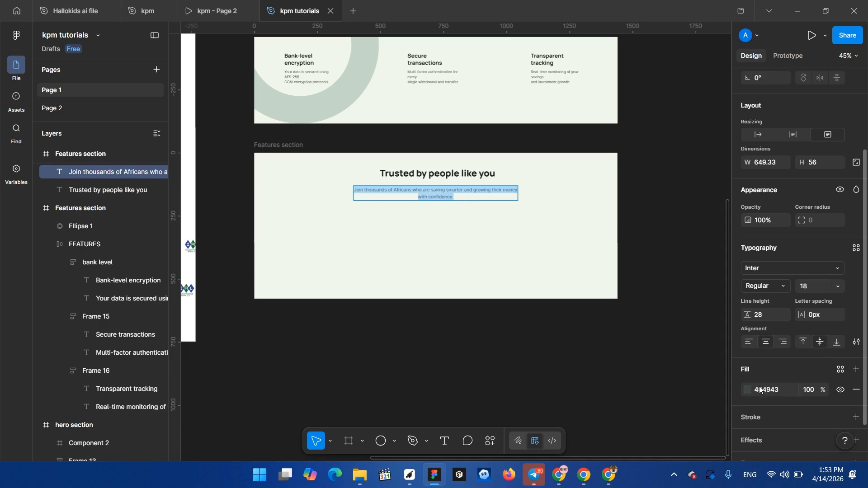
left_click(749, 389)
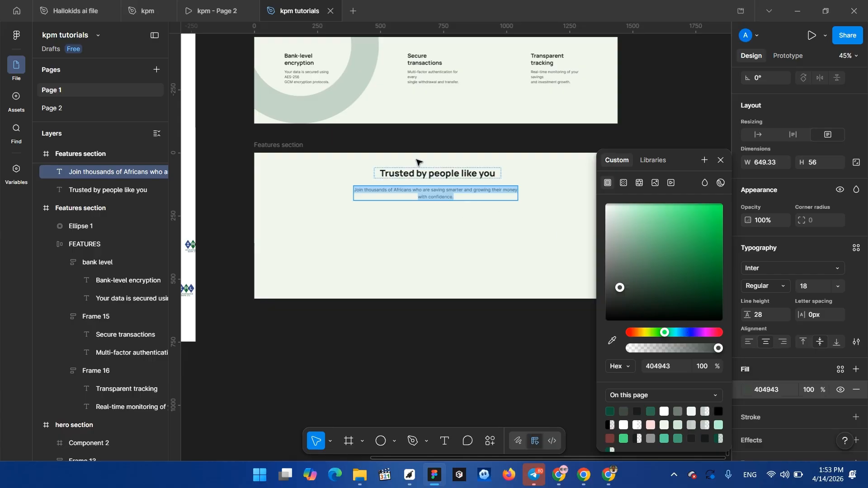
left_click(520, 238)
left_click(467, 195)
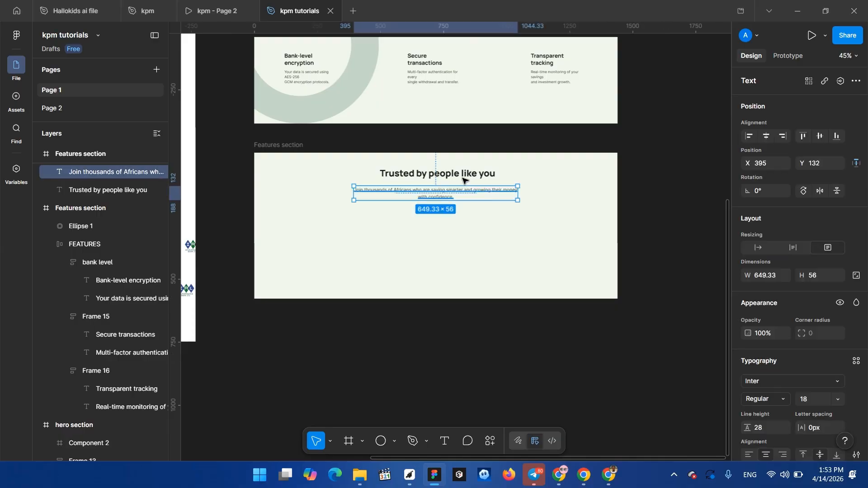
- Wrap the "Trusted by people like you" heading and its subtext in an auto layout frame with a gap of 12
left_click(462, 176)
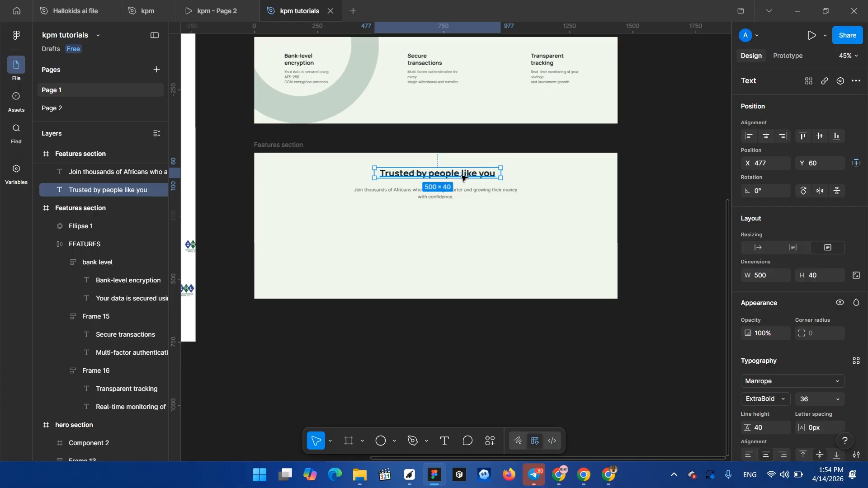
left_click(415, 190)
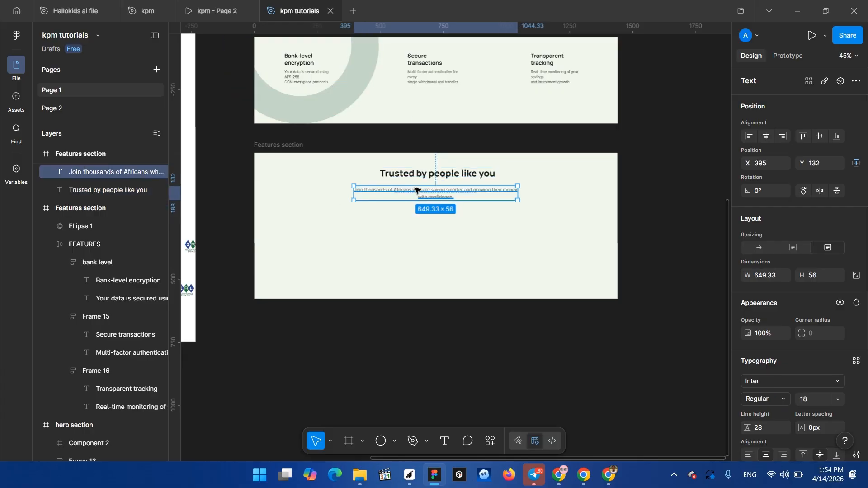
left_click(430, 176, "shift")
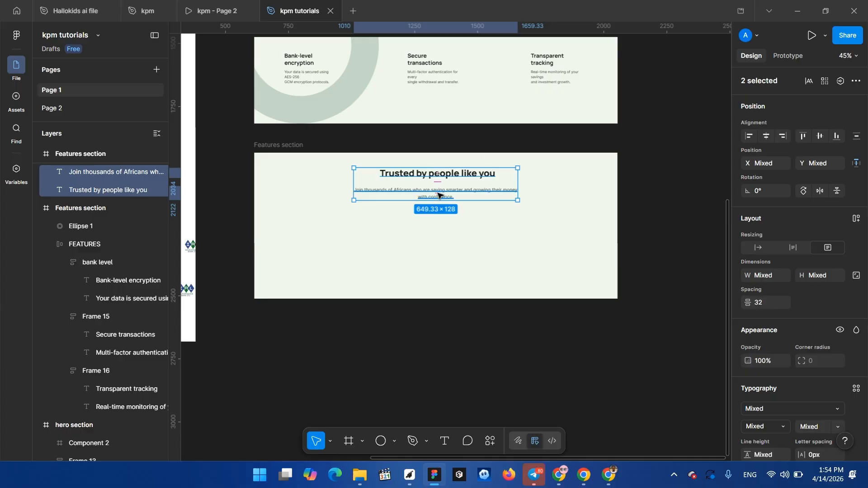
key("shift+a")
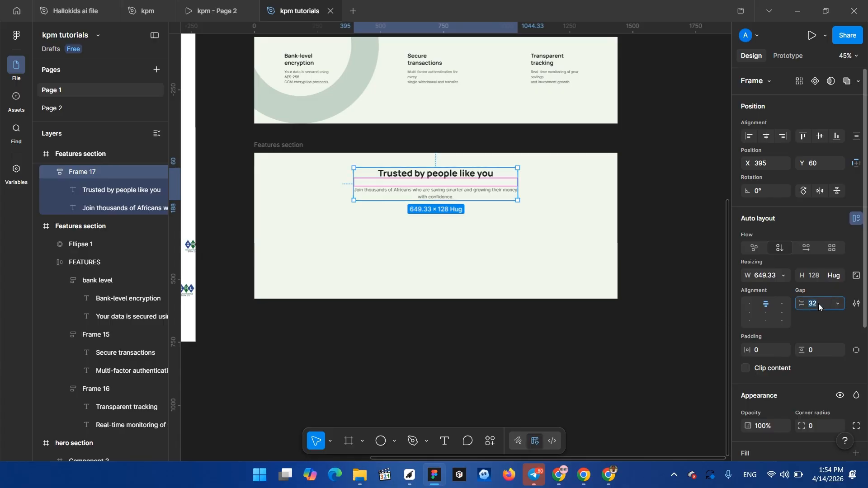
type("12")
key("Return")
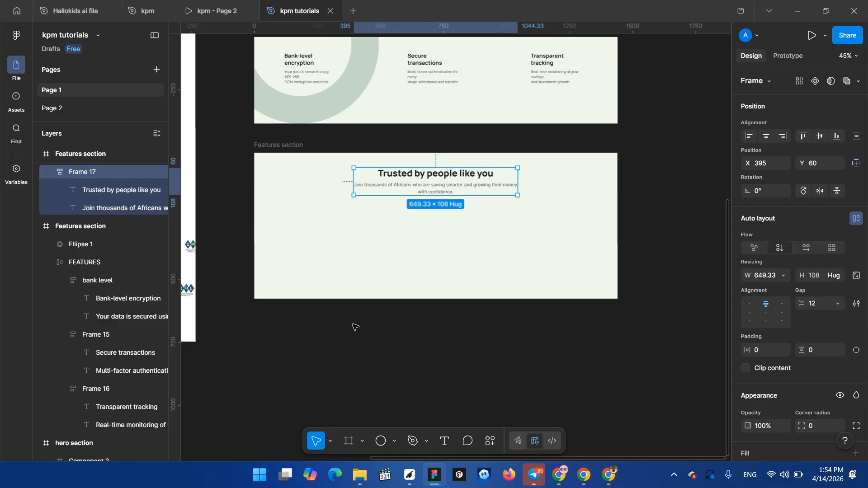
left_click(354, 326)
- Copy the "At Keepwise, we believe…" paragraph from the Materials frame into the lower section and place it at about X 202, Y 227
scroll(335, 201, "up", 3)
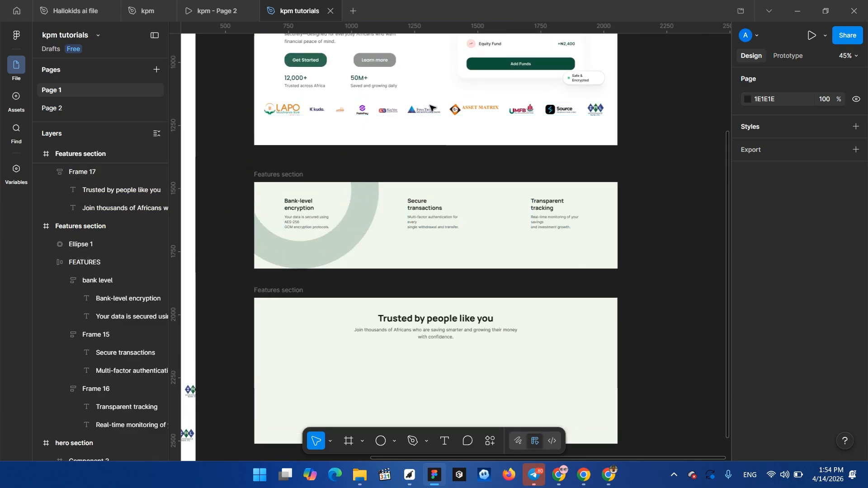
scroll(418, 154, "down", 3)
scroll(341, 207, "down", 2)
scroll(355, 207, "left", 6)
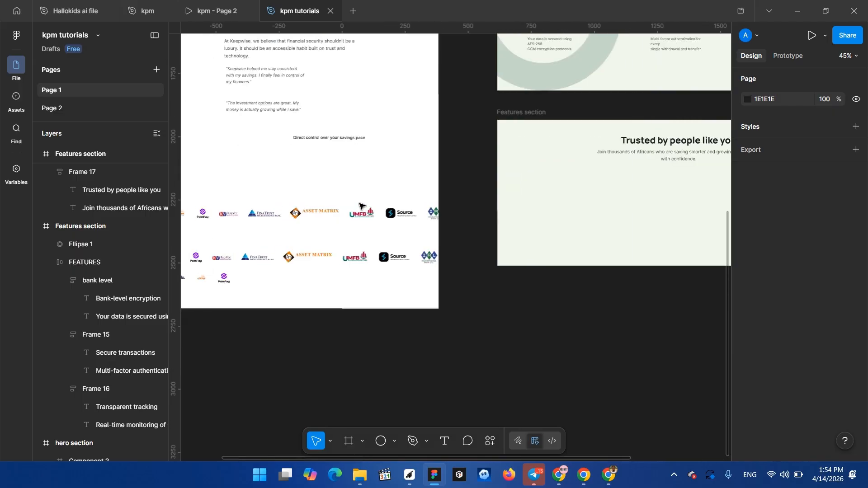
scroll(358, 206, "up", 3)
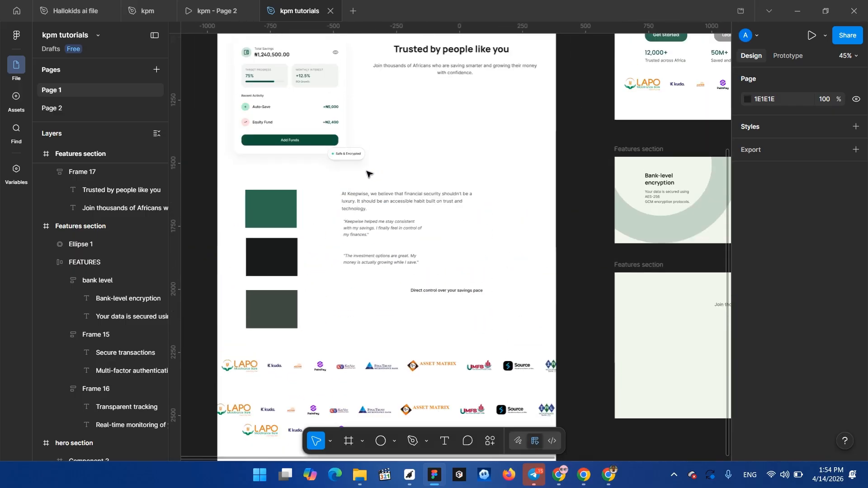
left_click(359, 206)
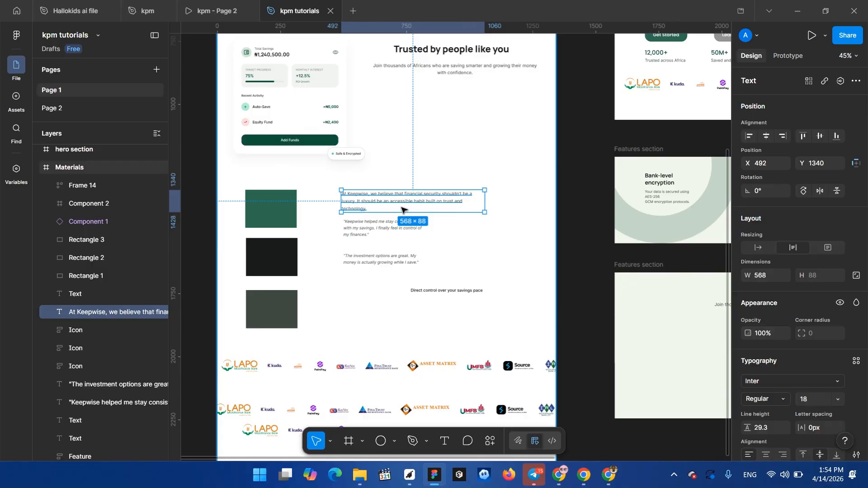
left_click(643, 267)
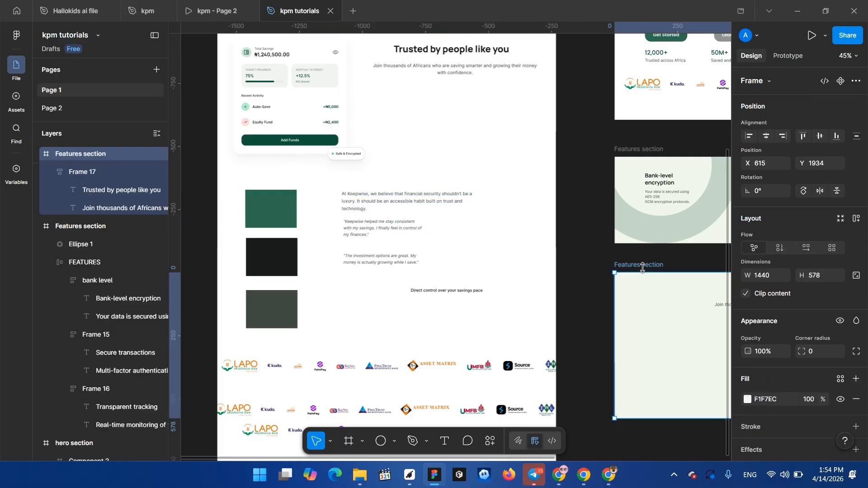
type("At Keepwise, we believe that financial security shouldn't be a luxury. It should be an accessible habit built on trust and technology.")
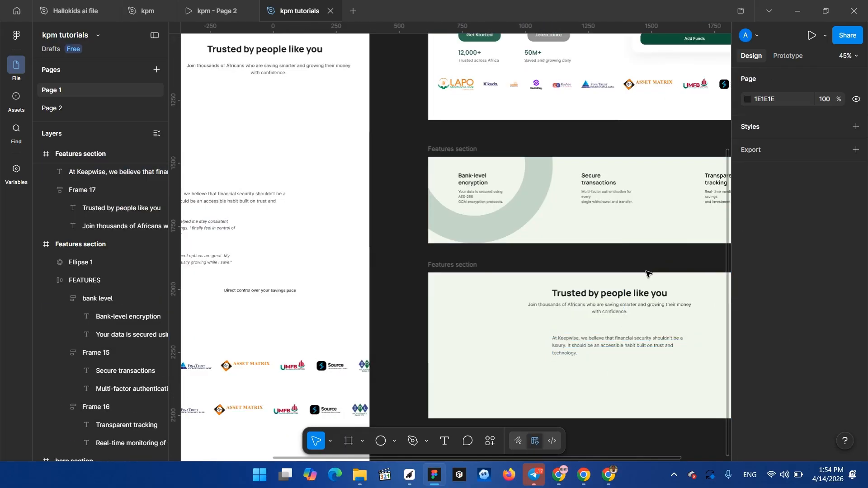
scroll(616, 322, "down", 2)
left_click_drag(557, 298, 492, 290)
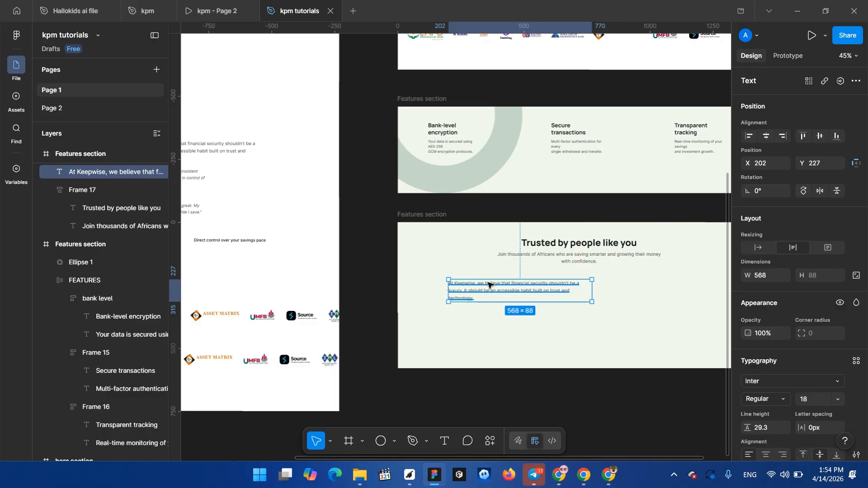
- Draw a frame of about 107 × 85 beside the start of the Keepwise paragraph and give it a dark green 0F5238 stroke
scroll(482, 285, "left", 3)
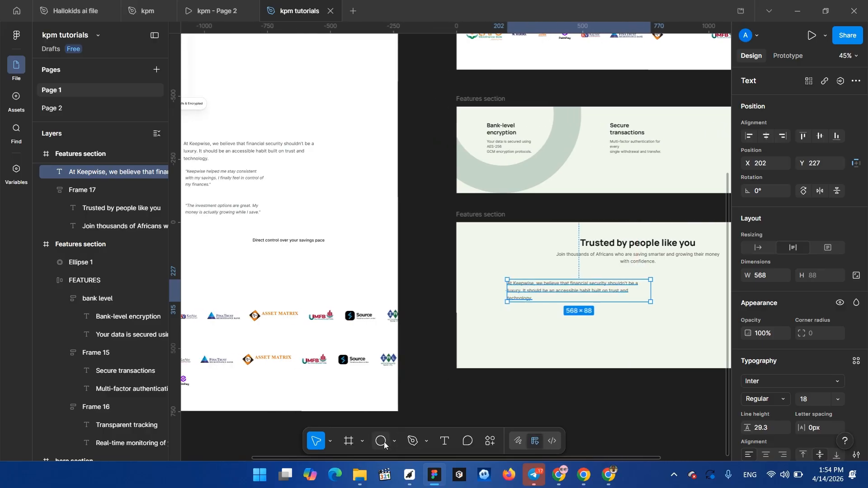
left_click(351, 439)
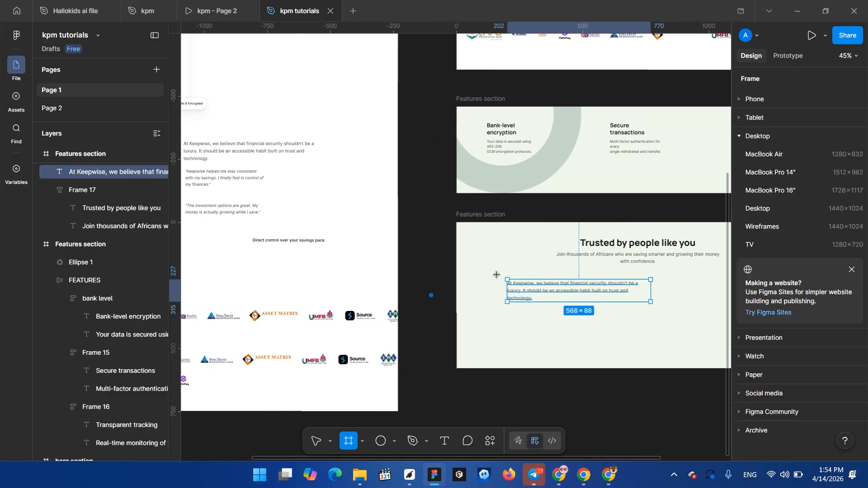
left_click_drag(467, 285, 493, 306)
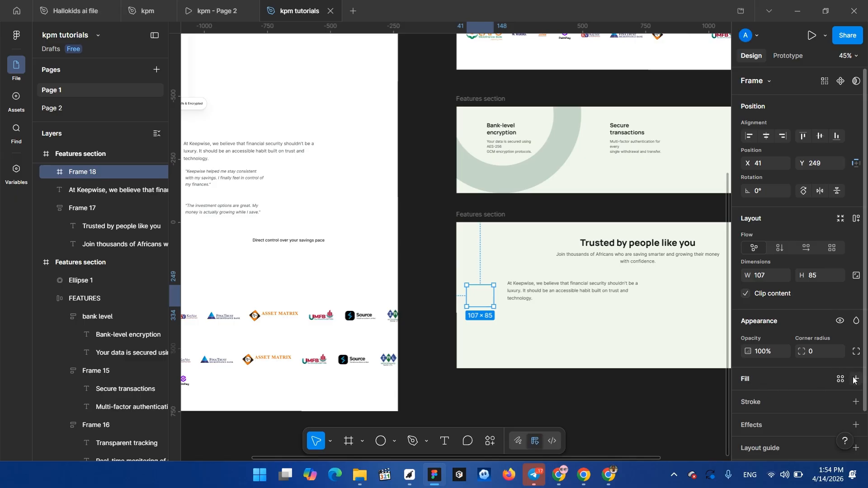
left_click(855, 403)
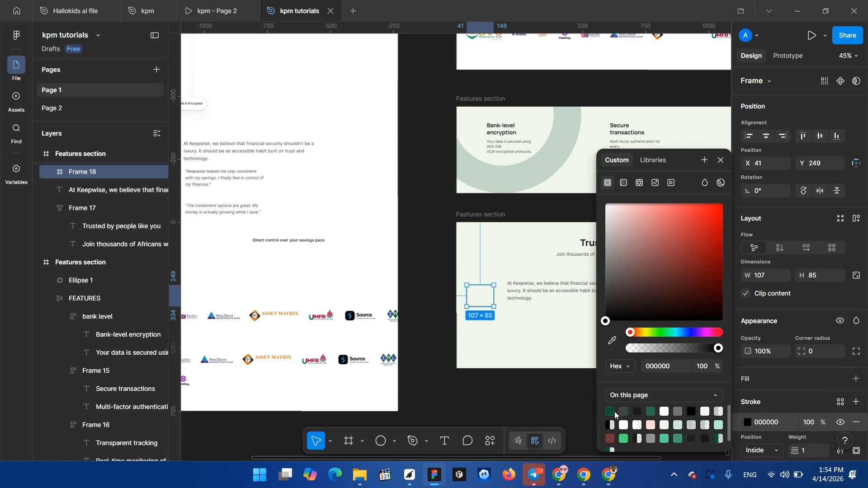
left_click(611, 411)
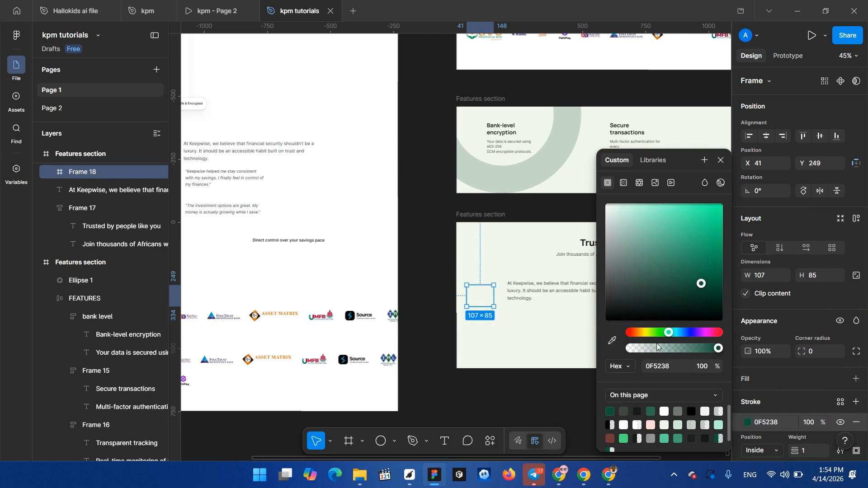
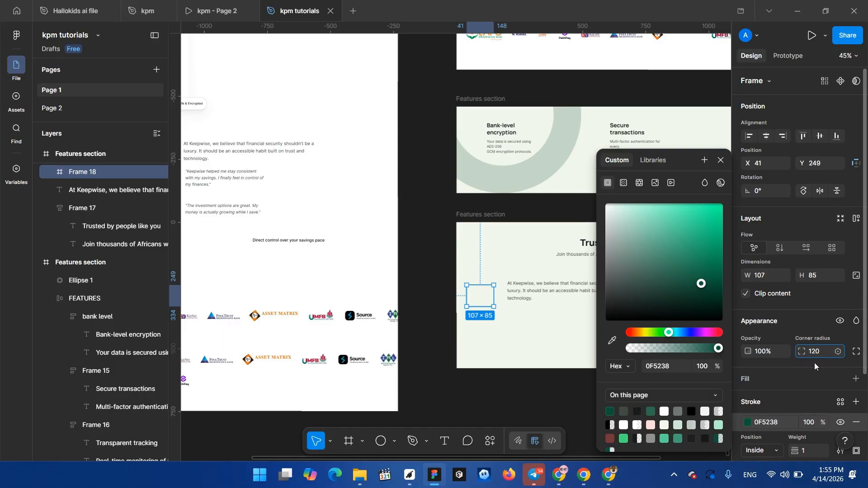
- Round the small green-outlined frame's corners with a radius of 200
type("0")
key("Return")
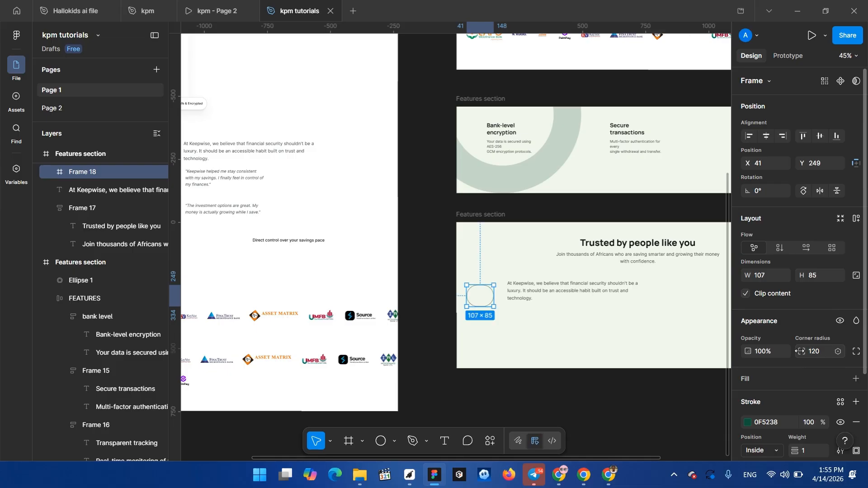
left_click_drag(816, 347, 25, 346)
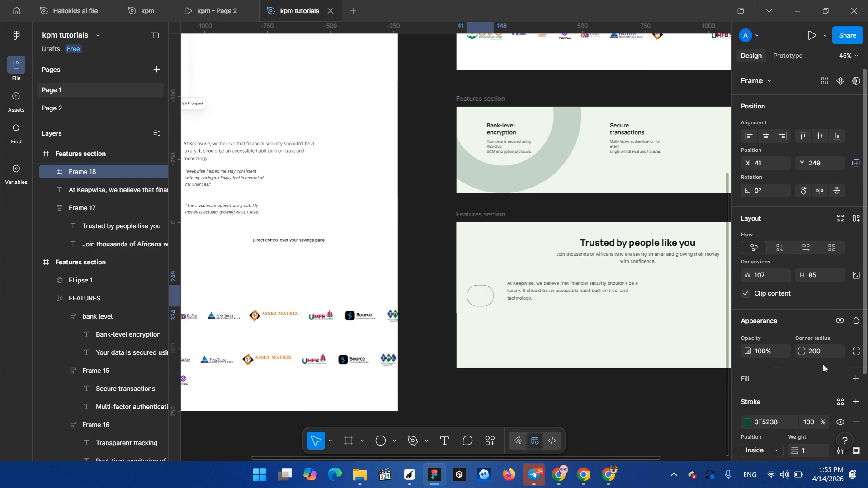
key("Return")
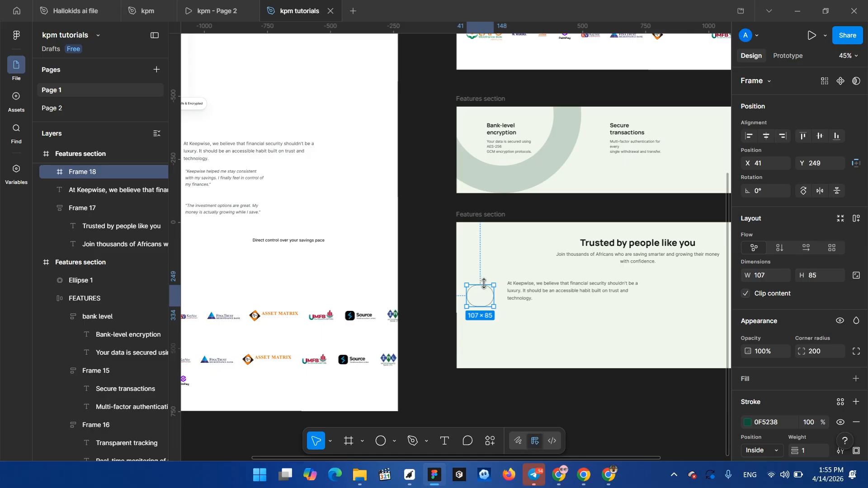
- Stretch the rounded frame into a near circle of about 181 × 173 and scale it with locked proportions to a height of 100
left_click_drag(494, 285, 495, 262)
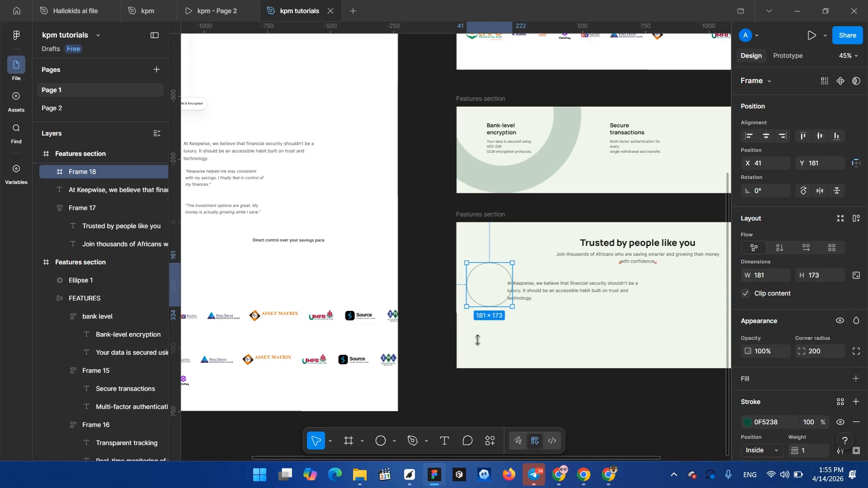
left_click(541, 332)
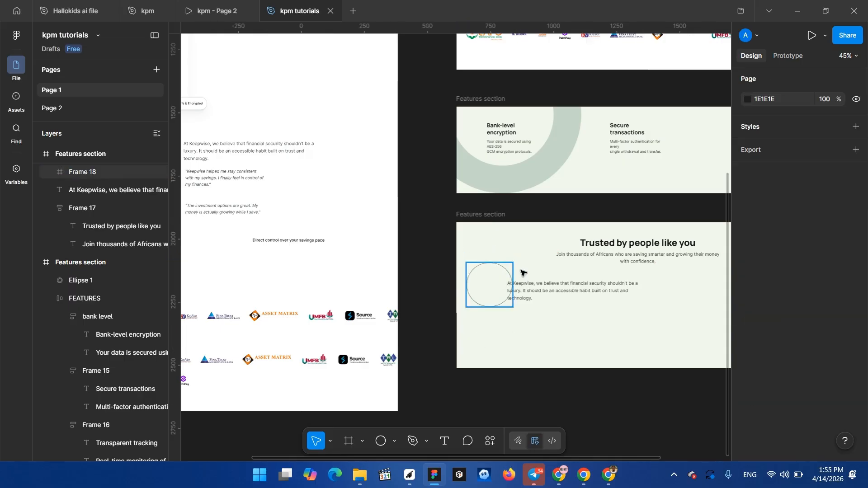
left_click(500, 282)
left_click(857, 277)
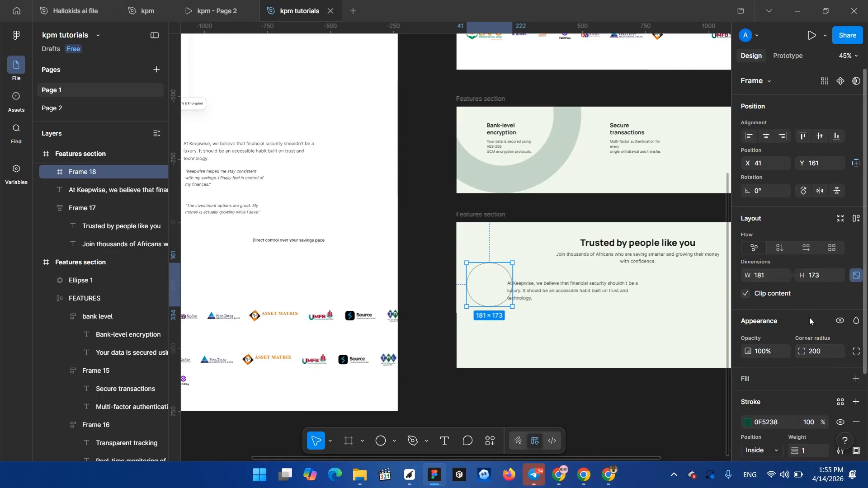
left_click(818, 277)
type("52")
key("Return")
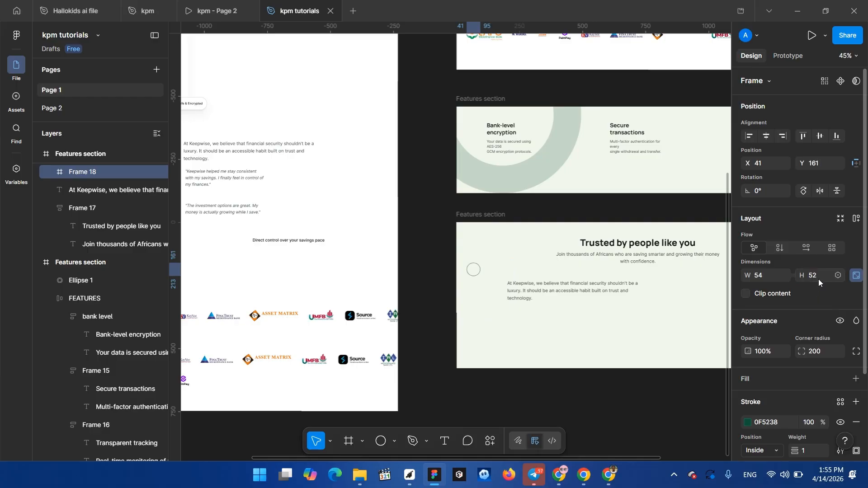
type("100")
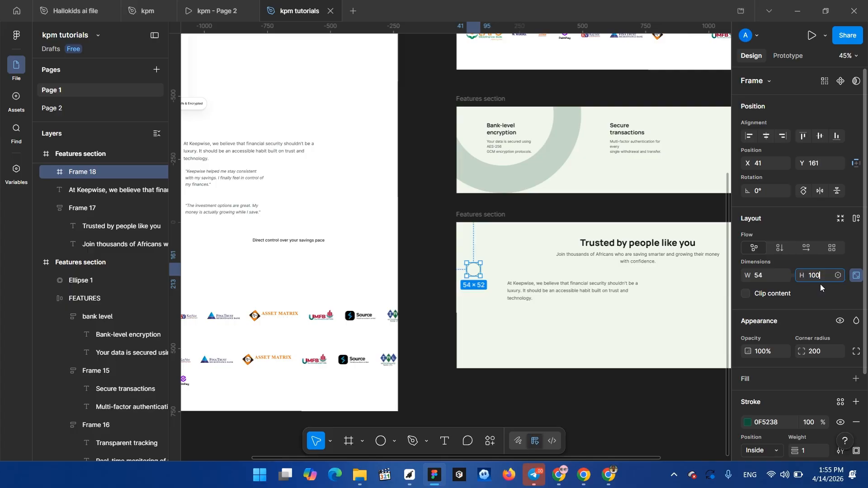
key("Return")
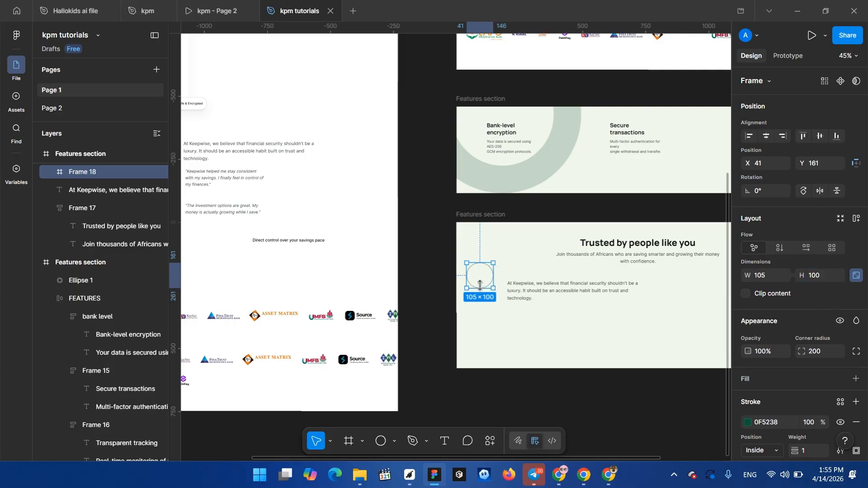
- Fill the circular frame with white FFFFFF and align its upper edge with the Keepwise paragraph, at about X 50, Y 227
left_click(857, 379)
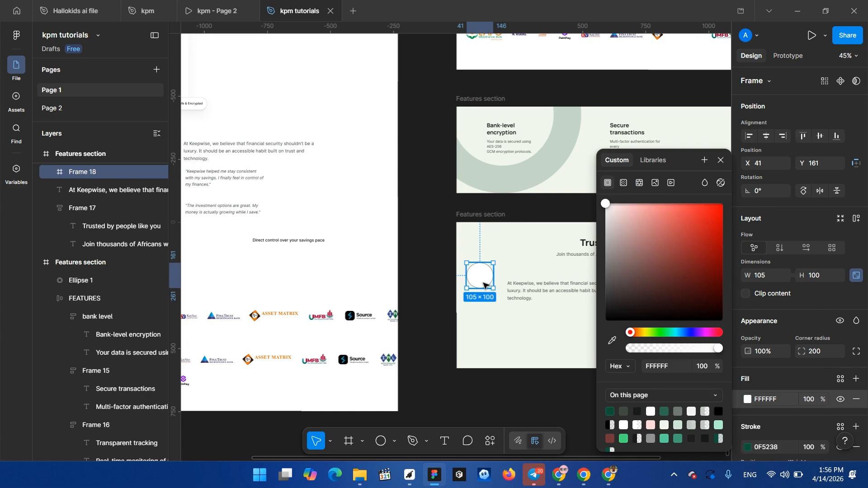
left_click_drag(483, 282, 486, 301)
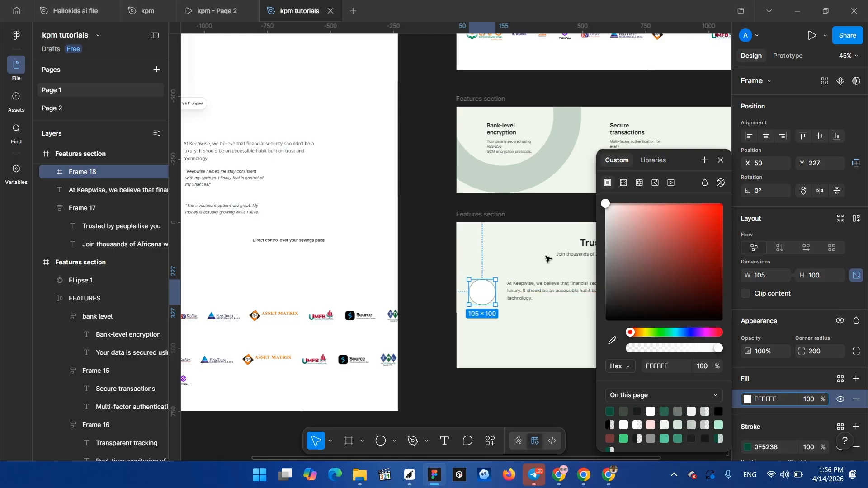
left_click(721, 160)
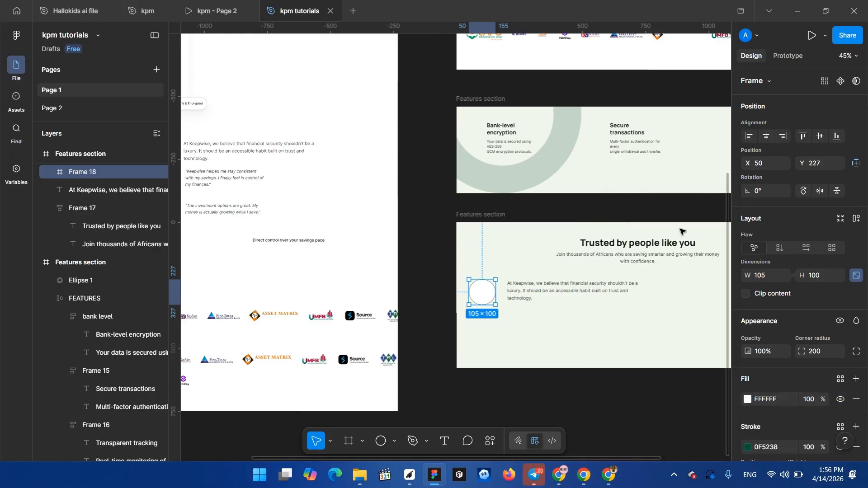
- Set the white circular frame's corner radius to 300
left_click(470, 215)
scroll(574, 272, "down", 1)
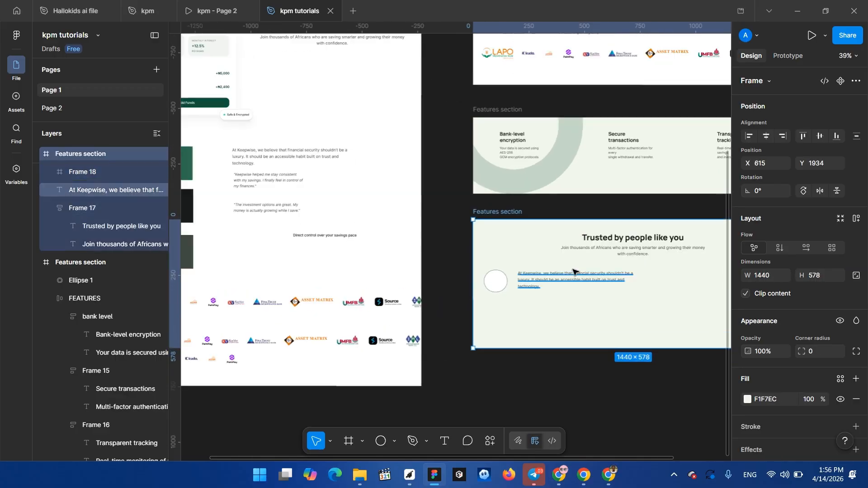
scroll(573, 271, "right", 3)
scroll(458, 283, "up", 4)
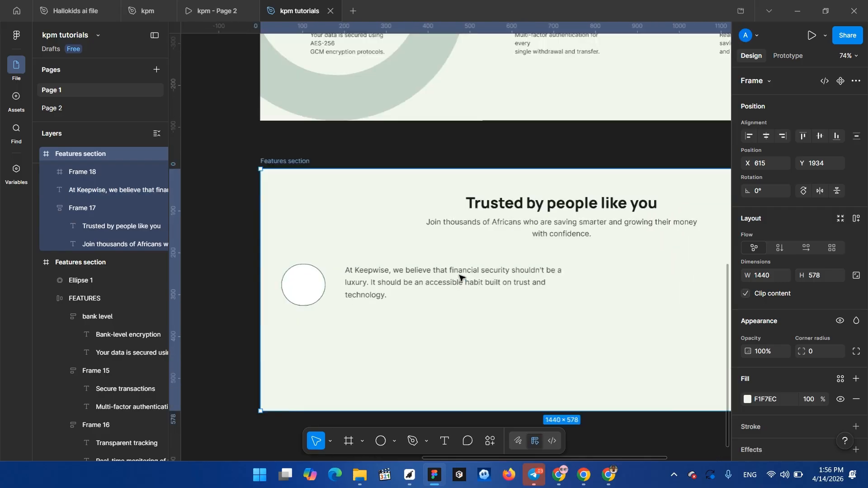
scroll(459, 277, "up", 3)
scroll(455, 290, "left", 1)
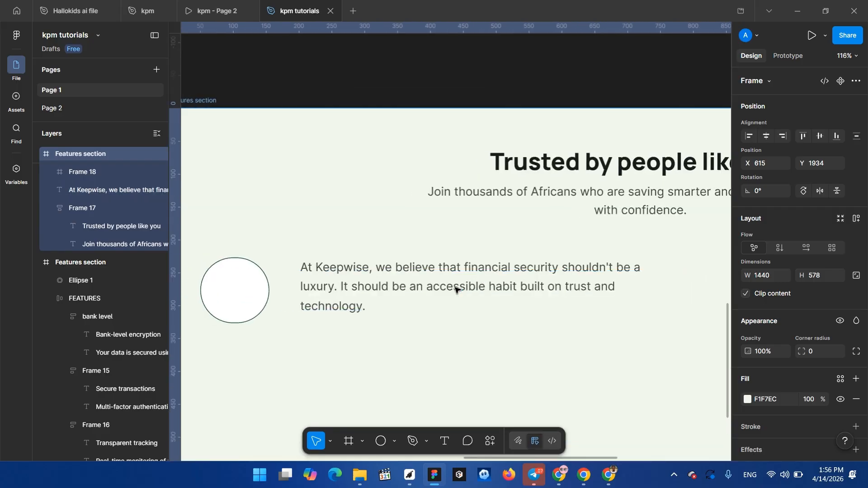
scroll(456, 289, "left", 3)
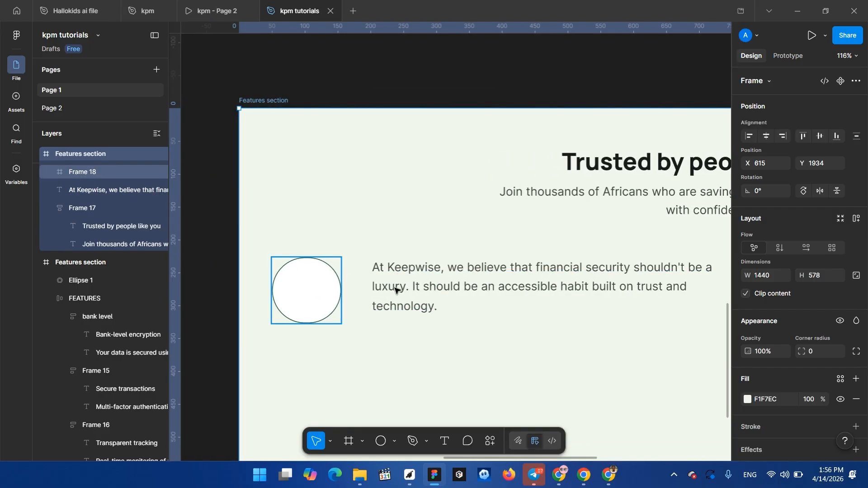
left_click(324, 290)
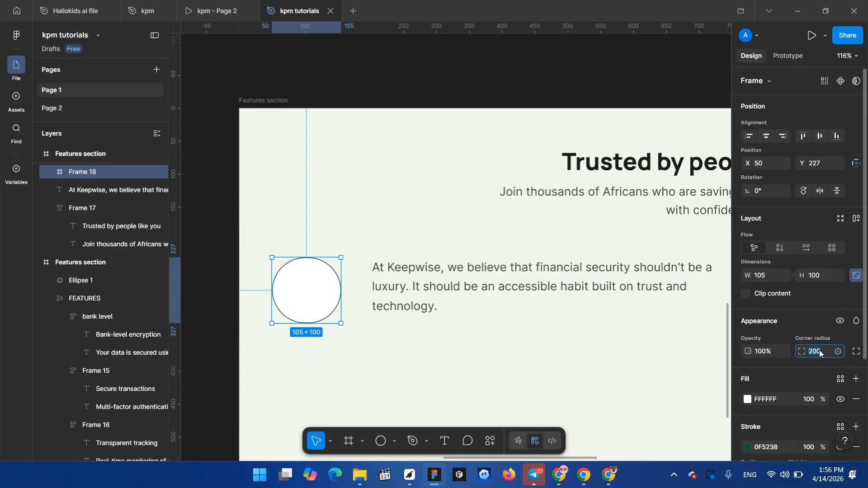
left_click(818, 362)
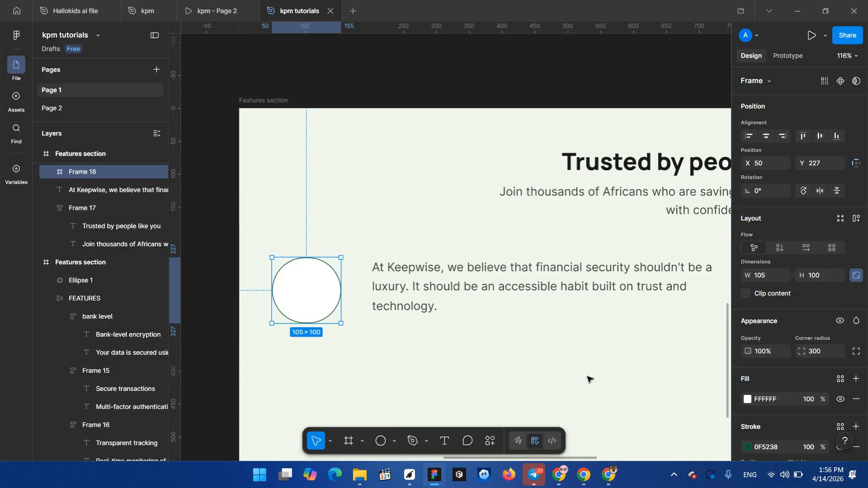
- Draw a circle of about 103 × 103 below the Keepwise paragraph and scale it with locked proportions to a height of 54
left_click(381, 442)
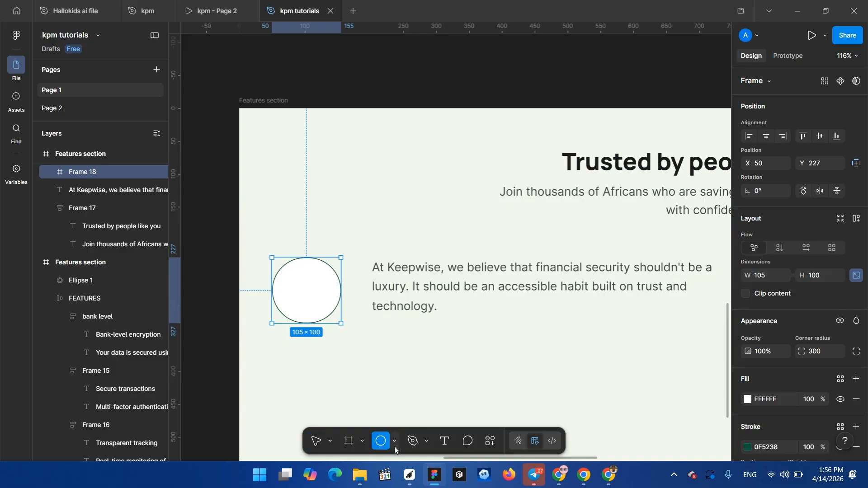
left_click_drag(467, 322, 521, 378)
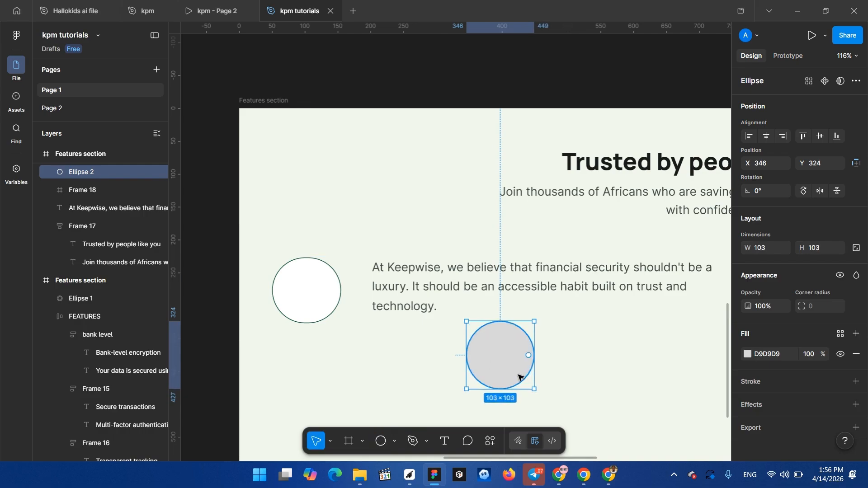
left_click(856, 250)
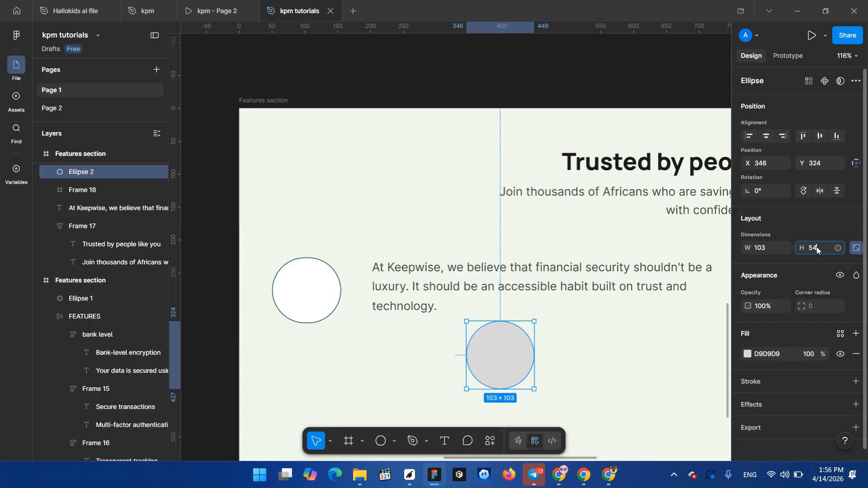
left_click(818, 259)
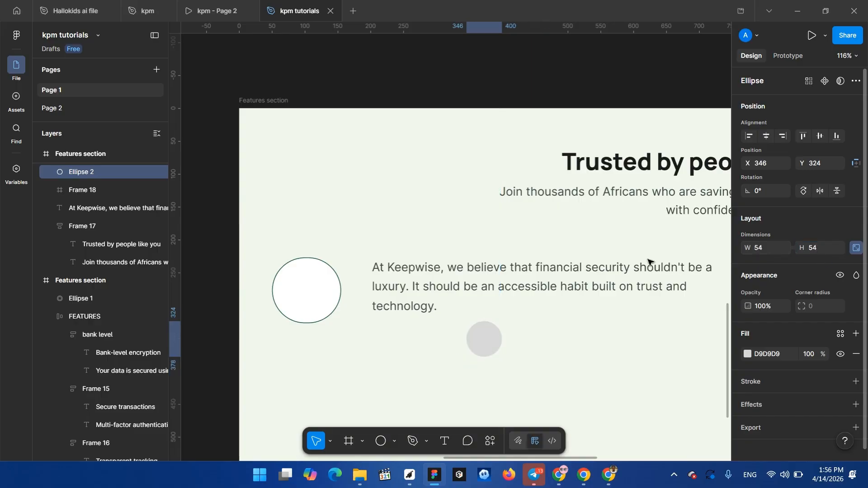
- Delete the white circular frame and move the grey circle into its place beside the Keepwise paragraph, at about X 122, Y 227
left_click(315, 280)
key("Delete")
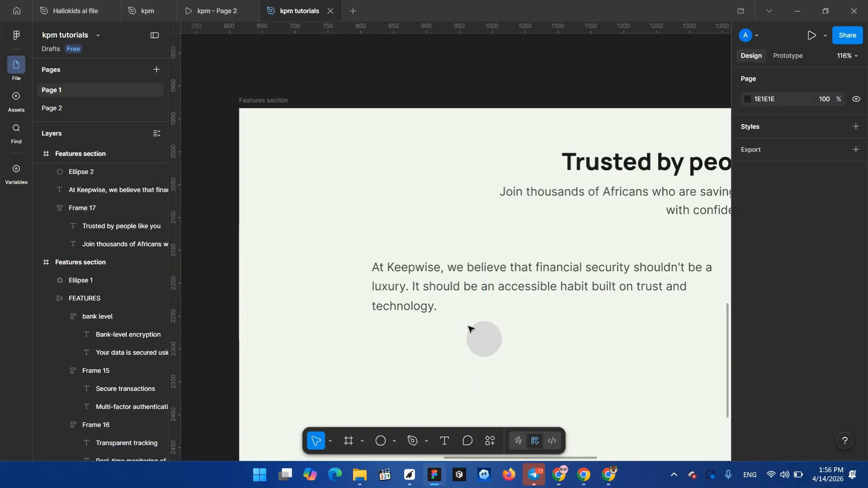
left_click(482, 342)
left_click_drag(481, 341, 334, 279)
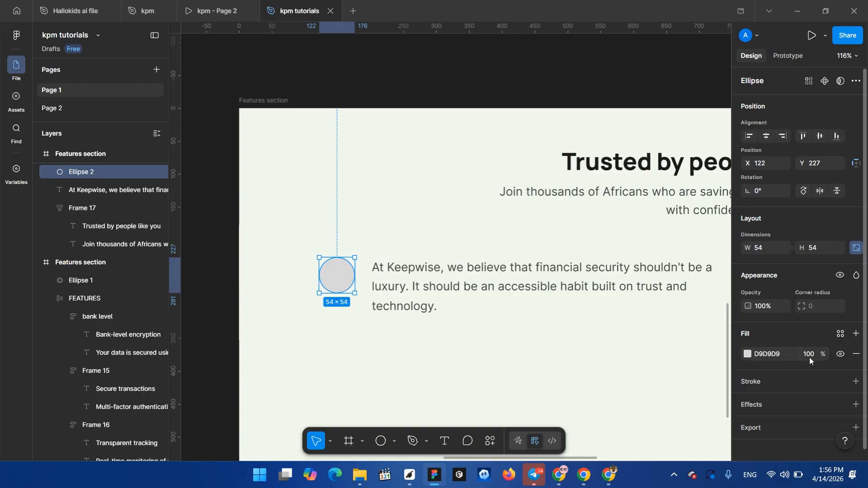
- Give the grey circle a dark green 0F5238 stroke
left_click(856, 382)
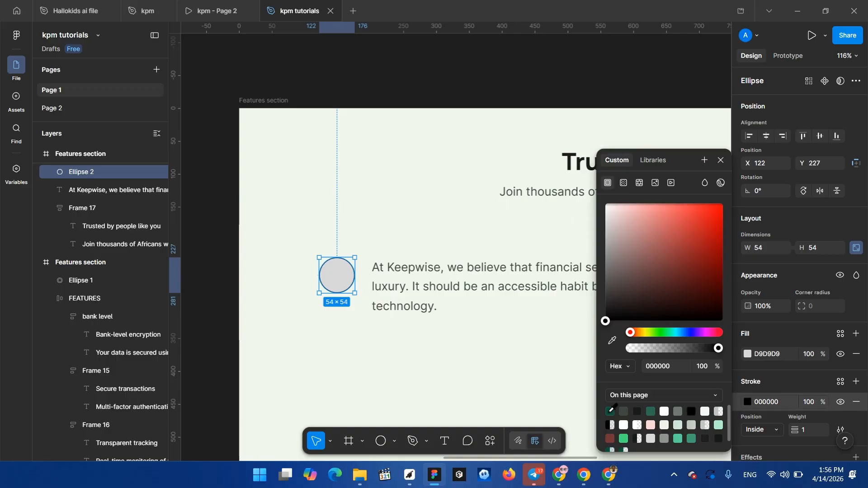
left_click(610, 411)
left_click(719, 161)
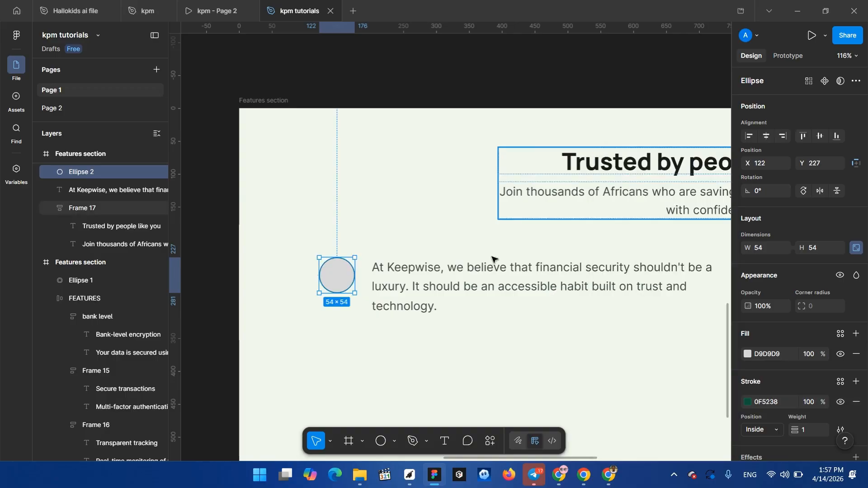
- Search Unsplash for MALE and fill the circle with the portrait of the smiling man wearing glasses, closing the plugin
scroll(437, 398, "down", 1)
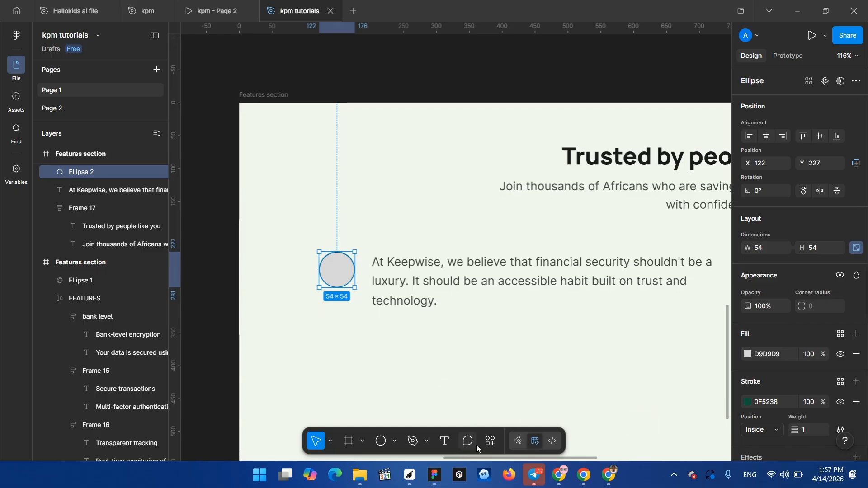
left_click(497, 441)
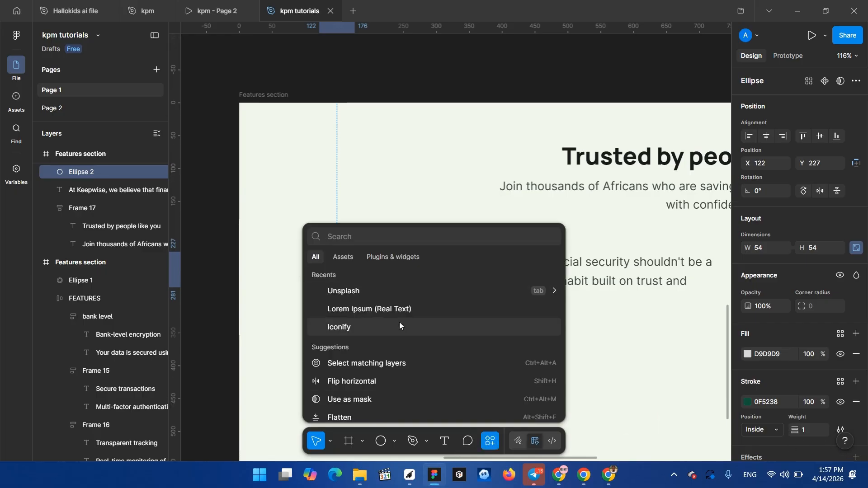
left_click(354, 294)
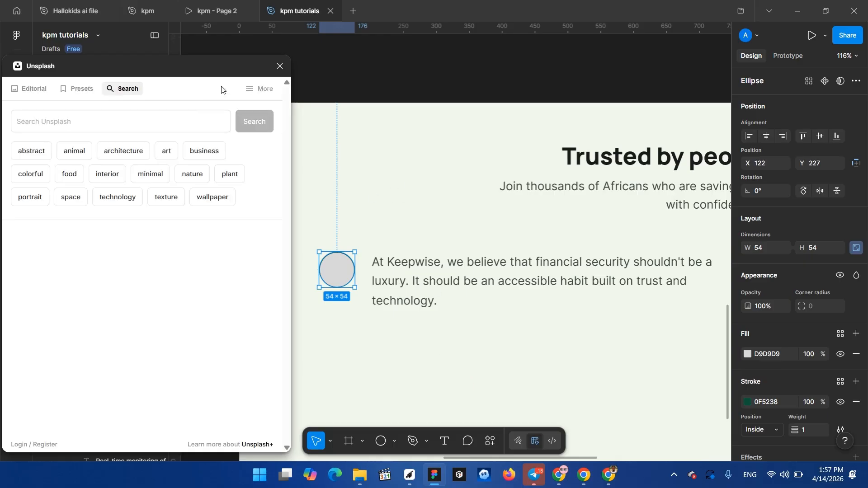
left_click(56, 120)
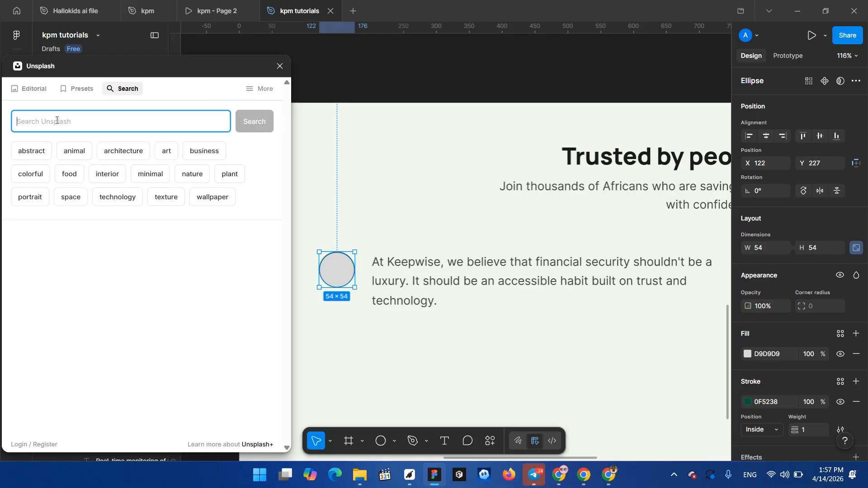
type("MALE")
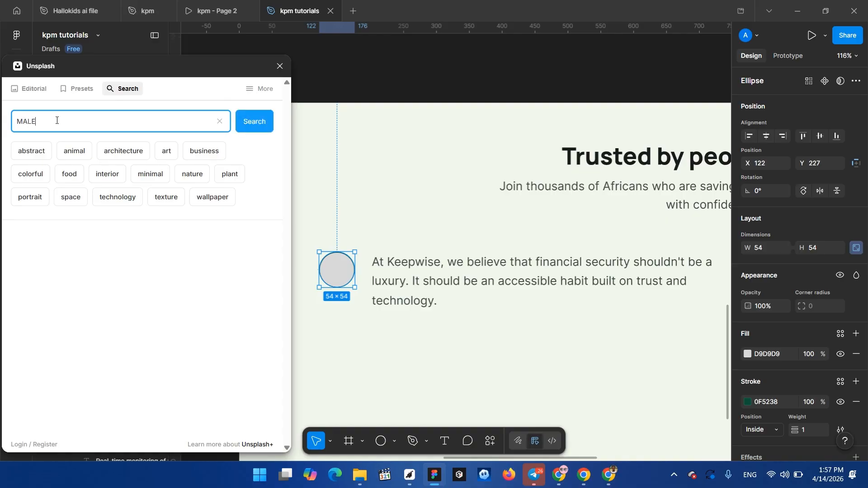
key("Return")
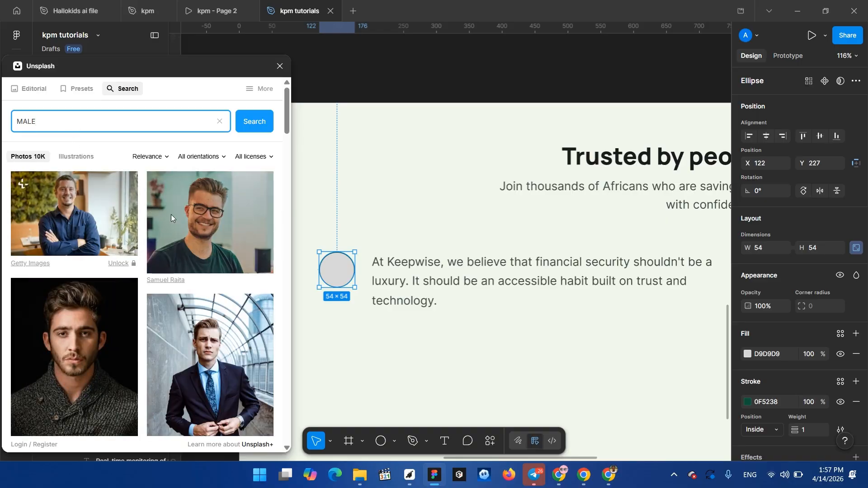
left_click(218, 227)
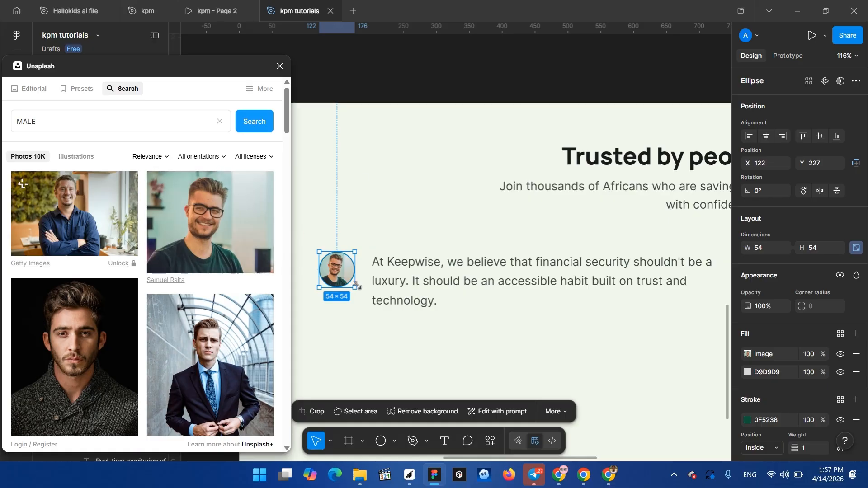
left_click(318, 155)
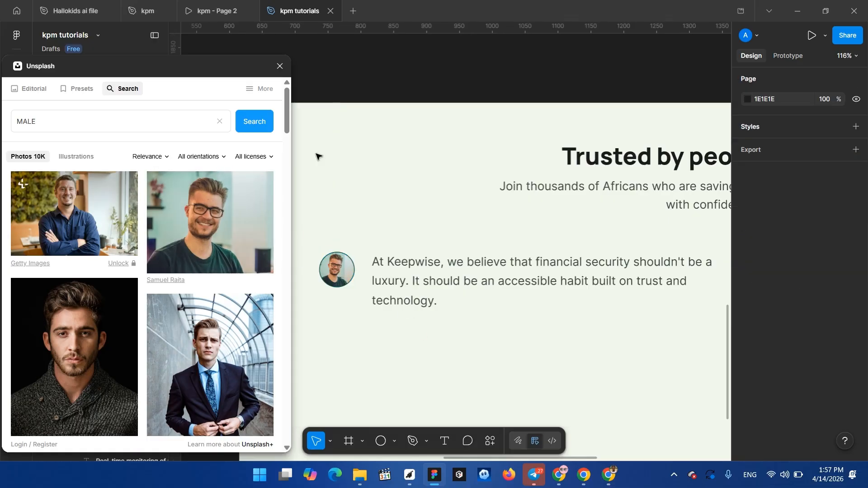
left_click(280, 67)
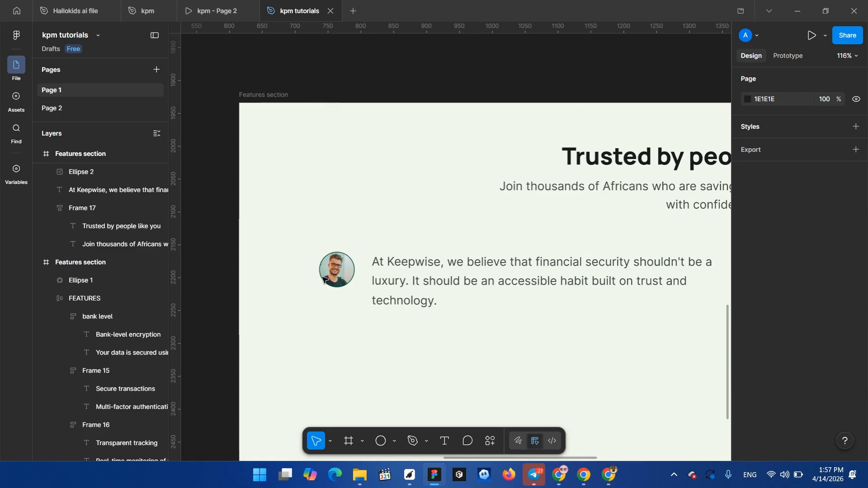
- Shift the avatar to about X 125, Y 235 and wrap it with the Keepwise paragraph in a horizontal auto layout aligned top left
left_click_drag(331, 287, 332, 292)
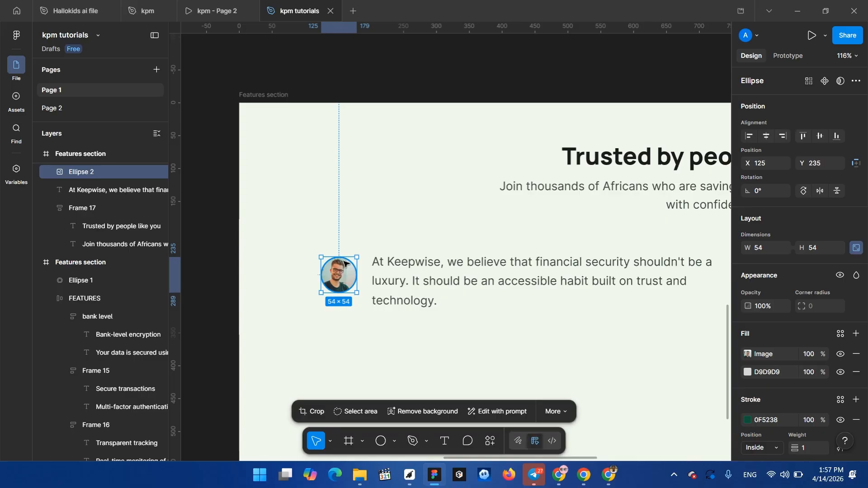
left_click(454, 273, "shift")
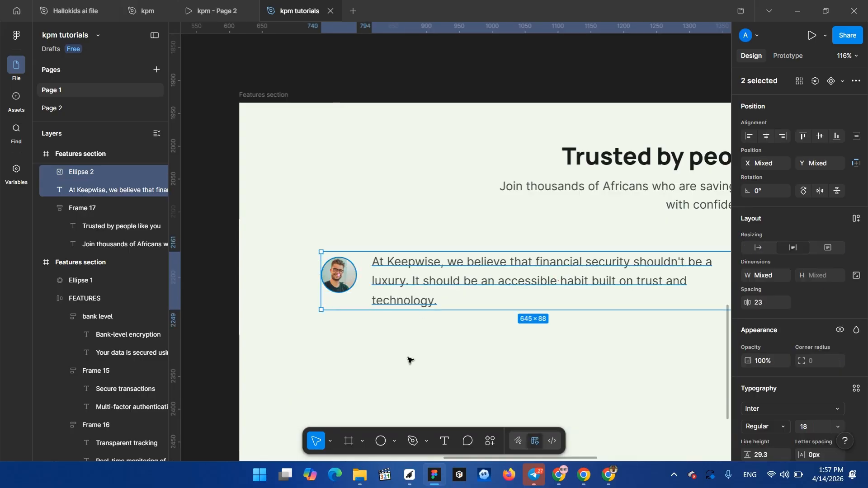
left_click(381, 333)
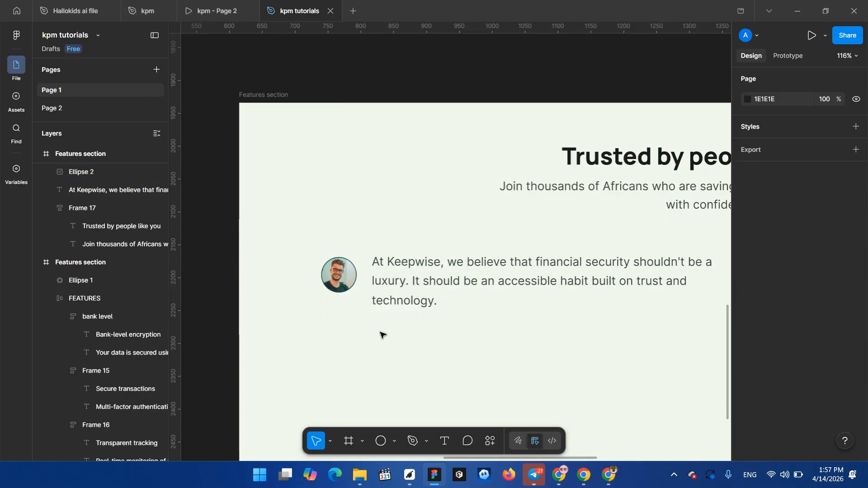
left_click(403, 278)
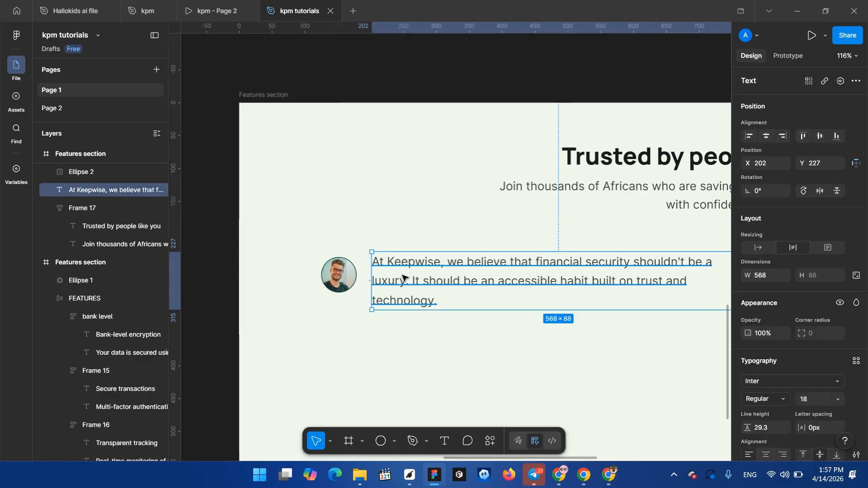
left_click(341, 269, "shift")
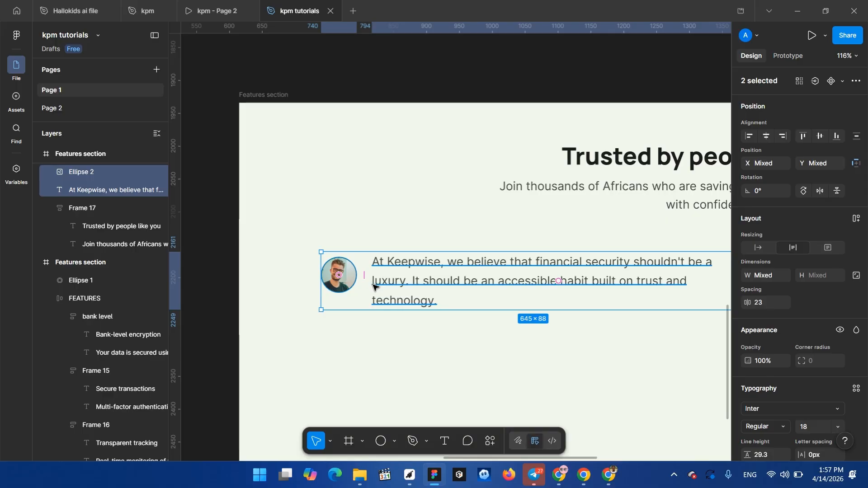
key("shift+a")
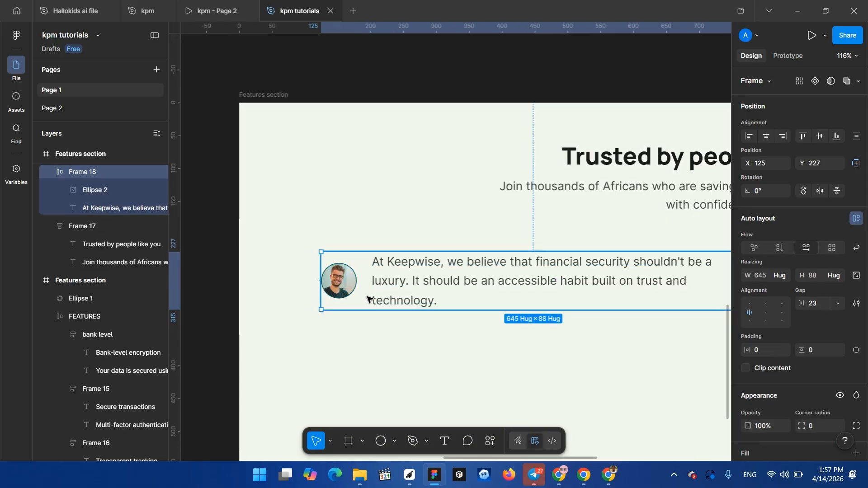
left_click(750, 305)
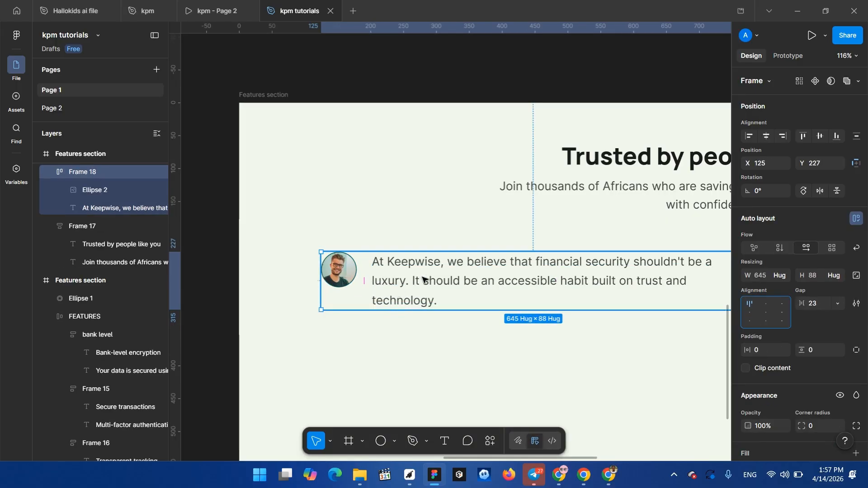
- Move the avatar and paragraph row to about X 72, Y 274 and set its gap to 18
left_click_drag(459, 280, 427, 307)
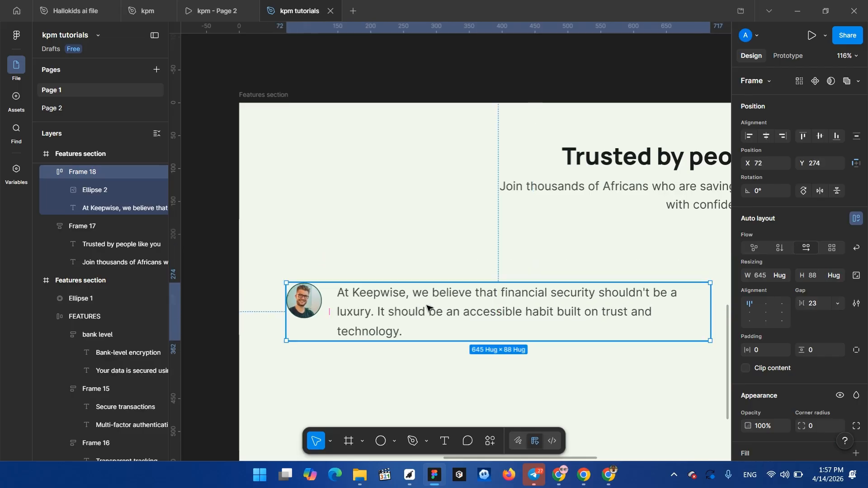
left_click(817, 304)
type("18")
key("Return")
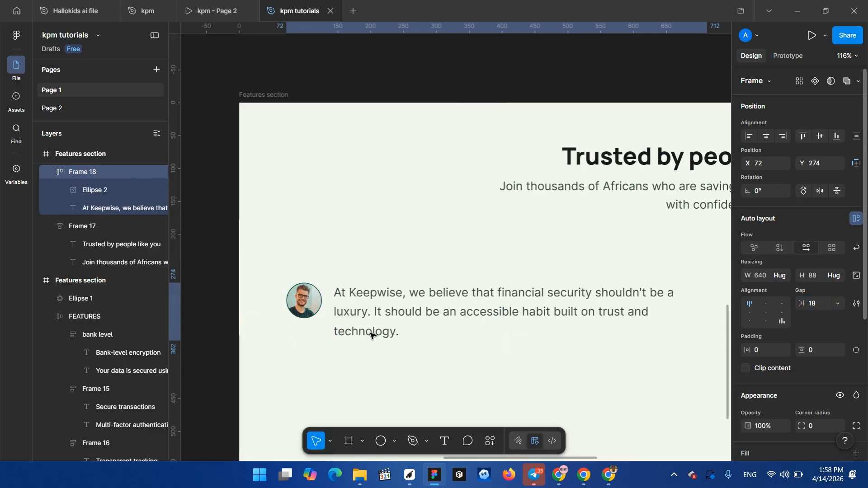
- Try centre alignment on the Keepwise paragraph's text and return it to left alignment
scroll(492, 318, "down", 5)
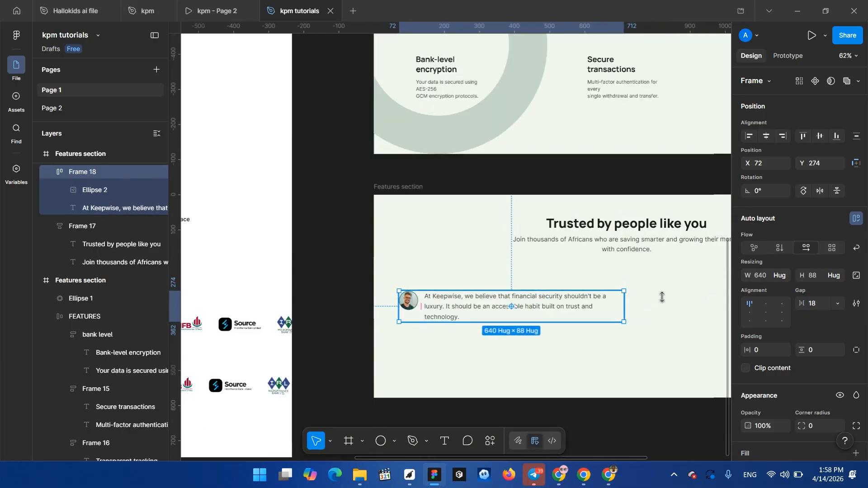
left_click(498, 308)
key("Return")
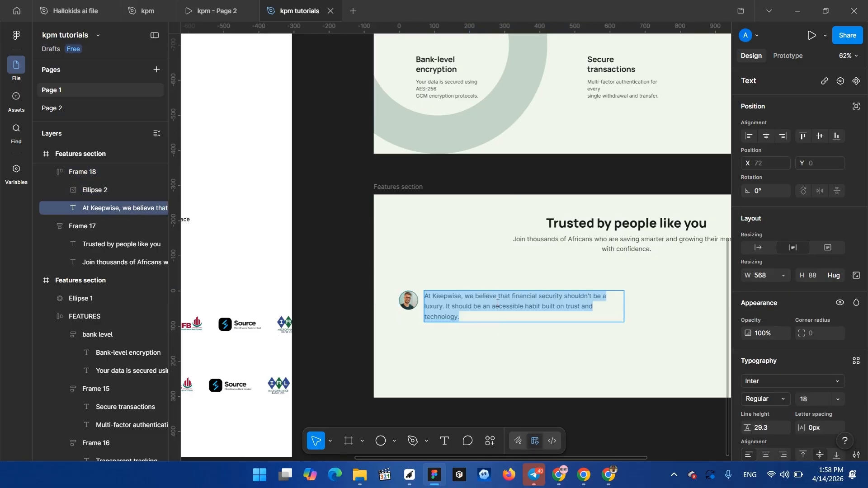
scroll(741, 343, "down", 3)
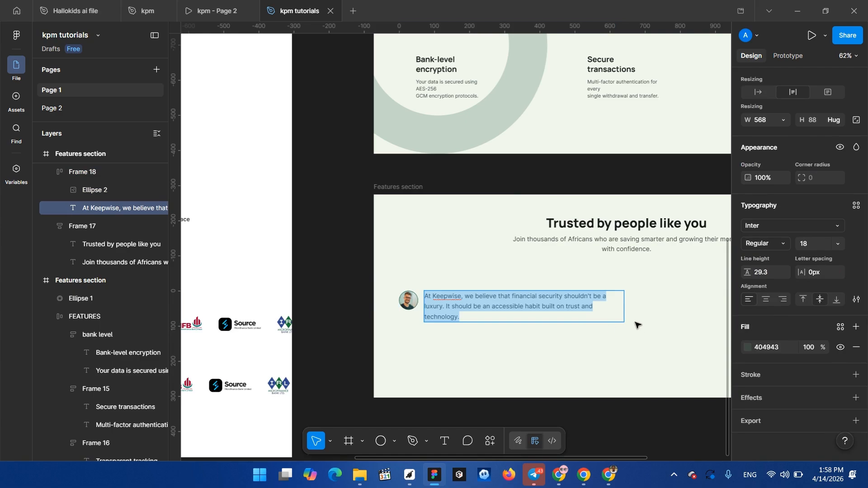
left_click(768, 301)
left_click(748, 302)
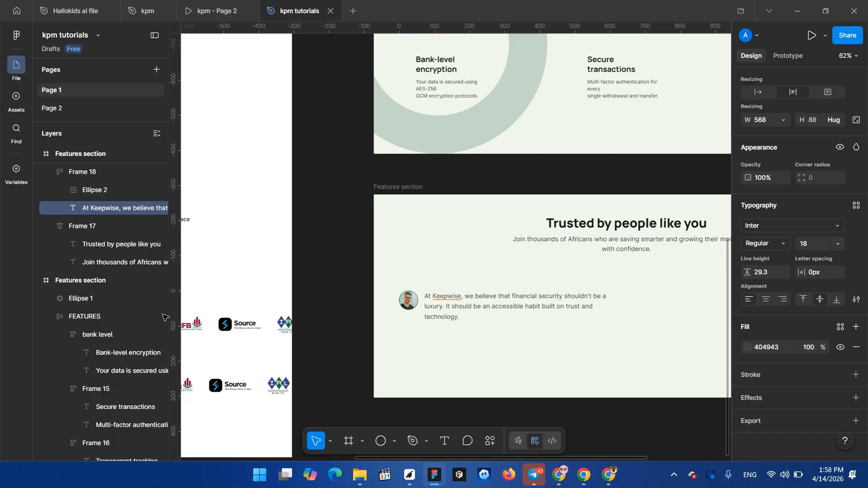
key("Escape")
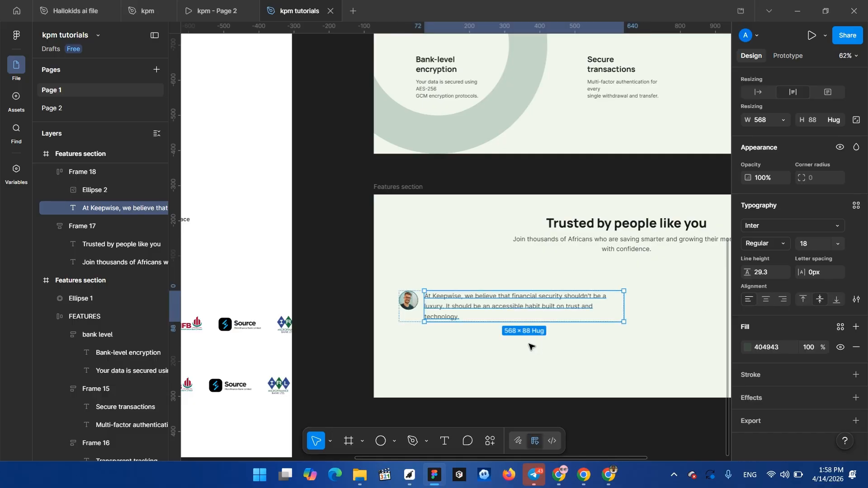
- Move the avatar and paragraph row to about X 75, Y 245 and give it a white FFFFFF fill
left_click(460, 341)
left_click_drag(456, 307, 454, 297)
scroll(805, 313, "down", 3)
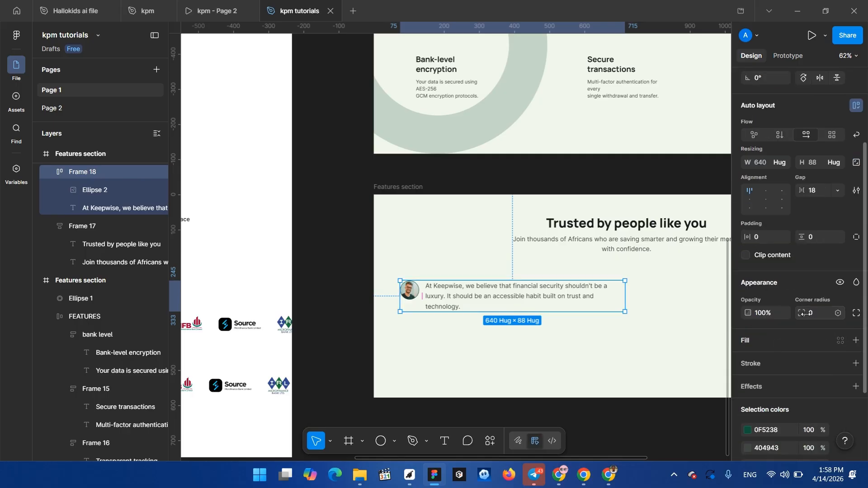
left_click(857, 341)
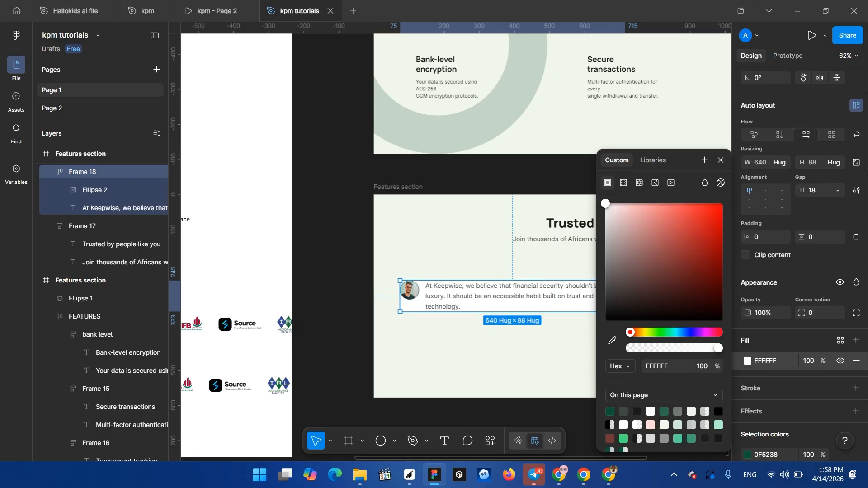
- Set the testimonial row's padding to 16 horizontal and 12 vertical, with a corner radius of 12
left_click(767, 241)
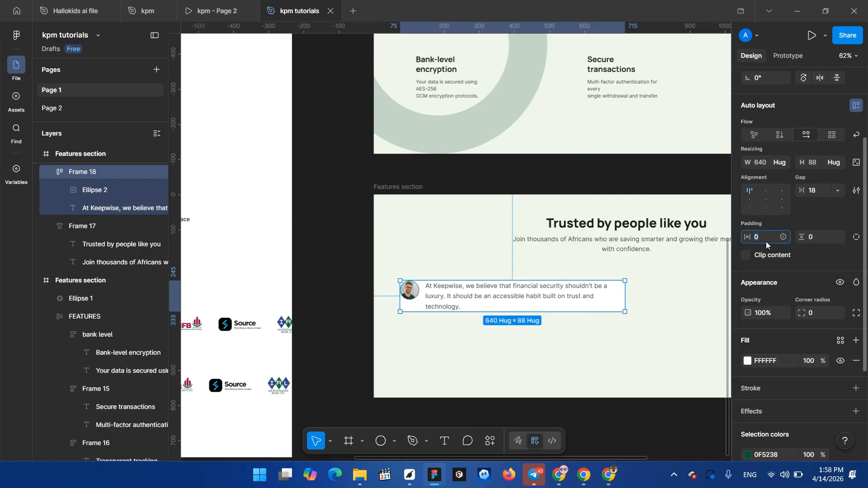
type("16")
left_click(818, 235)
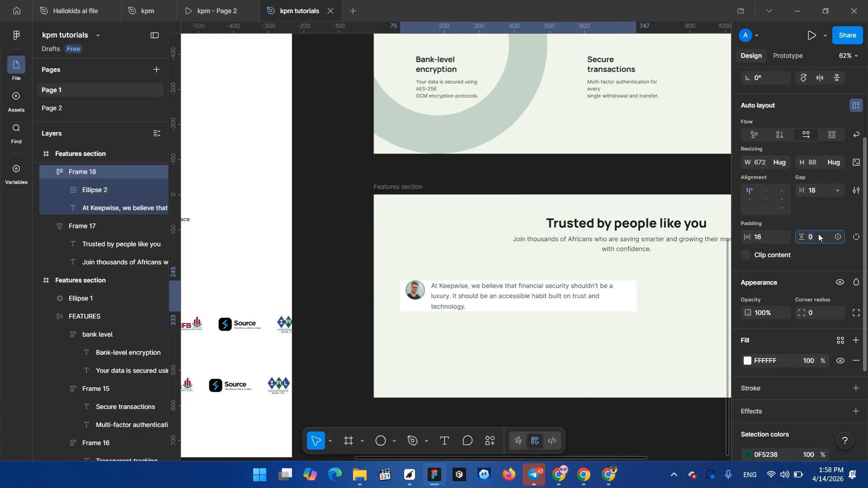
type("12")
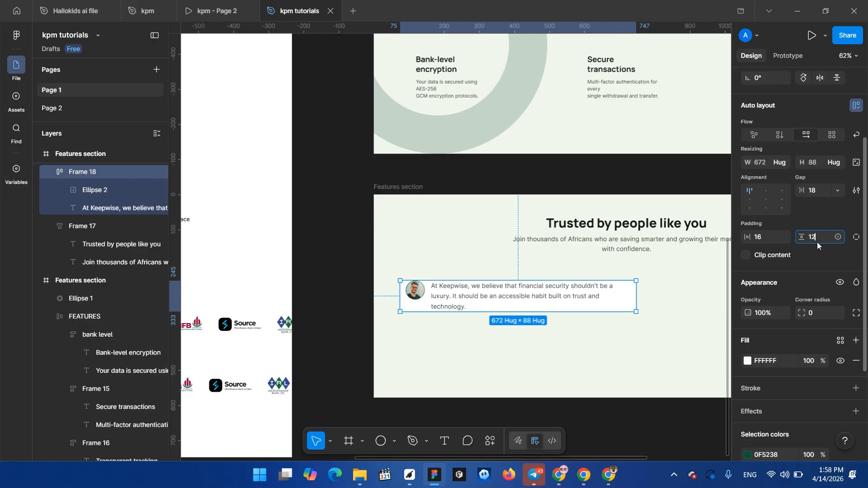
key("Return")
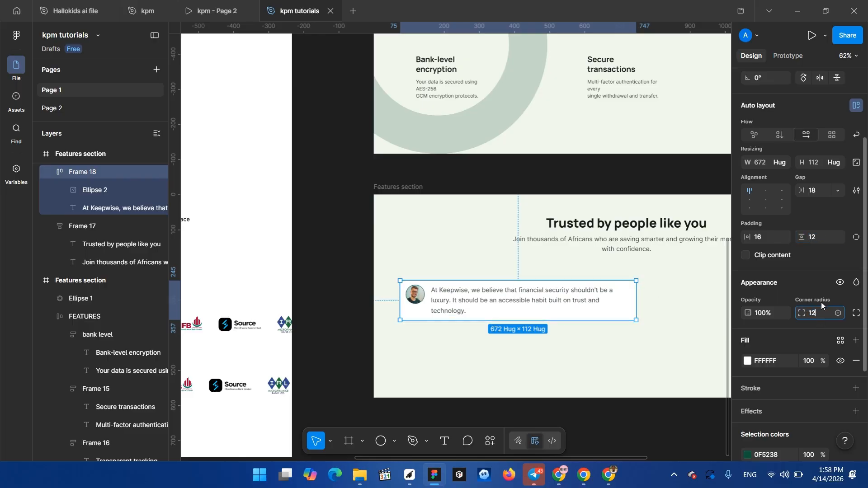
key("Return")
left_click(822, 313)
left_click(830, 292)
- Change the testimonial card's fill to off-white FAF8F8 and nudge the card down to Y 257
left_click(747, 361)
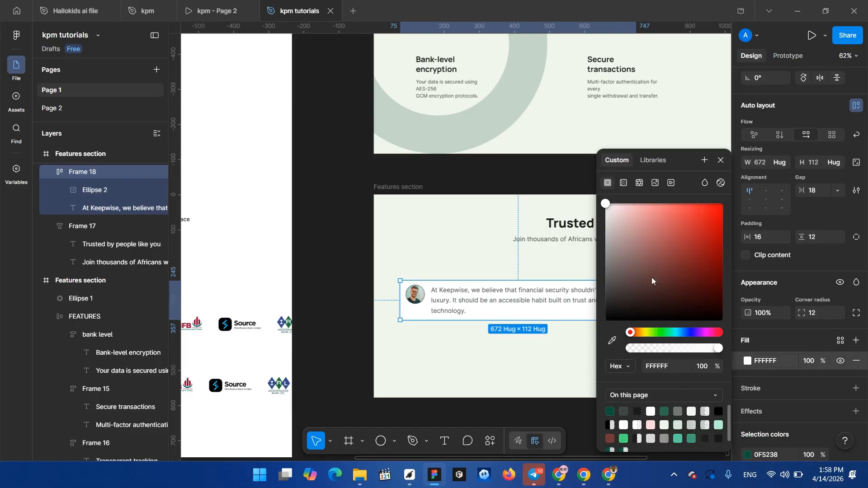
left_click(606, 211)
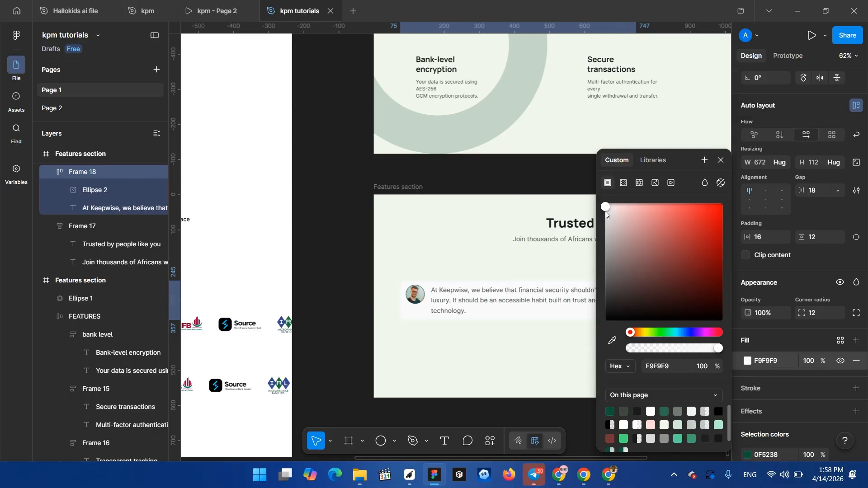
left_click(608, 213)
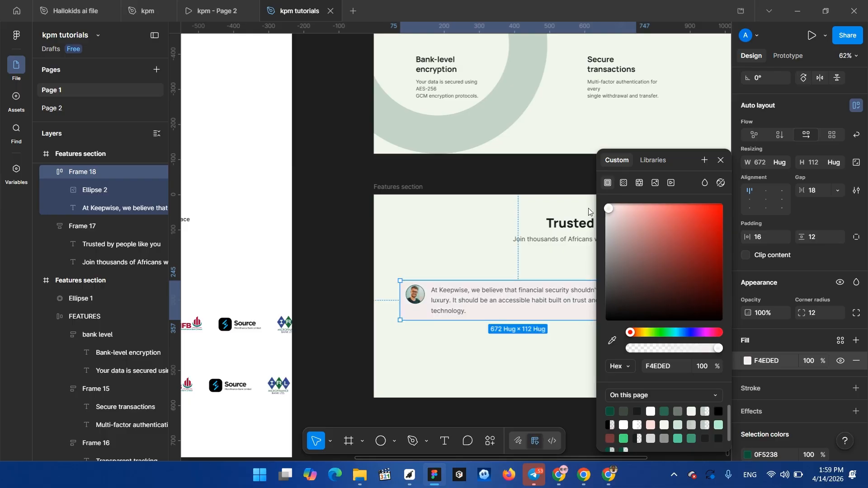
left_click(567, 221)
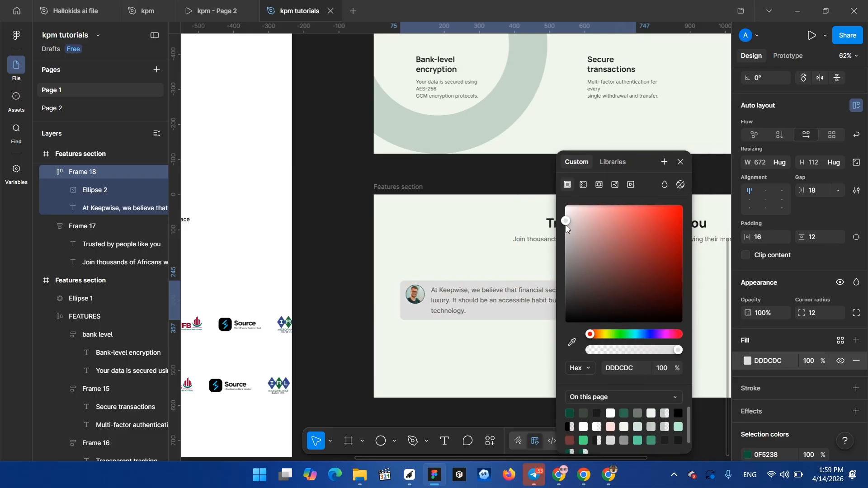
left_click_drag(566, 225, 562, 205)
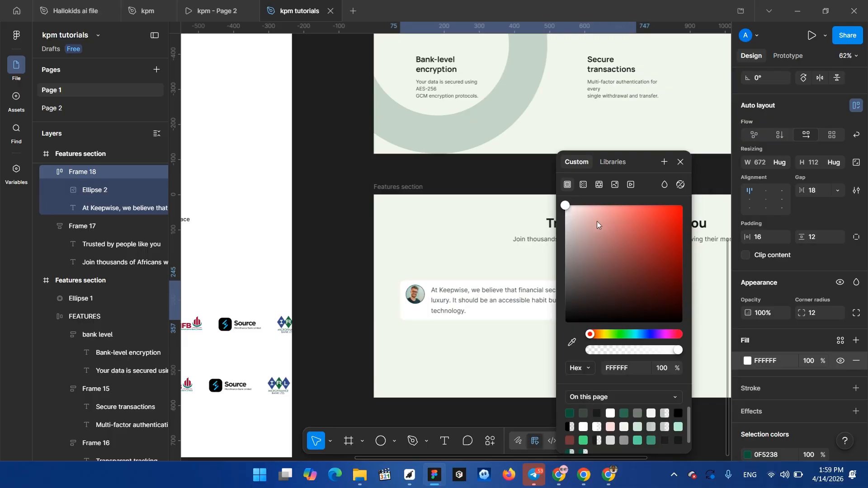
key("Down")
key("Down")
left_click(563, 204)
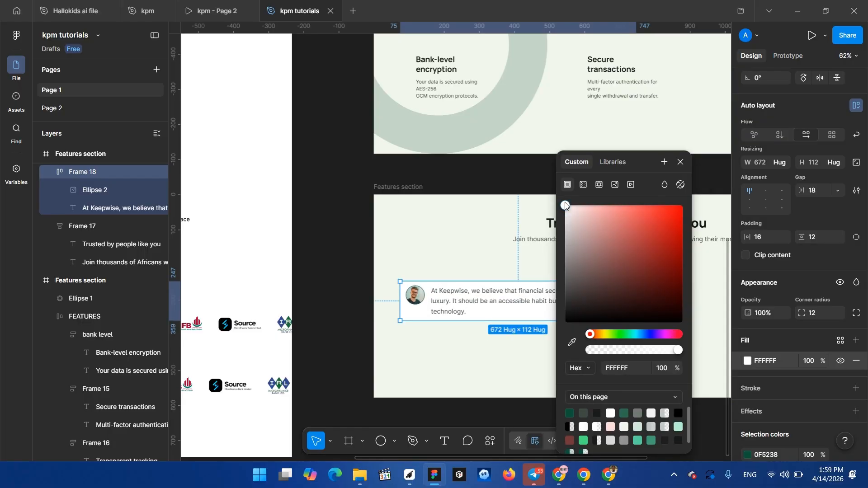
left_click_drag(565, 205, 566, 205)
left_click_drag(570, 209, 566, 211)
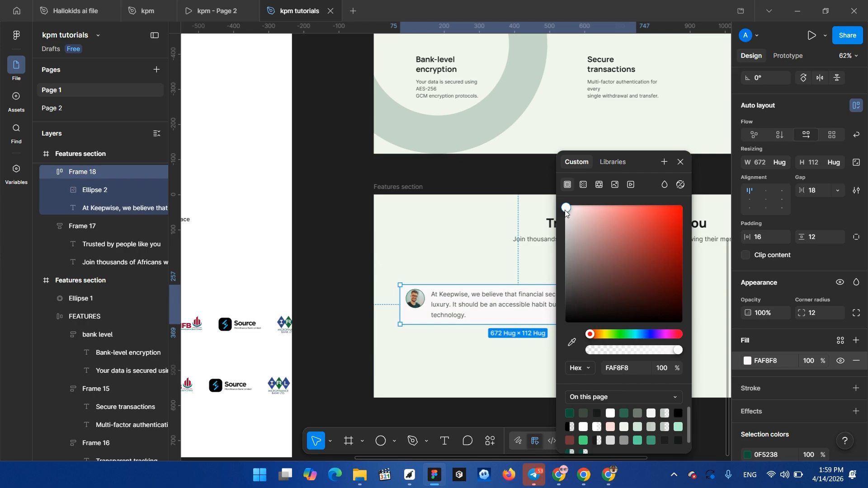
left_click(680, 162)
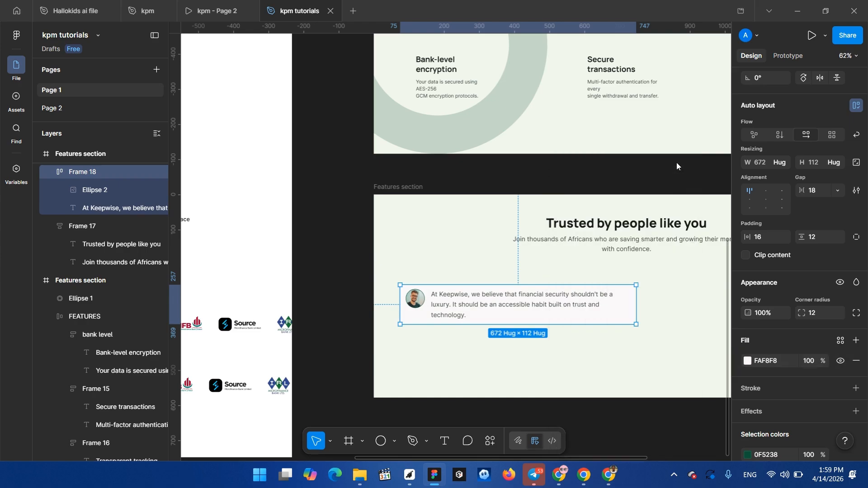
left_click(584, 356)
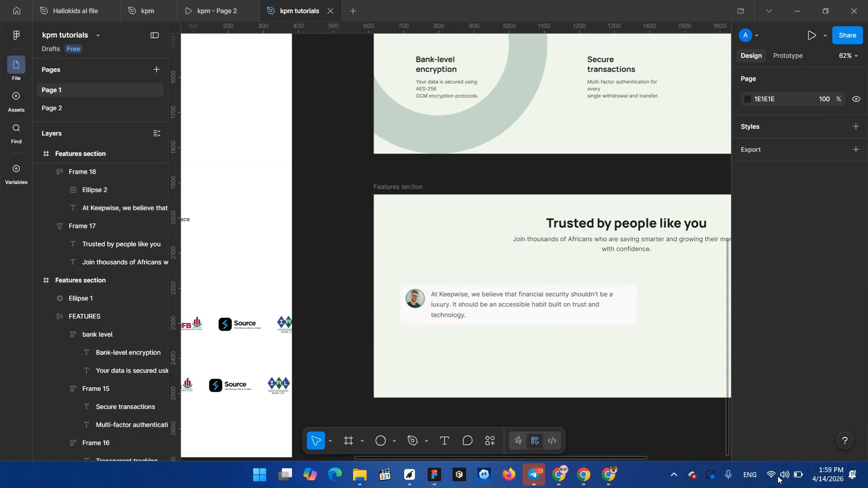
key("super+a")
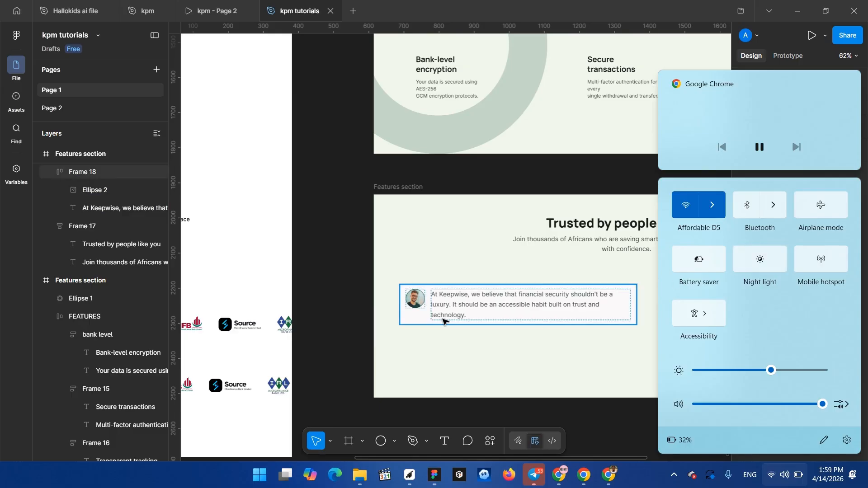
left_click(341, 219)
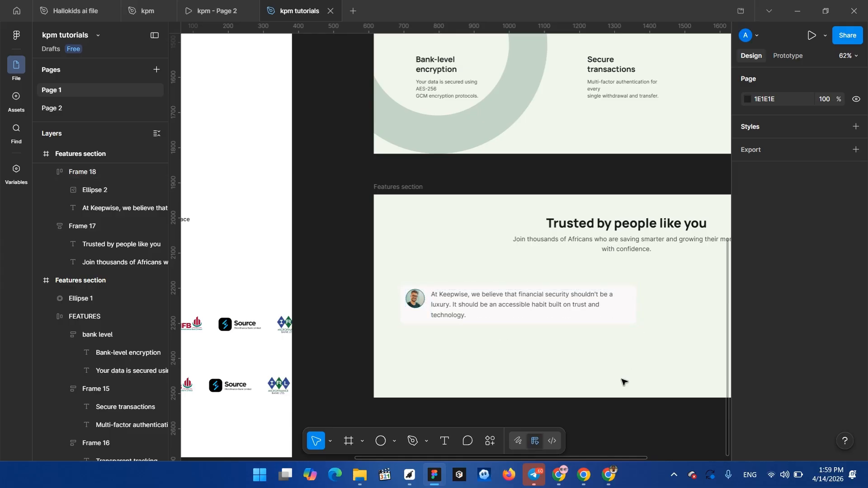
- Add a black 000000 inside stroke to the testimonial card and open its weight for editing
left_click(617, 321)
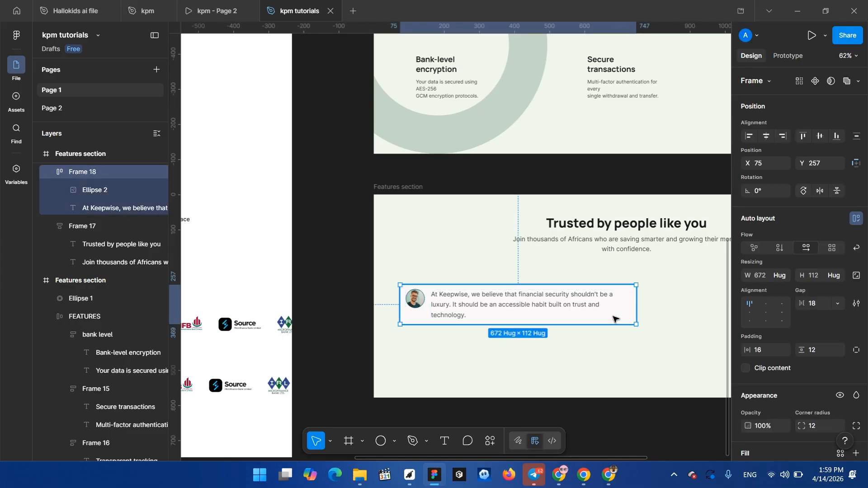
scroll(783, 412, "down", 4)
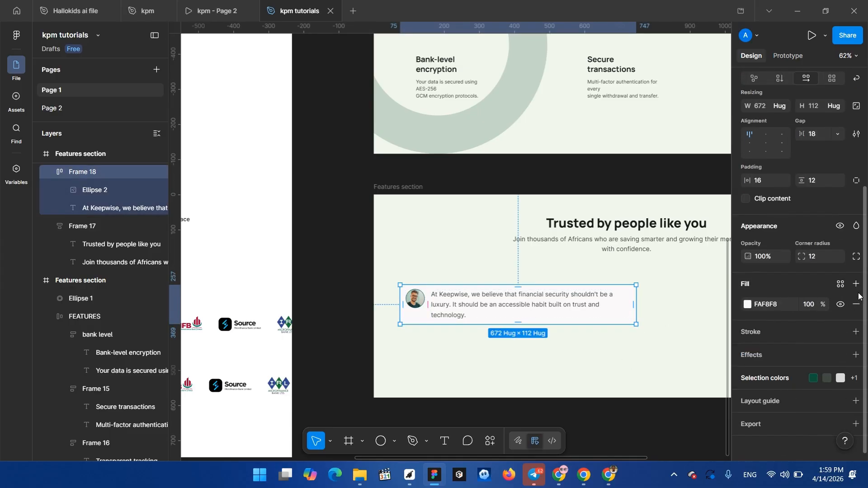
left_click(856, 332)
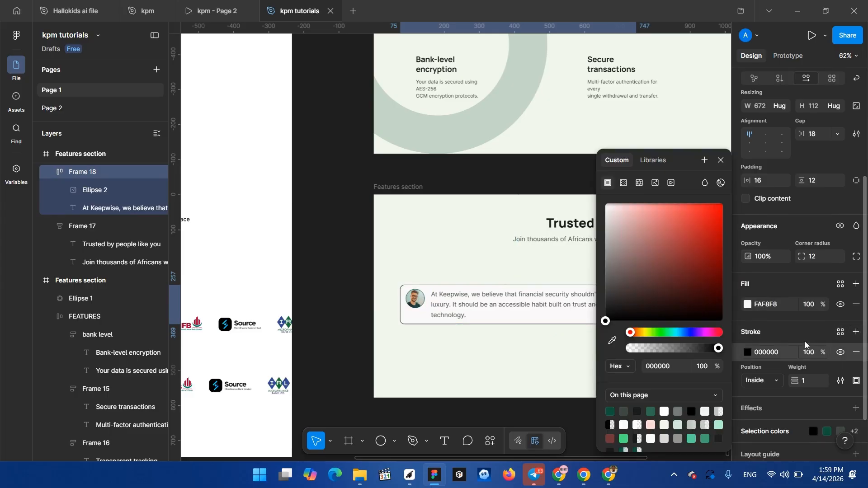
left_click(813, 385)
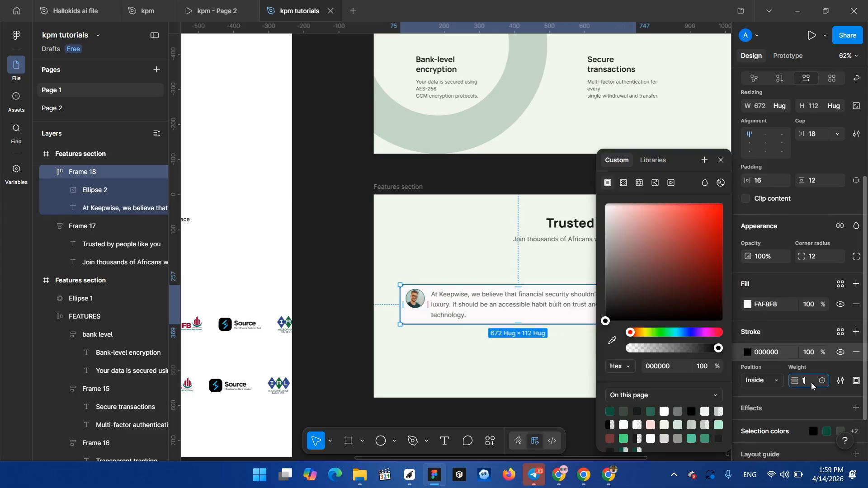
- Set the testimonial card's black stroke to 70% opacity and a weight of 0.5
left_click(814, 356)
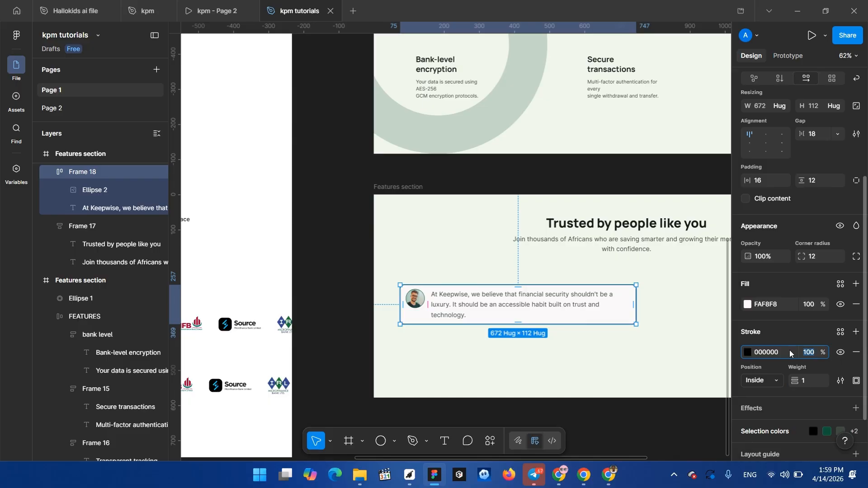
type("70")
key("Return")
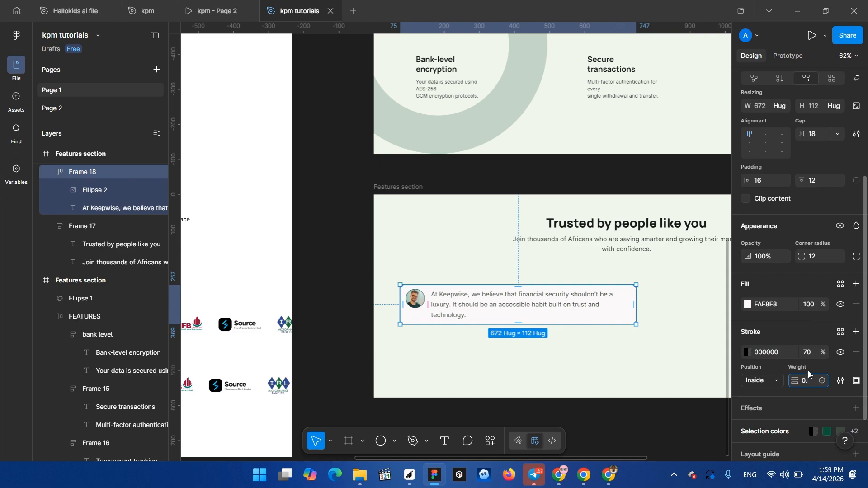
key("Return")
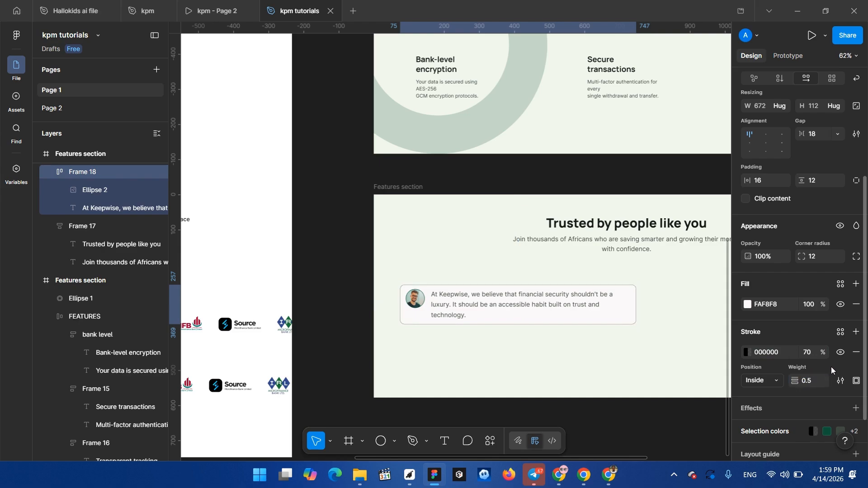
- Try 10% opacity on the testimonial card's stroke and settle on 20%
left_click(814, 352)
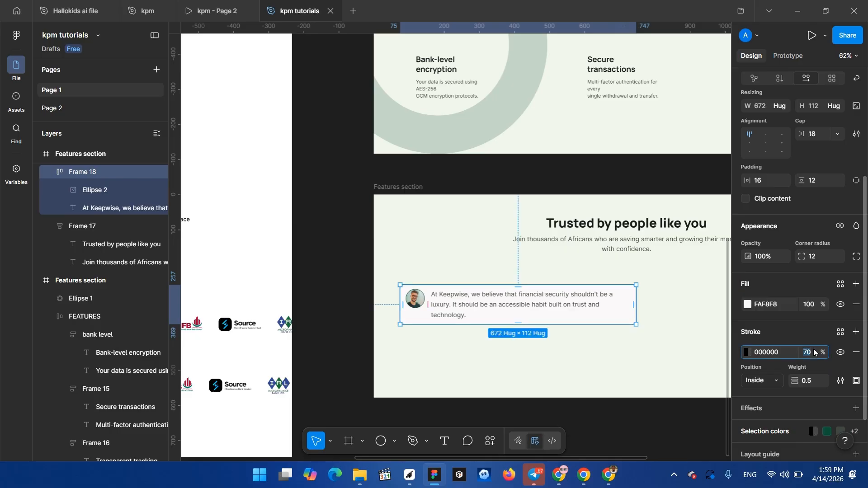
type("10")
key("Return")
left_click(818, 353)
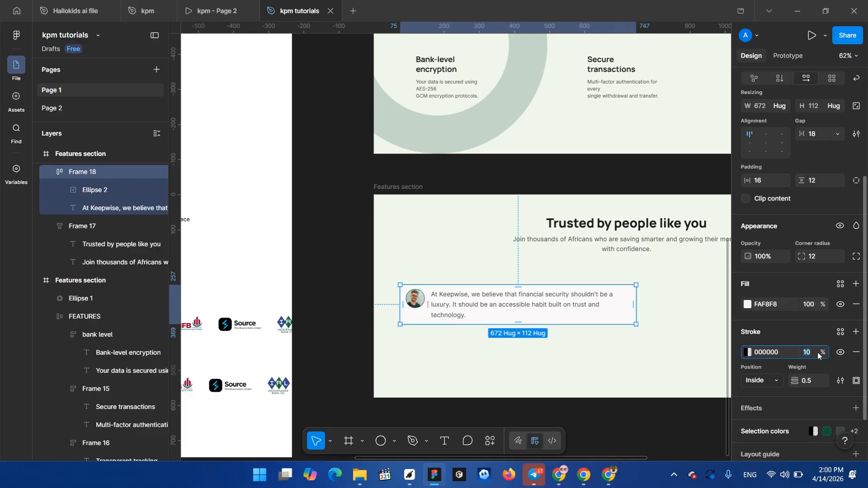
type("2")
key("Return")
- Examine the testimonial card's border and its position in the section, close up and from a distance
left_click(526, 251)
scroll(464, 324, "up", 5)
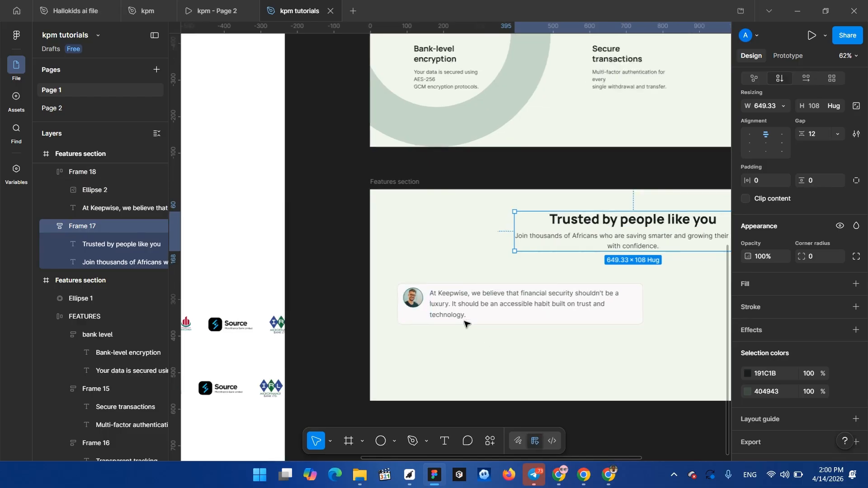
scroll(465, 324, "up", 2)
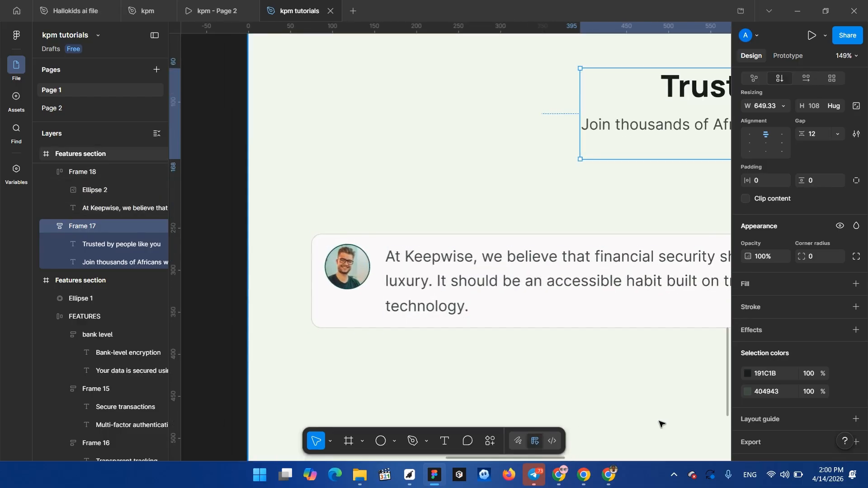
scroll(590, 329, "down", 2)
scroll(592, 330, "down", 4)
scroll(596, 333, "down", 2)
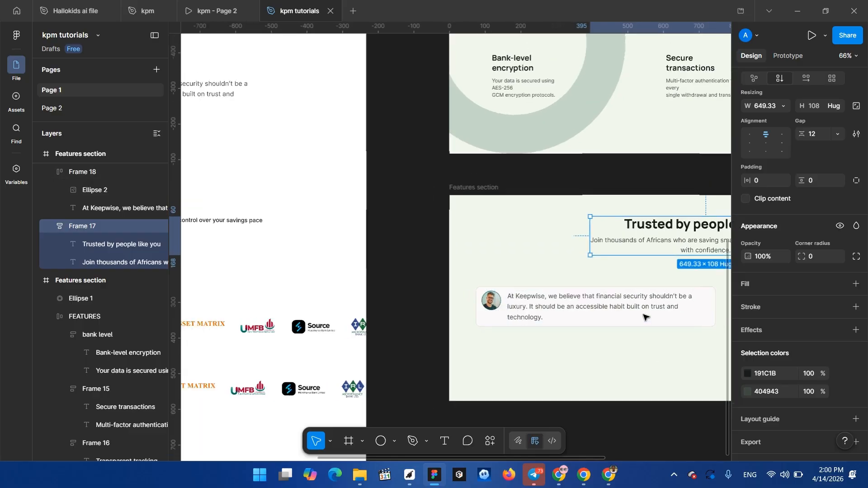
scroll(588, 328, "right", 4)
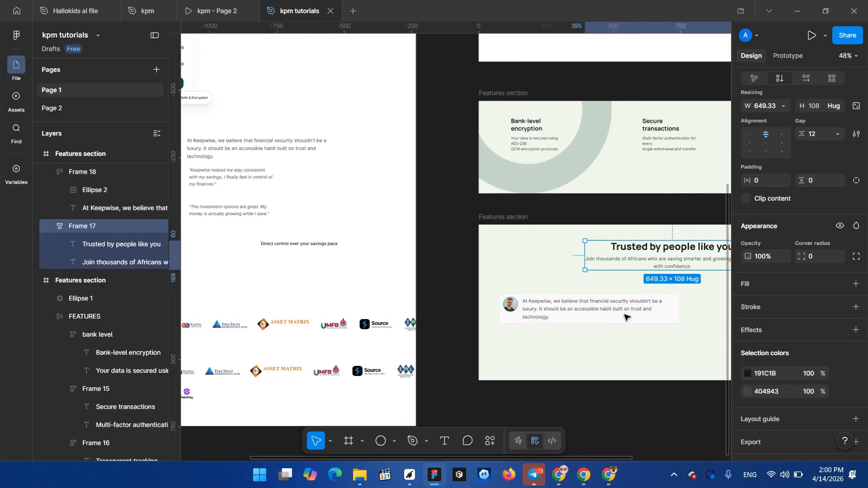
left_click(625, 351)
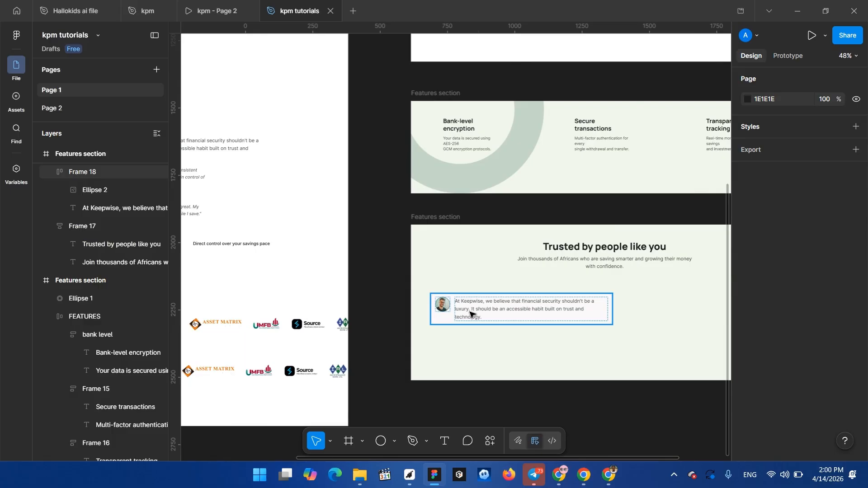
- Move the testimonial card to X 59, Y 213 and place a copy directly beside it at X 731
left_click(496, 319)
left_click_drag(496, 309, 494, 303)
scroll(625, 296, "up", 1)
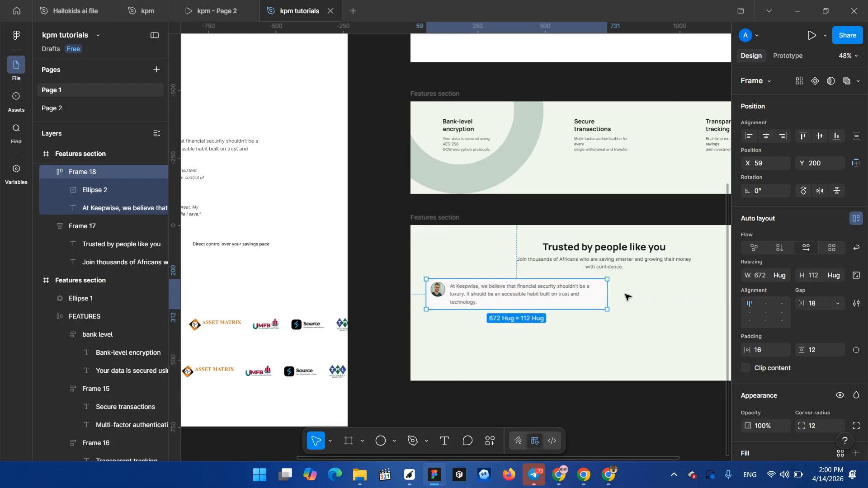
left_click_drag(578, 317, 575, 322)
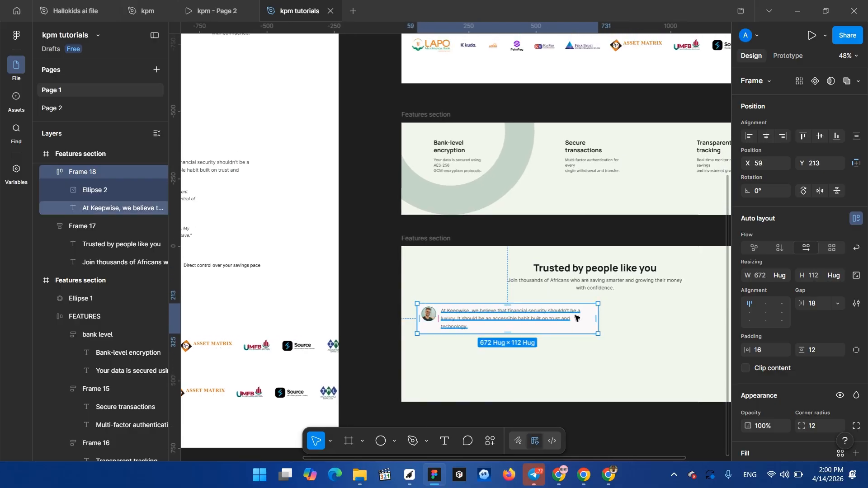
key("shift+a")
left_click_drag(592, 319, 537, 322)
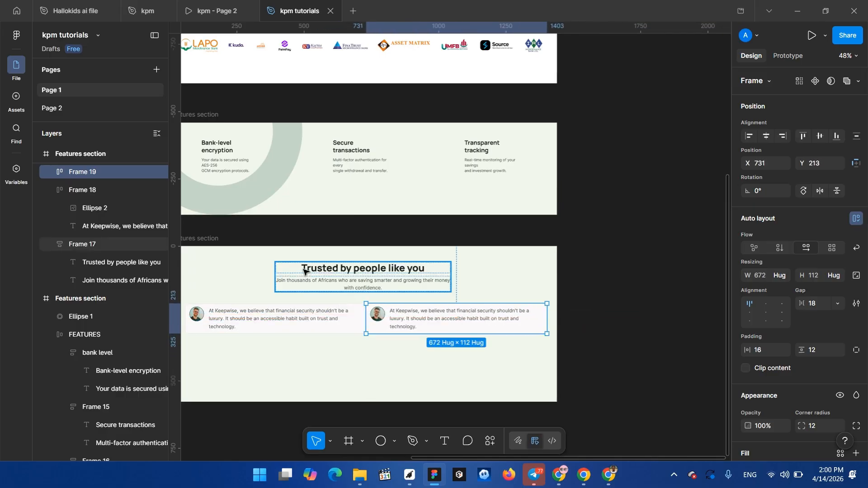
- Show the 16-column layout guide on the "Trusted by people like you" section frame
scroll(304, 257, "left", 5)
left_click(324, 237)
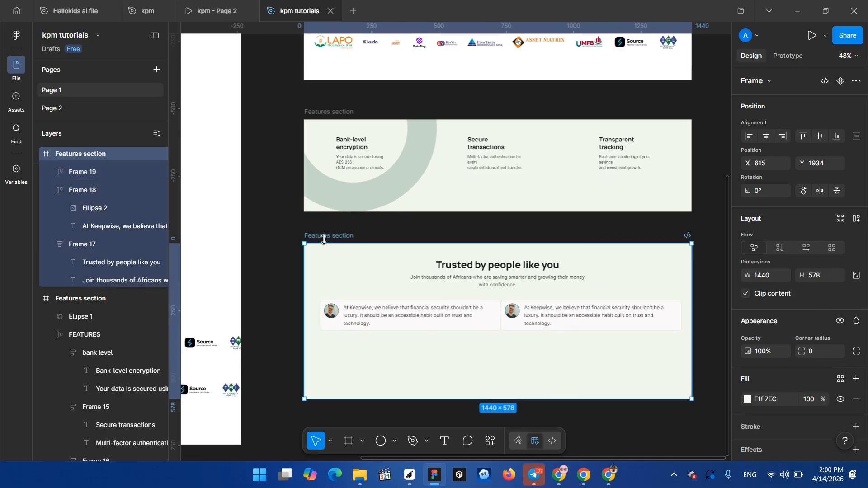
scroll(865, 351, "down", 3)
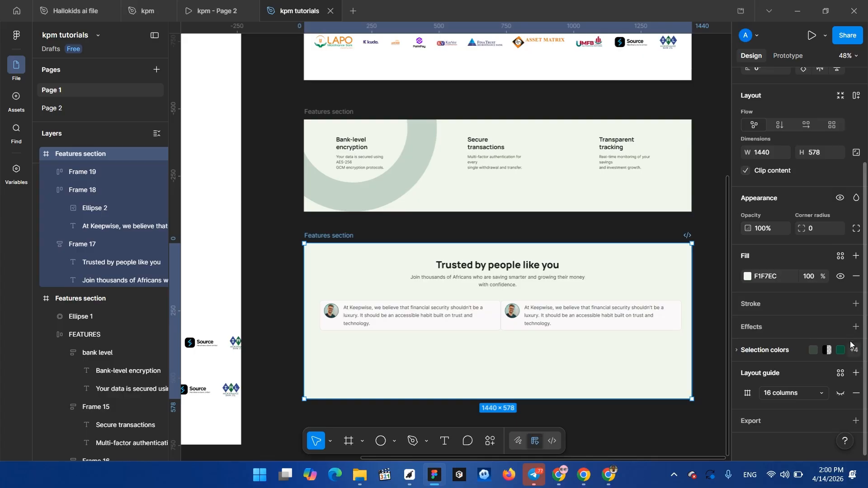
left_click(840, 393)
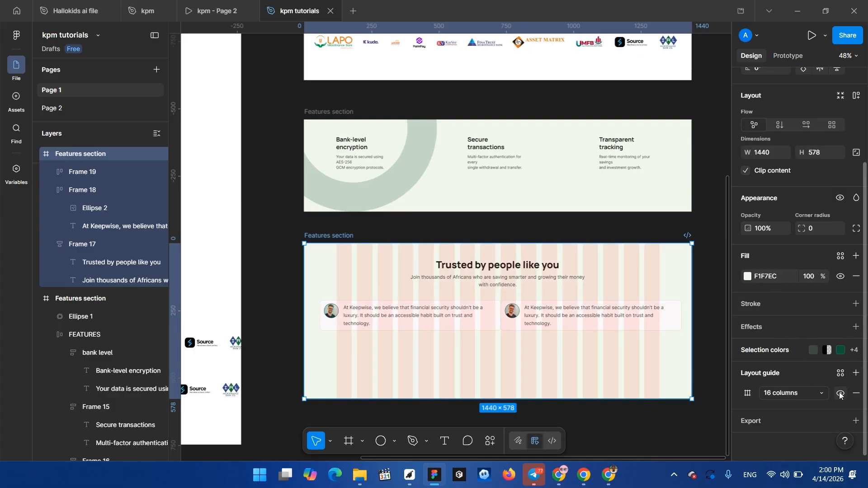
- Move the copied testimonial card below the original, to X 681, Y 349
scroll(377, 319, "up", 3)
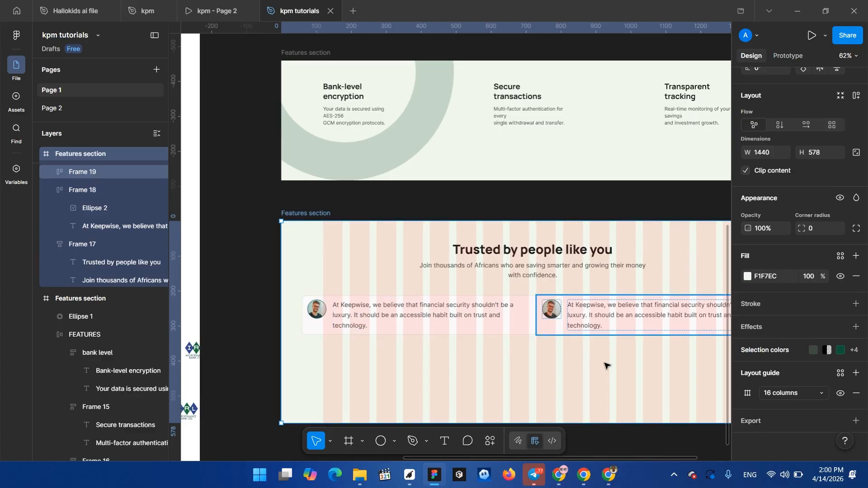
left_click_drag(607, 364, 586, 312)
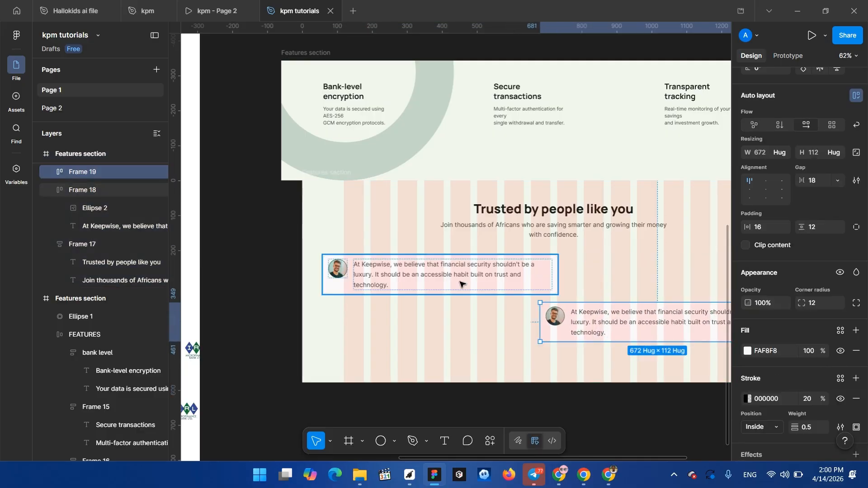
- Align the original testimonial card with the first guide column at X 120 and narrow it to a width of 617
left_click(459, 284)
left_click_drag(463, 284, 483, 284)
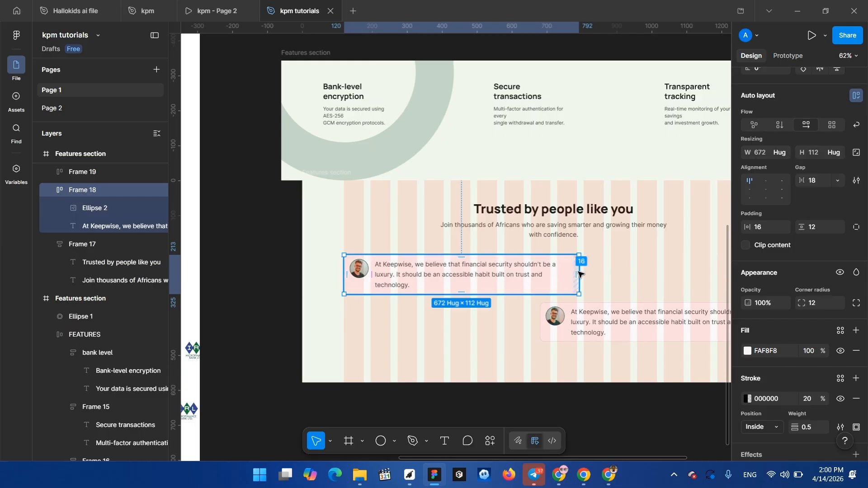
left_click_drag(578, 274, 560, 276)
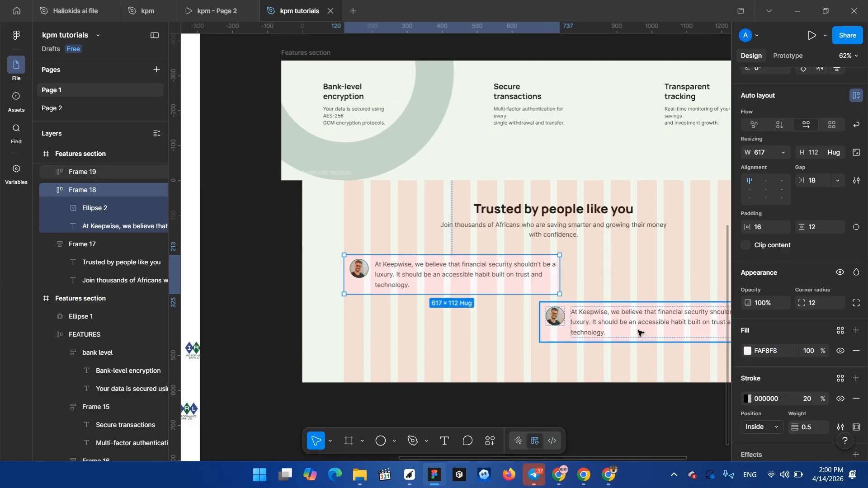
- Replace the wider card copy with a duplicate of the 617-wide testimonial card, placed at X 694, Y 225
scroll(633, 330, "right", 5)
left_click(579, 328)
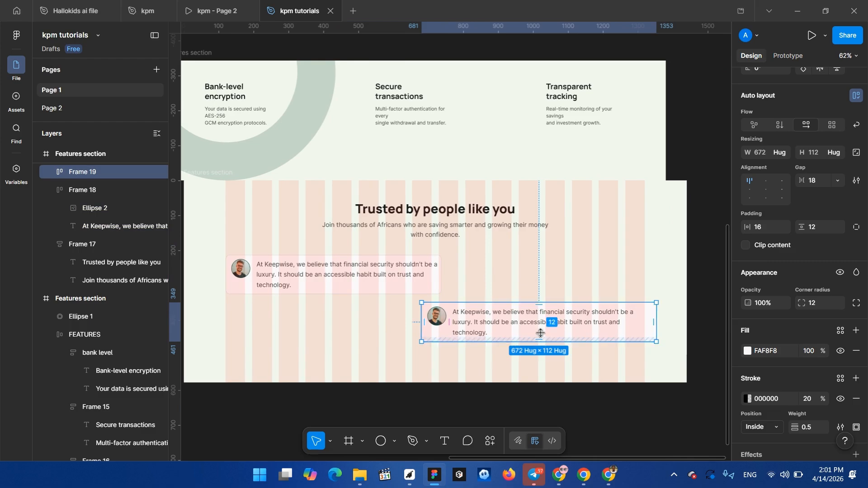
key("Delete")
left_click(397, 288)
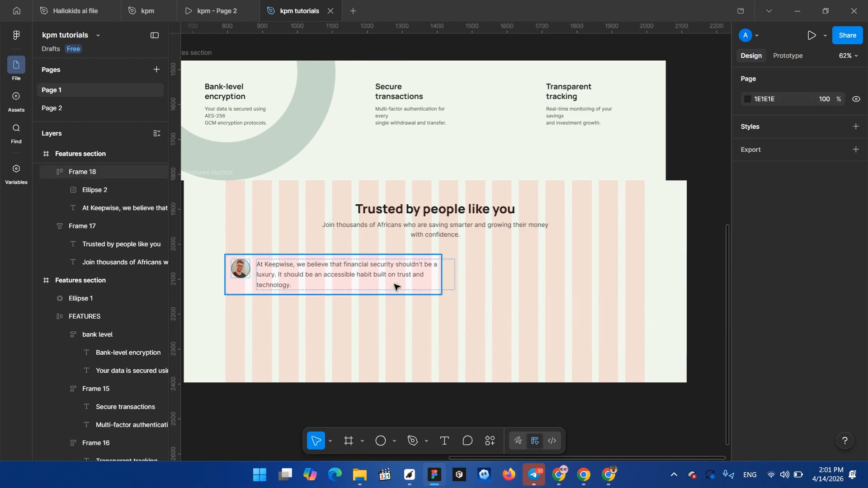
key("ctrl+d")
left_click_drag(397, 288, 594, 290)
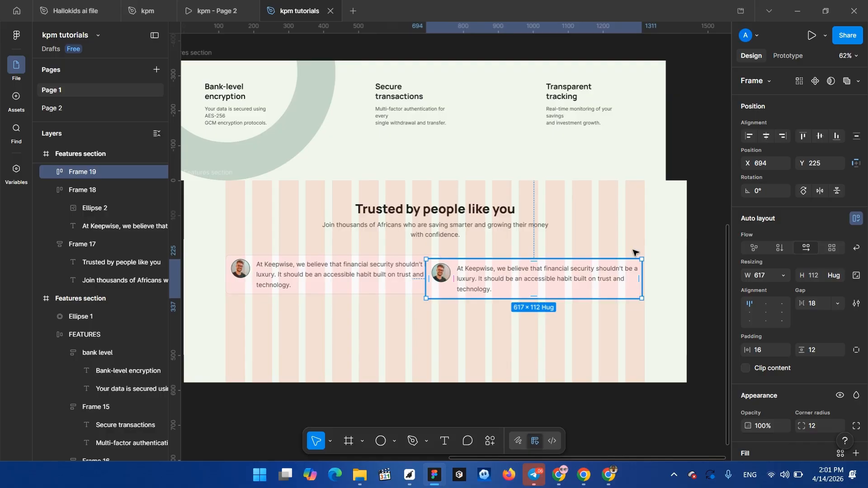
- Set the width of the text in the first testimonial card to Fill container
left_click(369, 268)
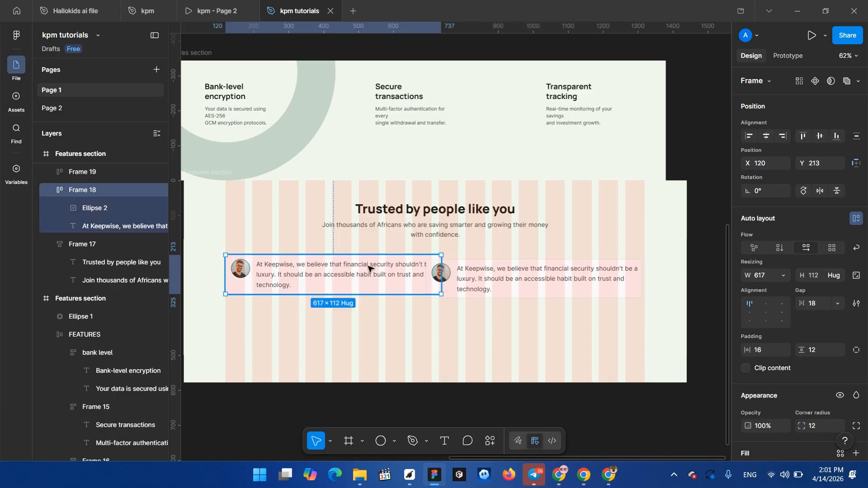
left_click(369, 269)
triple_click(370, 268)
left_click(369, 272)
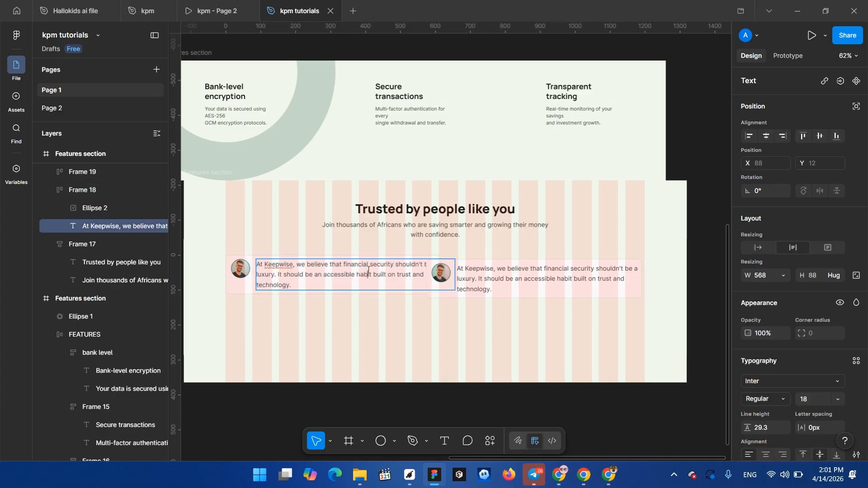
triple_click(368, 270)
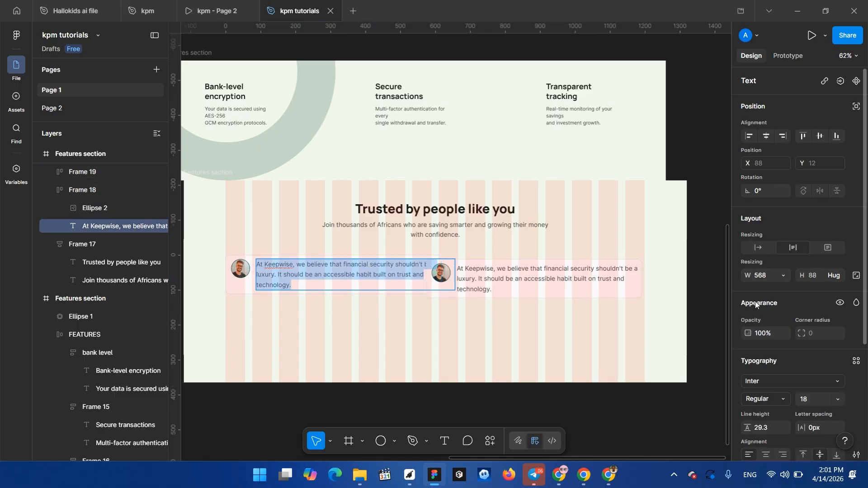
left_click(782, 277)
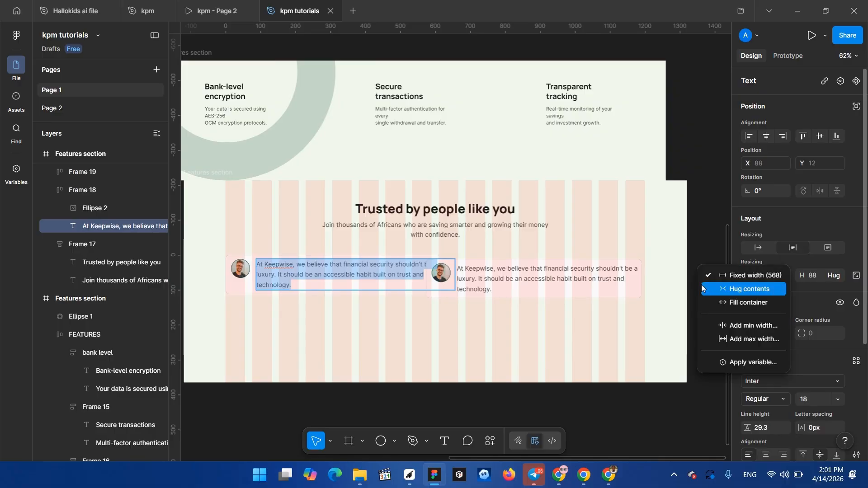
left_click(737, 302)
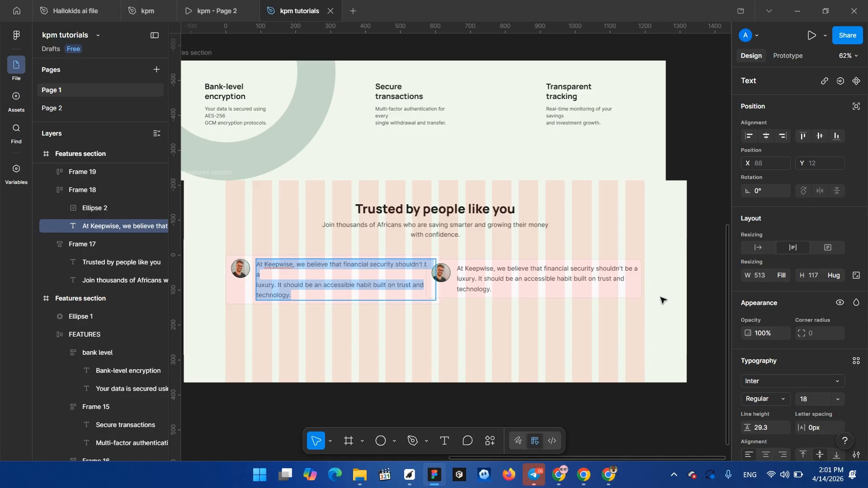
- Remove the line break before "luxury" in the first testimonial card's text so it follows "a" on the same line
left_click(261, 283)
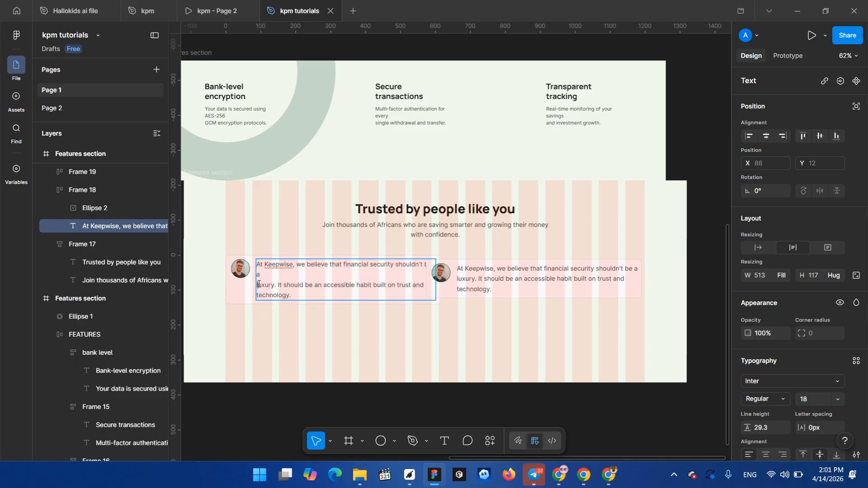
key("Return")
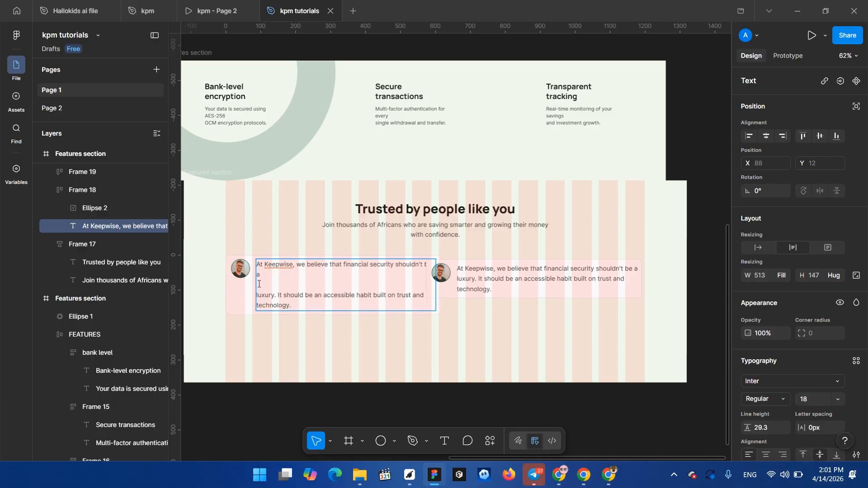
key("BackSpace")
key("BackSpace")
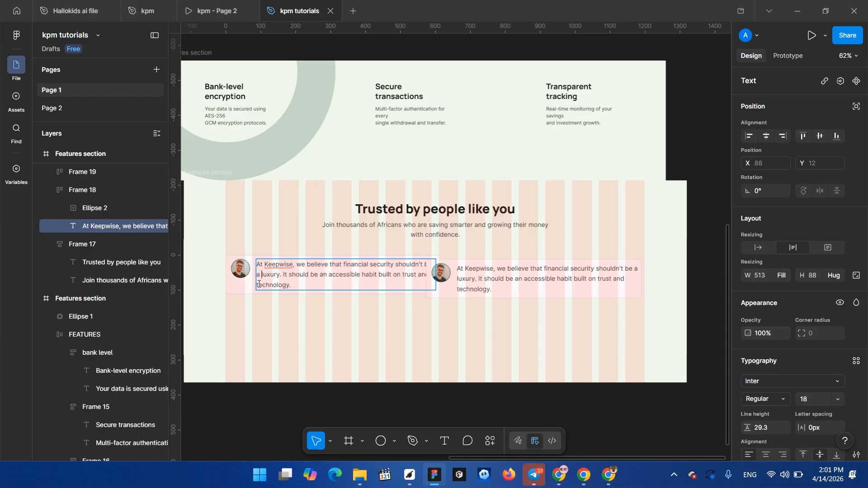
key("Escape")
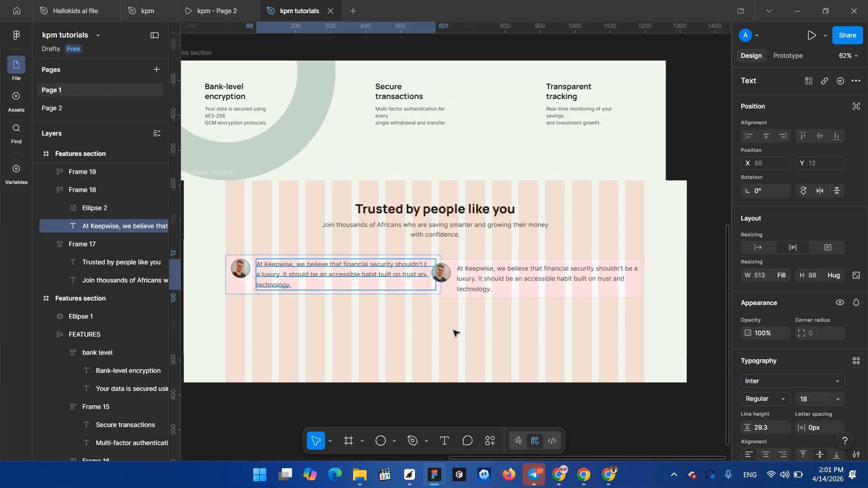
key("Escape")
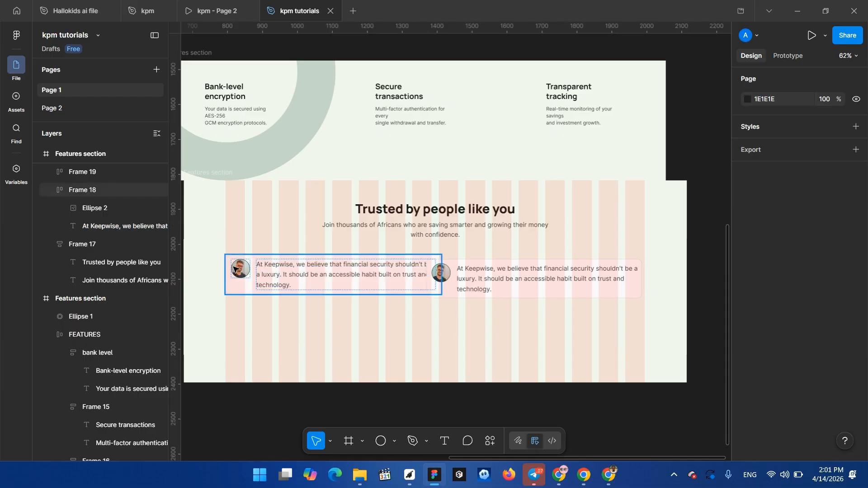
- Set the first testimonial card frame's width to Hug contents
left_click(234, 282)
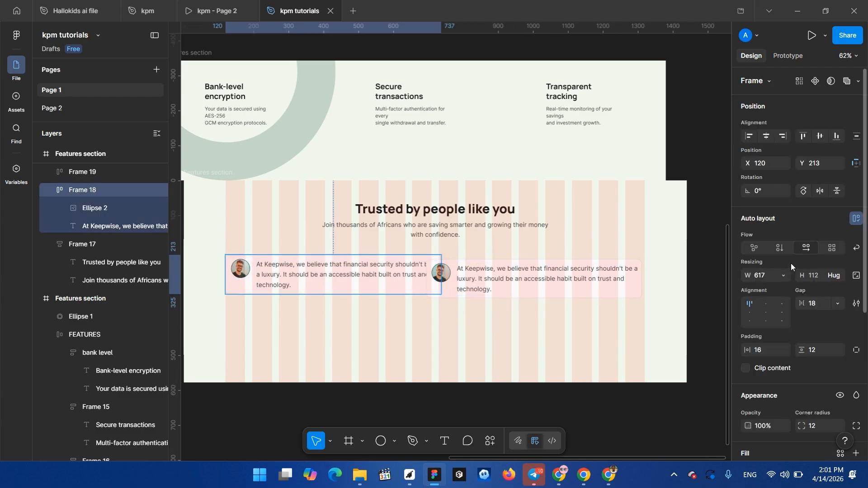
left_click(781, 275)
left_click(773, 288)
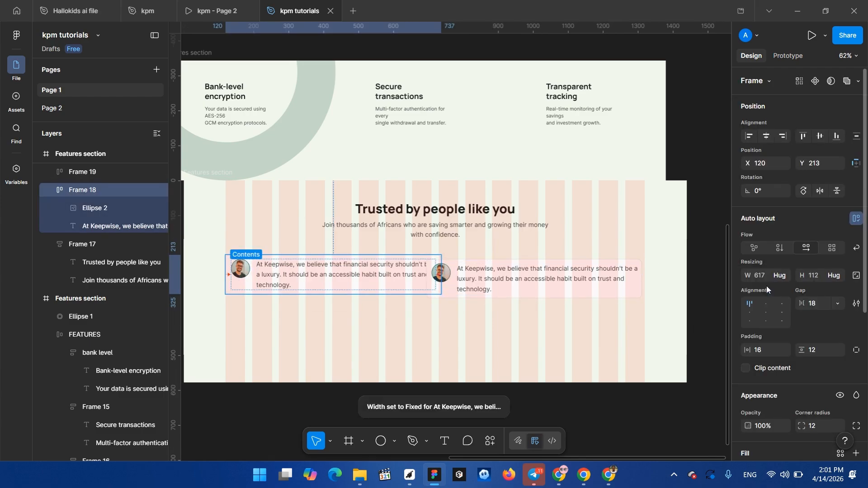
- Move the second testimonial card up over the section heading and narrow the first card from its outer edge
left_click_drag(521, 288, 566, 240)
left_click(437, 281)
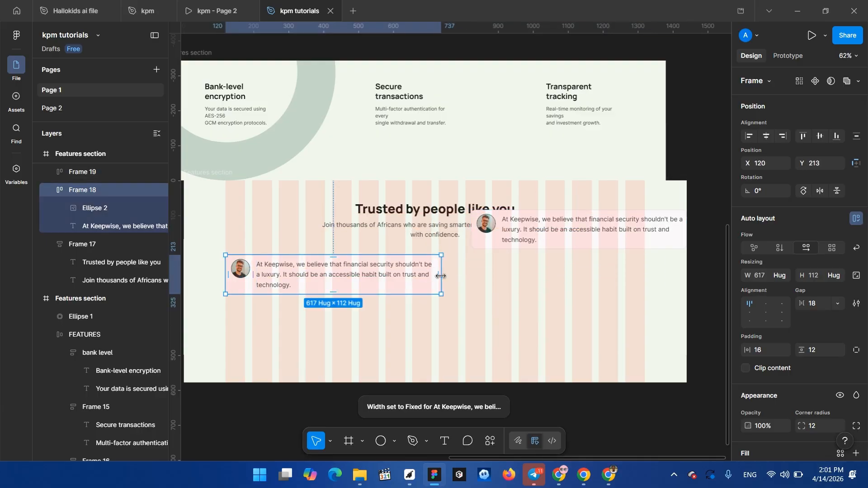
mouse_move(441, 284)
left_mouse_down()
mouse_move(416, 283)
mouse_move(436, 283)
left_mouse_up()
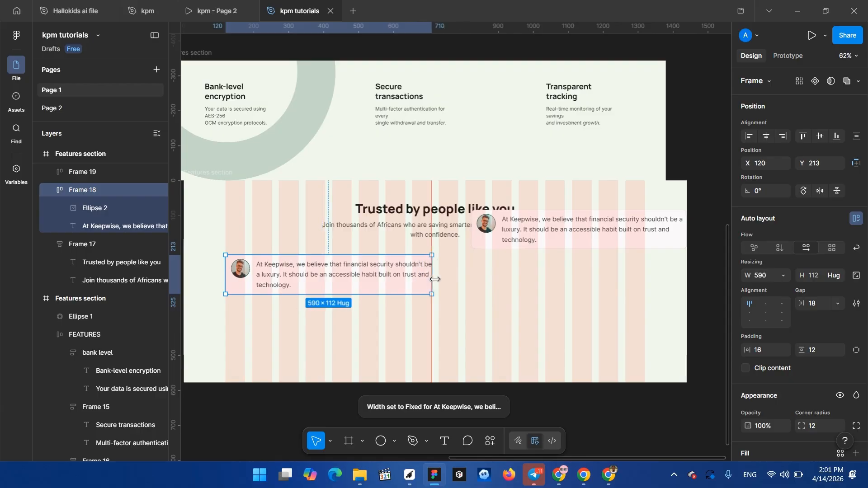
- Set the first testimonial card's text width to Fill container and narrow the card to 534 wide
double_click(381, 270)
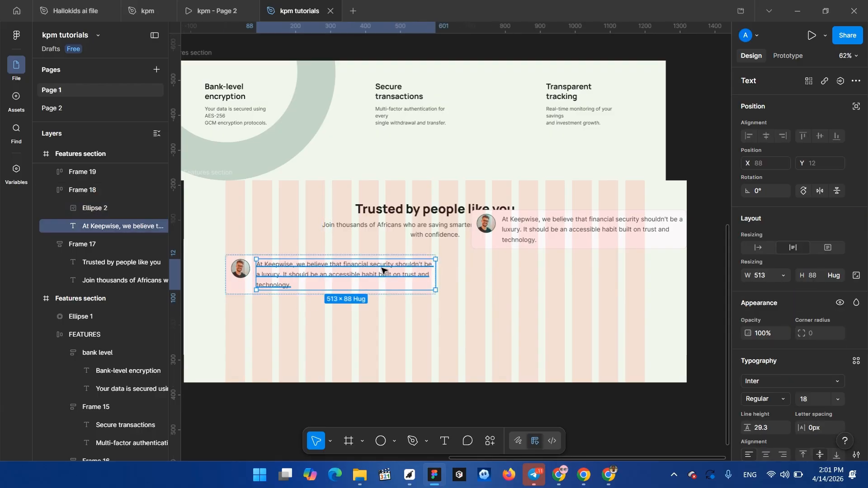
double_click(382, 268)
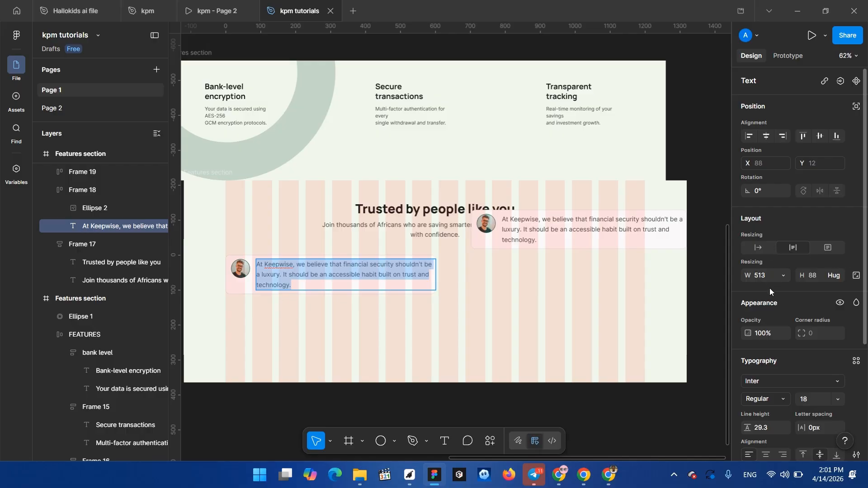
left_click(784, 277)
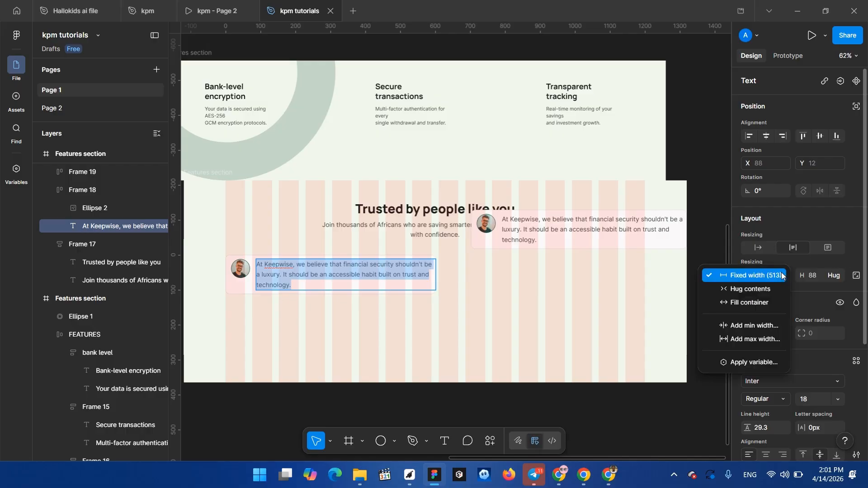
left_click(767, 303)
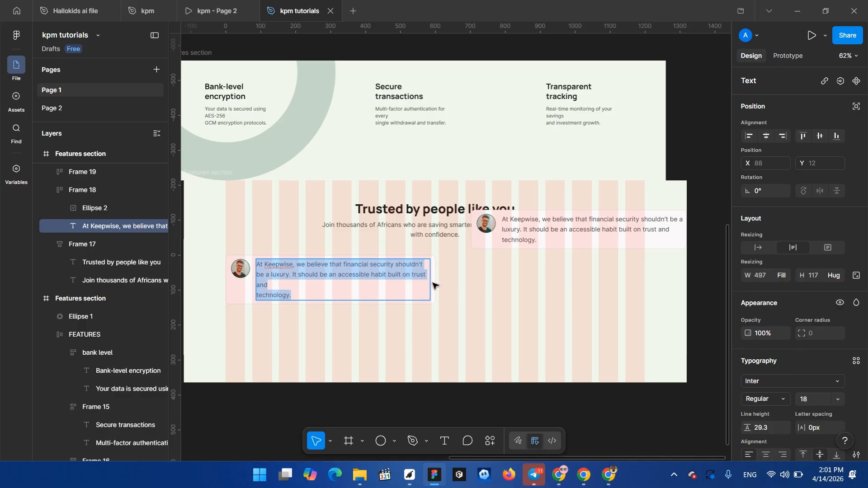
key("Escape")
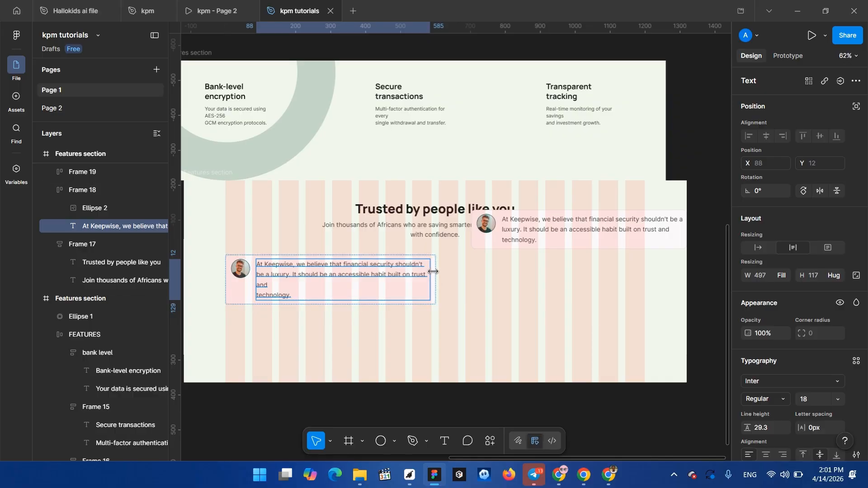
left_click_drag(442, 281, 413, 274)
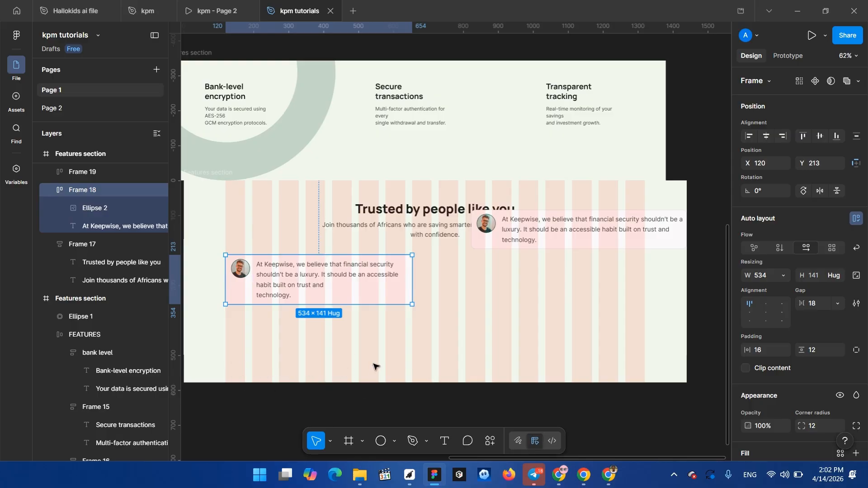
left_click(418, 377)
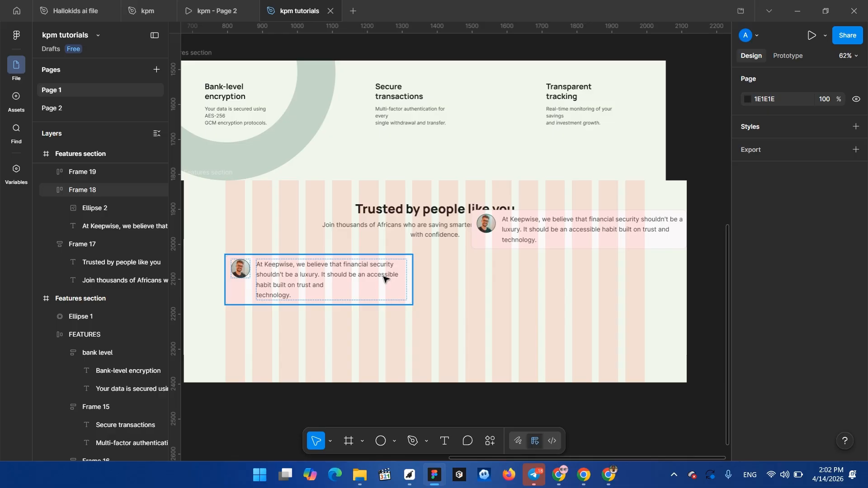
- Duplicate the 534-wide testimonial card and place the copy at X 786, Y 218, ending on the last guide column
left_click(404, 278)
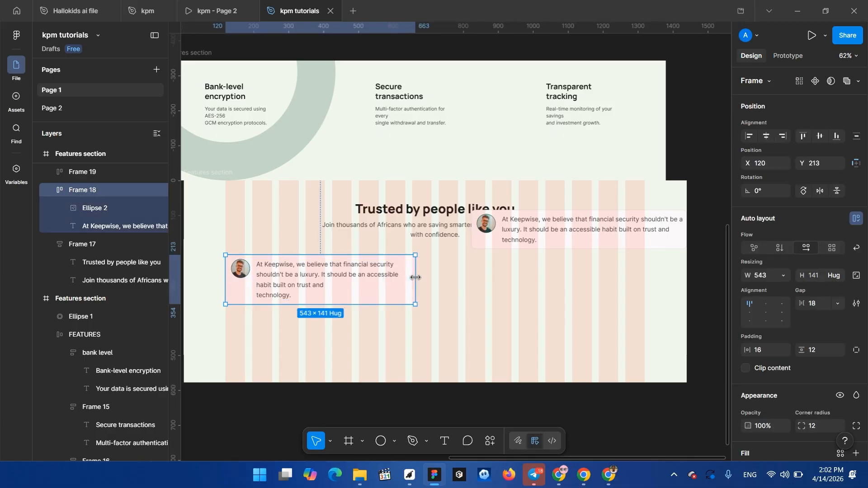
left_click_drag(415, 278, 567, 295)
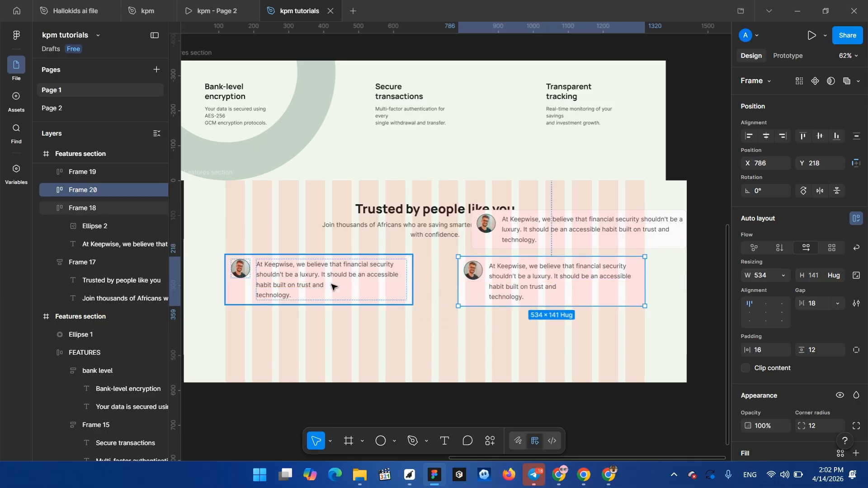
left_click(457, 339)
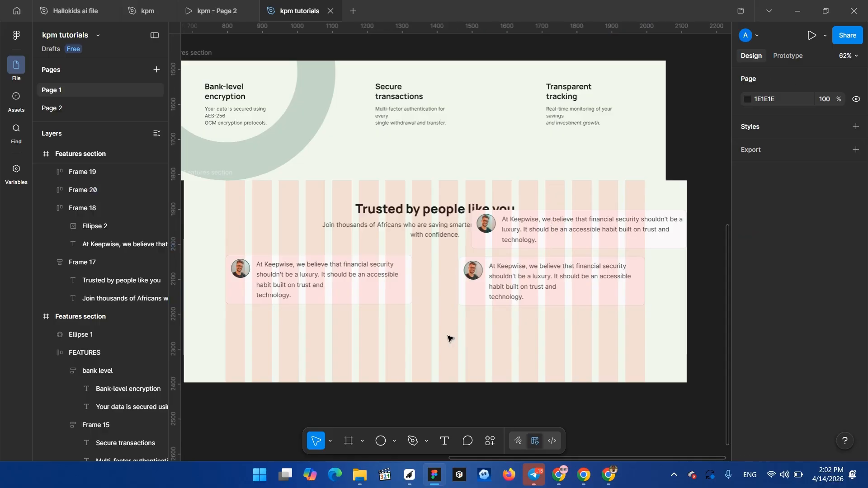
- Move the testimonials section frame to X 615, Y 1908 and delete the wider leftover card overlapping its heading
left_click(201, 175)
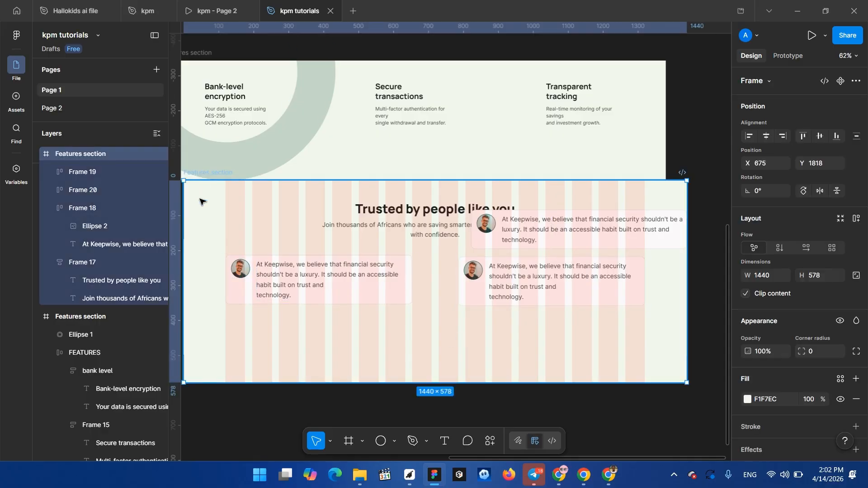
left_click_drag(200, 201, 181, 207)
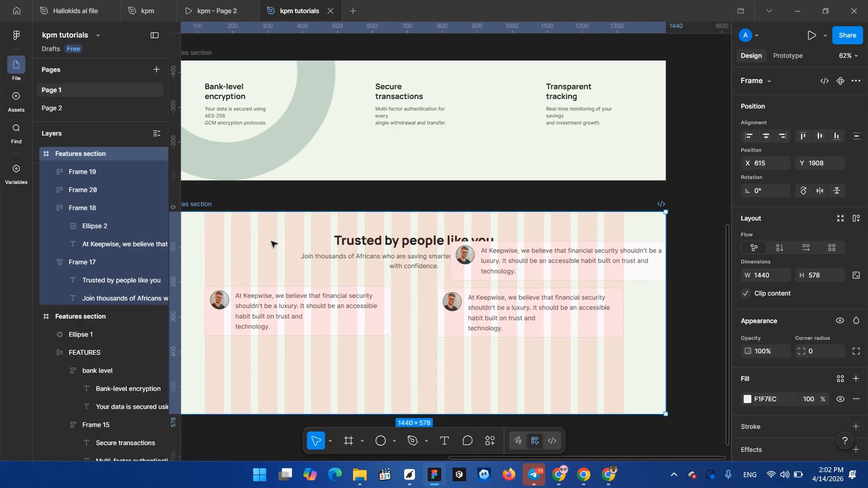
left_click(500, 263)
key("Delete")
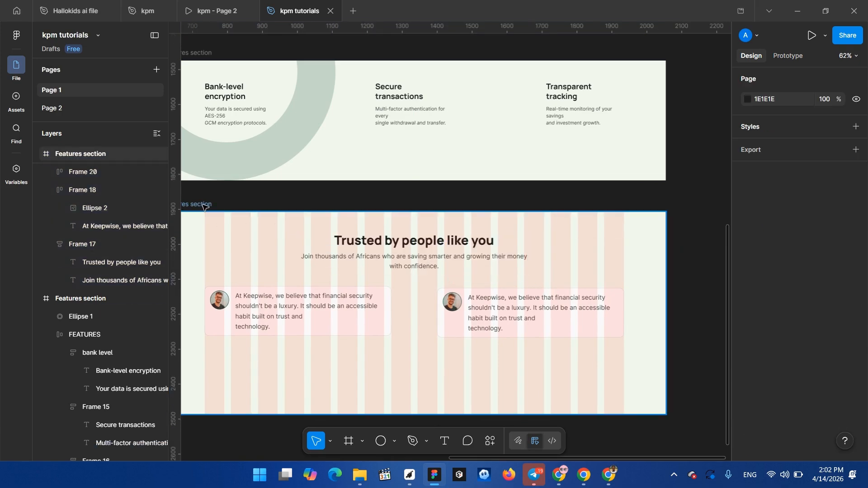
- Hide the 16-column layout guide of the testimonials section
left_click(461, 278)
scroll(817, 354, "down", 5)
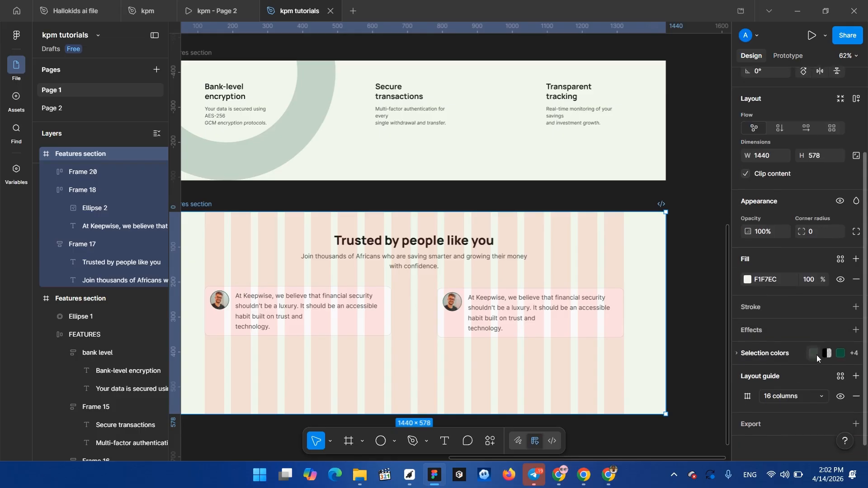
left_click(837, 395)
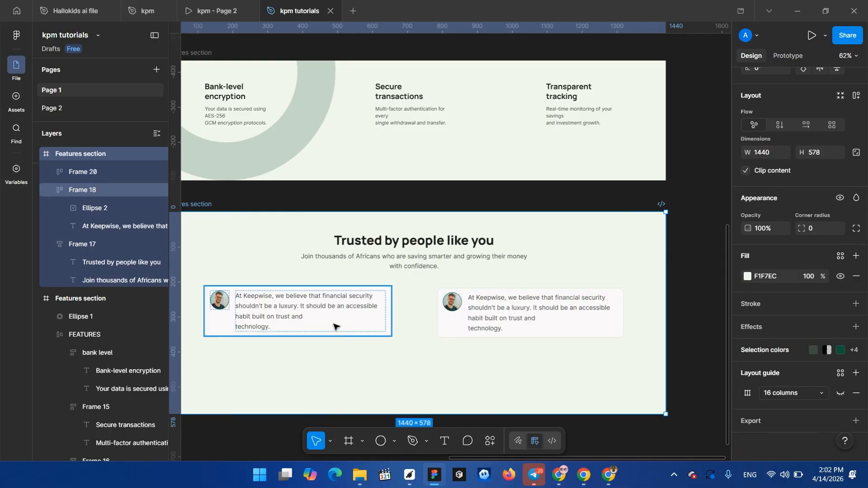
- Wrap the two testimonial cards in a horizontal auto layout frame with a gap of 132
left_click(280, 311)
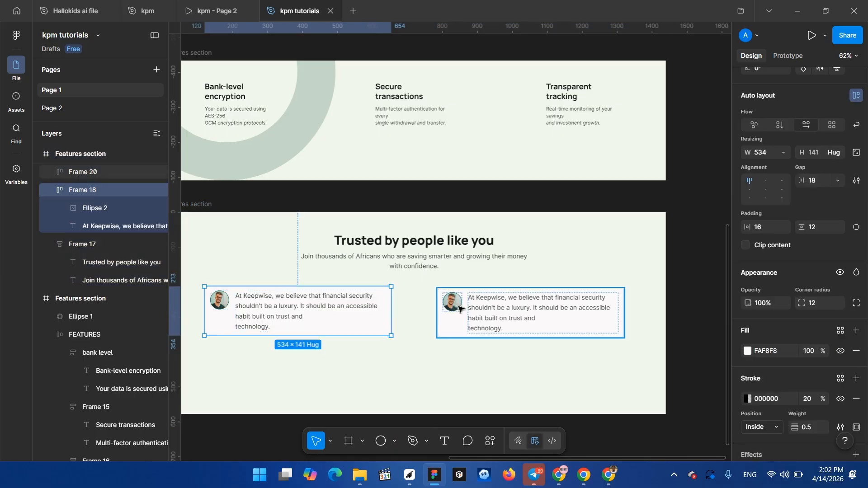
left_click(456, 307, "shift")
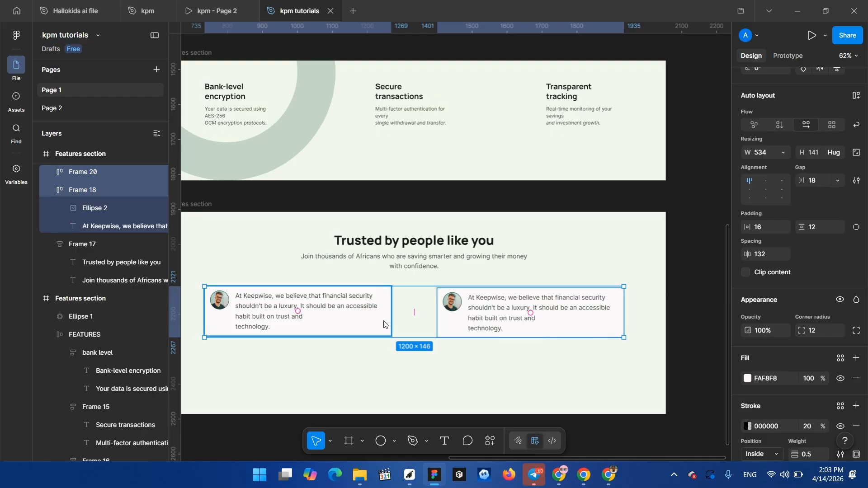
key("shift+a")
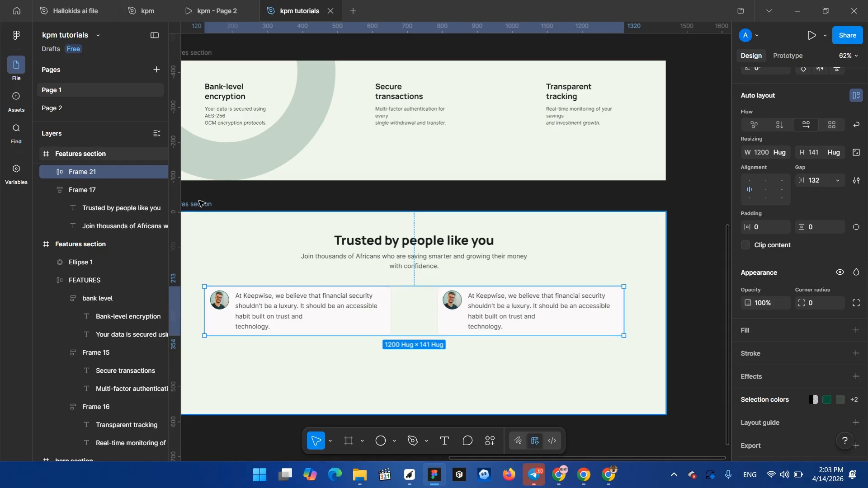
- Duplicate the row of two testimonial cards and place the copy below it at X 120, Y 399
scroll(343, 276, "left", 3)
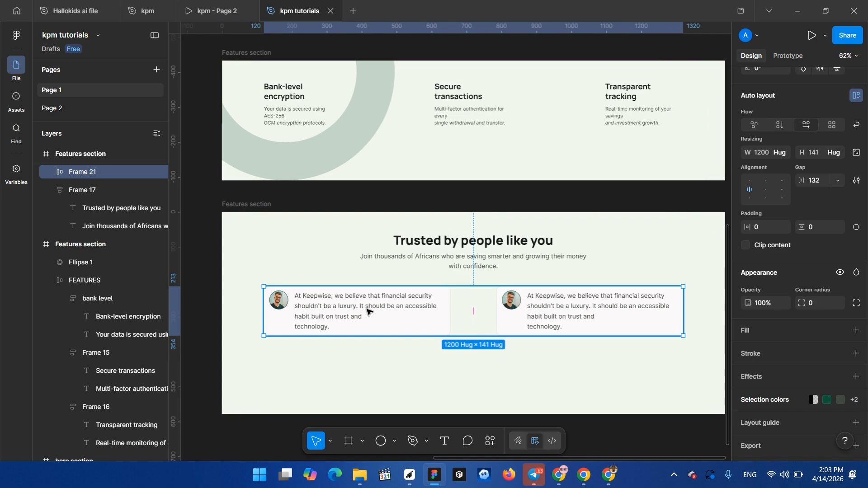
double_click(367, 312)
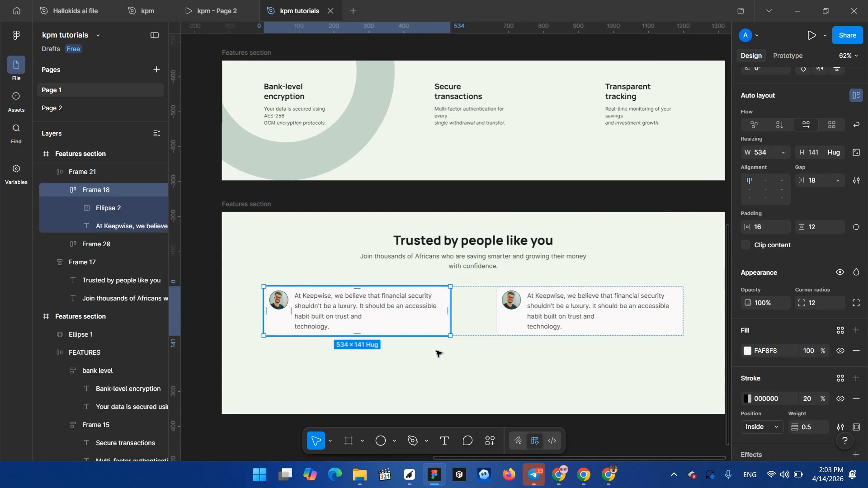
left_click(383, 345)
left_click(297, 297)
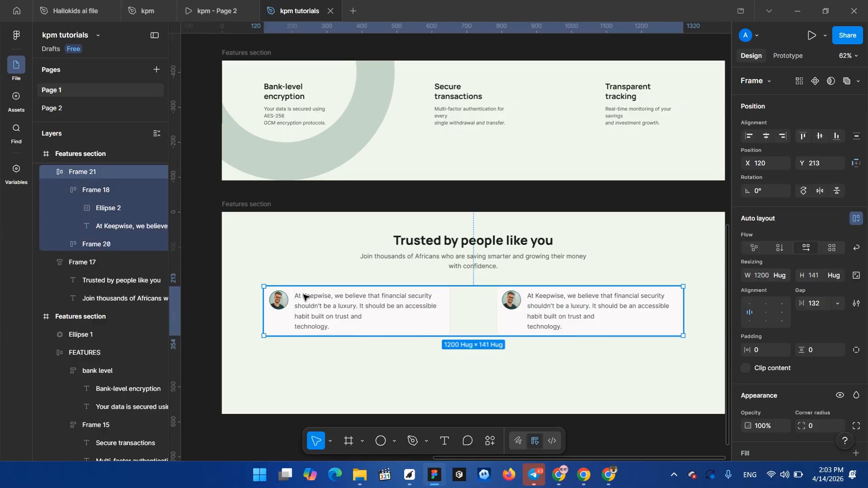
key("ctrl+d")
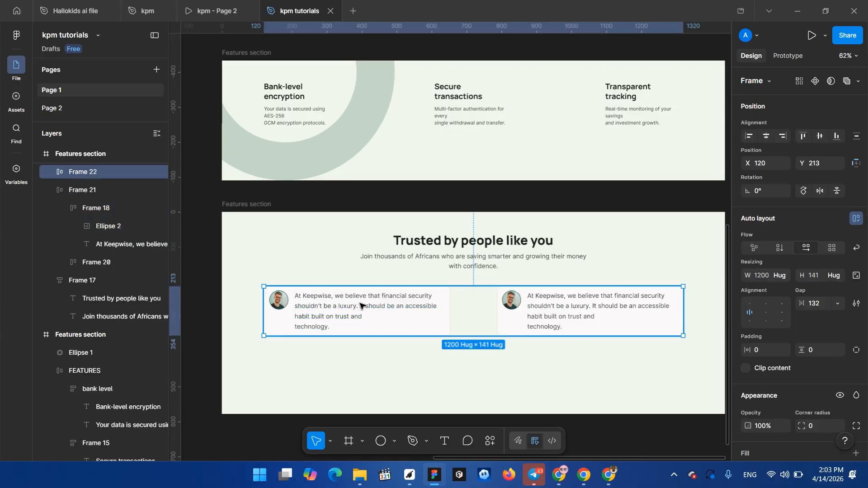
left_click_drag(393, 310, 385, 365)
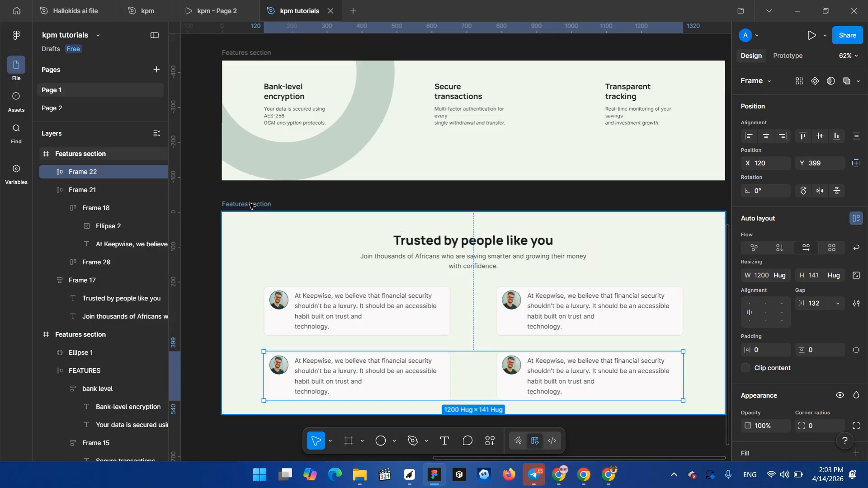
- Show the 16-column layout guide of the testimonials section again
key("Escape")
scroll(796, 362, "down", 2)
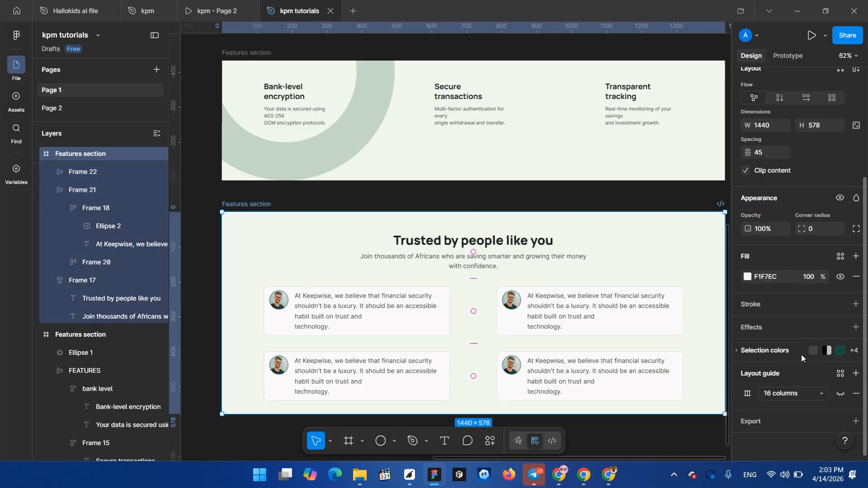
left_click(840, 393)
- Turn on Night light in the Windows quick settings and return to the design canvas
left_click(778, 475)
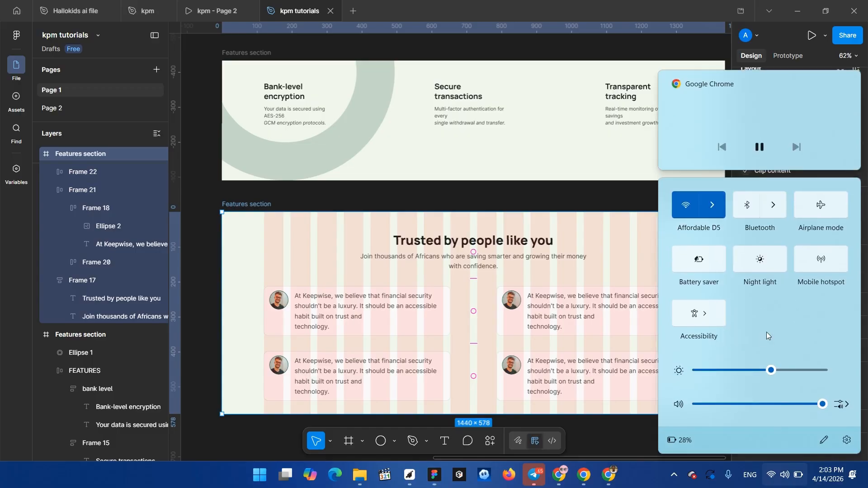
left_click(764, 259)
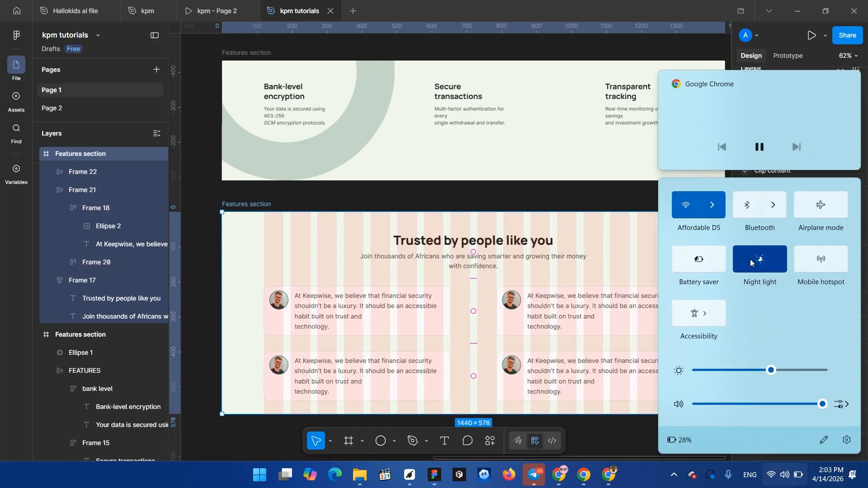
left_click(366, 183)
scroll(472, 319, "down", 1)
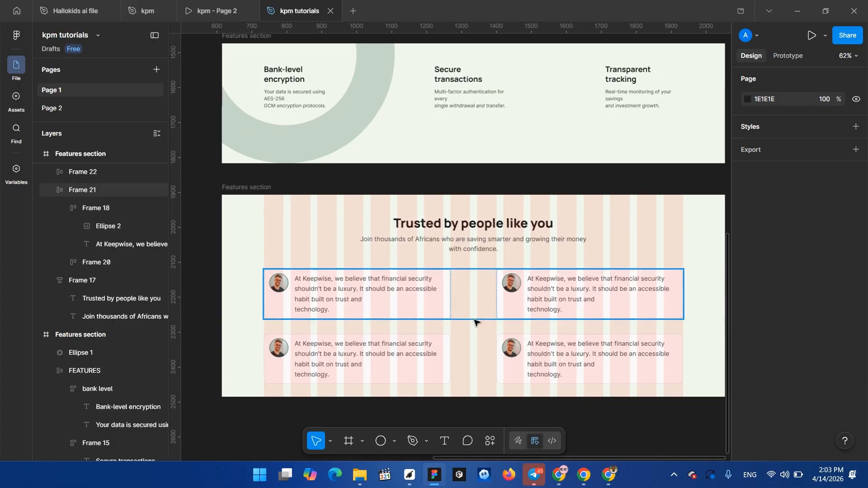
scroll(379, 311, "down", 1)
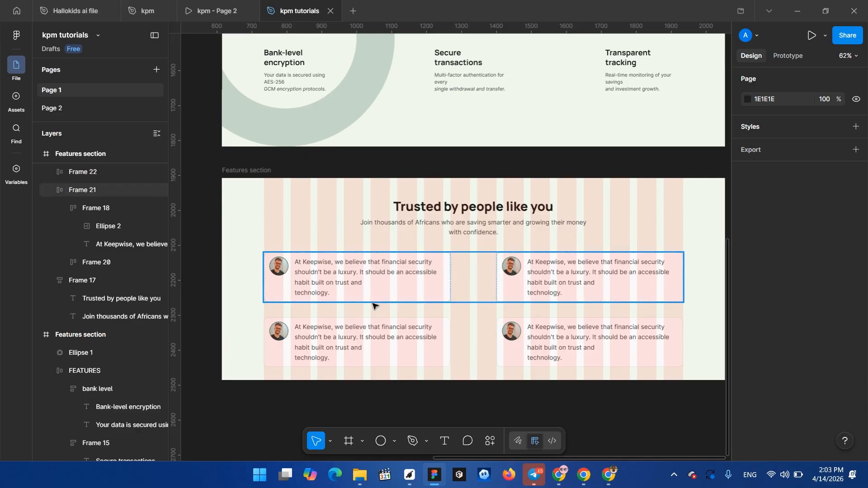
left_click(332, 342)
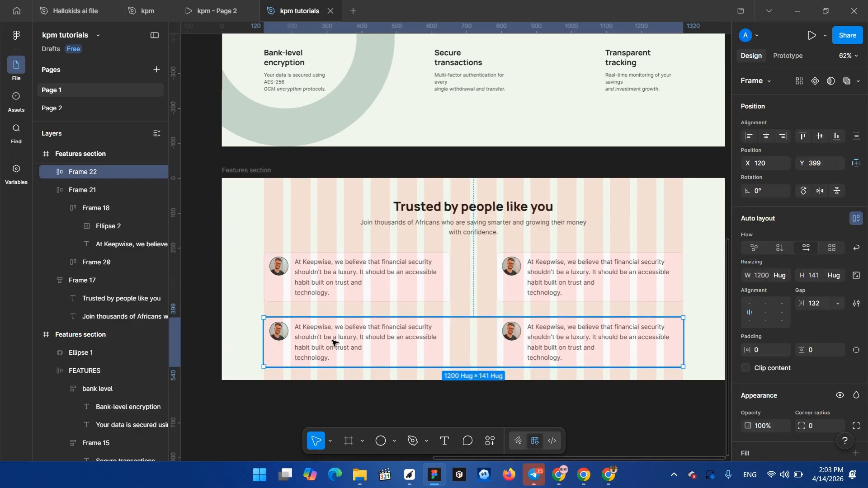
double_click(333, 343)
left_click(334, 338)
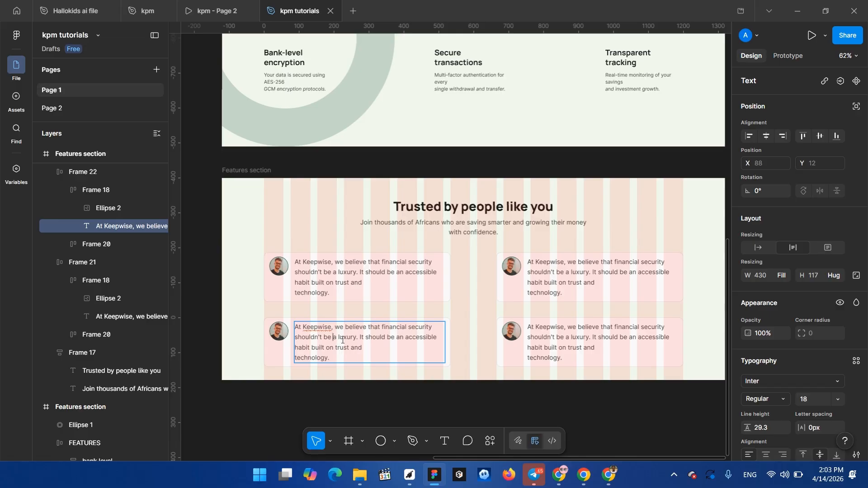
key("ctrl+a")
- Copy the full quote starting "Keepwise helped me stay consistent with my savings" from the Materials frame
scroll(376, 319, "left", 10)
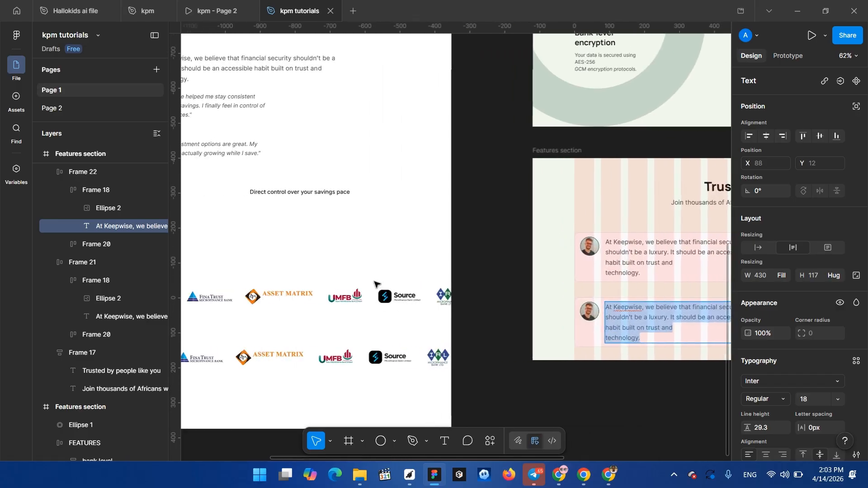
left_click(276, 102)
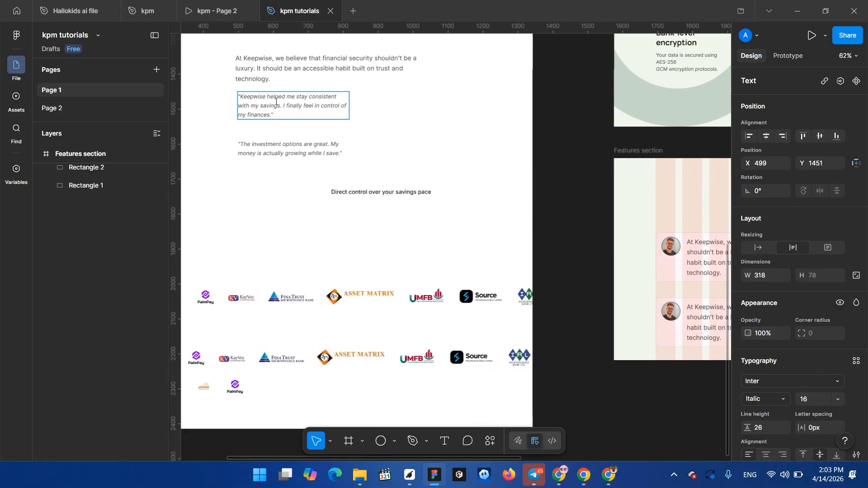
double_click(276, 101)
key("ctrl+c")
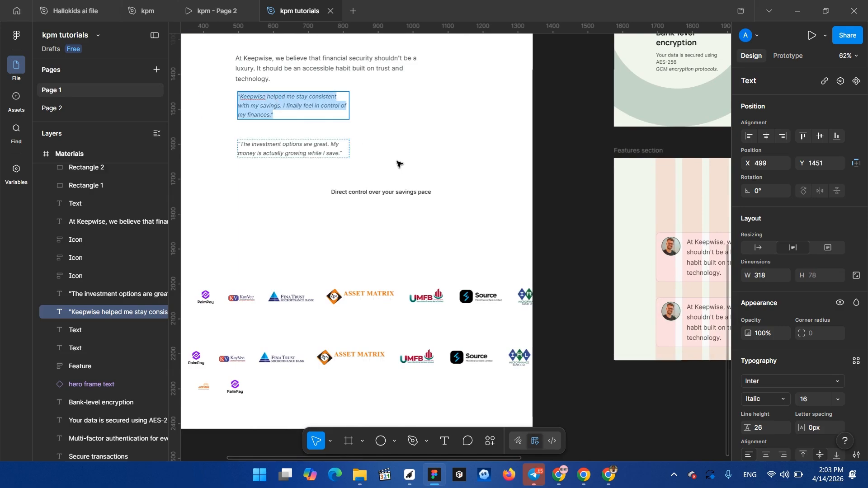
- Try to replace the placeholder text in the lower-left testimonial card with the copied "Keepwise helped me stay consistent" quote
scroll(513, 246, "right", 5)
double_click(518, 322)
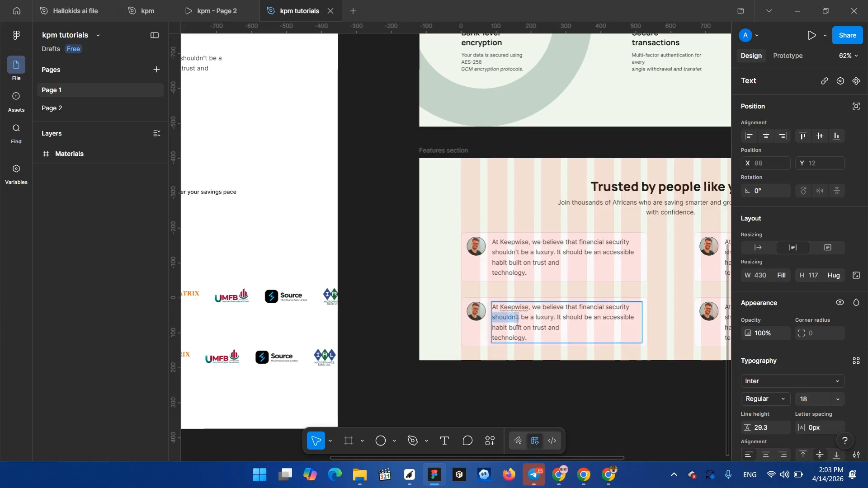
key("ctrl+a")
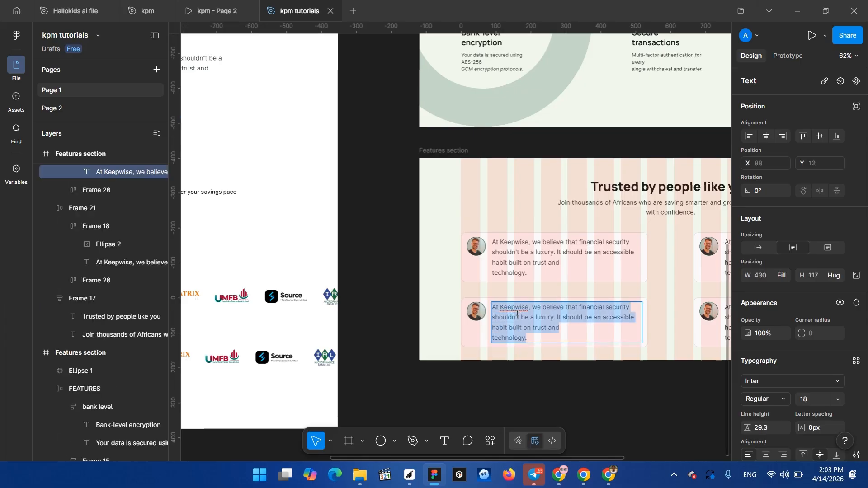
key("ctrl+v")
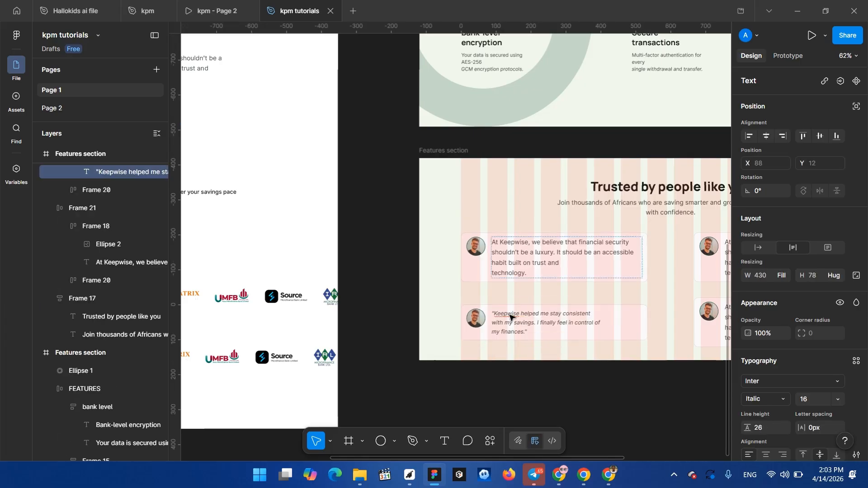
key("Escape")
scroll(597, 271, "down", 5)
scroll(587, 180, "right", 3)
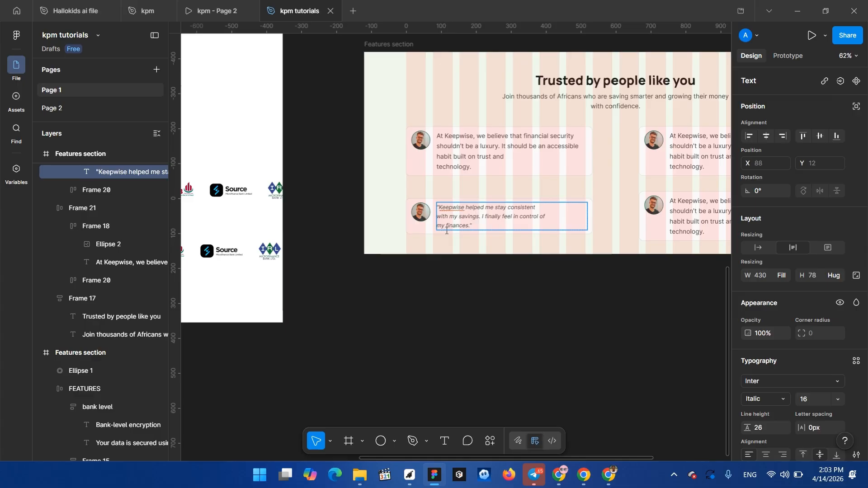
key("ctrl+z")
key("Escape")
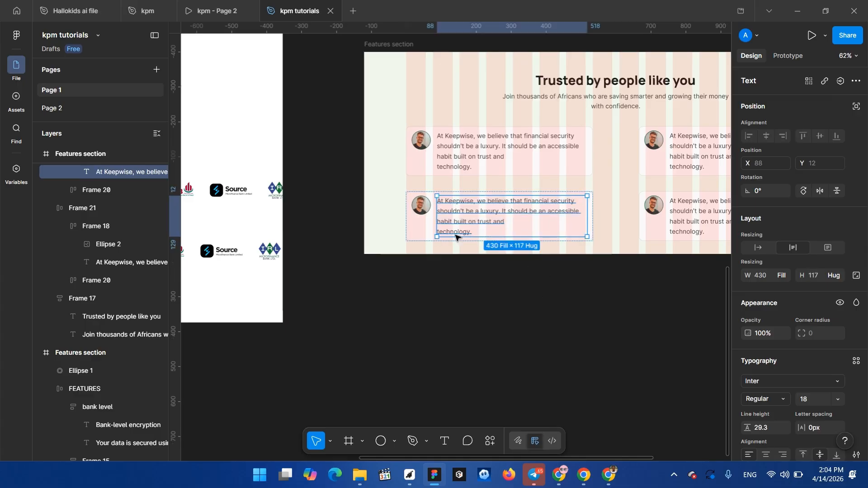
- Hide the 16-column layout guide of the testimonials section
left_click(421, 234)
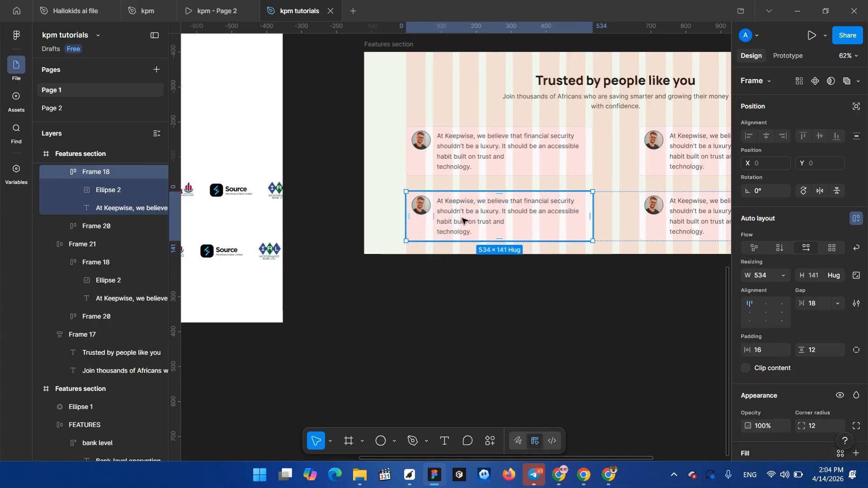
scroll(388, 101, "up", 2)
left_click(392, 96)
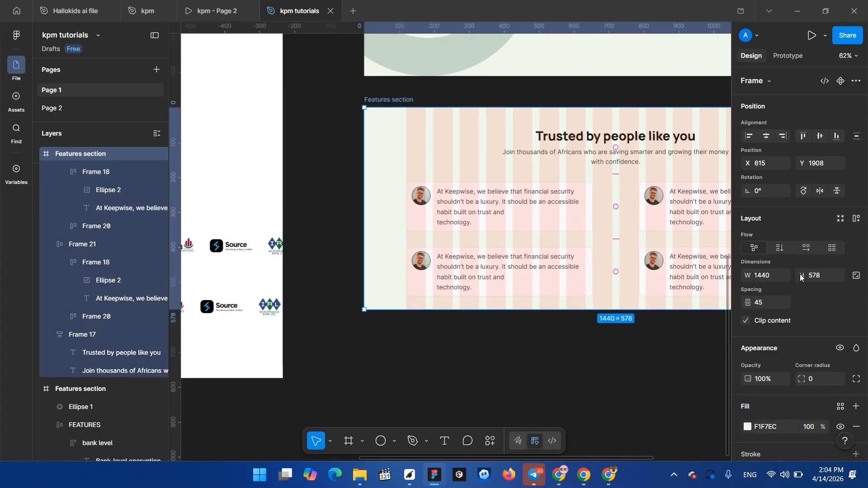
scroll(808, 313, "down", 5)
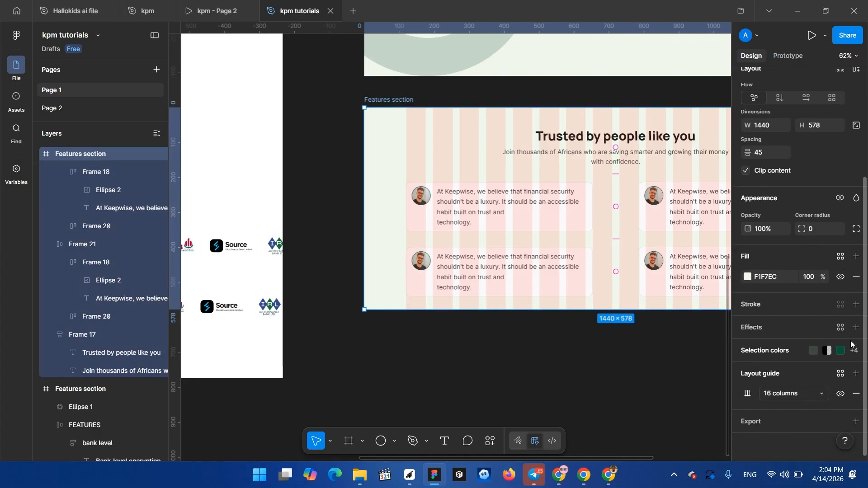
left_click(841, 394)
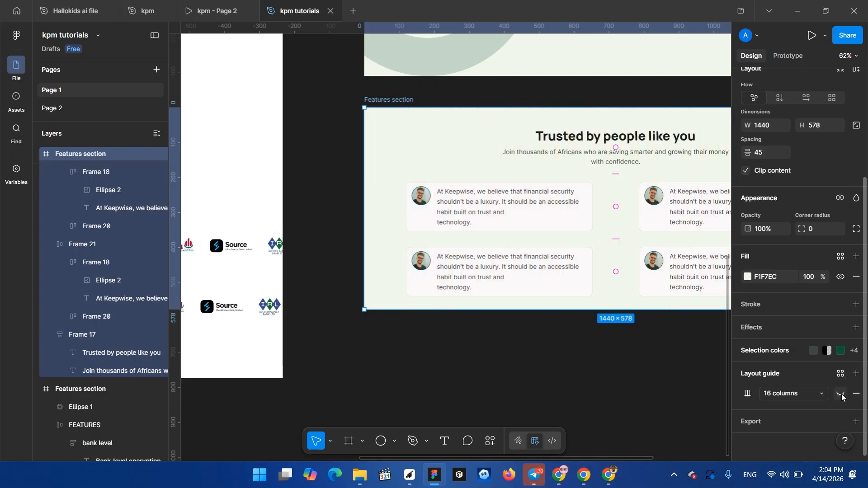
- Try again to paste the Keepwise savings quote over the lower-left card's text with the layout guide hidden
double_click(464, 274)
double_click(464, 274)
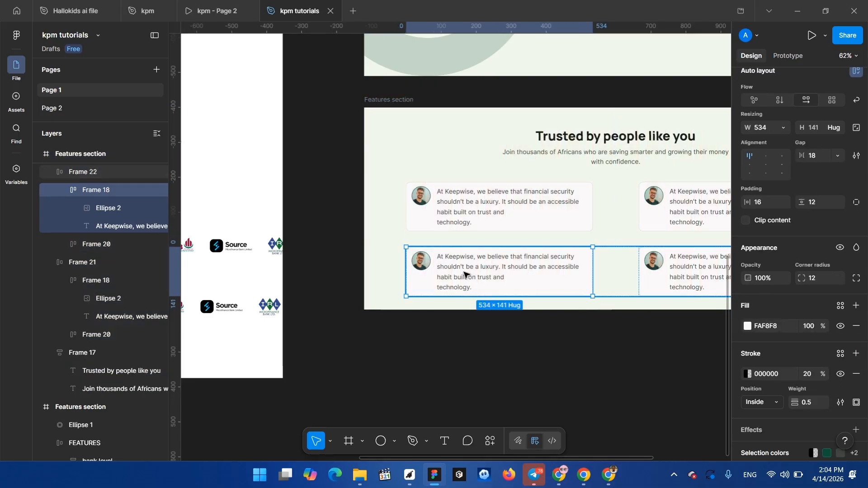
double_click(464, 274)
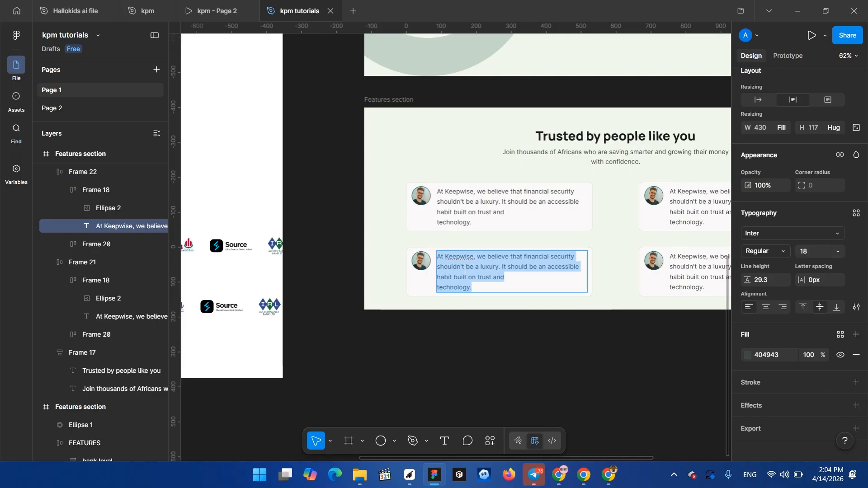
key("ctrl+v")
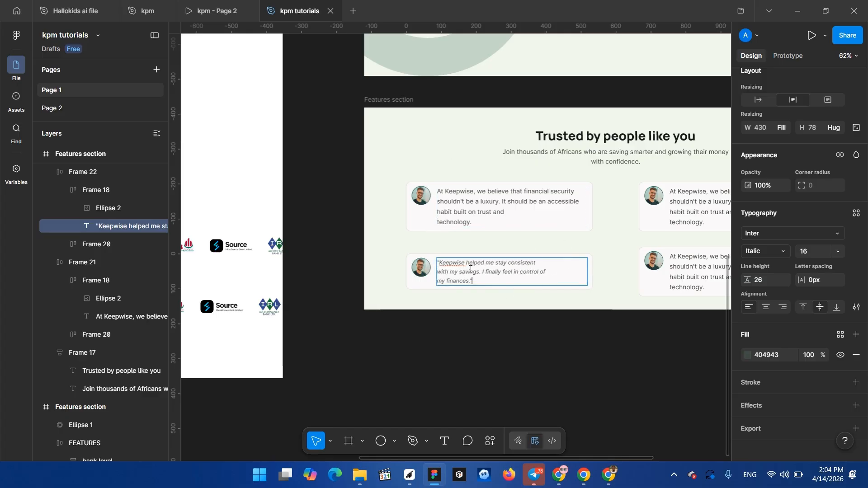
key("ctrl+z")
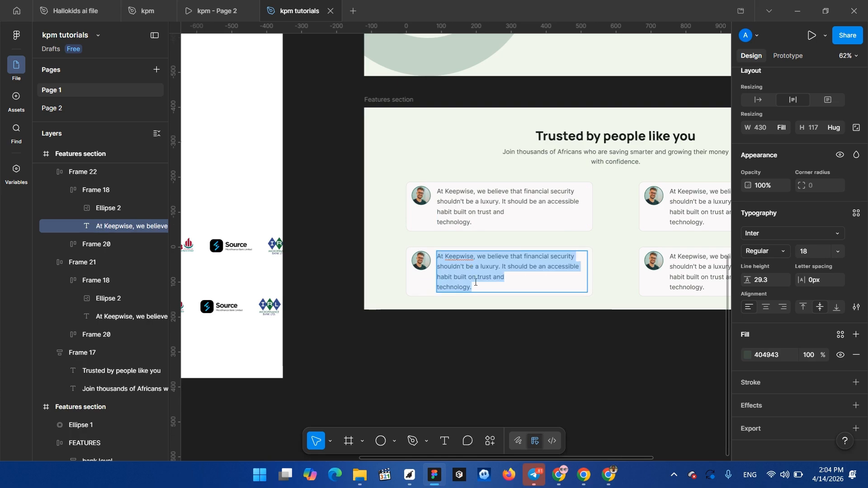
key("Escape")
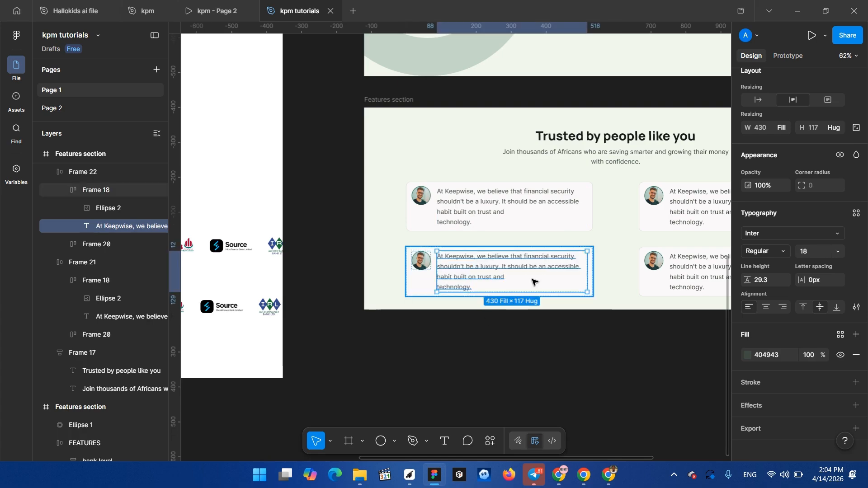
- Change the lower-left testimonial card's vertical resizing from hugging its contents to a fixed height of 141
key("Escape")
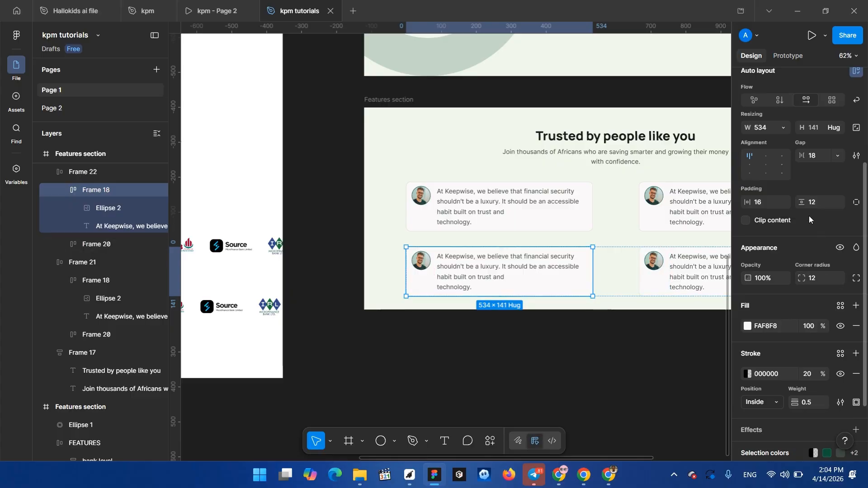
scroll(818, 267, "up", 3)
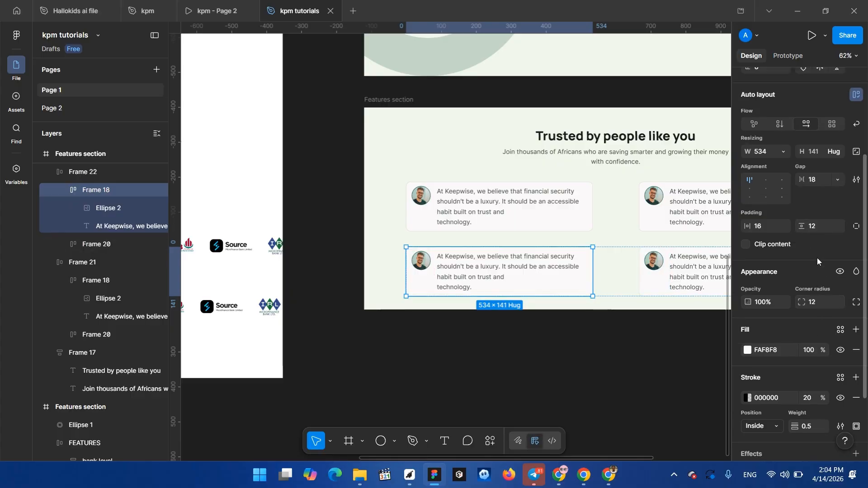
left_click(836, 241)
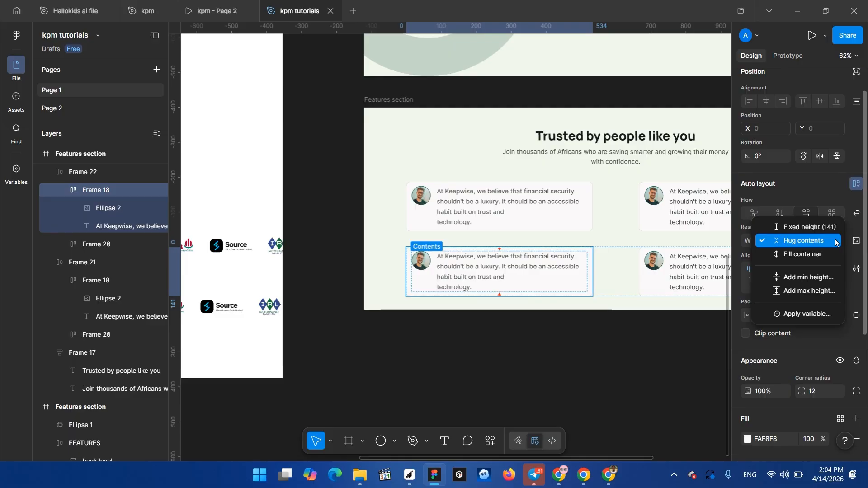
left_click(791, 228)
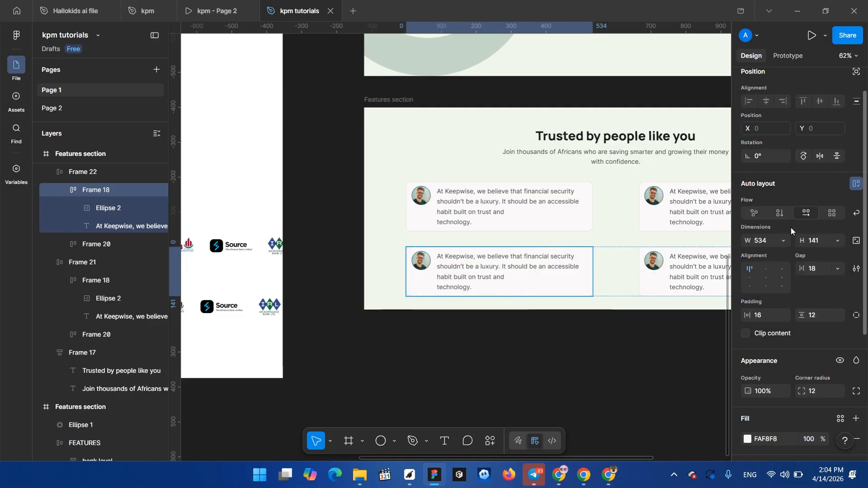
- Replace the lower-left card's text with "Keepwise helped me stay consistent with my savings. I finally feel in control of my finances."
double_click(473, 272)
double_click(473, 271)
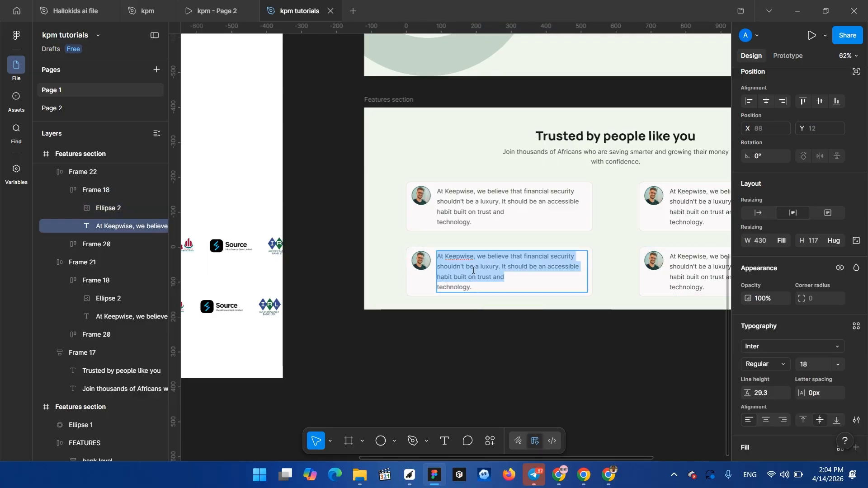
key("ctrl+a")
type("\"Keepwise helped me stay consistent with my savings. I finally feel in control of my finances.\"")
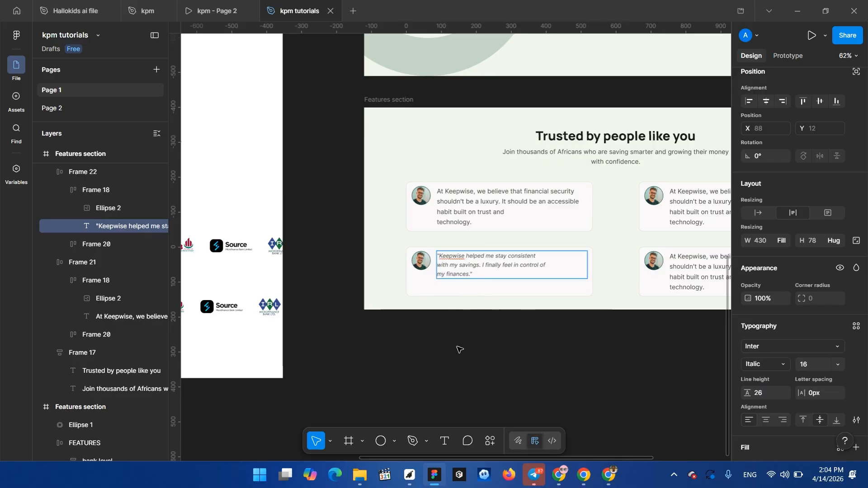
key("Escape")
left_click(488, 352)
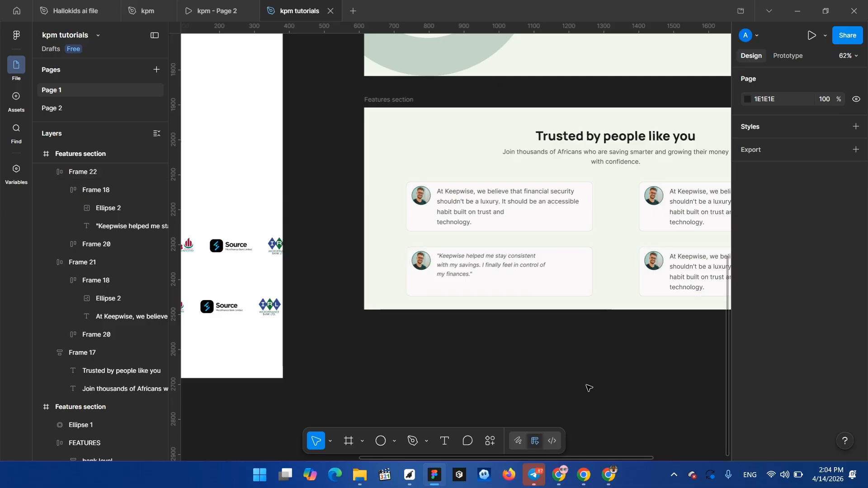
- Copy the full quote "The investment options are great. My money is actually growing while I save." from the Materials frame
scroll(538, 298, "down", 5)
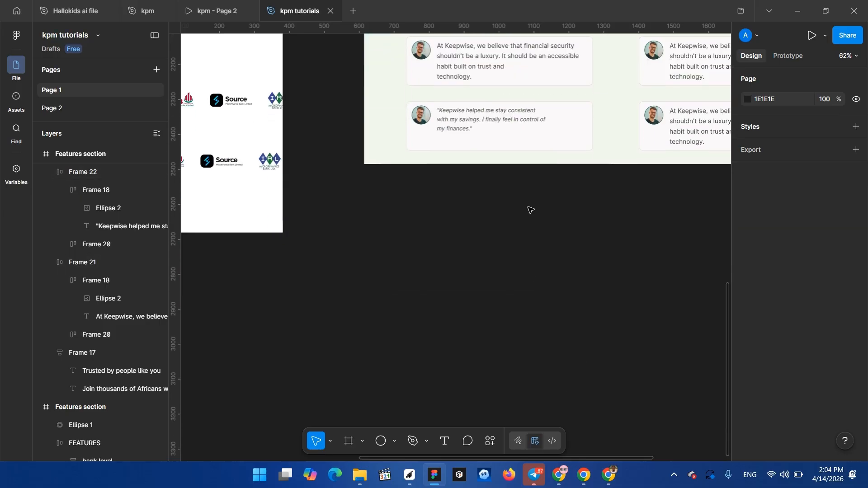
scroll(458, 125, "right", 2)
scroll(246, 128, "left", 8)
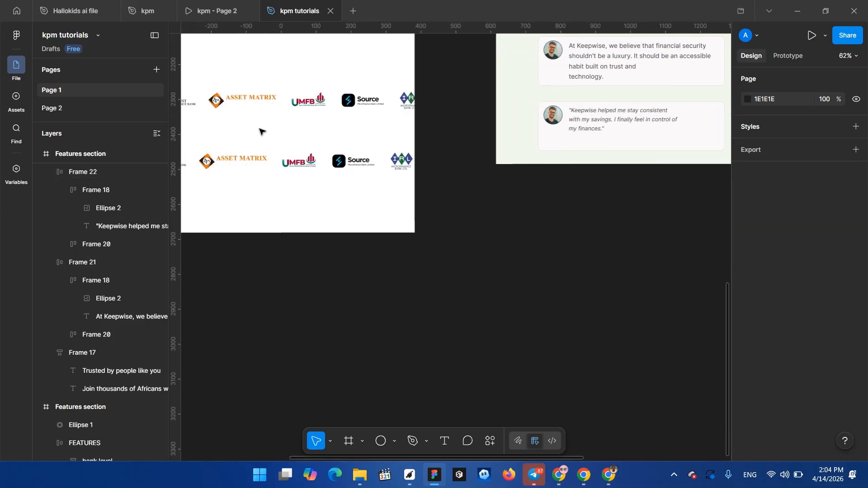
scroll(260, 130, "up", 7)
scroll(255, 187, "left", 1)
scroll(262, 189, "up", 1)
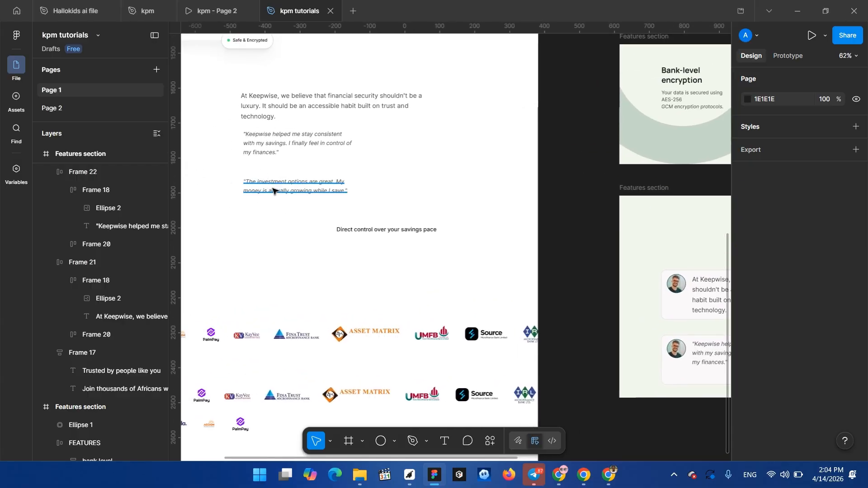
left_click(273, 190)
double_click(273, 189)
key("ctrl+c")
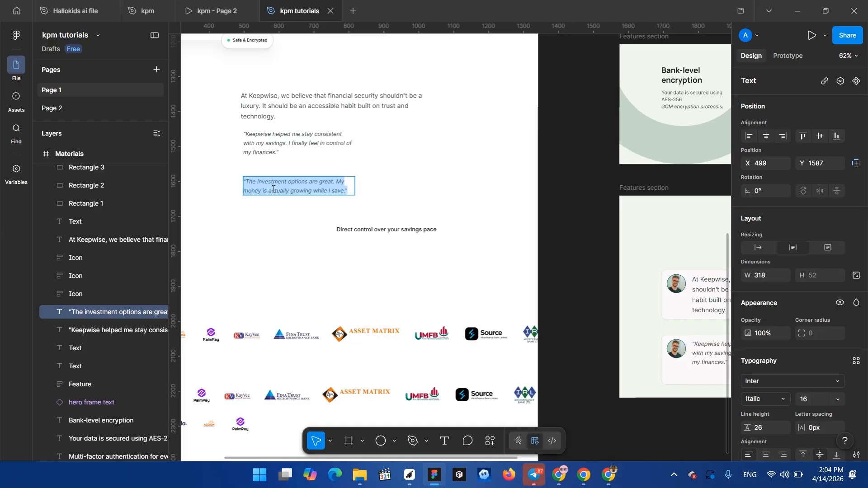
- Try to replace the placeholder text in the lower-right testimonial card with the copied investment options quote
scroll(276, 182, "right", 14)
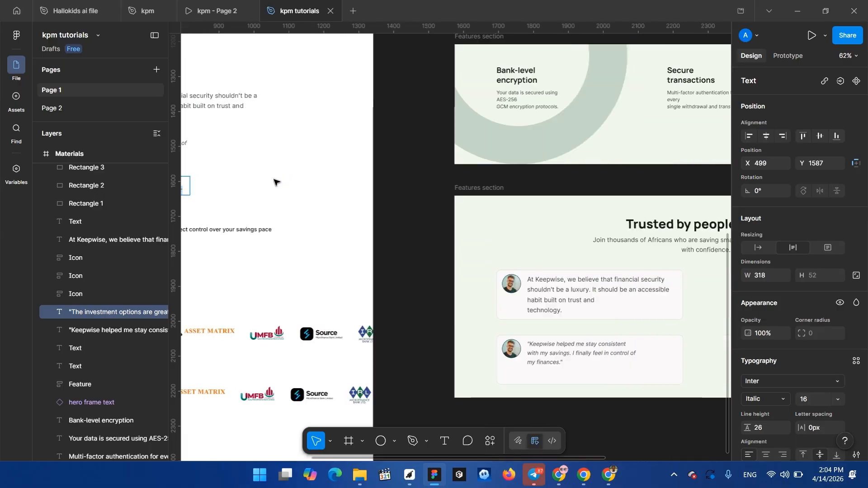
left_click(472, 352)
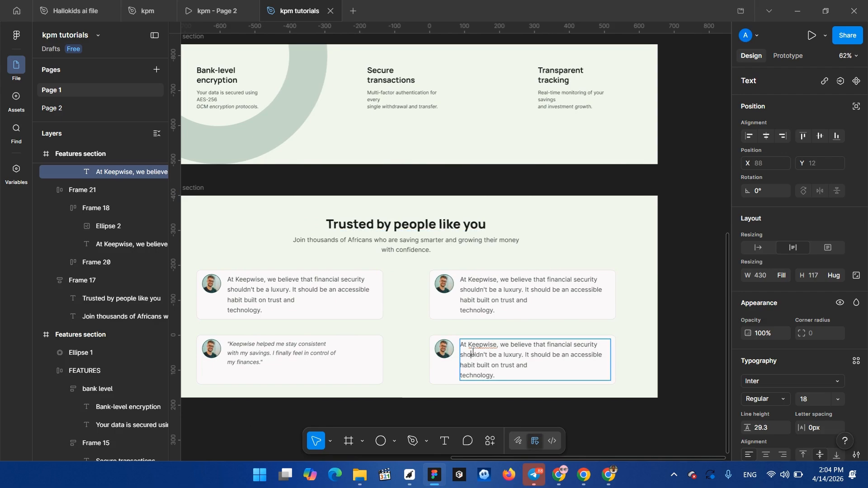
double_click(473, 351)
key("ctrl+v")
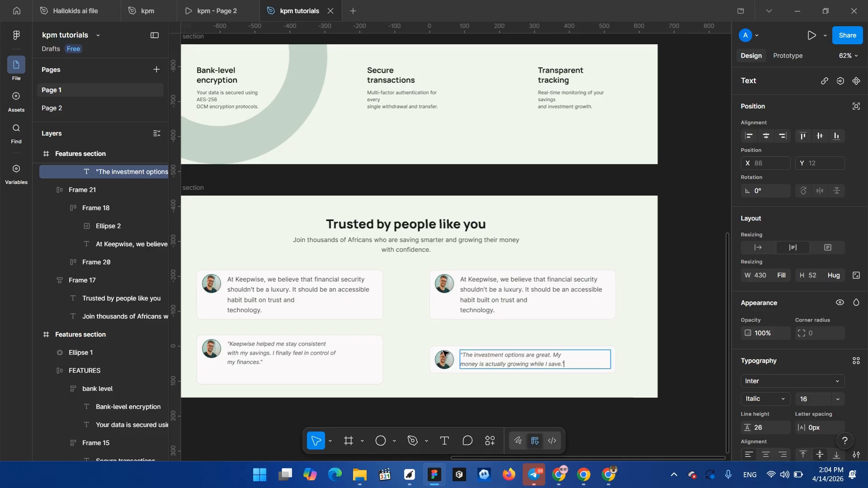
key("ctrl+z")
key("Escape")
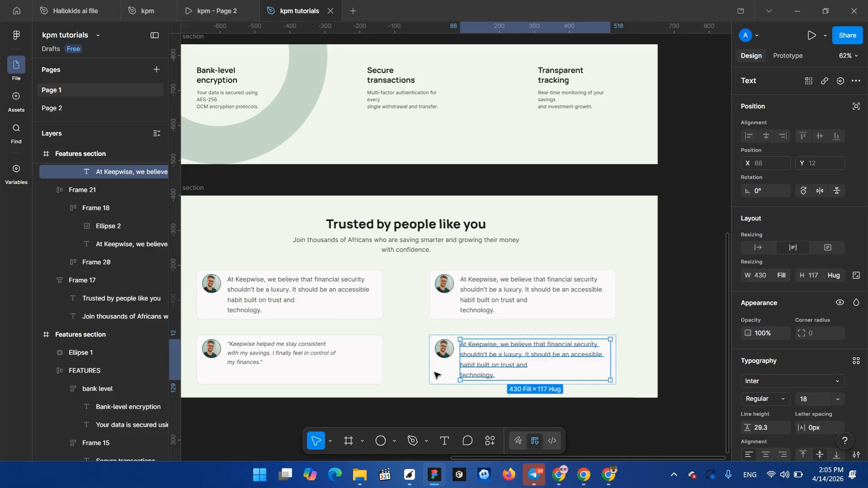
- Set the lower-right testimonial card to a fixed height of 141 instead of hugging its contents
key("Escape")
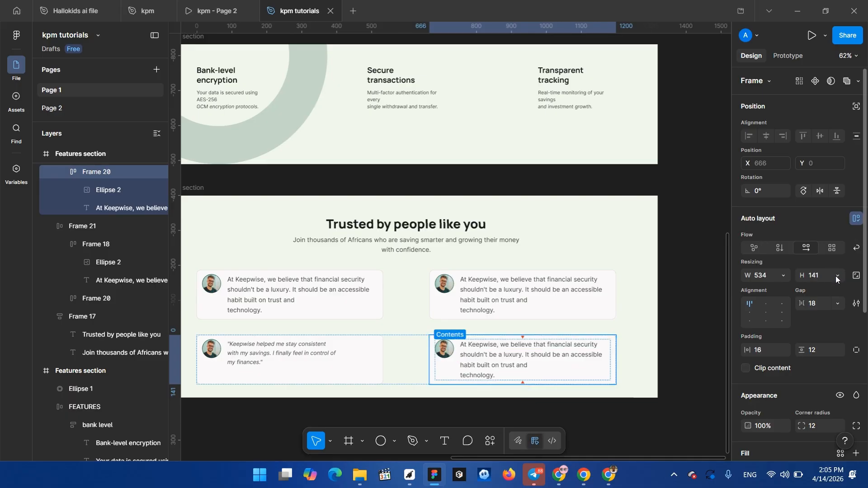
left_click(836, 275)
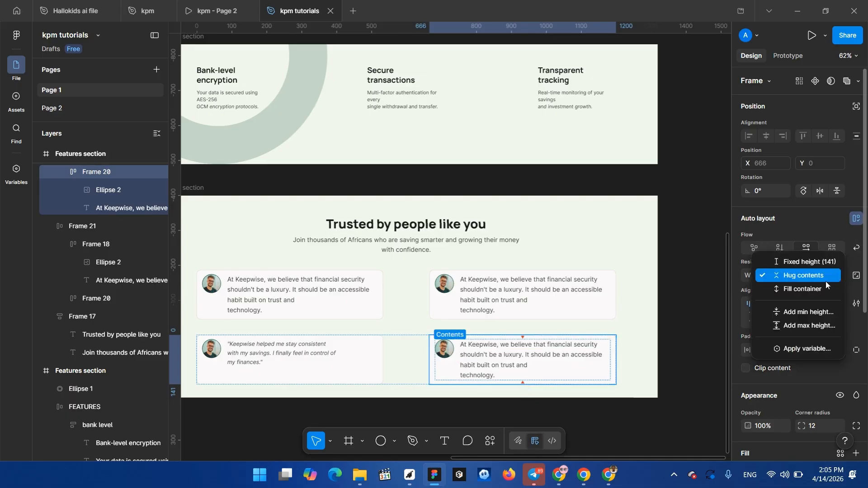
left_click(809, 263)
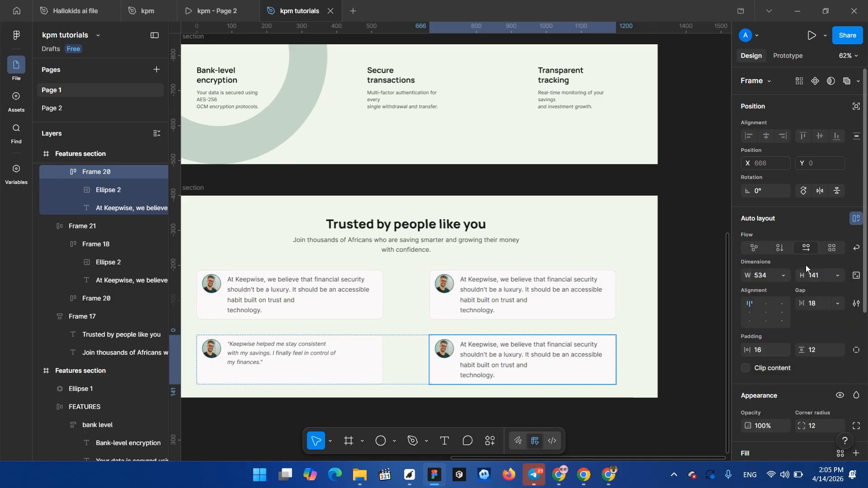
- Replace the lower-right card's text with "The investment options are great. My money is actually growing while I save."
double_click(488, 354)
double_click(488, 354)
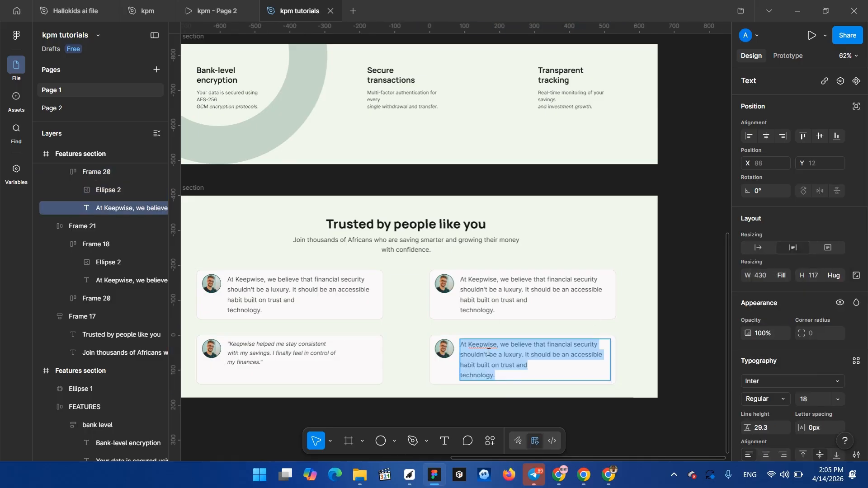
key("ctrl+v")
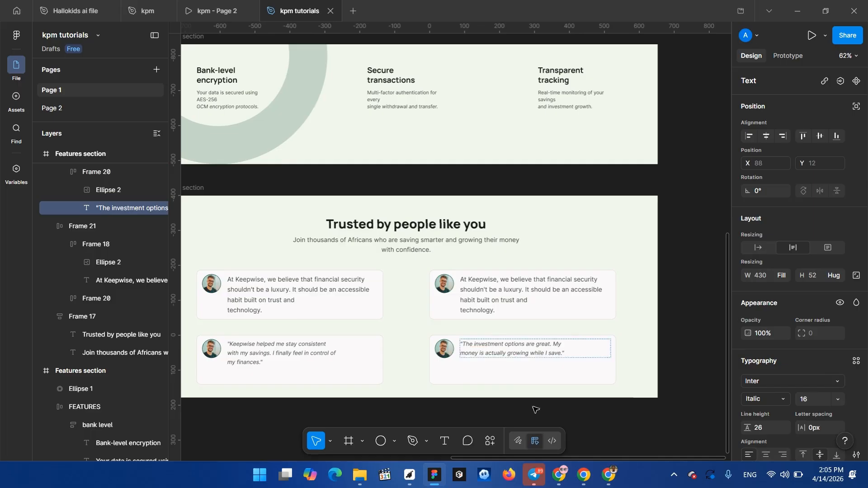
scroll(521, 289, "down", 3)
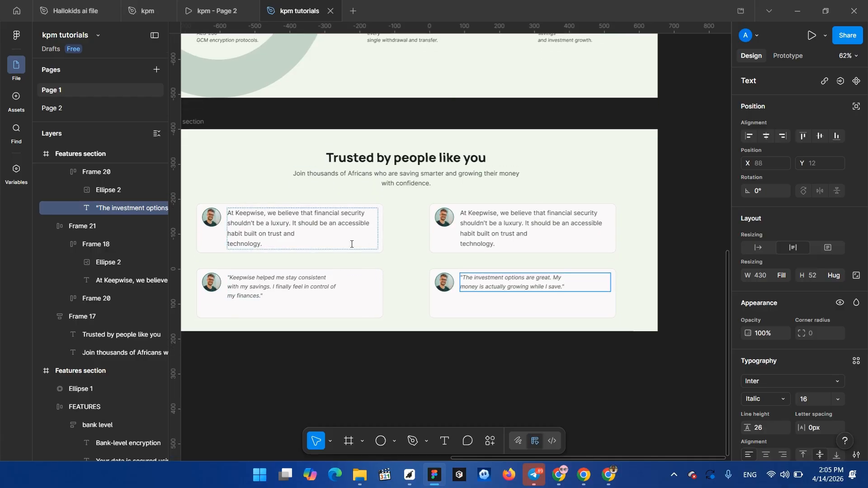
- Combine the upper and lower testimonial card rows into one vertical auto layout frame
left_click(340, 287)
scroll(303, 202, "down", 1)
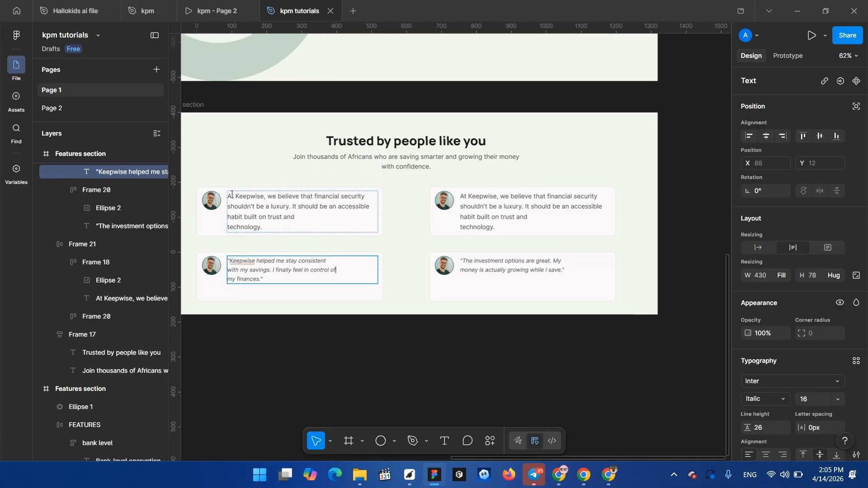
key("Escape")
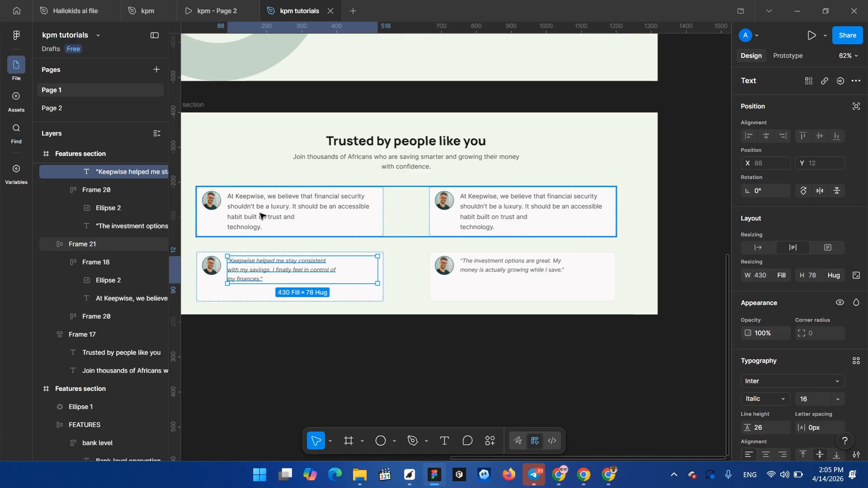
left_click(413, 270)
left_click(346, 213)
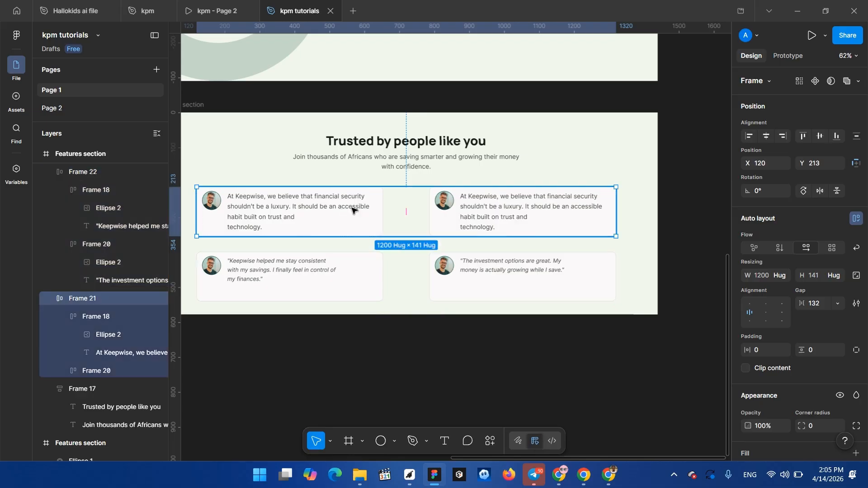
left_click(402, 284, "shift")
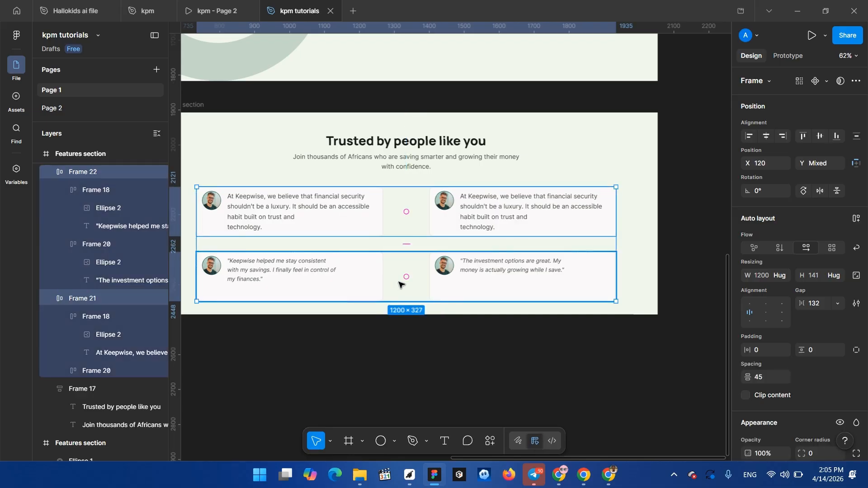
key("shift+a")
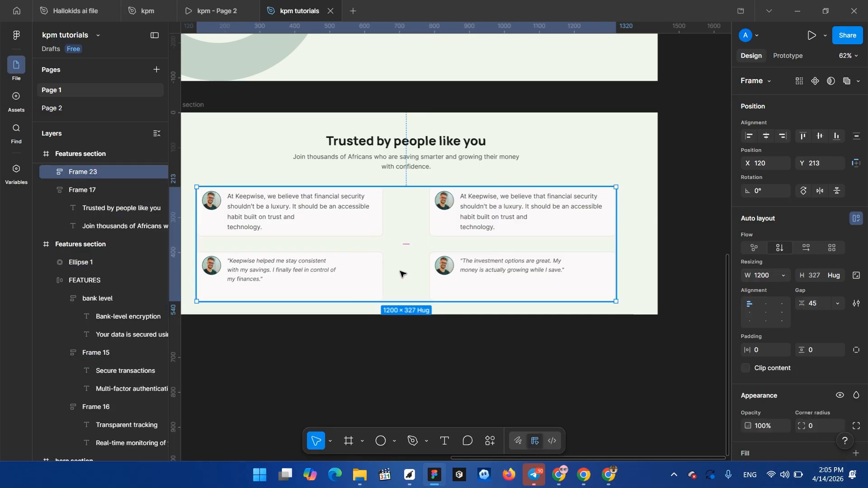
- Rename the new frame holding both card rows as "Testimonials"
double_click(95, 171)
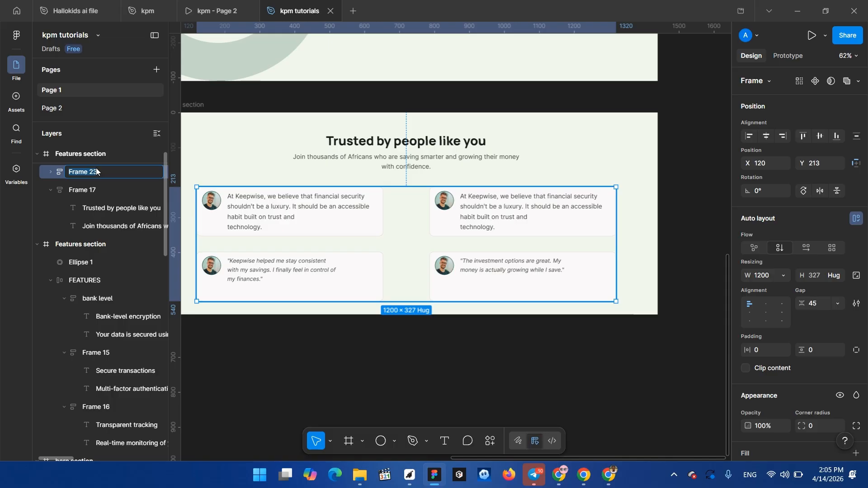
type("Testimonials")
key("Return")
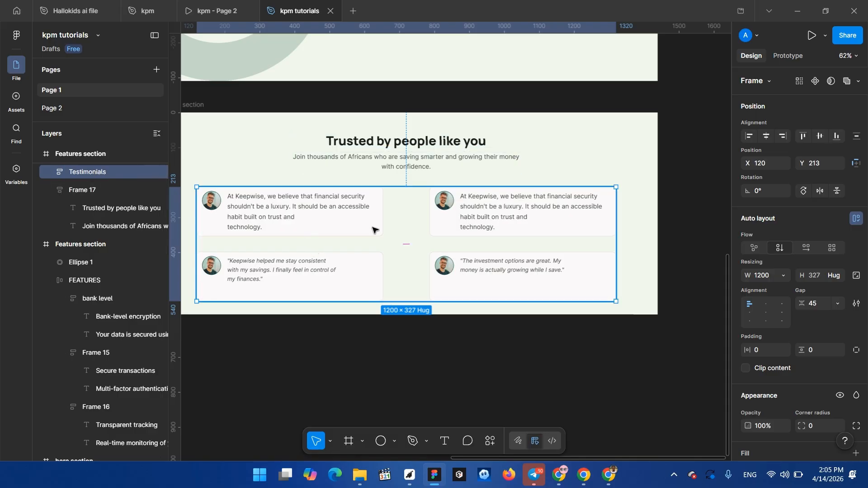
- Set the vertical gap between the two rows of the Testimonials frame to 22
left_click(407, 244)
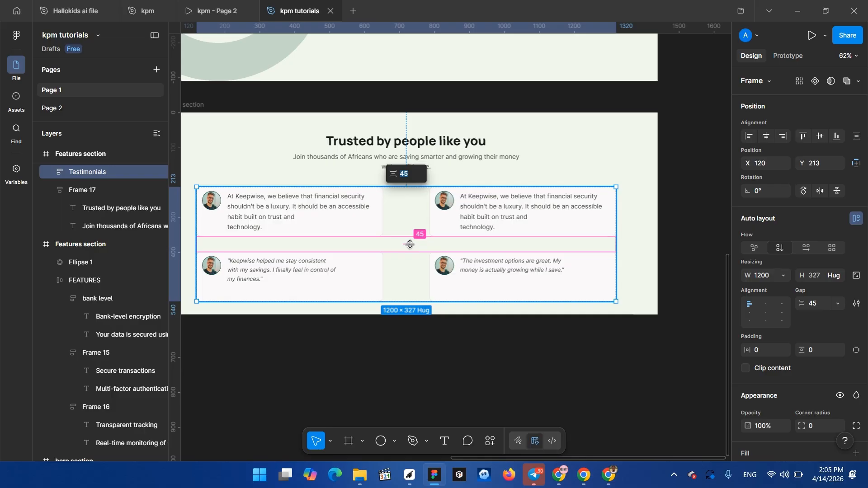
left_click(820, 304)
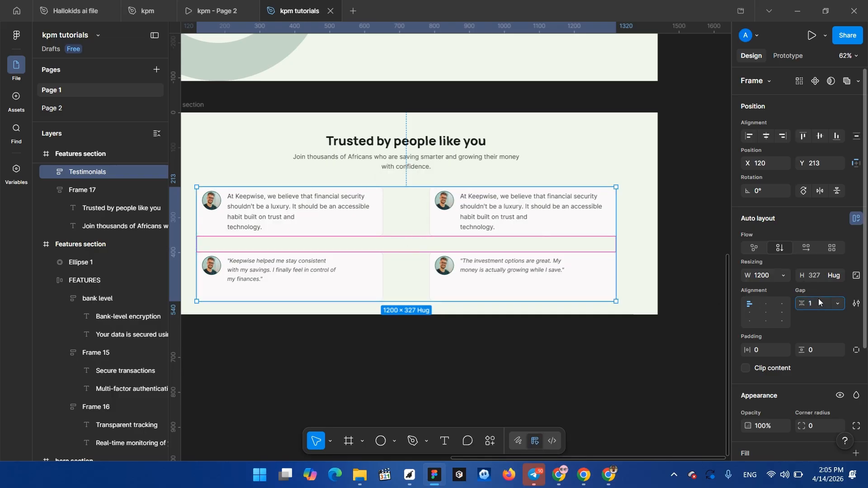
type("16")
left_click(818, 322)
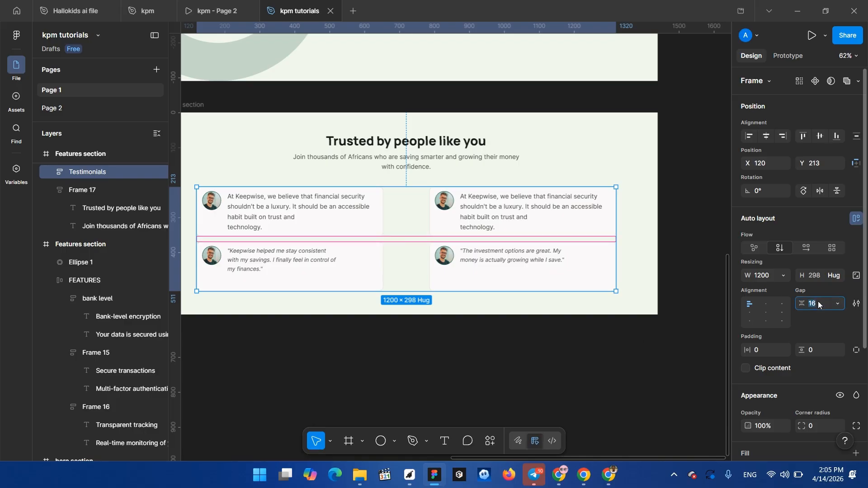
left_click(814, 316)
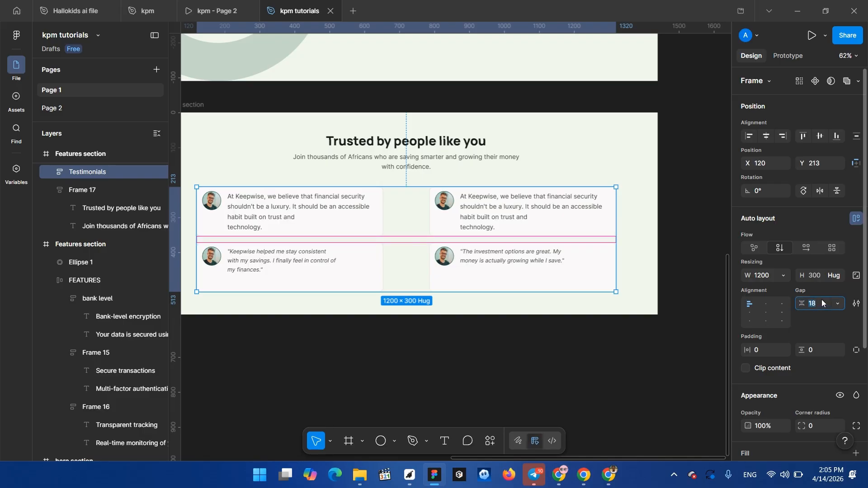
left_click(818, 316)
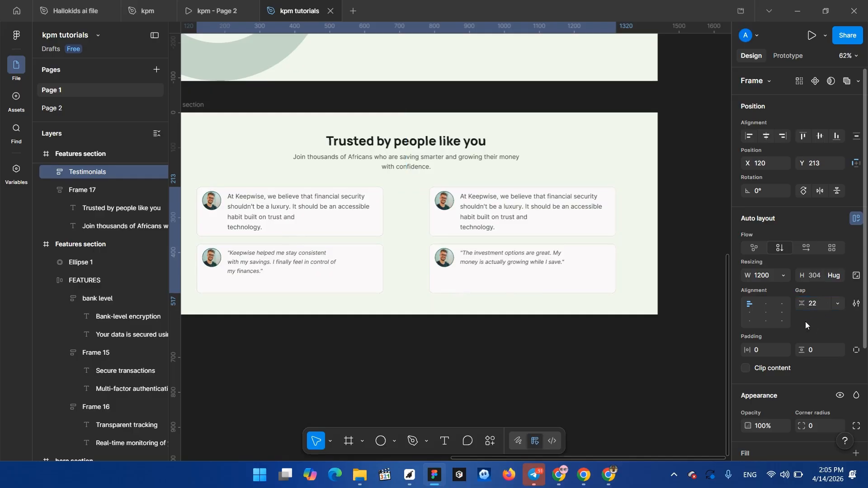
left_click(510, 355)
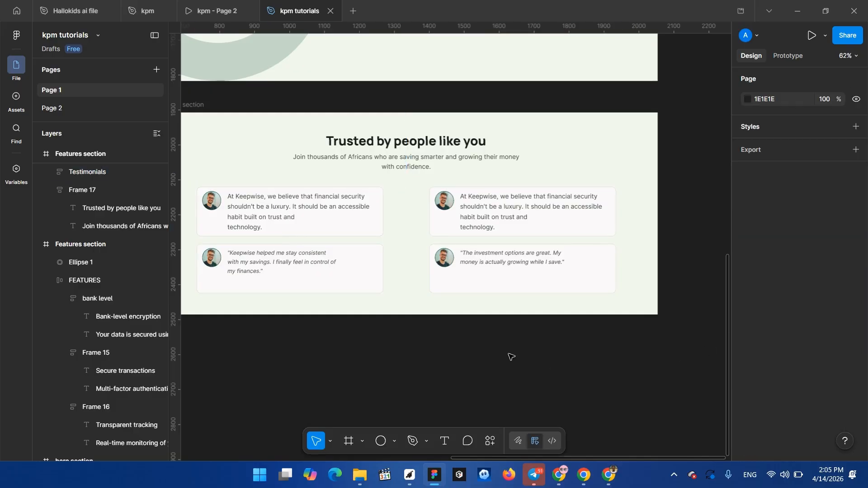
scroll(335, 226, "up", 9)
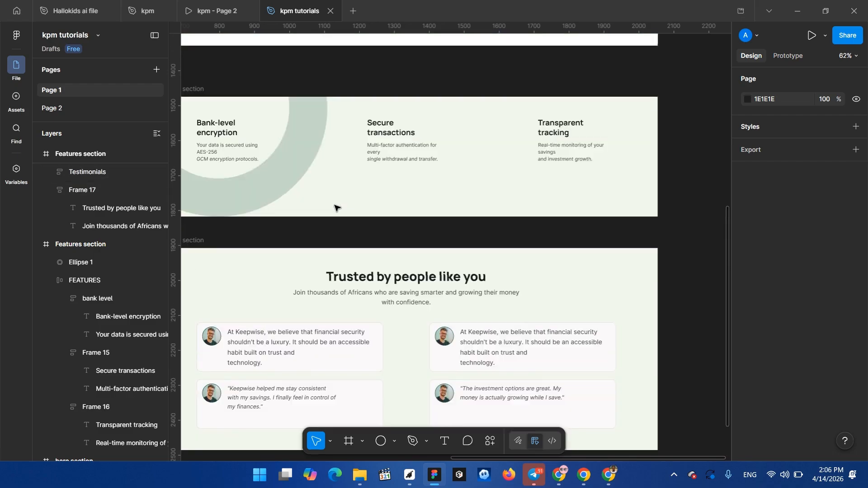
scroll(334, 201, "down", 5)
scroll(275, 194, "down", 3)
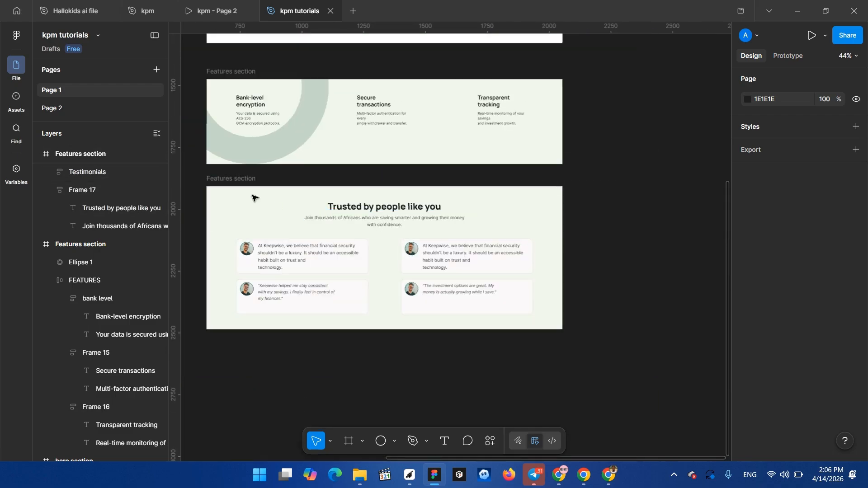
scroll(266, 174, "up", 5)
scroll(269, 175, "down", 6)
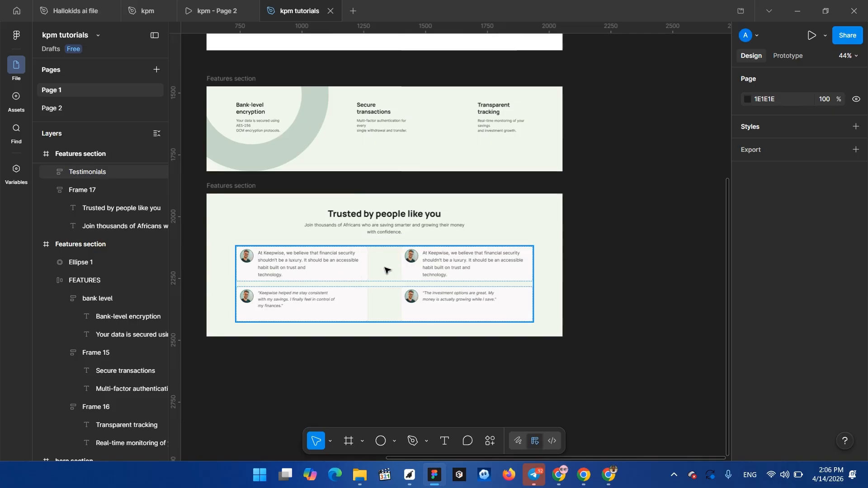
- Select the avatar ellipse in the upper-right testimonial card and open the Unsplash plugin for it
scroll(249, 260, "up", 5)
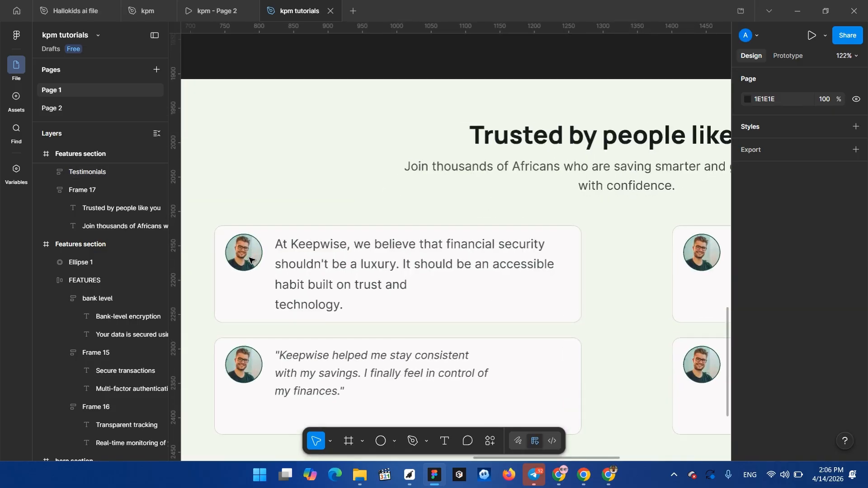
left_click(248, 260)
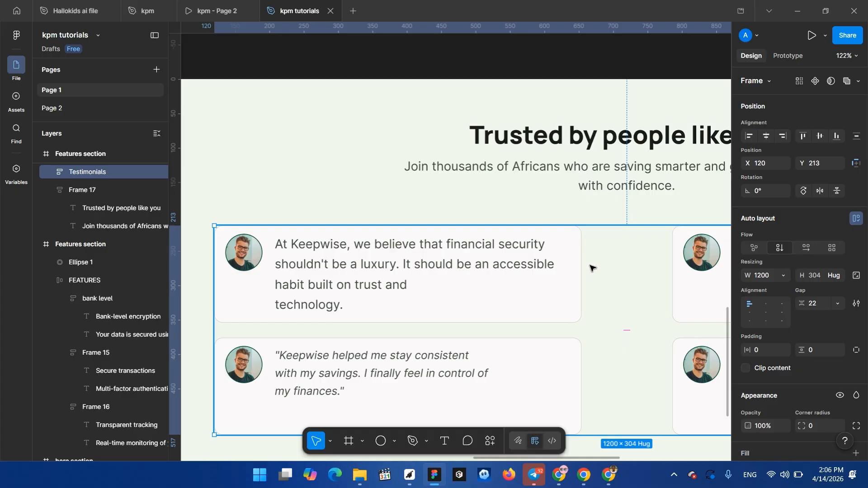
scroll(591, 267, "right", 3)
double_click(566, 258)
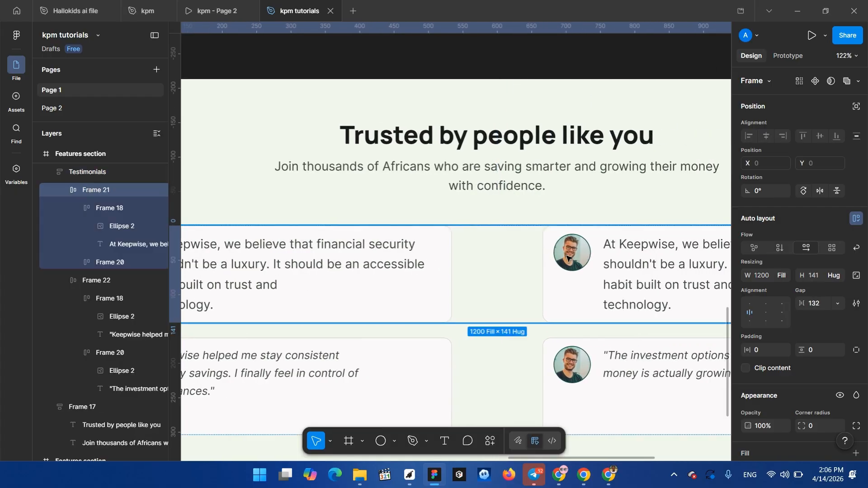
double_click(566, 259)
double_click(567, 258)
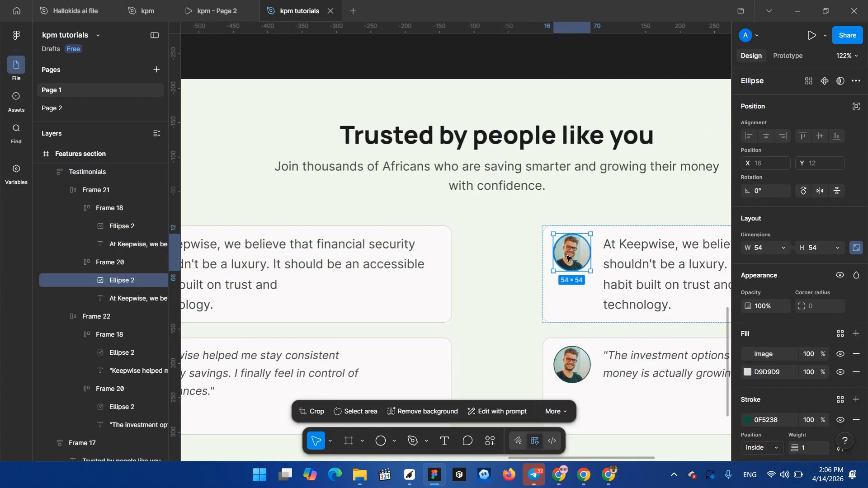
double_click(567, 259)
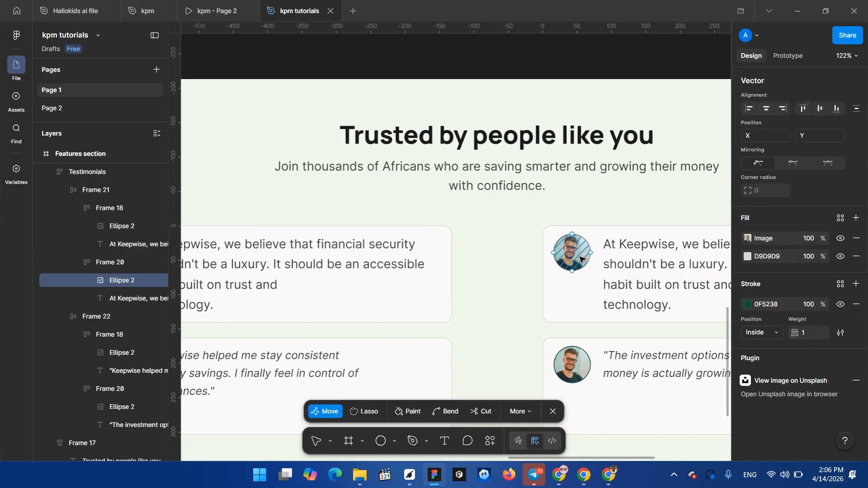
key("Escape")
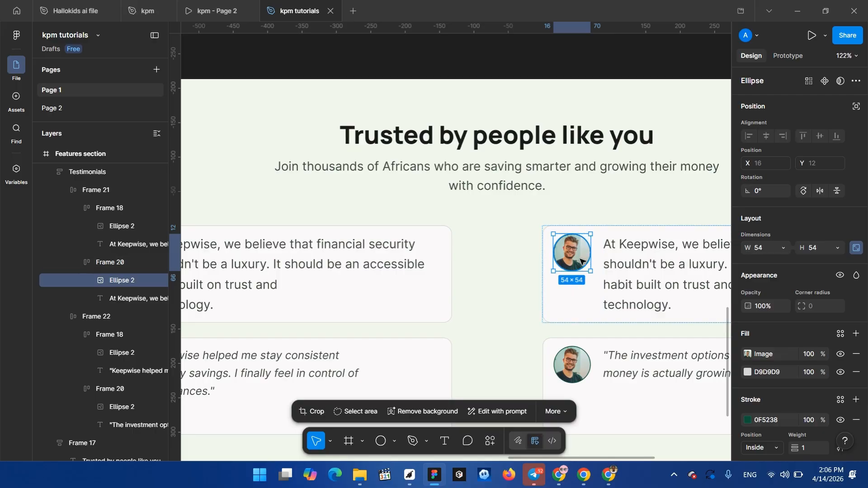
left_click(492, 441)
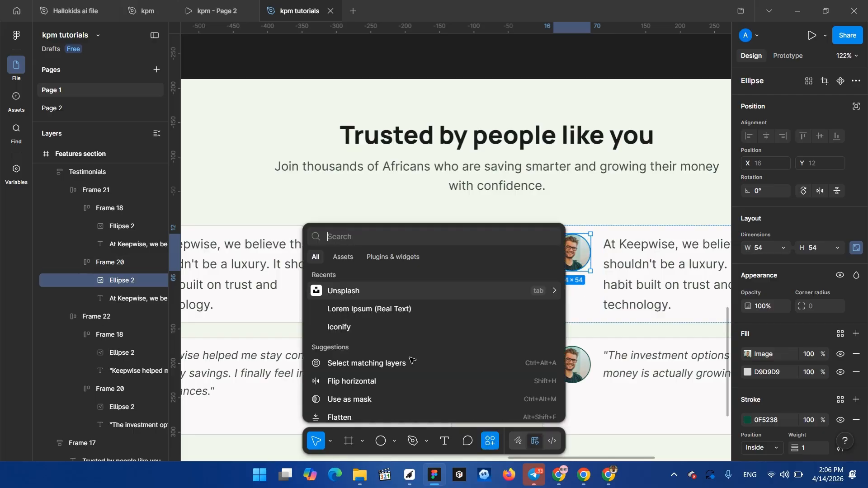
key("Escape")
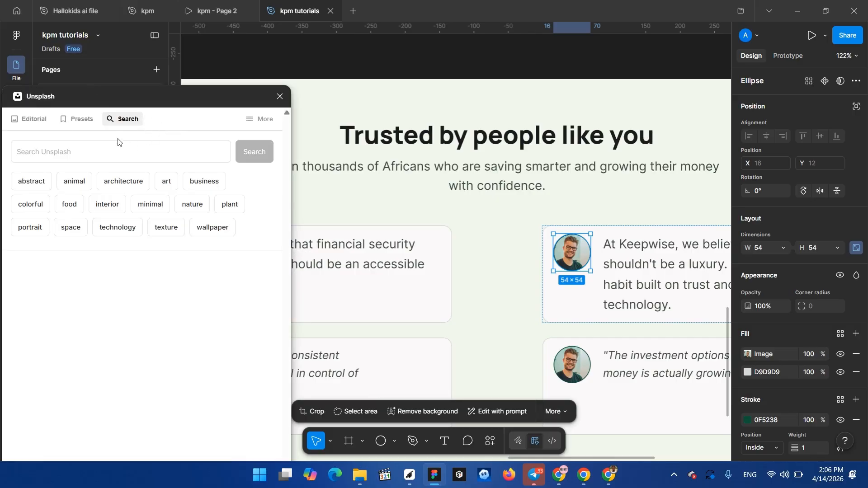
- Search Unsplash for "female" and fill the upper-right card's avatar with the photo of the woman in a sheer black top
left_click(87, 151)
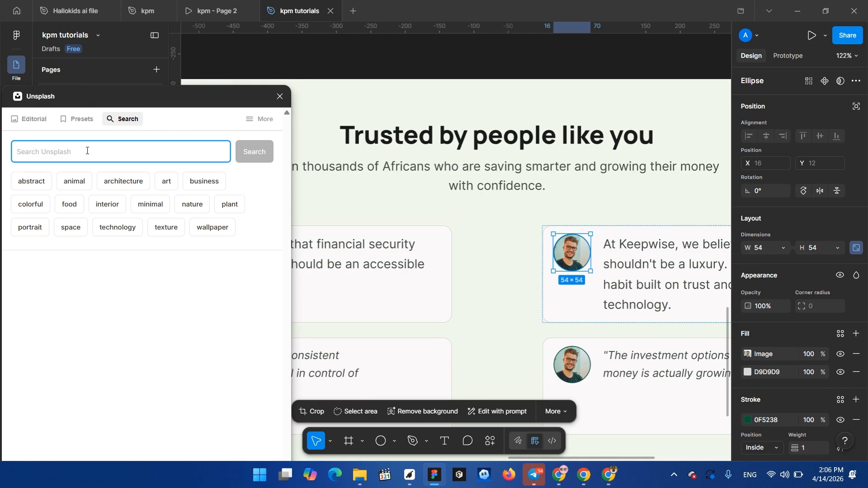
type("female")
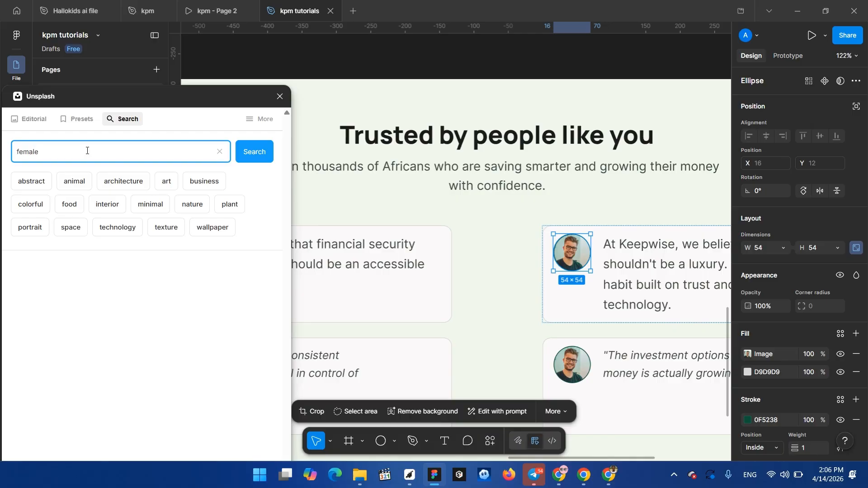
key("Return")
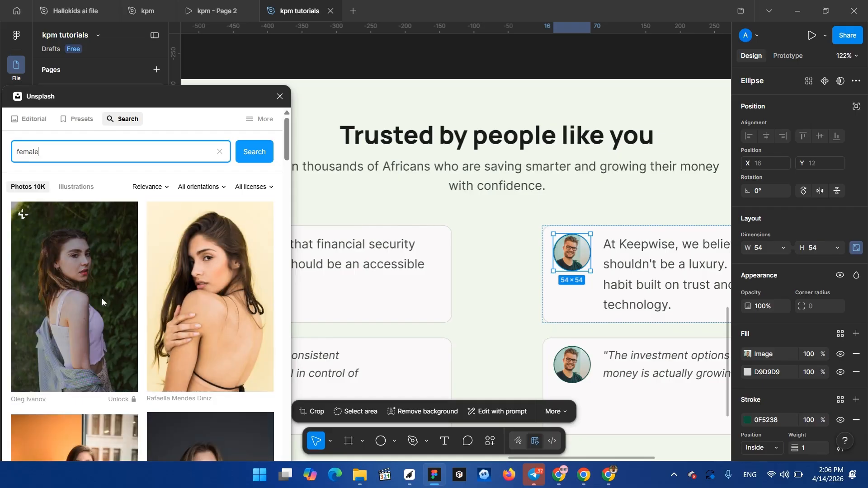
scroll(102, 299, "down", 3)
scroll(104, 323, "down", 3)
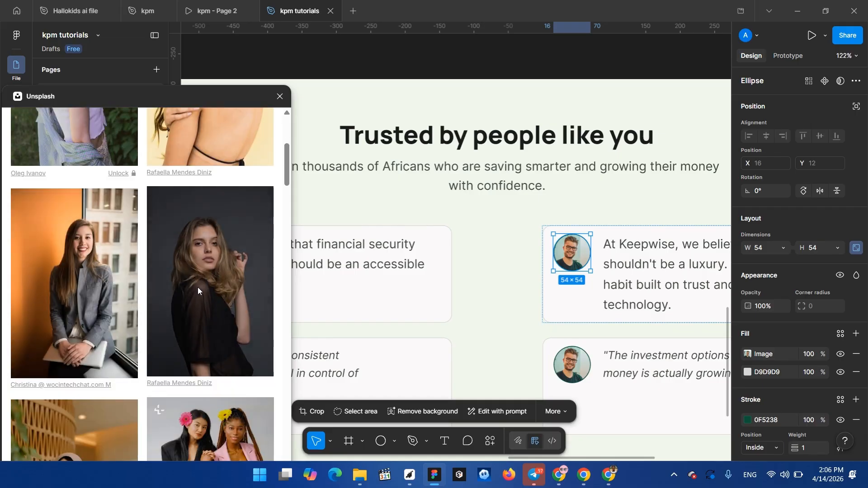
left_click(197, 287)
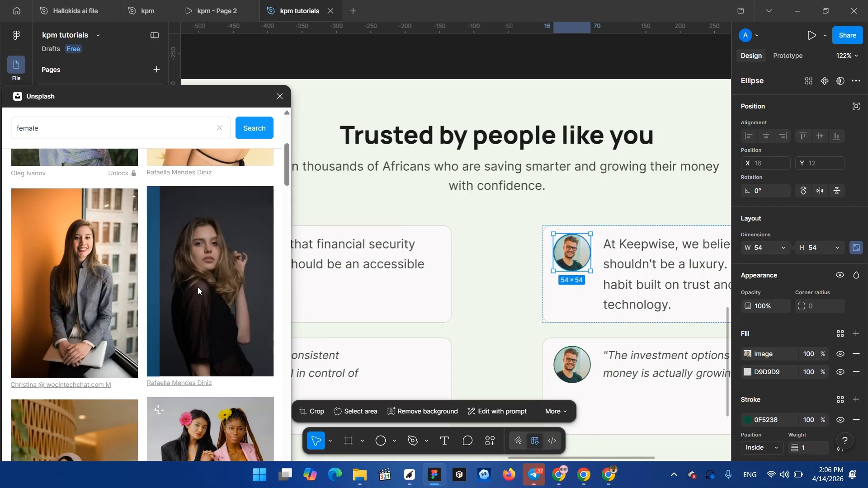
- Fill the lower-right card's avatar with the Unsplash photo of the woman in a headscarf holding a dark notebook
left_click(575, 361)
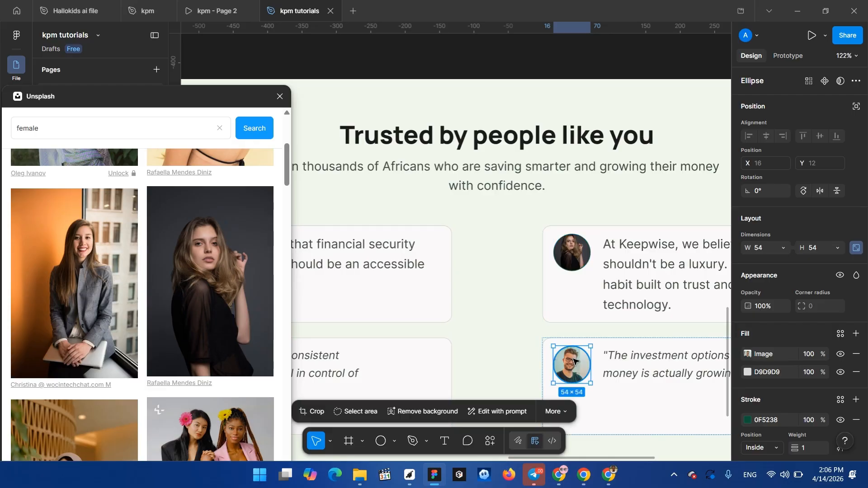
scroll(169, 338, "down", 6)
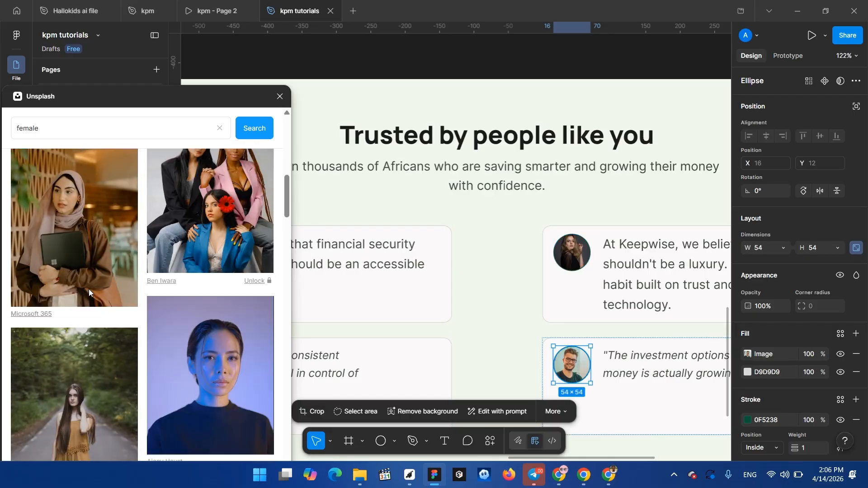
left_click(74, 265)
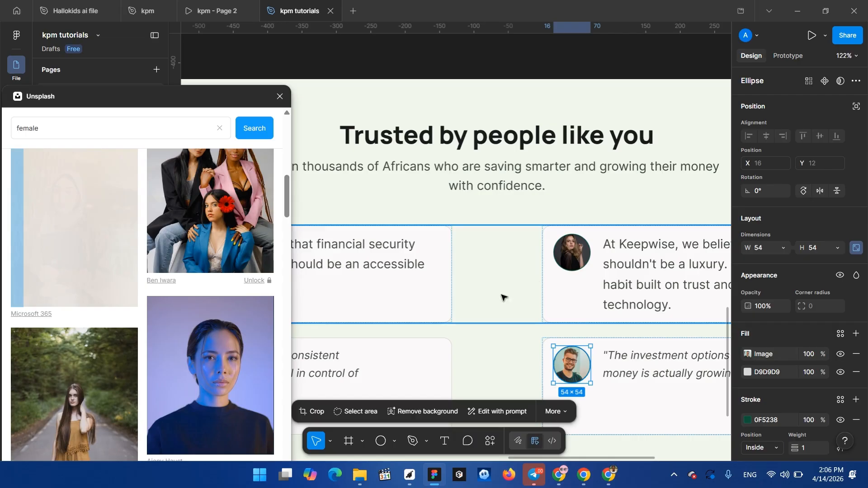
- Fill the lower-left testimonial card's avatar with the Unsplash photo of the woman in a dark top against a blue-purple background
scroll(461, 291, "left", 1)
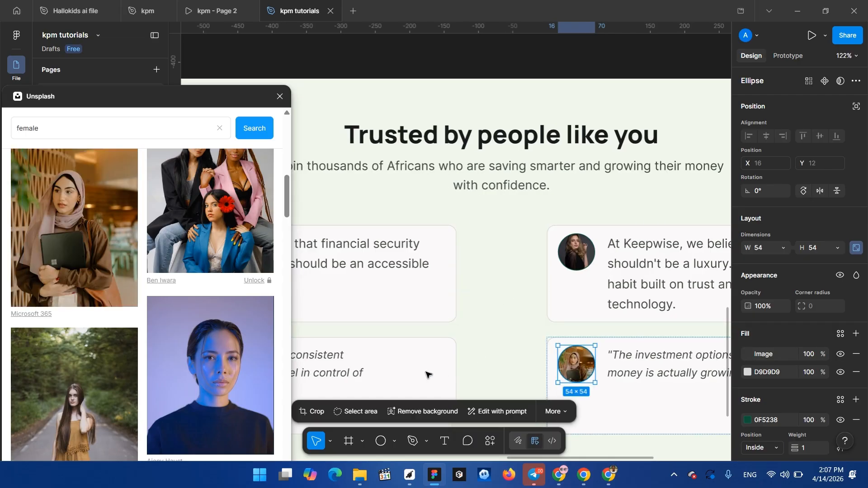
scroll(427, 375, "left", 6)
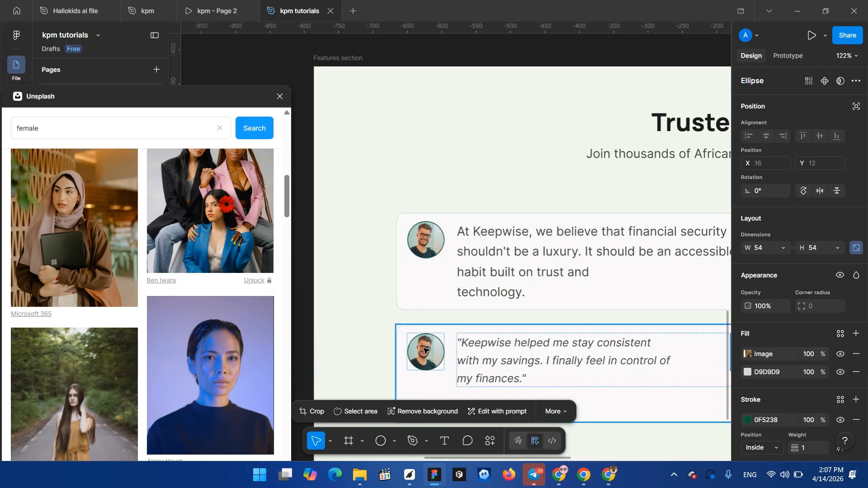
left_click(424, 351)
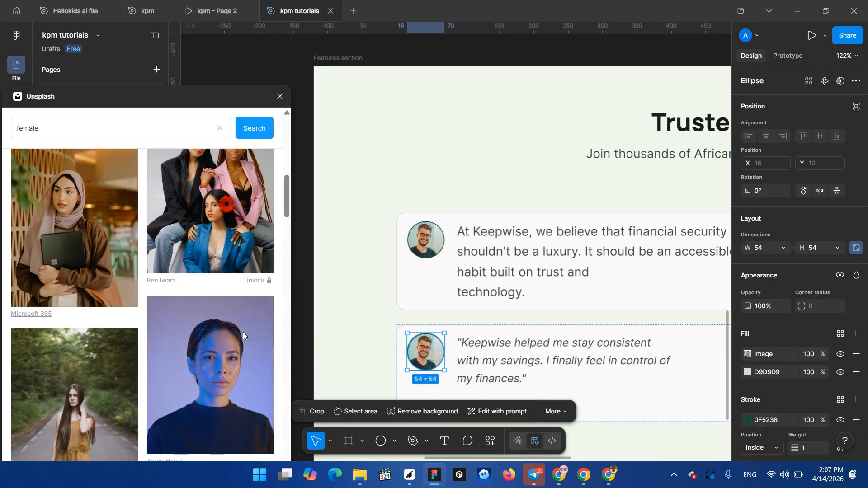
scroll(190, 297, "down", 4)
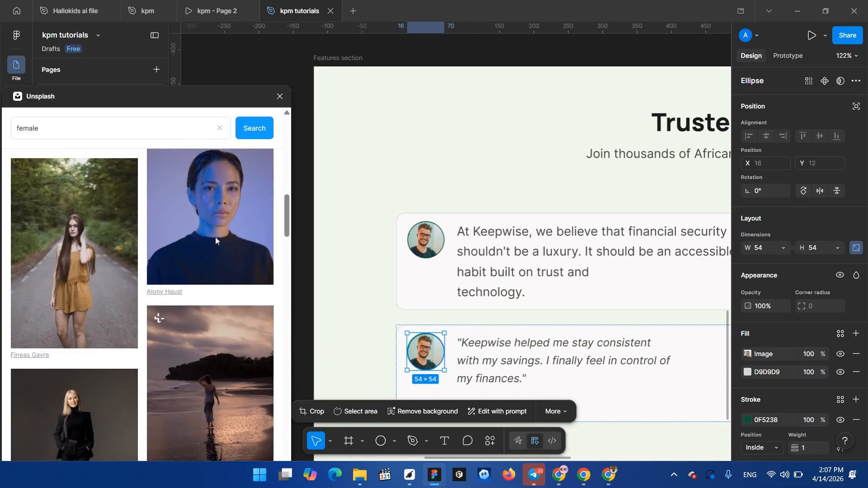
left_click(240, 223)
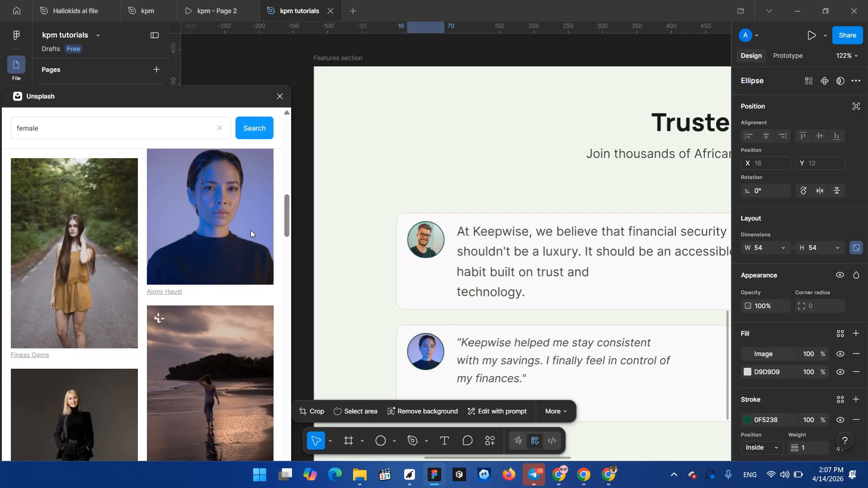
scroll(429, 340, "down", 5)
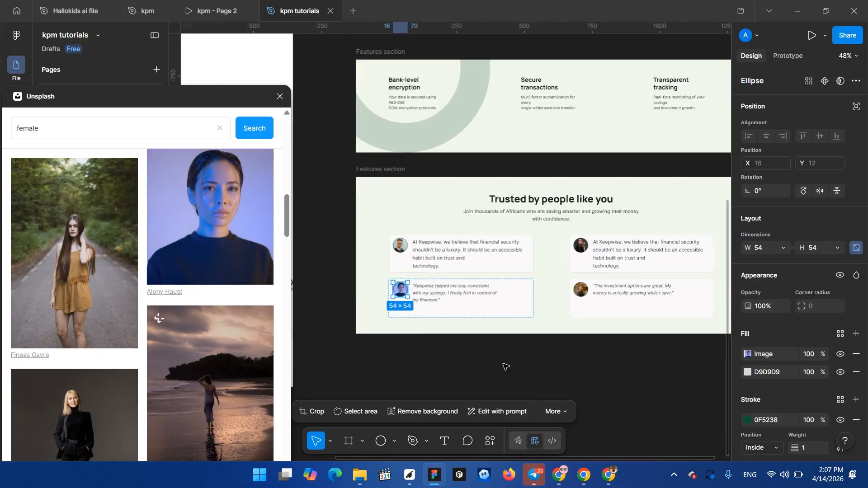
left_click(505, 367)
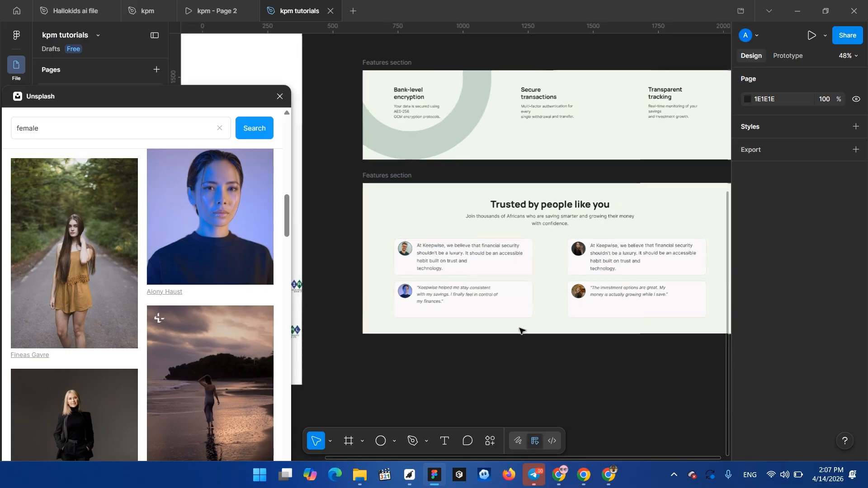
- Close the Unsplash plugin after checking the testimonials section against the hero and features sections
scroll(519, 330, "down", 2)
scroll(455, 145, "up", 4)
scroll(455, 145, "up", 3)
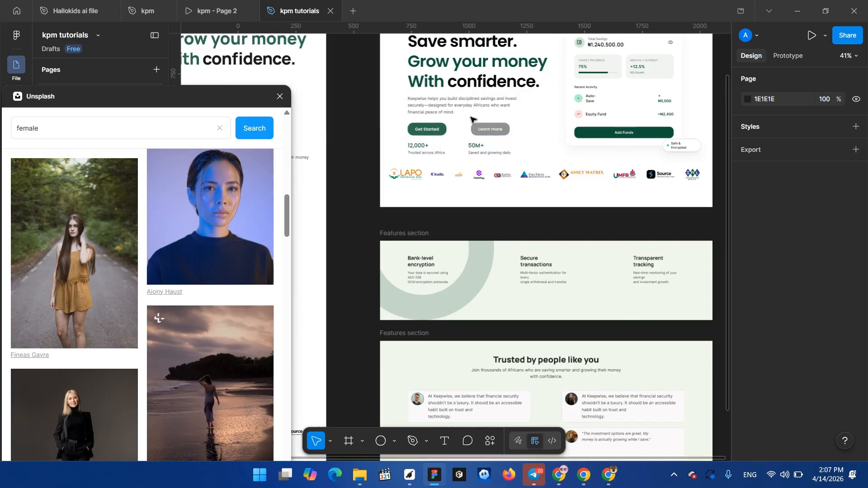
scroll(472, 125, "down", 2)
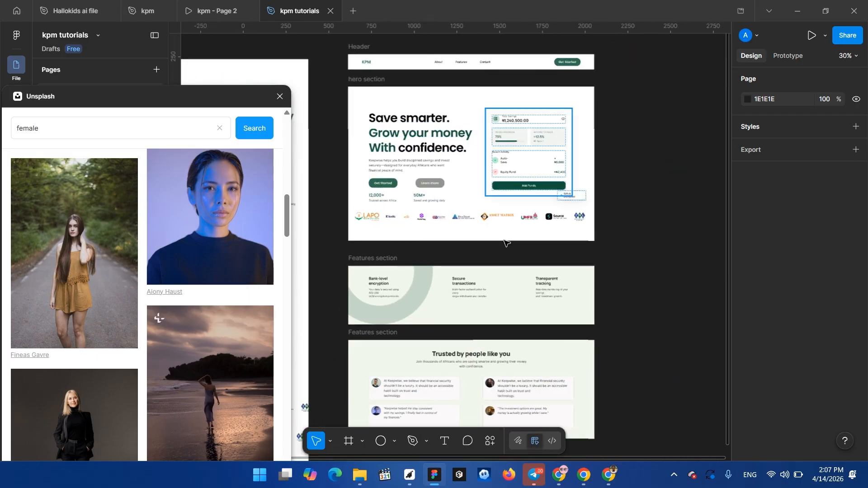
scroll(477, 285, "right", 3)
scroll(476, 285, "down", 3)
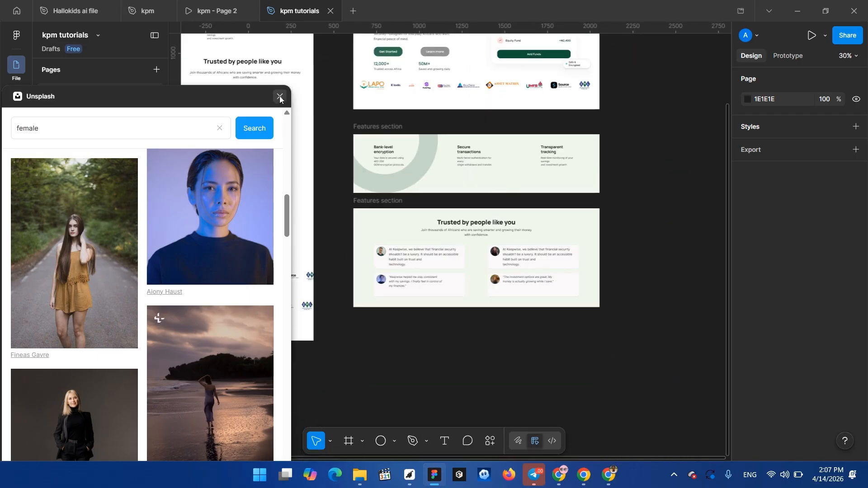
left_click(280, 97)
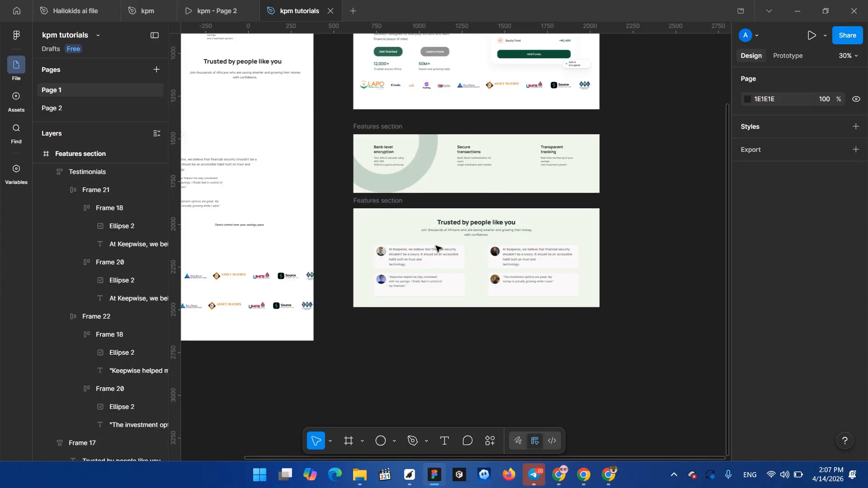
- Wrap the "Trusted by people like you" heading frame and the Testimonials frame together in one auto layout frame
scroll(459, 260, "down", 2, "ctrl")
scroll(462, 260, "up", 4, "ctrl")
scroll(463, 260, "up", 3, "ctrl")
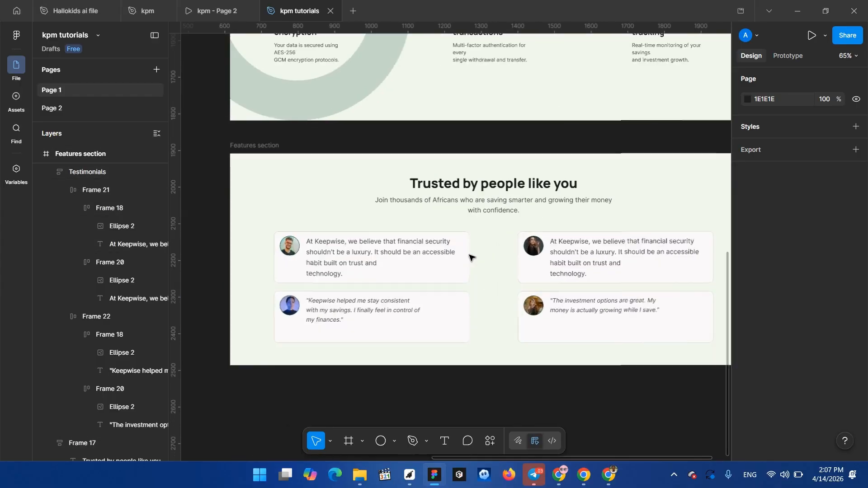
scroll(459, 259, "right", 2)
left_click(414, 266)
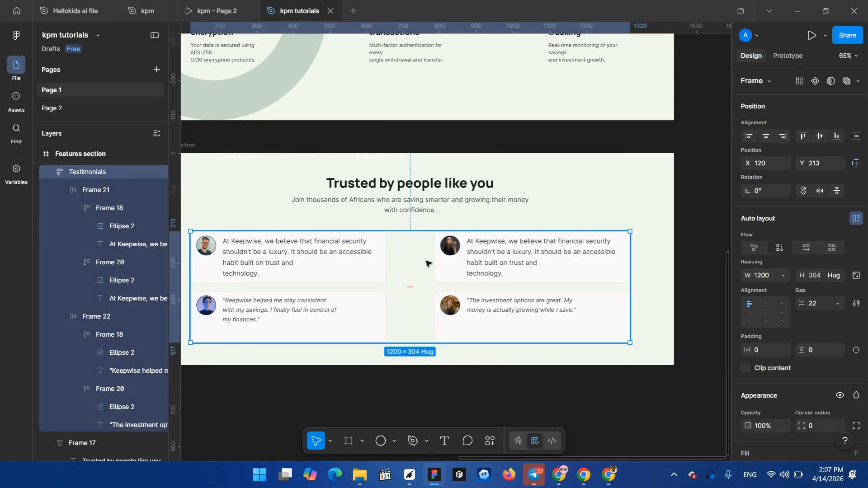
left_click(432, 200, "shift")
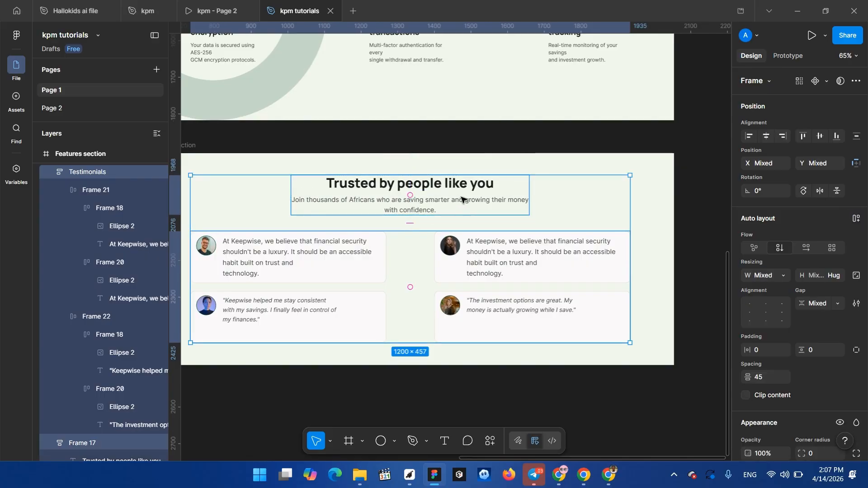
key("shift+a")
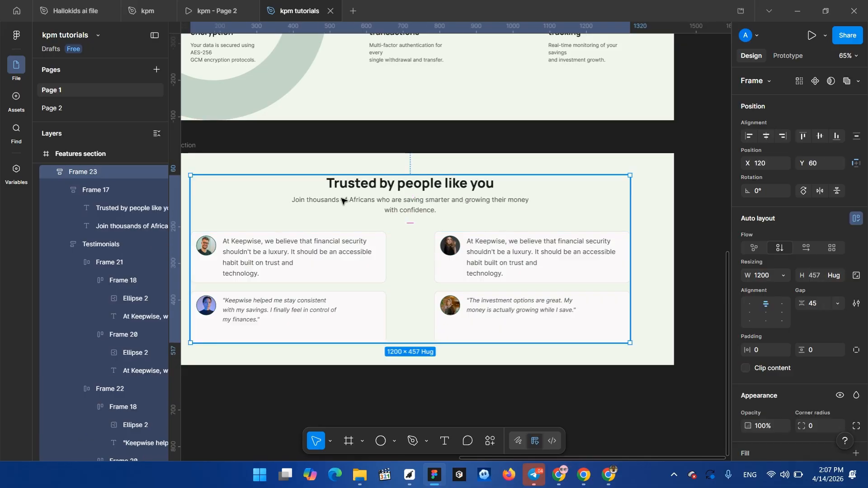
- Set the vertical gap between the heading block and the testimonial cards to 32
left_click(408, 225)
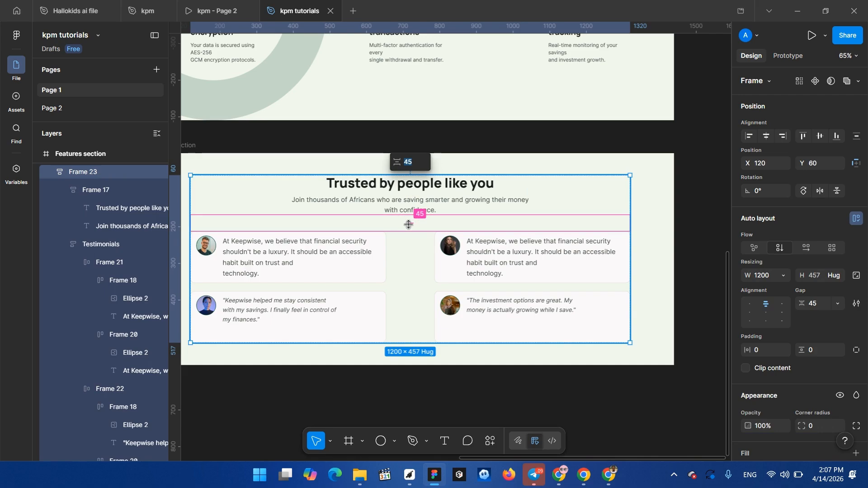
scroll(475, 105, "up", 6)
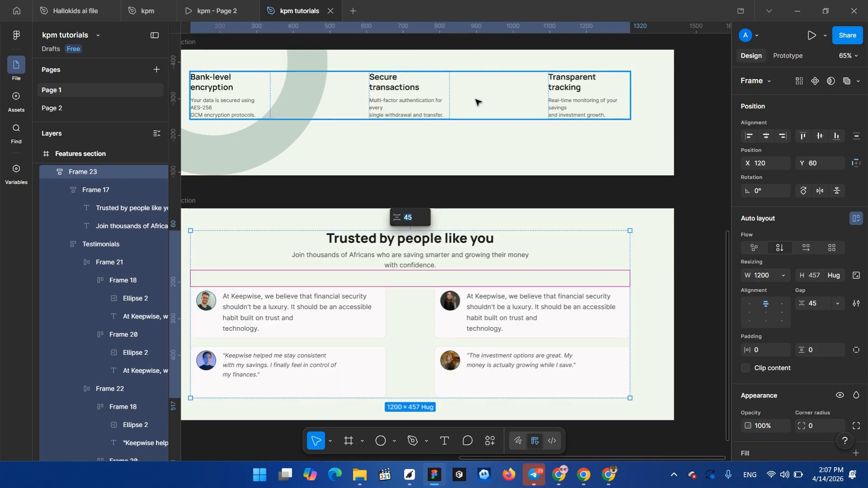
scroll(420, 129, "down", 7)
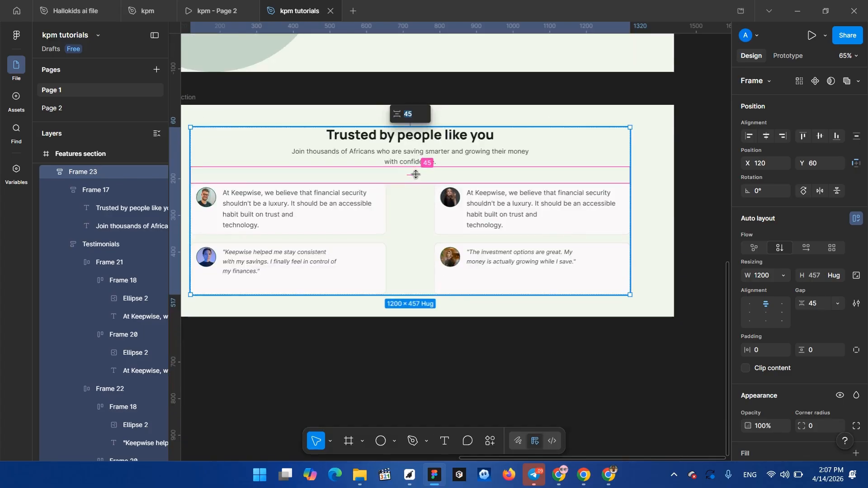
type("32")
key("Return")
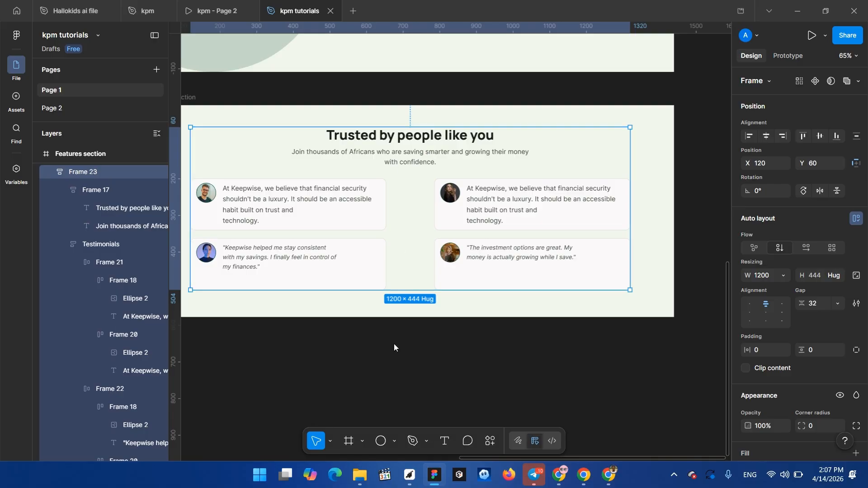
key("Escape")
left_click(369, 248)
scroll(368, 248, "down", 1)
key("alt")
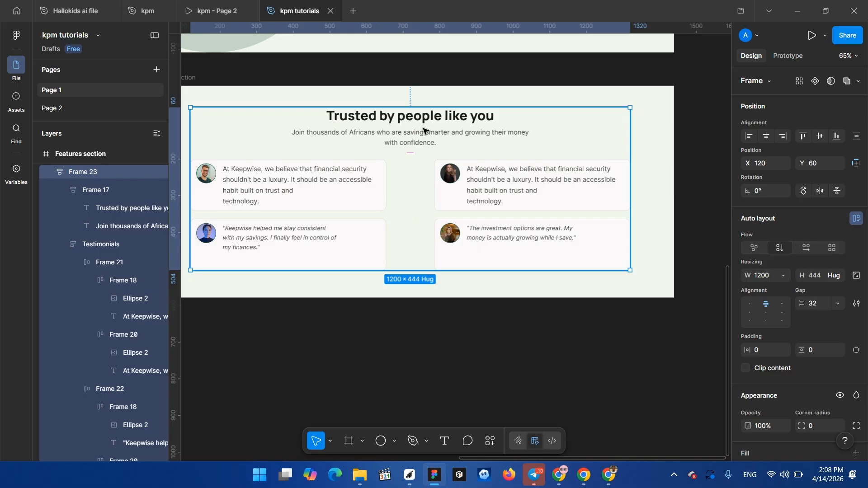
- Set the vertical gap between the heading block and the testimonial cards to 42
left_click(358, 218)
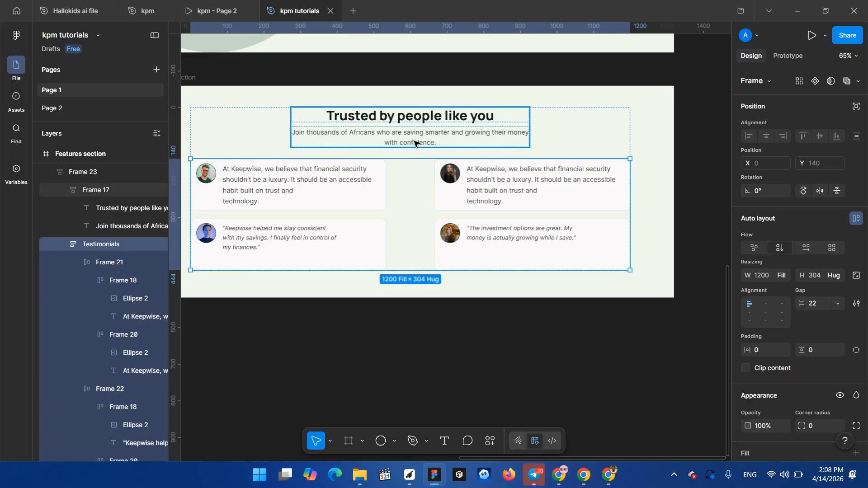
left_click(413, 155)
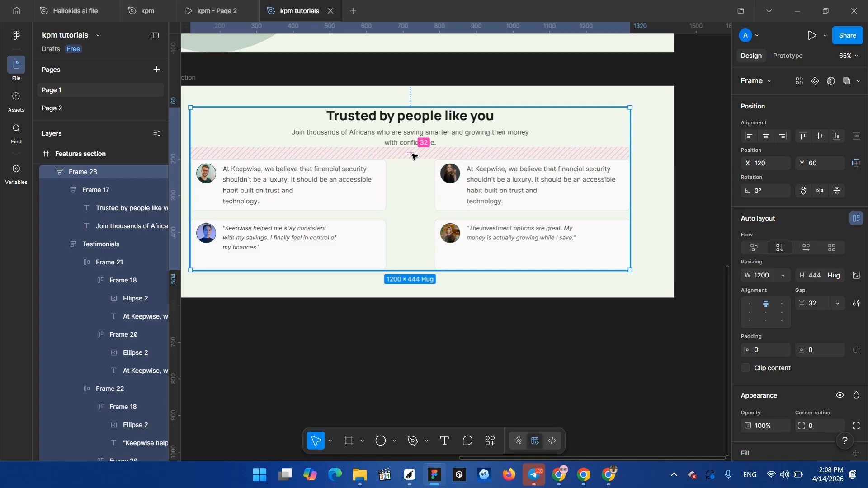
left_click(412, 154)
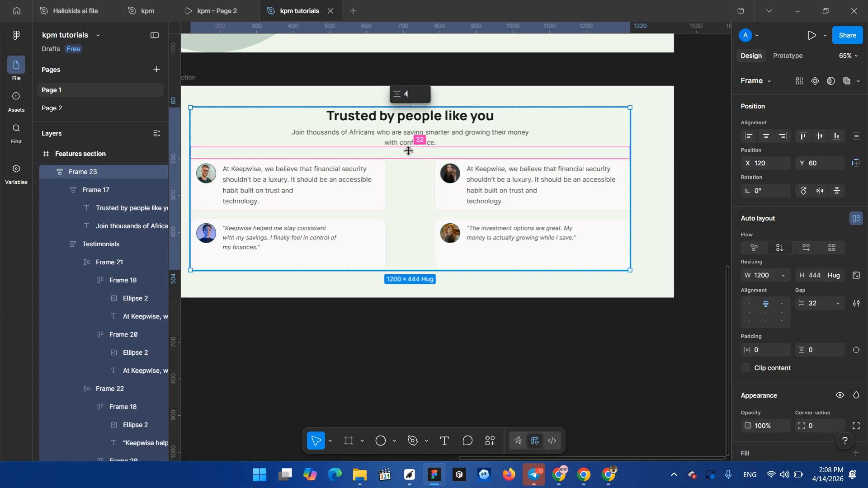
key("Return")
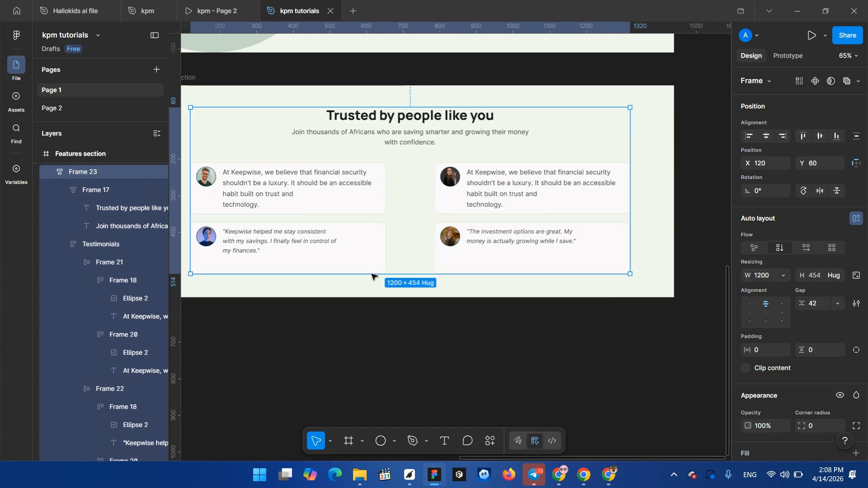
- Set the vertical gap between the heading block and the testimonial cards to 44
left_click(411, 153)
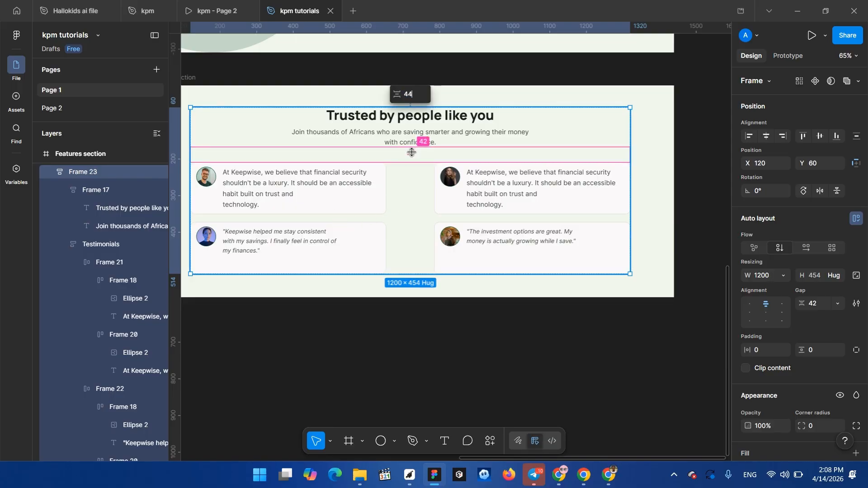
type("44")
key("Return")
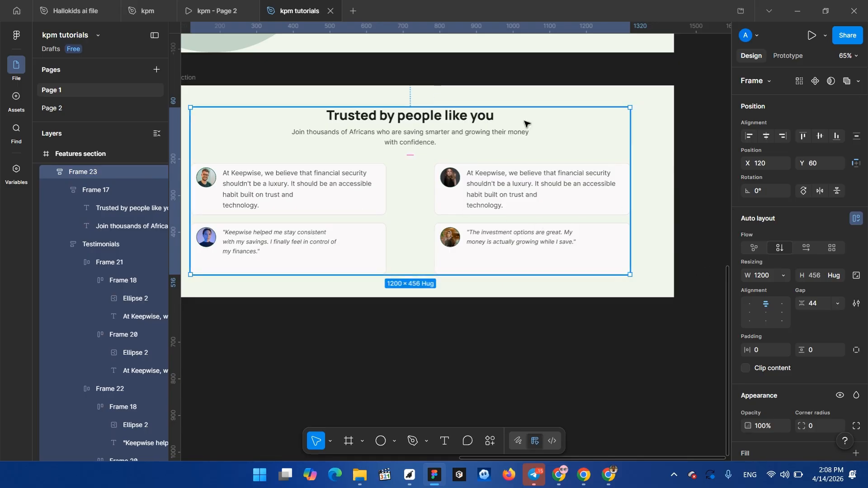
left_click(543, 318)
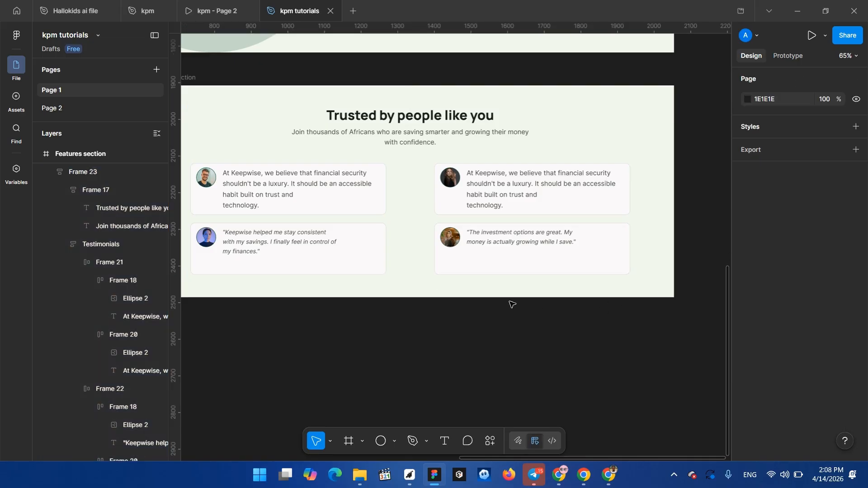
- Rename the frame containing the testimonials from "Features section" to "Review section"
scroll(449, 258, "down", 5, "ctrl")
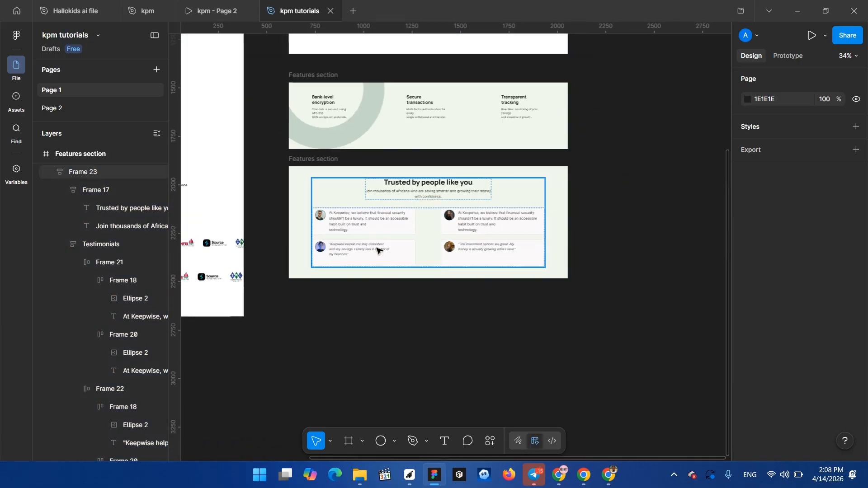
double_click(313, 159)
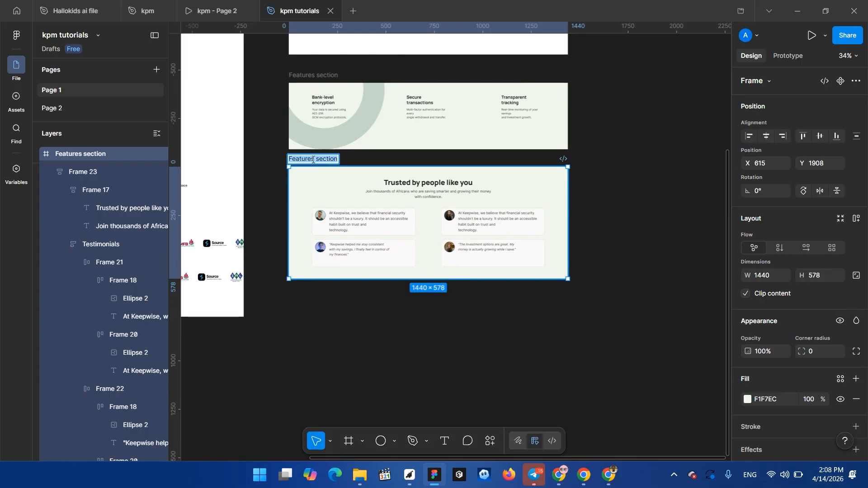
type("Tes")
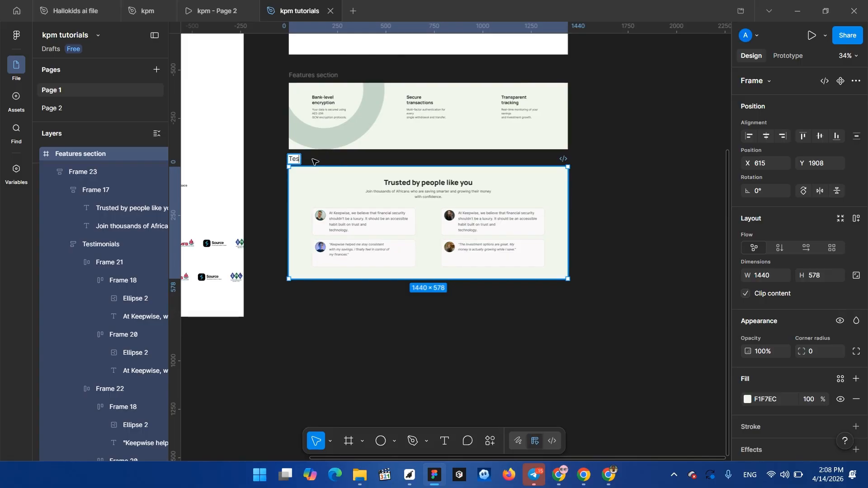
type("timo")
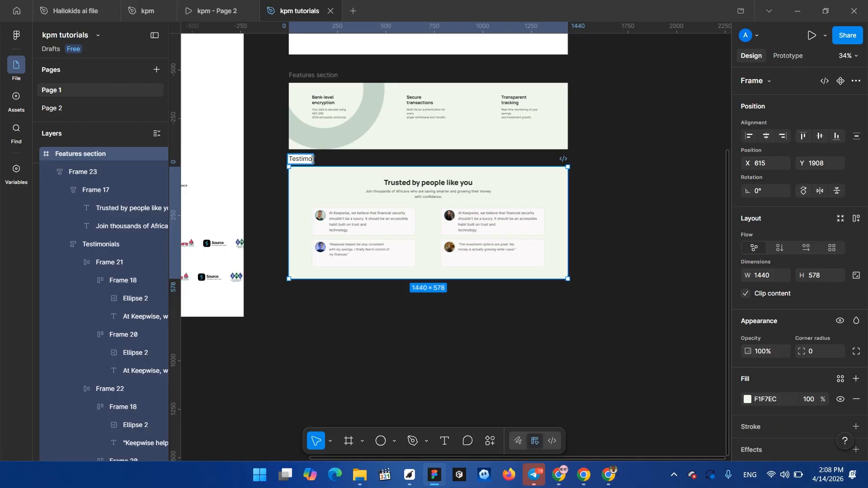
key("BackSpace")
key("BackSpace")
key("BackSpace")
key("BackSpace")
key("BackSpace")
key("BackSpace")
key("BackSpace")
type("RE")
type("vie")
type("aw")
key("Return")
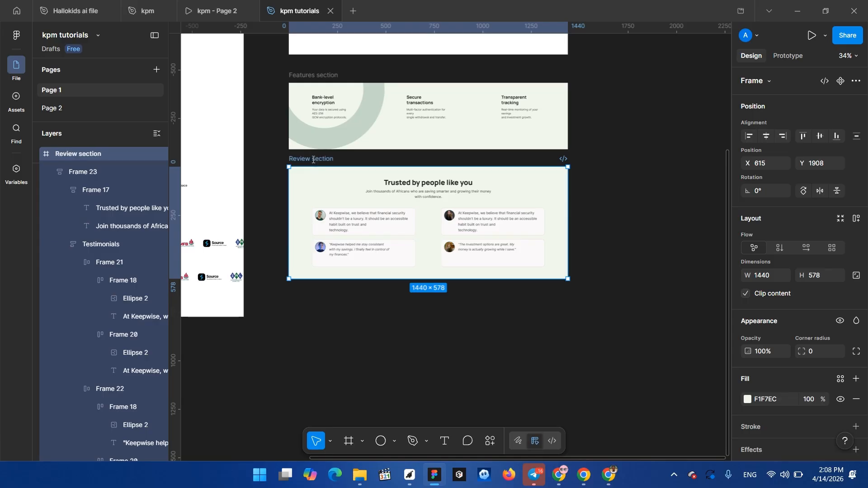
left_click(321, 337)
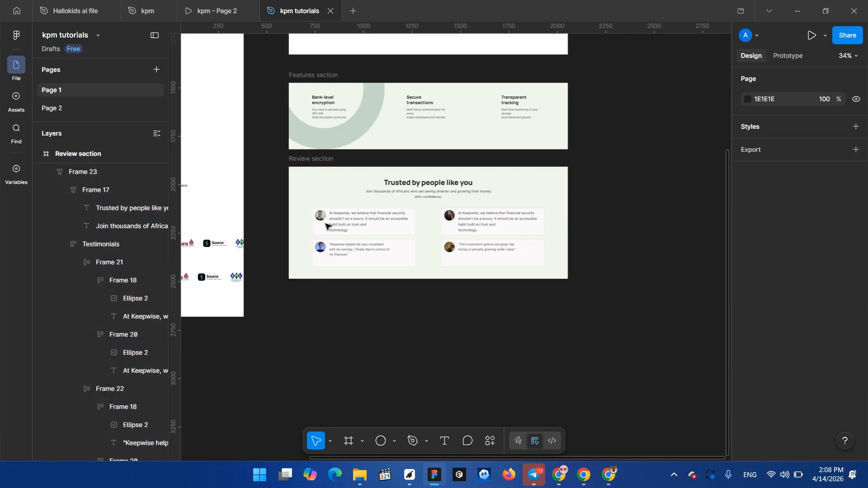
left_click(360, 131)
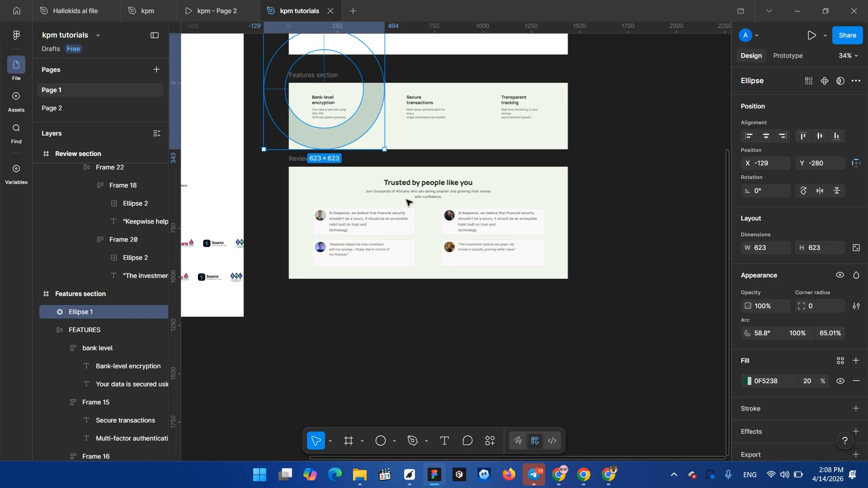
left_click(400, 294)
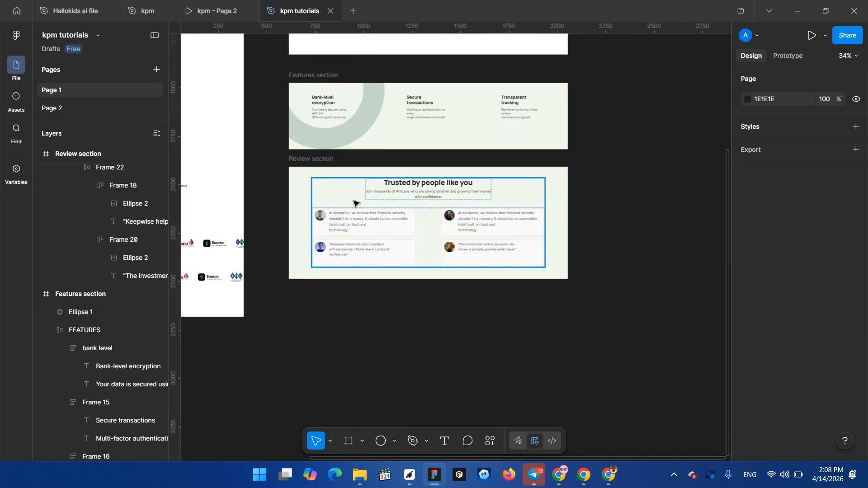
left_click(448, 443)
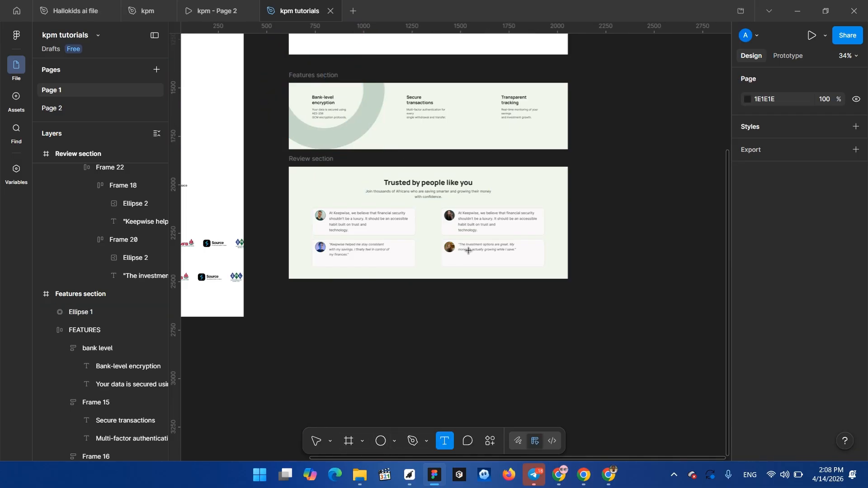
left_click(513, 187)
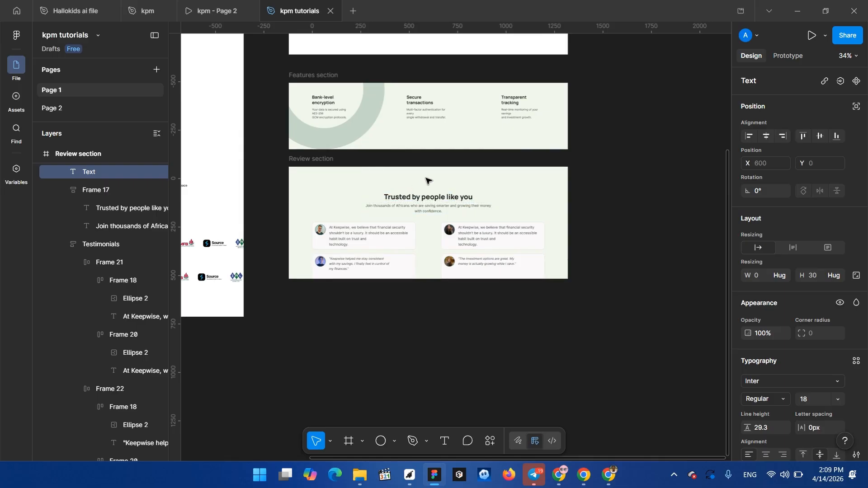
key("Escape")
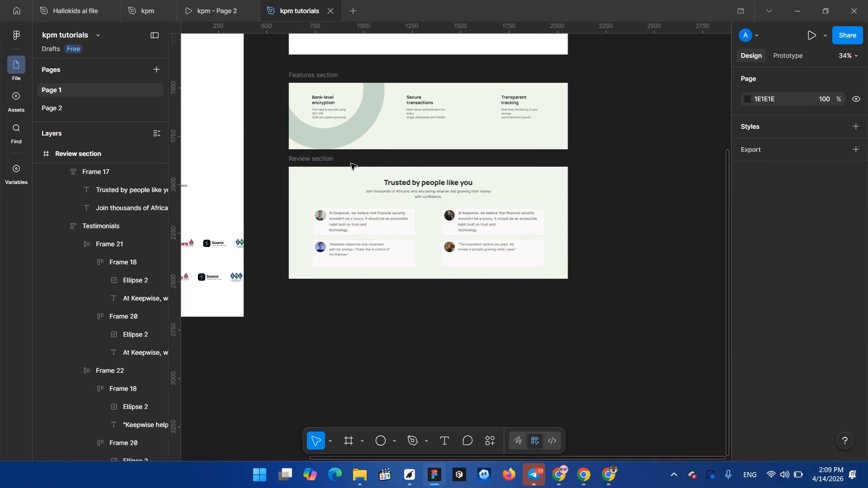
- Add a "#" text near the upper-left corner of the Review section frame and set its font size to 128
left_click(300, 177)
left_click(445, 442)
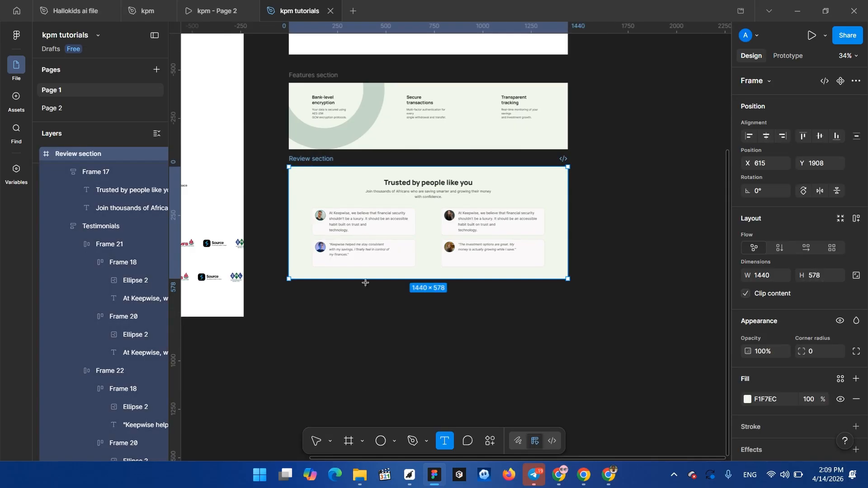
left_click(309, 185)
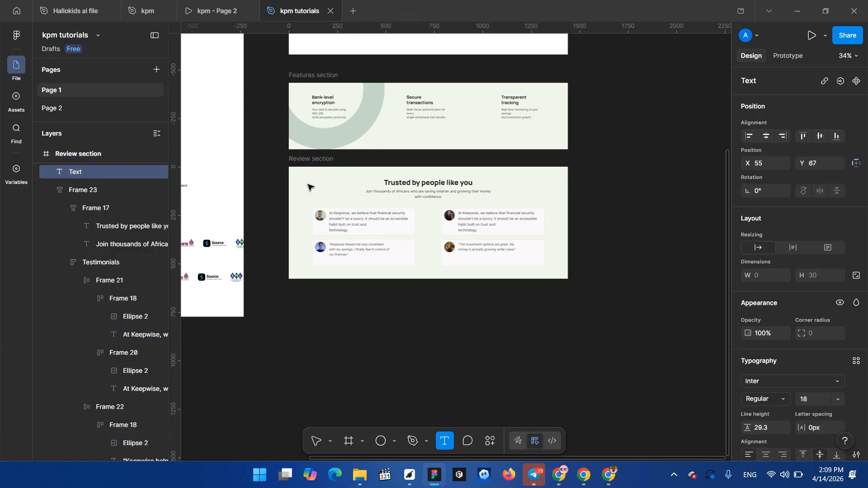
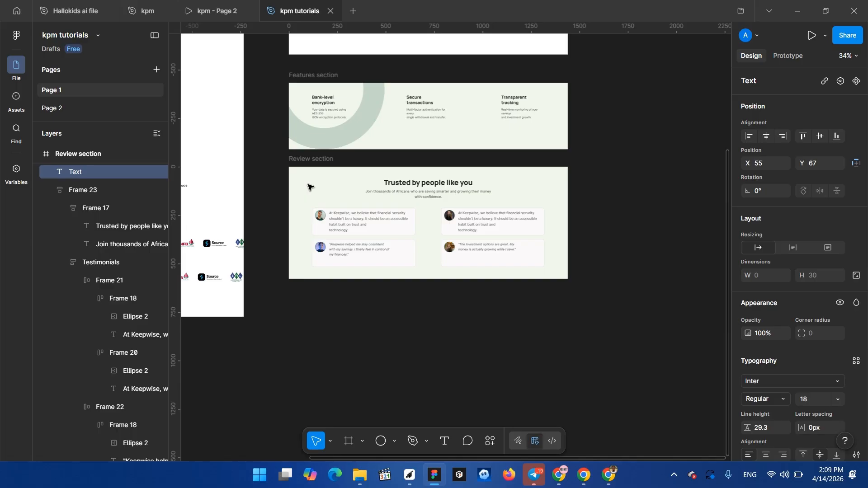
type("#")
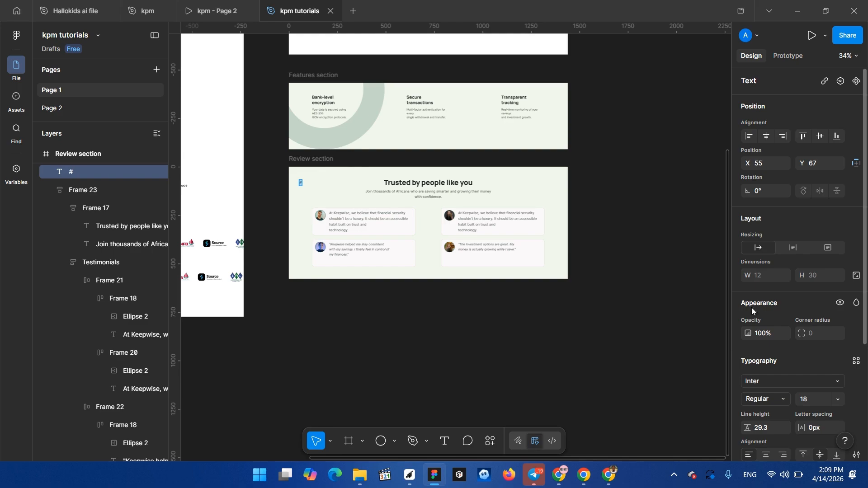
scroll(312, 196, "up", 5, "ctrl")
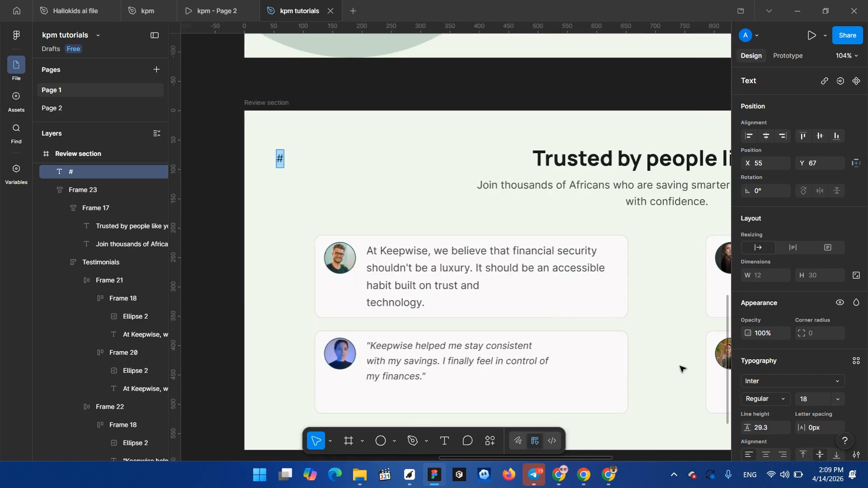
left_click(845, 401)
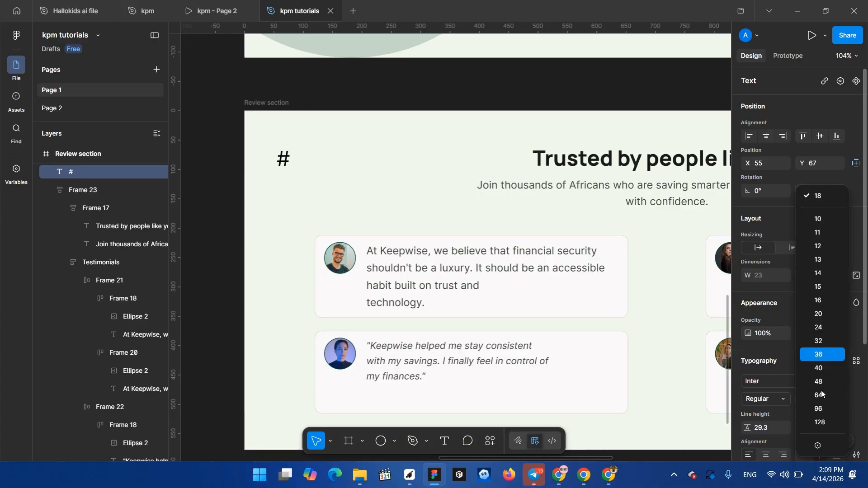
left_click(823, 423)
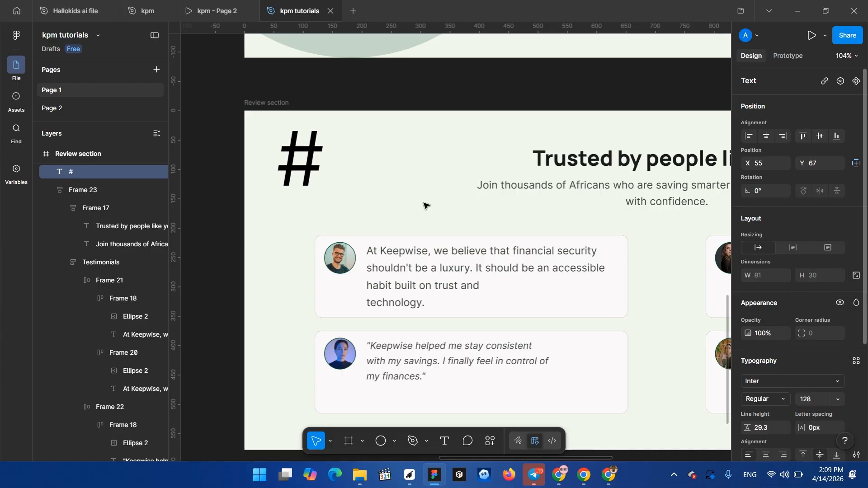
double_click(303, 178)
scroll(312, 190, "down", 5, "ctrl")
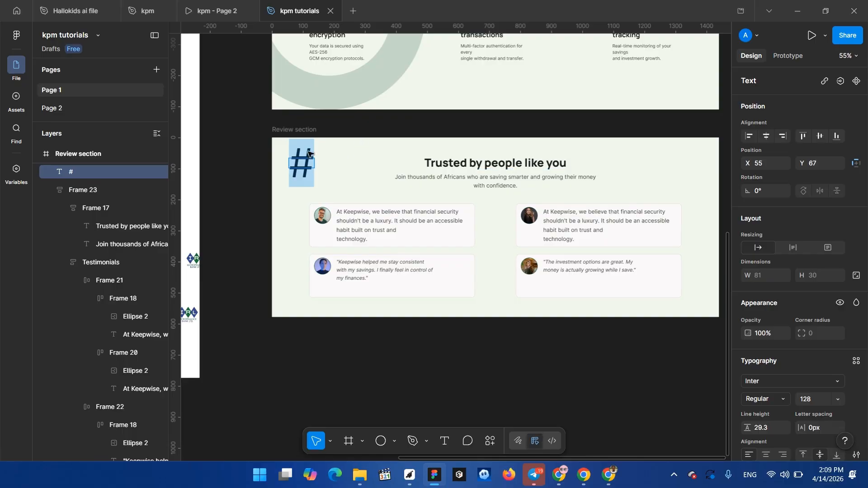
key("Escape")
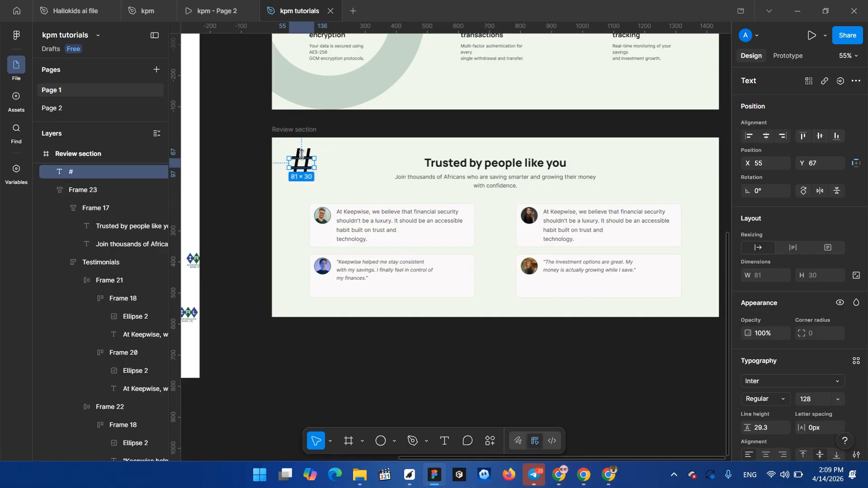
left_click_drag(301, 154, 303, 160)
key("ctrl+z")
left_click(332, 151)
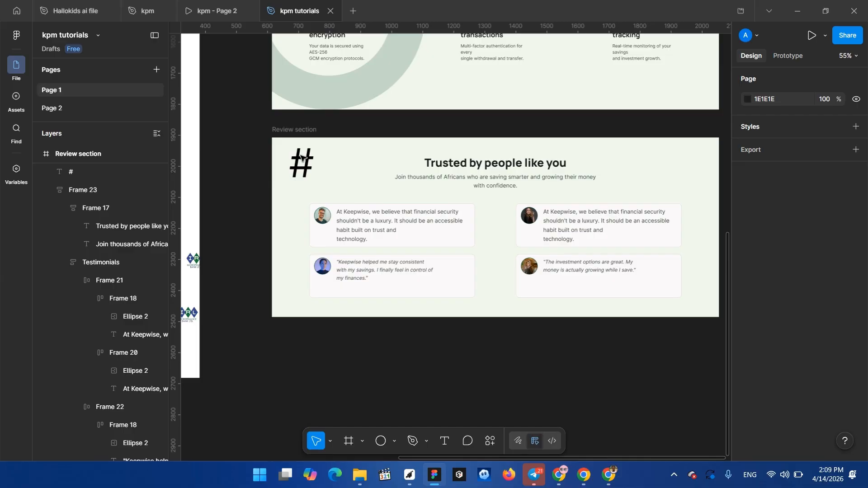
- Enlarge the "#" text box to about 108 × 94
left_click(301, 157)
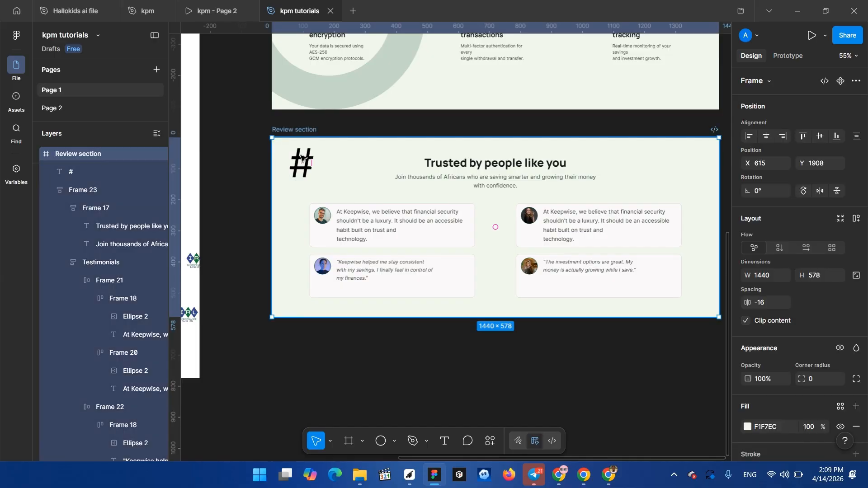
double_click(301, 157)
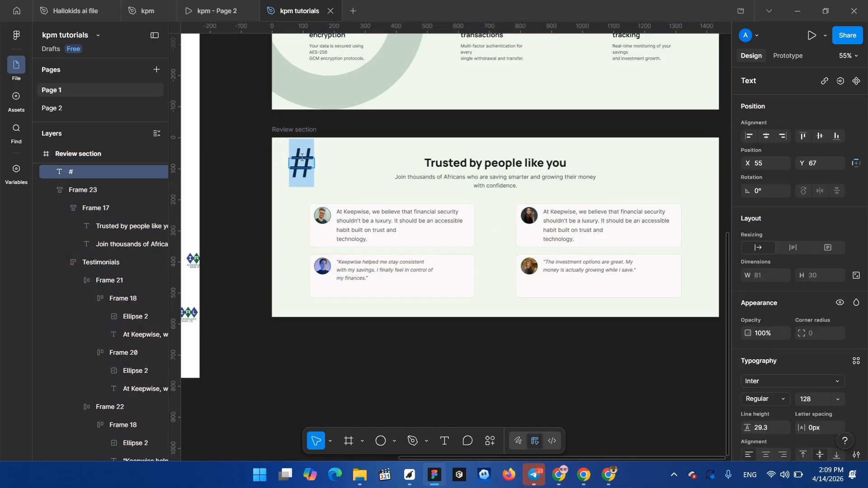
key("Escape")
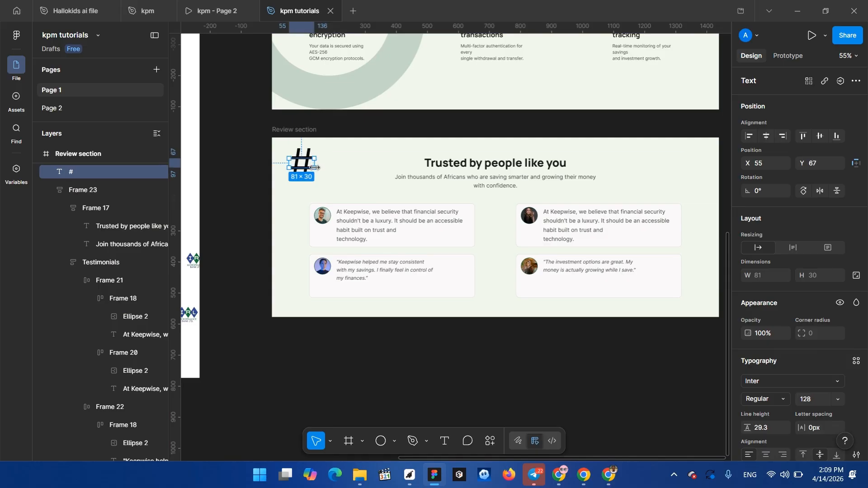
left_click_drag(315, 168, 323, 187)
left_click(837, 402)
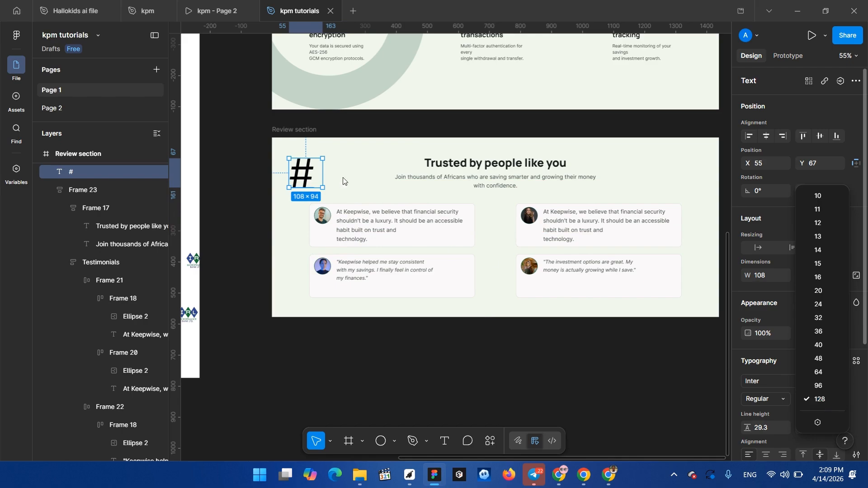
left_click(364, 165)
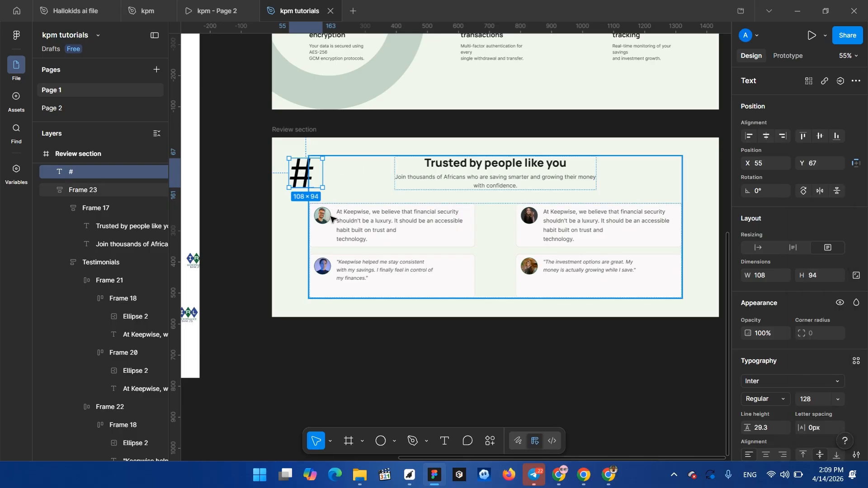
- Scale the "#" up to about 368 × 320 and move it to the Review section's upper-right corner, outside the auto layout
key("k")
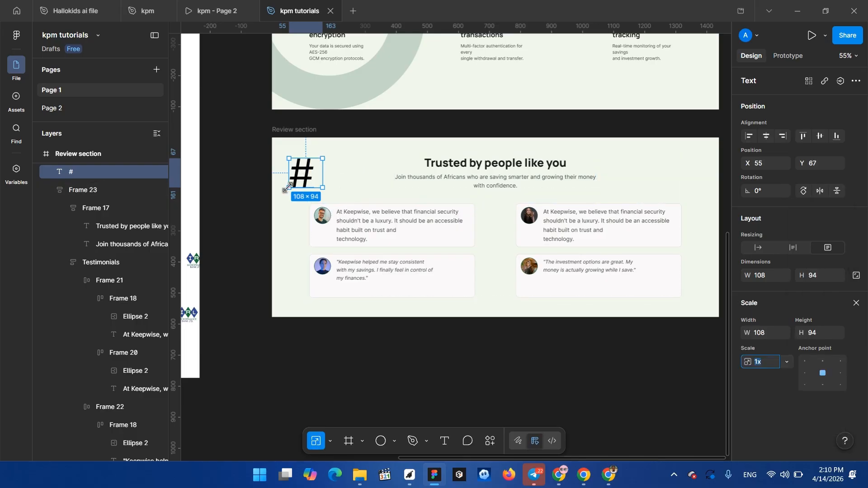
left_click_drag(278, 198, 209, 258)
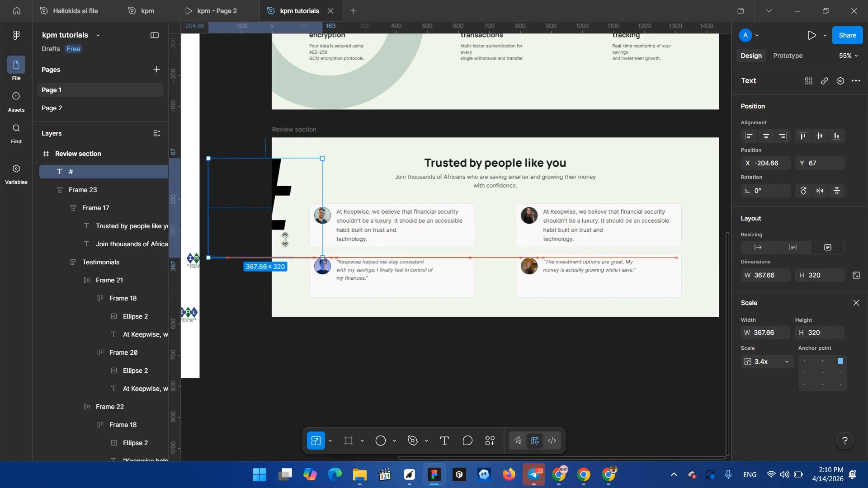
left_click_drag(282, 191, 471, 222)
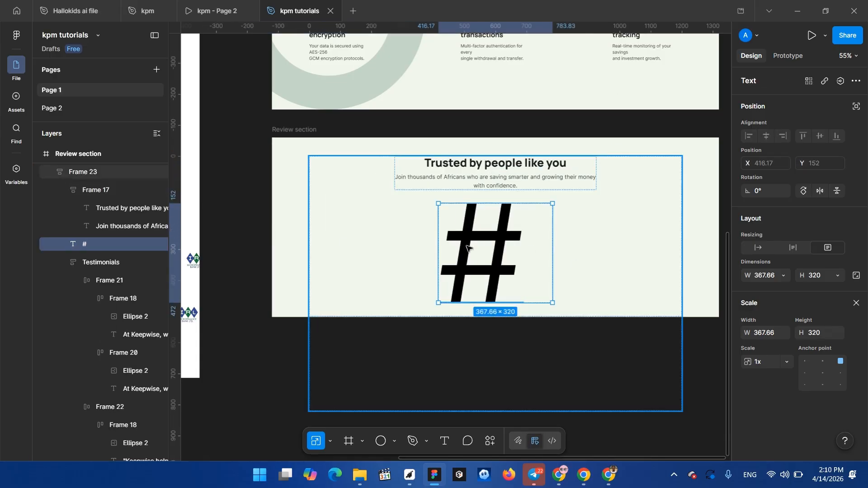
left_click(855, 107)
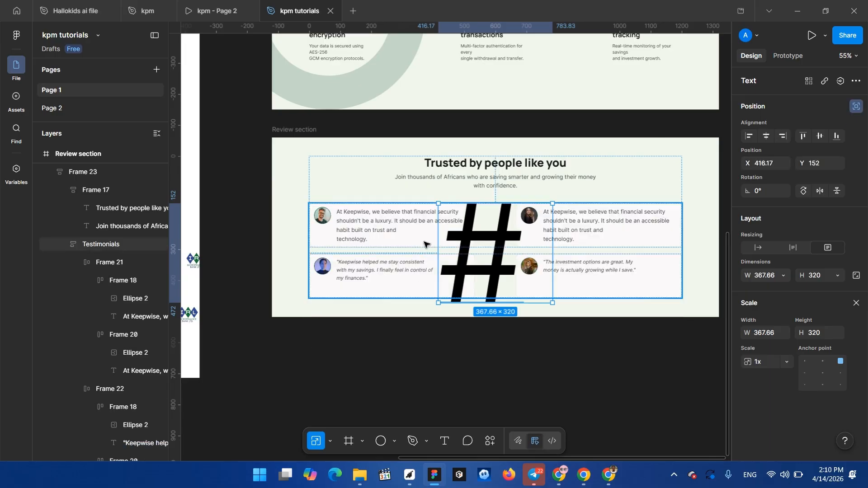
left_click_drag(475, 258, 660, 134)
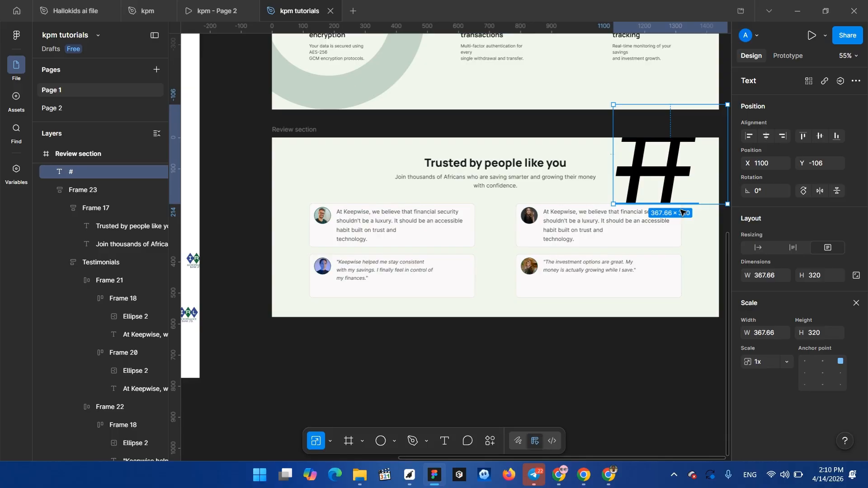
- Scale the "#" down to about 307 × 267 and rotate it to about -8.4° at the section's upper-right corner
left_click_drag(606, 206, 673, 179)
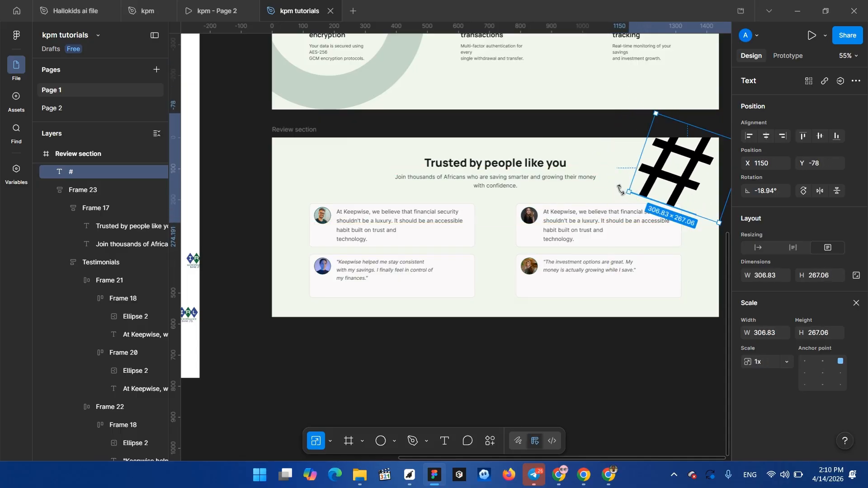
left_click_drag(619, 189, 629, 206)
mouse_move(661, 178)
left_mouse_down()
mouse_move(669, 170)
mouse_move(666, 179)
left_mouse_up()
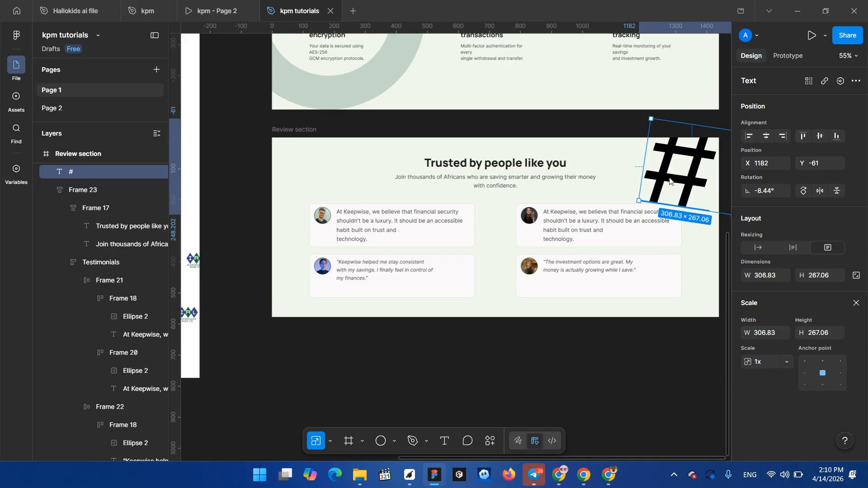
- Send the "#" behind the testimonial cards and shift it slightly down to about X 1175, Y -31
right_click(674, 235)
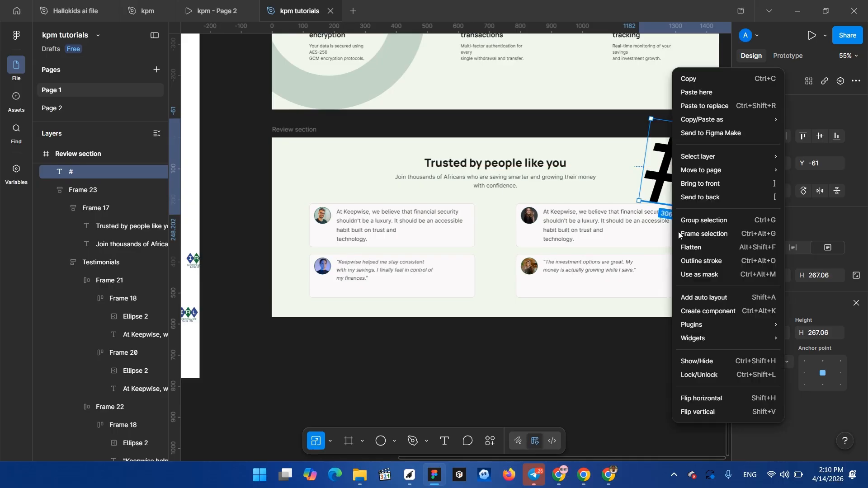
left_click(711, 195)
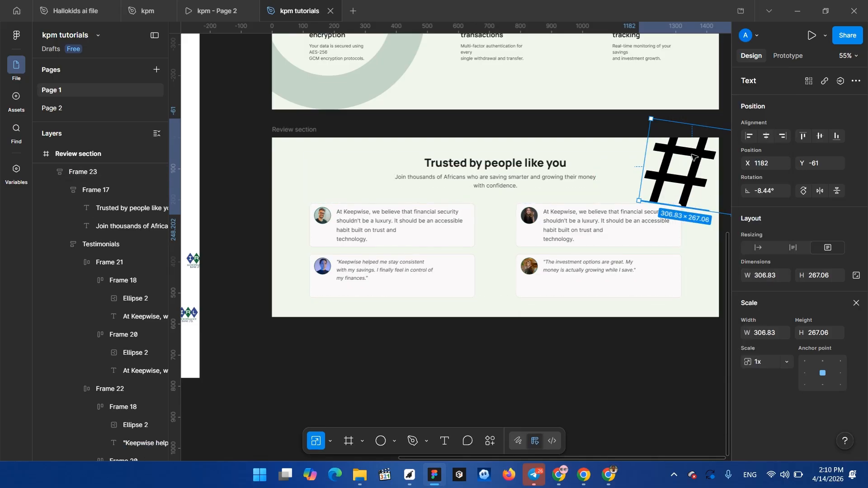
left_click_drag(692, 156, 689, 166)
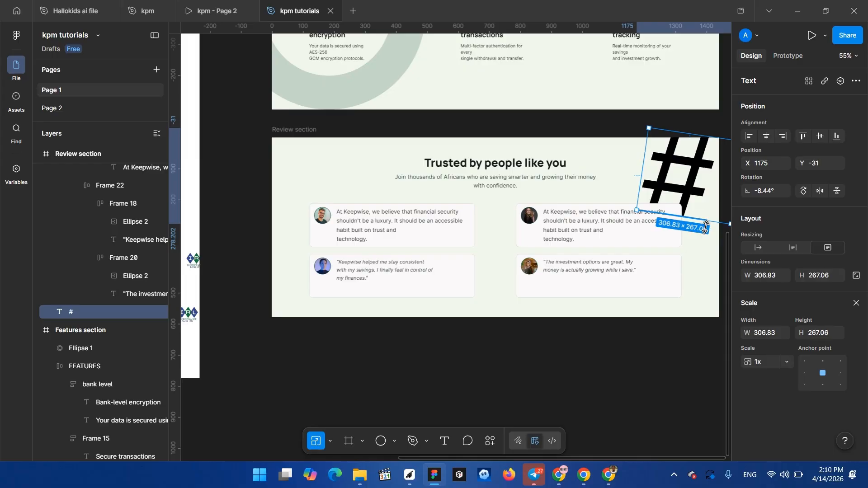
- Scale the "#" up to about 375 × 326 and place it at about X 1148, Y -45, overlapping the section's right edge
left_click_drag(637, 209, 613, 225)
mouse_move(682, 173)
left_mouse_down()
mouse_move(685, 163)
mouse_move(694, 174)
left_mouse_up()
left_click_drag(698, 175, 701, 174)
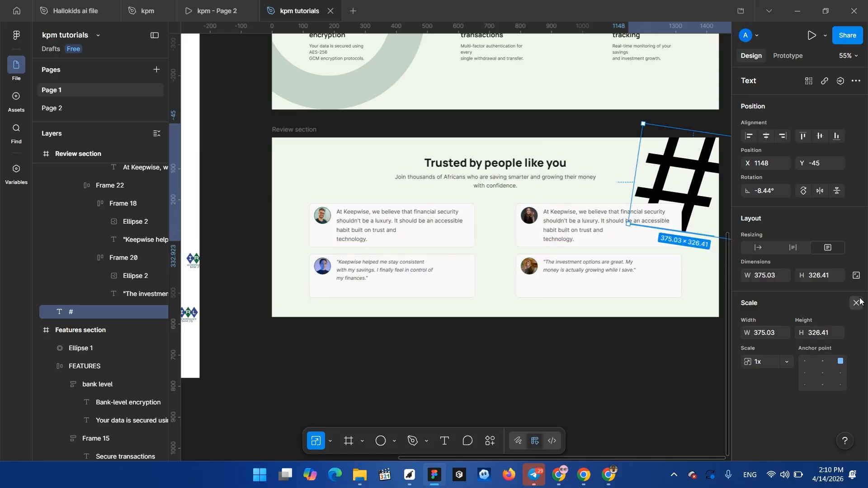
key("v")
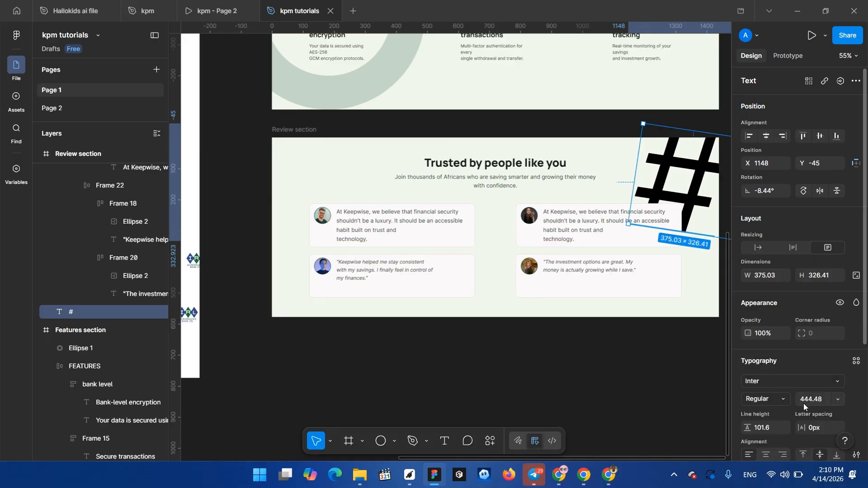
- Change the fill colour of the "#" to the dark green 0F5238 from the page colours
scroll(804, 406, "down", 3)
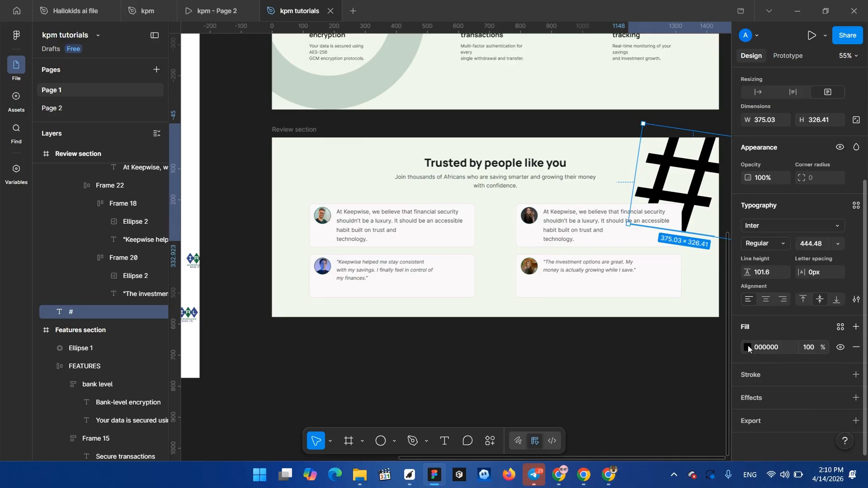
left_click(747, 347)
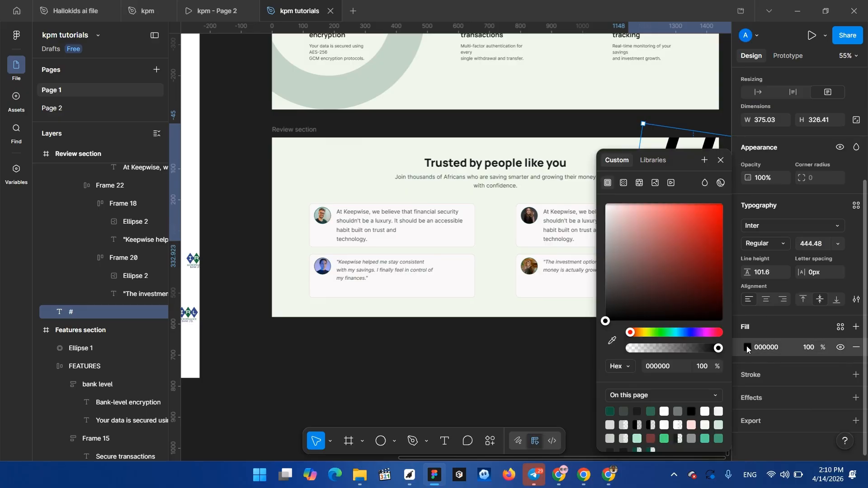
left_click(611, 410)
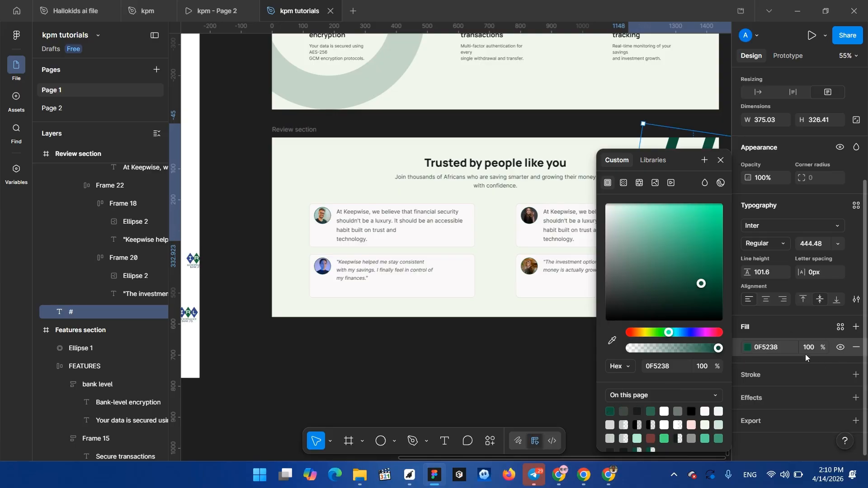
- Check the Features section ring's fill, and set the fill opacity of the "#" to 20% to match it
left_click(349, 95)
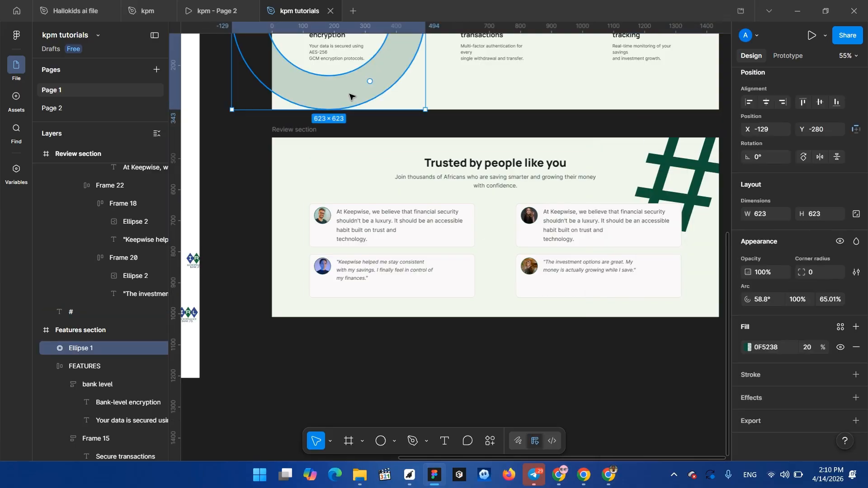
left_click(700, 173)
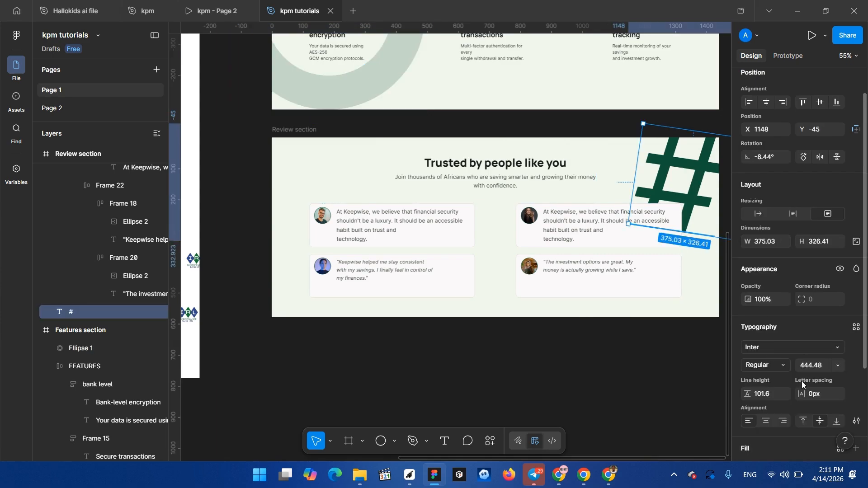
scroll(802, 382, "down", 5)
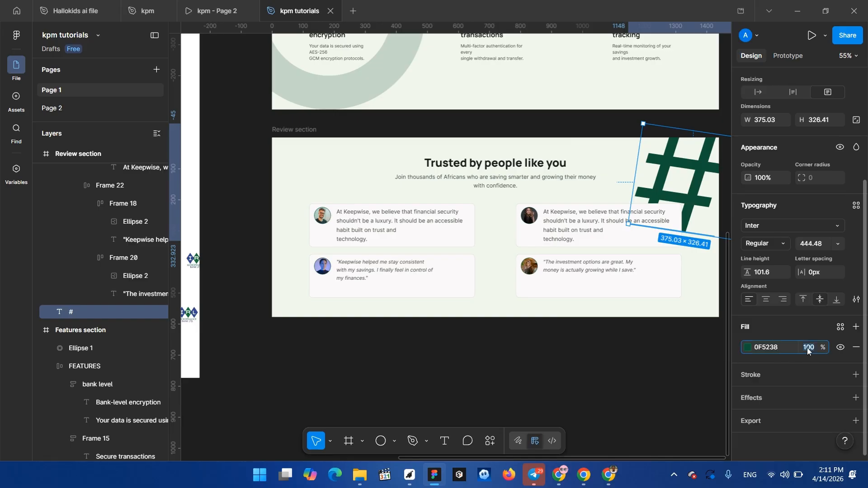
left_click(807, 349)
type("20")
key("Return")
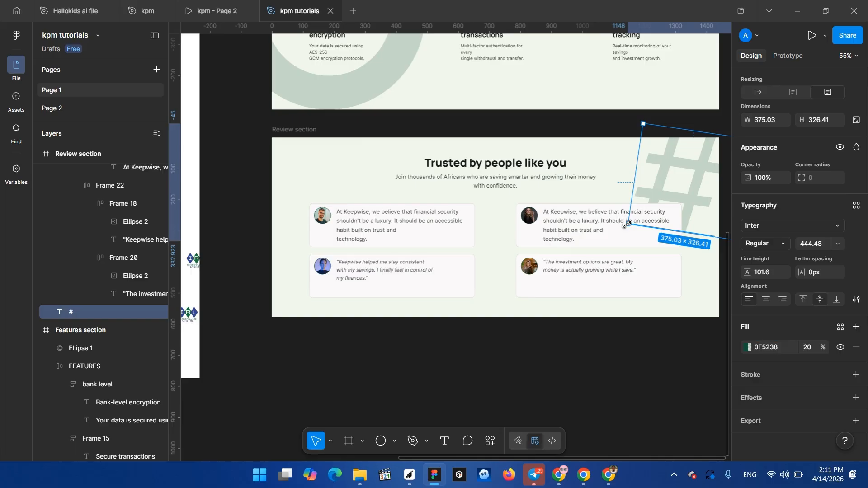
left_click(638, 329)
- Copy the ring ellipse from the Features section and paste it into the Review section frame
scroll(630, 287, "right", 3)
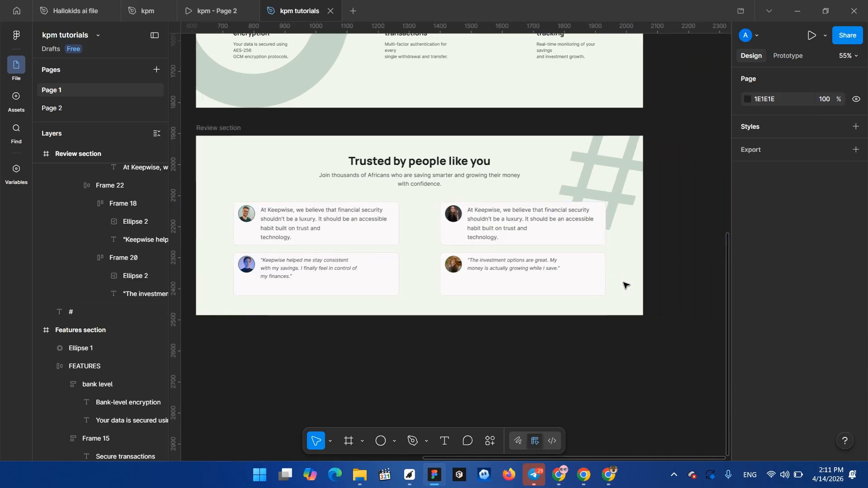
scroll(624, 285, "up", 5)
scroll(617, 310, "left", 1)
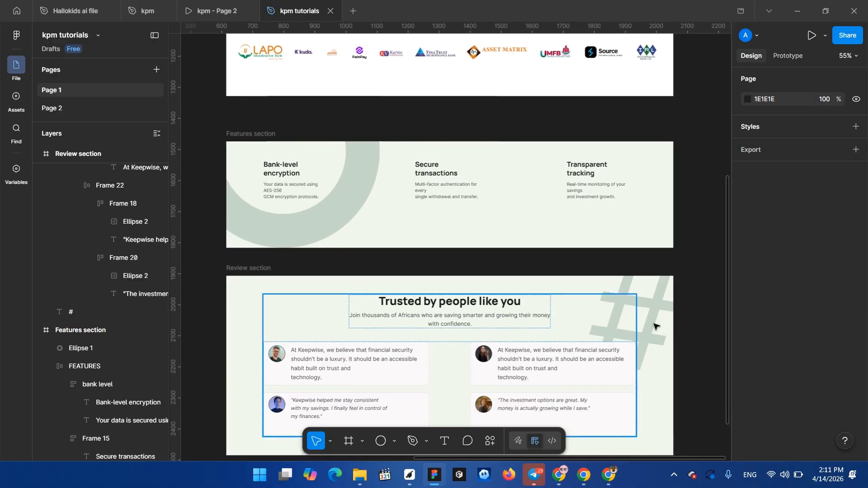
left_click(311, 216)
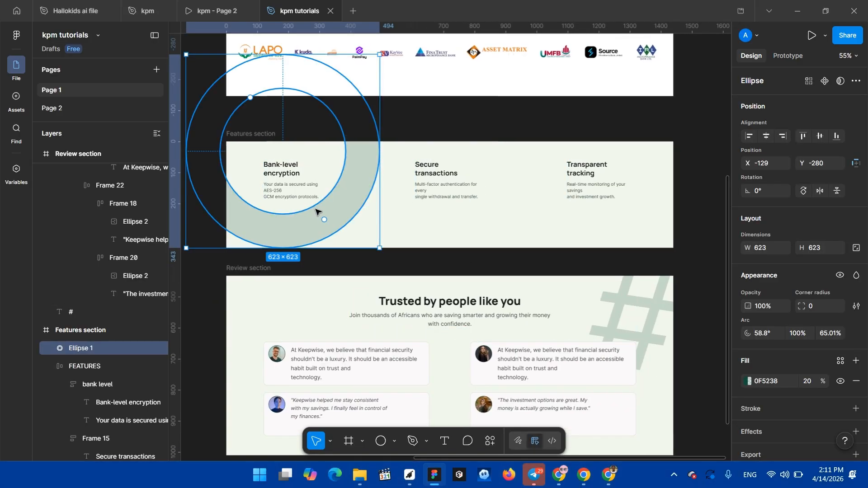
left_click(247, 268)
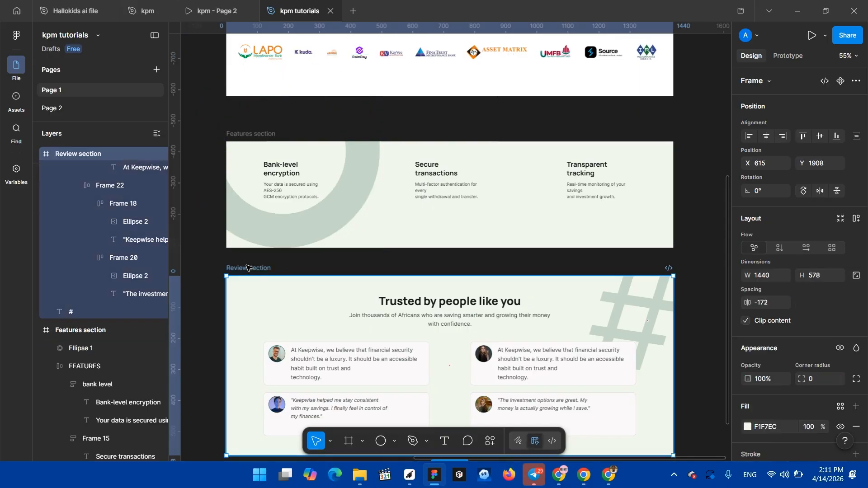
key("ctrl+v")
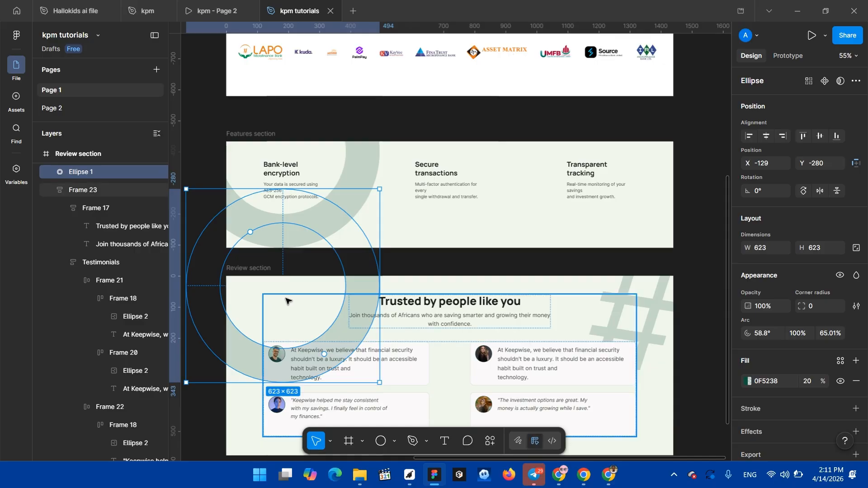
- Exclude the pasted ring from auto layout, move it to about X -333, Y -88 in the Review section, and send it to the back
left_click_drag(346, 288, 329, 361)
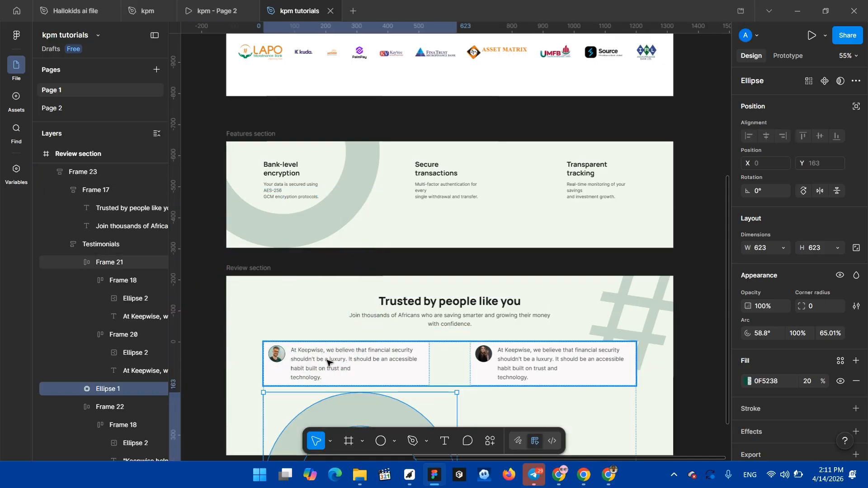
scroll(335, 360, "down", 3)
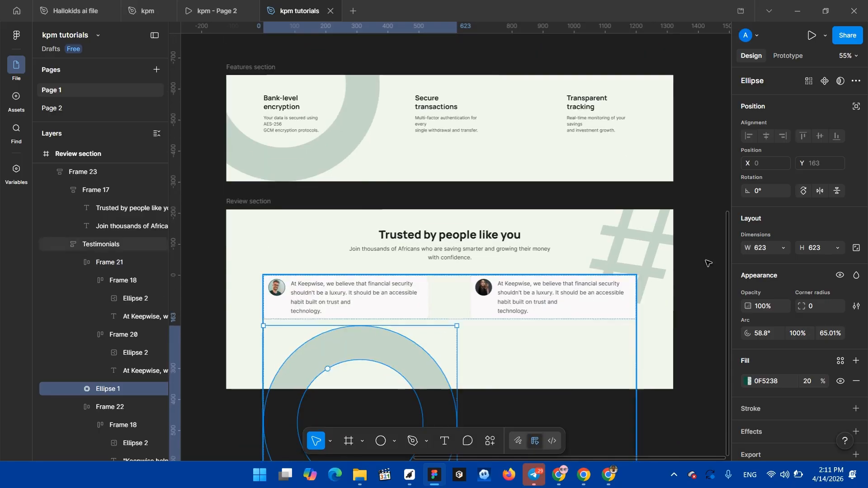
left_click(858, 106)
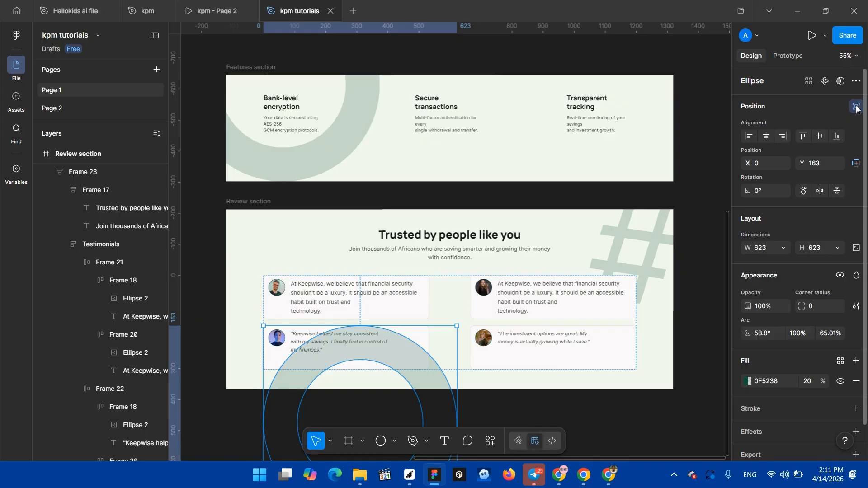
left_click_drag(380, 359, 278, 233)
right_click(295, 266)
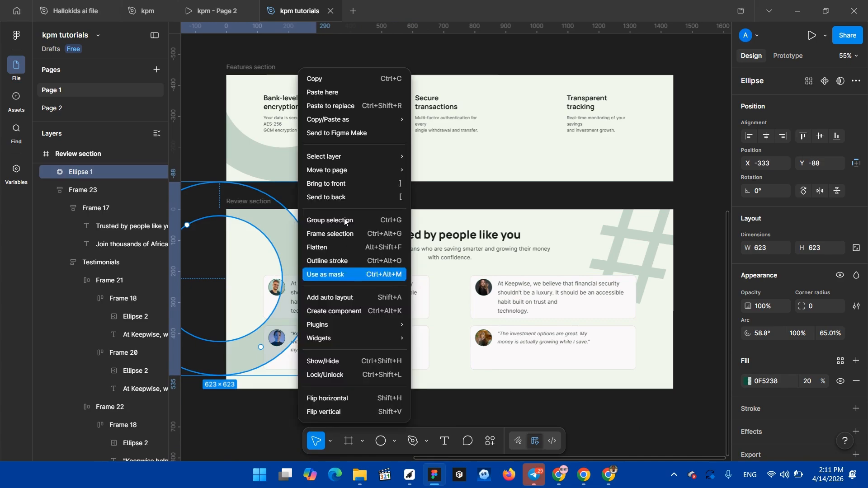
left_click(339, 198)
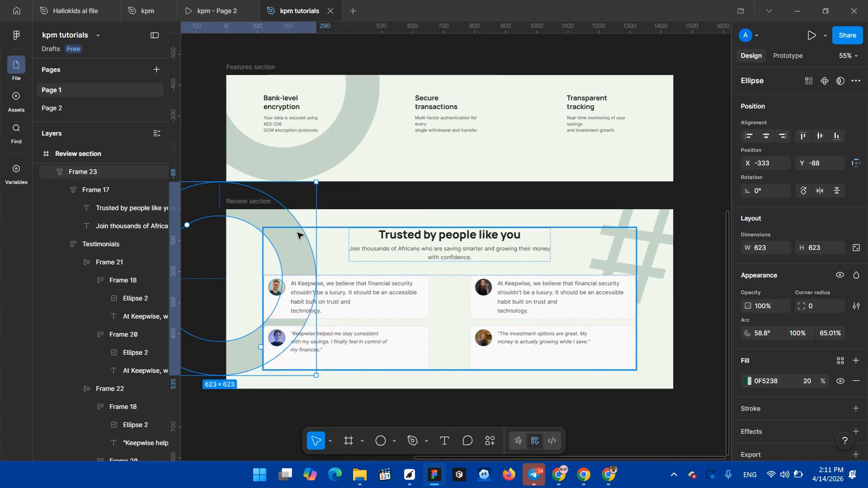
- Lower the ring to about X -281, Y 114, taking it out of the content's auto layout and placing it directly inside the Review section frame
left_click_drag(283, 220, 311, 328)
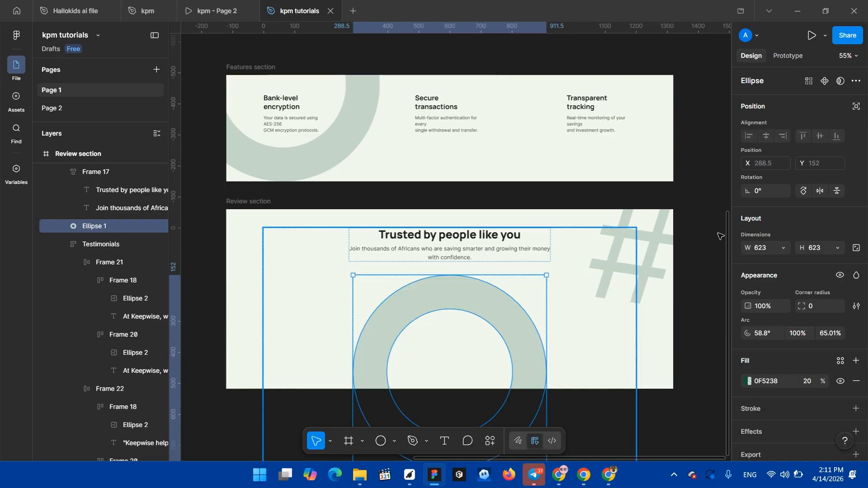
left_click(856, 106)
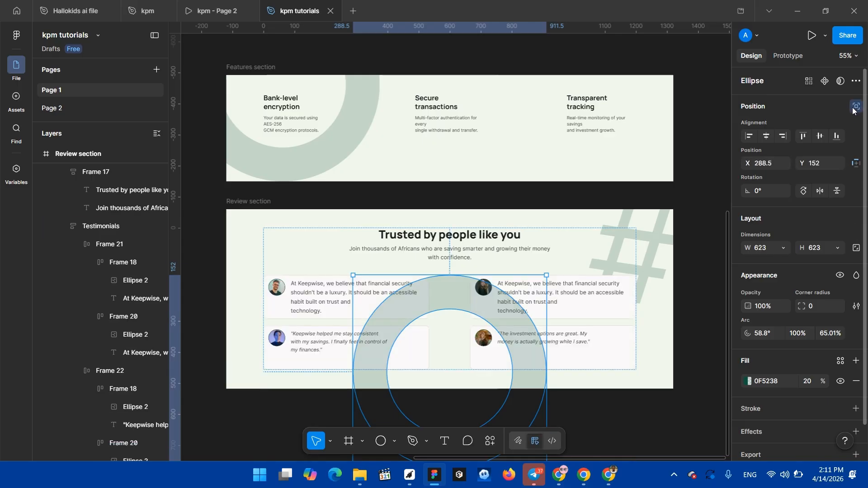
left_click_drag(416, 300, 210, 275)
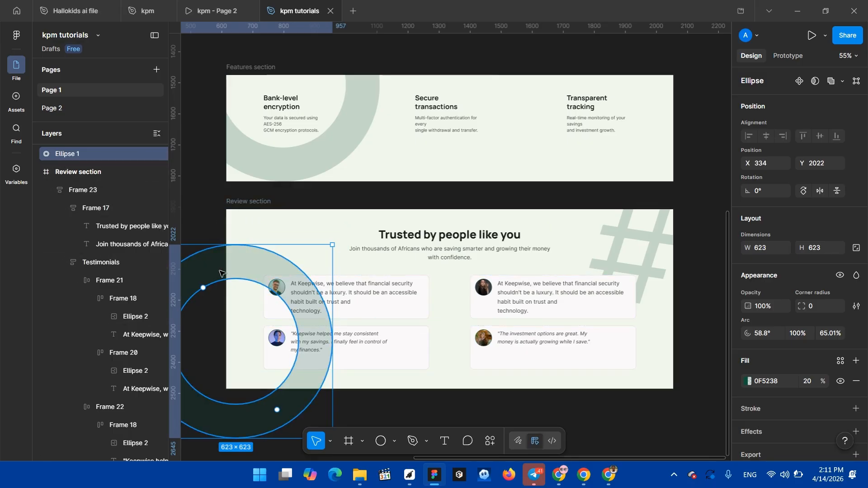
key("Delete")
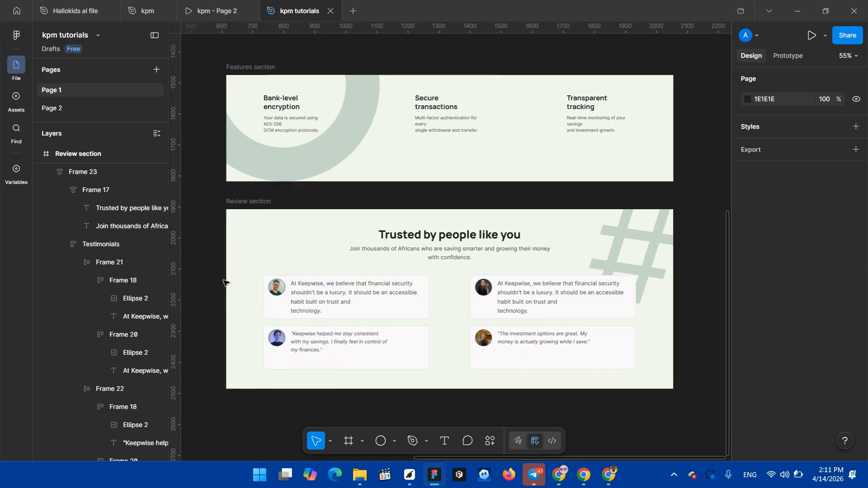
left_click(245, 203)
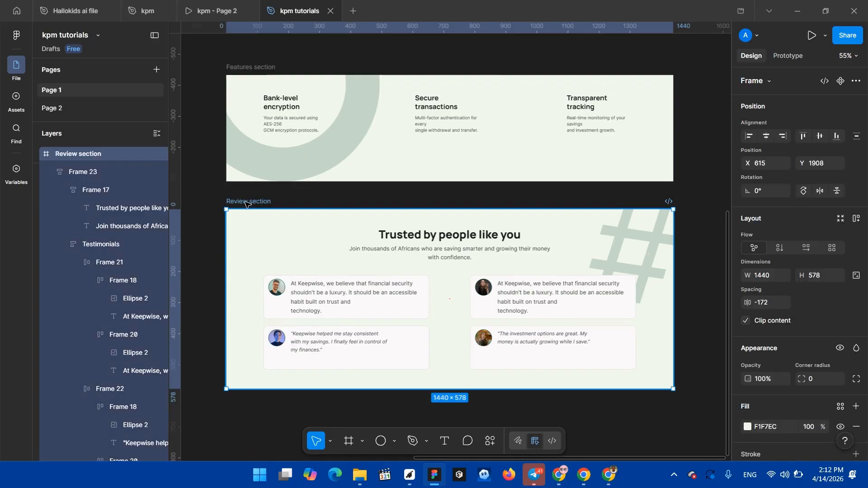
key("ctrl+z")
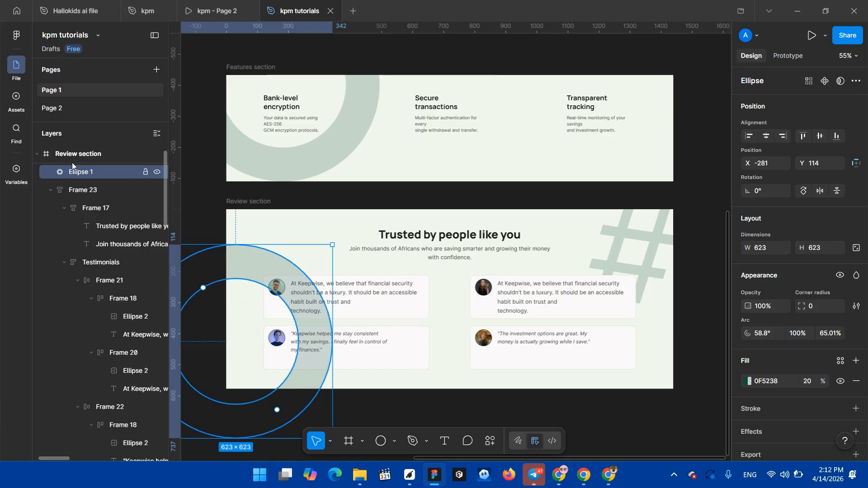
- Send the ring to the back of the Review section, behind the testimonial cards
left_click(299, 195)
left_click(252, 271)
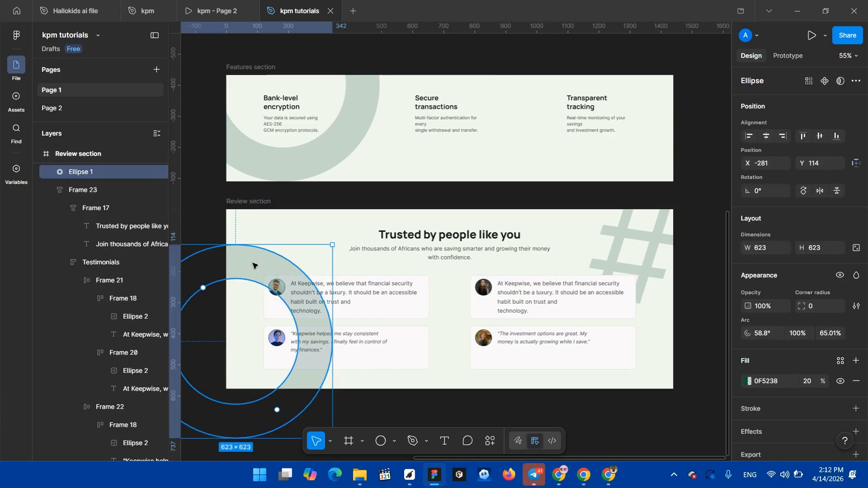
right_click(252, 266)
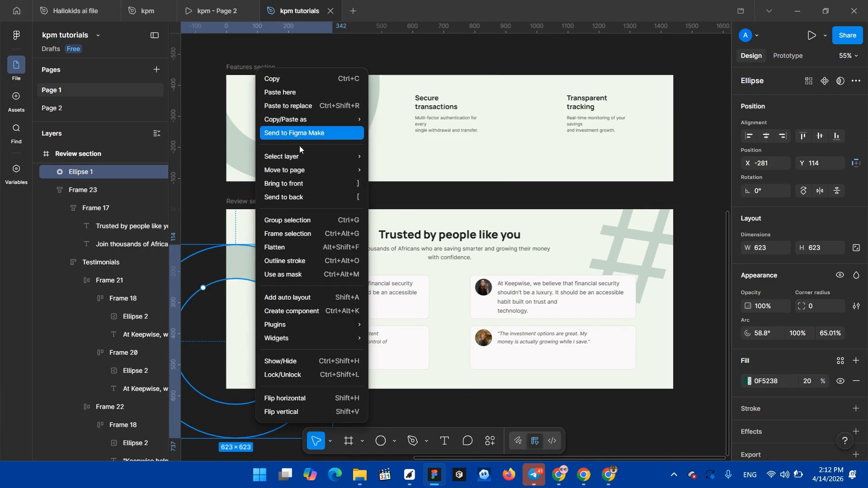
left_click(297, 202)
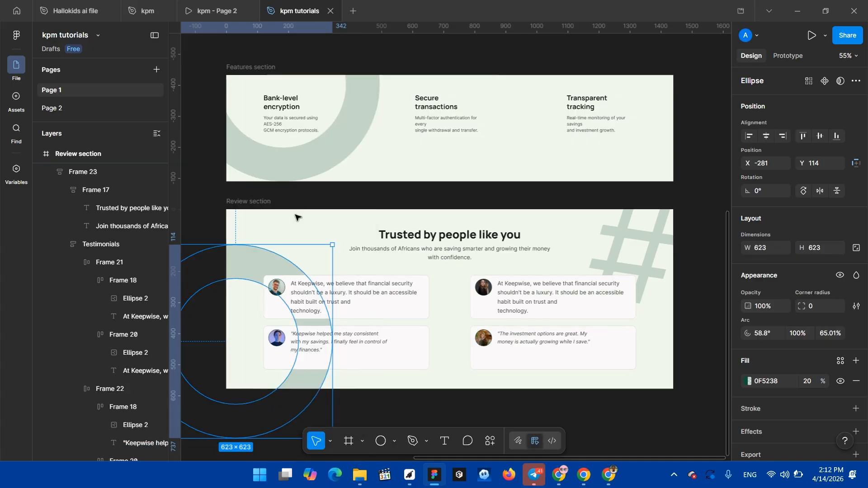
left_click(415, 416)
- Examine the decorated Review section alongside the Features section and the source content on the neighbouring frame
scroll(389, 362, "down", 4)
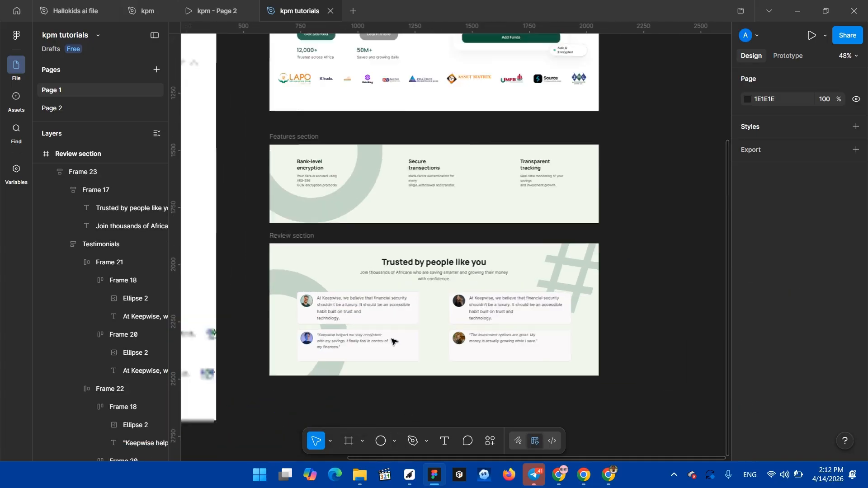
scroll(341, 276, "down", 3)
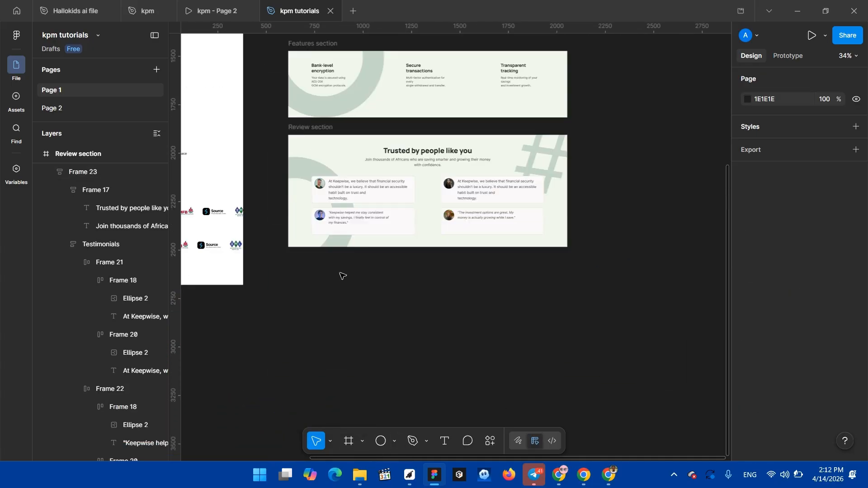
scroll(374, 164, "left", 5)
scroll(374, 165, "right", 3)
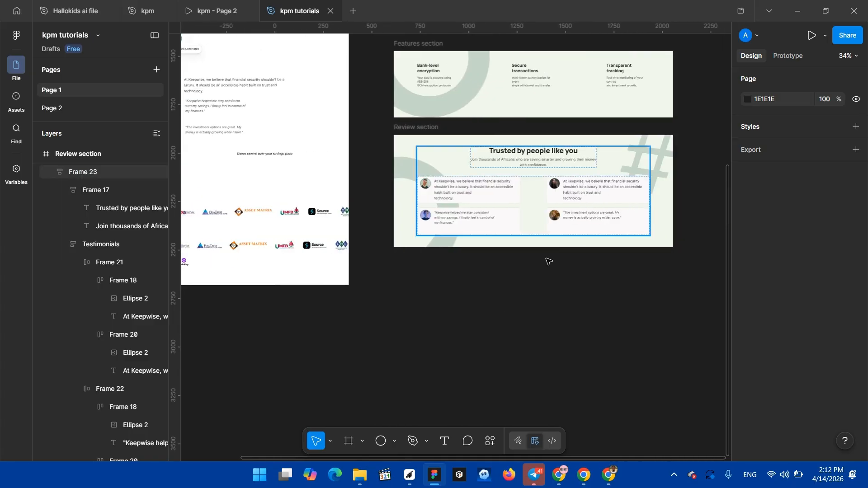
scroll(549, 258, "up", 2)
scroll(417, 177, "left", 5)
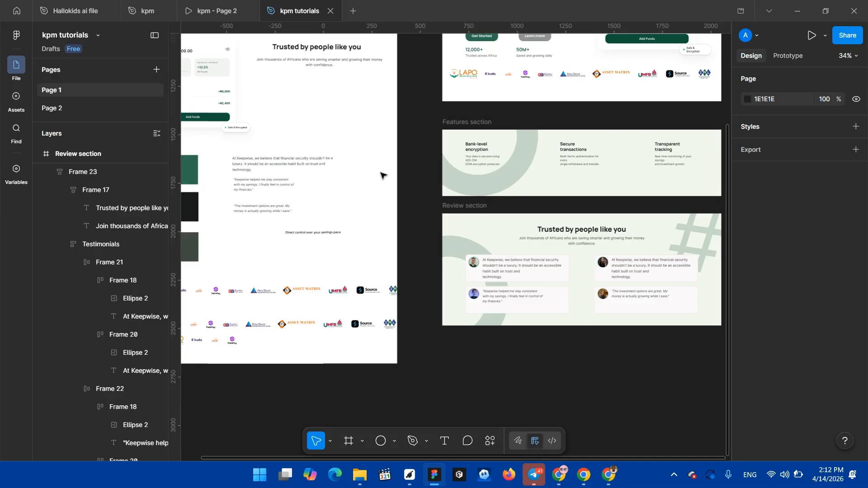
scroll(382, 175, "right", 4)
scroll(382, 174, "down", 1)
left_click(279, 204)
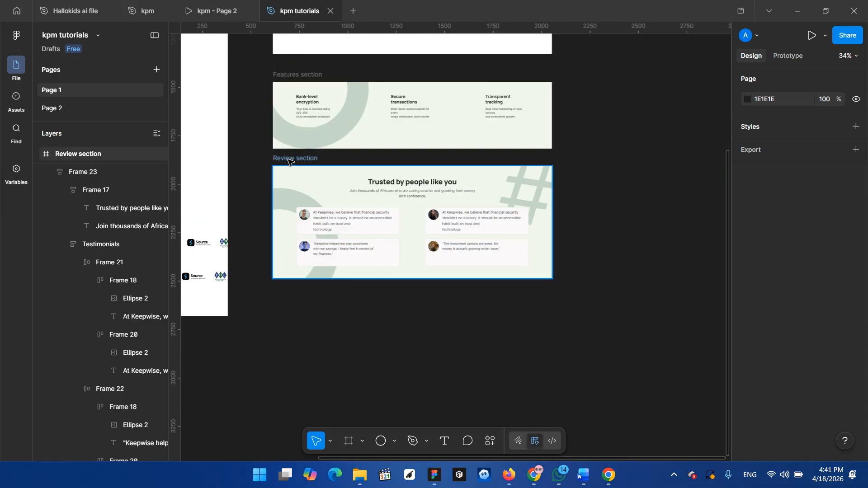
- Duplicate the Review section twice, placing one copy below it at X 615, Y 2666 and one beside it at X 2095, Y 1908
left_click(293, 158)
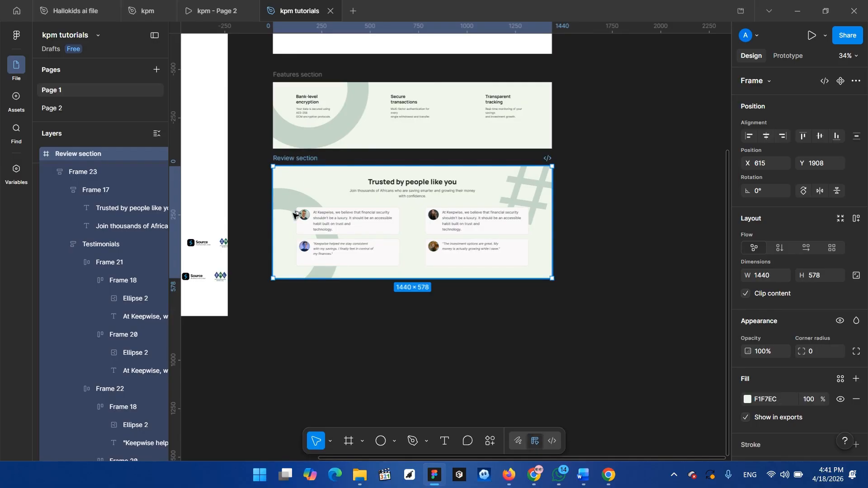
left_click_drag(295, 215, 291, 302)
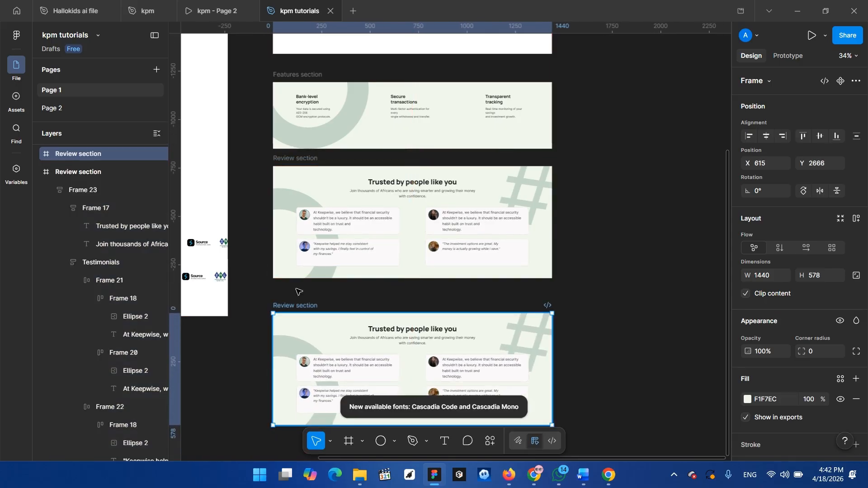
left_click(297, 159)
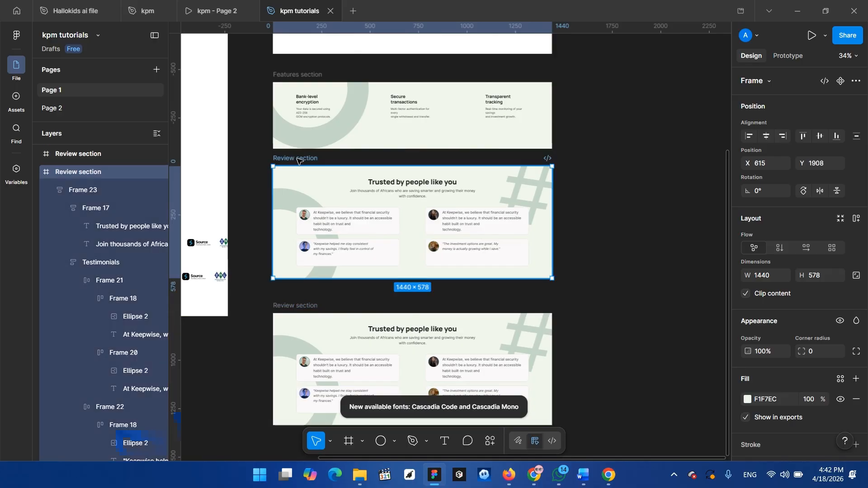
right_click(300, 159)
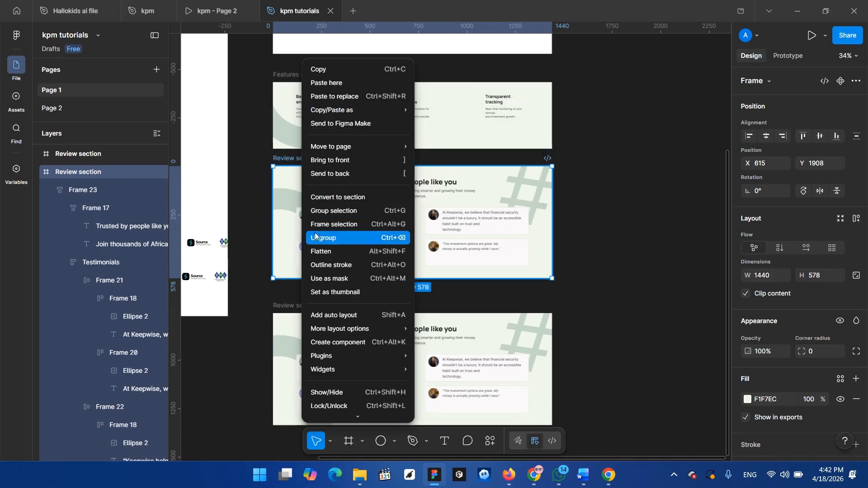
left_click(233, 229)
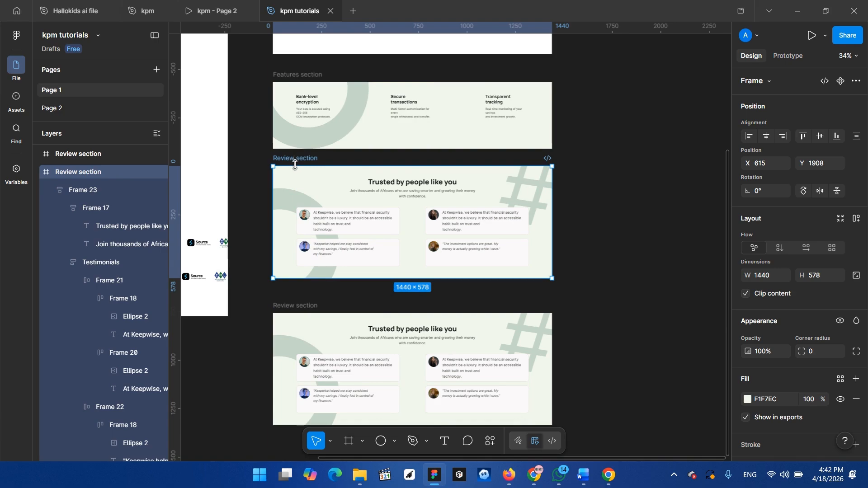
key("ctrl+d")
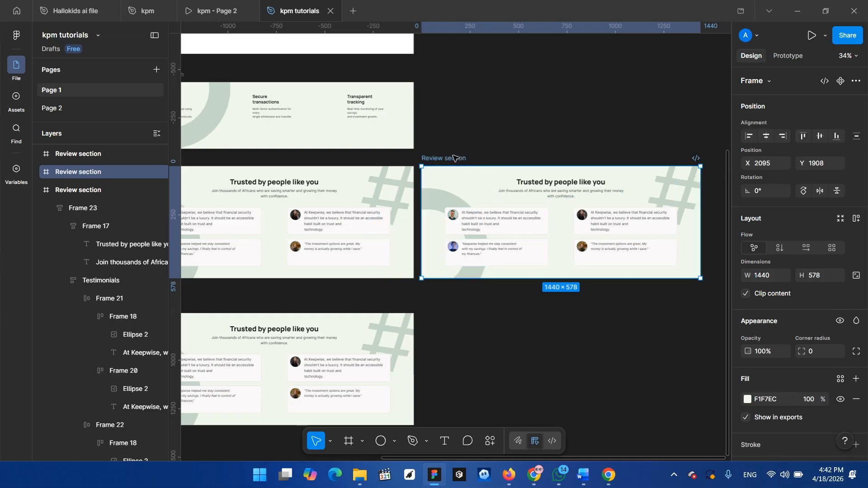
scroll(493, 158, "left", 3)
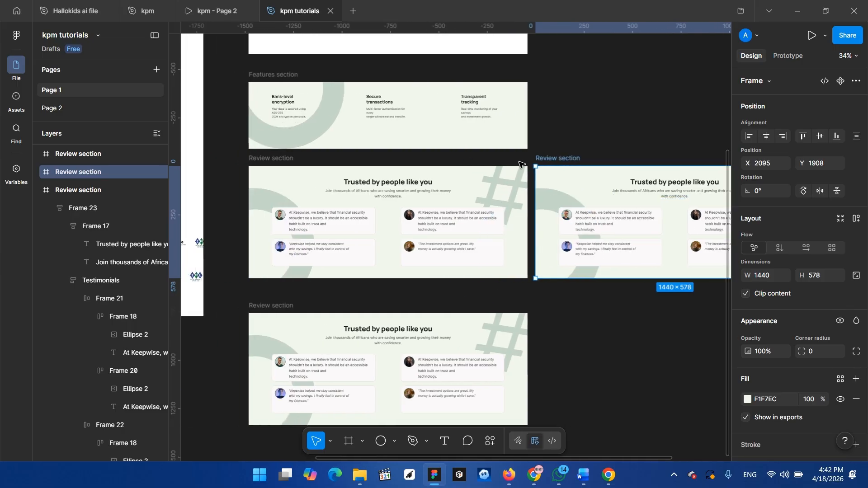
- Delete the Review section copy beside the original, and remove the heading and testimonials content from the copy below
key("Delete")
scroll(384, 331, "down", 3)
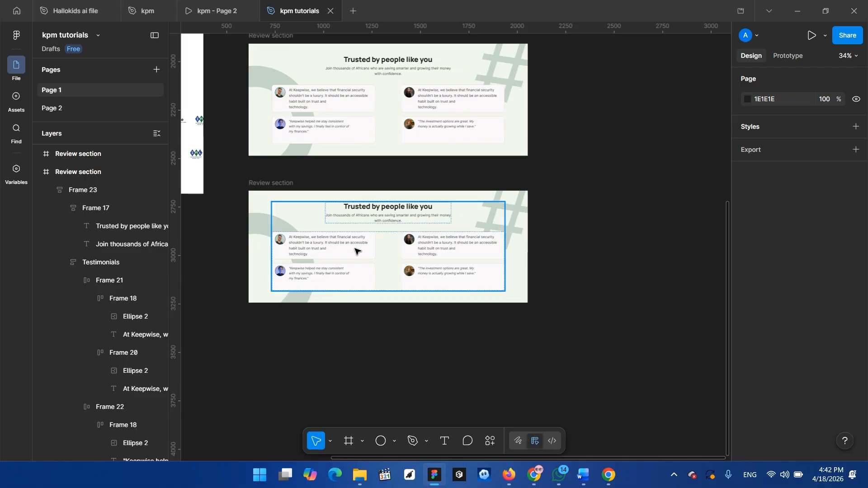
scroll(355, 251, "up", 5)
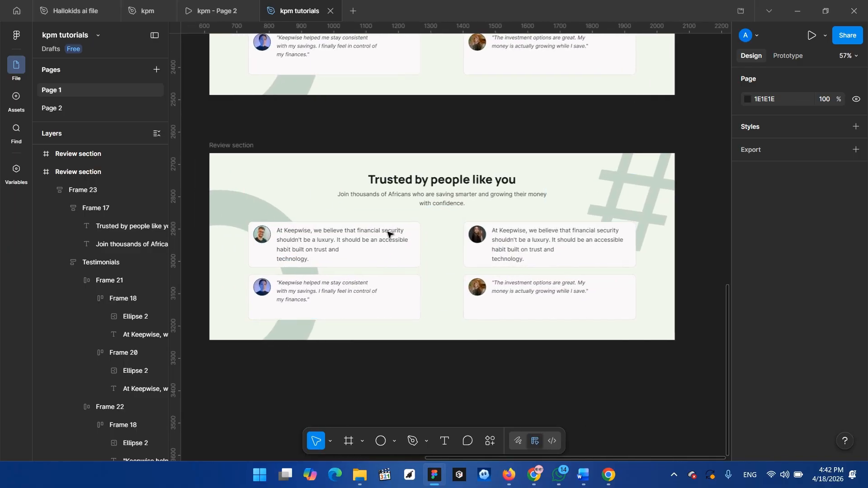
left_click(362, 184)
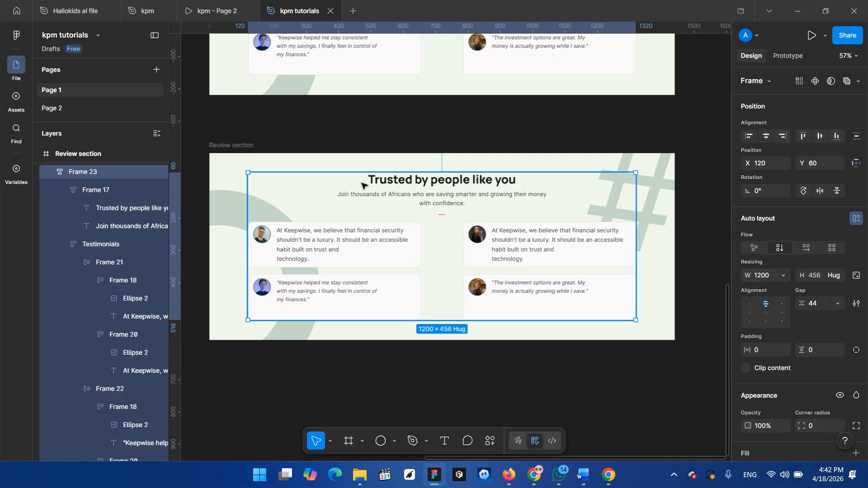
key("Delete")
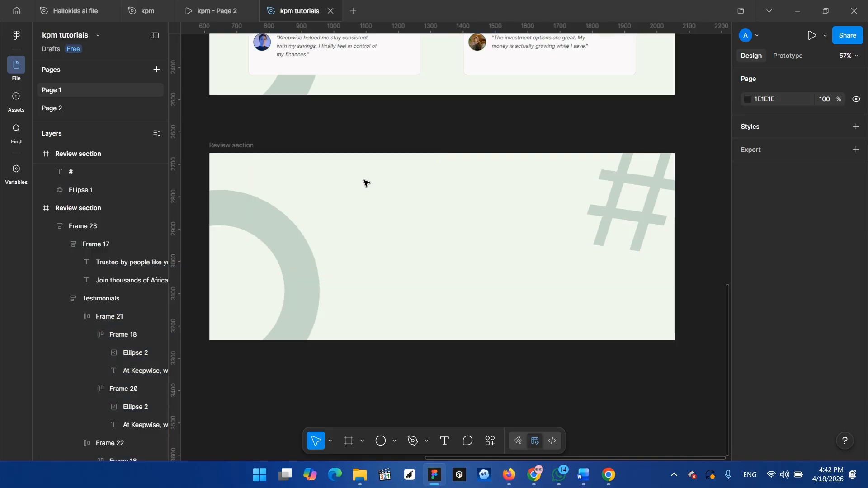
- Delete the ring and the "#" decoration from the lower Review section copy
left_click(277, 235)
key("Delete")
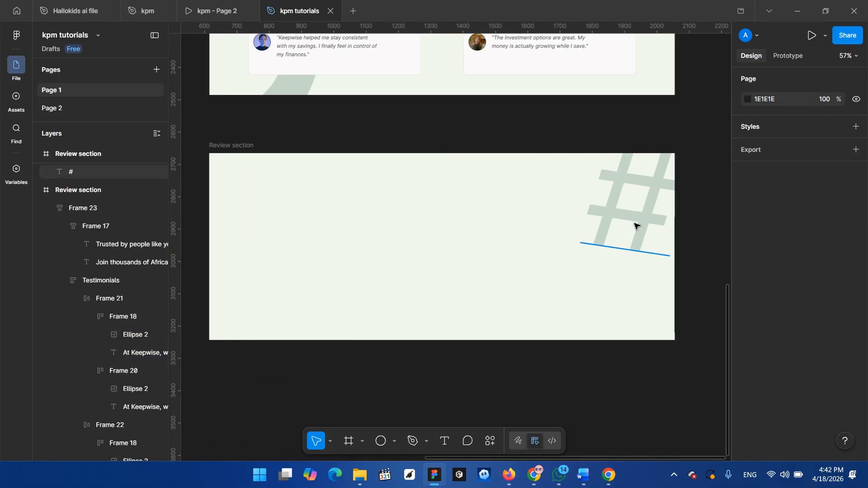
left_click(636, 226)
key("Delete")
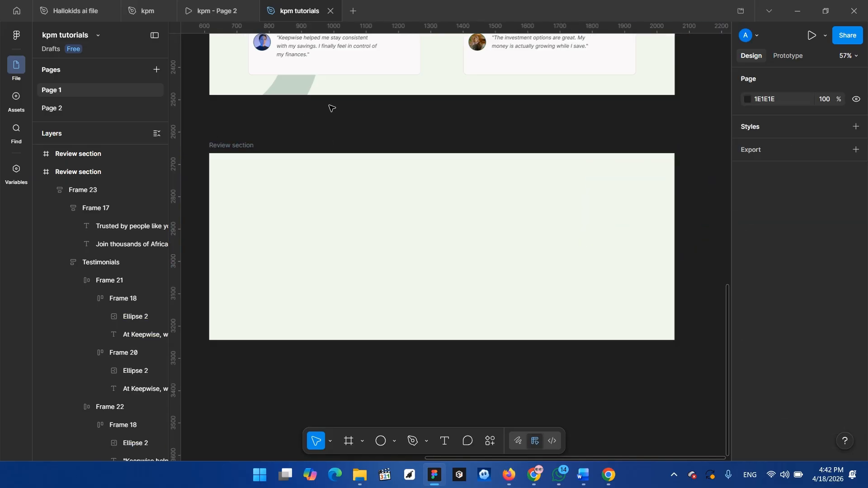
- Change the empty lower section's fill to FCFCFC by sampling the hero section's off-white background
scroll(332, 107, "down", 4)
scroll(304, 124, "up", 8)
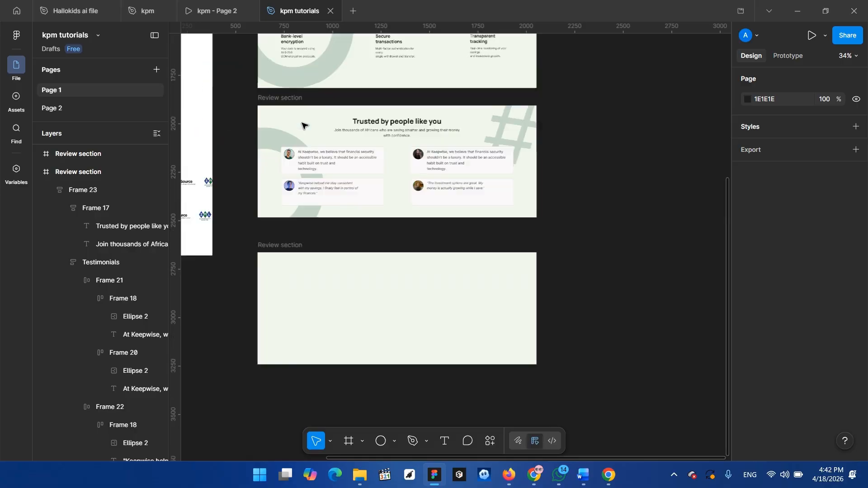
scroll(310, 126, "down", 5)
left_click(268, 288)
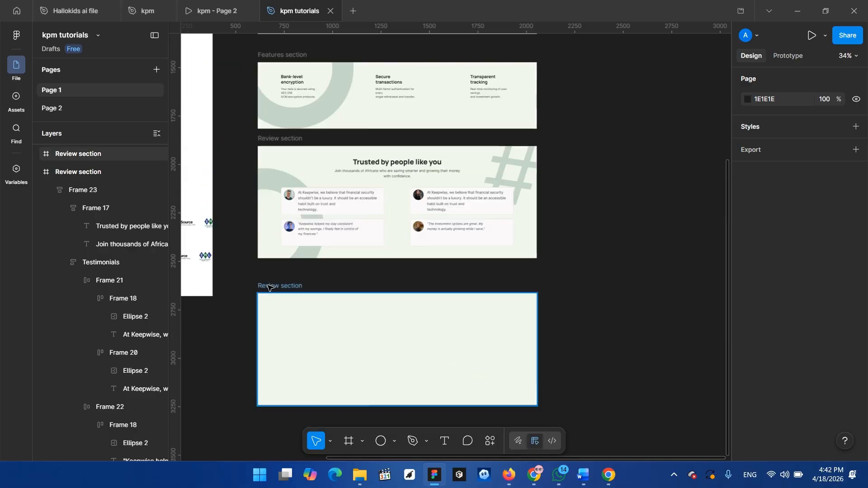
left_click(270, 288)
scroll(355, 252, "up", 3)
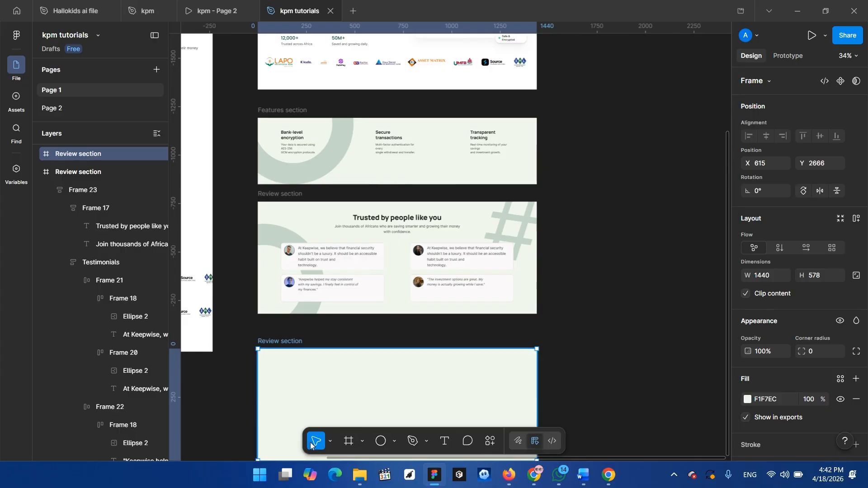
scroll(758, 368, "down", 2)
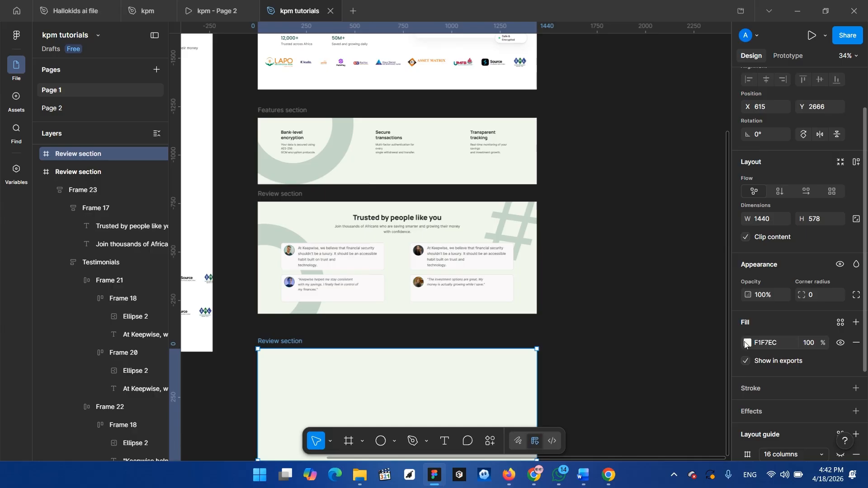
left_click(748, 343)
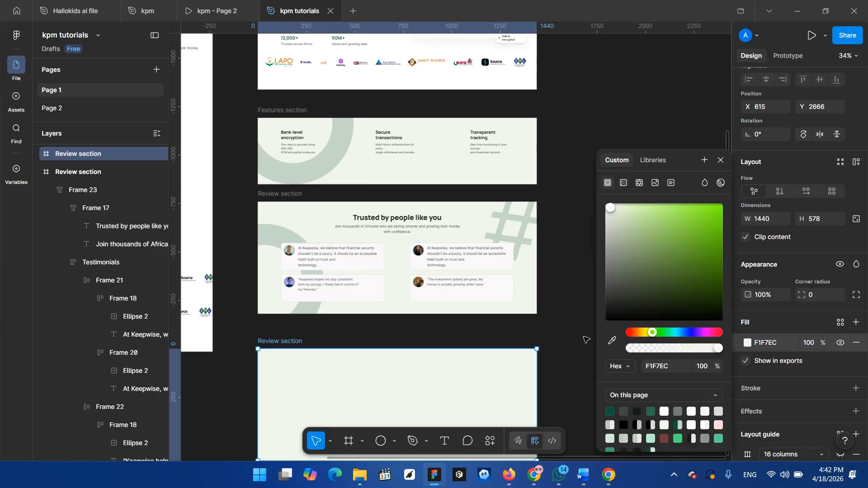
left_click(613, 341)
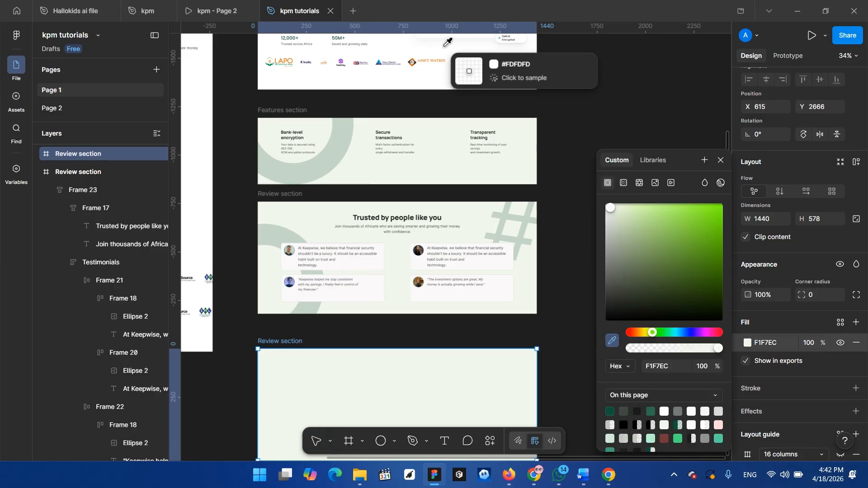
left_click(435, 33)
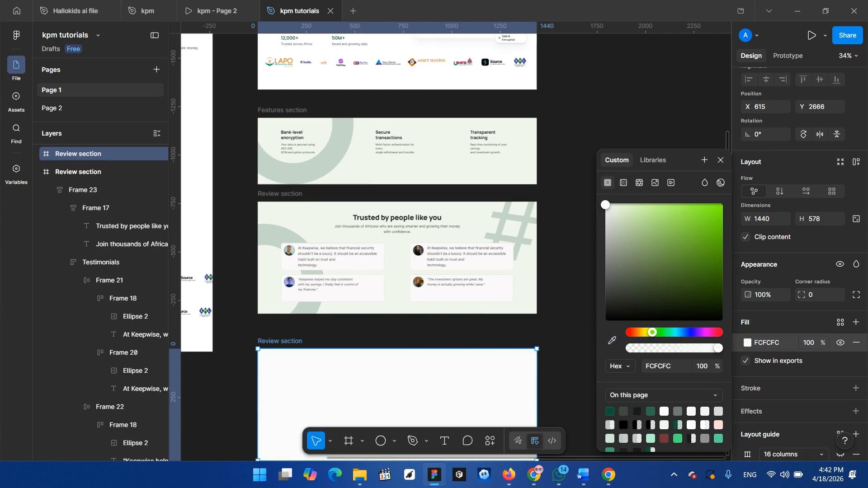
left_click(722, 161)
- Examine the source texts on the Materials frame alongside the finished sections for content to use in the empty section
scroll(407, 330, "down", 5)
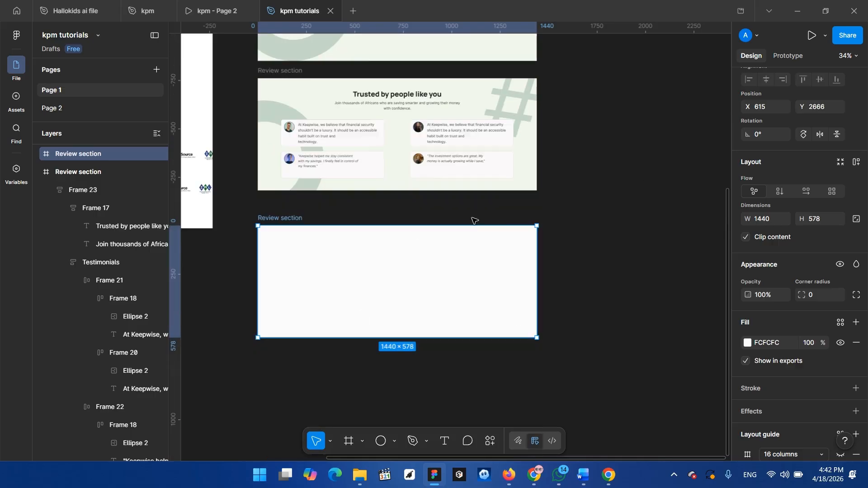
scroll(289, 223, "left", 2)
scroll(292, 222, "left", 6)
scroll(416, 122, "up", 7)
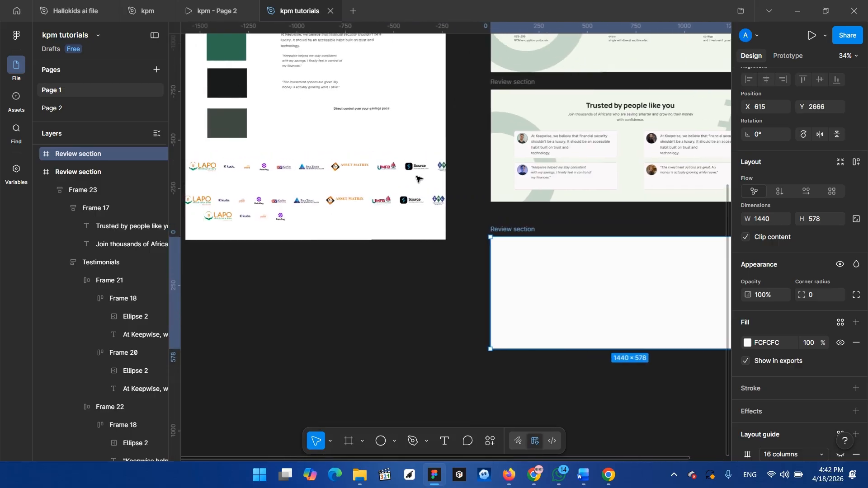
scroll(417, 179, "up", 4)
scroll(416, 179, "right", 4)
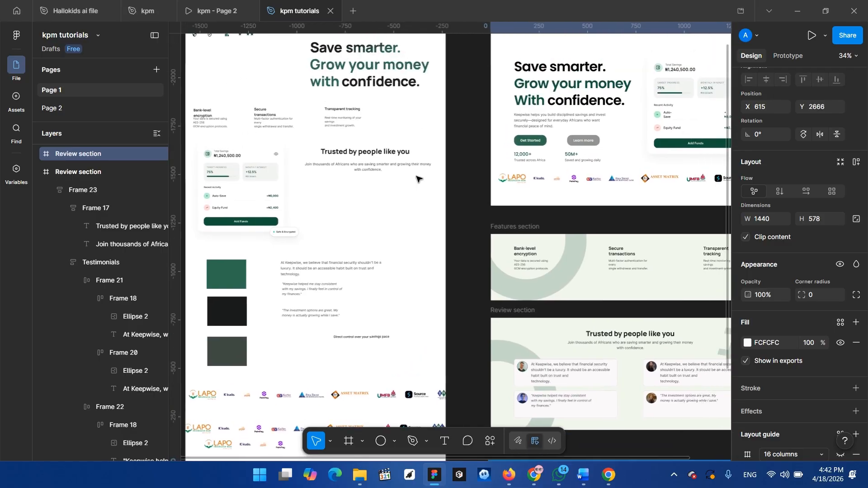
scroll(416, 178, "left", 4)
scroll(417, 179, "up", 1)
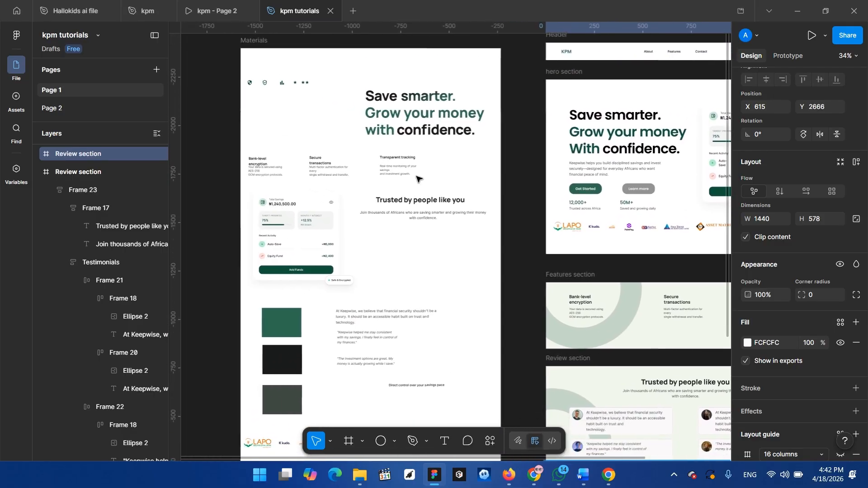
scroll(416, 179, "right", 2)
scroll(416, 178, "down", 9)
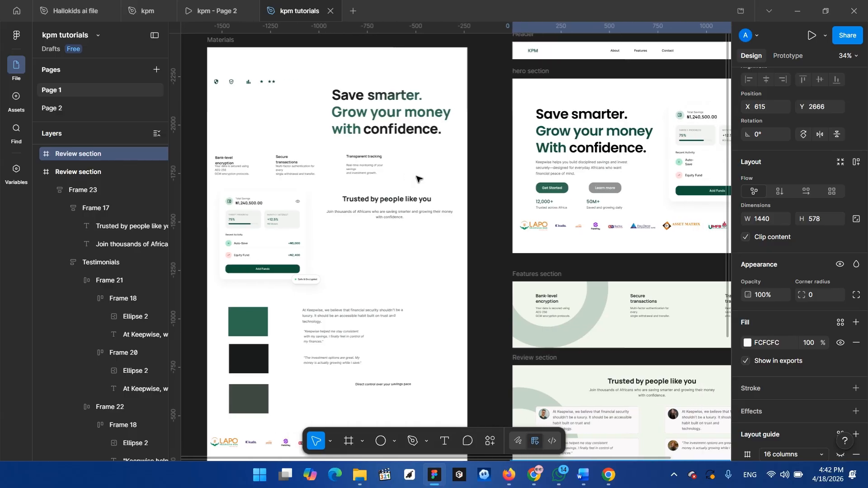
scroll(416, 178, "right", 2)
scroll(416, 179, "up", 2)
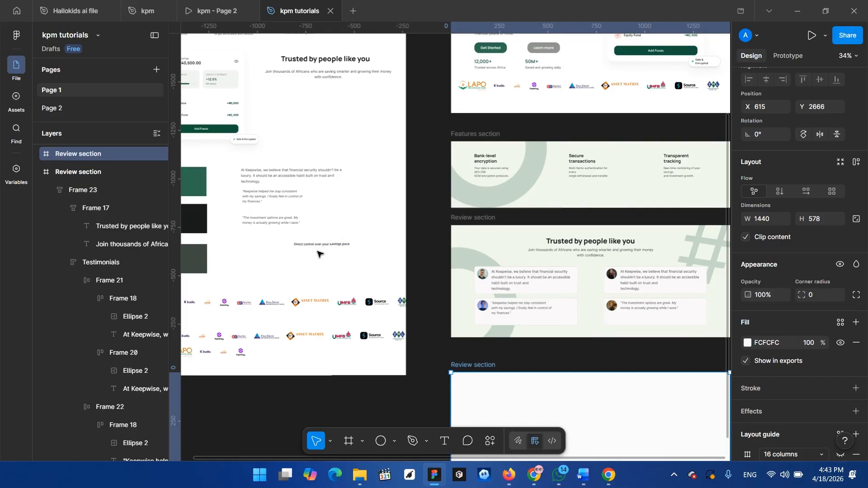
scroll(318, 253, "up", 4)
scroll(336, 256, "down", 1)
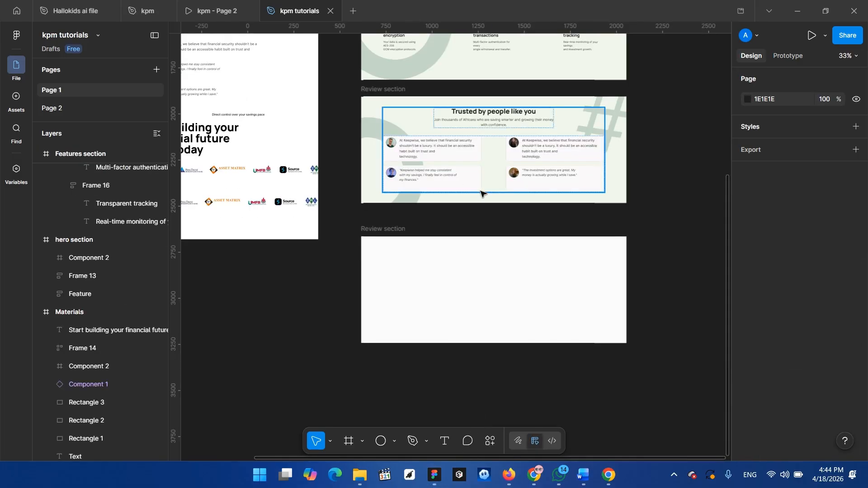
scroll(483, 194, "up", 3)
scroll(483, 194, "left", 3)
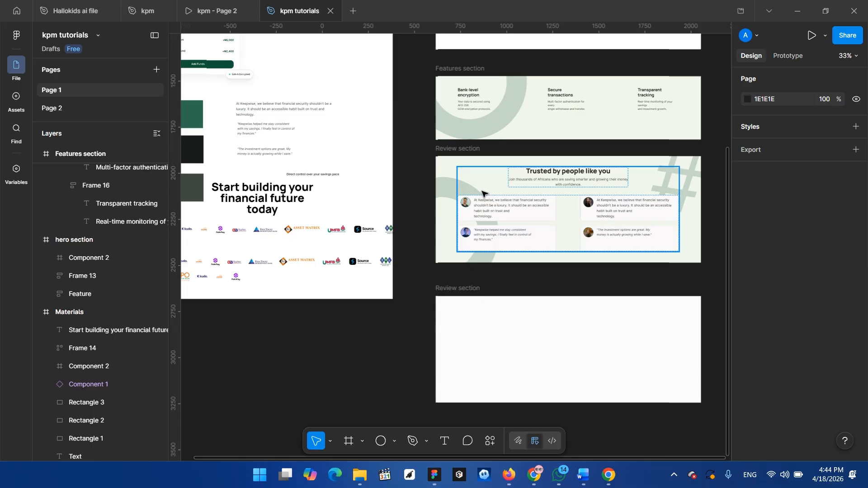
- Try to copy the "Start building your financial future today" headline from the Materials frame into the empty lower section
left_click(256, 202)
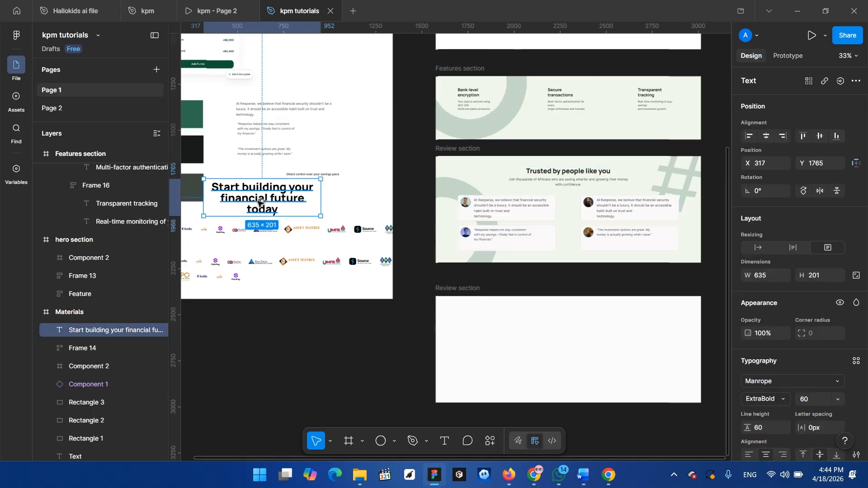
right_click(252, 198)
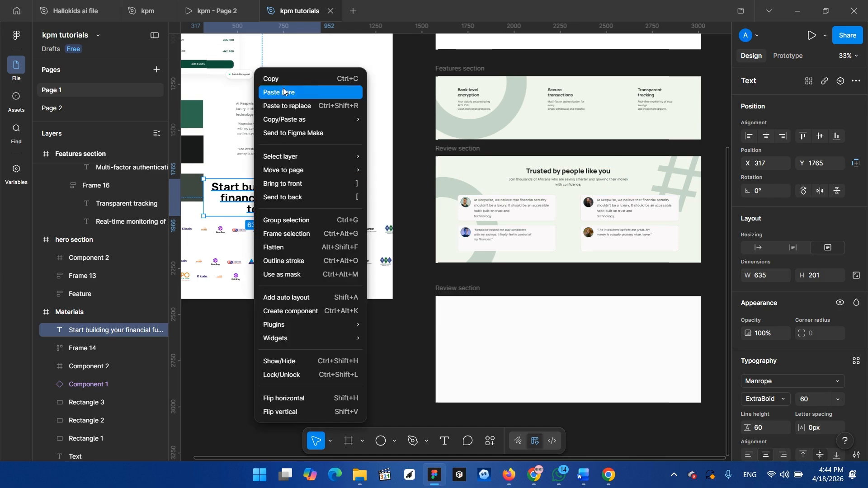
left_click(283, 74)
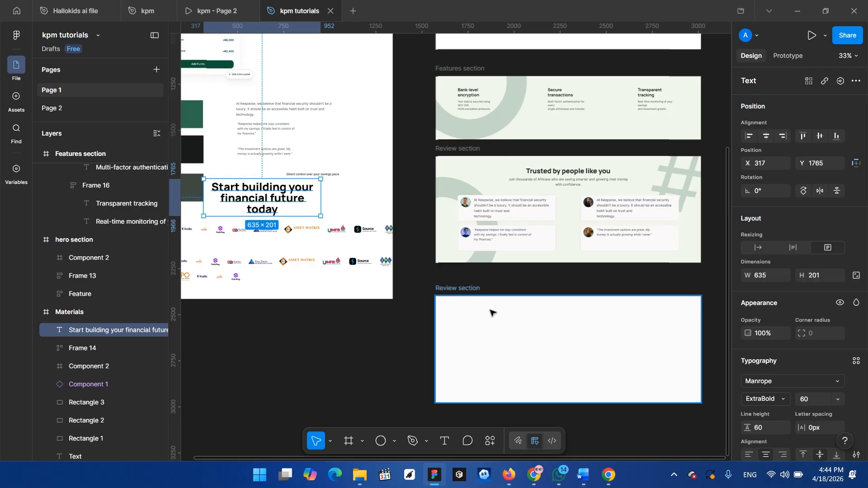
left_click(473, 290)
right_click(468, 320)
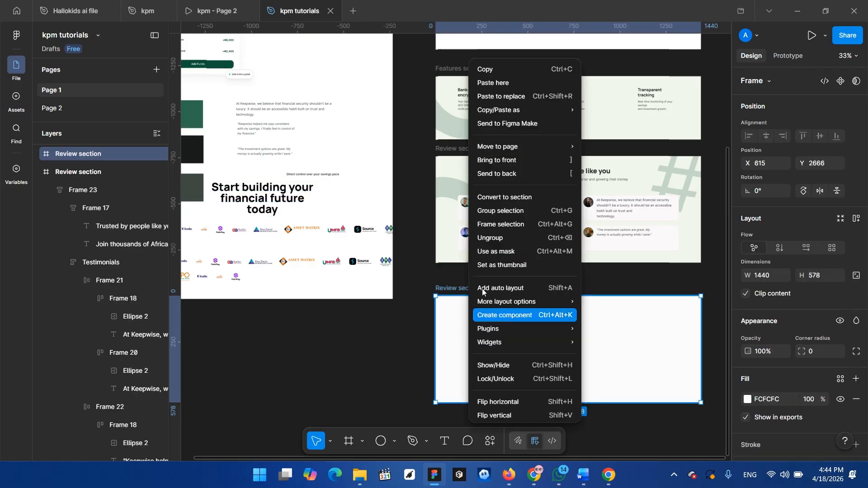
left_click(492, 84)
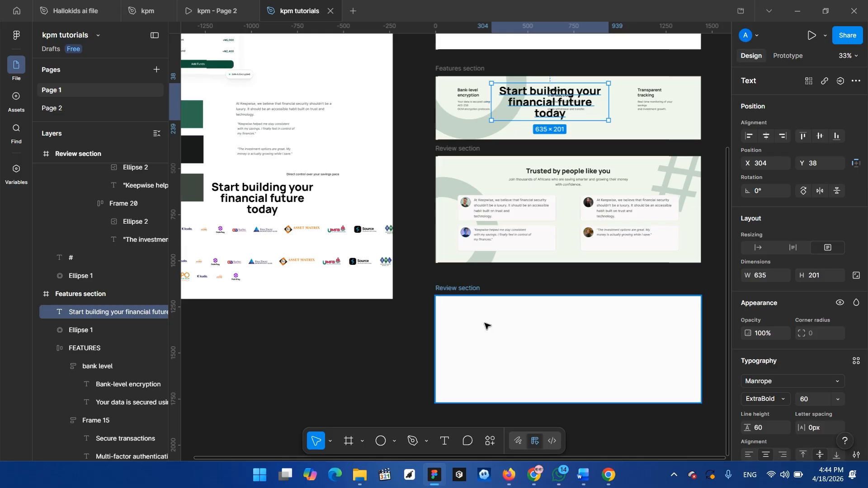
left_click(455, 290)
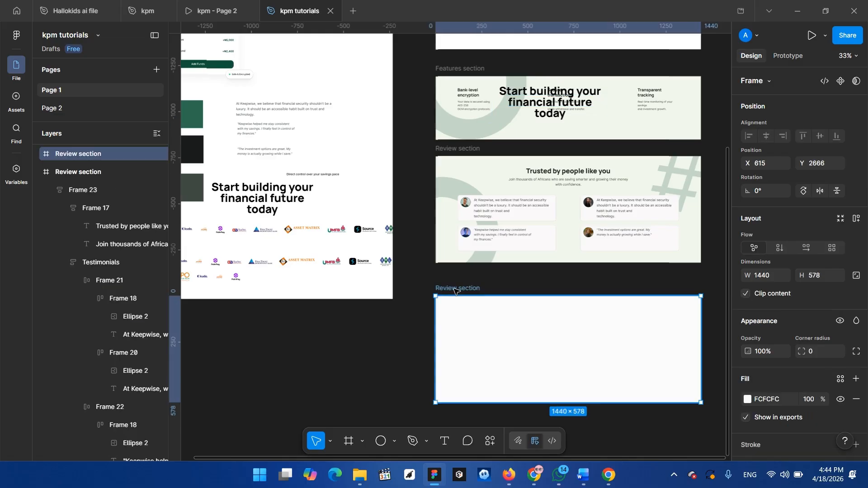
left_click(581, 321)
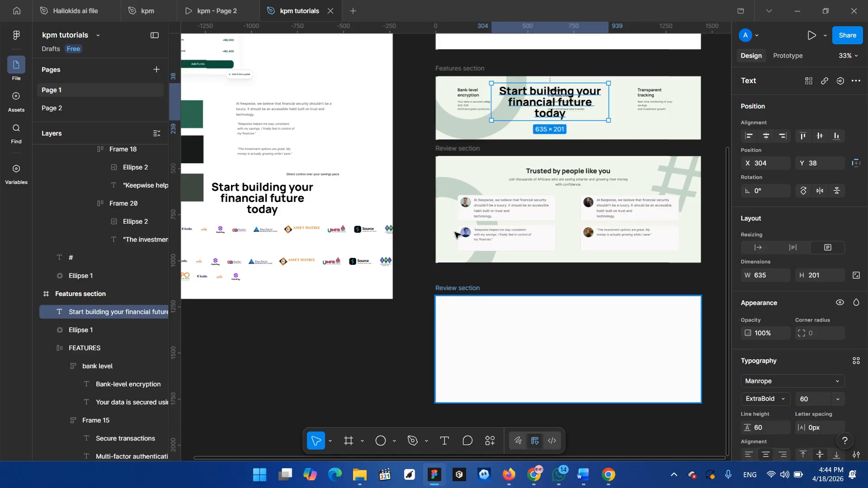
- Copy the "Start building your financial future today" headline from the Materials frame into the empty lower section at X 317, Y 189
left_click(256, 195)
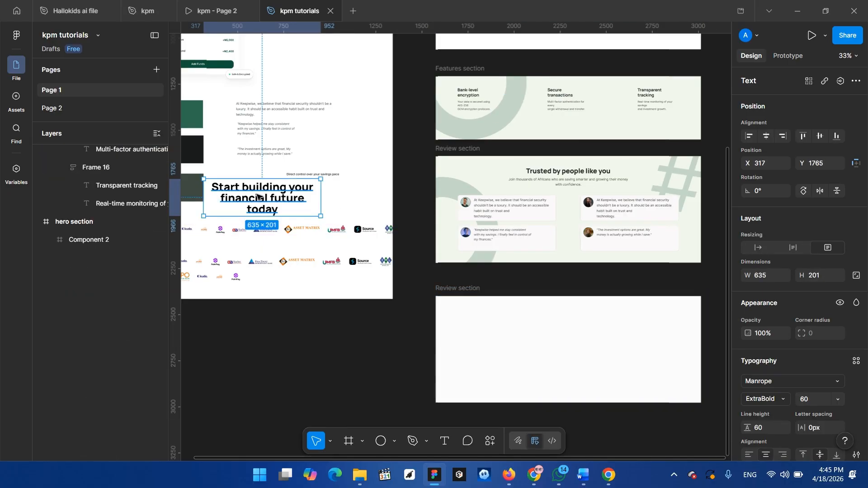
right_click(261, 196)
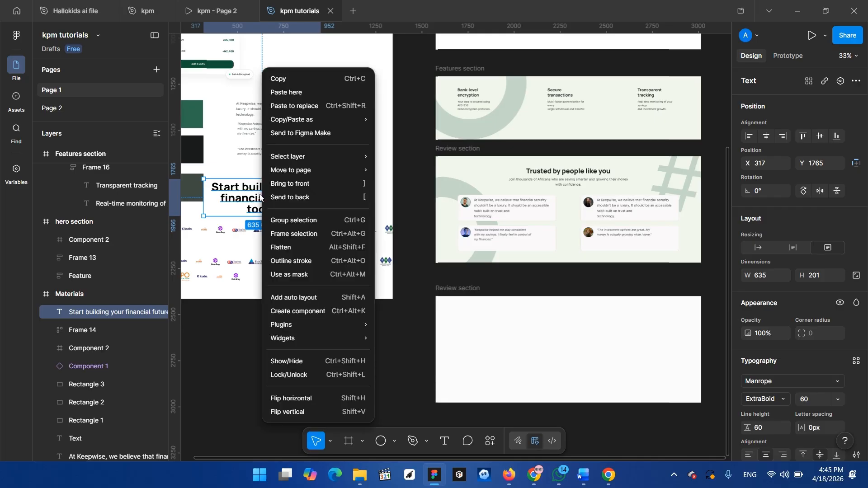
left_click(304, 80)
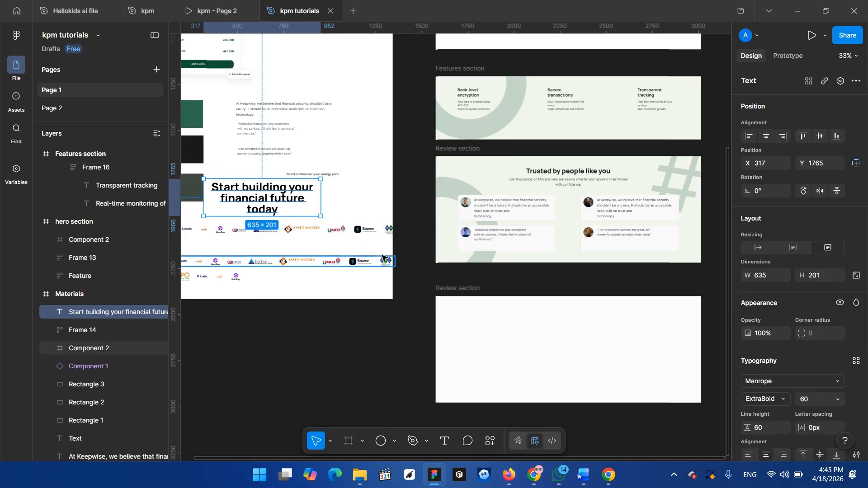
left_click(458, 296)
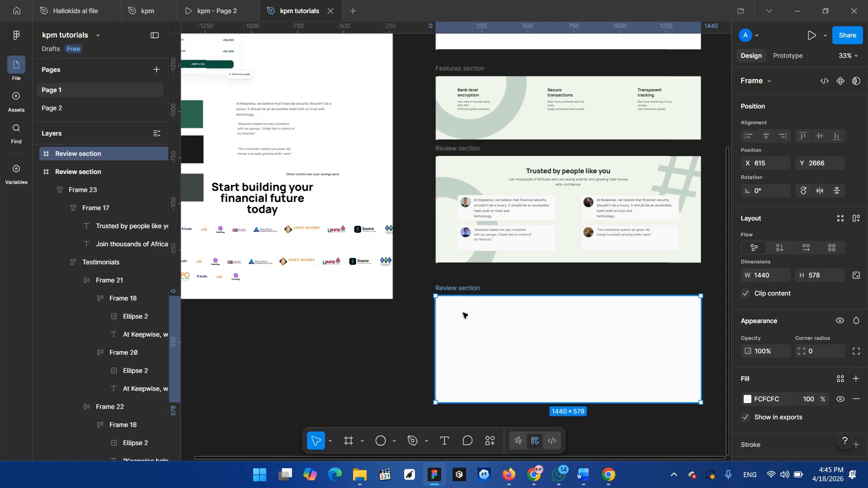
key("ctrl+v")
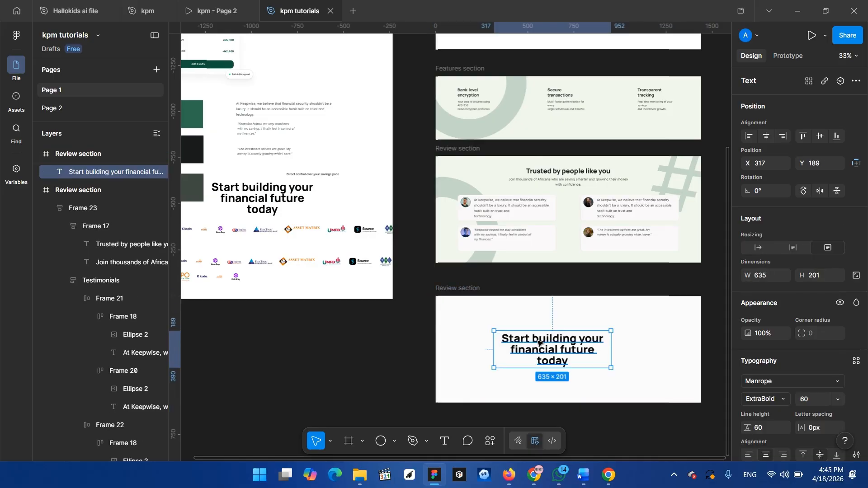
scroll(538, 343, "right", 5)
scroll(538, 343, "down", 2)
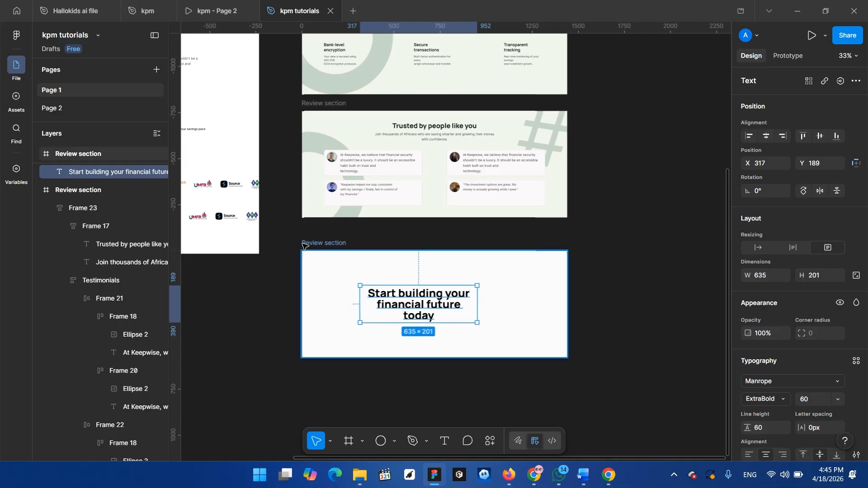
left_click(304, 246)
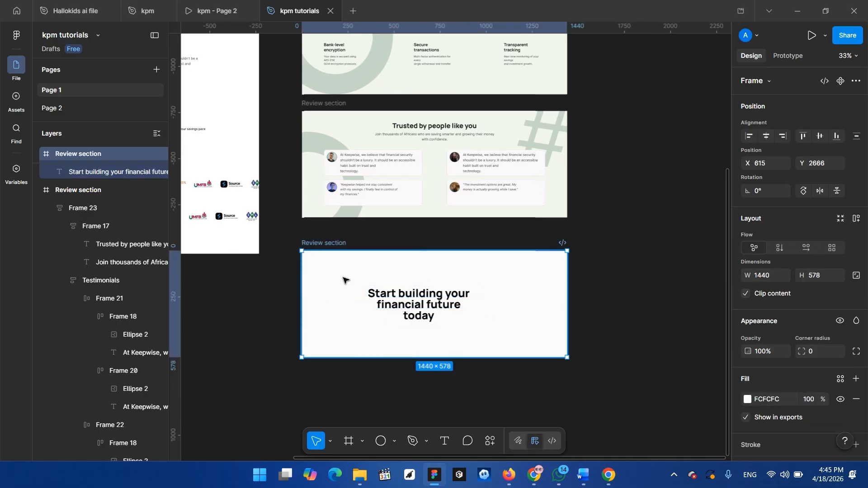
- Compare the typography settings of the closing section's "Start building your financial future today" headline with those of the hero headline
left_click(413, 310)
double_click(413, 311)
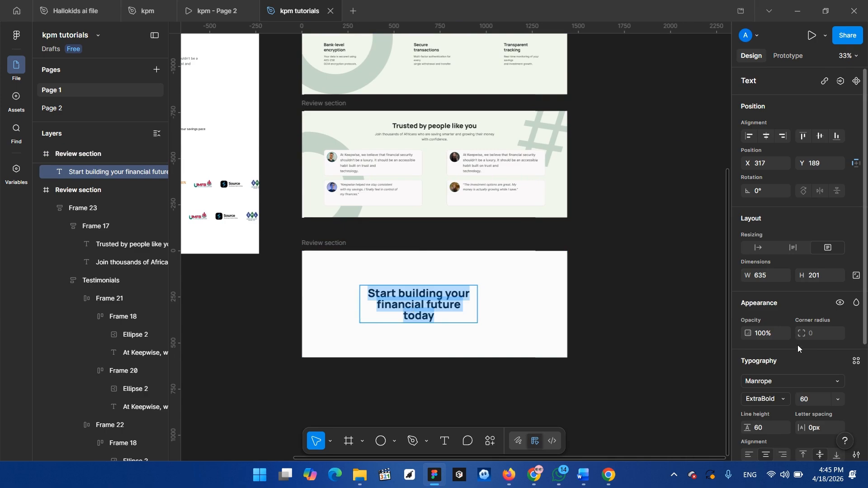
scroll(776, 389, "down", 4)
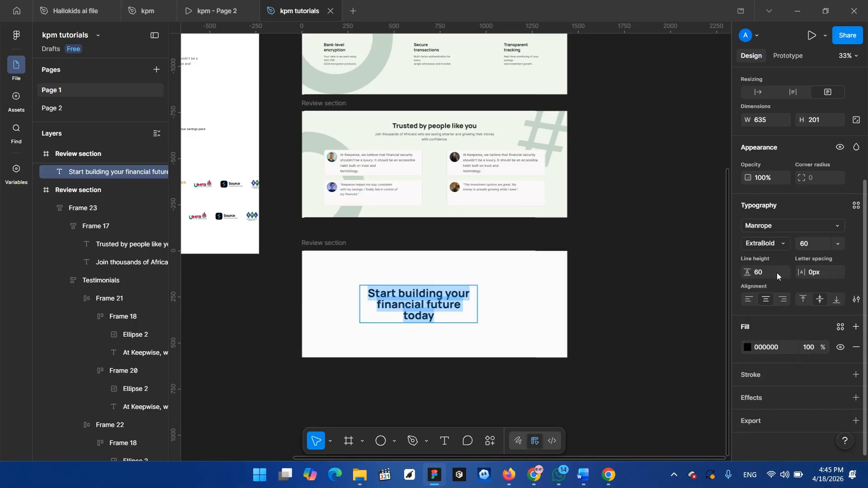
scroll(777, 271, "up", 4)
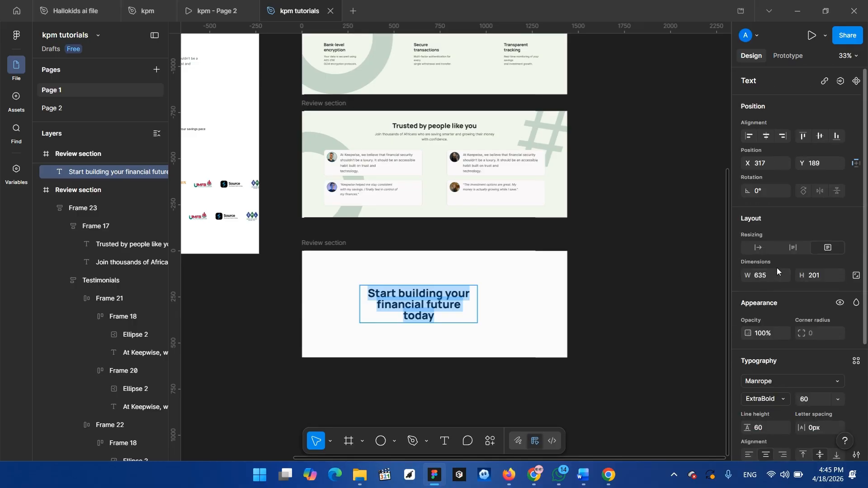
left_click(789, 382)
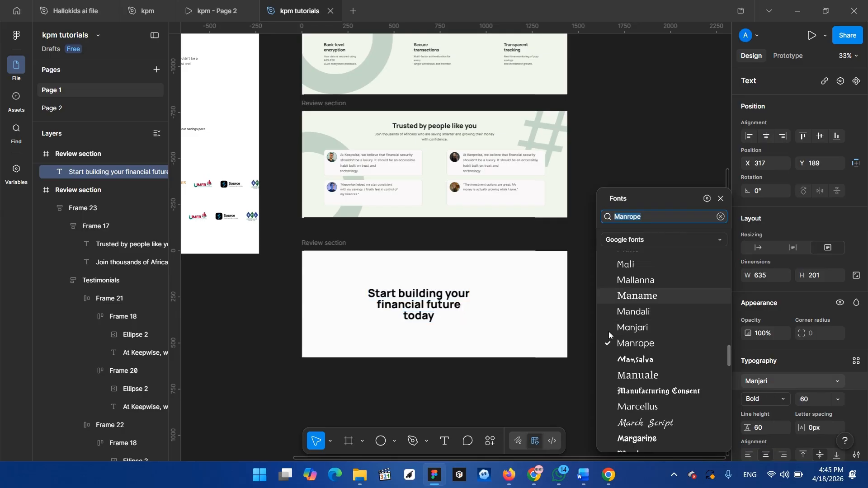
scroll(460, 171, "up", 7)
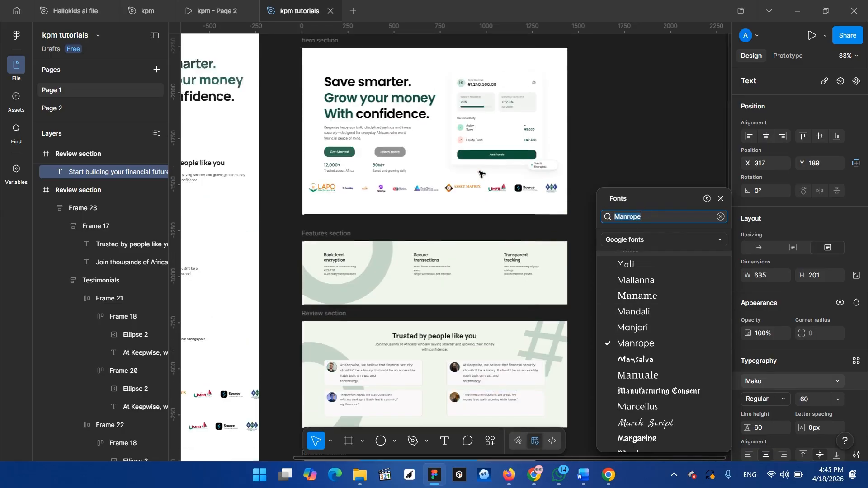
left_click(384, 212)
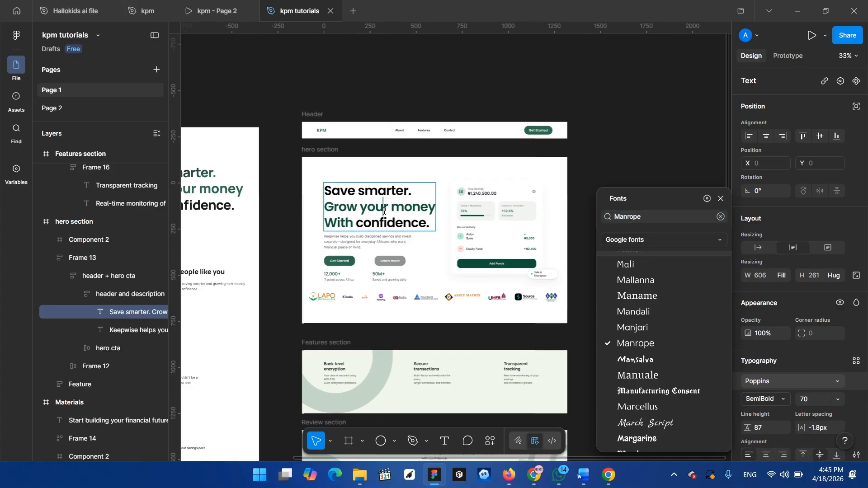
scroll(443, 260, "down", 6)
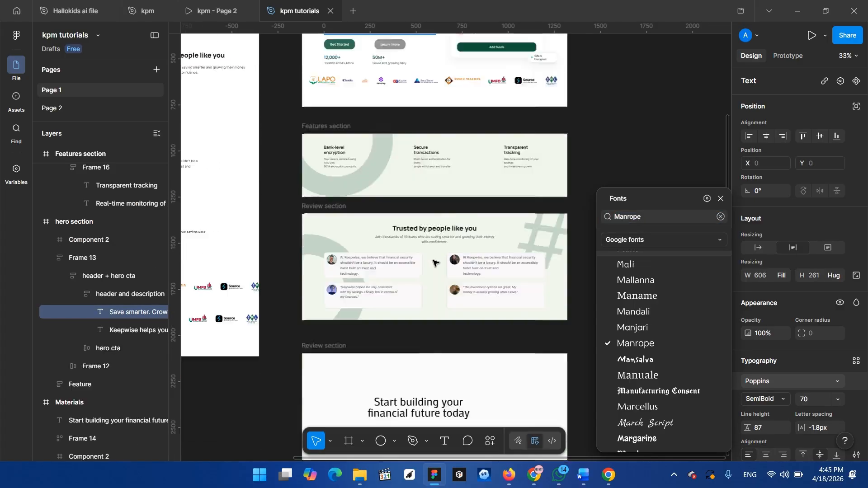
left_click(442, 211)
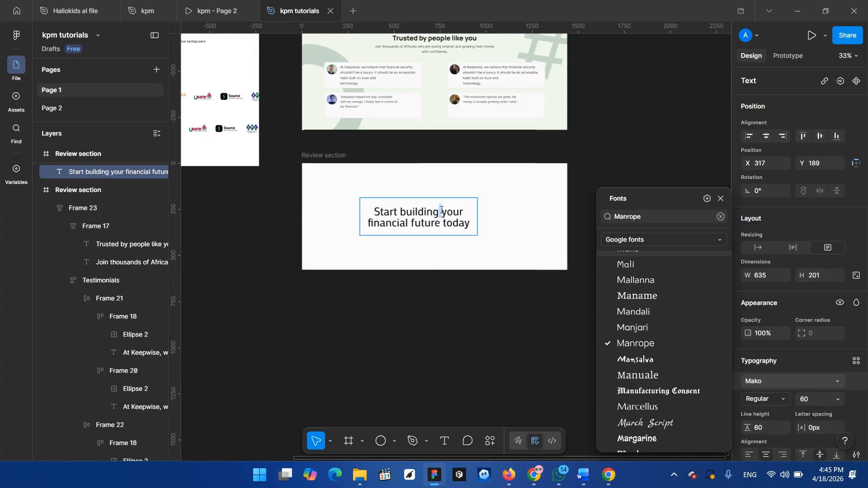
double_click(442, 210)
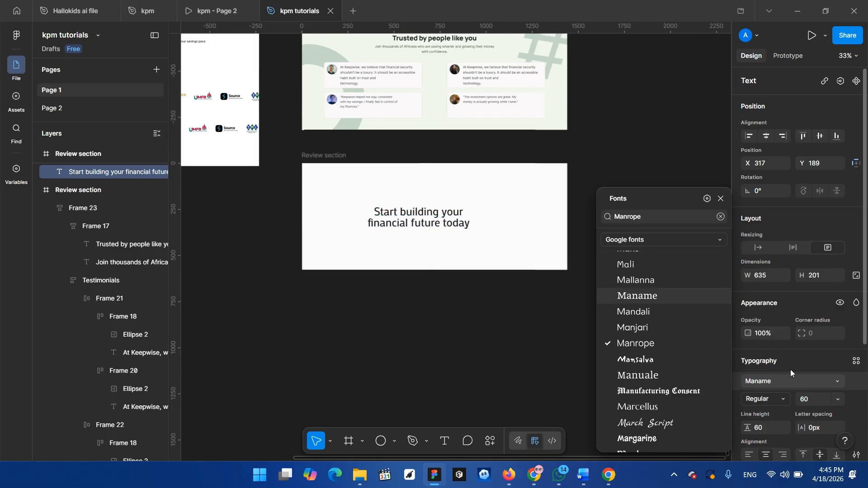
scroll(790, 370, "down", 3)
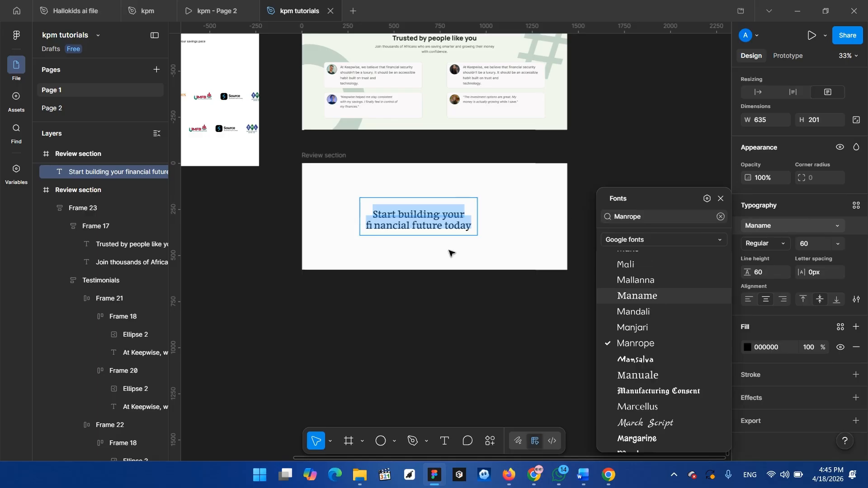
scroll(366, 240, "up", 10)
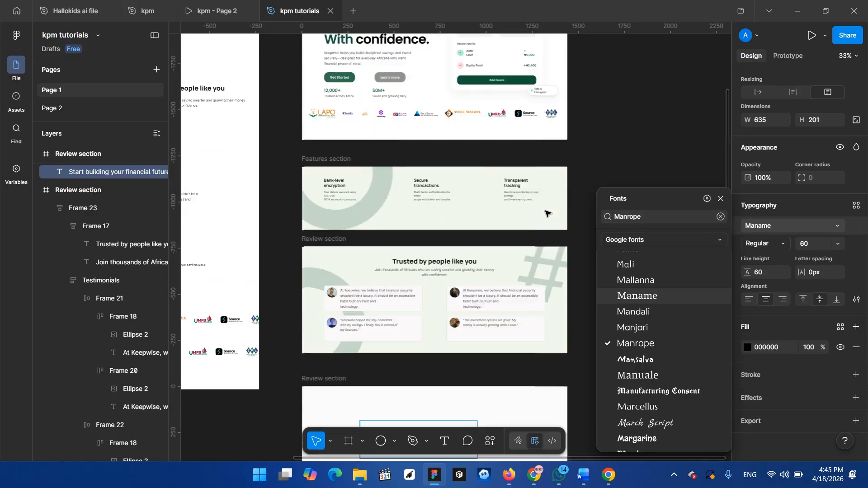
double_click(365, 241)
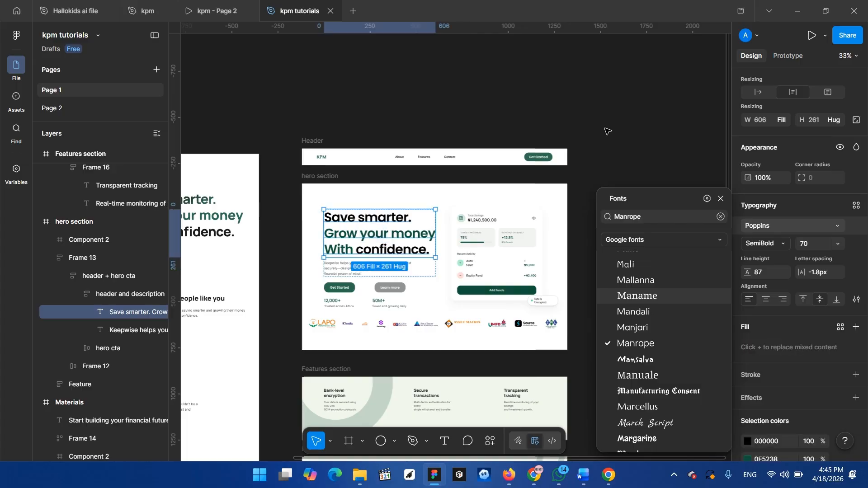
triple_click(367, 229)
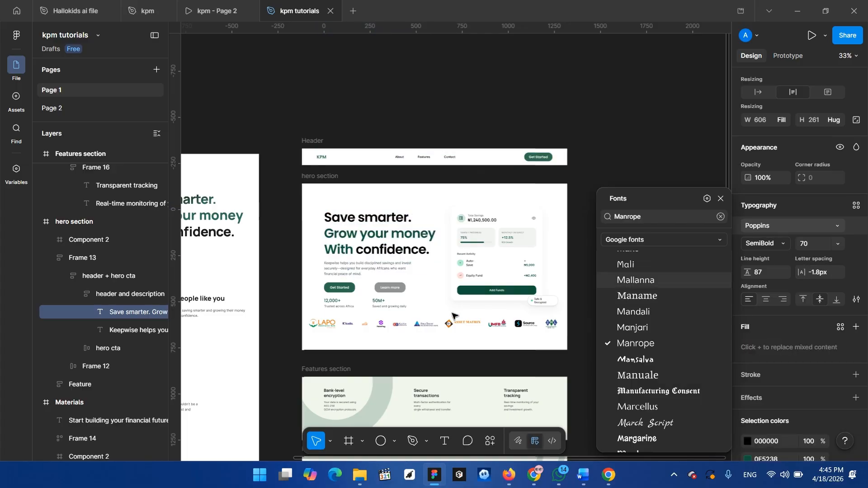
scroll(455, 316, "down", 8)
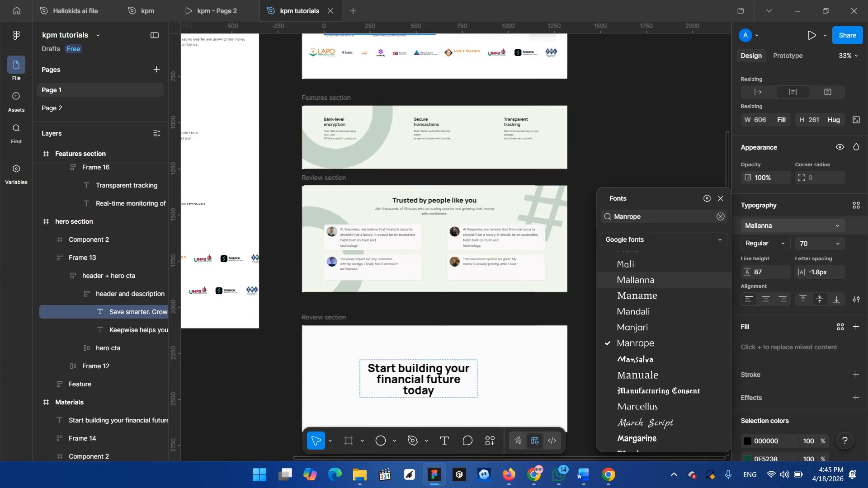
- Change the font of the closing section's "Start building your financial future today" headline to Poppins
left_click(424, 379)
key("ctrl+a")
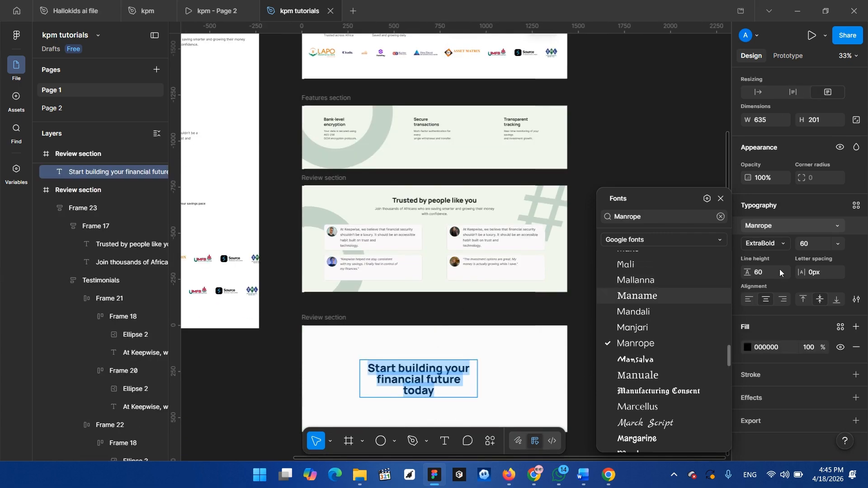
left_click(791, 228)
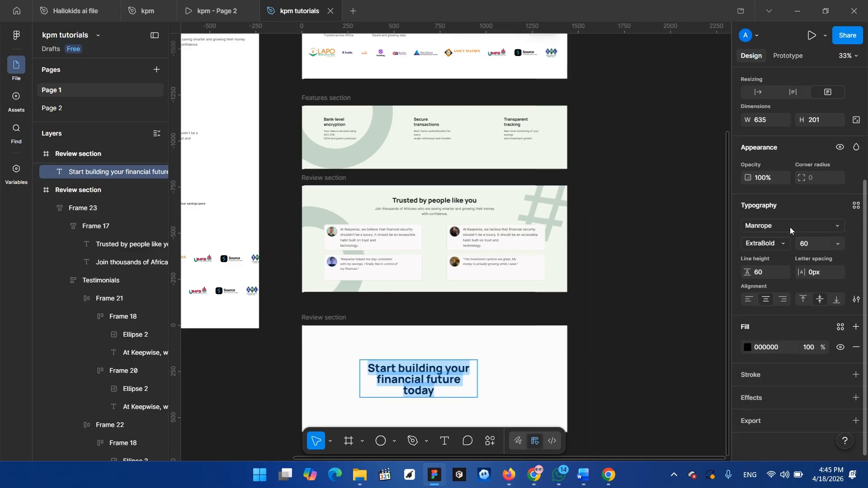
left_click(776, 221)
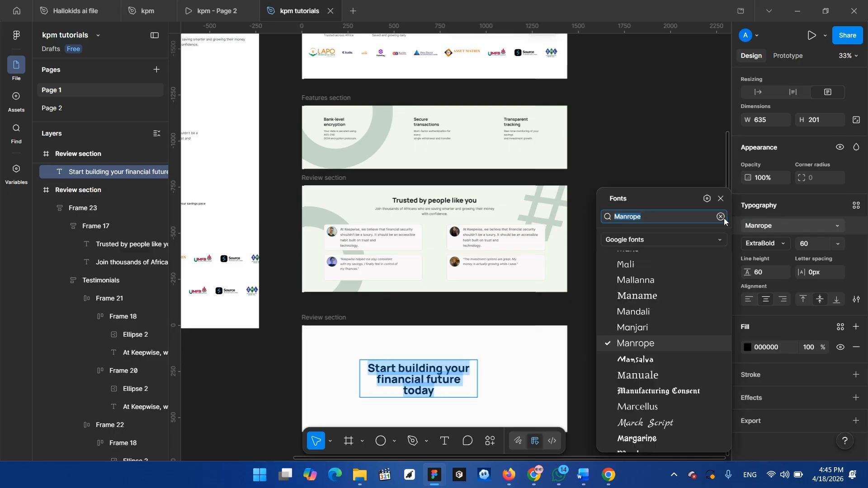
type("popp")
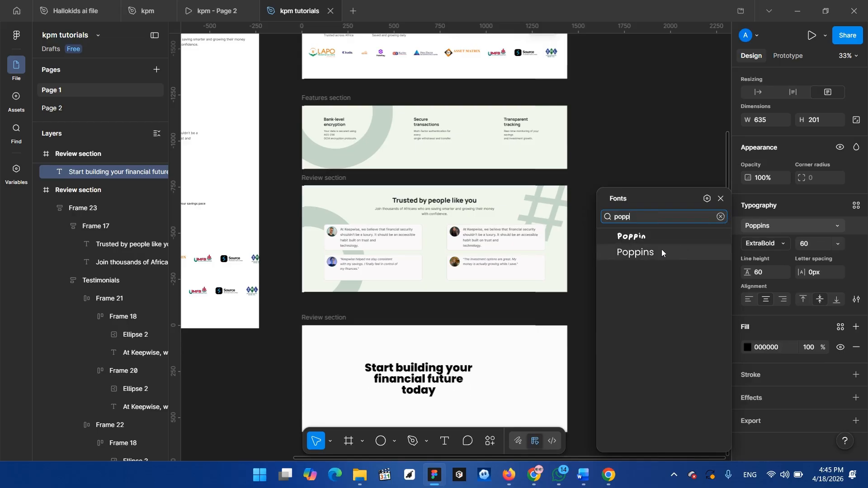
left_click(661, 252)
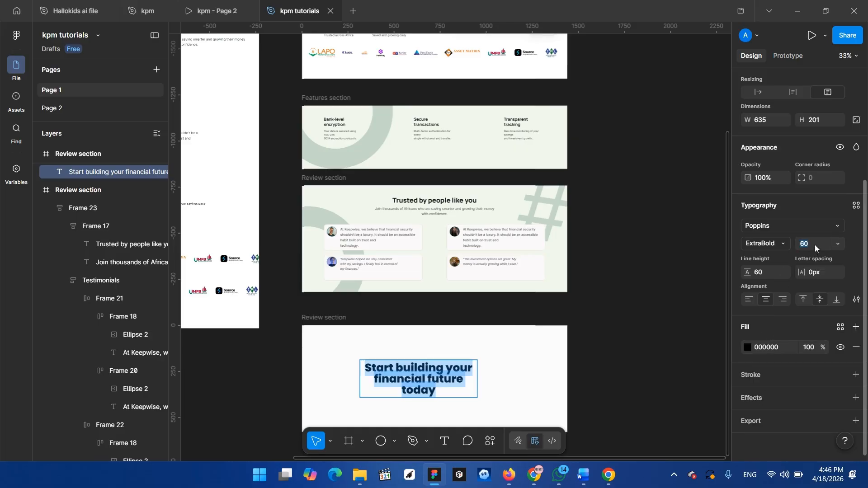
- Set the closing section's headline to SemiBold weight and a font size of 48
left_click(783, 244)
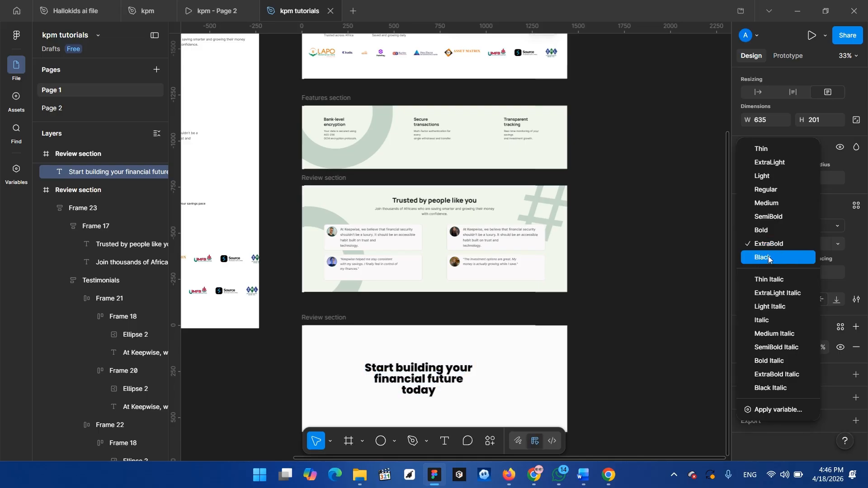
left_click(765, 216)
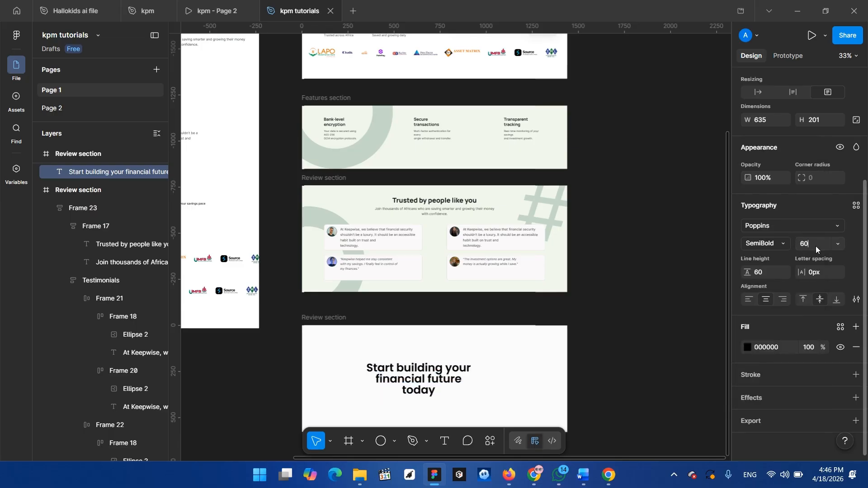
key("Return")
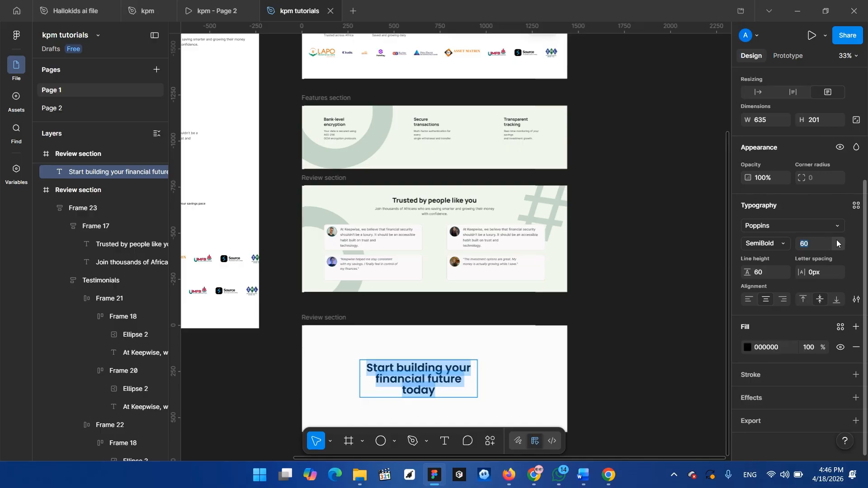
left_click(837, 243)
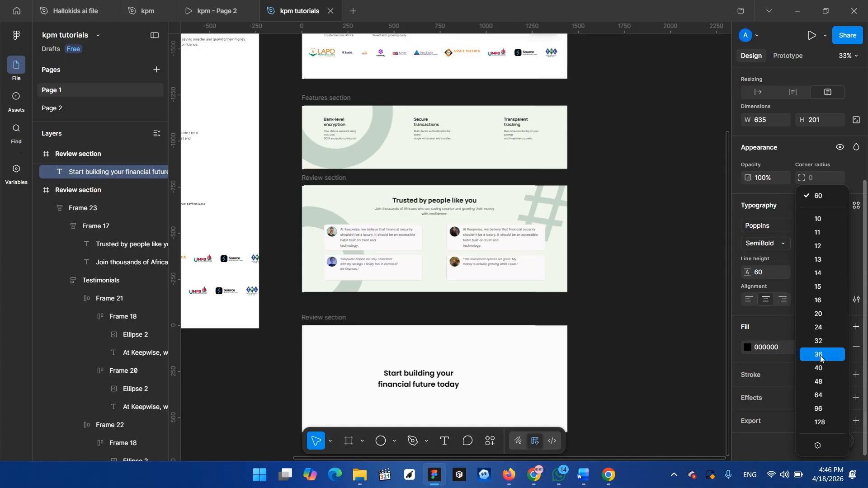
left_click(824, 384)
key("Return")
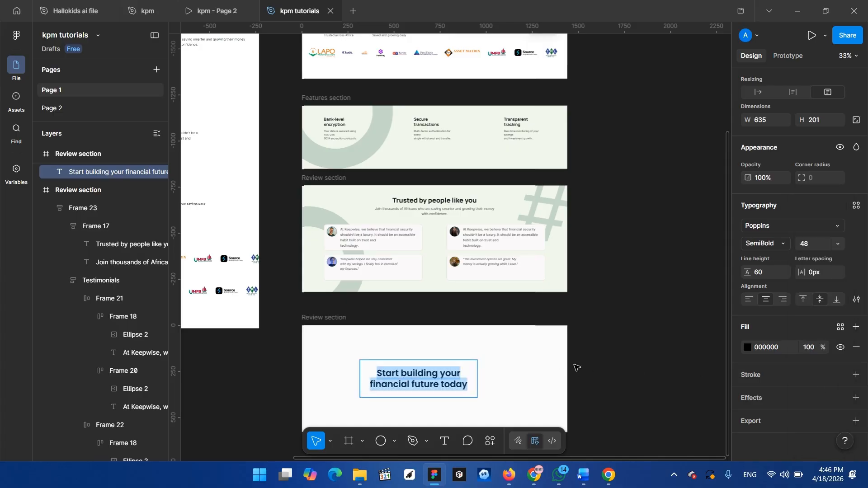
scroll(583, 362, "left", 5)
scroll(593, 359, "right", 2)
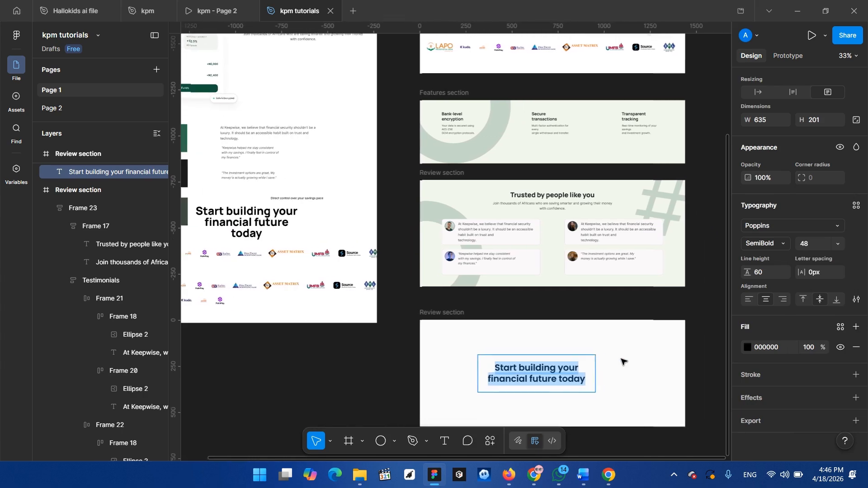
- Resize the "Start building your financial future today" text box to about 471 × 205 and centre it horizontally in its frame
scroll(624, 360, "down", 3)
key("Escape")
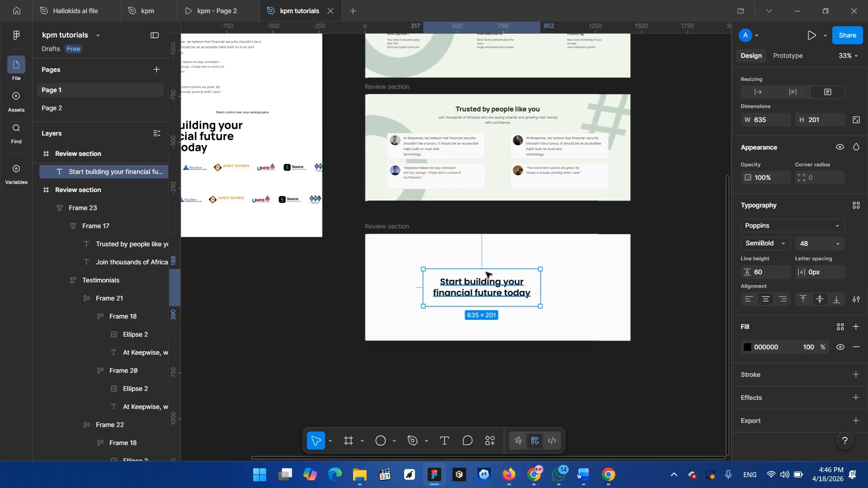
left_click_drag(493, 276, 506, 290)
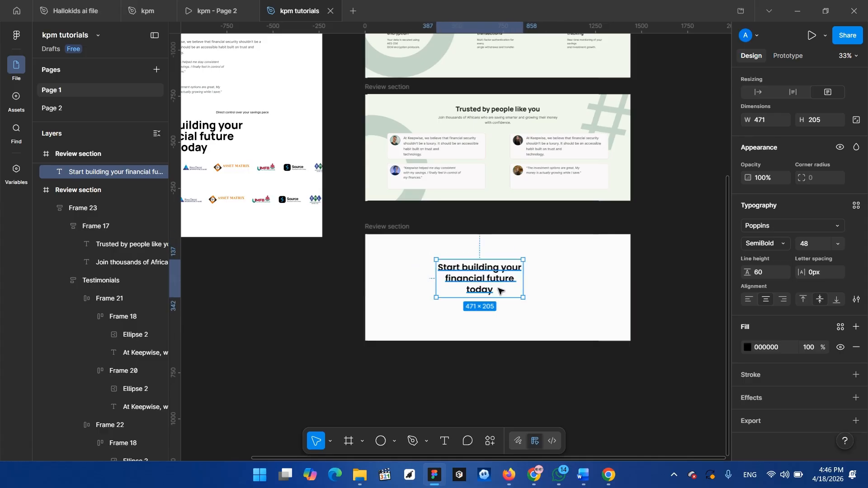
scroll(551, 247, "up", 1)
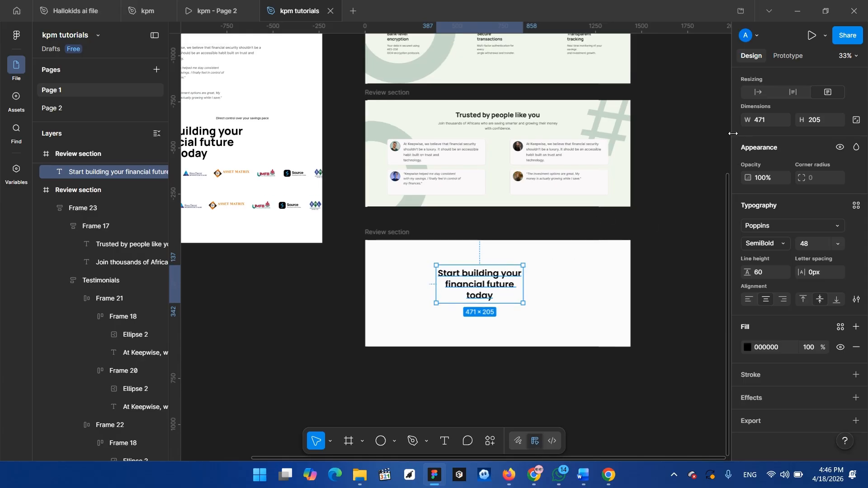
scroll(810, 116, "up", 3)
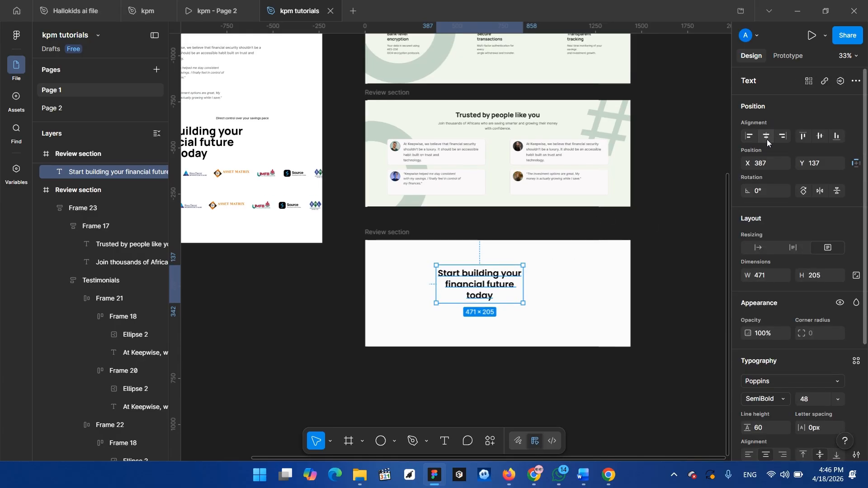
left_click(767, 139)
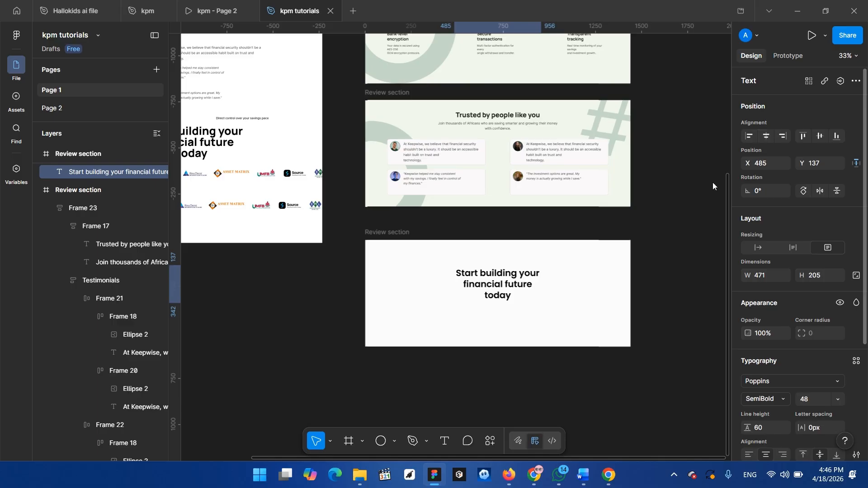
- Nudge the heading vertically until it sits 120 px from the upper edge of its section frame
left_click(390, 233)
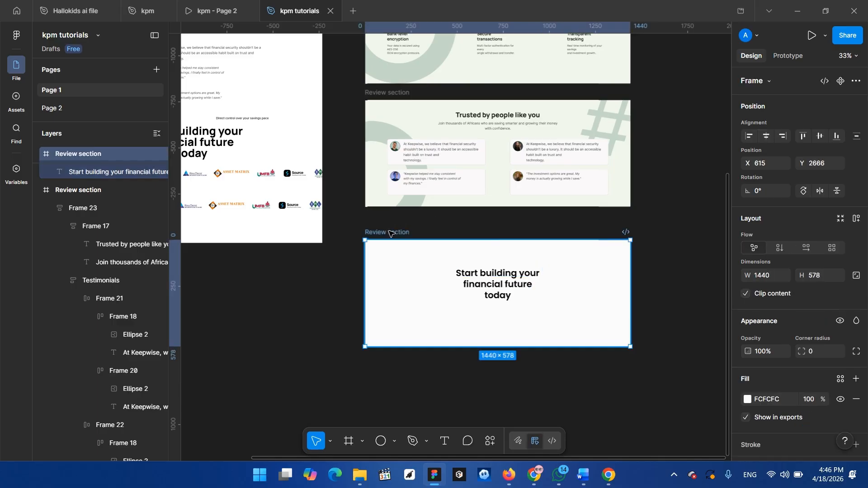
left_click(505, 284)
key("alt")
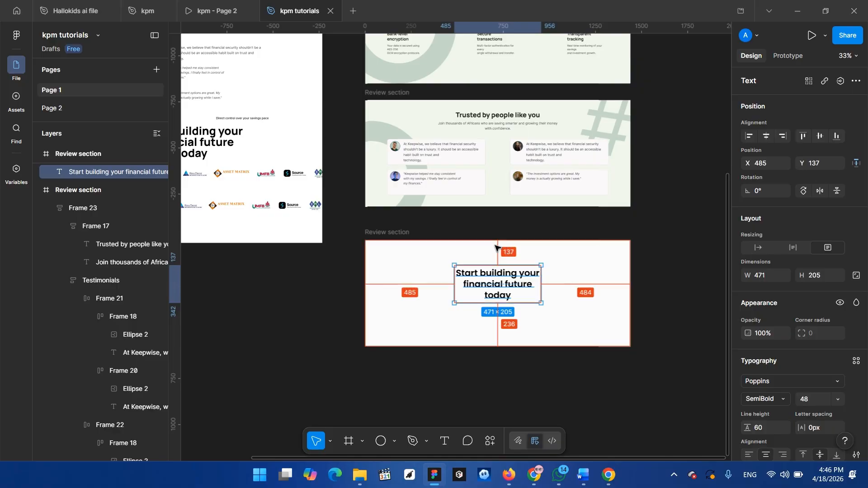
key("Up")
key("Up")
key("Up")
key("Up")
key("Up")
key("Up")
key("Up")
key("Up")
key("Up")
key("Up")
key("Up")
key("Up")
key("Up")
key("Up")
key("Up")
key("Up")
key("Up")
key("Up")
key("Up")
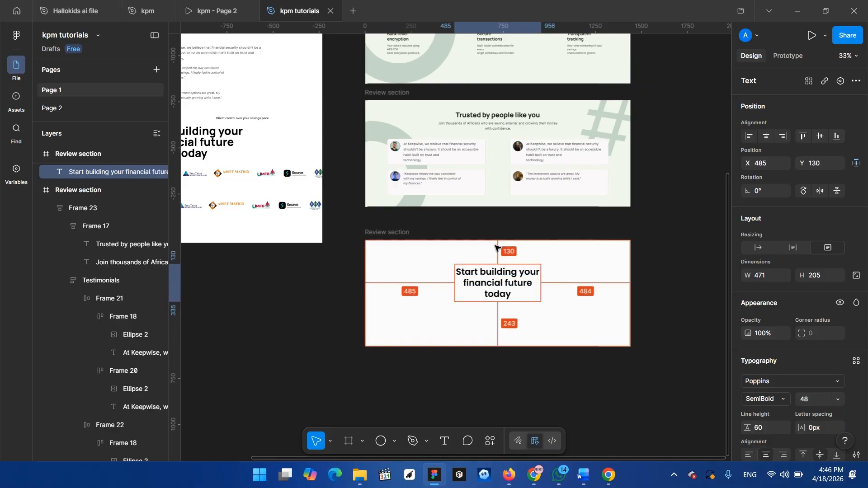
key("Down")
key("Down")
key("Down")
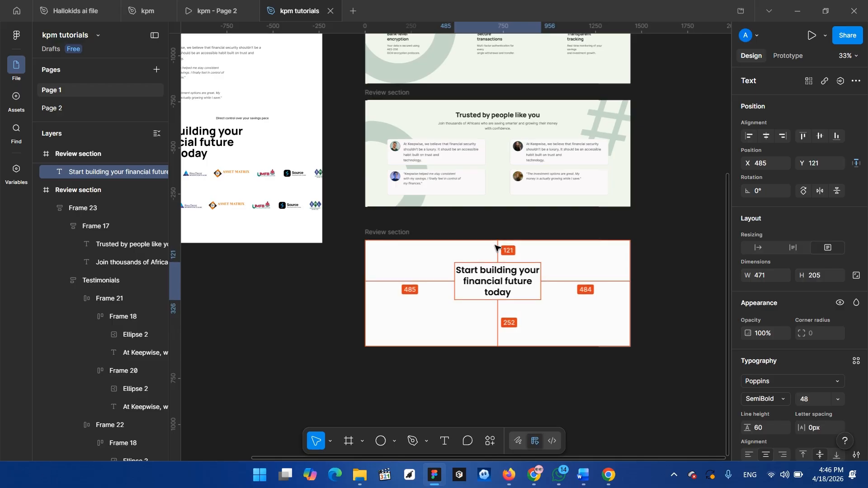
key("Up")
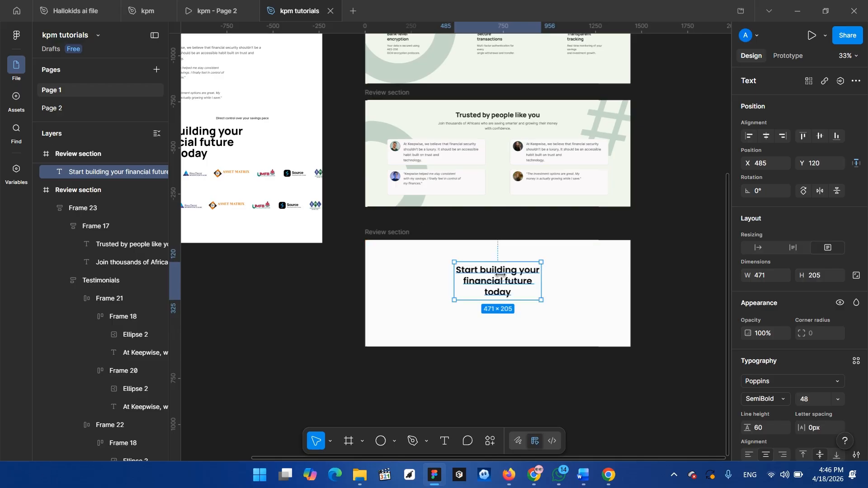
left_click(535, 320)
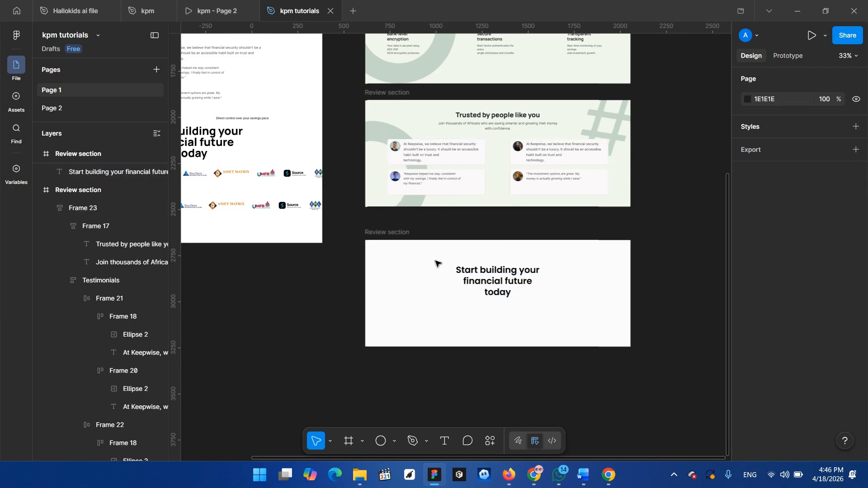
- Copy the green Get Started button from the hero section's call-to-action row
scroll(457, 214, "up", 7)
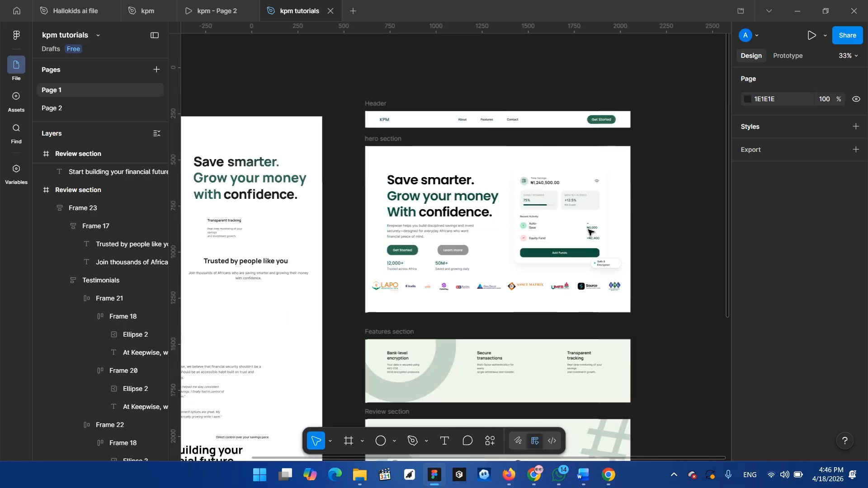
left_click(400, 252)
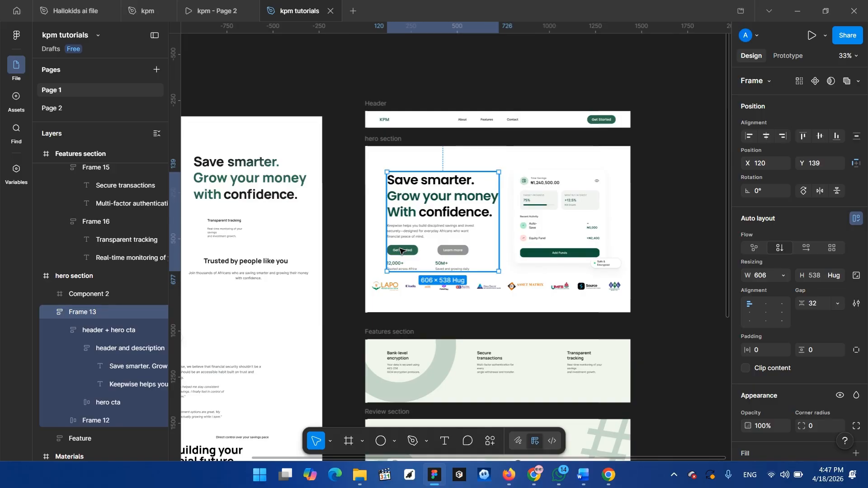
double_click(400, 251)
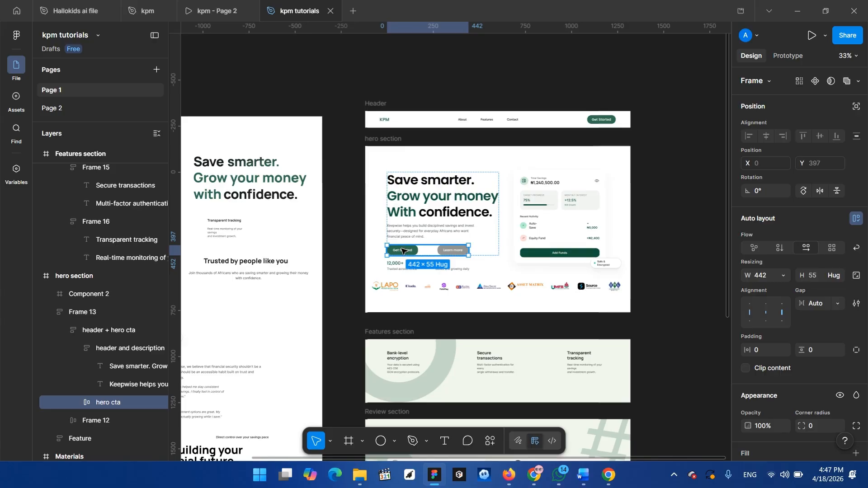
double_click(402, 251)
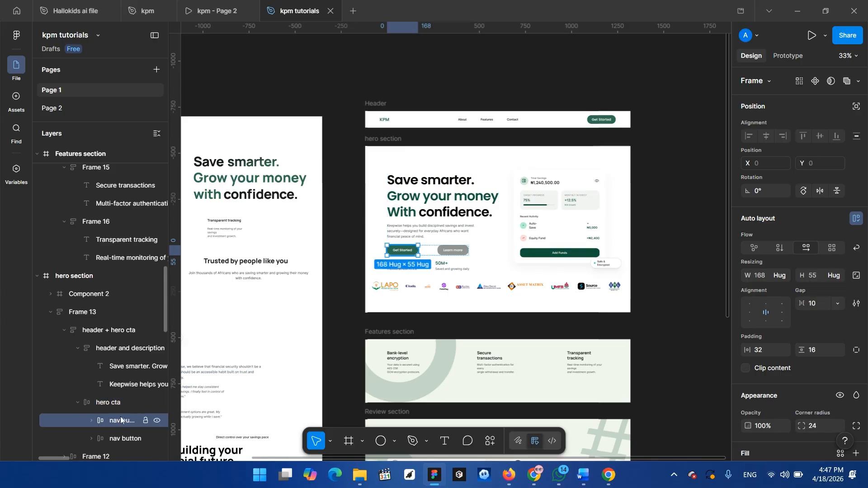
right_click(396, 252)
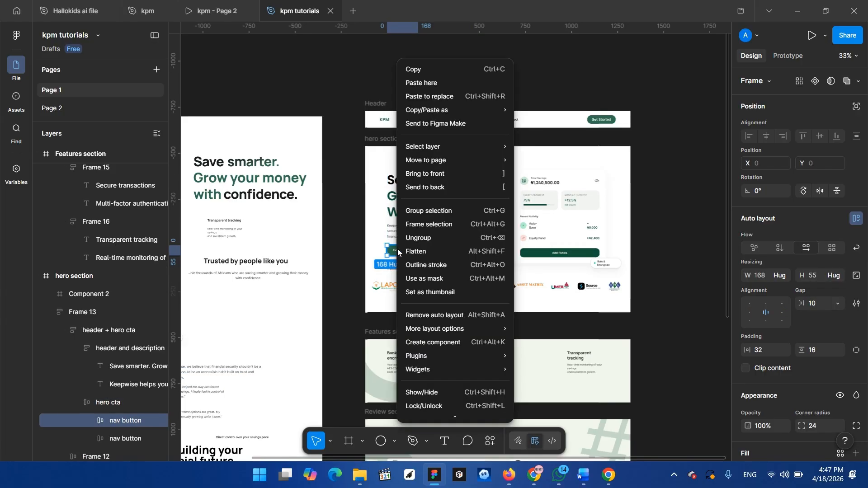
left_click(418, 69)
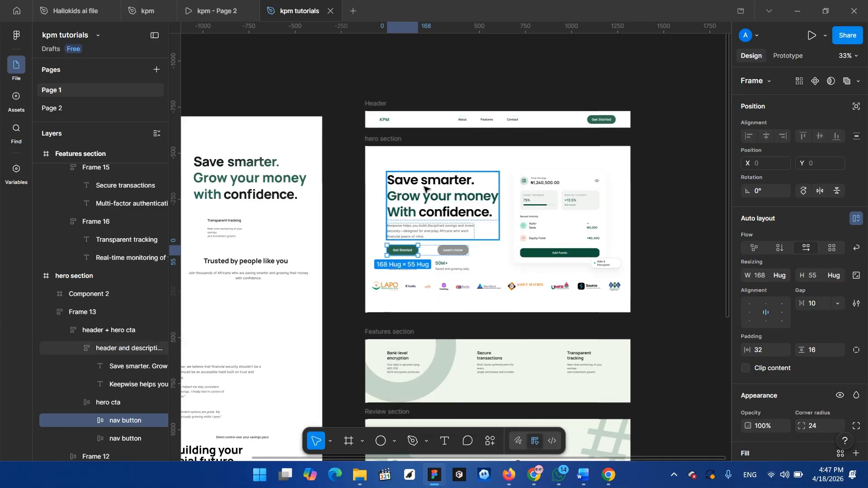
- Paste the Get Started button into the lowest Review section frame and place it centred directly beneath the heading at Y 325
scroll(416, 213, "down", 9)
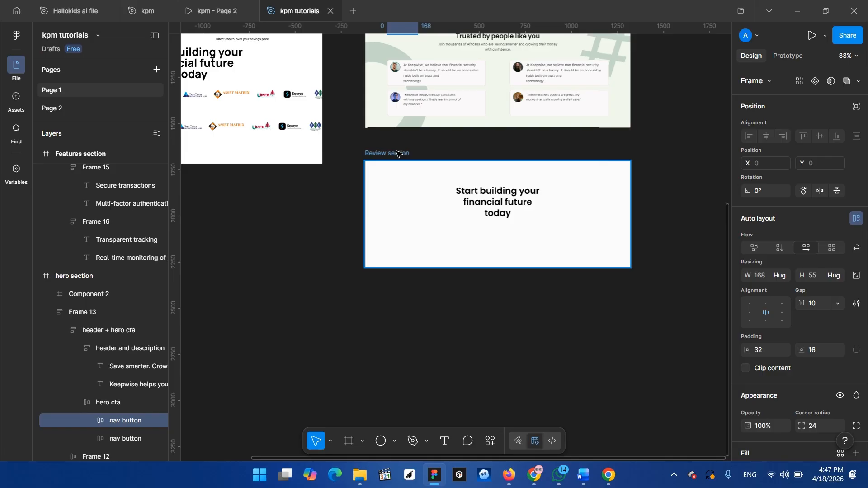
left_click(397, 154)
key("ctrl+v")
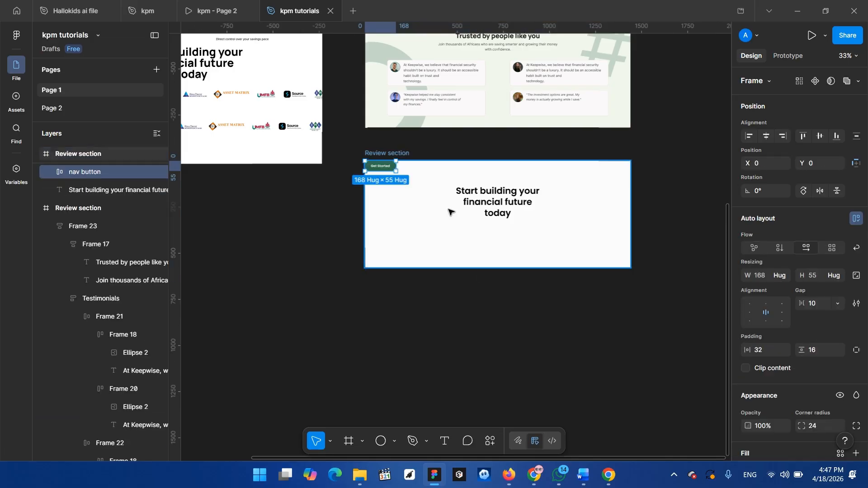
left_click_drag(374, 164, 449, 208)
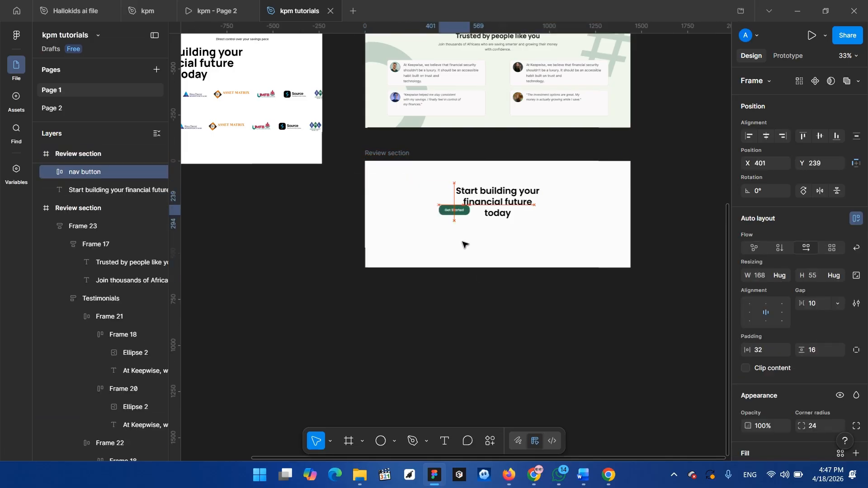
left_click_drag(462, 244, 496, 228)
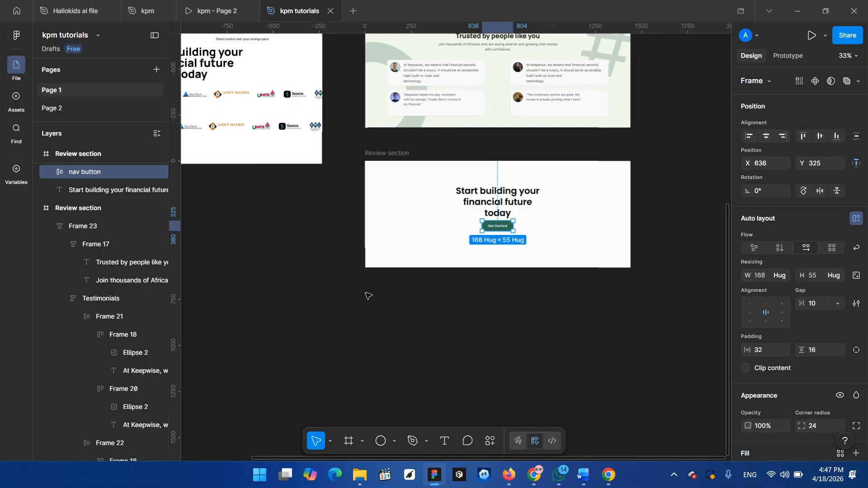
- Wrap the heading and the Get Started button in a vertical auto layout frame and rename it "cta"
scroll(478, 195, "up", 3)
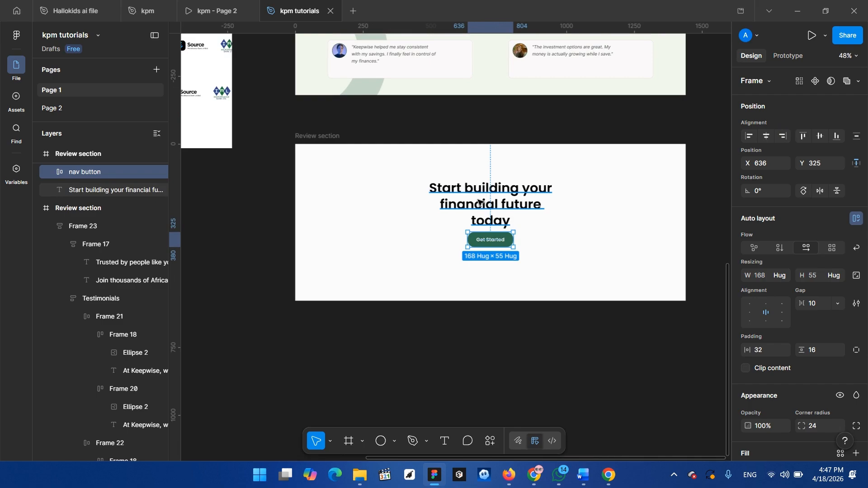
left_click(480, 201)
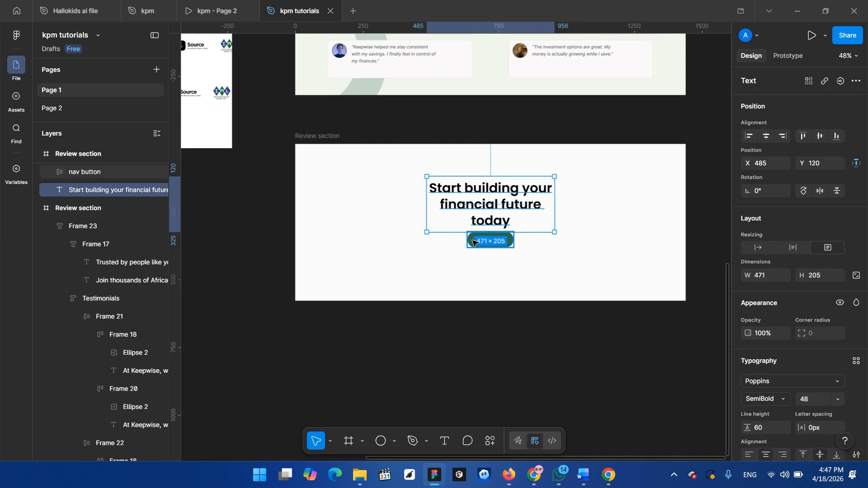
left_click(489, 239, "shift")
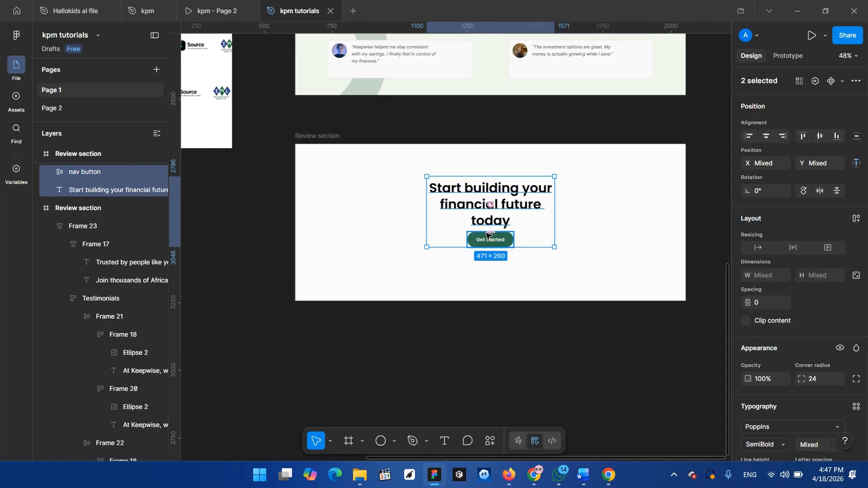
key("shift+a")
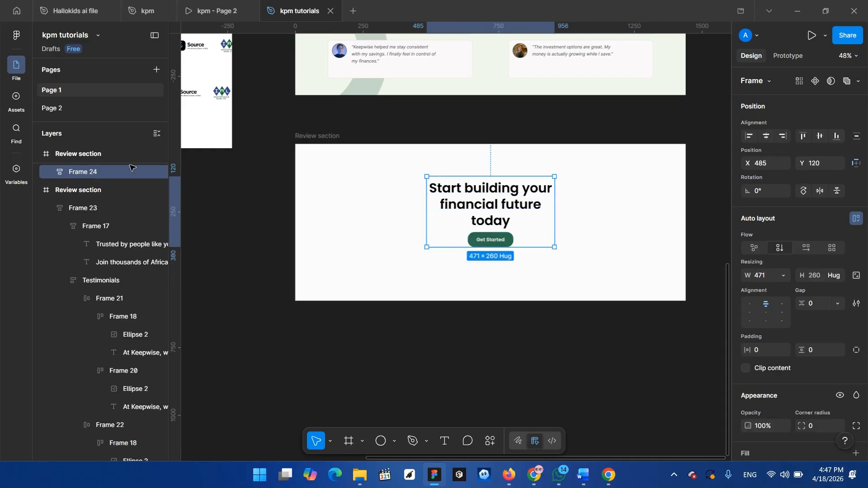
double_click(93, 173)
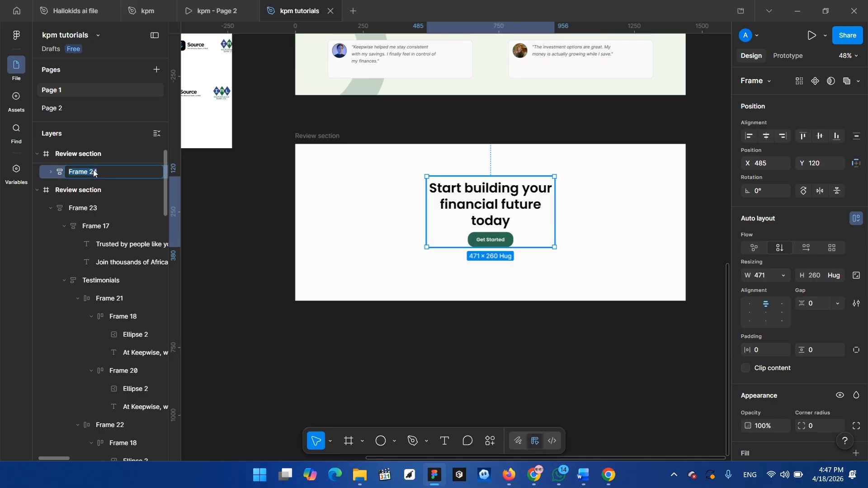
type("cta")
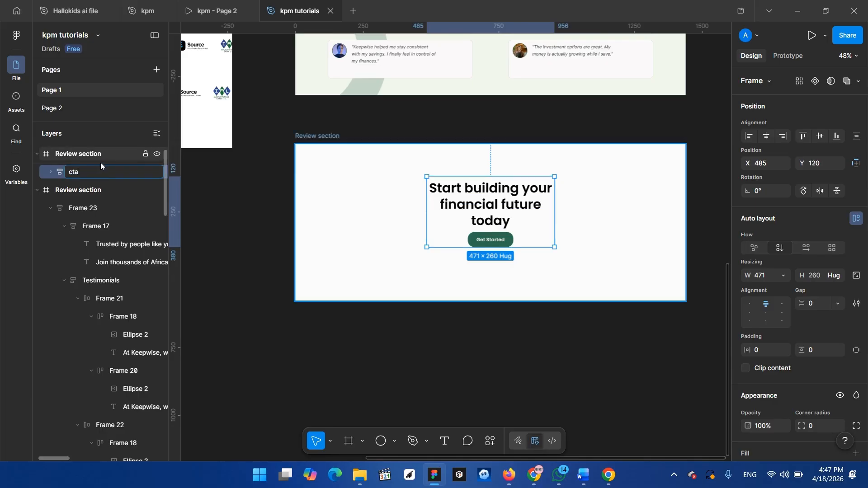
key("Return")
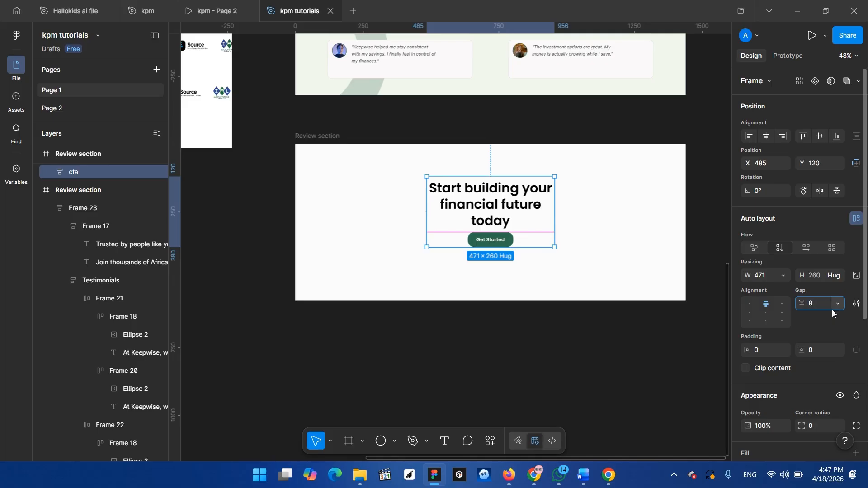
- Set the gap between the heading and button in the cta frame to 12
left_click(832, 308)
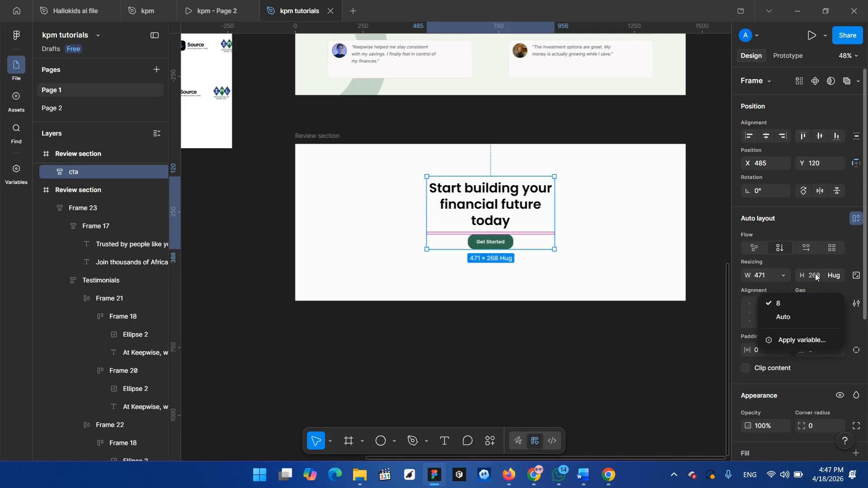
left_click(808, 287)
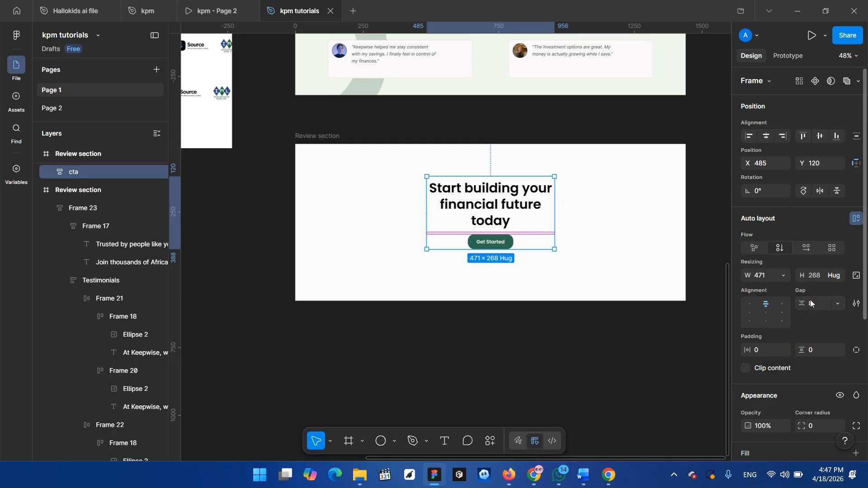
type("12")
left_click(827, 319)
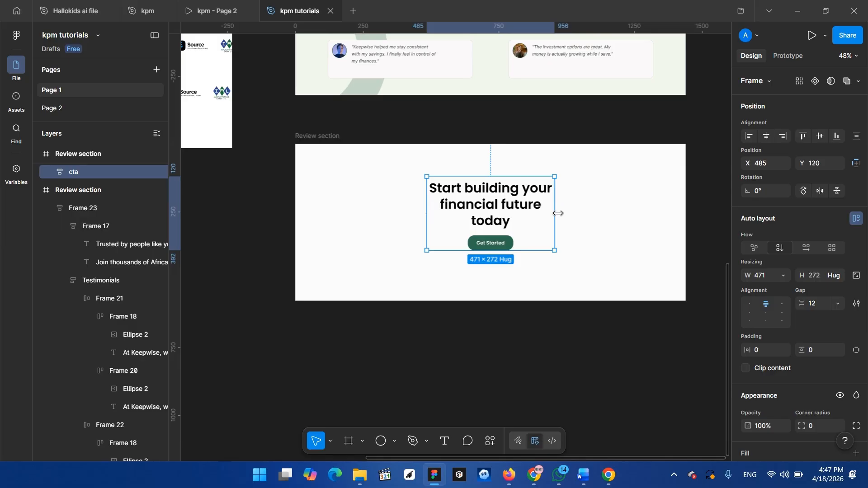
- Widen the cta frame to about 495 and centre it horizontally in the section
mouse_move(555, 214)
left_mouse_down()
mouse_move(606, 215)
mouse_move(545, 222)
mouse_move(562, 220)
left_mouse_up()
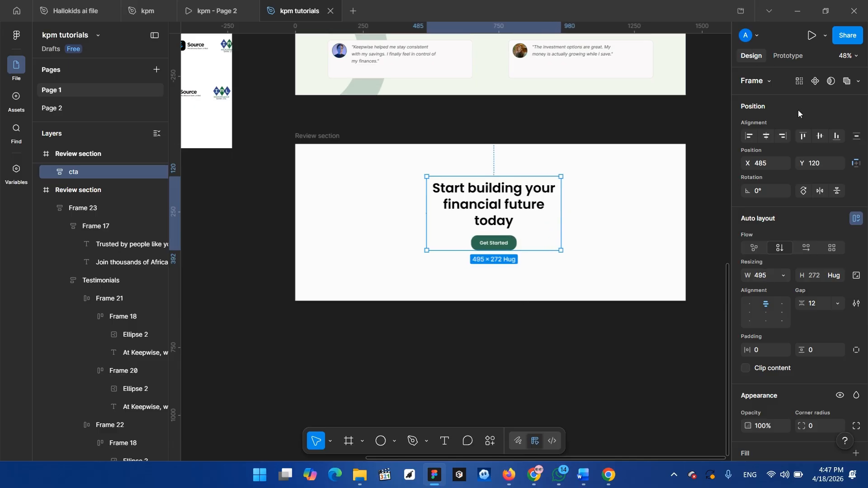
left_click(767, 136)
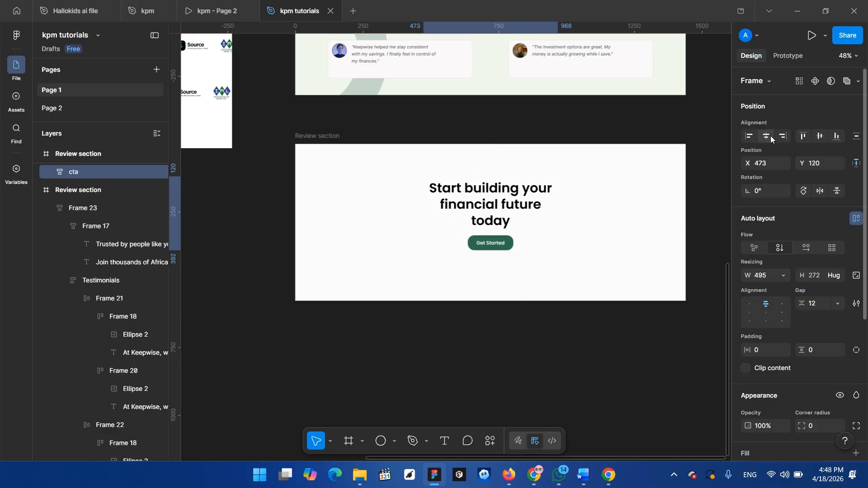
double_click(504, 242)
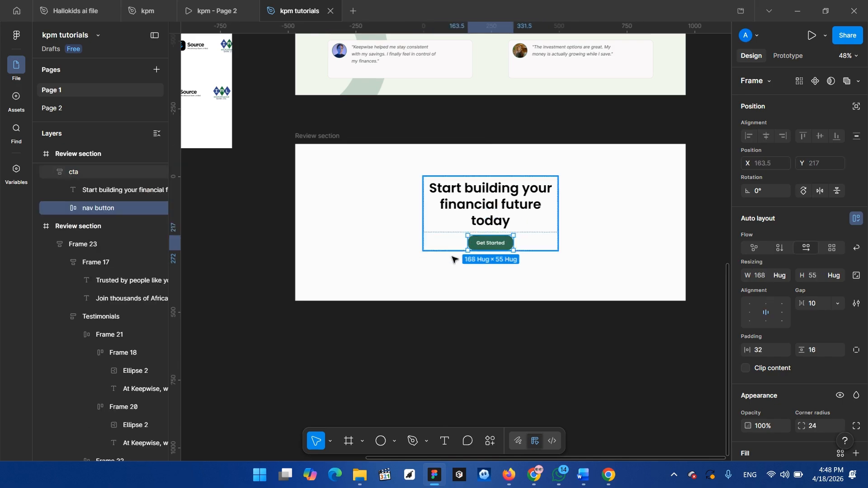
double_click(489, 245)
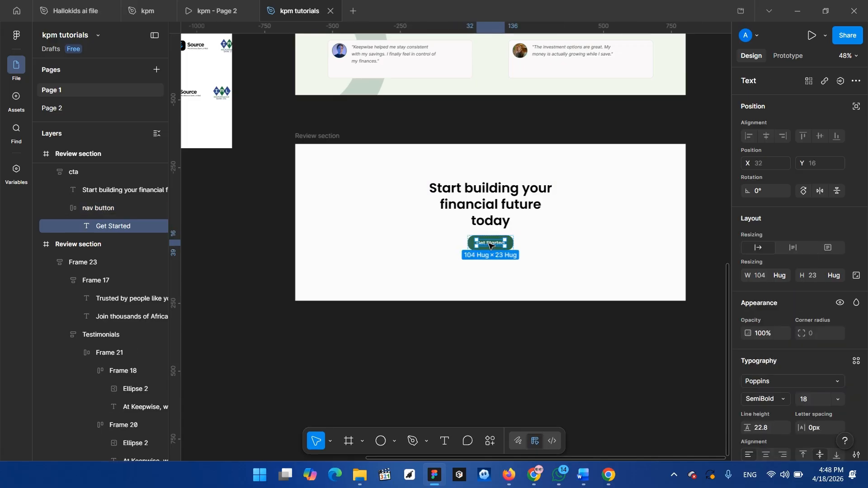
double_click(490, 246)
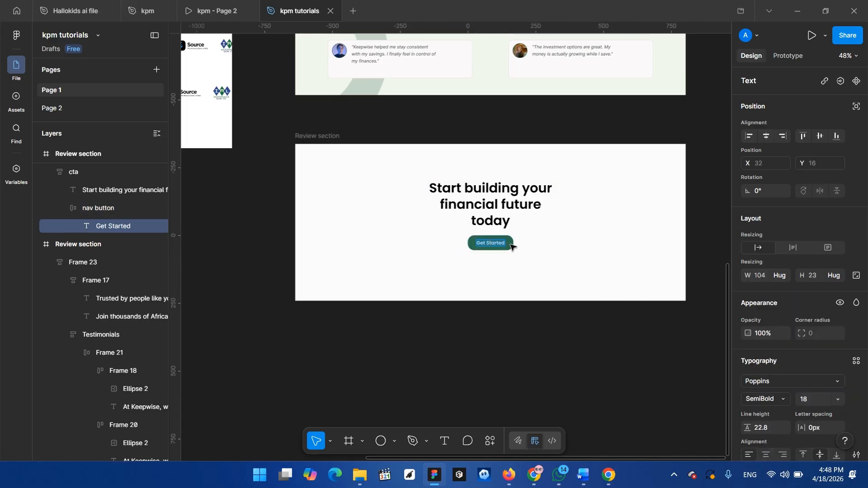
key("Escape")
left_click(477, 342)
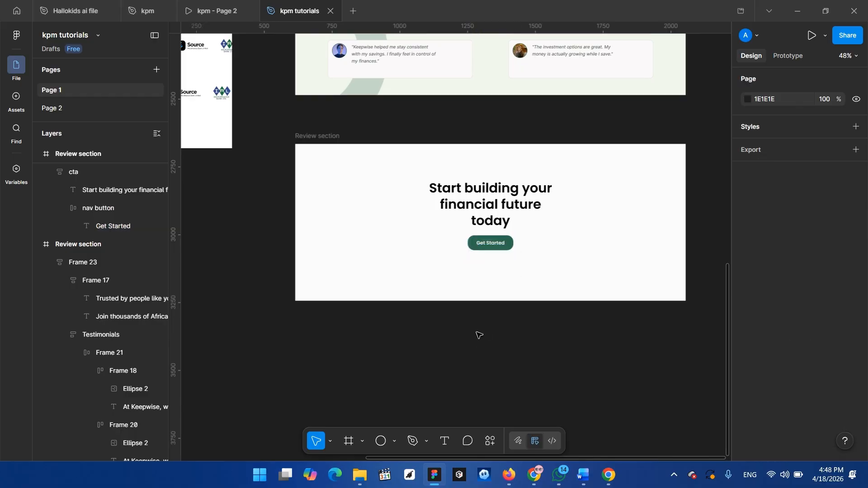
left_click(512, 247)
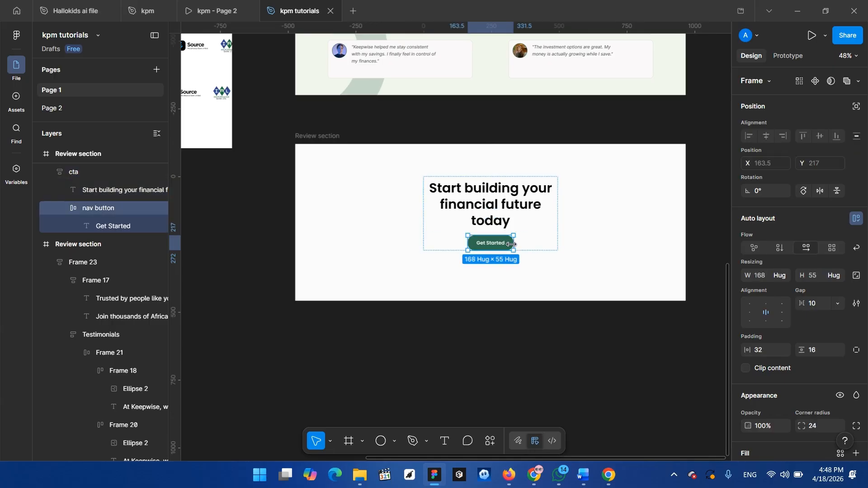
left_click(493, 289)
- Widen the Get Started button in the cta frame to about 253
left_click(500, 243)
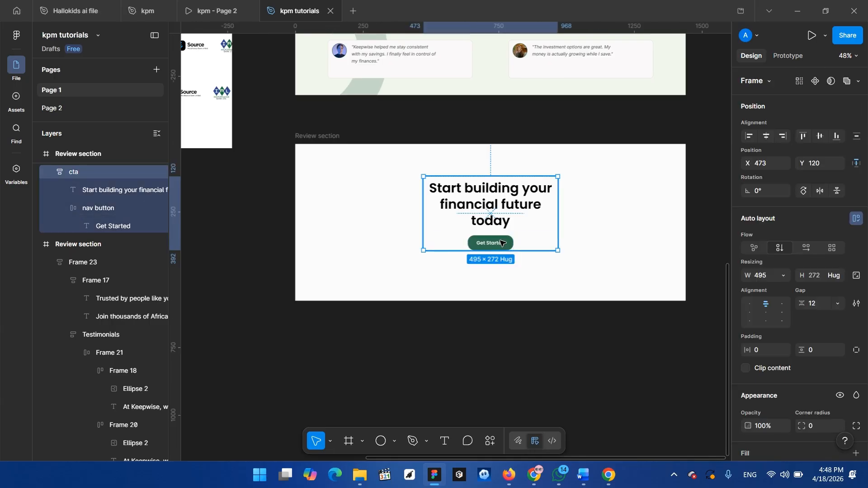
left_click(501, 243)
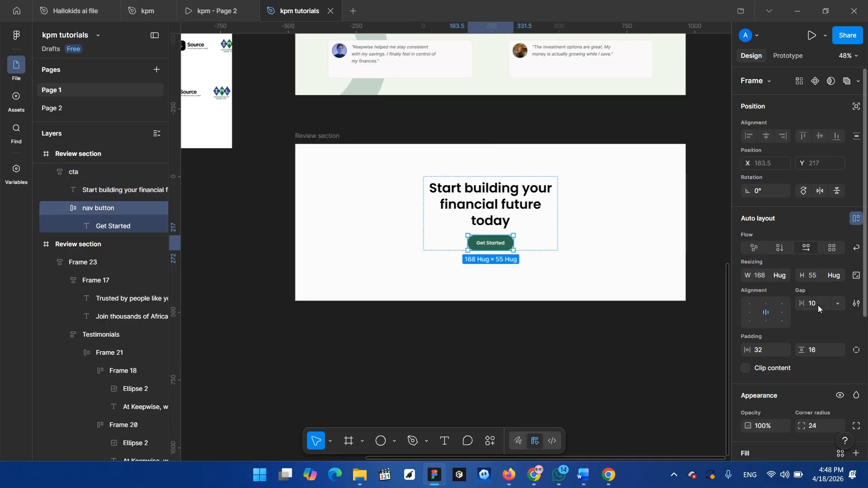
left_click(766, 353)
left_click(516, 242)
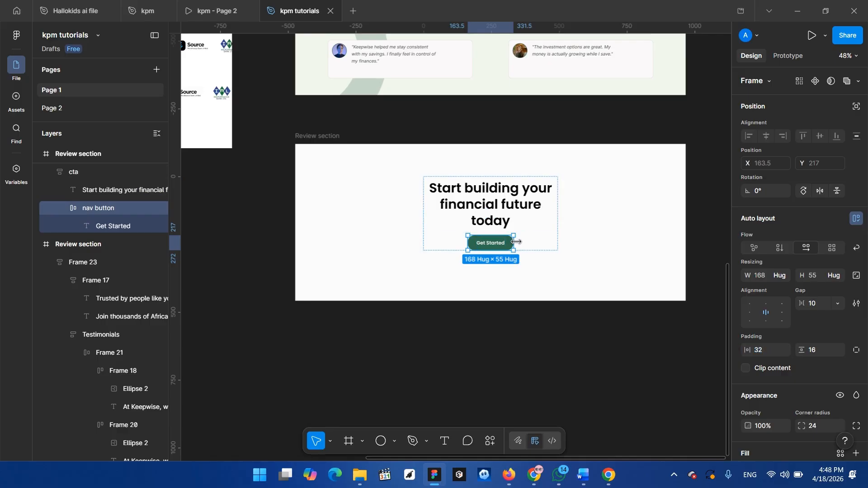
left_click_drag(525, 242, 525, 242)
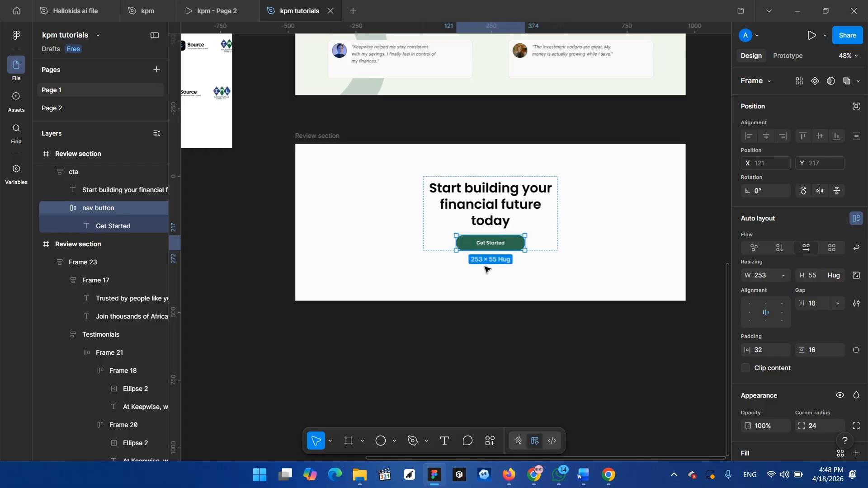
left_click(484, 315)
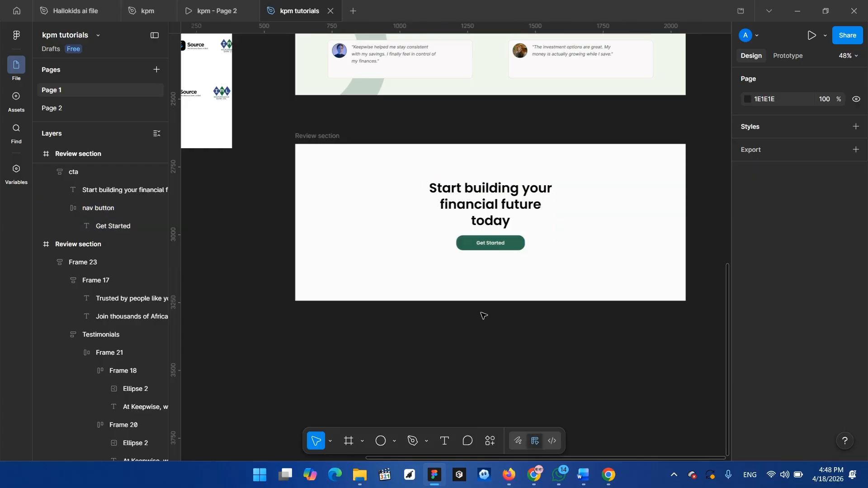
- Set the font size of the Get Started button's label to 22
double_click(498, 244)
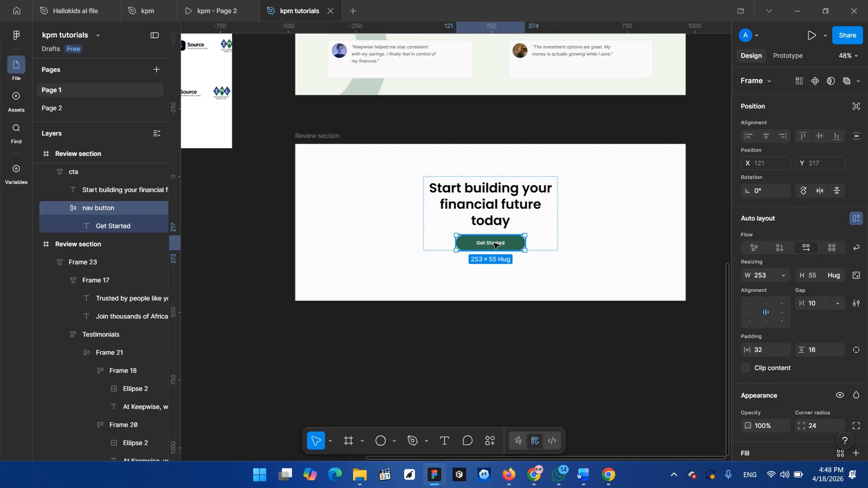
double_click(496, 245)
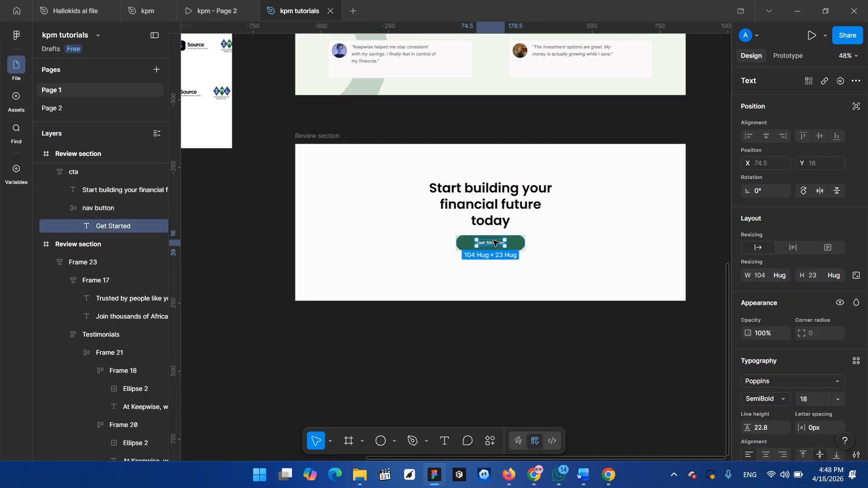
double_click(494, 244)
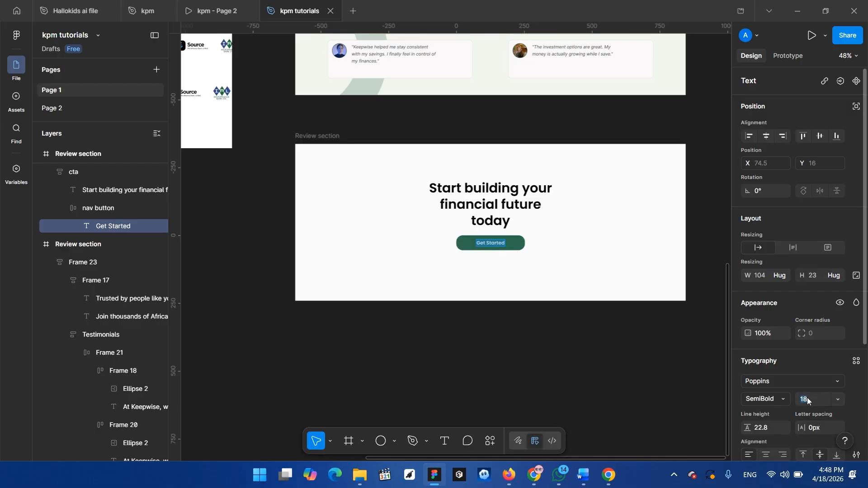
type("22")
left_click(842, 383)
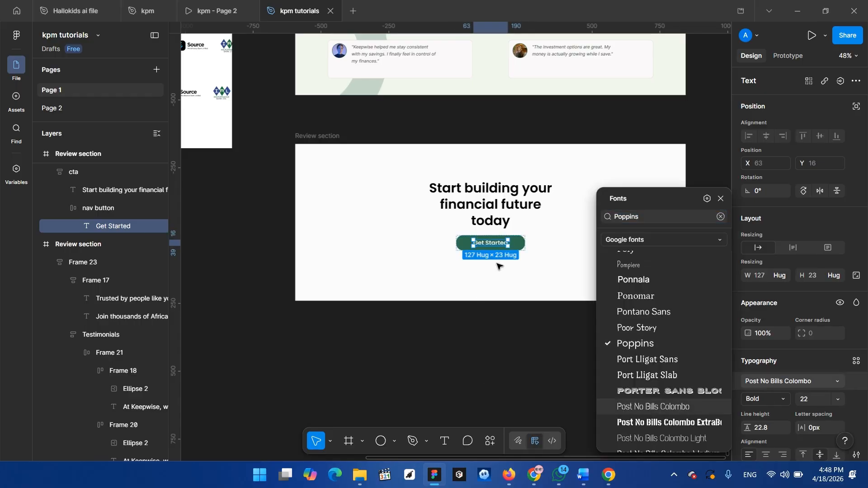
- Try the hug-contents width on the Get Started button and undo it
left_click(518, 245)
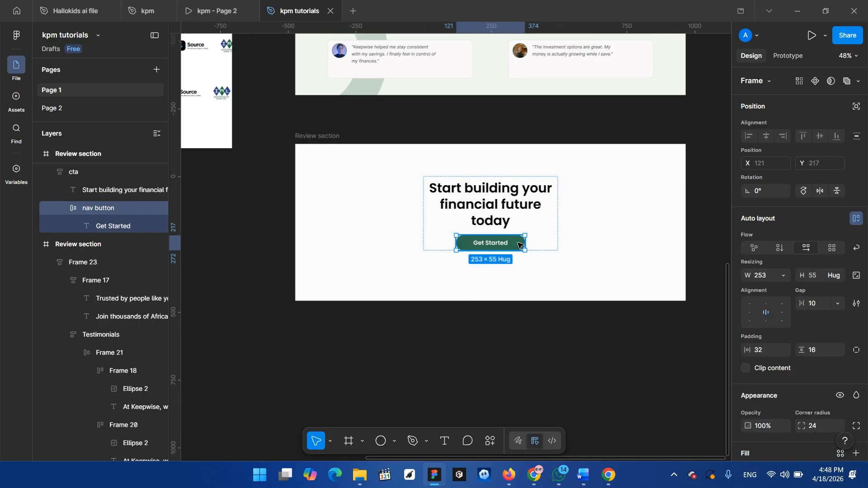
left_click(784, 275)
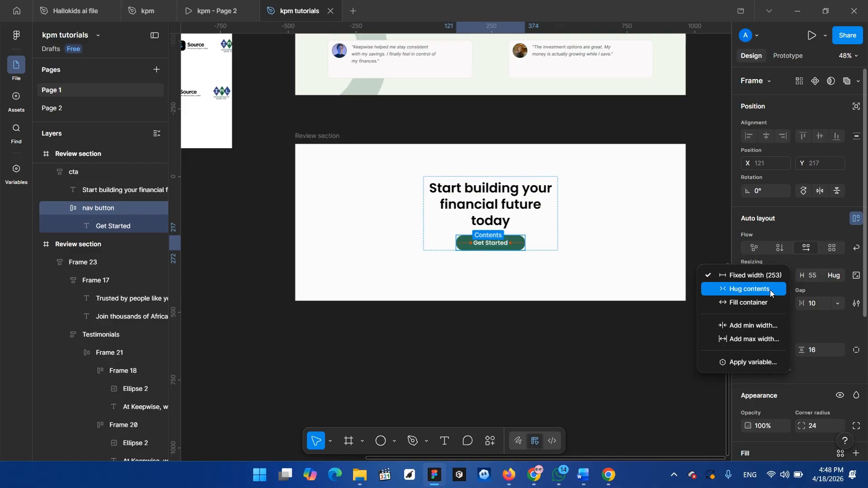
left_click(770, 289)
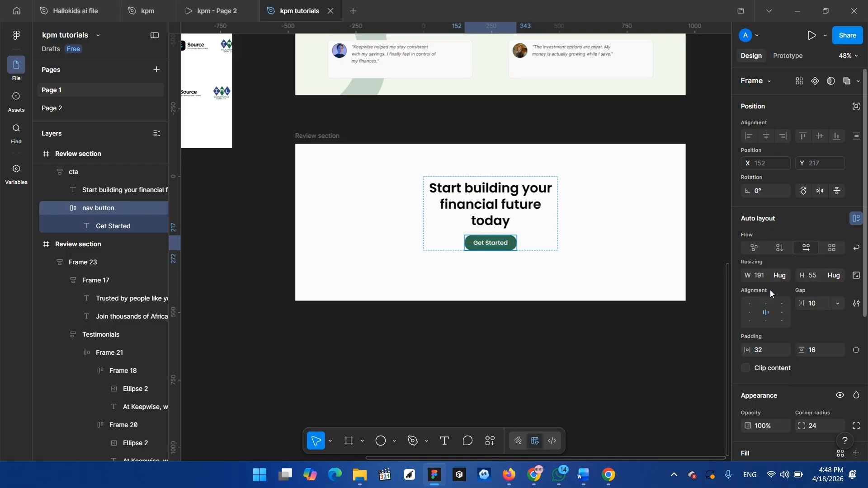
key("ctrl+z")
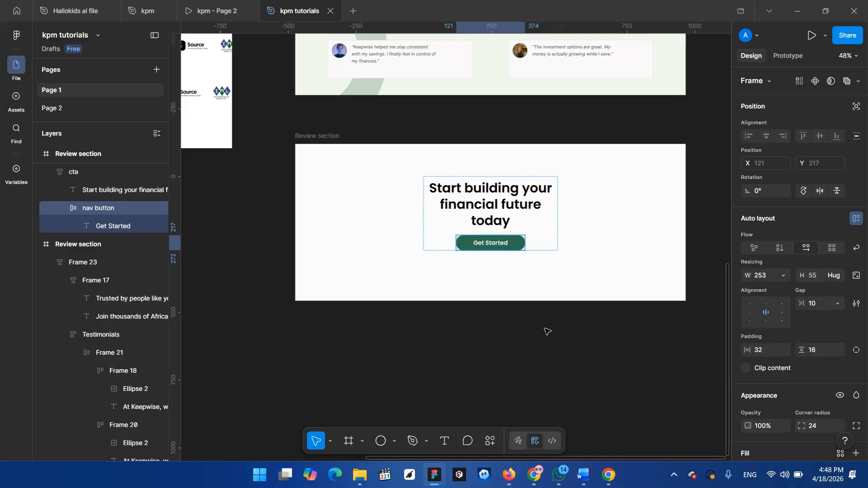
left_click(524, 334)
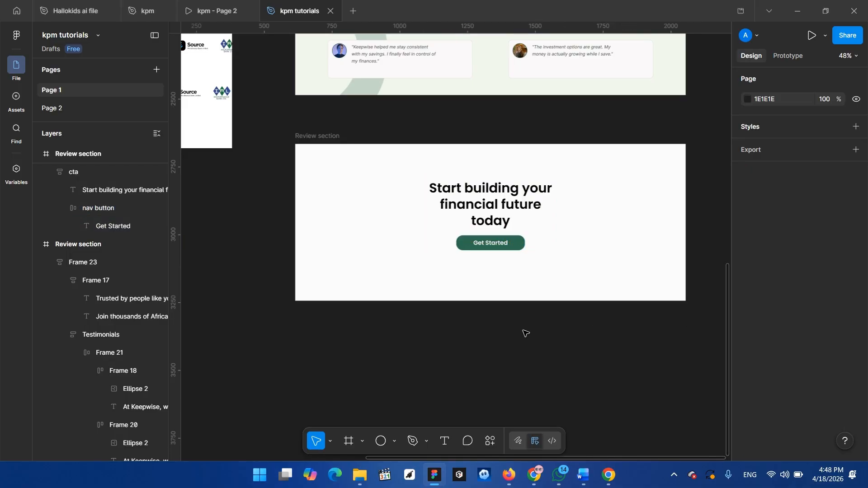
- Move the cta frame up to about Y 114 and centre it horizontally in the section
left_click(509, 210)
left_click_drag(508, 206, 495, 226)
left_click(514, 242)
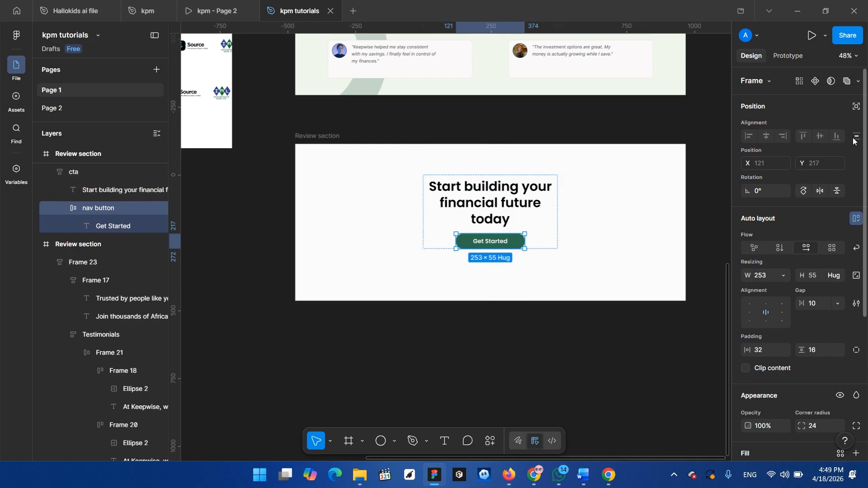
key("Escape")
left_click(465, 209)
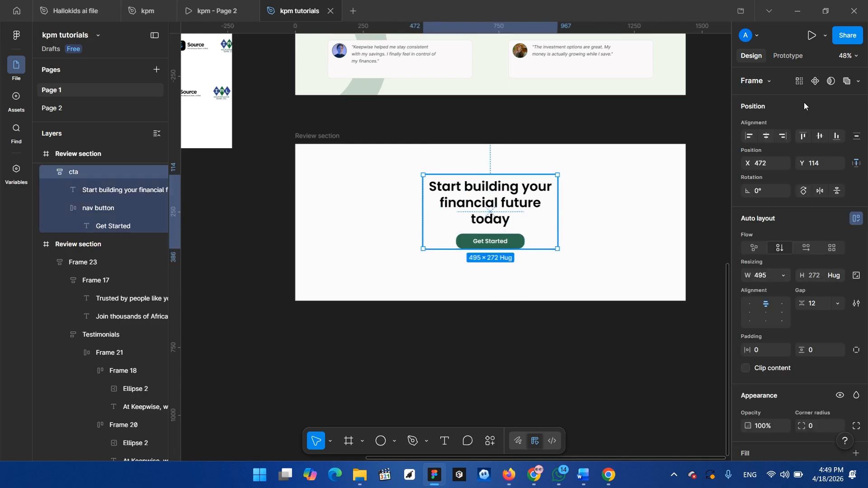
left_click(770, 138)
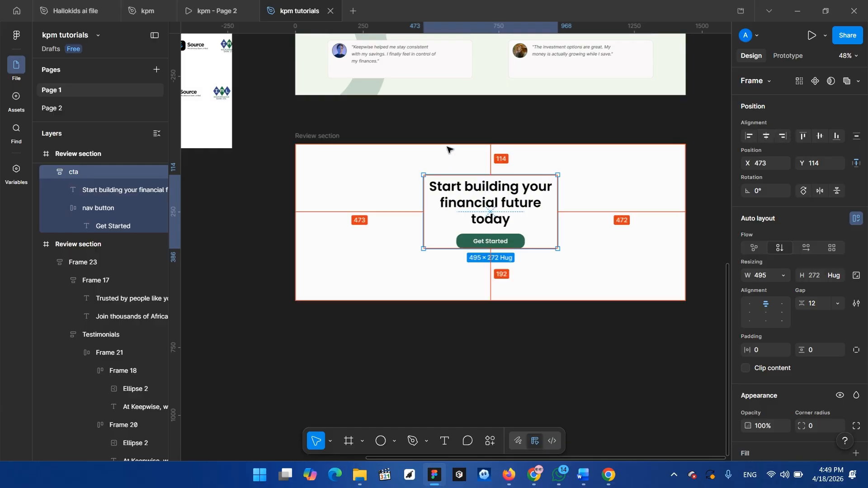
- Nudge the cta frame vertically within the section until it sits at Y 110
key("Down")
key("Down")
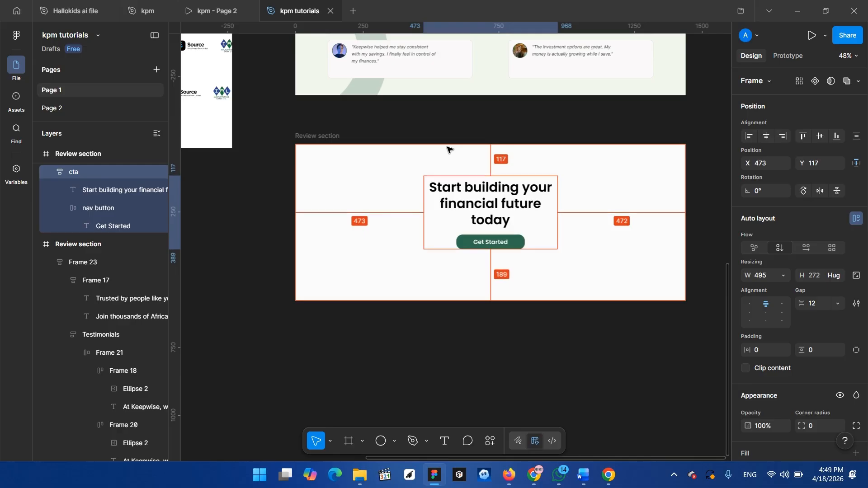
key("Up")
key("Up")
key("Up")
key("Up")
key("Up")
key("Up")
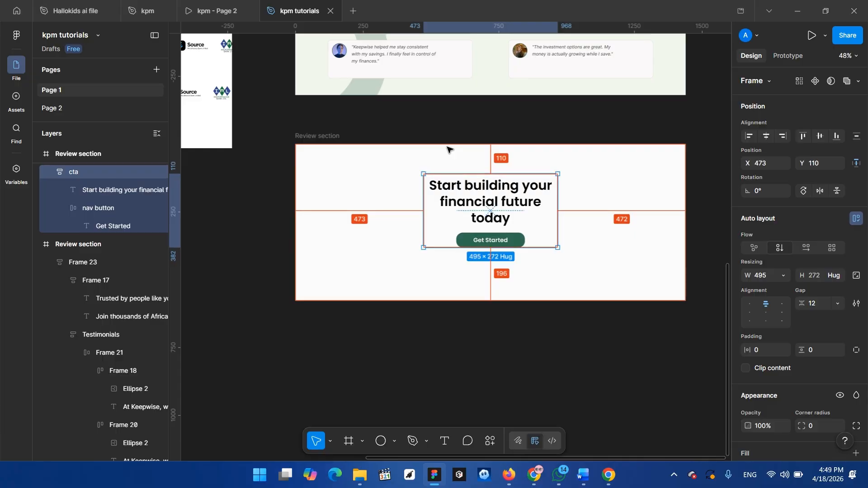
left_click(398, 337)
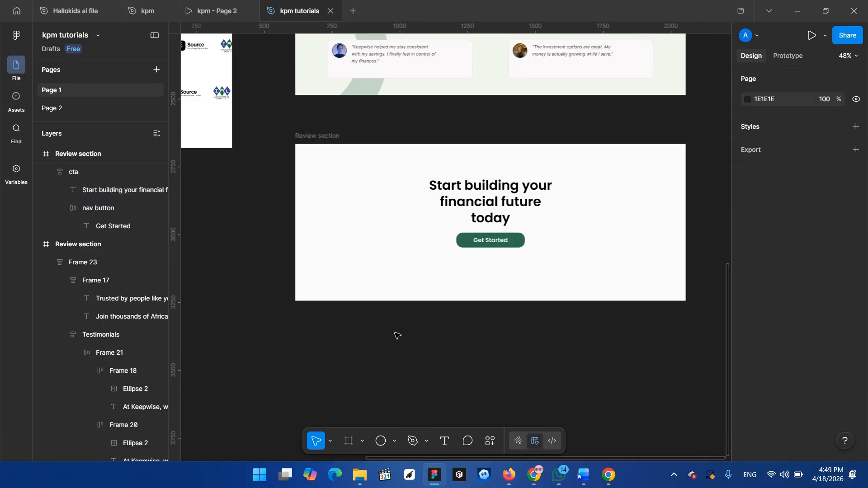
- Shorten the lowest Review section frame from its lower edge to a height of about 472
left_click(307, 137)
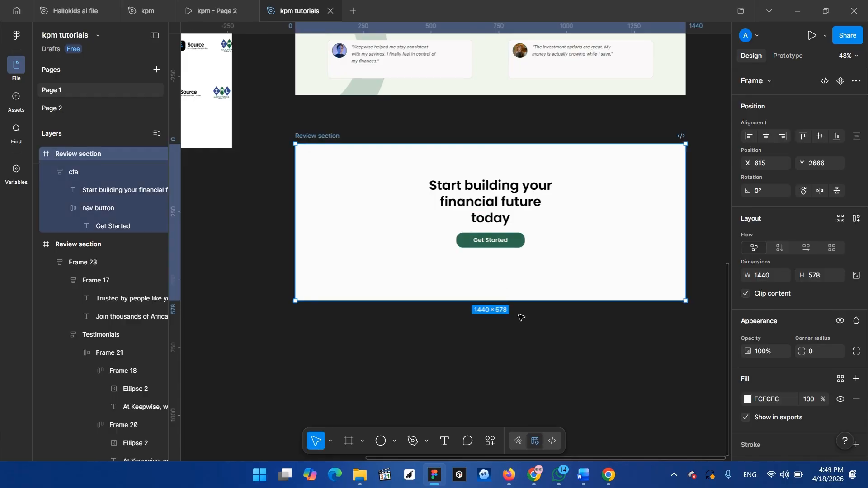
left_click_drag(514, 301, 515, 271)
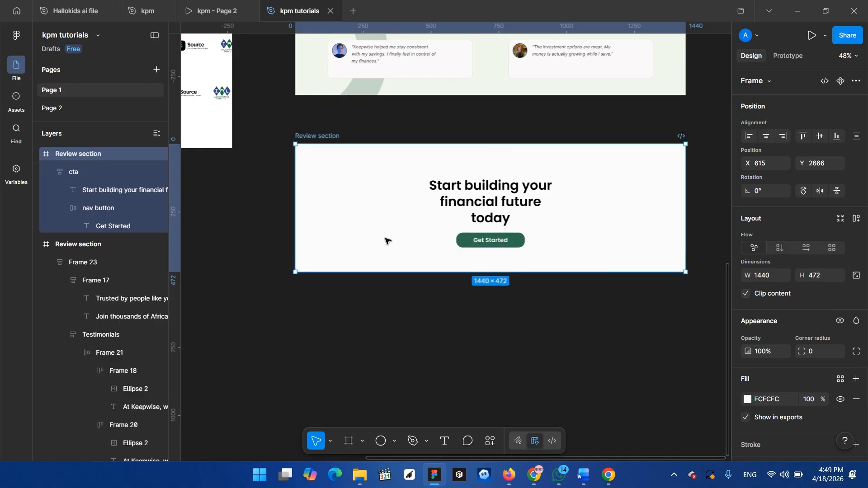
- Draw a new frame over the cta content, spanning the section's full 1440 width, about 382 high at Y 119
scroll(485, 193, "down", 1)
scroll(484, 192, "down", 2)
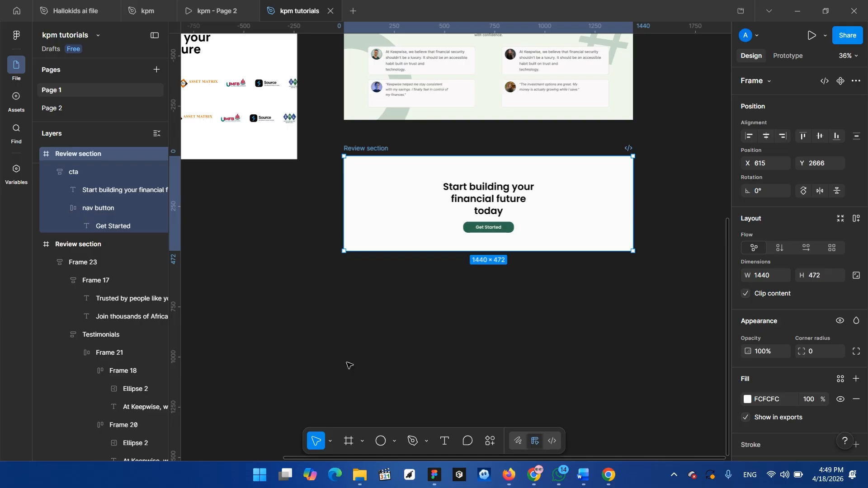
left_click(352, 444)
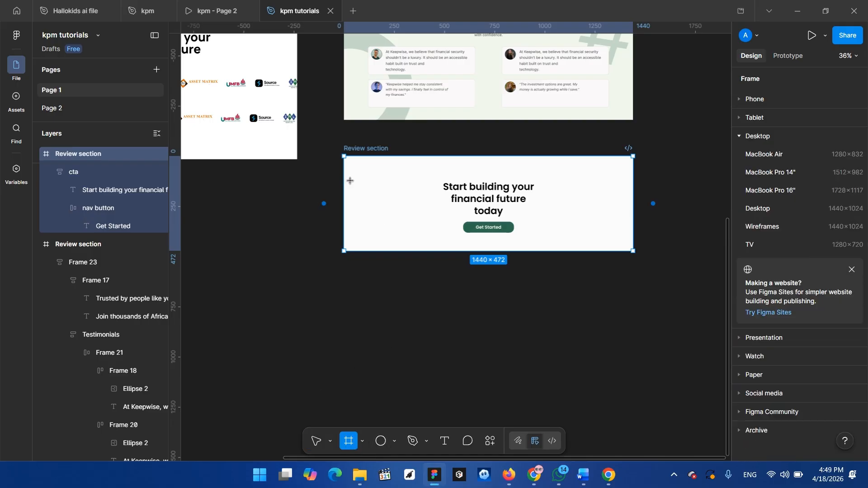
mouse_move(352, 180)
left_mouse_down()
mouse_move(623, 237)
mouse_move(633, 257)
left_mouse_up()
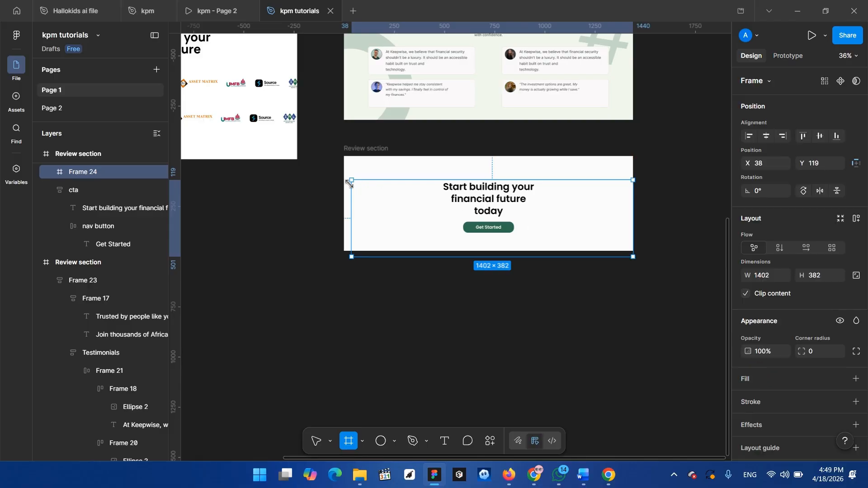
left_click_drag(350, 216, 344, 217)
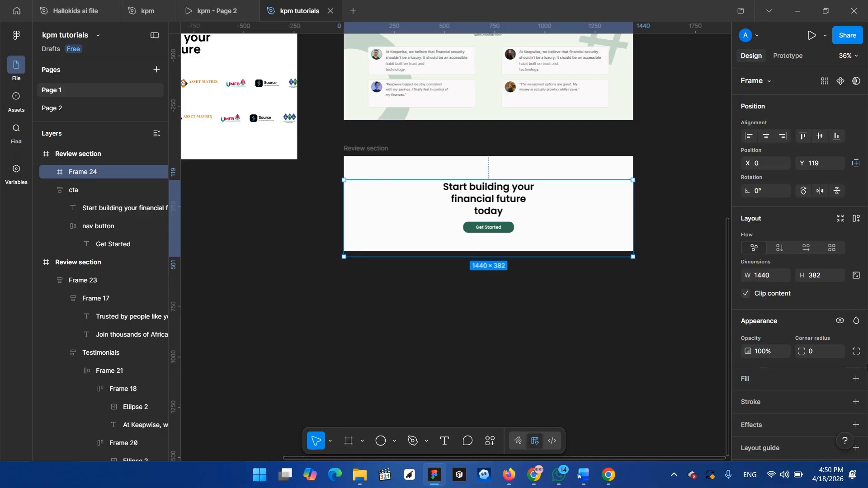
- Add a dark green 0F5238 fill to the new full-width frame
scroll(796, 378, "down", 2)
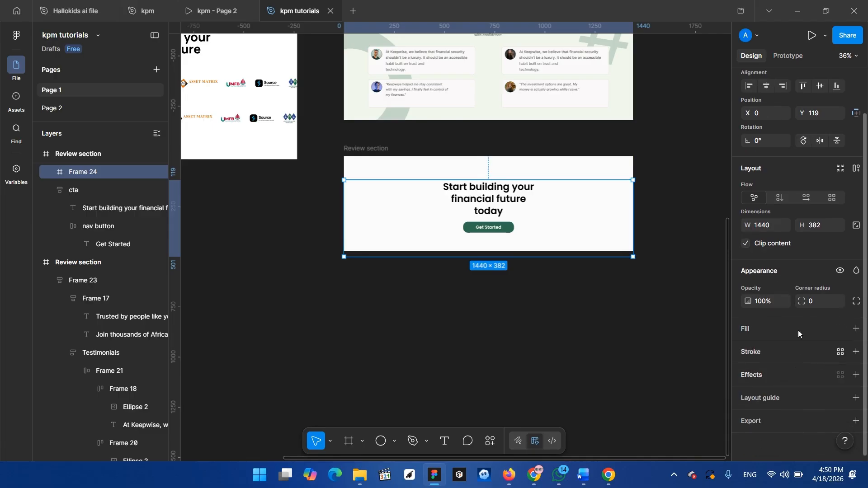
left_click(857, 330)
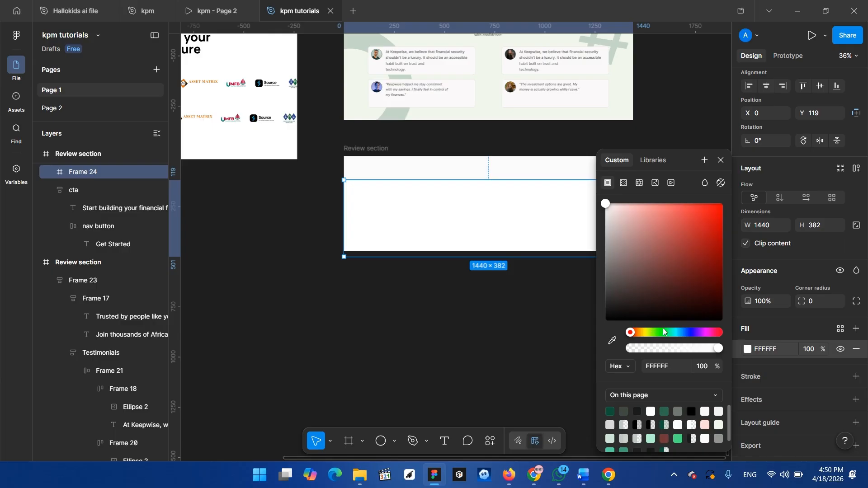
left_click(610, 411)
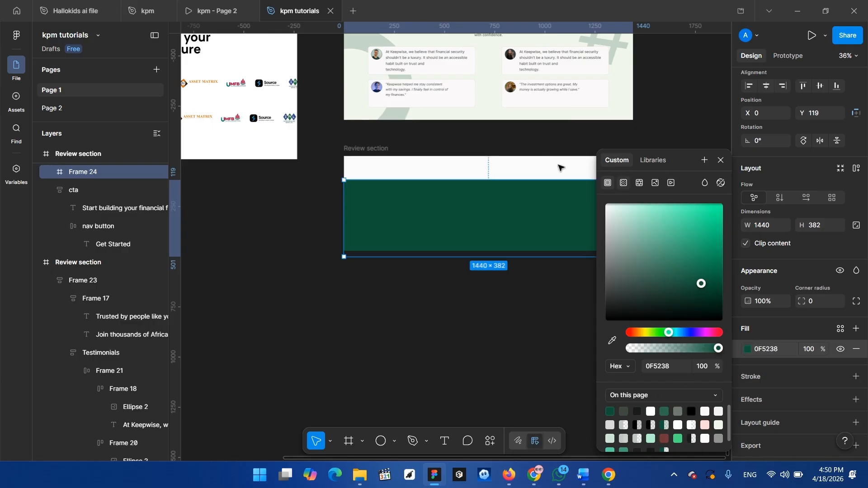
- Send the dark green full-width frame behind the cta content in the lowest Review section
right_click(483, 220)
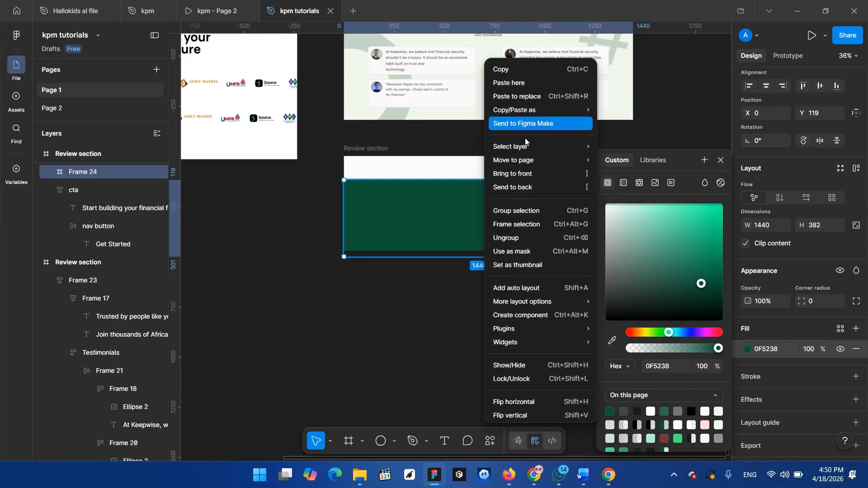
left_click(526, 187)
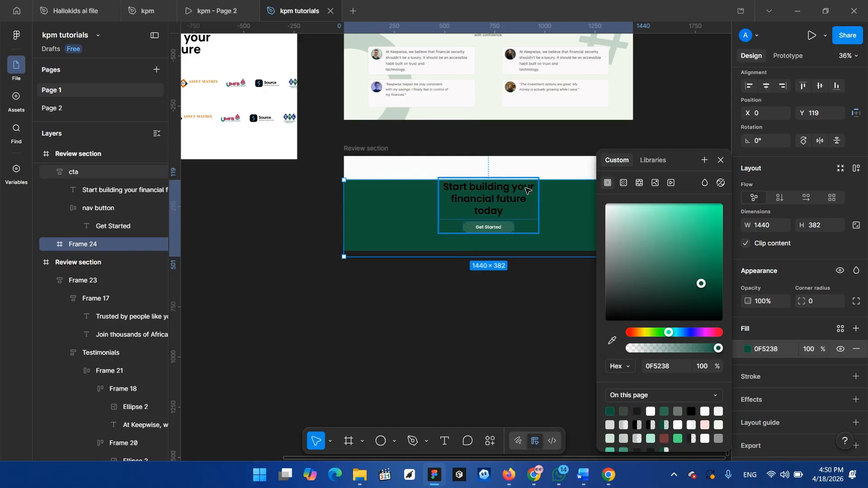
scroll(528, 179, "right", 5)
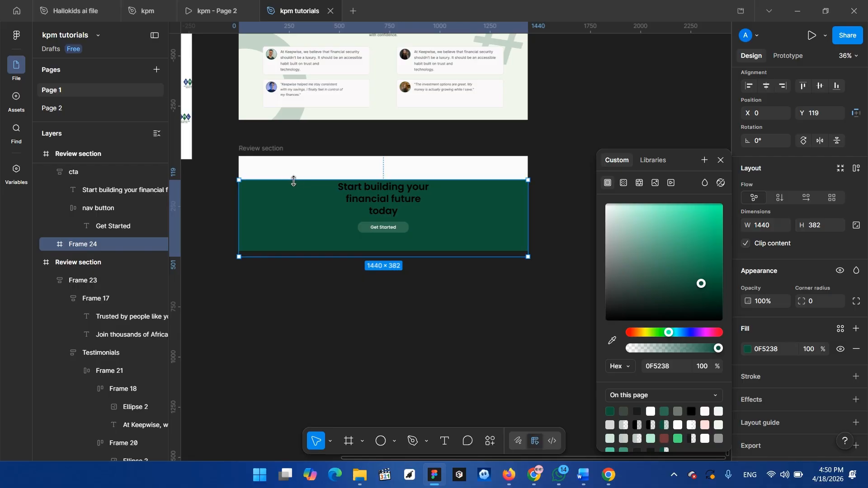
left_click(722, 161)
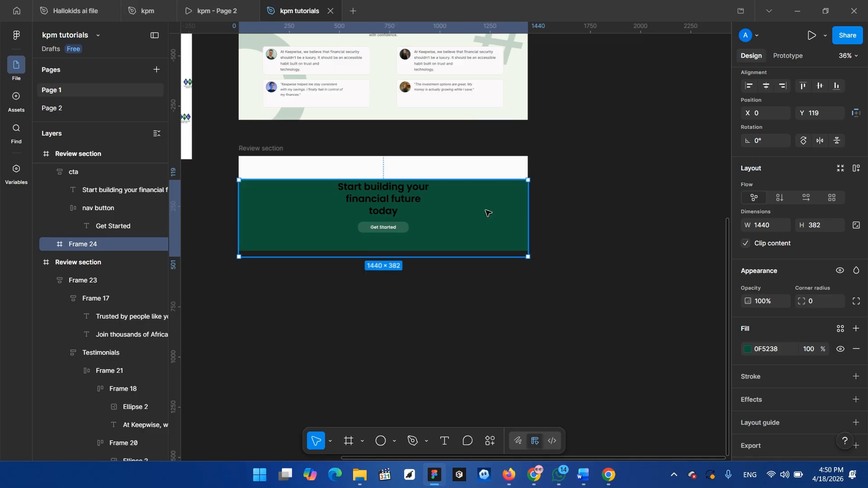
- Delete the green frame and draw a rectangle about 1232 × 340 over the cta content at about X 77, Y 82
mouse_move(488, 213)
left_mouse_down()
mouse_move(481, 242)
mouse_move(483, 217)
left_mouse_up()
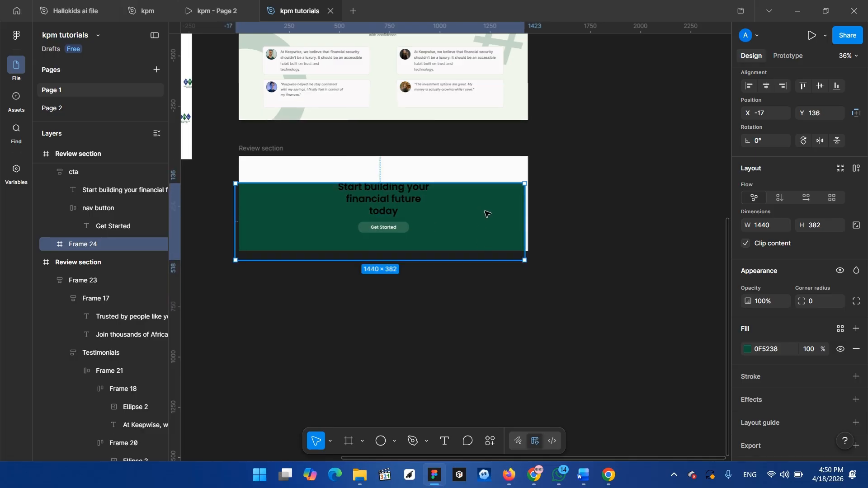
key("Delete")
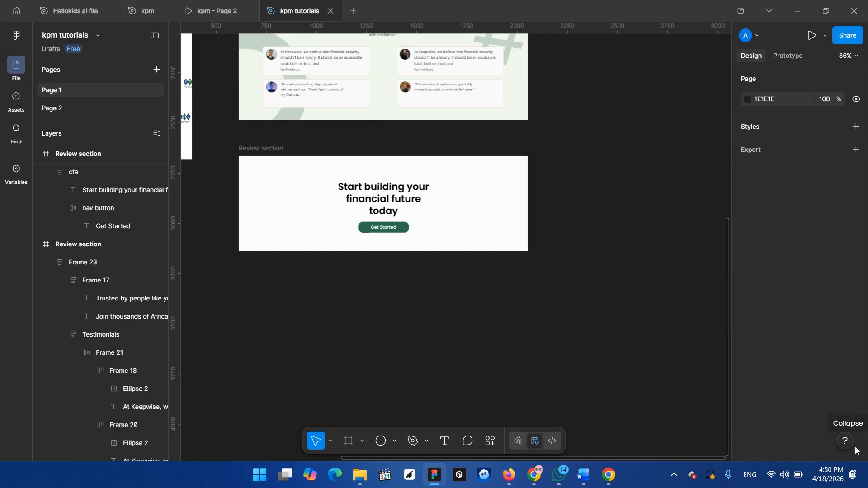
left_click(266, 153)
left_click(362, 442)
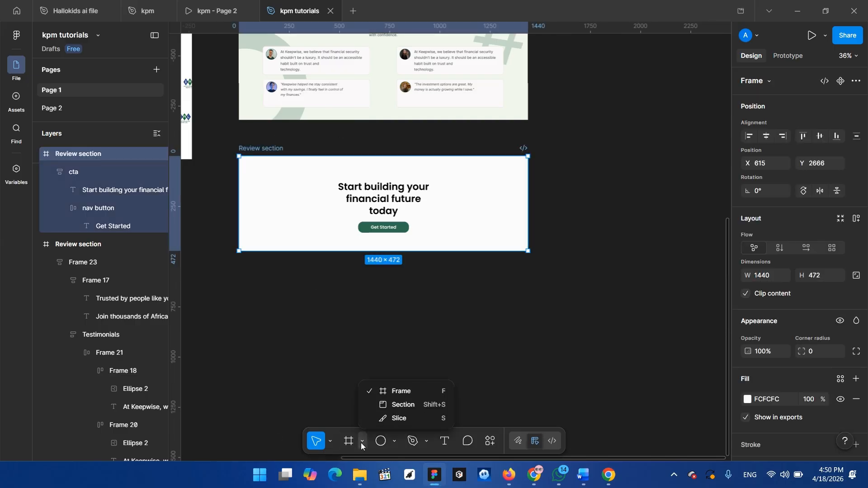
left_click(395, 442)
left_click(398, 442)
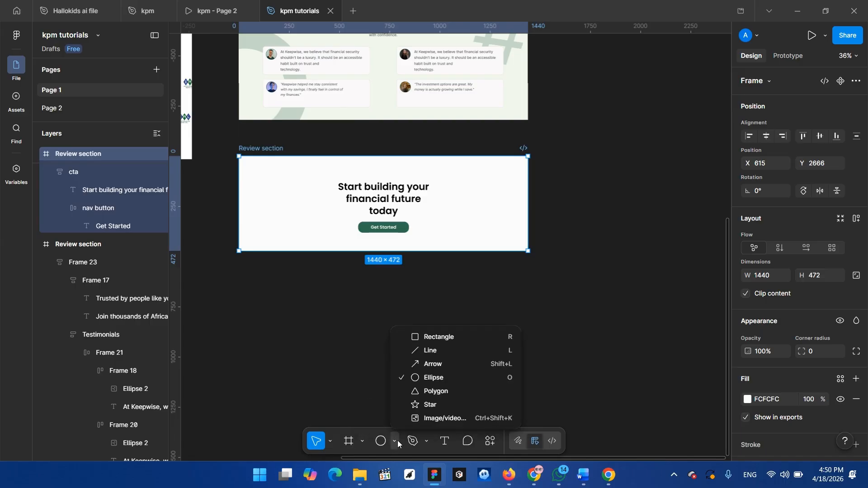
left_click(431, 337)
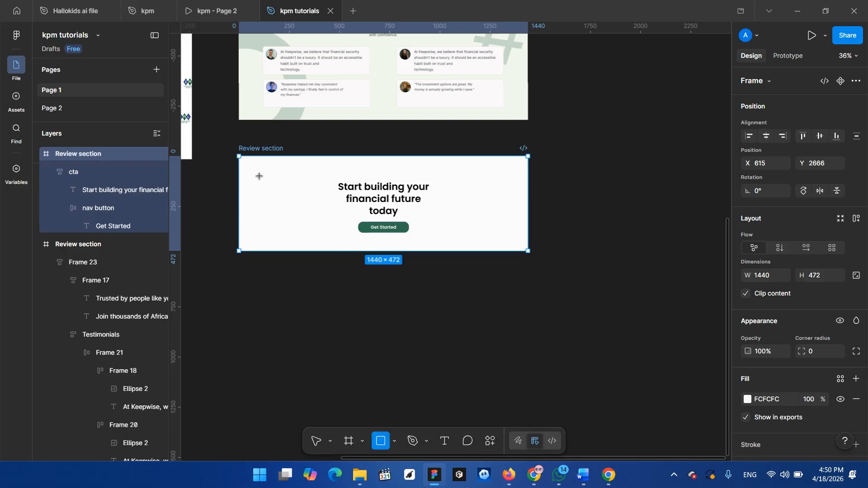
mouse_move(254, 172)
left_mouse_down()
mouse_move(460, 219)
mouse_move(501, 241)
left_mouse_up()
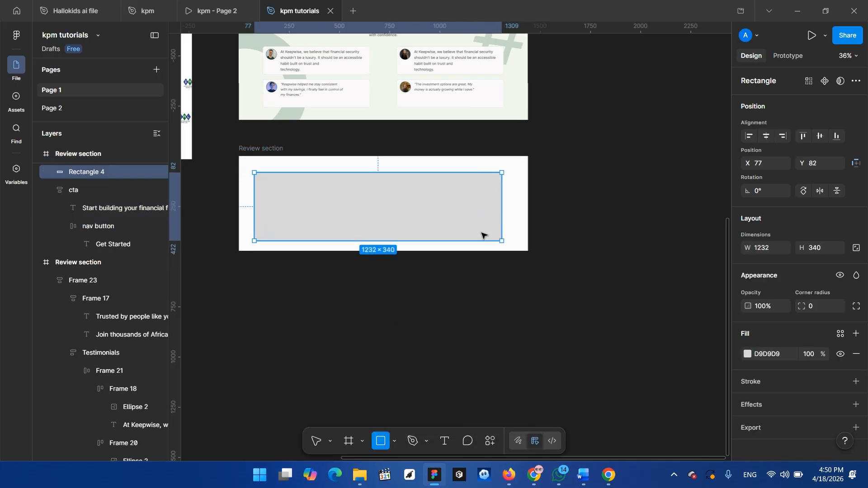
- Add a point on the rectangle's upper edge at X 1056, Y 82, and move its upper-right corner to about X 1371, Y 296
double_click(394, 174)
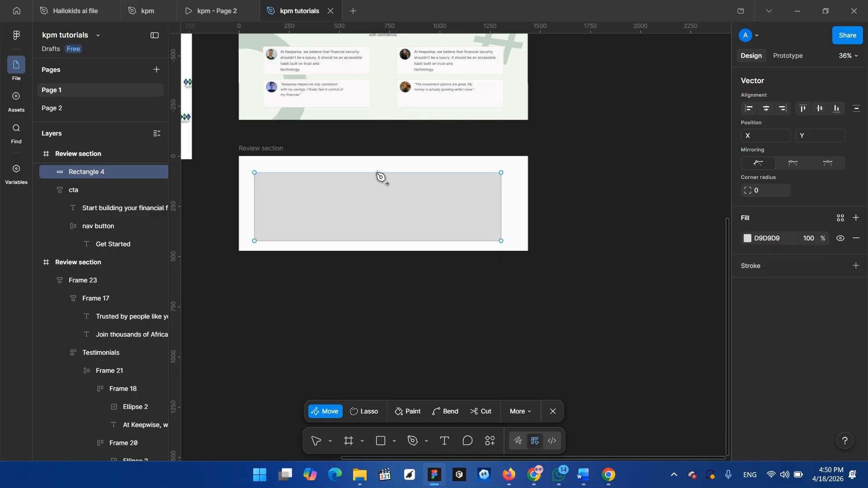
left_click_drag(378, 174, 432, 164)
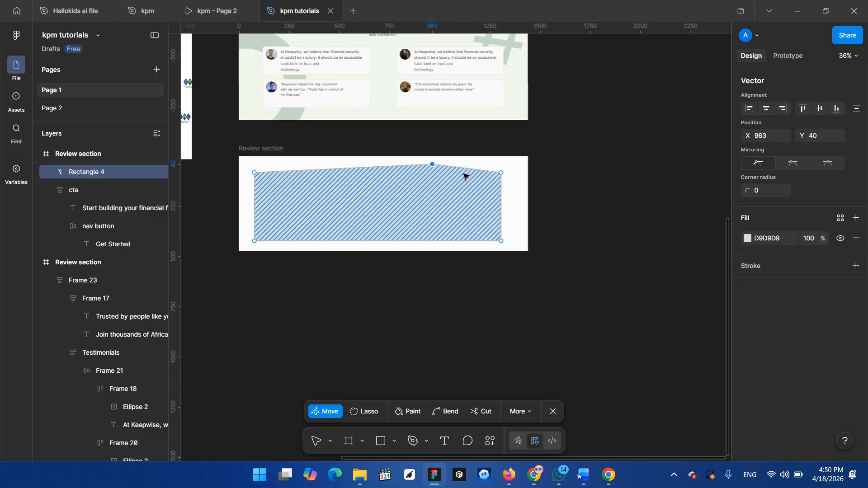
left_click_drag(502, 174, 515, 217)
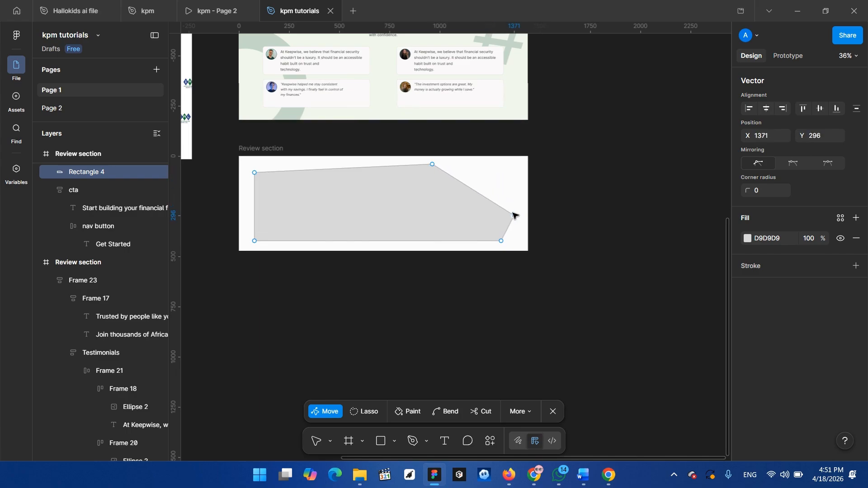
left_click(433, 165)
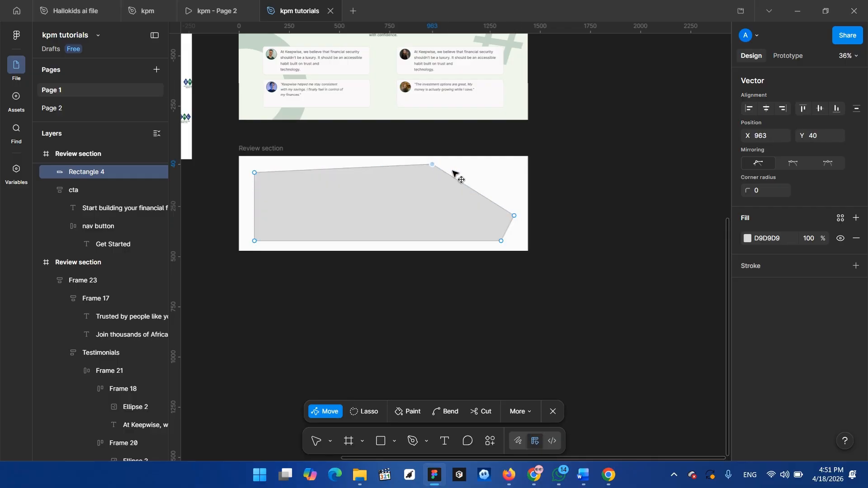
left_click_drag(433, 165, 451, 173)
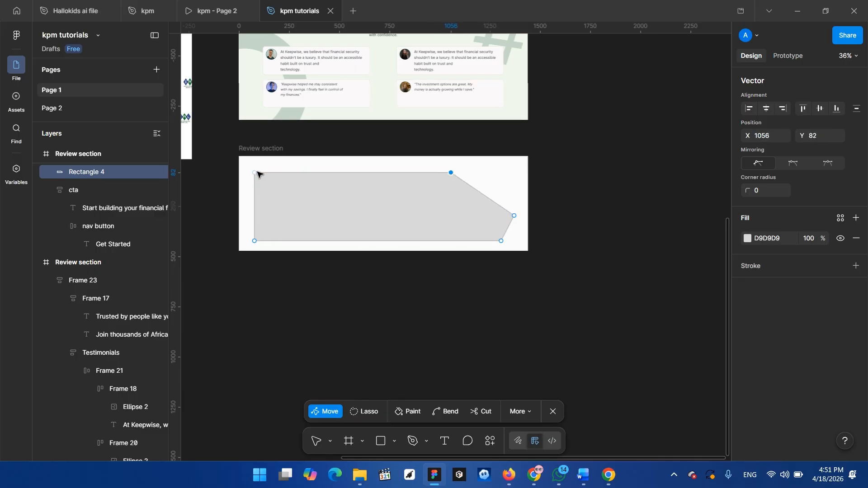
left_click(255, 174)
key("Escape")
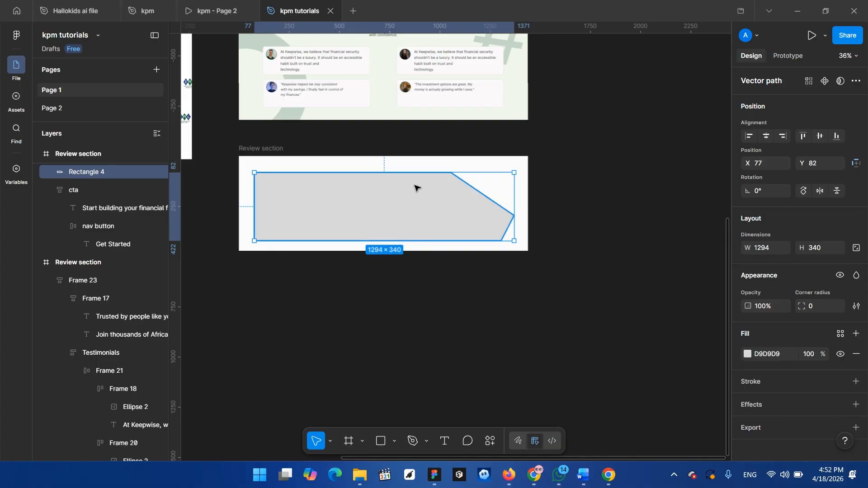
- Fill the reshaped rectangle with dark green 0F5238 and send it behind the cta content
mouse_move(415, 190)
left_mouse_down()
mouse_move(420, 205)
mouse_move(414, 197)
left_mouse_up()
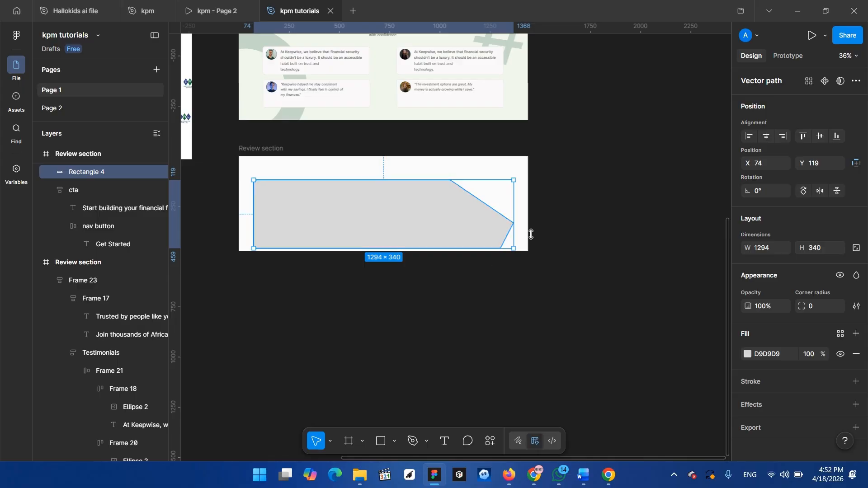
left_click(747, 355)
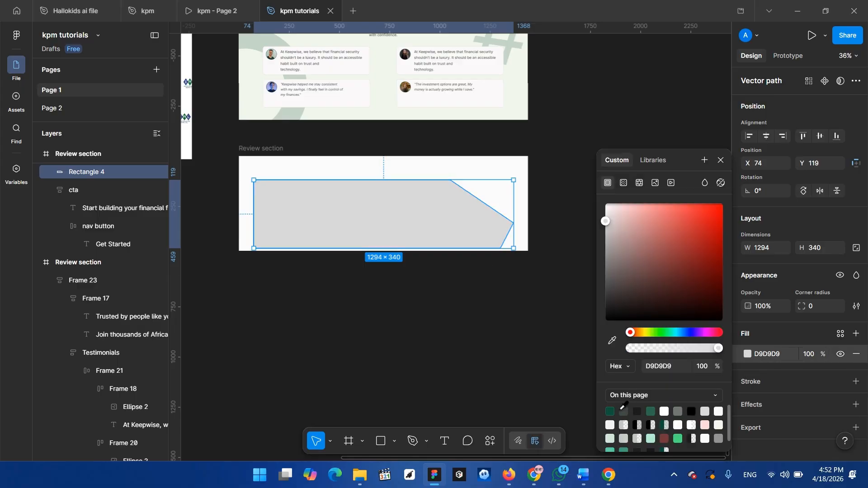
left_click(612, 411)
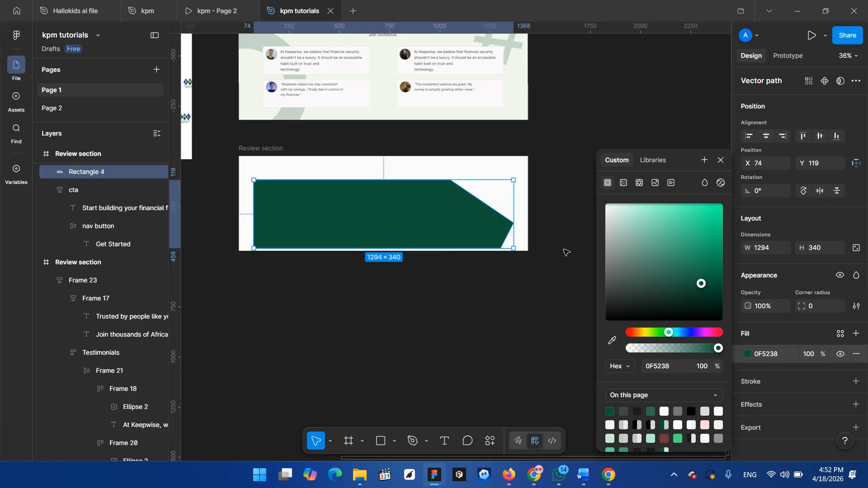
right_click(379, 205)
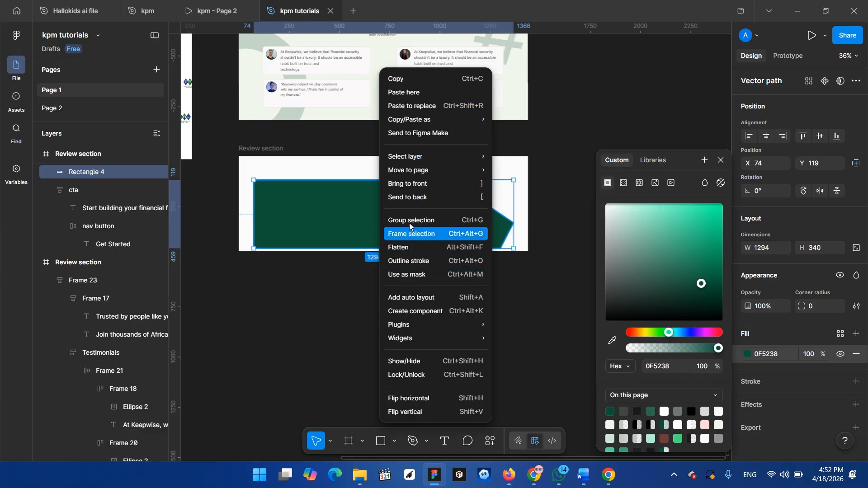
left_click(417, 197)
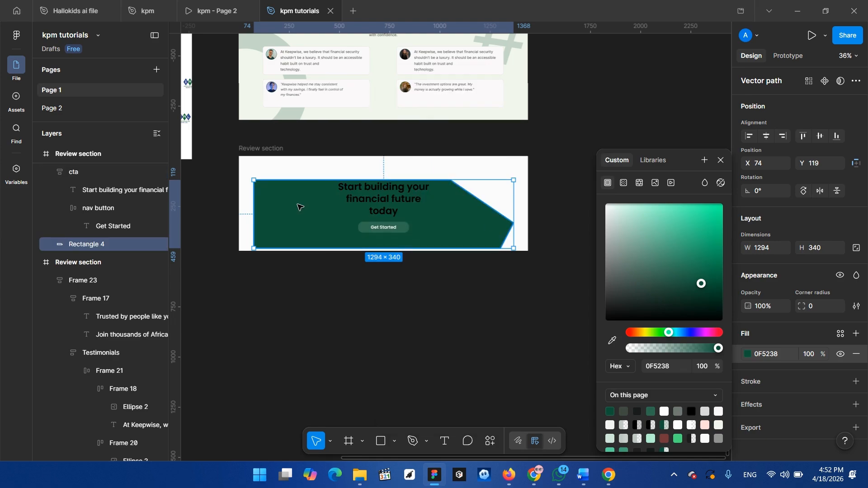
- Reposition and enlarge the green shape to about 1508 × 441 at X -33, Y 66, overhanging the section's sides and lower edge
left_click_drag(278, 195, 232, 205)
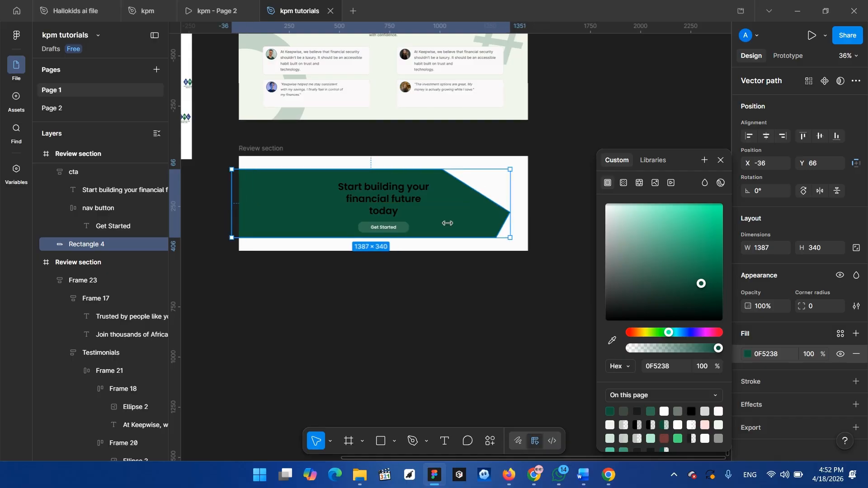
mouse_move(509, 205)
left_mouse_down()
mouse_move(533, 204)
mouse_move(525, 206)
left_mouse_up()
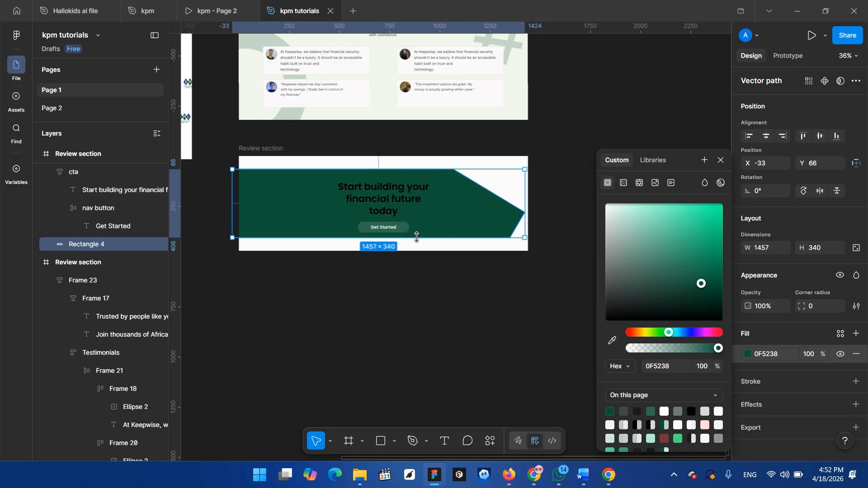
mouse_move(416, 236)
left_mouse_down()
mouse_move(423, 258)
mouse_move(417, 251)
left_mouse_up()
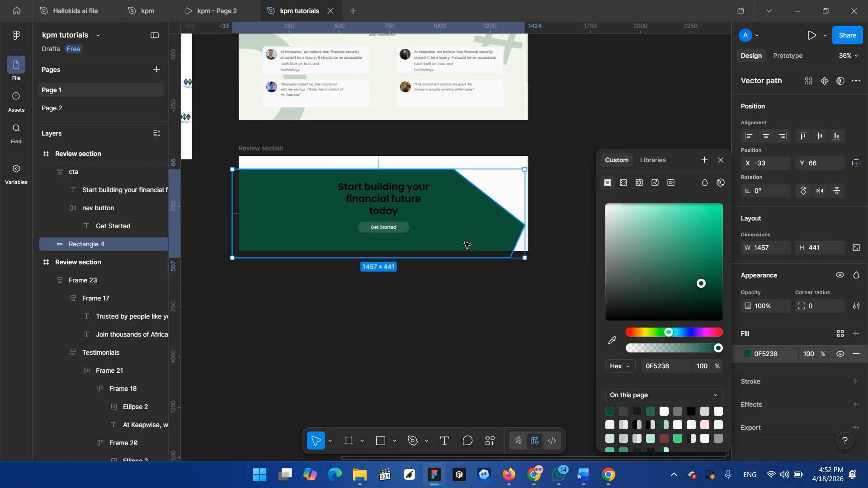
left_click_drag(530, 205, 540, 206)
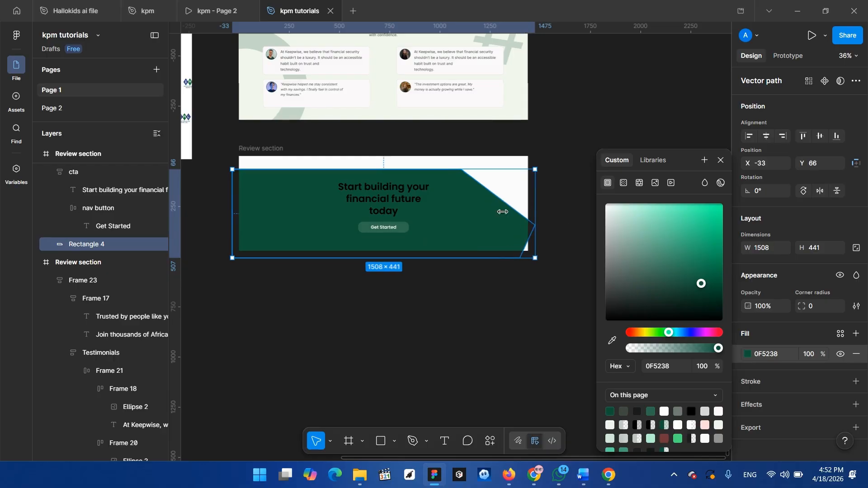
- Bend the green shape's upper-left corner and its added upper-edge point into smooth curves
double_click(295, 199)
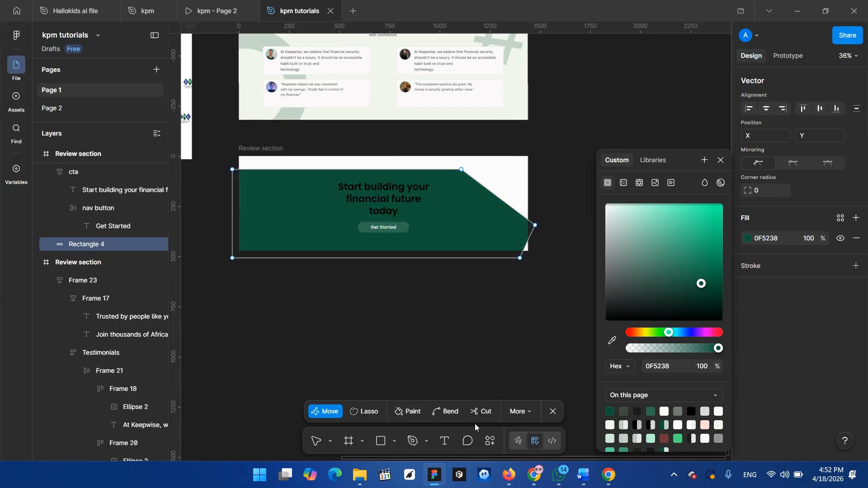
left_click(718, 161)
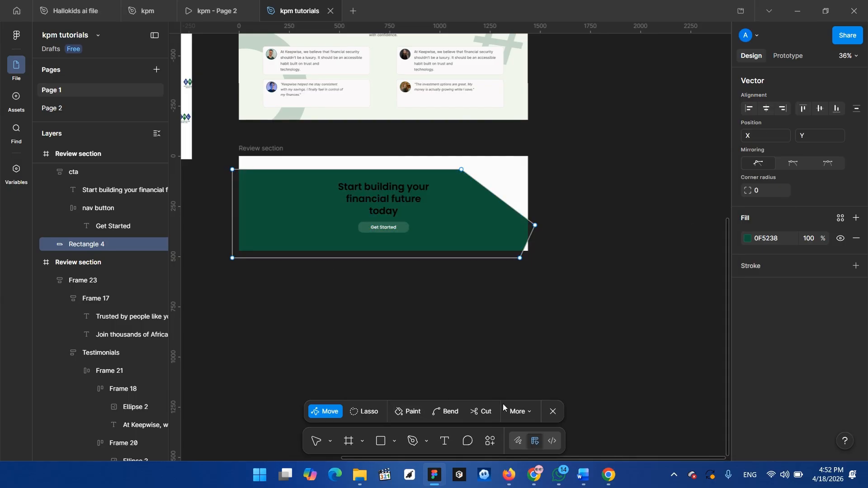
left_click(447, 412)
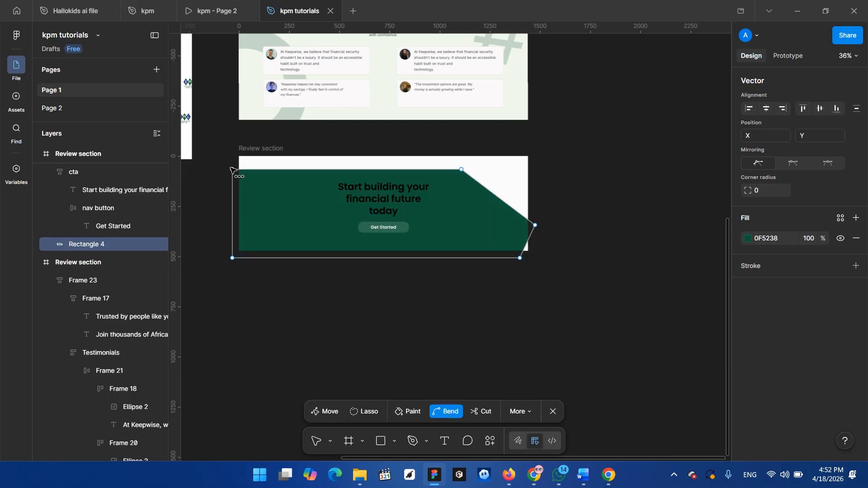
left_click_drag(232, 170, 345, 148)
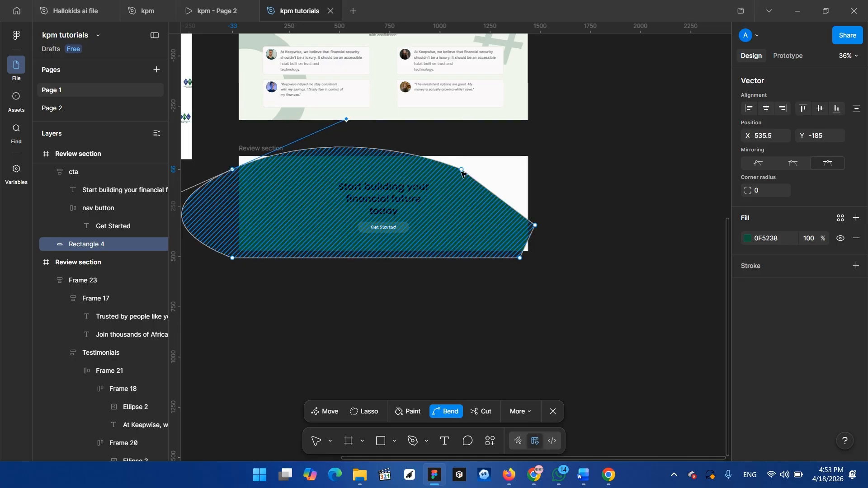
left_click_drag(461, 170, 525, 198)
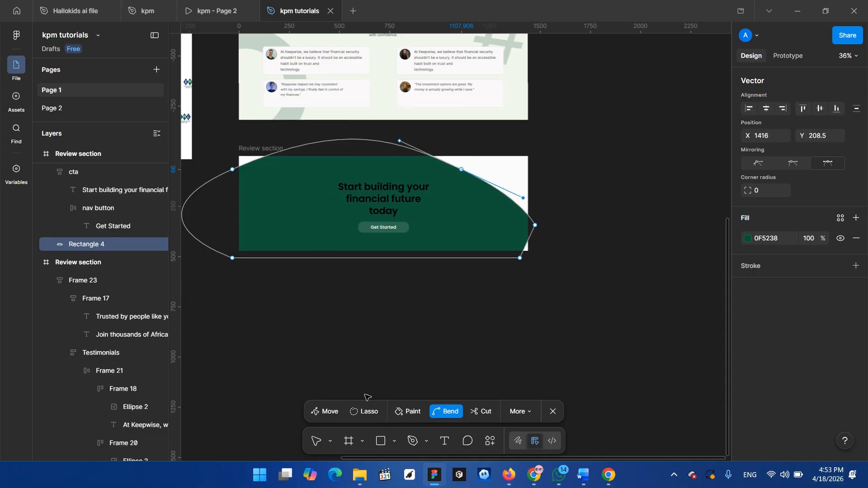
- Move all of the curved shape's points down and to the right, extending it well below the section's lower edge
left_click(334, 416)
left_click_drag(453, 222, 482, 252)
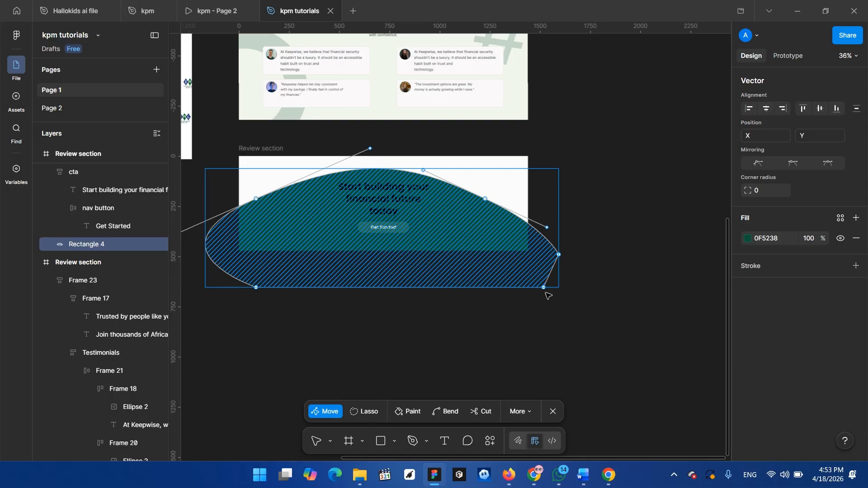
left_click_drag(294, 240, 323, 217)
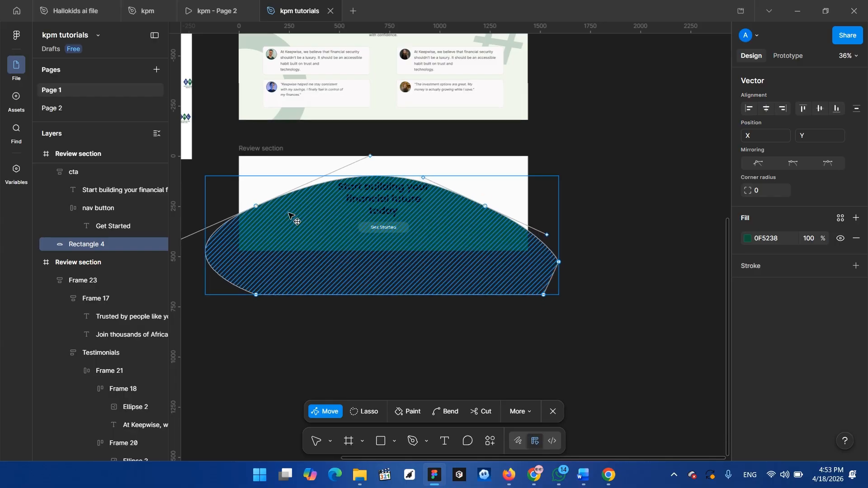
- Refine the upper curve by bending the right point's handle to X 1101, Y 96 and the left point's handle to X 516, Y 23
left_click(442, 412)
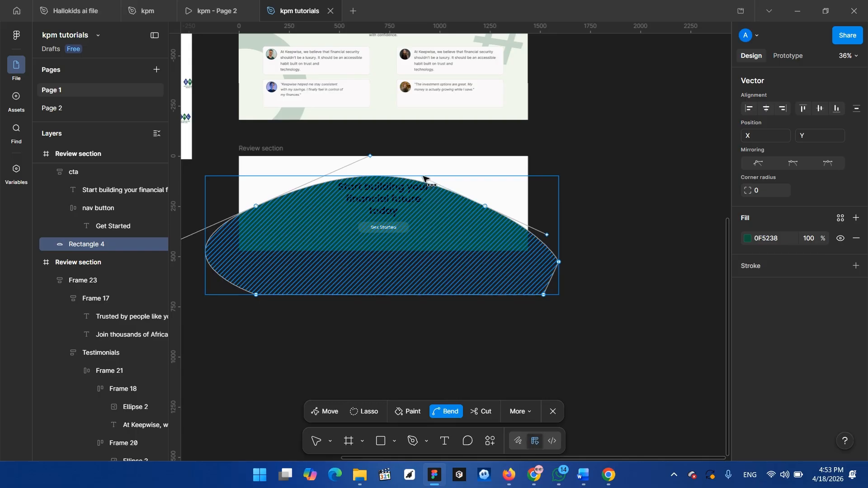
left_click_drag(425, 179, 464, 178)
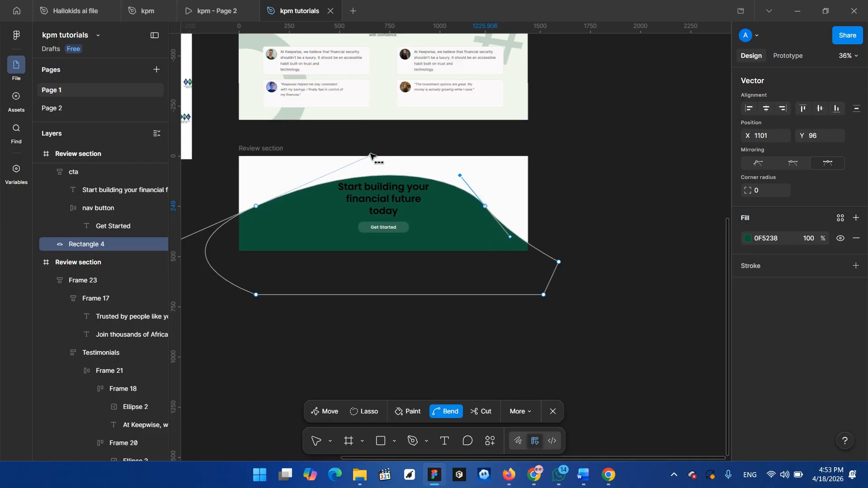
left_click_drag(370, 155, 346, 156)
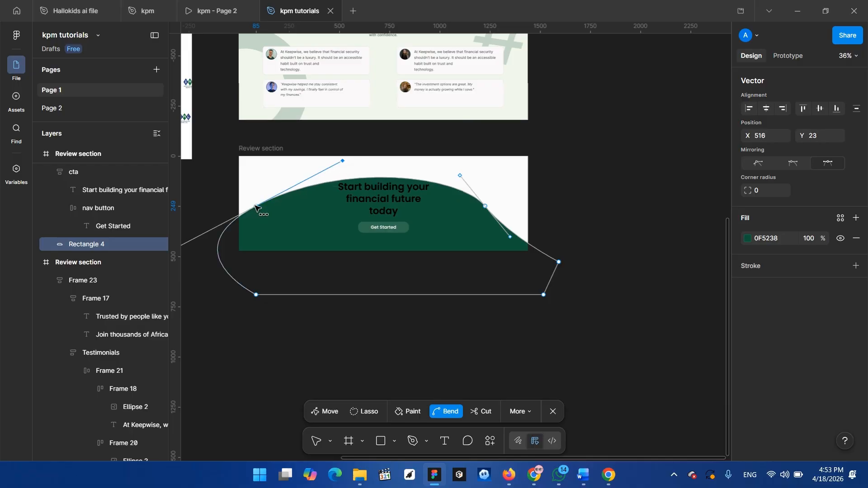
- Bend the left curve point's upper handle to X 184, Y 51, nudge that point up-left, and move the right point to X 1247, Y 268
left_click_drag(255, 208, 277, 167)
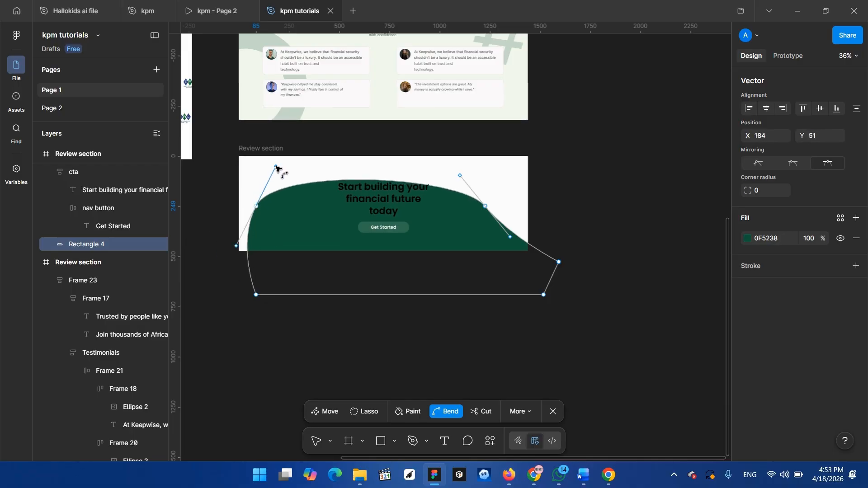
left_click(326, 412)
left_click_drag(256, 206, 254, 196)
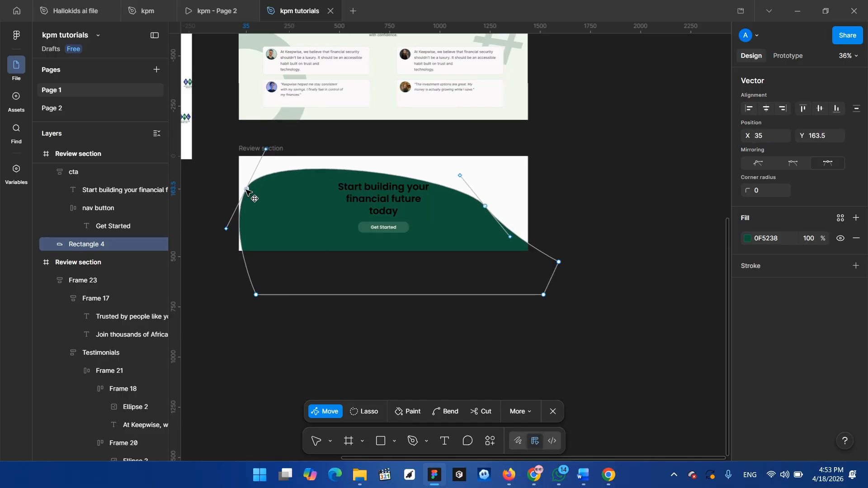
left_click(485, 208)
left_click_drag(485, 207, 490, 210)
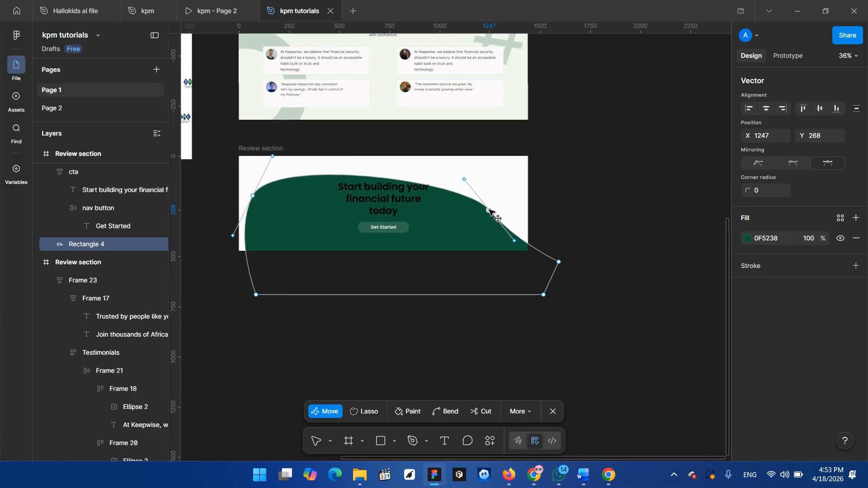
- Reshape the curve at the right point, bending its upper handle out to X 777.5, Y -16.64
left_click(514, 240)
mouse_move(515, 240)
left_mouse_down()
mouse_move(534, 232)
mouse_move(518, 224)
left_mouse_up()
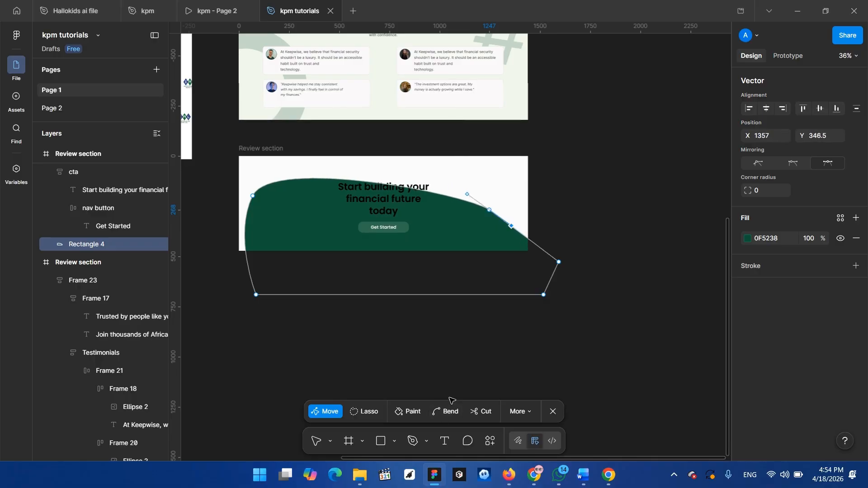
left_click(446, 412)
left_click_drag(507, 227, 547, 245)
left_click_drag(490, 211, 394, 153)
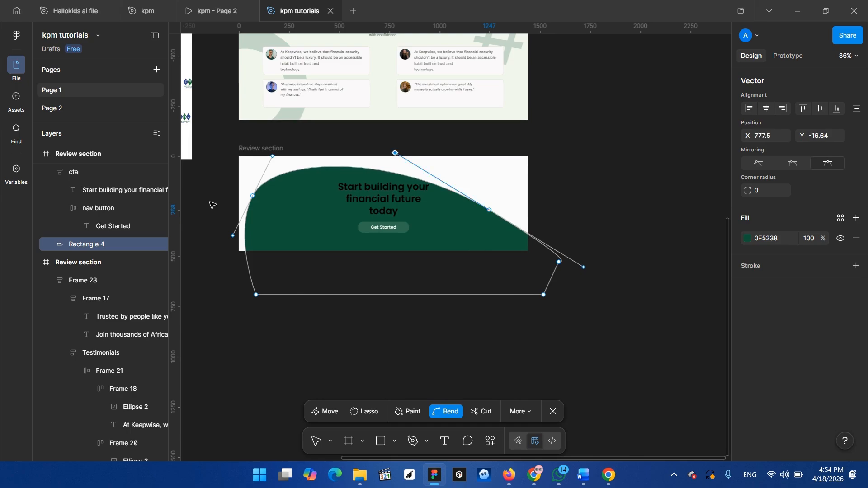
- Pull the left point's lower handle to X -83.5, Y 372, shift the shape's left edge slightly outward and finish editing the vector
left_click(233, 236)
left_click_drag(232, 236, 222, 231)
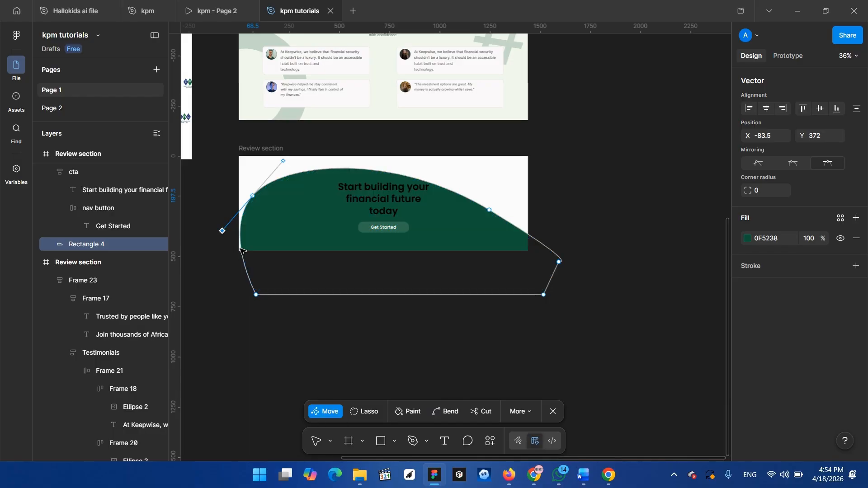
left_click(239, 249)
left_click_drag(237, 248, 233, 250)
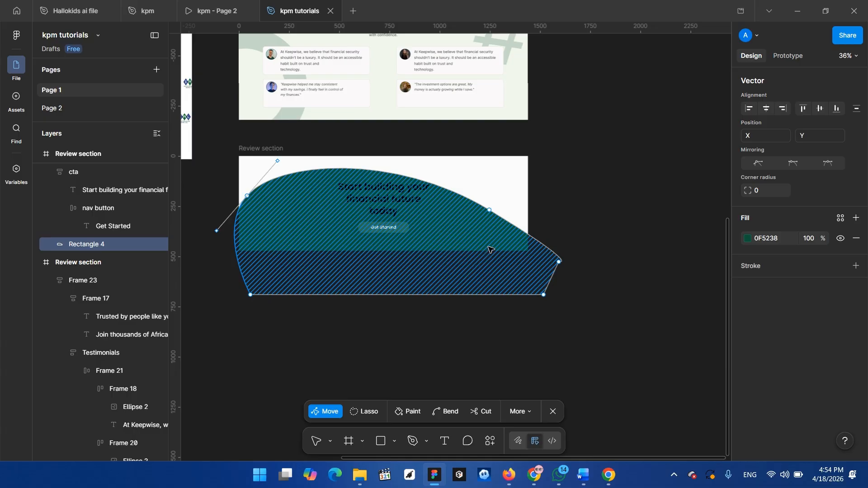
left_click(552, 414)
right_click(466, 226)
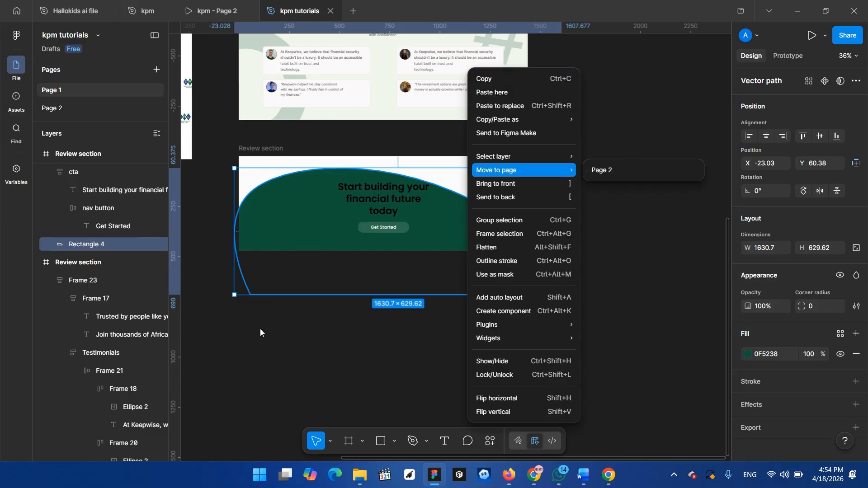
left_click(258, 151)
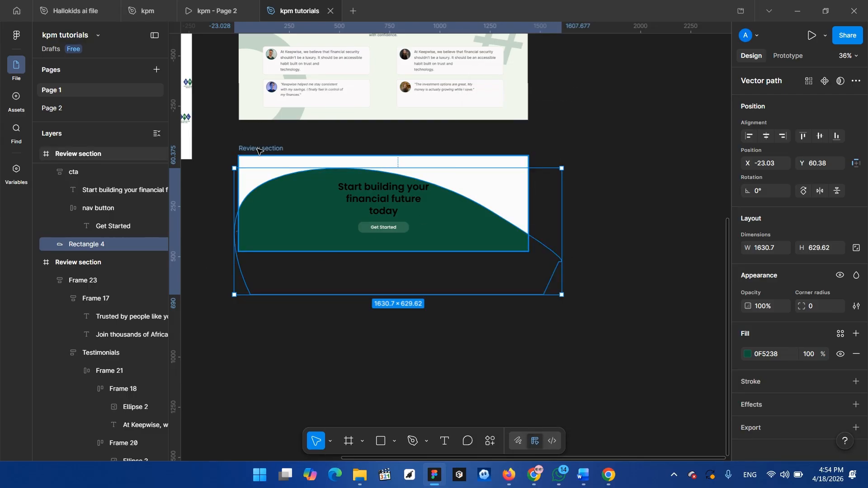
left_click(270, 153)
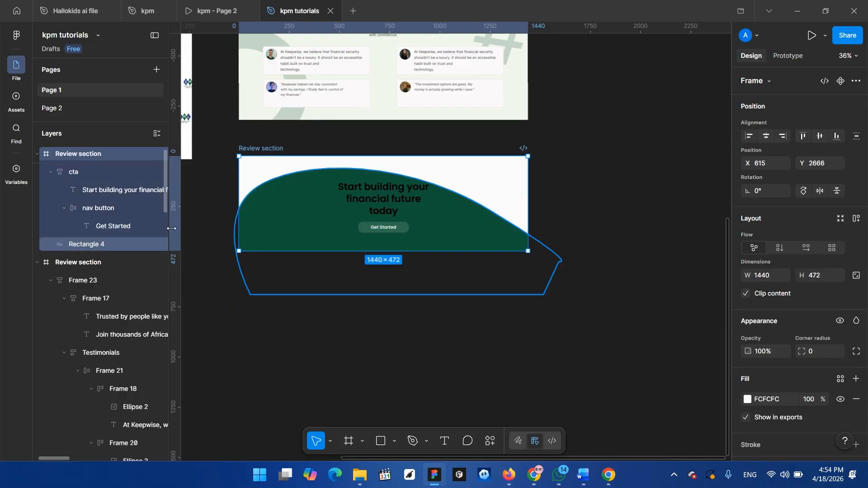
- Try fill opacities of 10%, 20% and 26% on the curved green shape behind the heading
left_click(478, 240)
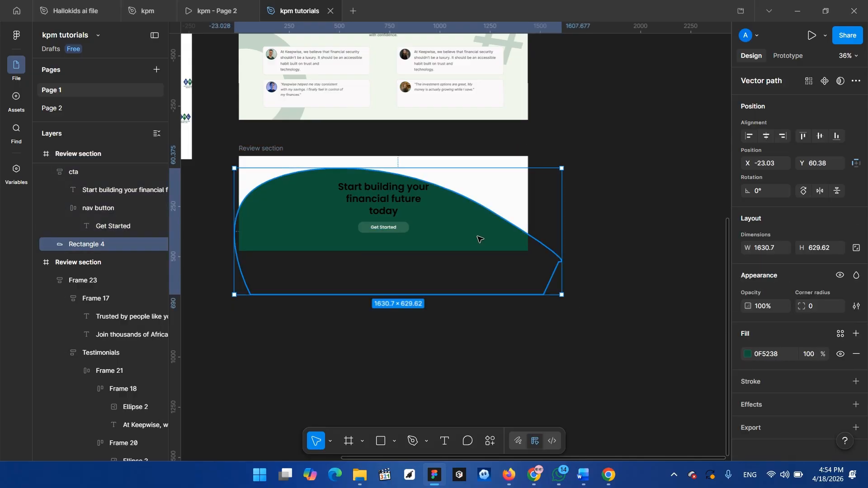
left_click(815, 357)
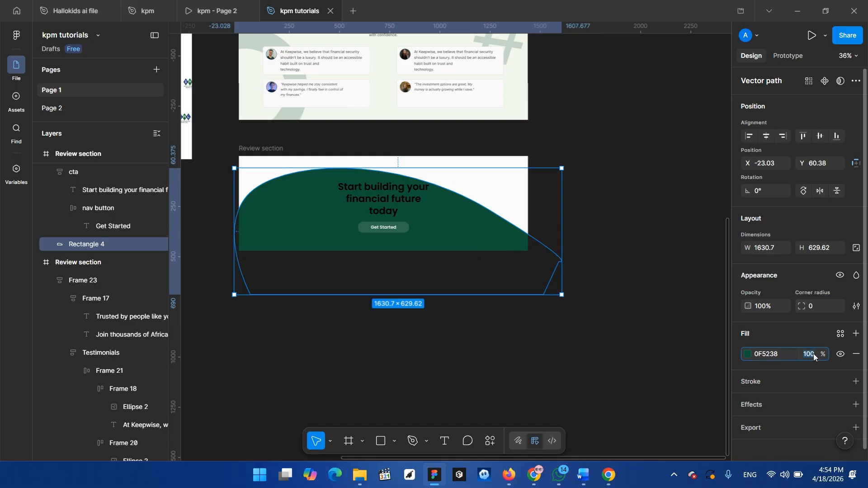
type("0")
key("Return")
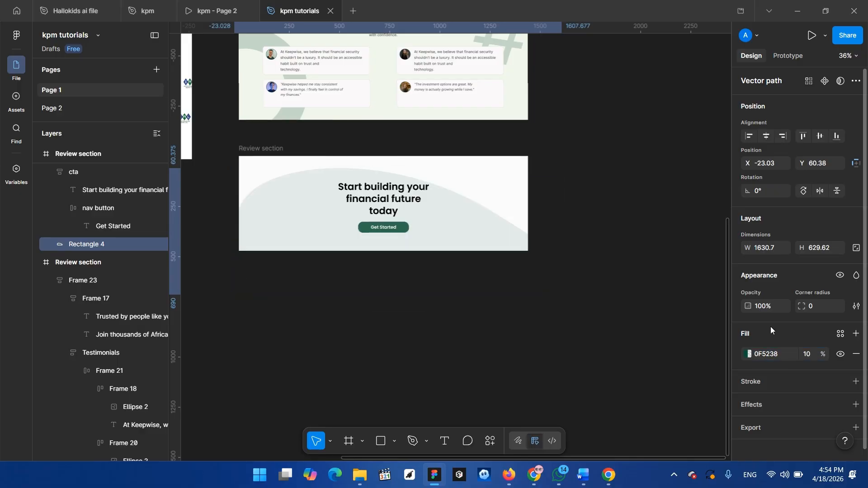
left_click(810, 354)
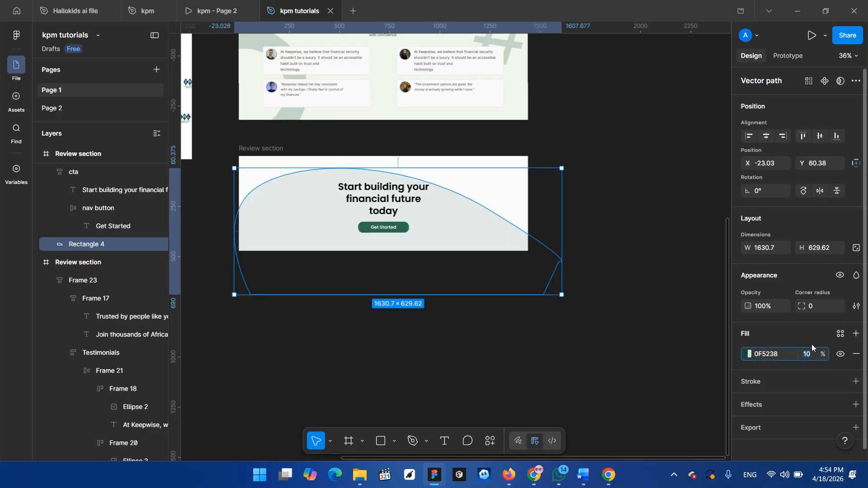
type("20")
key("Return")
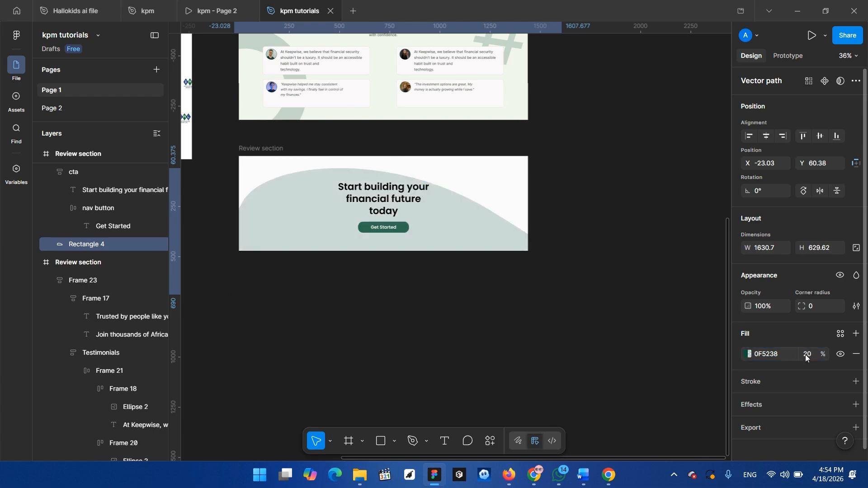
left_click(807, 357)
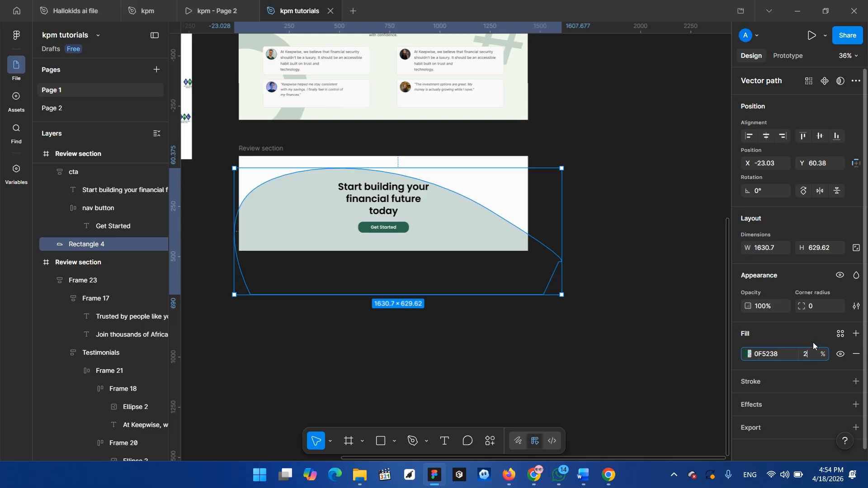
type("26")
key("Return")
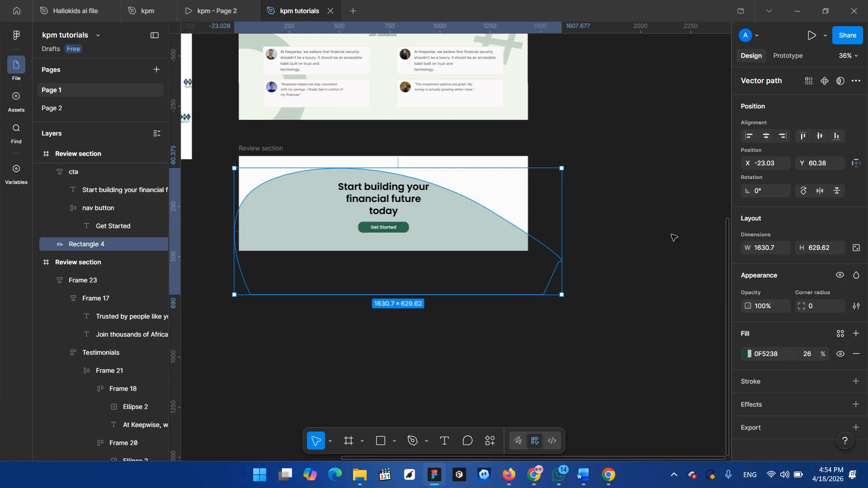
left_click(670, 240)
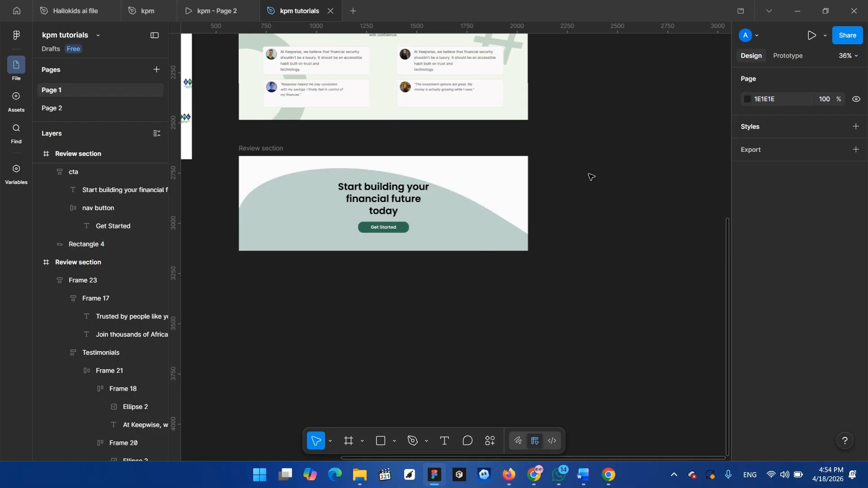
- Set the curved shape's fill opacity to 22%
left_click(483, 230)
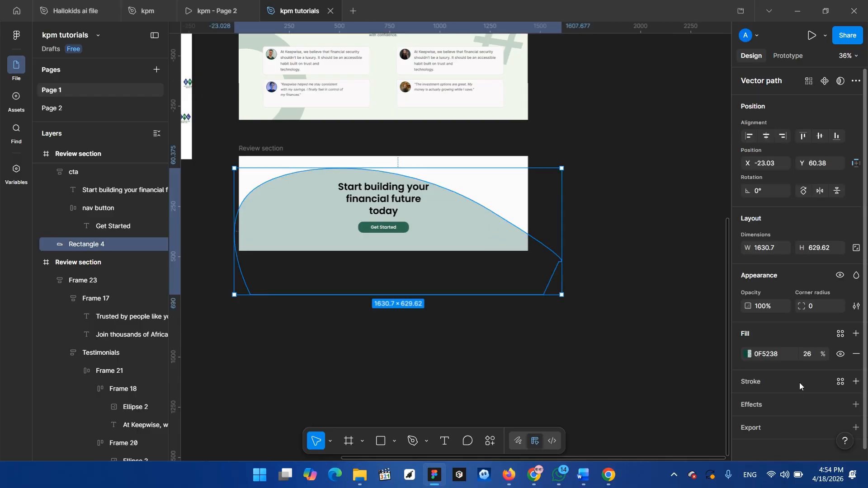
left_click(810, 356)
type("22")
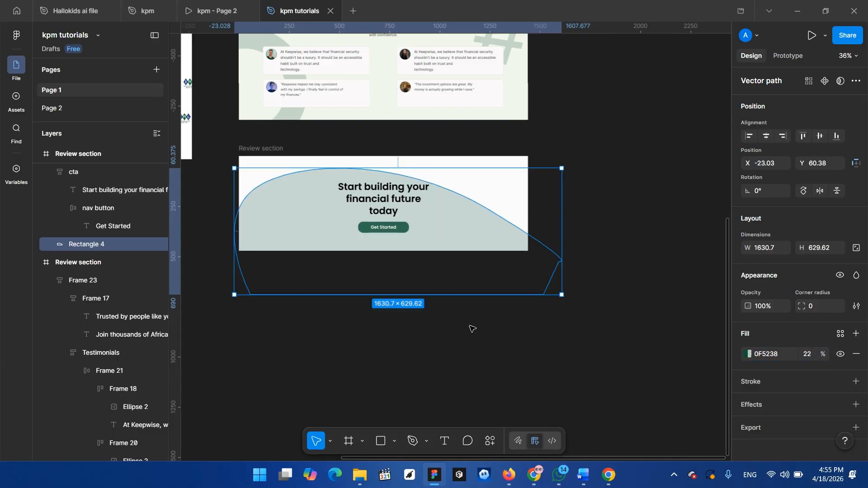
left_click(466, 339)
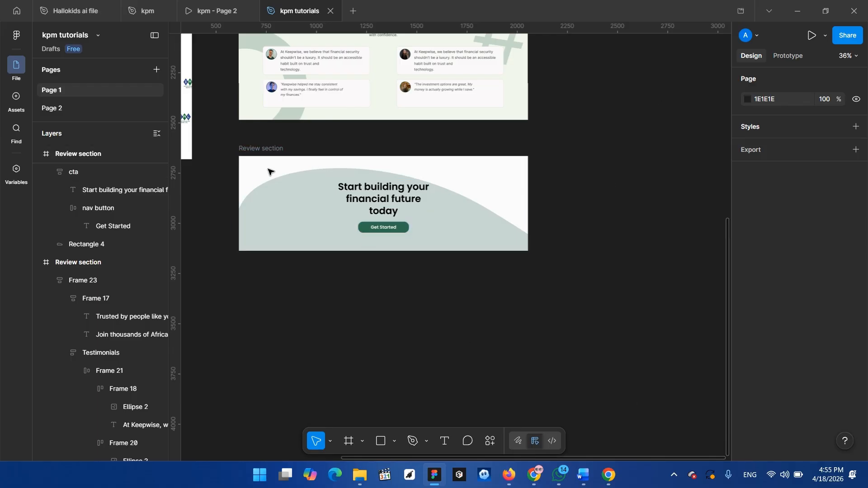
left_click(320, 149)
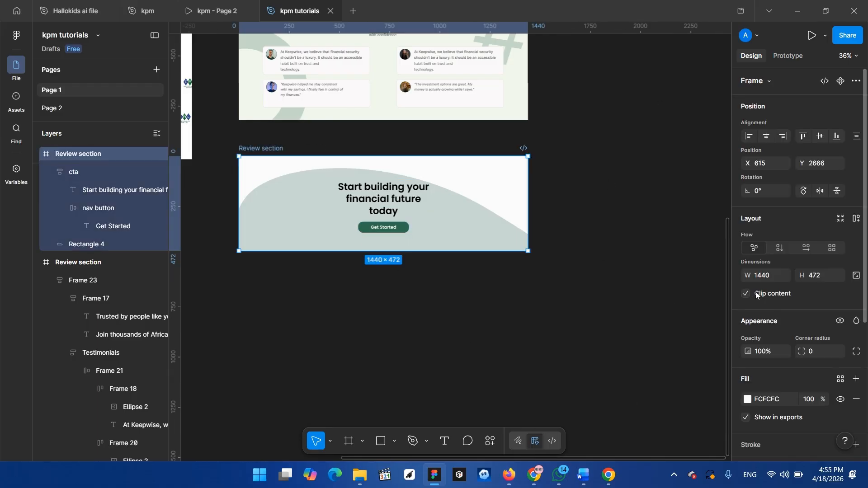
key("Escape")
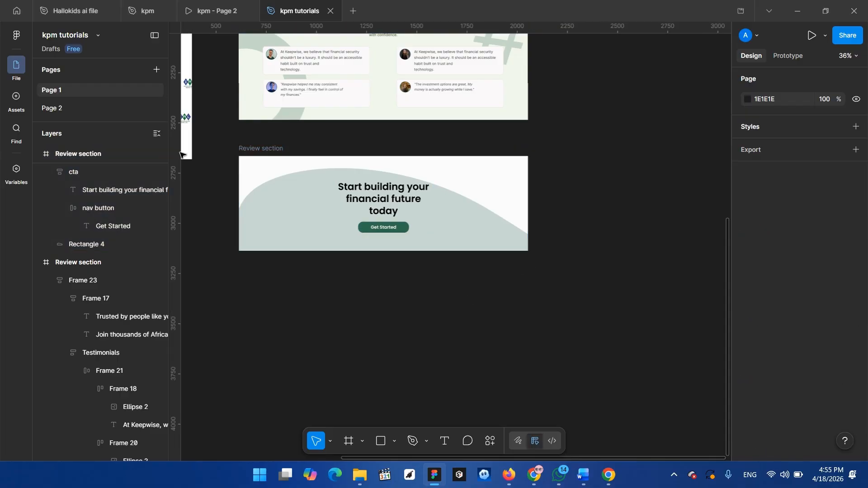
- Recolour the curved shape with the pale green F1F7EC at 100%, sampled from the testimonials section's background
left_click(304, 216)
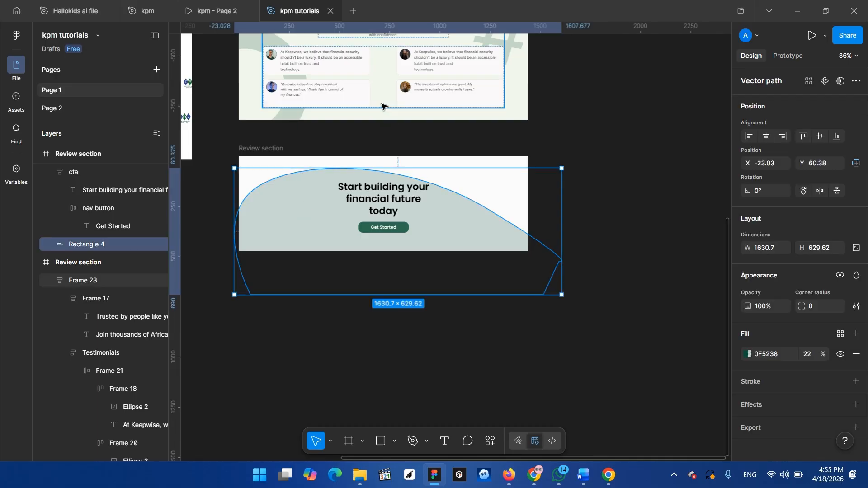
scroll(384, 108, "up", 1)
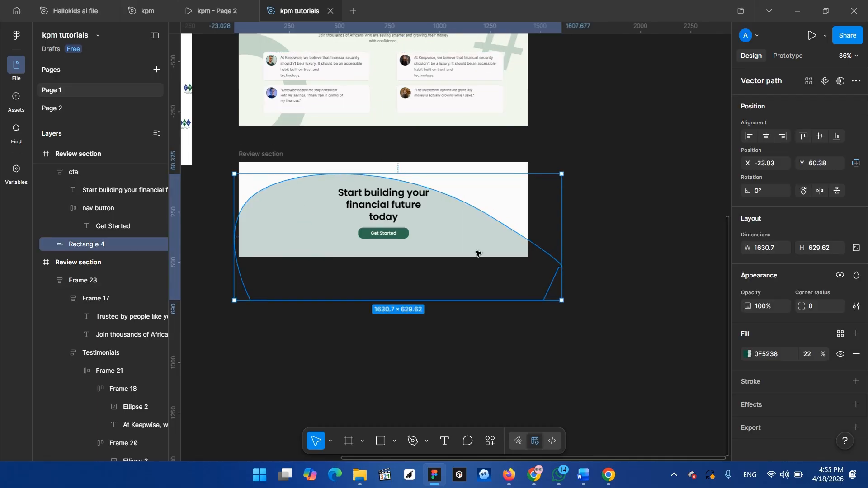
left_click(749, 355)
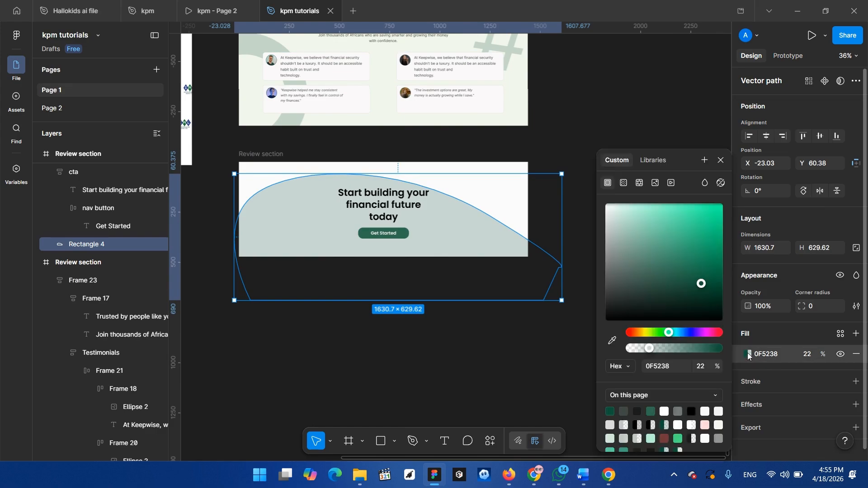
left_click(613, 340)
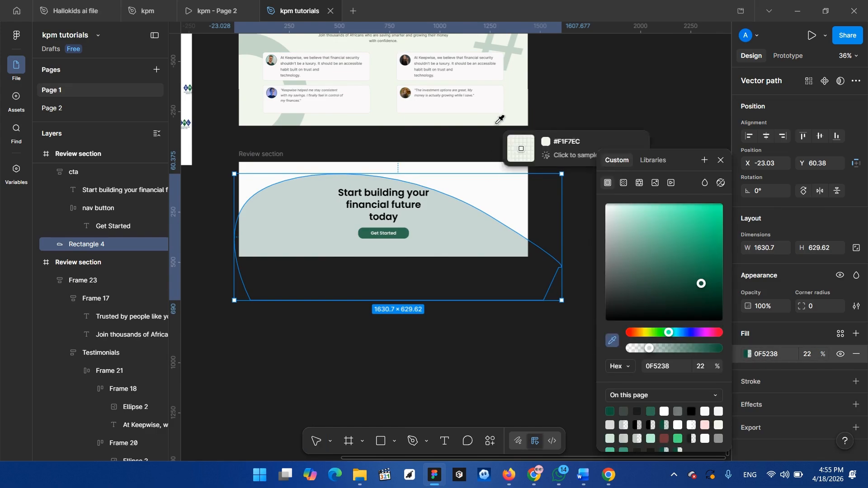
left_click(514, 107)
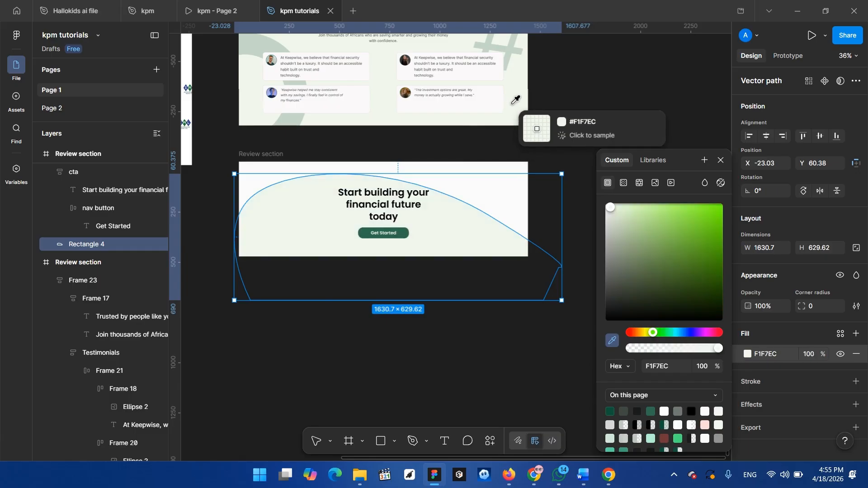
left_click(721, 161)
left_click(650, 134)
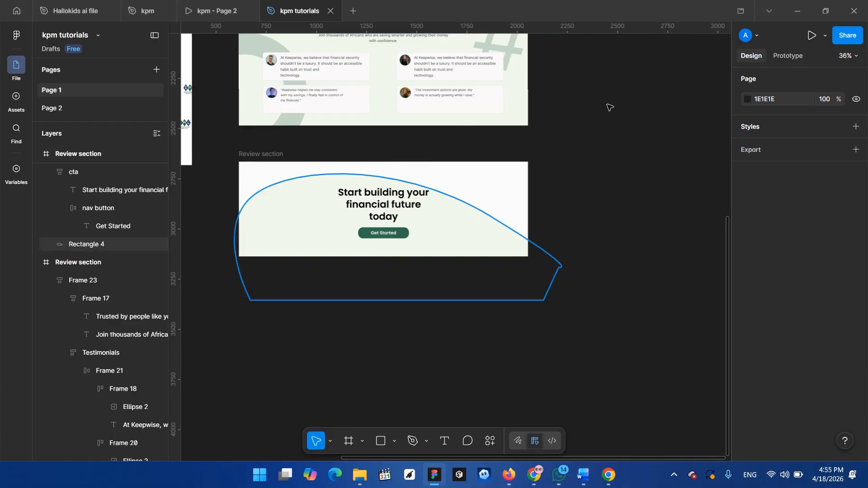
- Duplicate the call-to-action section directly below the original, at X 615, Y 3271
scroll(549, 141, "up", 2)
scroll(550, 140, "up", 1)
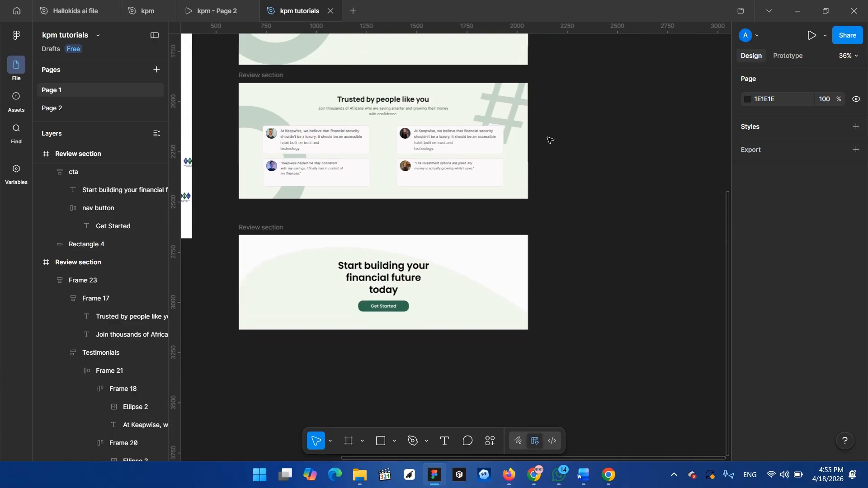
scroll(543, 139, "down", 3)
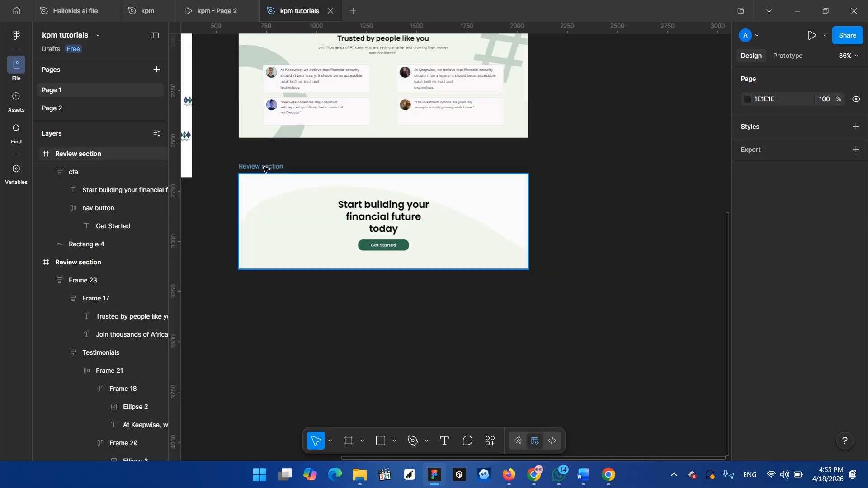
left_click(264, 167)
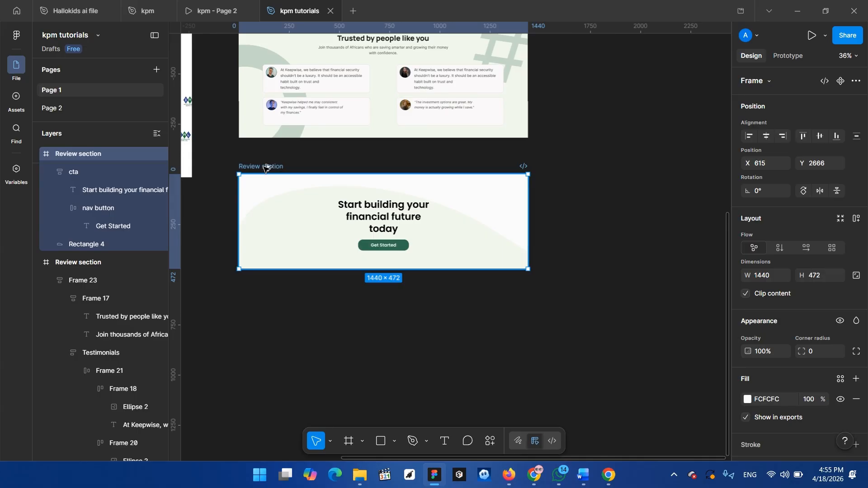
left_click_drag(264, 168, 278, 295)
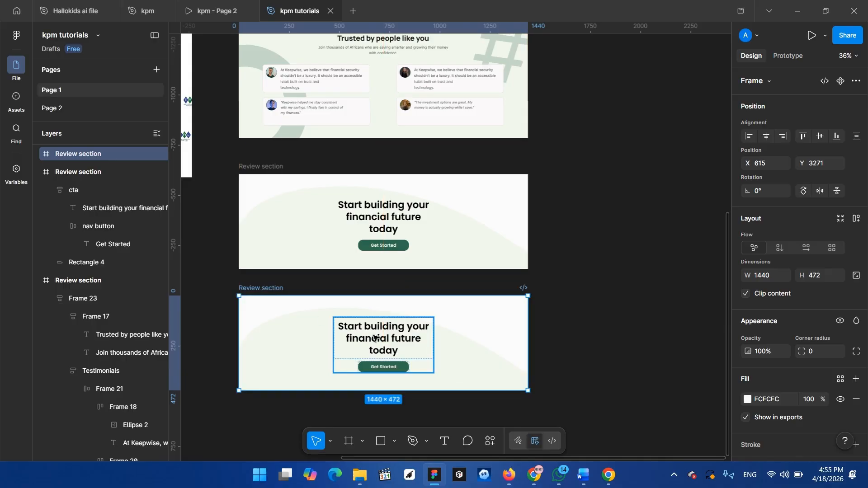
- Empty the duplicated section by deleting its heading and button group and its curved background shape
left_click(374, 337)
key("Delete")
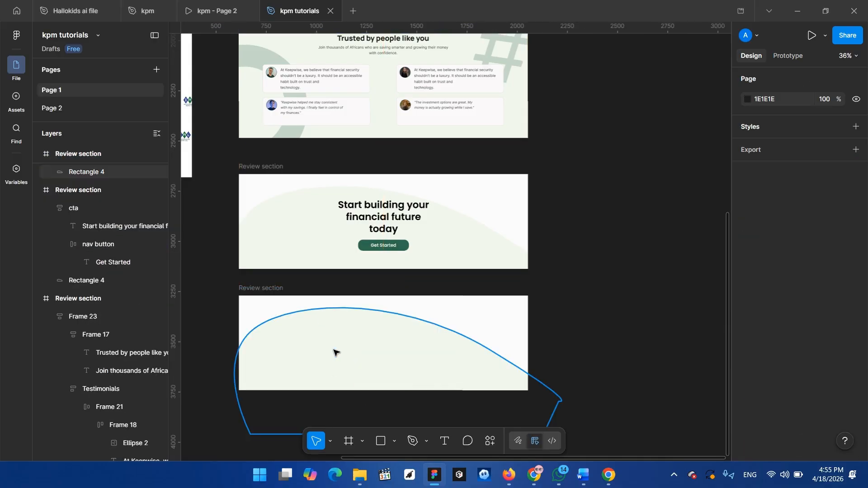
left_click(336, 351)
key("Delete")
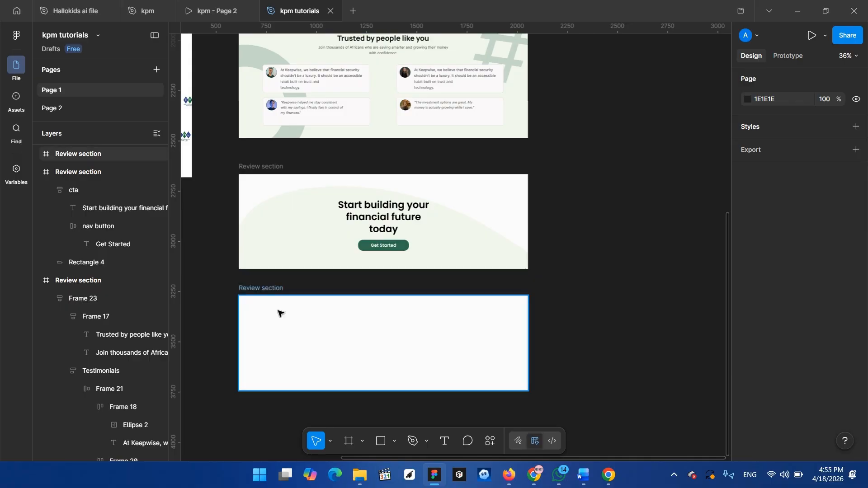
- Set the emptied section's height to 80 and move it up close beneath the call-to-action section, to Y 3206
left_click(264, 289)
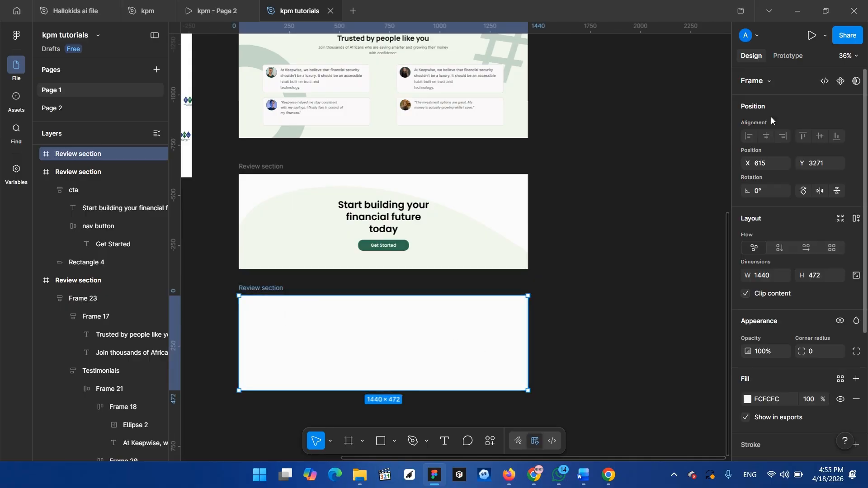
left_click(817, 275)
type("80")
key("Return")
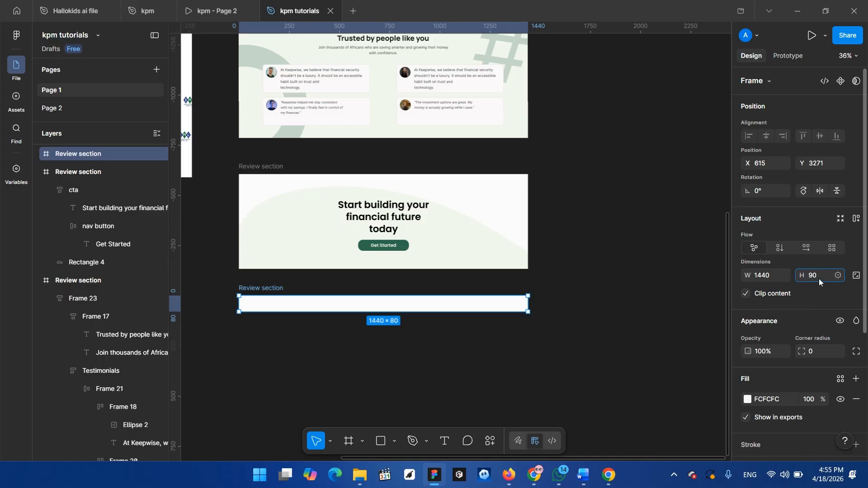
key("Return")
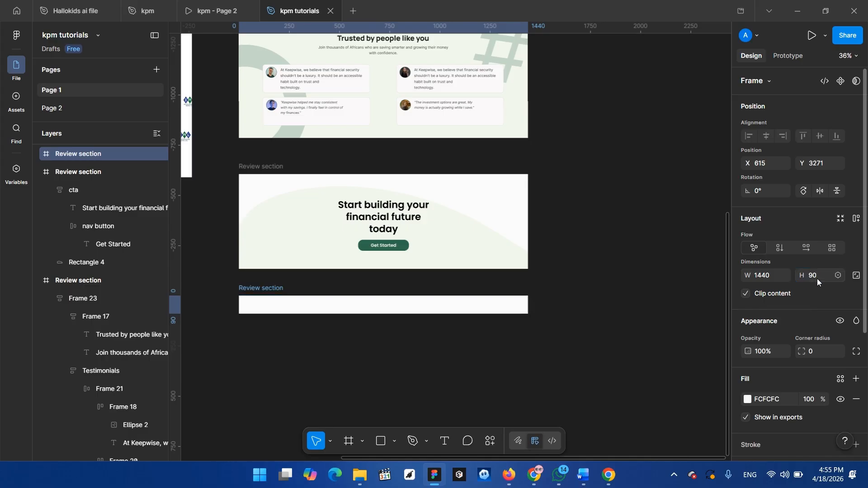
left_click(817, 277)
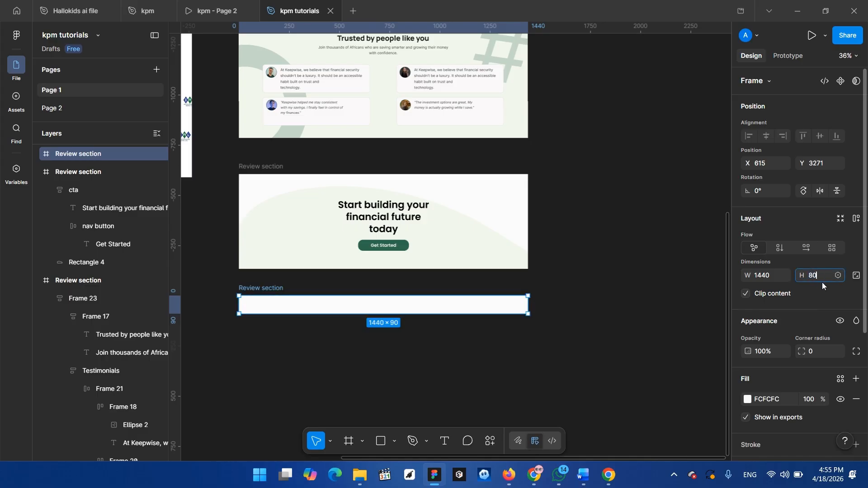
type("80")
key("Return")
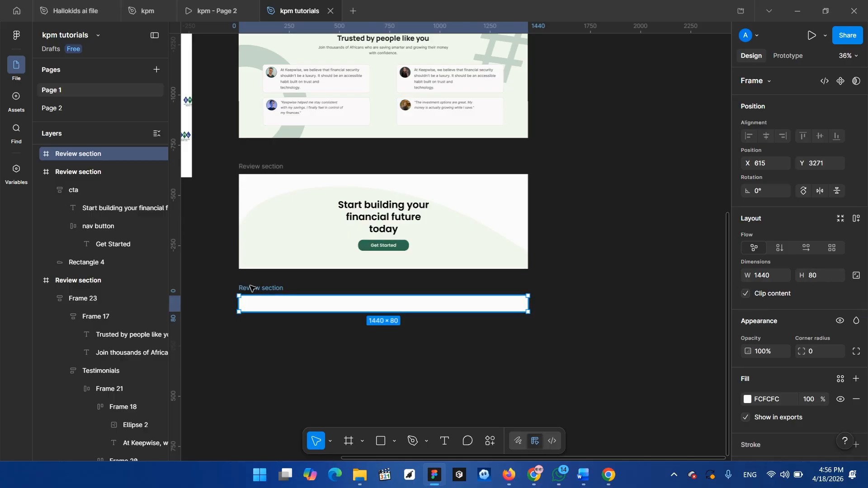
left_click_drag(252, 290, 252, 277)
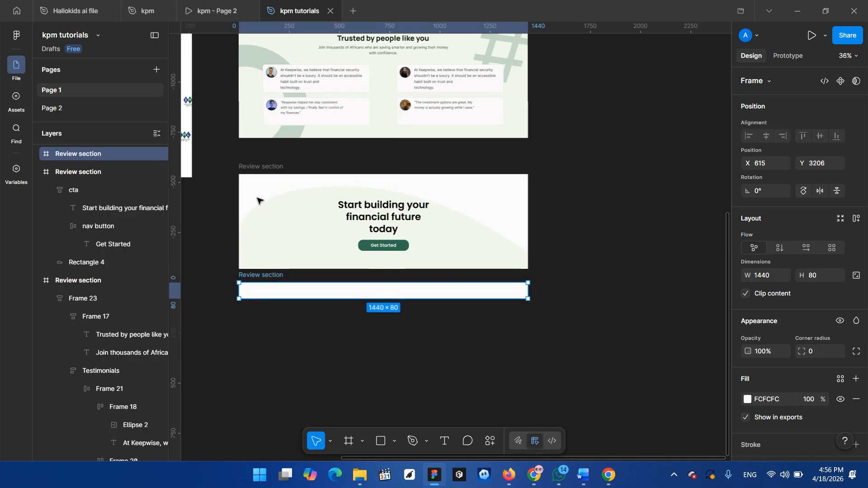
- Add the text "©2026" inside the 80-high section at X 491, Y 26
scroll(266, 213, "up", 3)
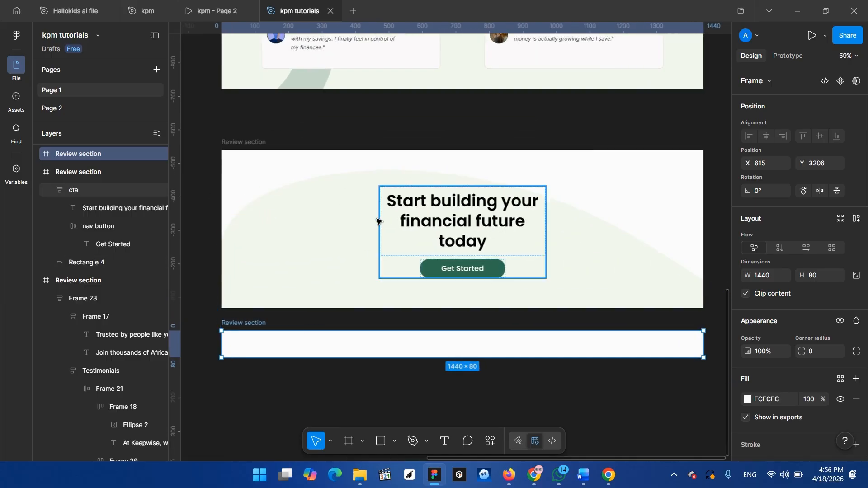
scroll(372, 217, "right", 2)
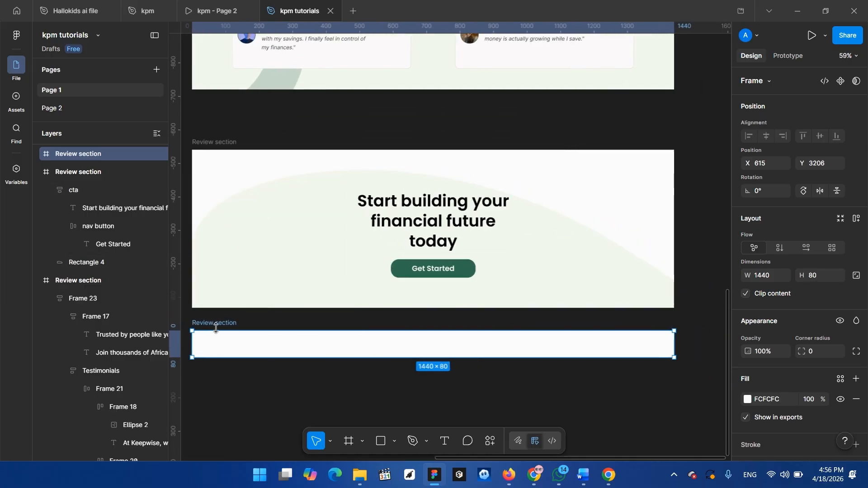
left_click(446, 441)
left_click(358, 344)
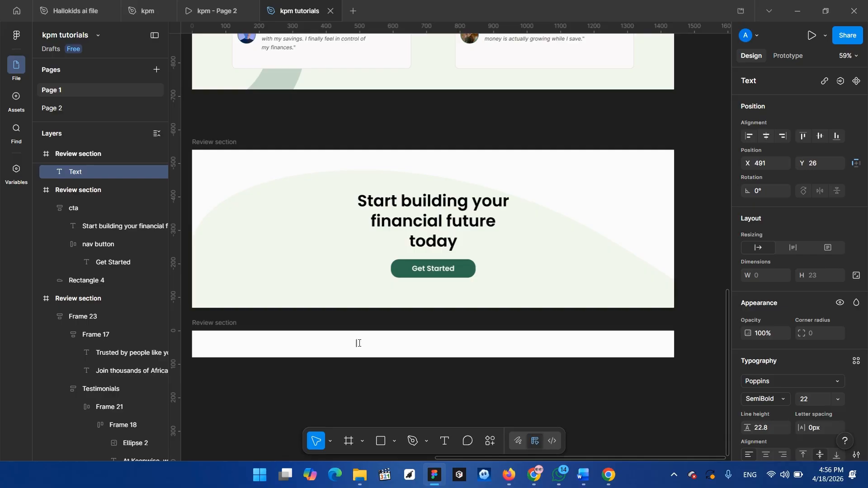
scroll(358, 344, "up", 12)
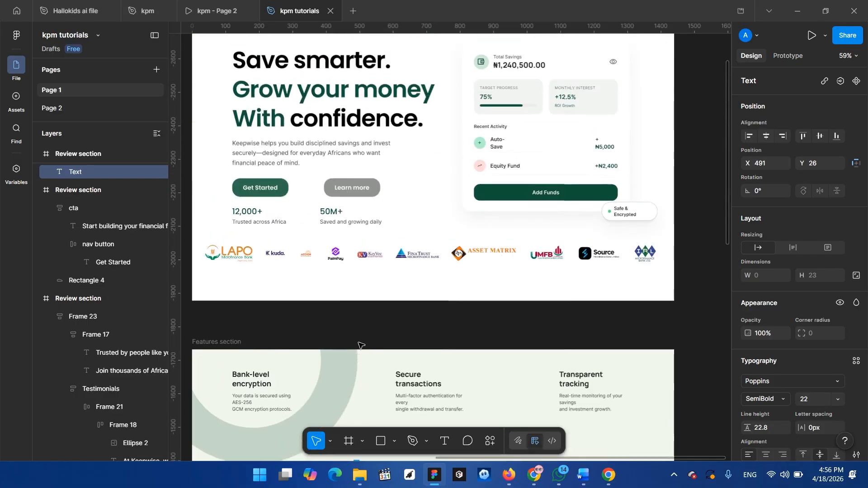
scroll(359, 344, "up", 3)
scroll(358, 344, "down", 12)
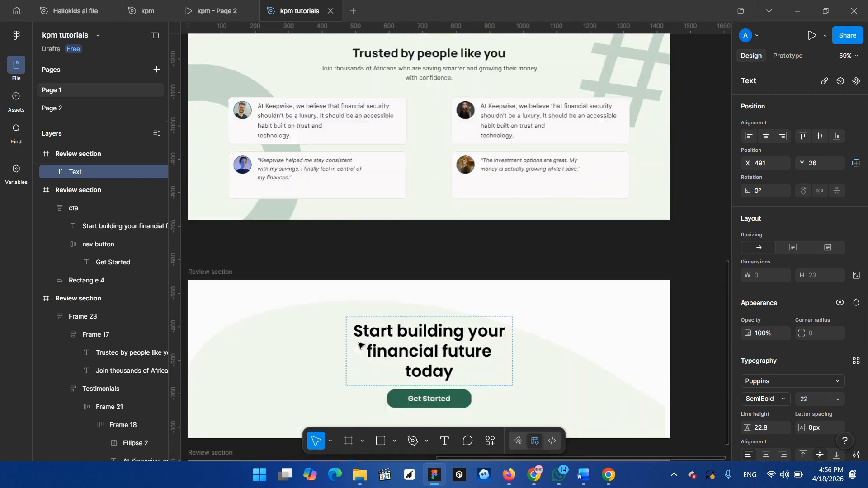
scroll(358, 343, "down", 4)
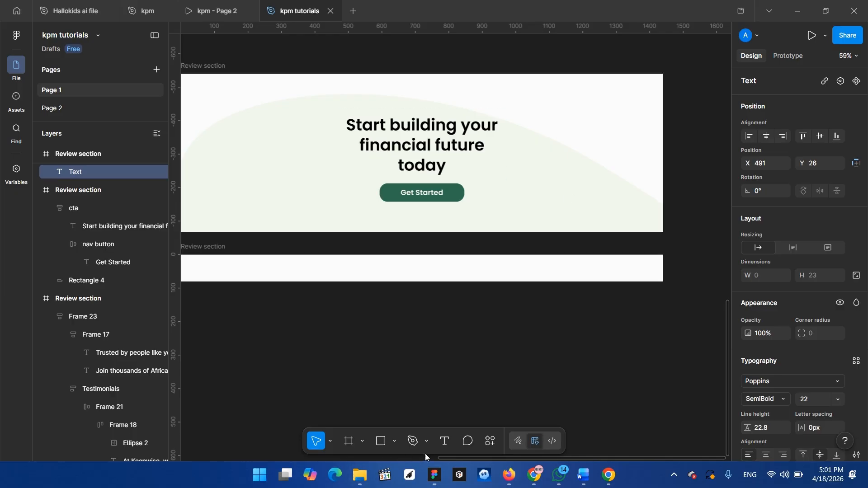
key("t")
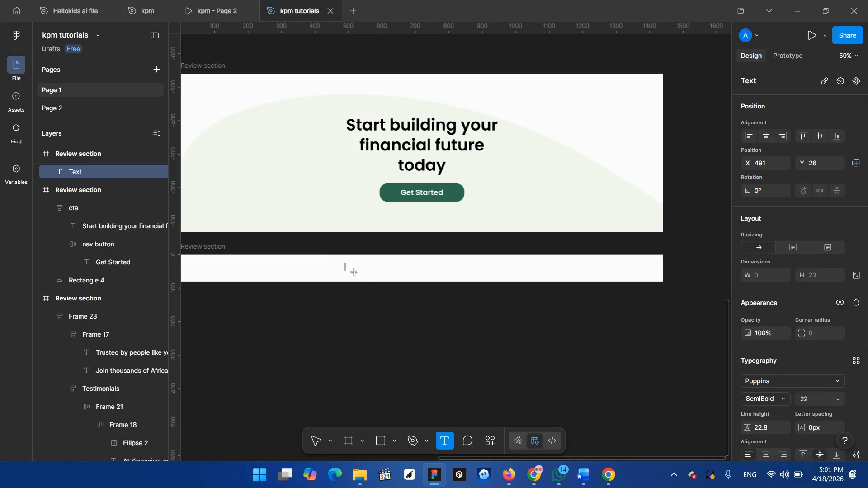
scroll(373, 307, "left", 3)
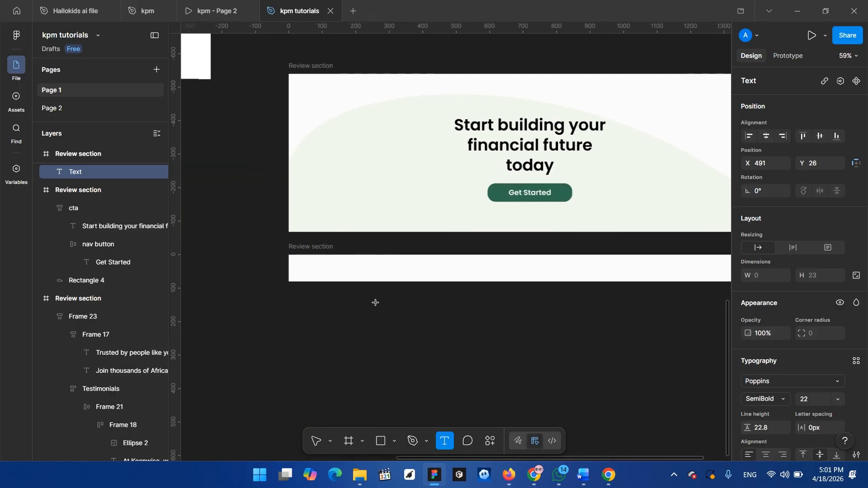
type("(")
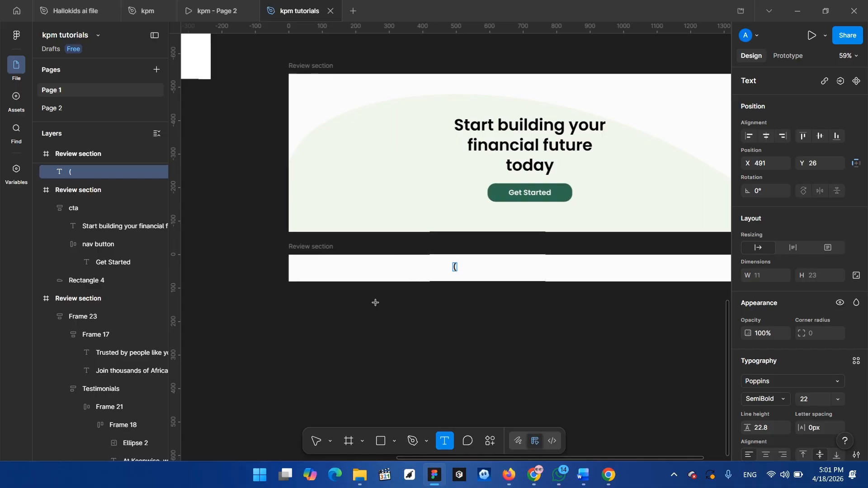
type("C)")
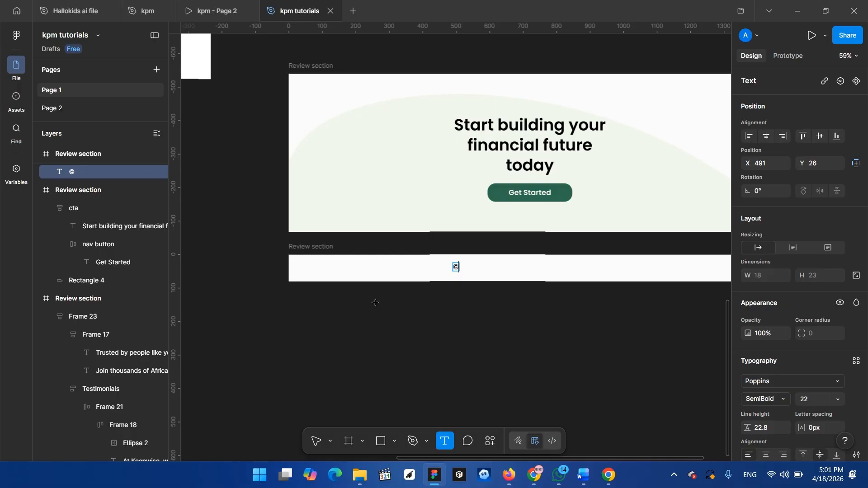
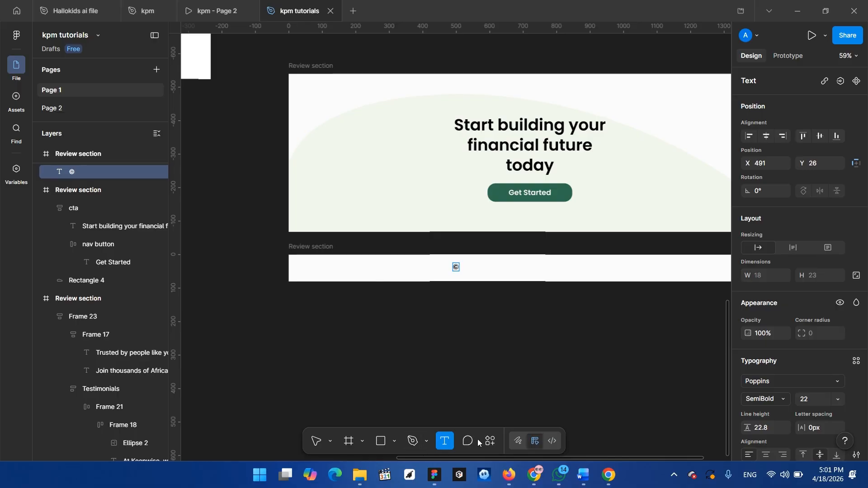
left_click(493, 442)
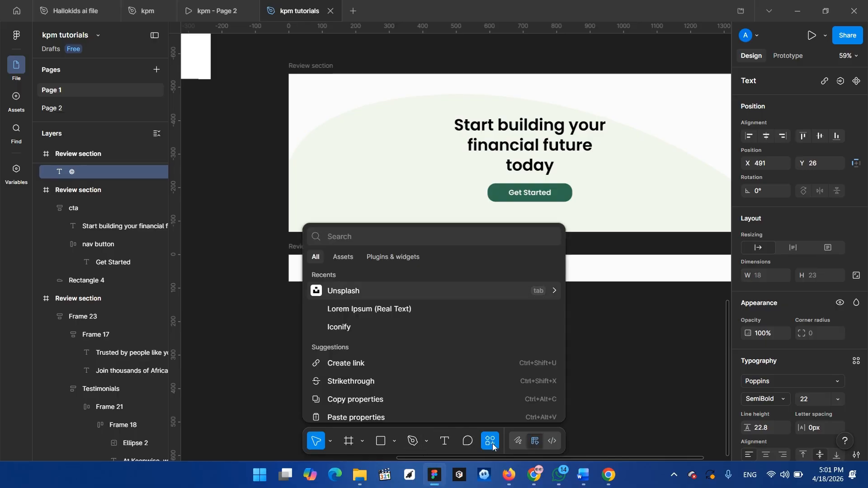
left_click(444, 441)
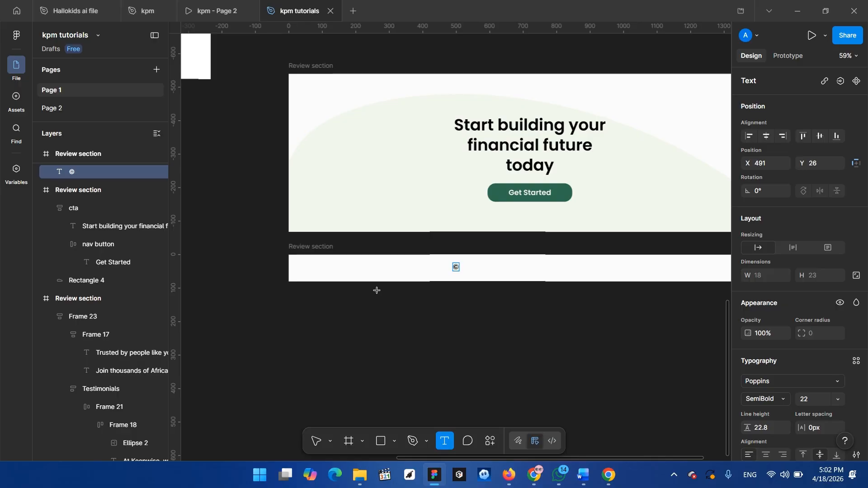
type("2026")
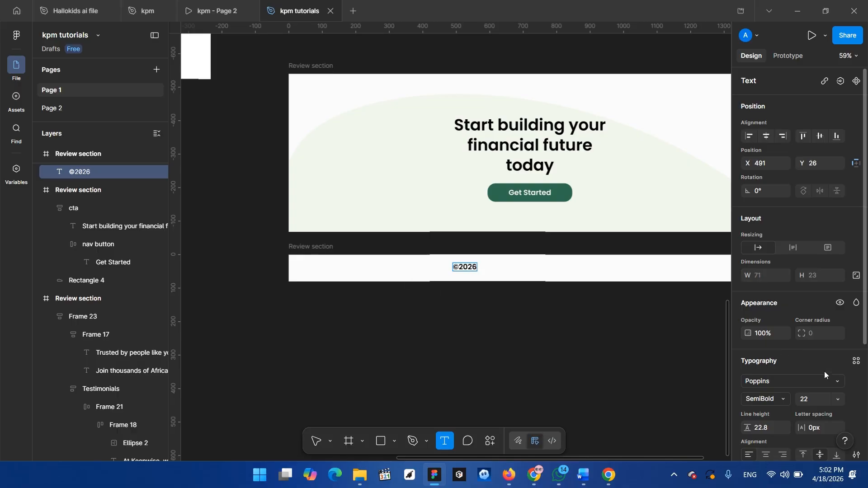
- Change the ©2026 text to Poppins Regular at font size 18
key("ctrl+a")
left_click(777, 399)
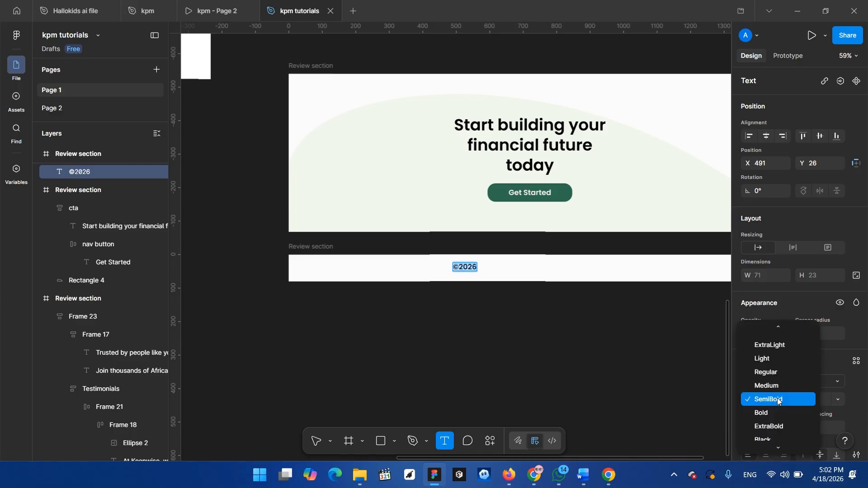
left_click(774, 373)
key("Return")
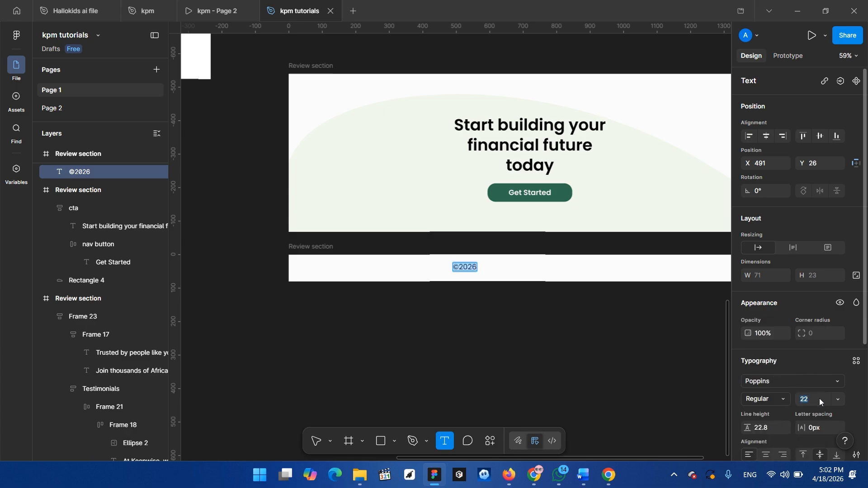
type("18")
left_click(856, 392)
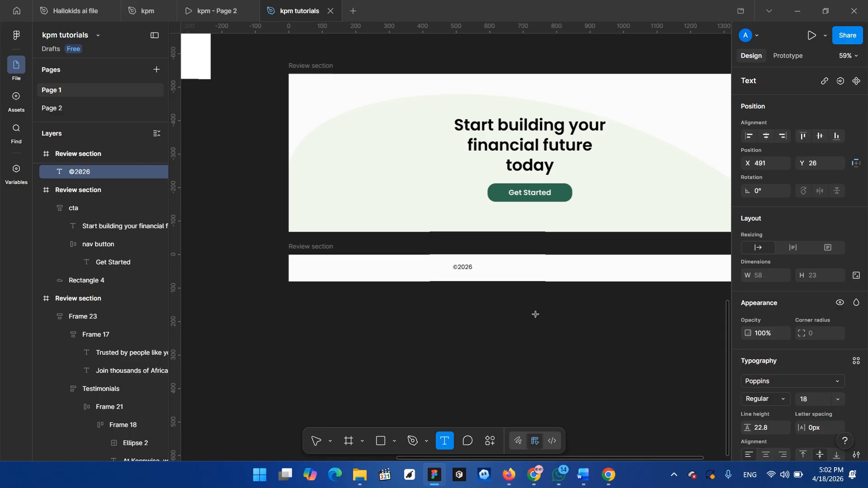
- Extend the copyright text so that it reads "©2026 KPM All rights reserved."
key("Return")
key("Right")
type("kpm")
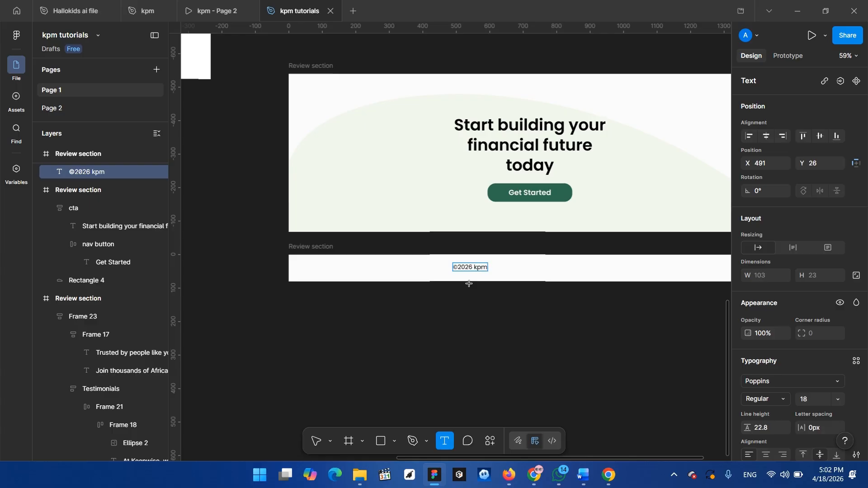
key("BackSpace")
key("BackSpace")
key("BackSpace")
type("KPM All righ")
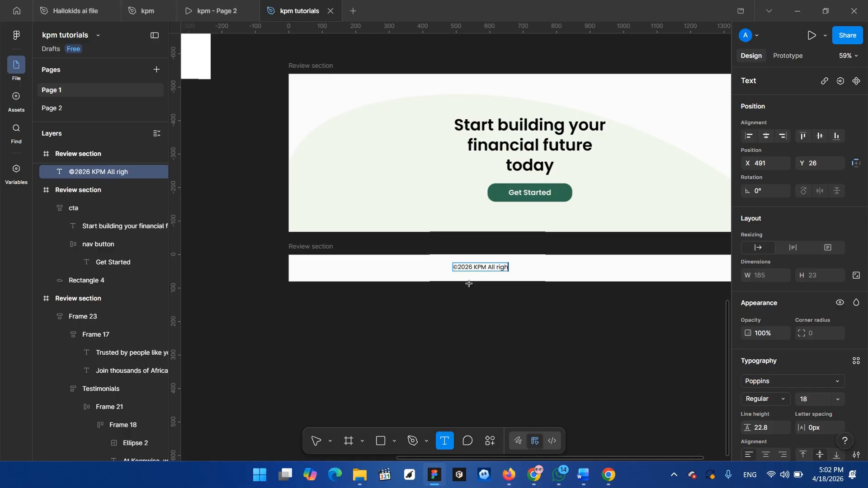
type("ts reserved")
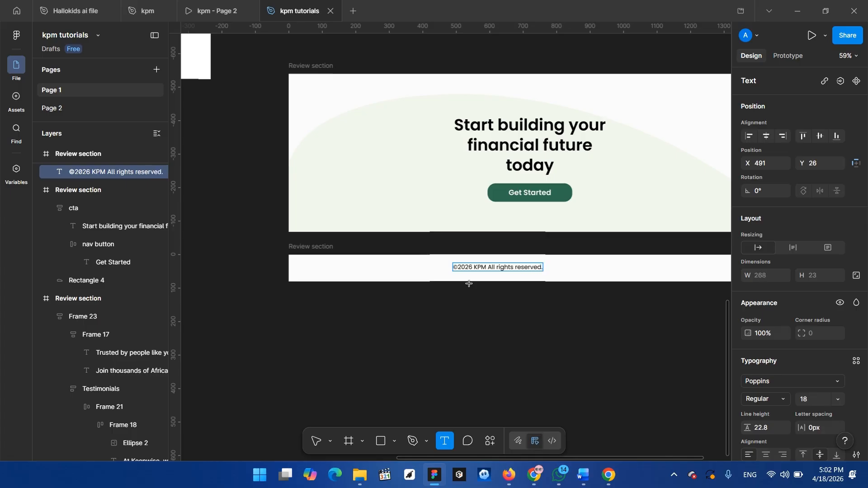
type(".")
key("ctrl+a")
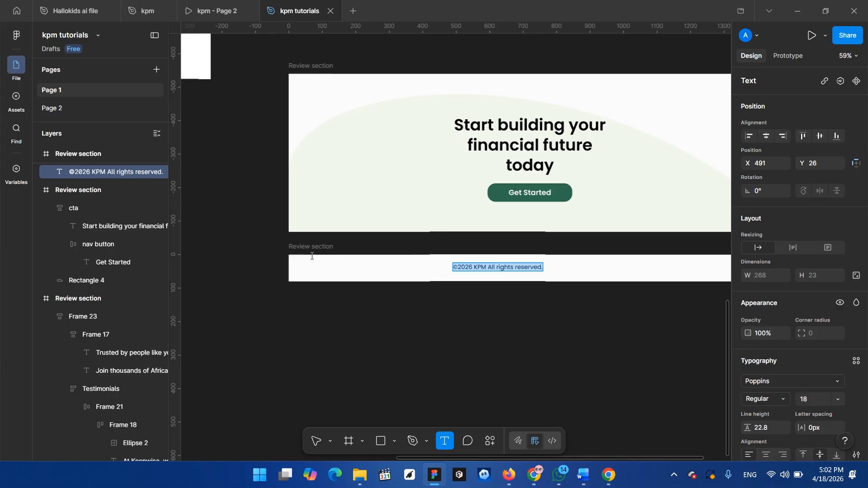
key("Escape")
key("Escape")
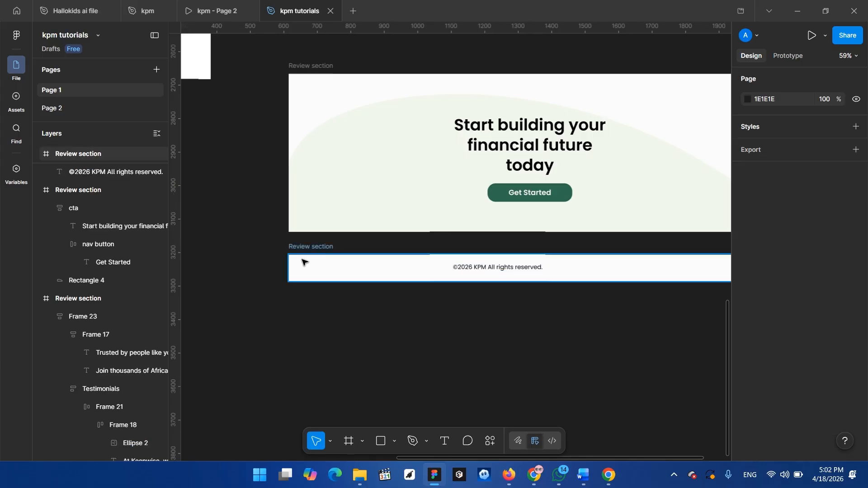
- Move the copyright section slightly down and to the left, widening the gap below the call-to-action section
left_click_drag(305, 259, 284, 276)
left_click(485, 339)
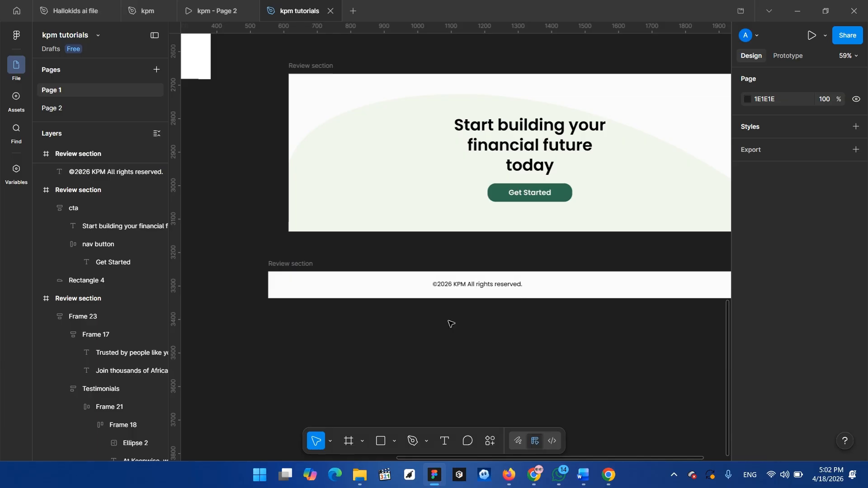
left_click(467, 285)
scroll(461, 272, "right", 3)
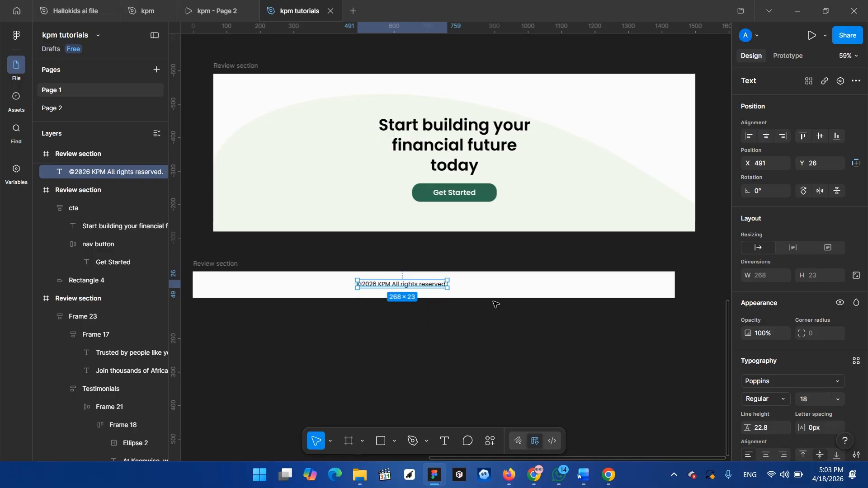
scroll(495, 306, "down", 2)
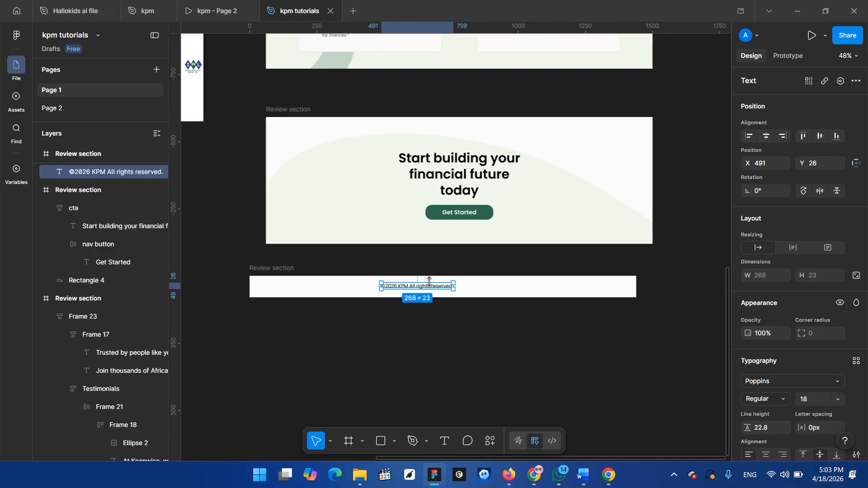
scroll(427, 296, "up", 3)
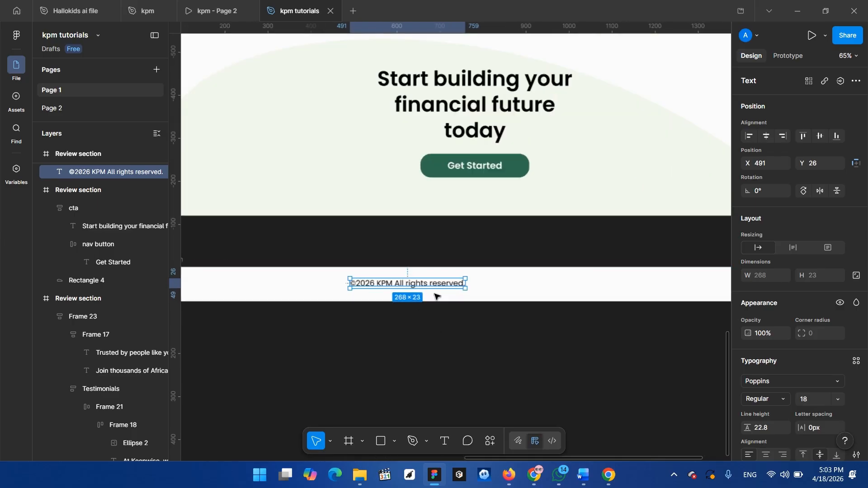
scroll(428, 298, "down", 2)
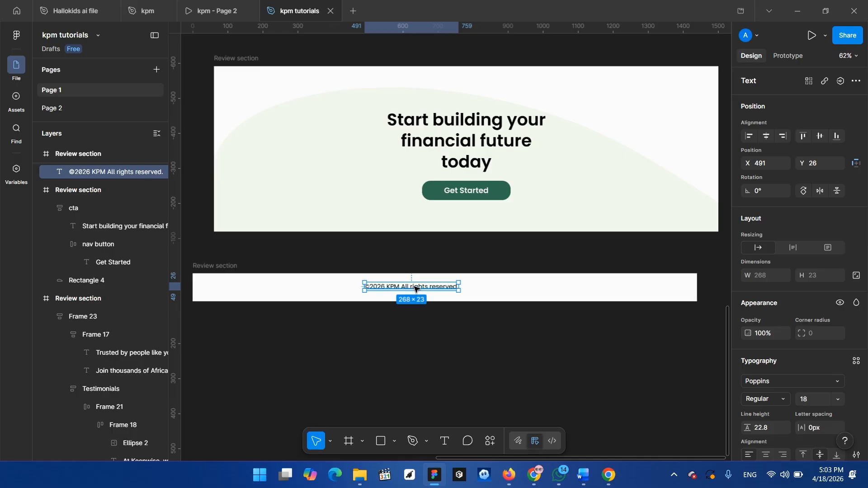
double_click(369, 288)
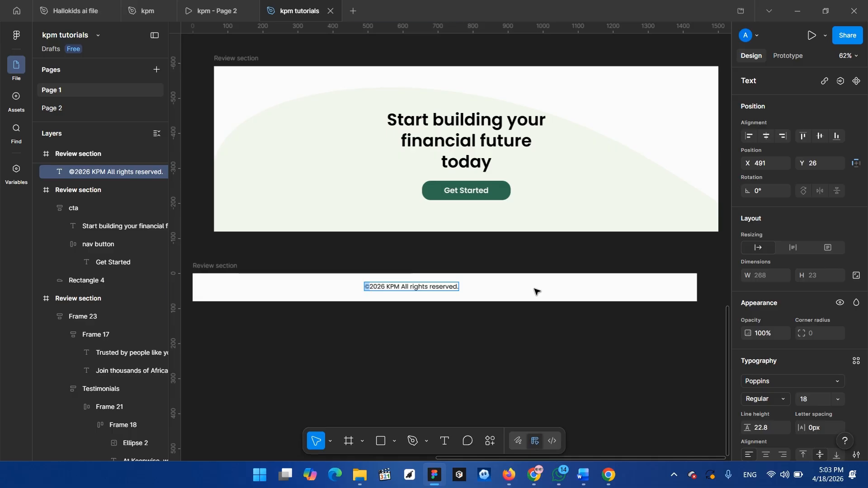
key("Escape")
key("Escape")
key("t")
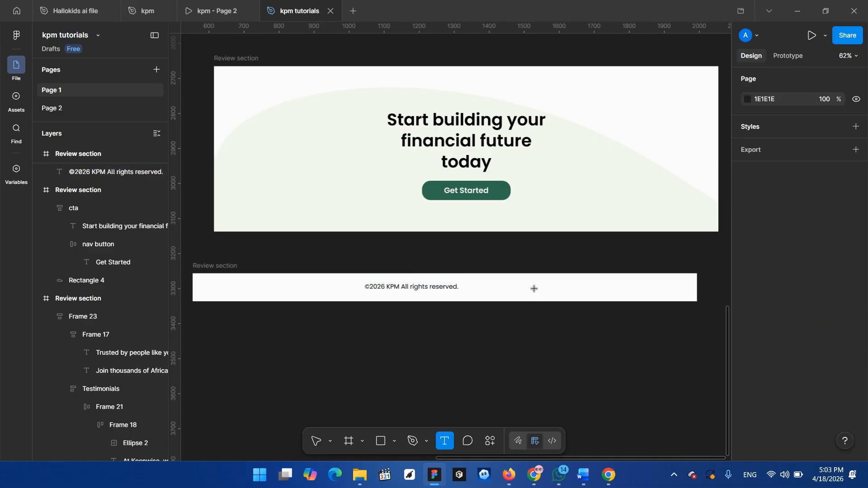
key("v")
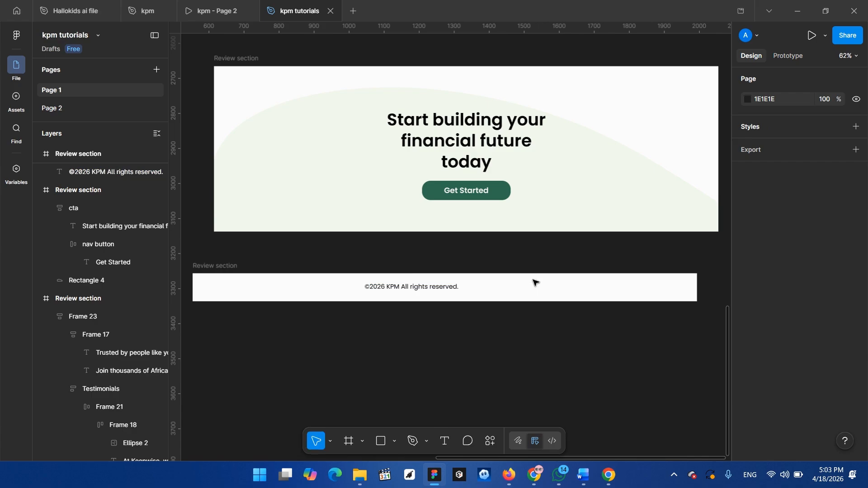
key("shift+1")
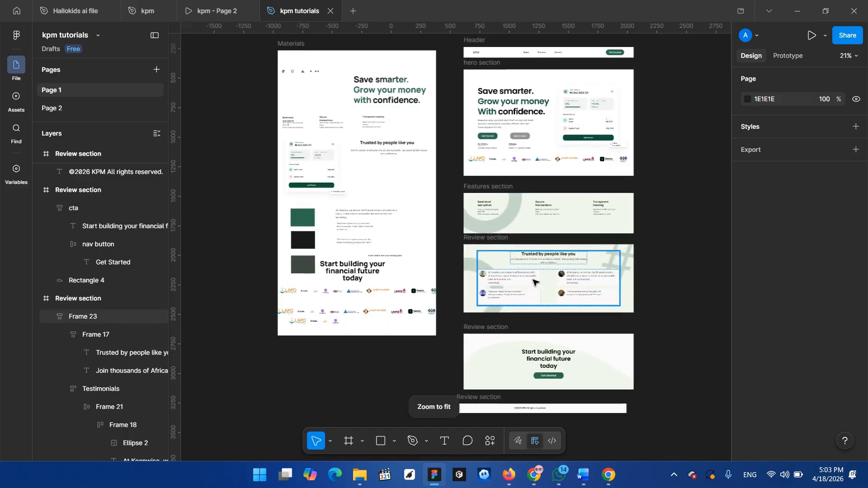
scroll(591, 311, "down", 5)
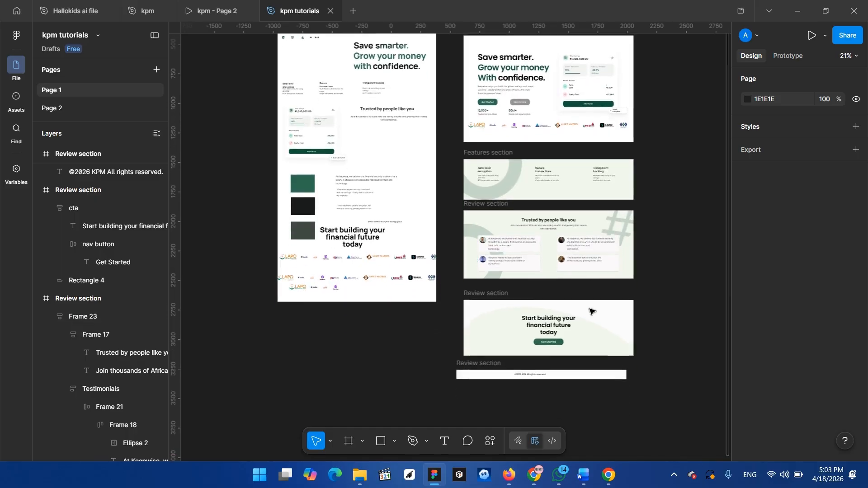
scroll(591, 311, "up", 10)
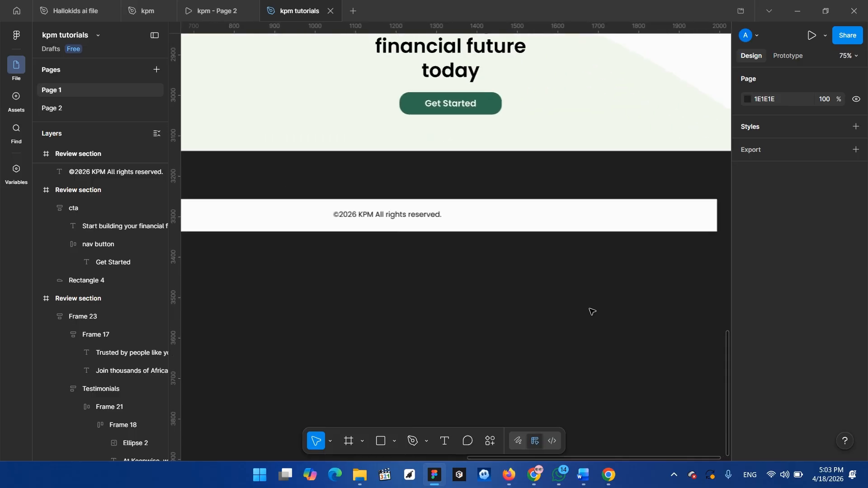
scroll(483, 307, "left", 5)
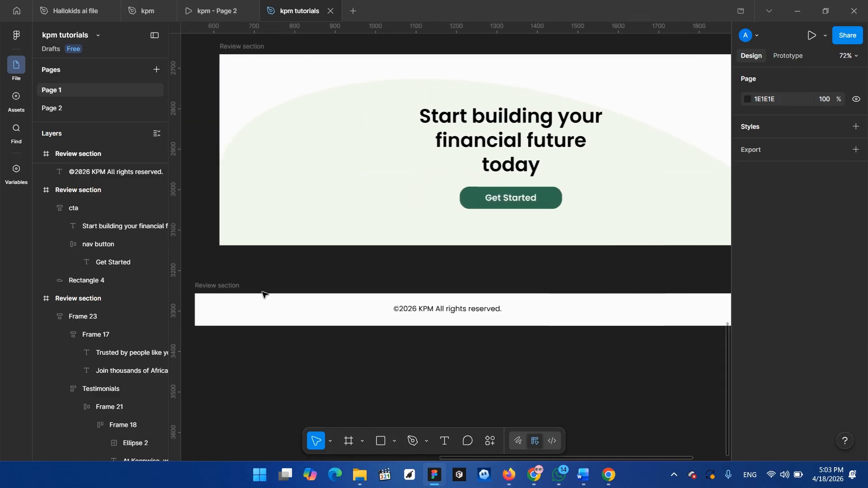
left_click(195, 283)
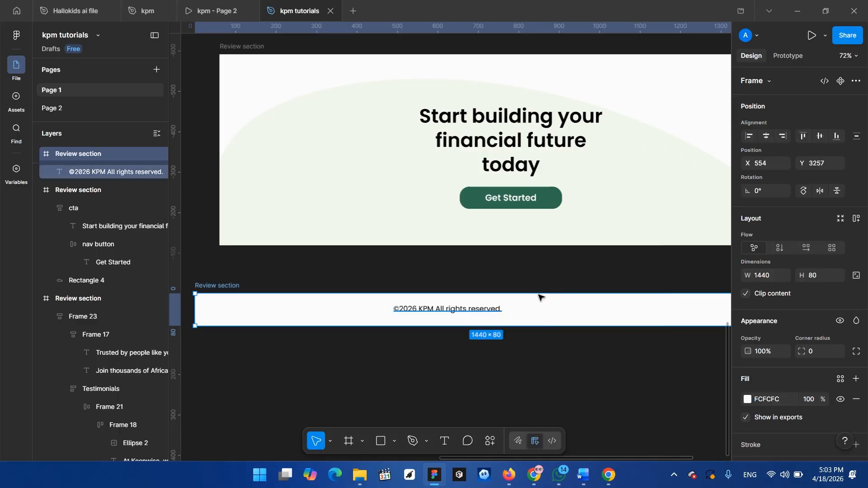
key("t")
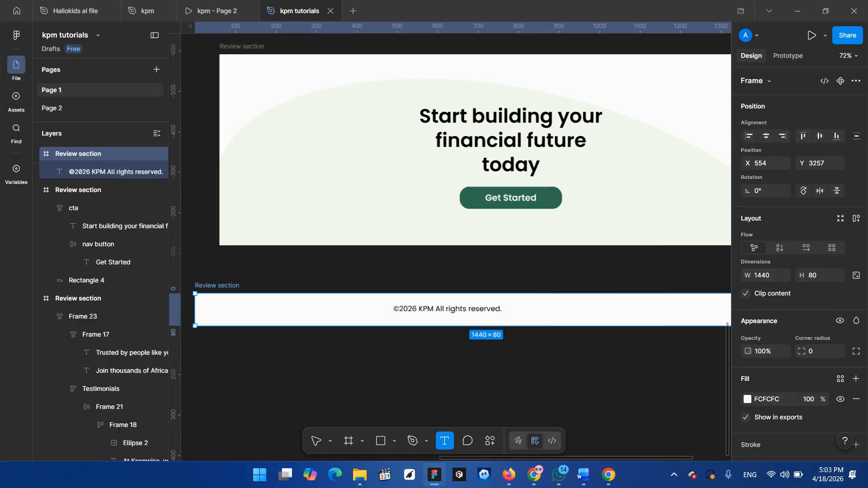
left_click(552, 311)
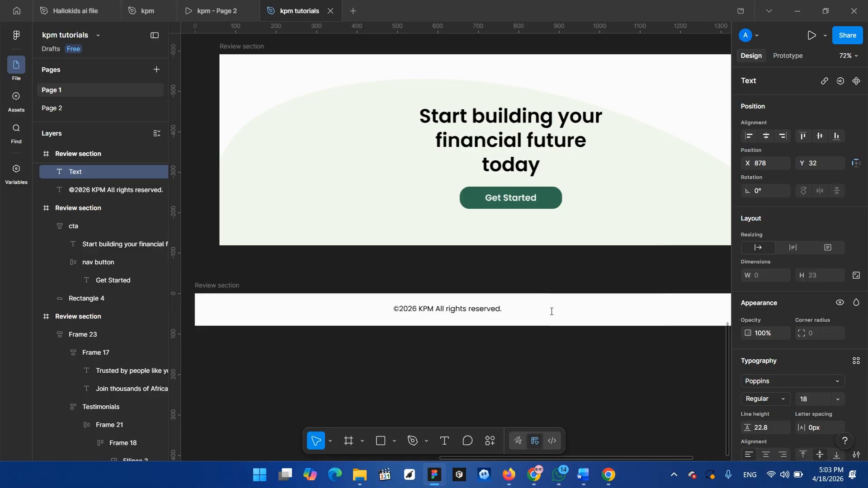
type("(c)")
key("Escape")
key("Delete")
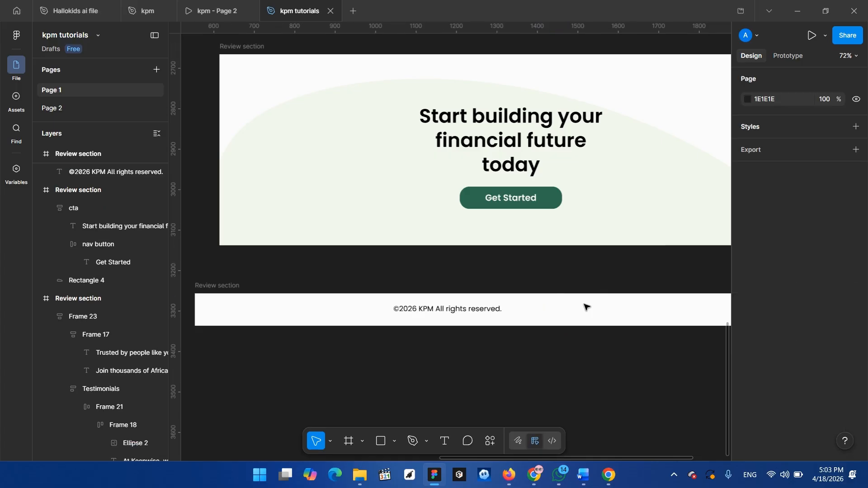
- Centre the copyright text horizontally and vertically within the footer section
scroll(506, 318, "down", 2)
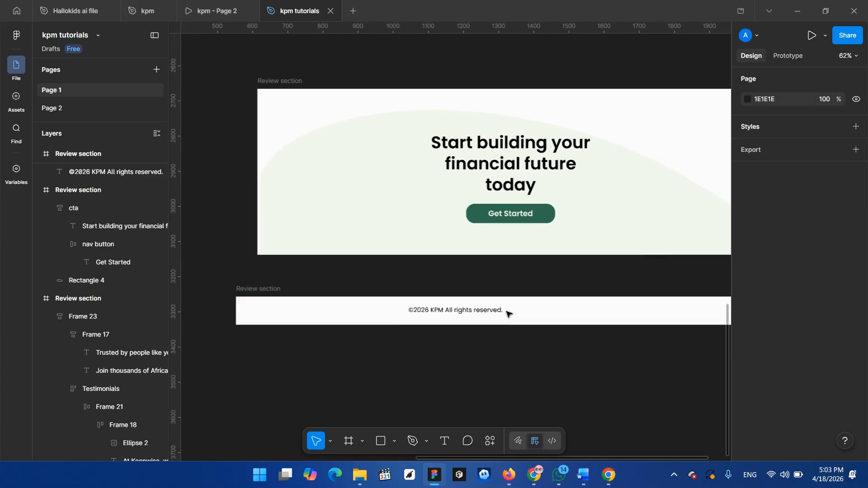
left_click(470, 310)
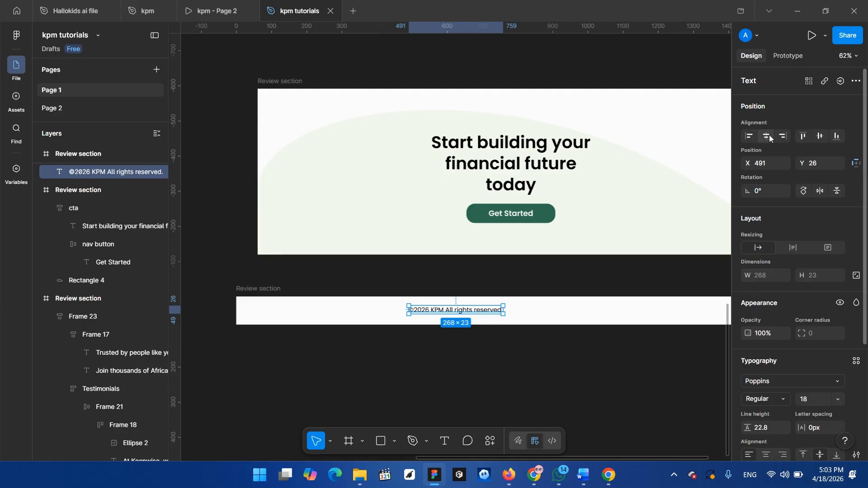
left_click(766, 136)
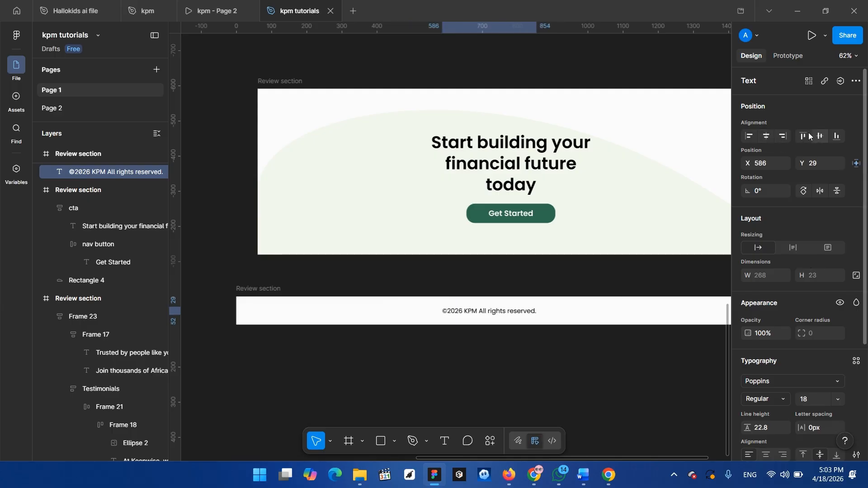
left_click(820, 135)
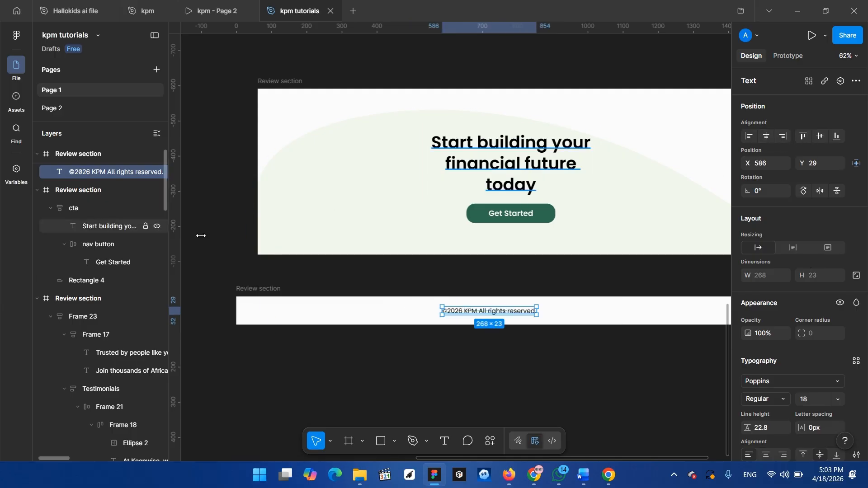
scroll(232, 248, "right", 4)
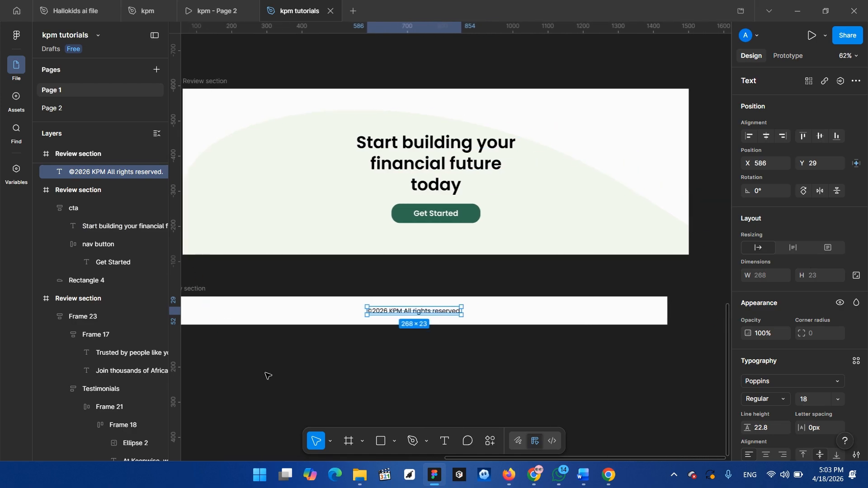
left_click(266, 373)
- Run the Iconify plugin, search for "instagram" and place the ri:instagram-line icon near the footer's right end at X 1365, Y 39
scroll(661, 313, "left", 2)
scroll(661, 314, "down", 1)
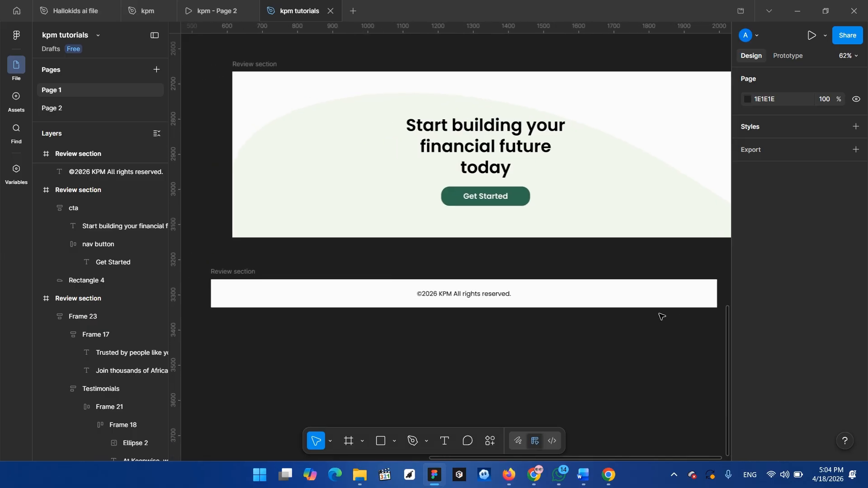
left_click(493, 441)
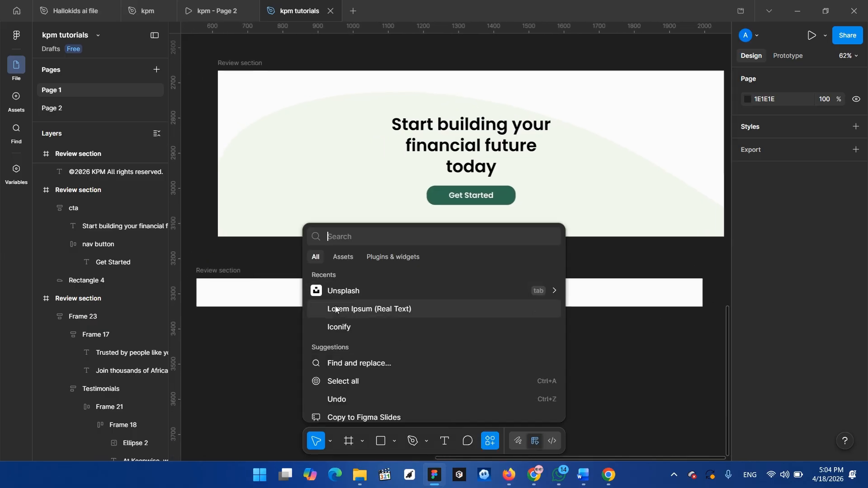
left_click(341, 327)
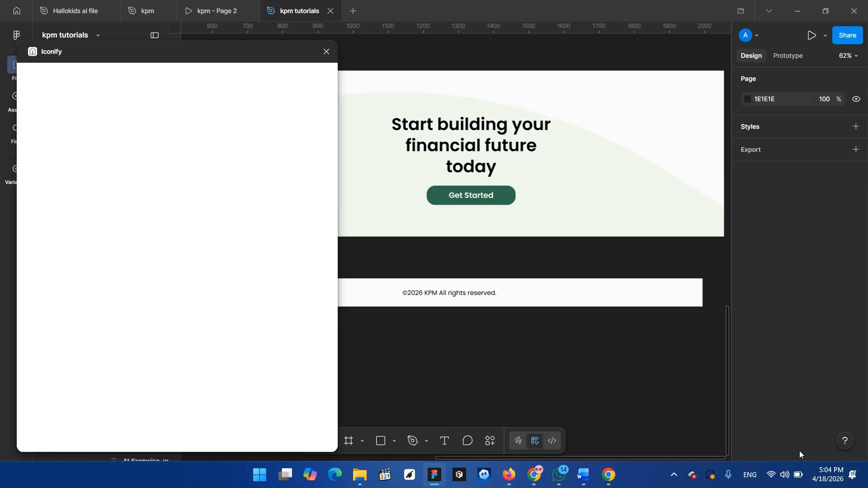
left_click(60, 109)
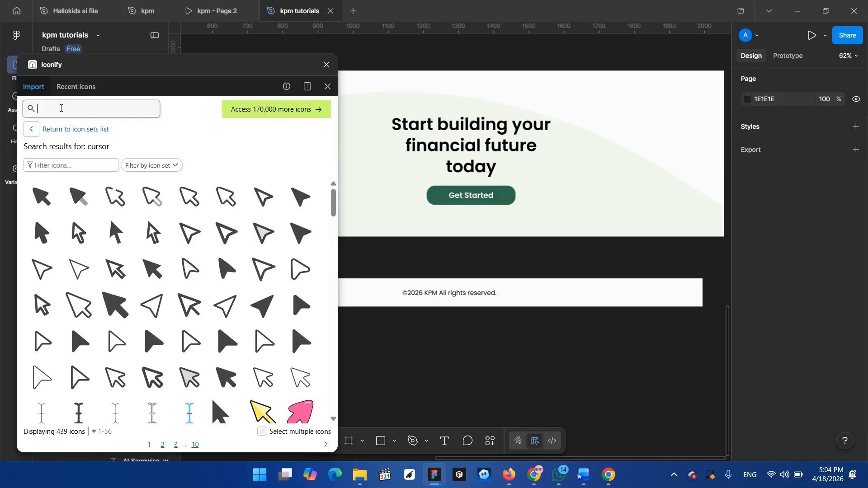
type("instag")
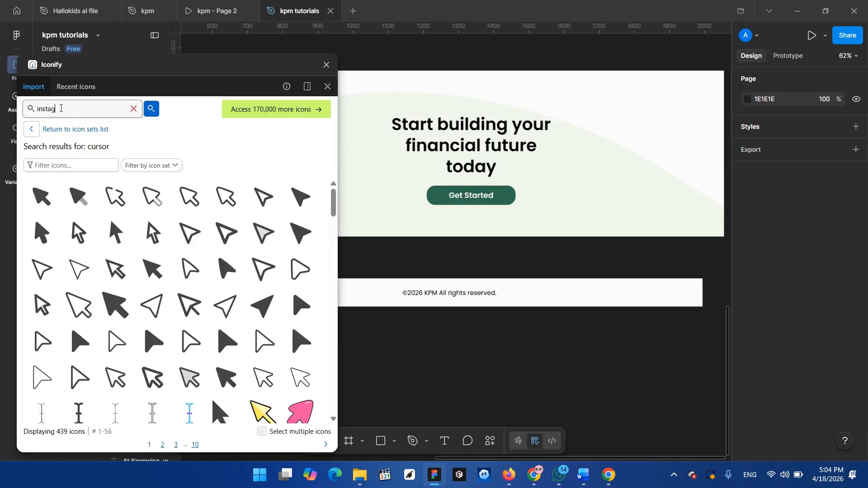
type("ram")
key("Return")
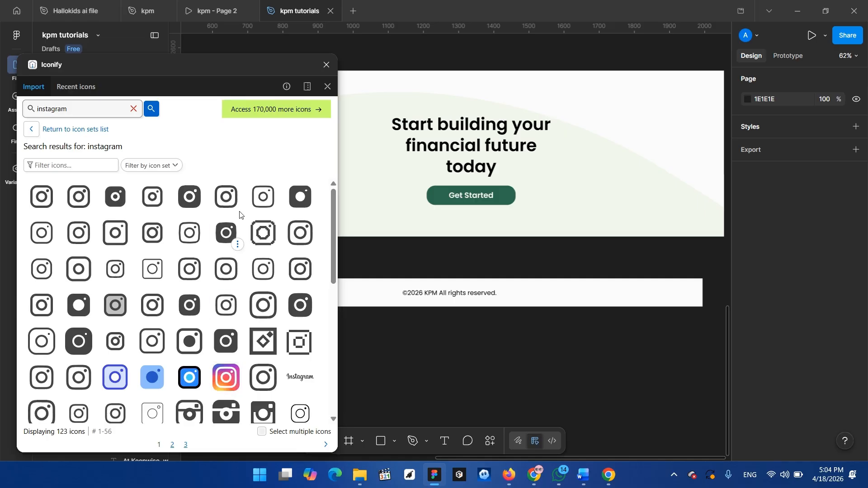
left_click_drag(231, 206, 682, 297)
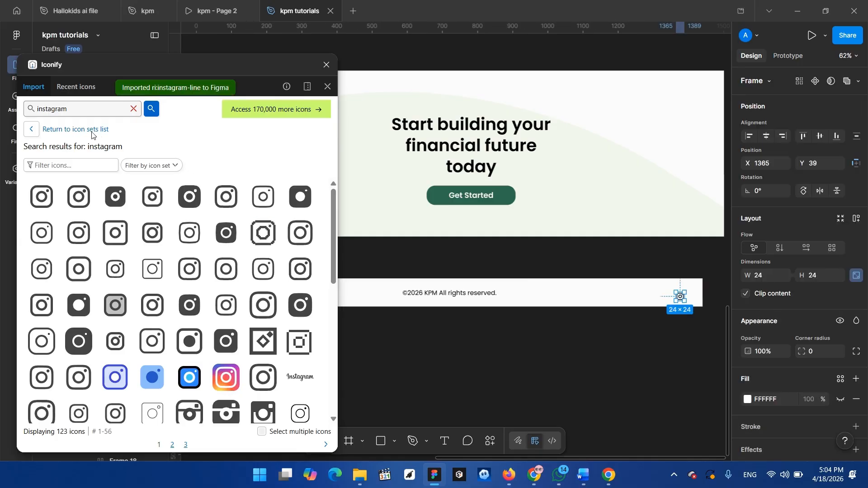
- Search Iconify for "facebook" and place the square-outlined qlementine-icons:facebook-24 icon in the footer at X 1264, Y 24
left_click(82, 111)
key("ctrl+a")
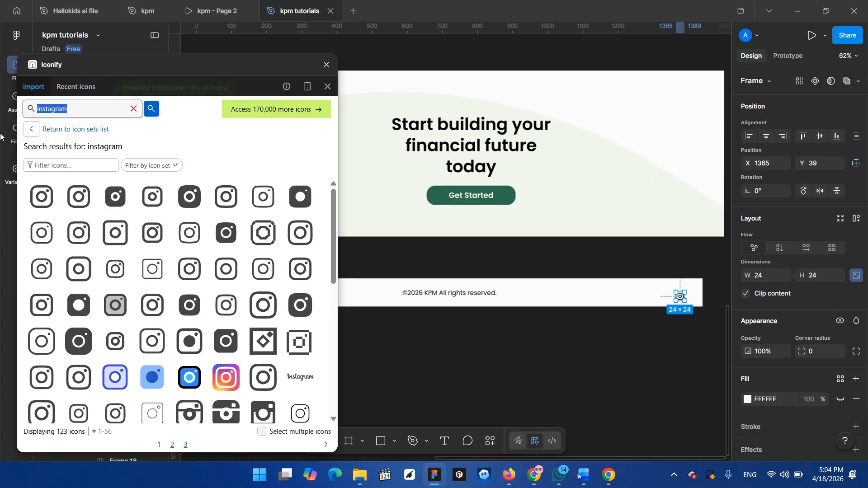
type("face")
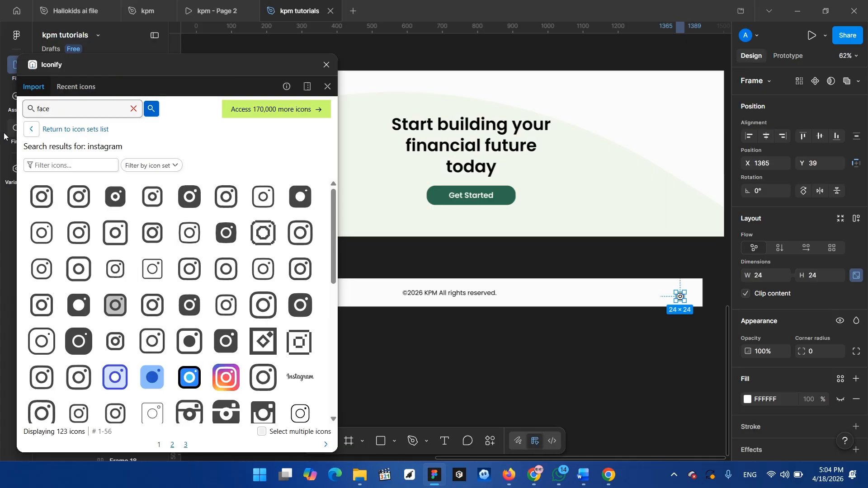
type("book")
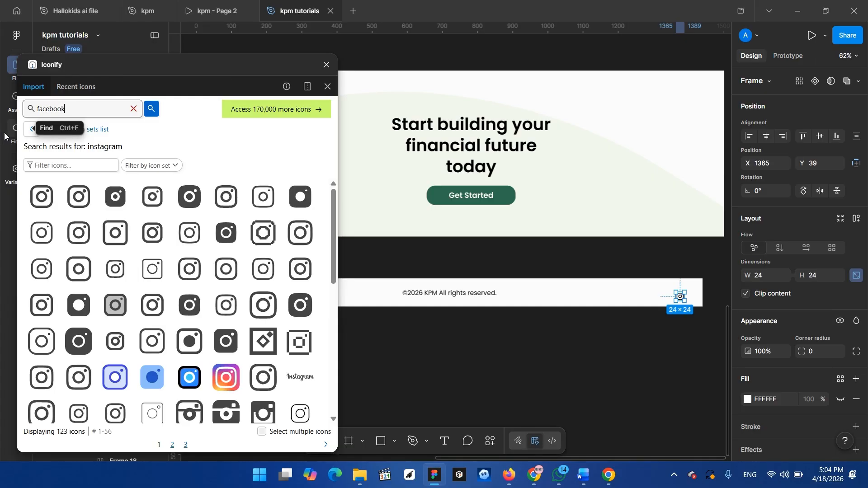
key("Return")
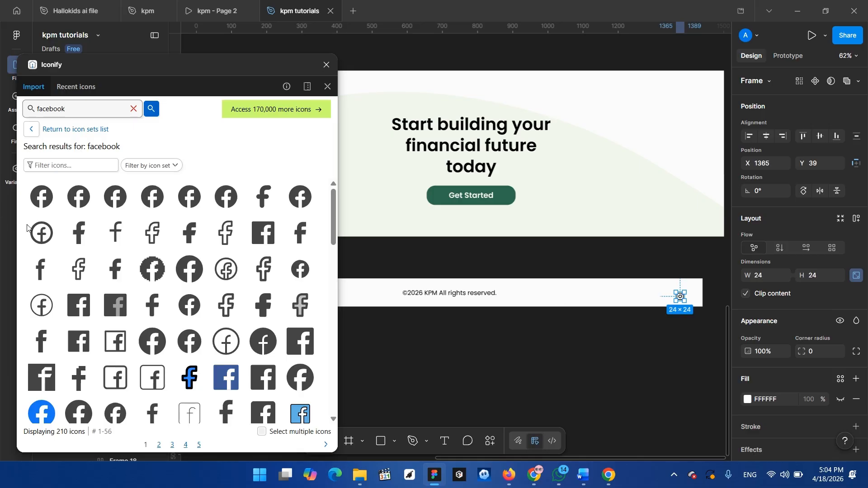
mouse_move(43, 234)
left_mouse_down()
mouse_move(123, 240)
mouse_move(44, 236)
left_mouse_up()
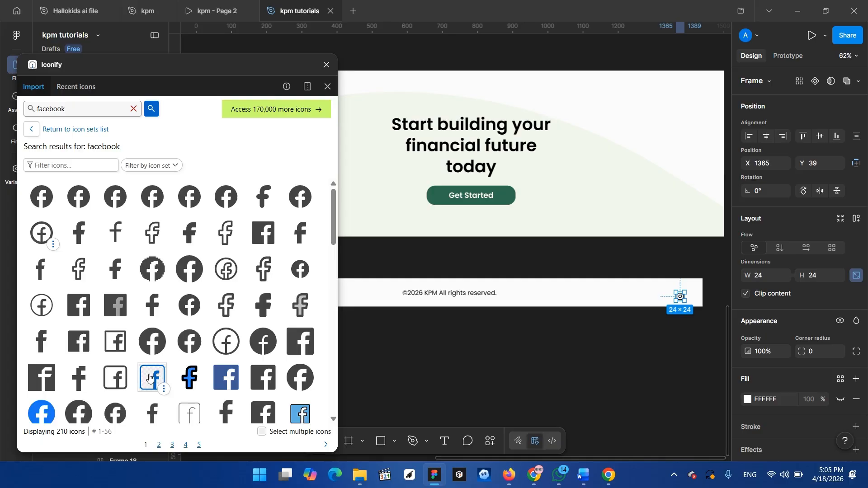
left_click_drag(150, 377, 640, 294)
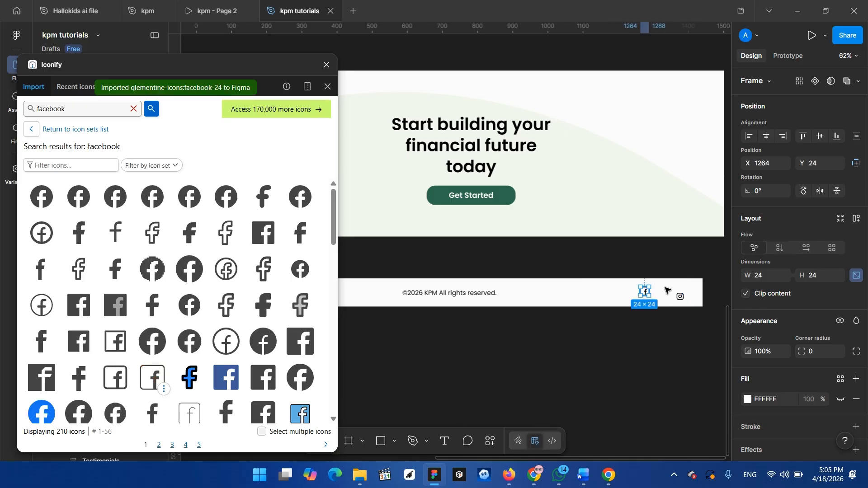
- Move the Facebook icon beside the Instagram icon to about X 1325, Y 39, and close the Iconify plugin
scroll(669, 294, "up", 3, "ctrl")
scroll(643, 317, "down", 2)
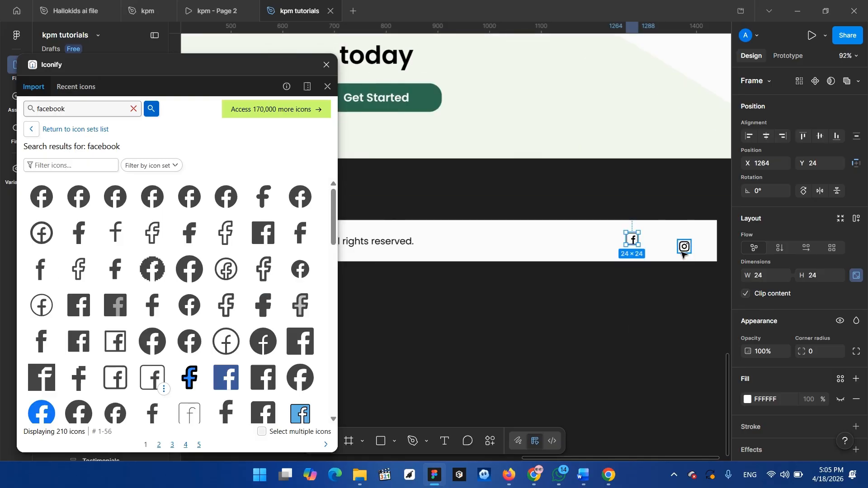
scroll(674, 255, "down", 2, "ctrl")
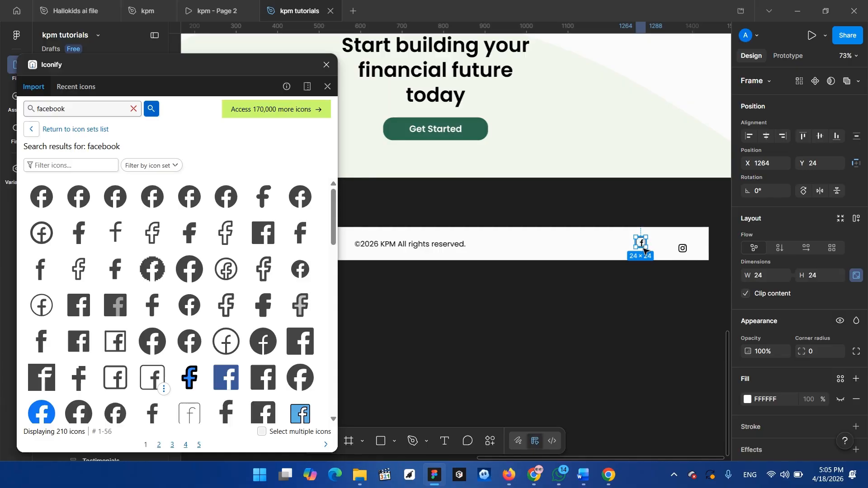
left_click_drag(644, 249, 666, 251)
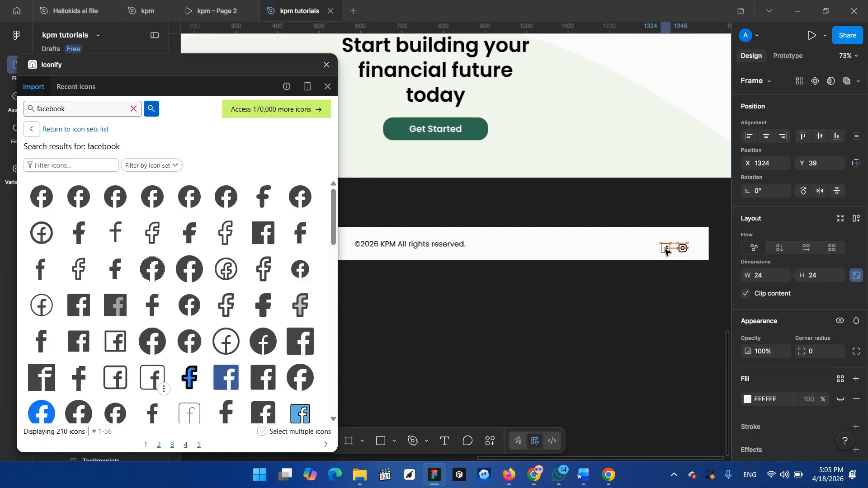
left_click(668, 289)
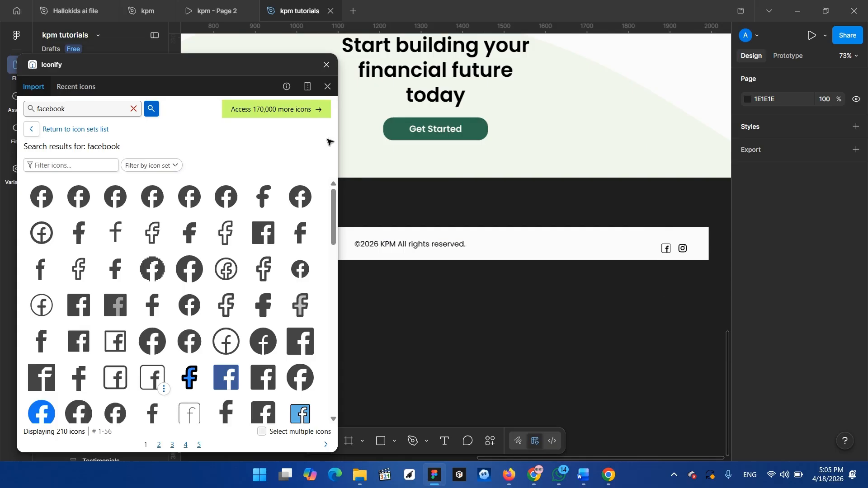
left_click(324, 65)
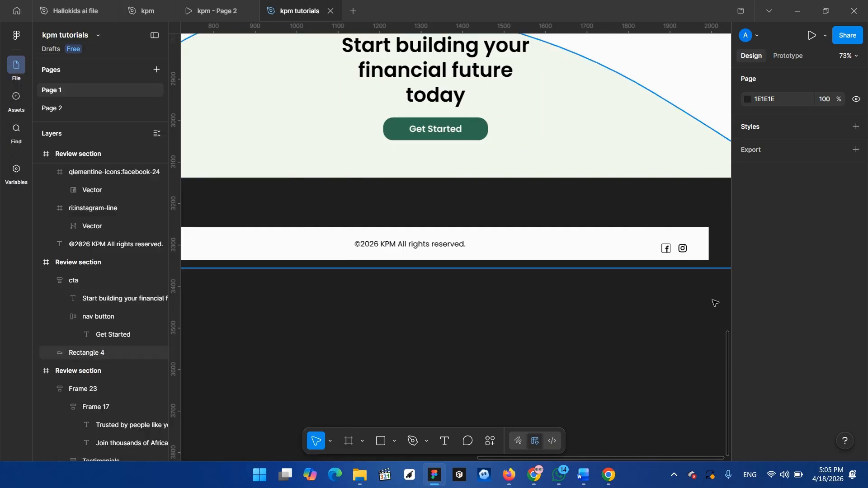
- Wrap the footer's Facebook and Instagram icons in a horizontal auto layout frame and move it up to X 1324, Y 28
scroll(617, 269, "right", 2)
left_click(617, 251)
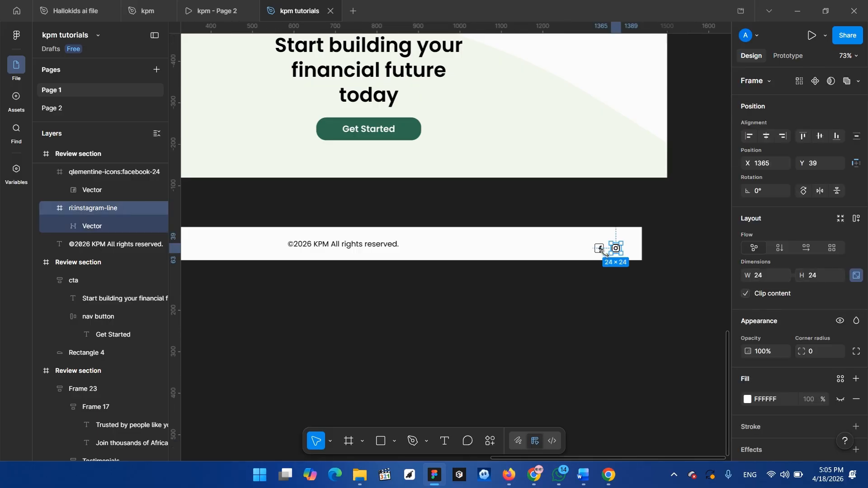
left_click(599, 248)
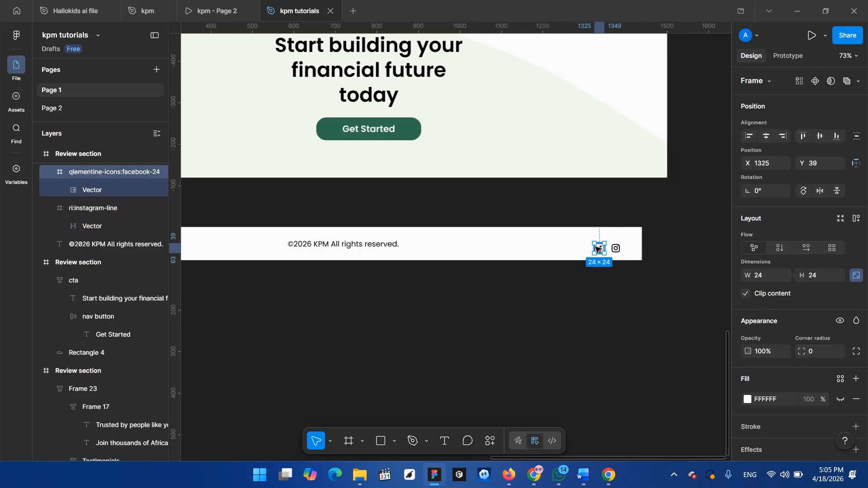
left_click(618, 249, "shift")
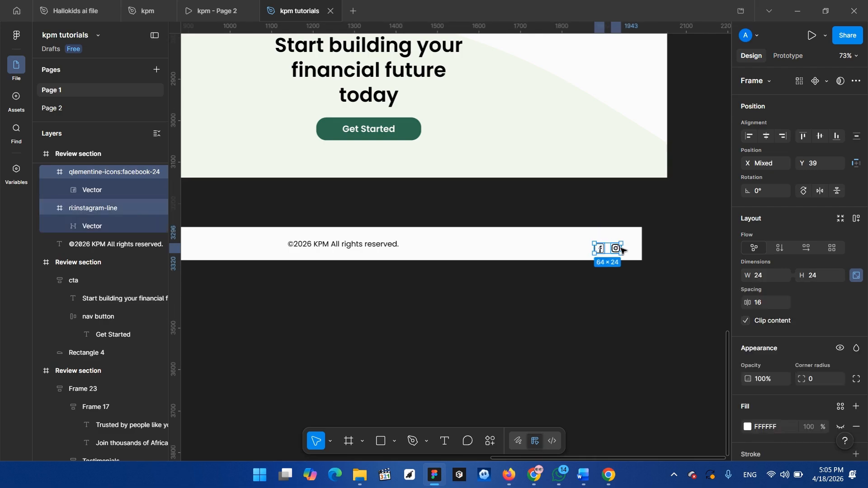
key("shift+a")
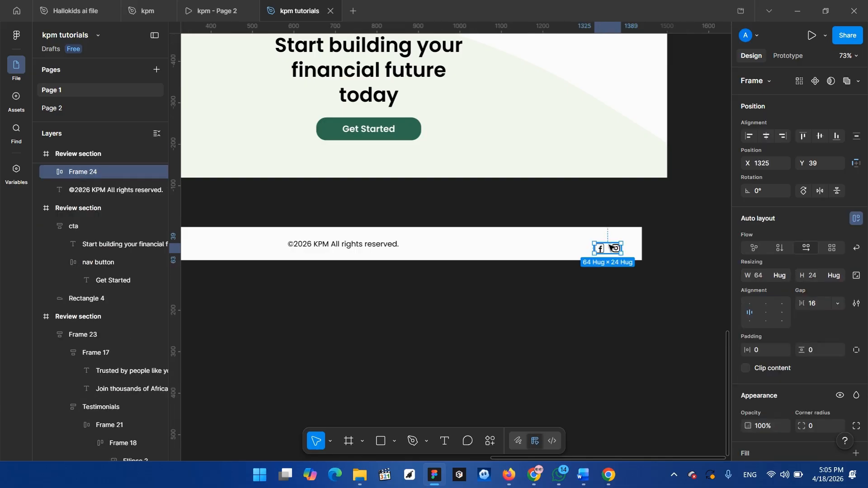
left_click_drag(609, 245, 609, 240)
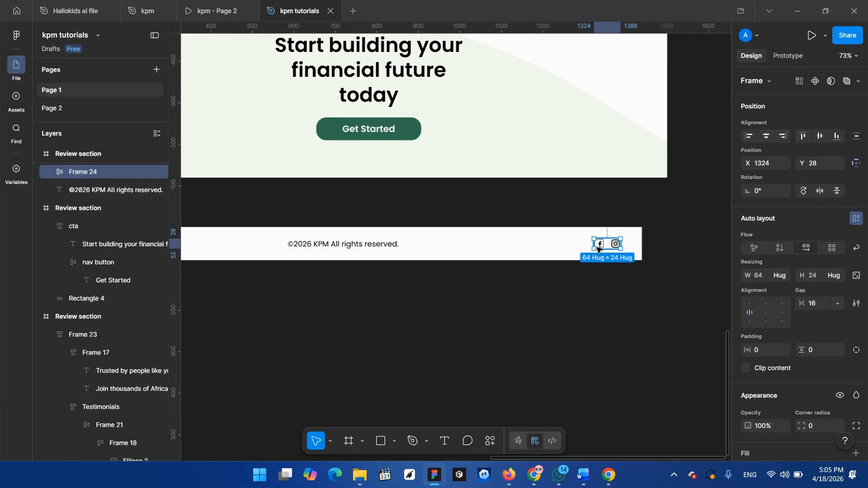
- Show the 16-column layout guide on the footer frame
scroll(471, 232, "left", 3)
scroll(235, 221, "left", 1)
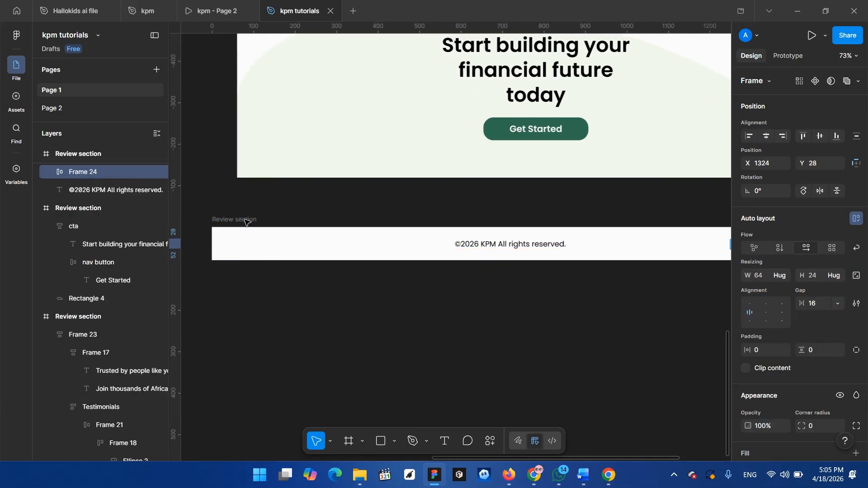
left_click(245, 220)
scroll(798, 385, "down", 5)
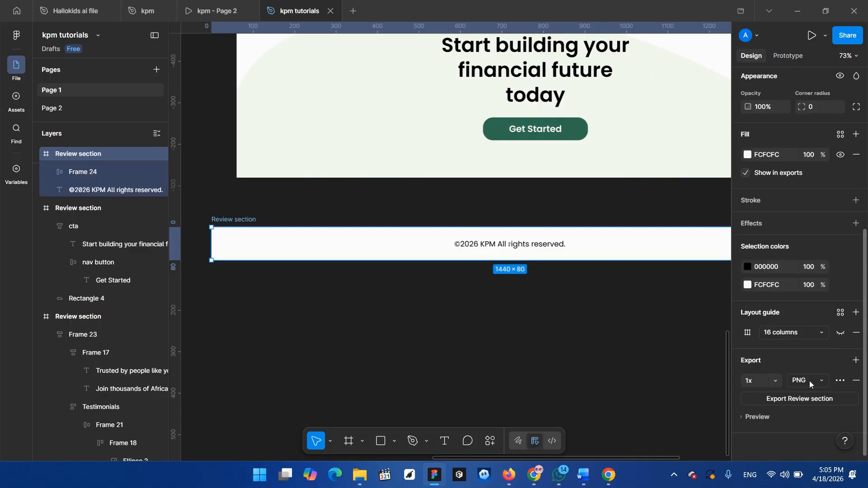
left_click(837, 334)
- Move the social icon group to the end of the last guide column at X 1256 and centre it vertically in the footer
scroll(647, 246, "right", 5)
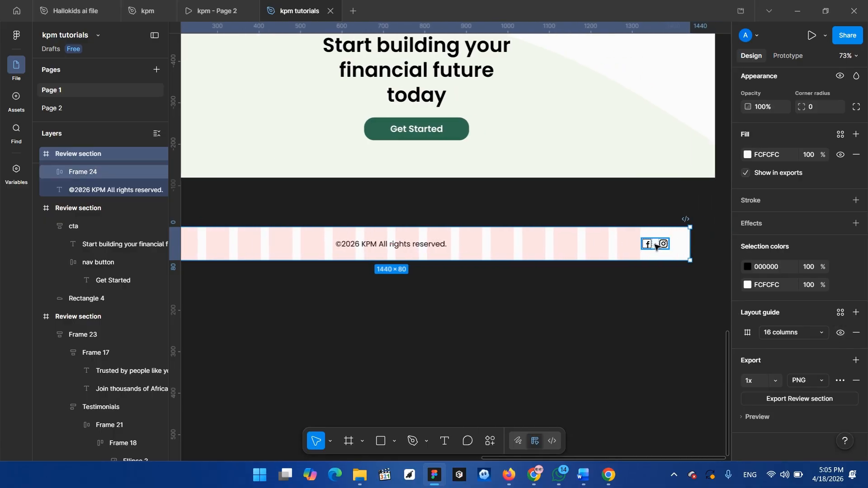
left_click_drag(656, 247, 625, 245)
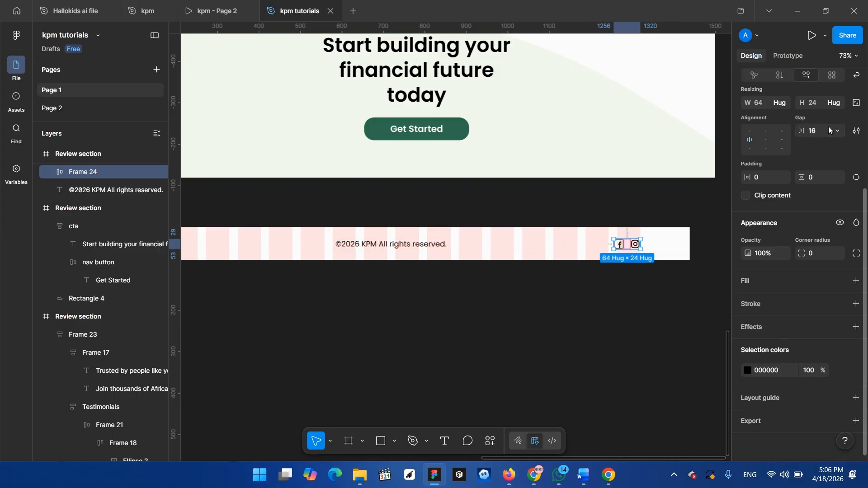
scroll(823, 145, "up", 4)
left_click(820, 136)
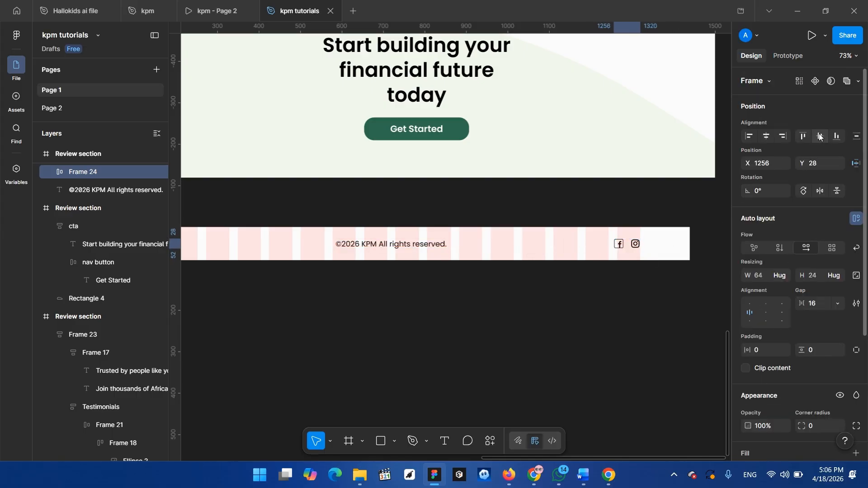
- Set the fill opacity of the footer's copyright text to 80%
scroll(433, 307, "left", 5)
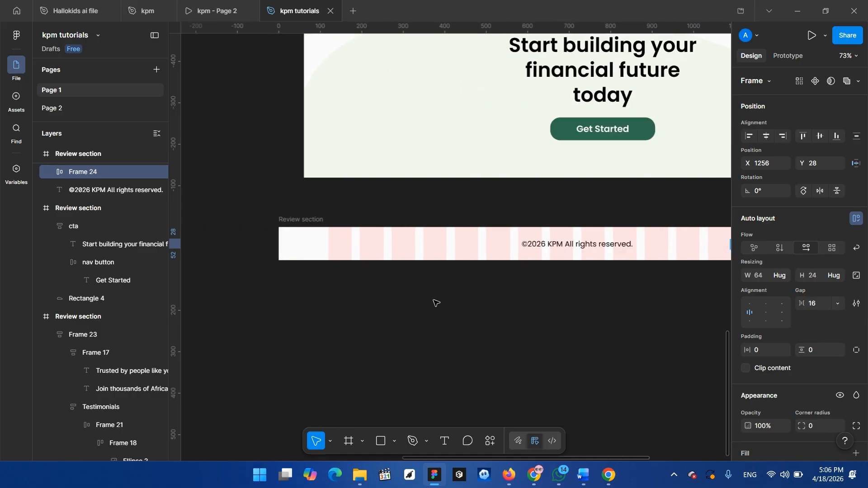
left_click(589, 321)
scroll(590, 316, "right", 2)
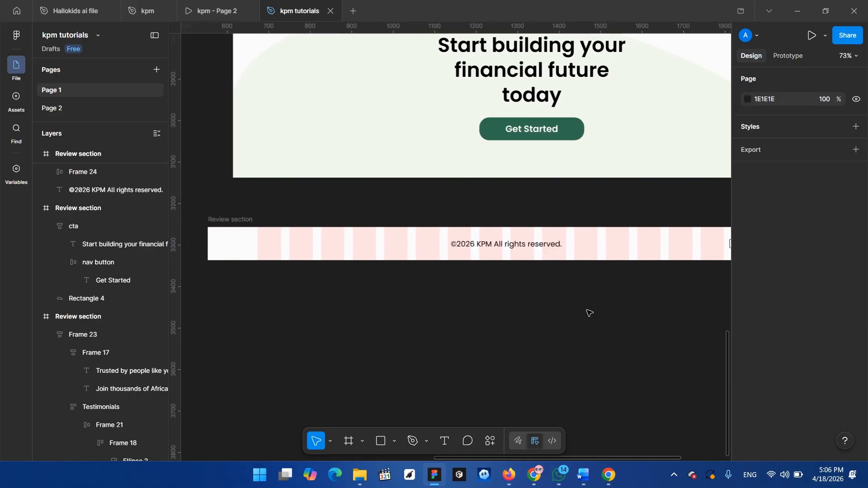
scroll(579, 262, "down", 3)
left_click(354, 232)
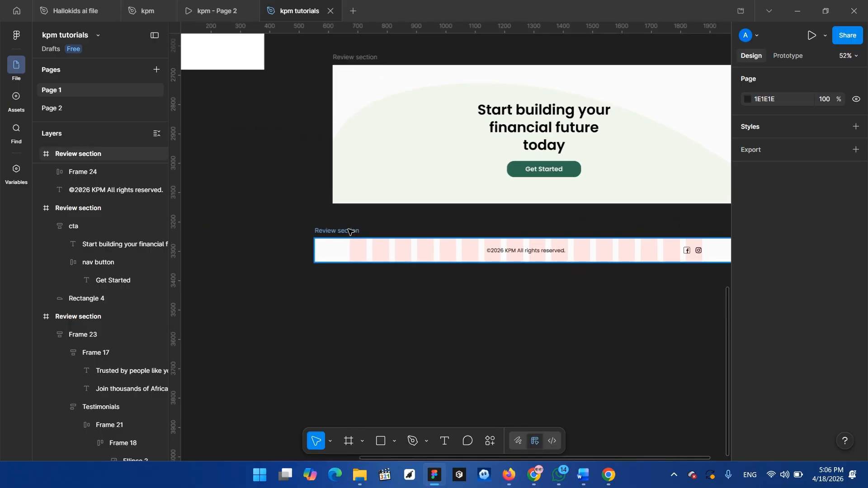
scroll(545, 252, "up", 2)
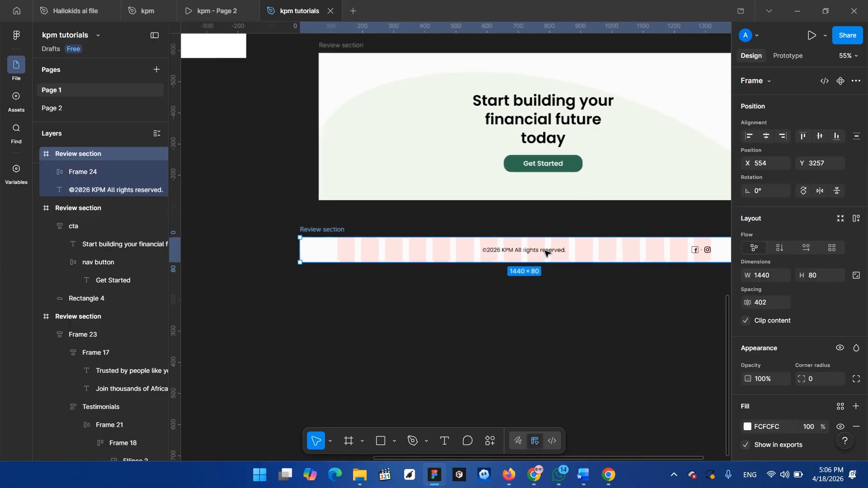
left_click(551, 253)
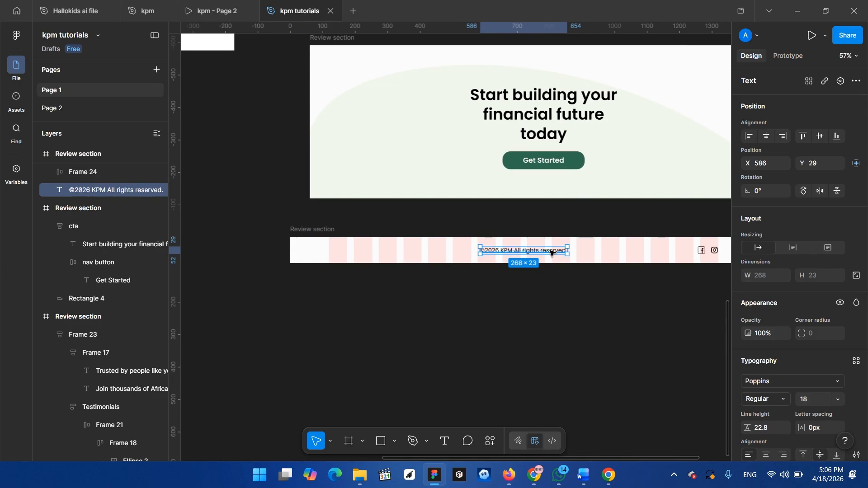
double_click(551, 252)
scroll(799, 362, "down", 3)
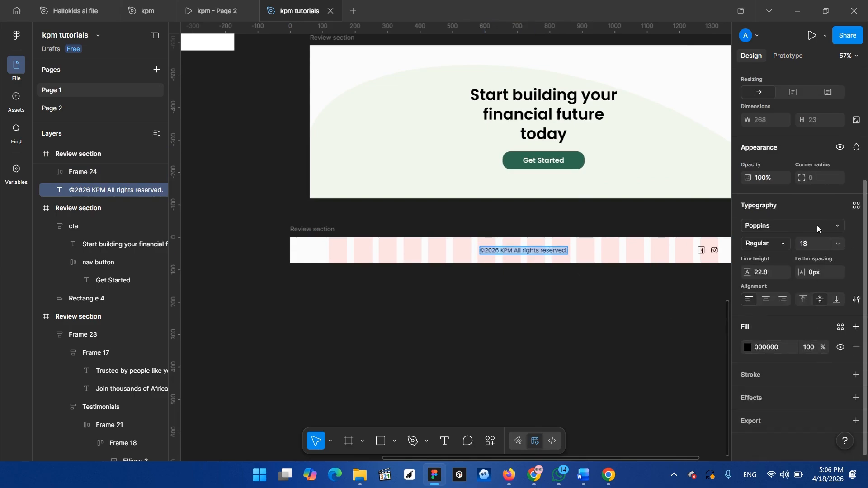
left_click(812, 347)
key("Return")
key("Escape")
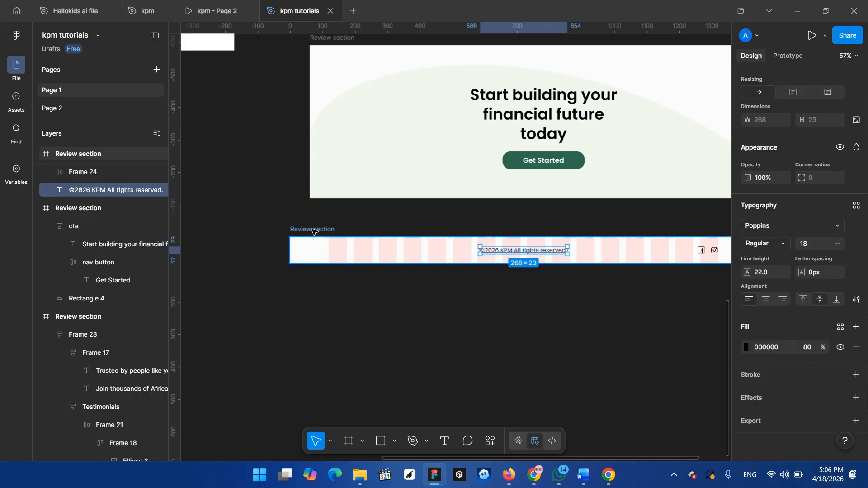
- Hide the footer frame's 16-column layout guide and clear the selection
key("Escape")
scroll(763, 349, "down", 3)
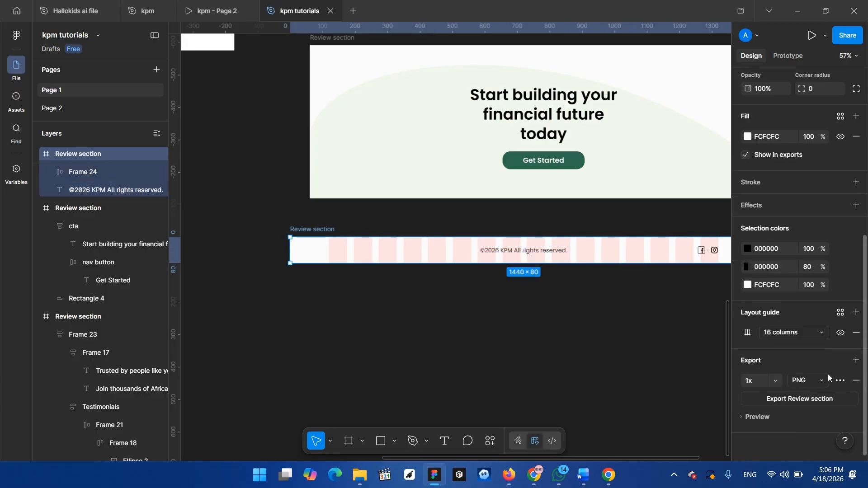
left_click(842, 332)
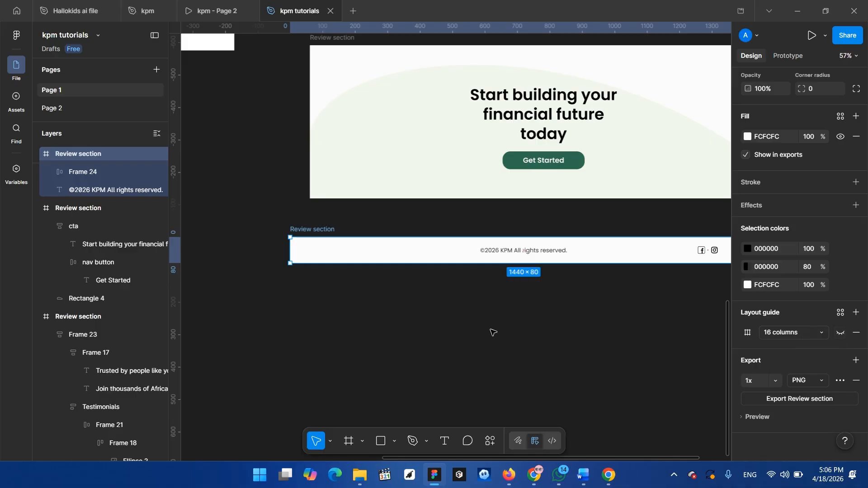
left_click(506, 318)
scroll(506, 318, "right", 3)
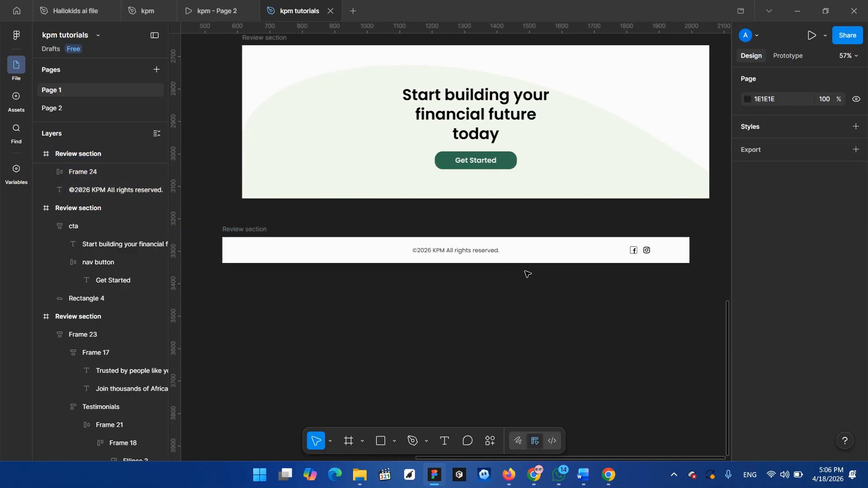
- Move the footer frame to X 615, Y 3257 so that it lines up with the call-to-action section above
scroll(528, 274, "down", 3)
mouse_move(317, 235)
left_mouse_down()
mouse_move(344, 237)
mouse_move(324, 238)
left_mouse_up()
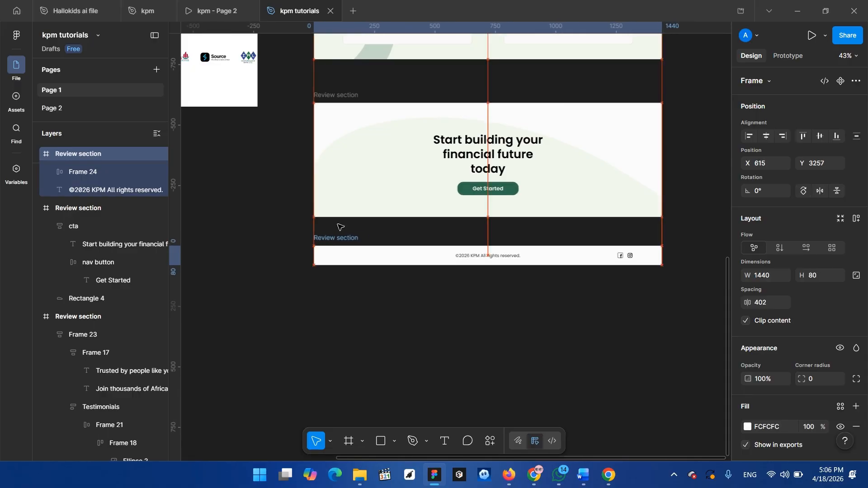
scroll(347, 194, "up", 1)
- Move the Header frame up and clear of the hero section, to about X 528, Y -52
scroll(355, 190, "down", 7)
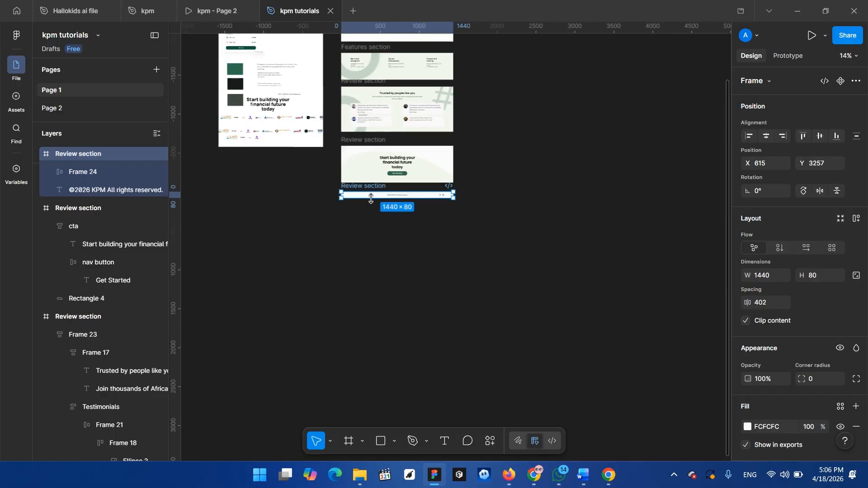
scroll(371, 199, "up", 5)
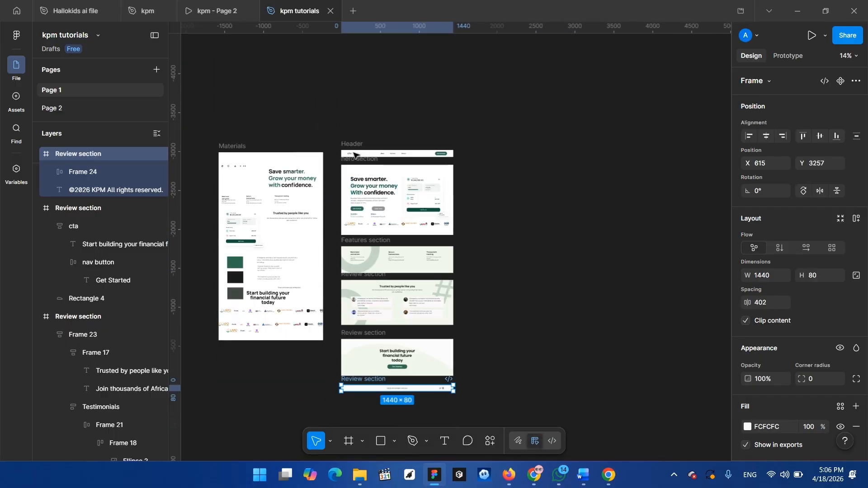
left_click_drag(350, 153, 343, 131)
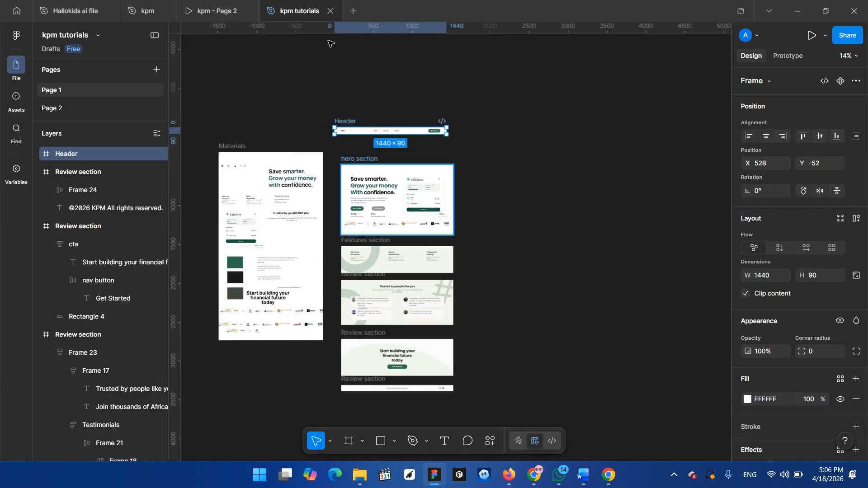
left_click(357, 161)
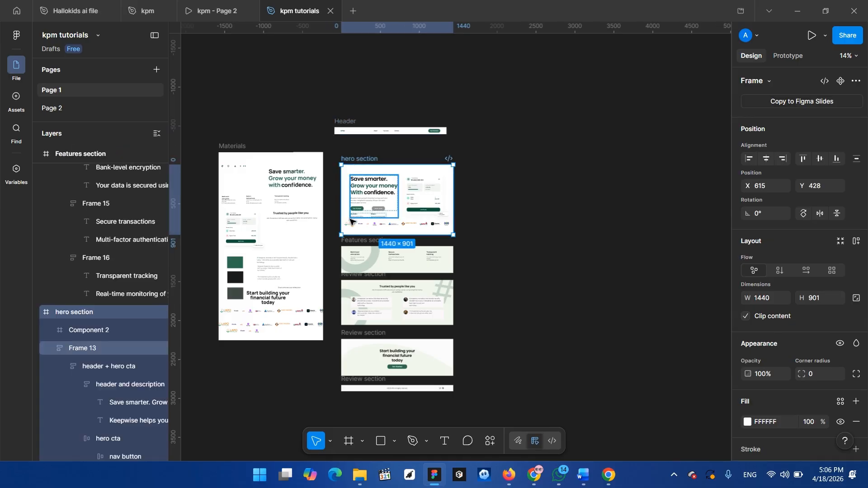
left_click(357, 245, "shift")
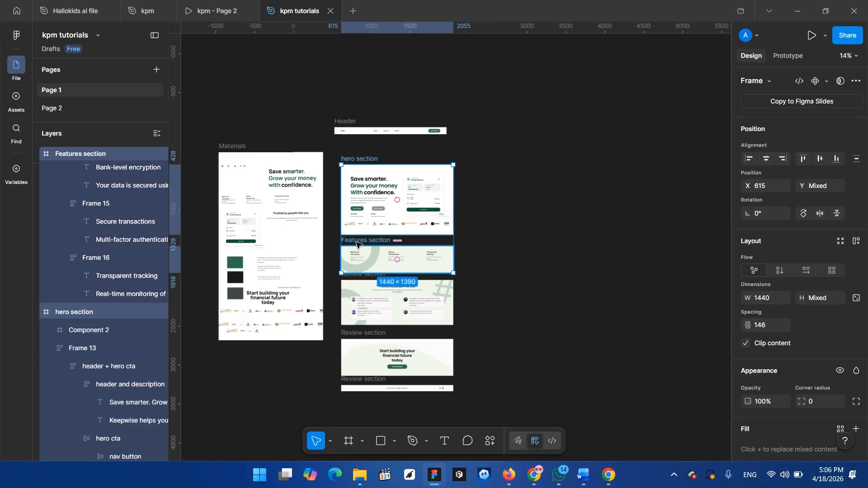
left_click(357, 281, "shift")
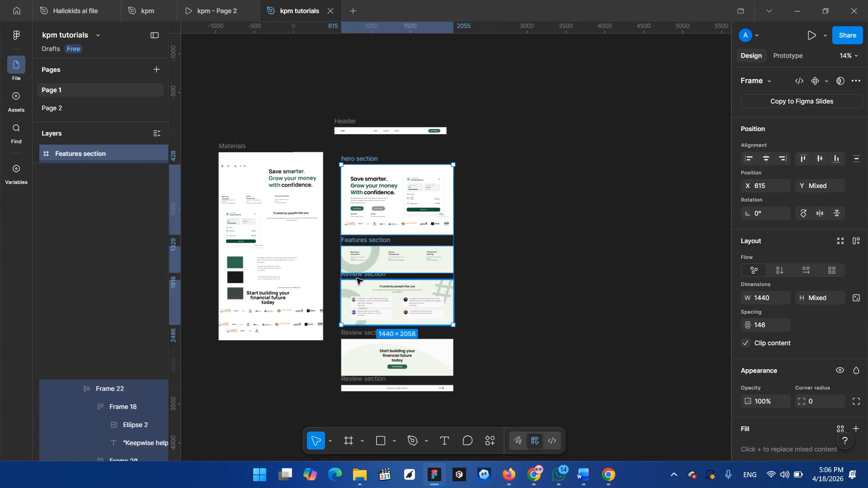
left_click(354, 335, "shift")
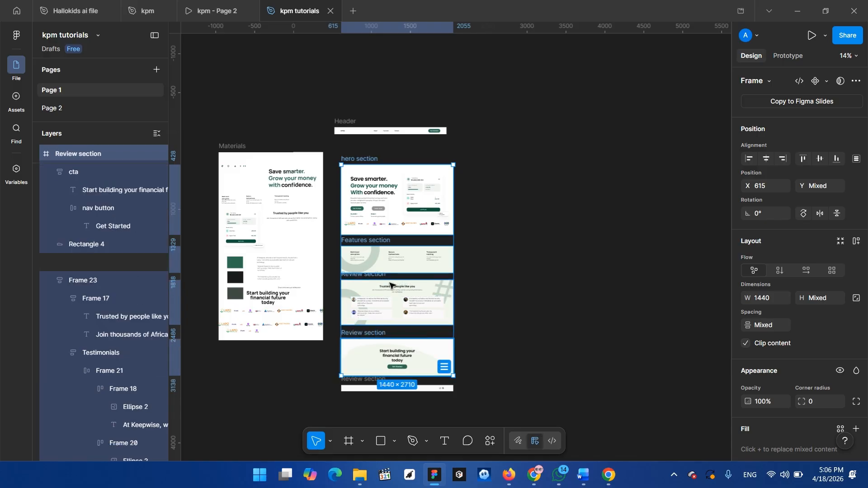
left_click(354, 385, "shift")
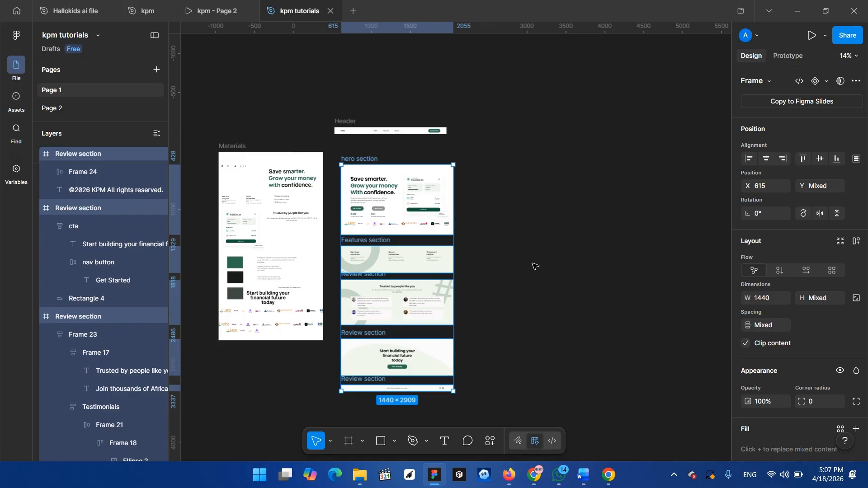
left_click(417, 332)
- Rename the frame of the "Start building your financial future today" section as cta
scroll(361, 351, "up", 3)
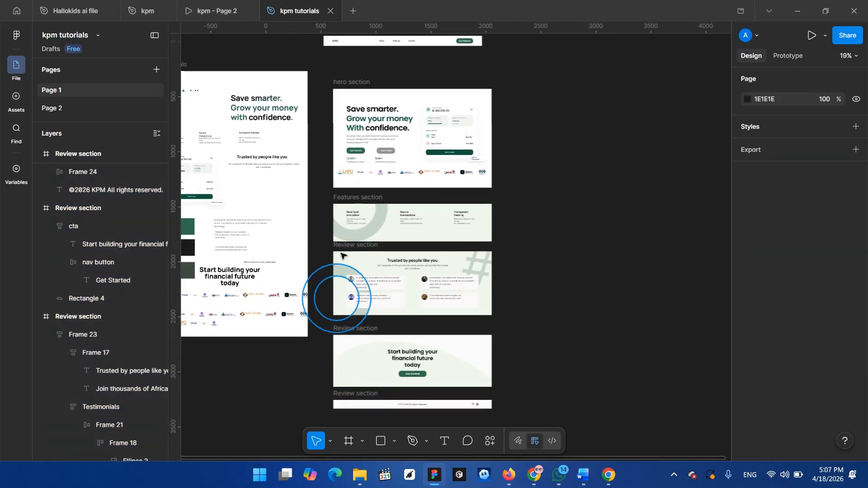
scroll(348, 246, "up", 3)
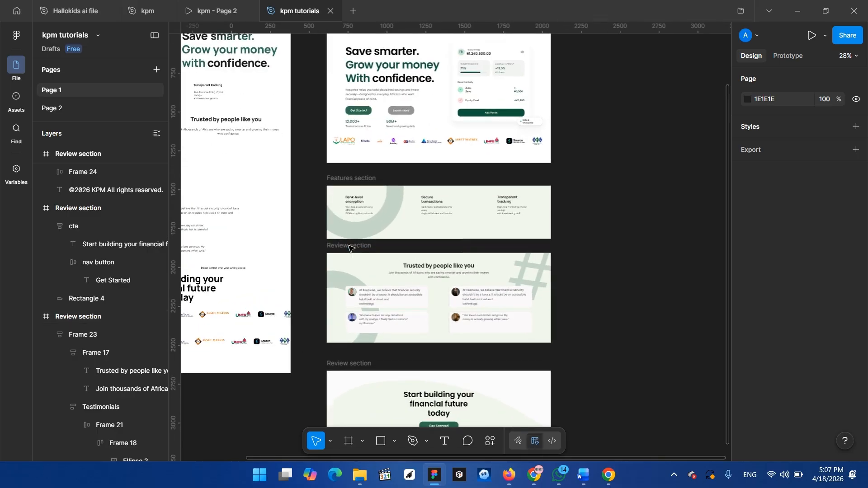
double_click(350, 246)
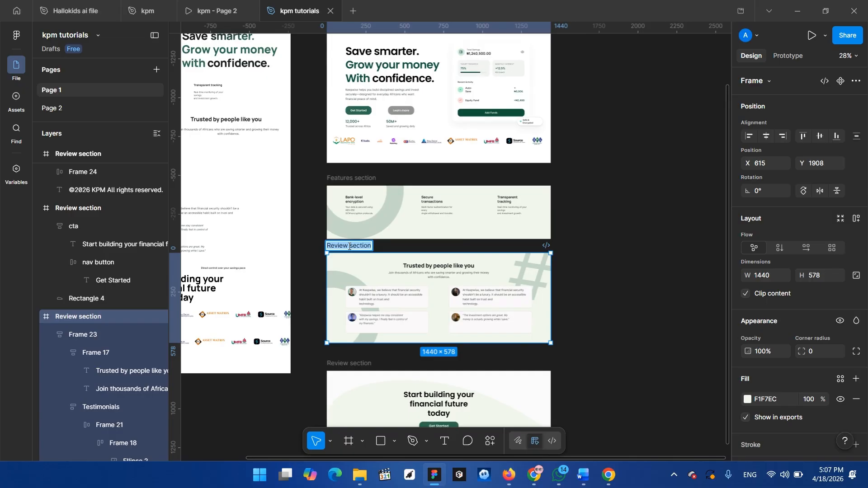
left_click(355, 368)
double_click(358, 364)
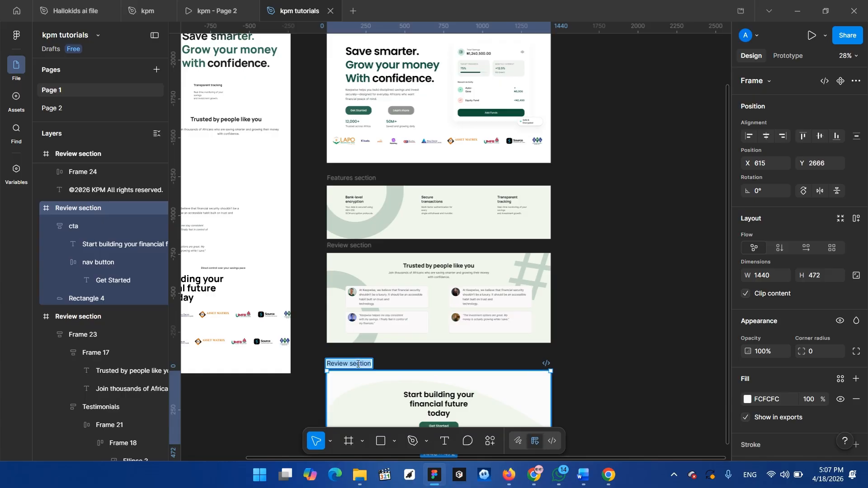
type("cta")
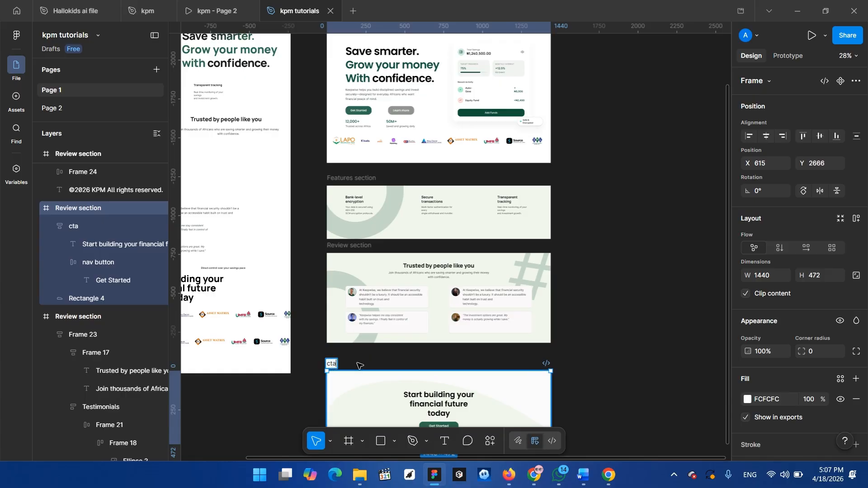
key("Return")
scroll(357, 365, "down", 3)
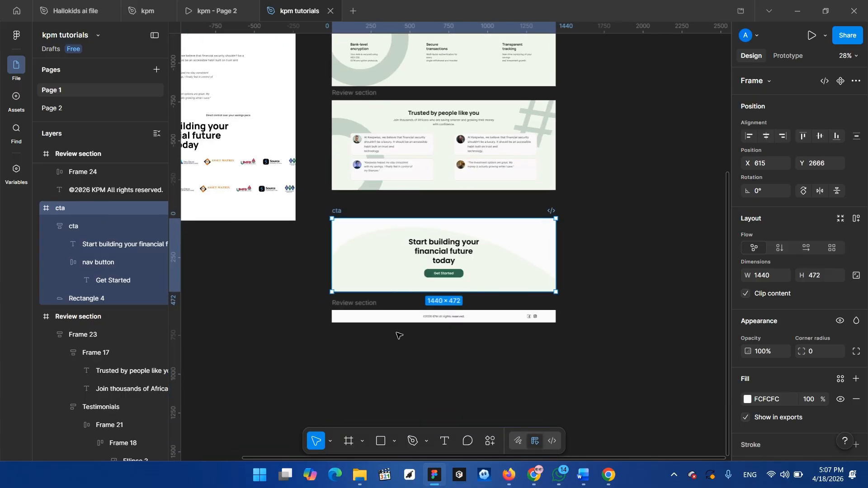
- Rename the slim copyright frame below the cta section as footer
left_click(363, 303)
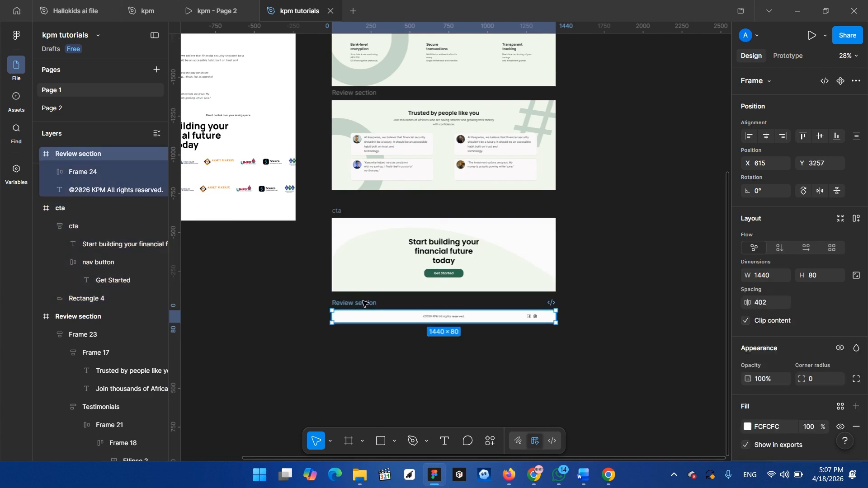
double_click(363, 303)
type("footer")
key("Return")
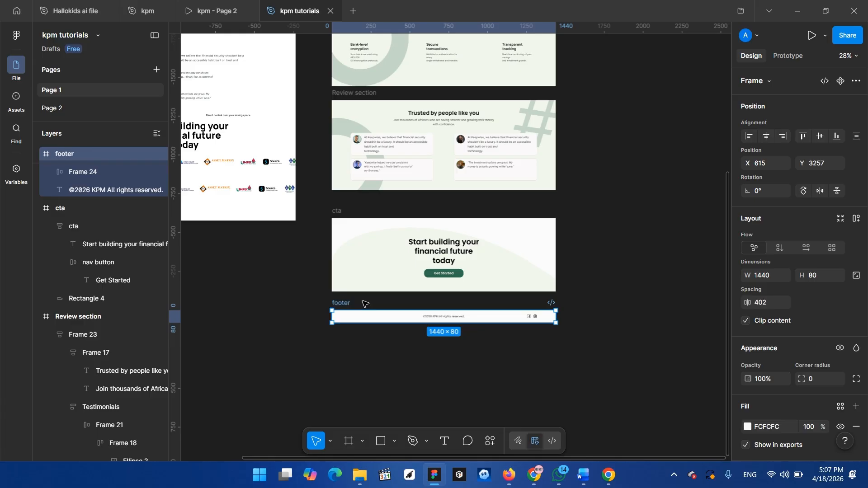
- Select the hero section, Features section, Review section, cta and footer frames together, leaving out the Header
scroll(362, 292, "up", 5)
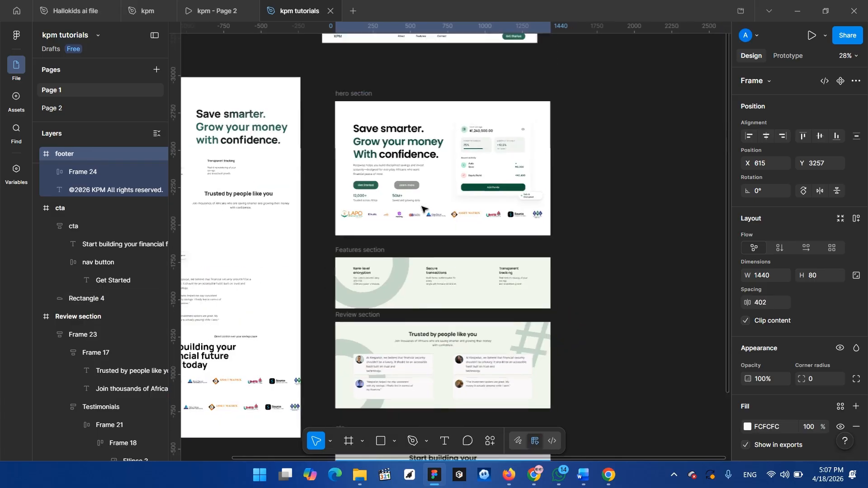
scroll(422, 209, "down", 3)
left_click(370, 120)
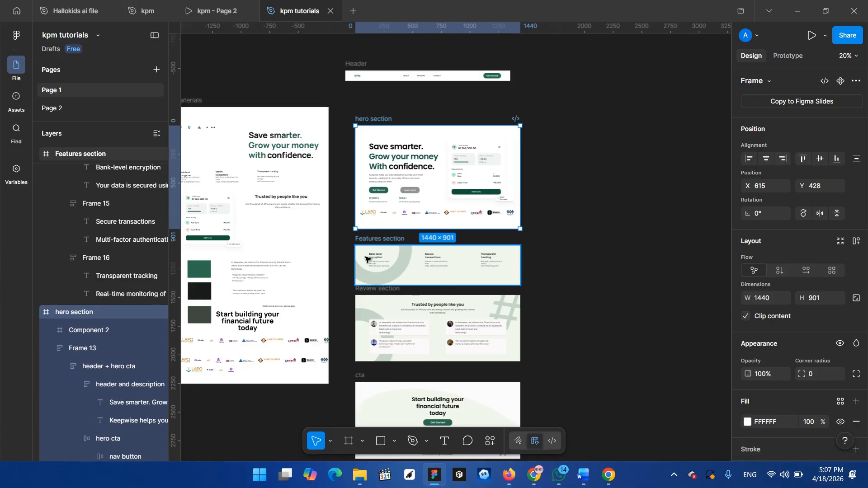
left_click(374, 240, "shift")
left_click(375, 293, "shift")
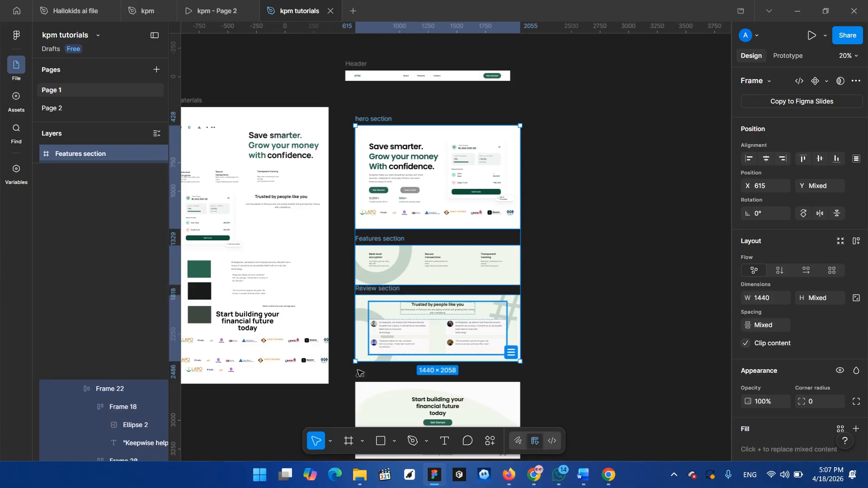
left_click(364, 376, "shift")
scroll(369, 398, "down", 2)
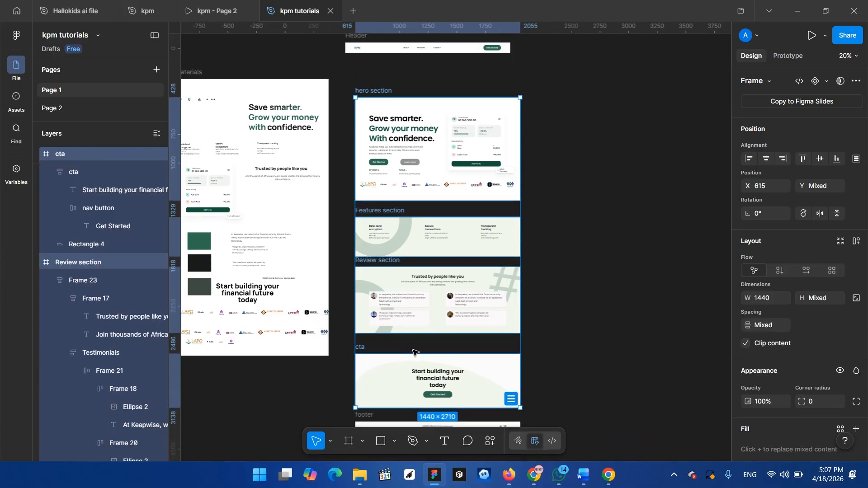
left_click(369, 409, "shift")
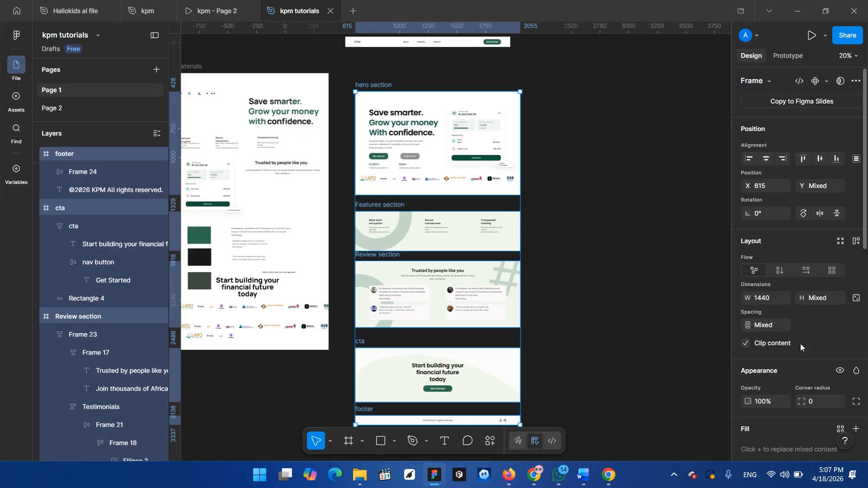
scroll(800, 335, "down", 3)
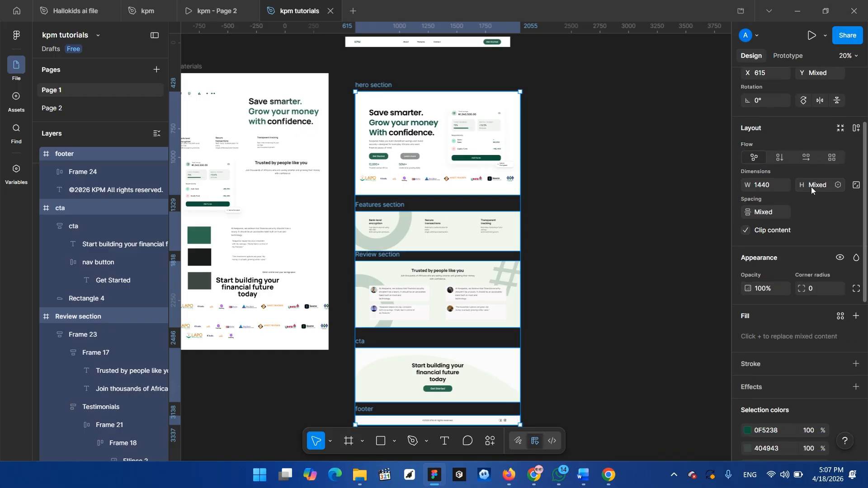
- Try to wrap the five selected section frames in one new frame
right_click(371, 118)
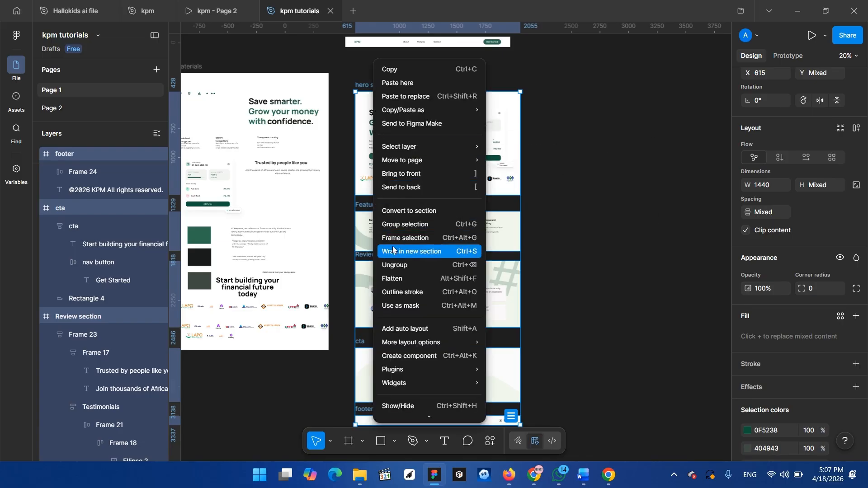
left_click(421, 239)
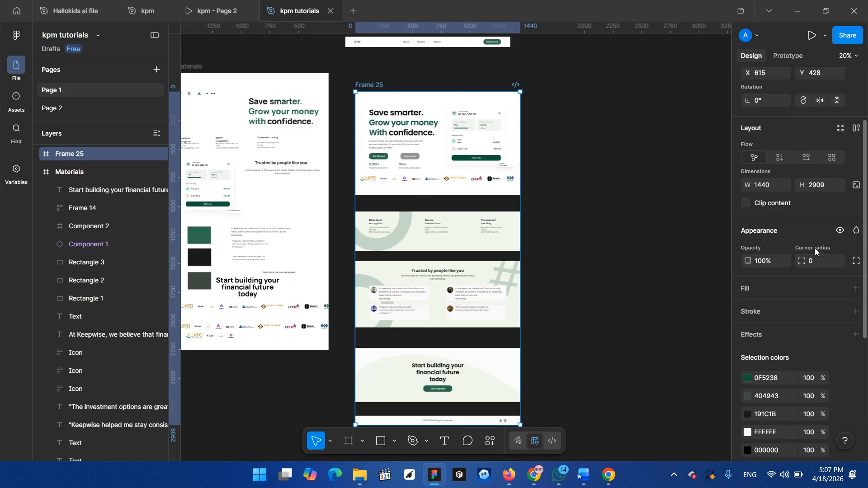
scroll(815, 248, "up", 4)
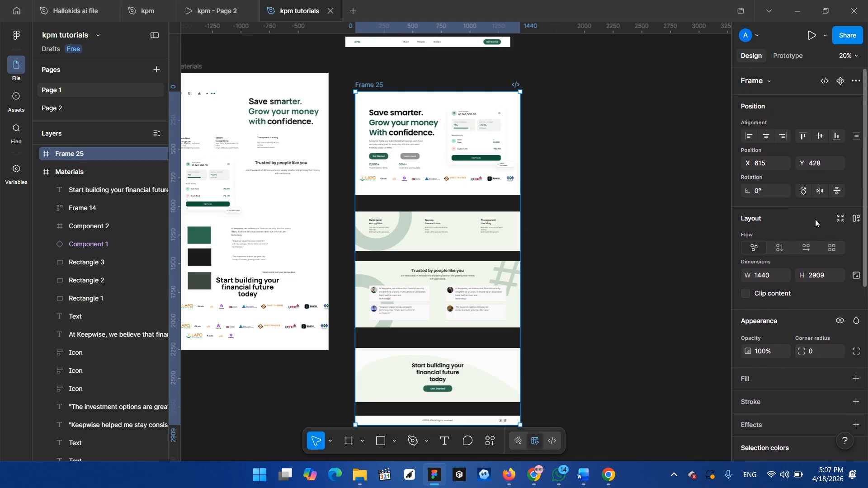
scroll(816, 219, "down", 5)
scroll(815, 220, "up", 5)
key("Return")
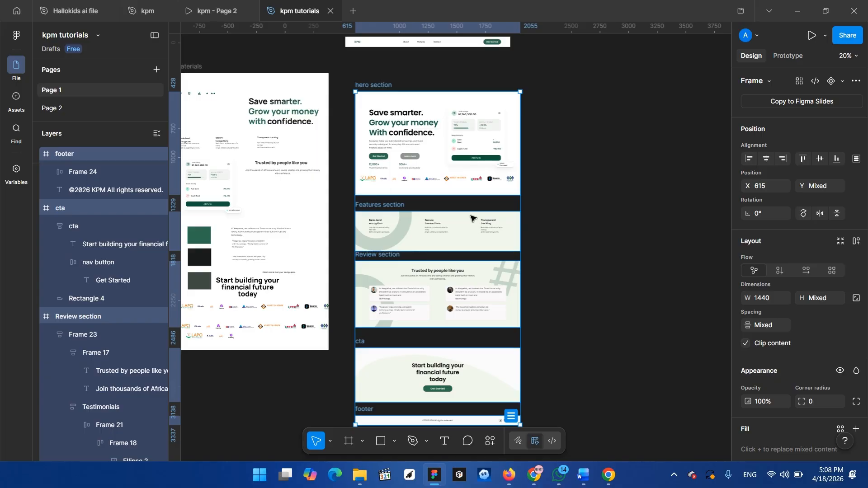
- Set the vertical spacing between the five selected section frames to 0
scroll(799, 275, "down", 4)
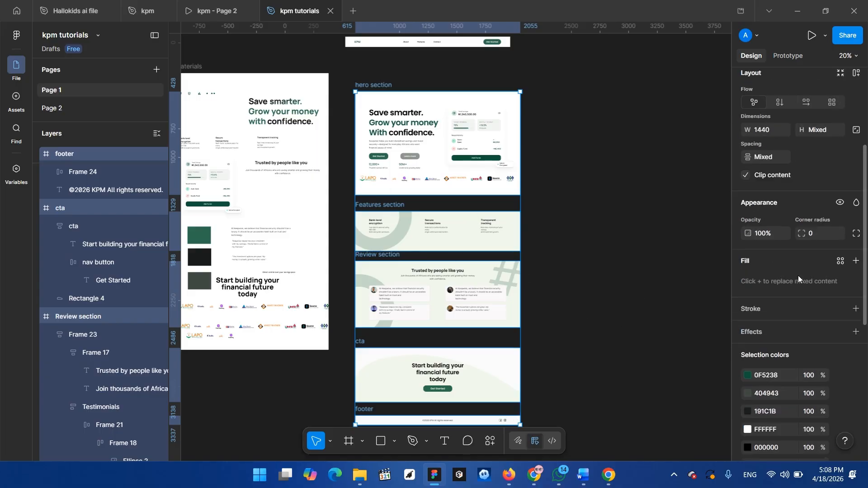
scroll(799, 276, "down", 4)
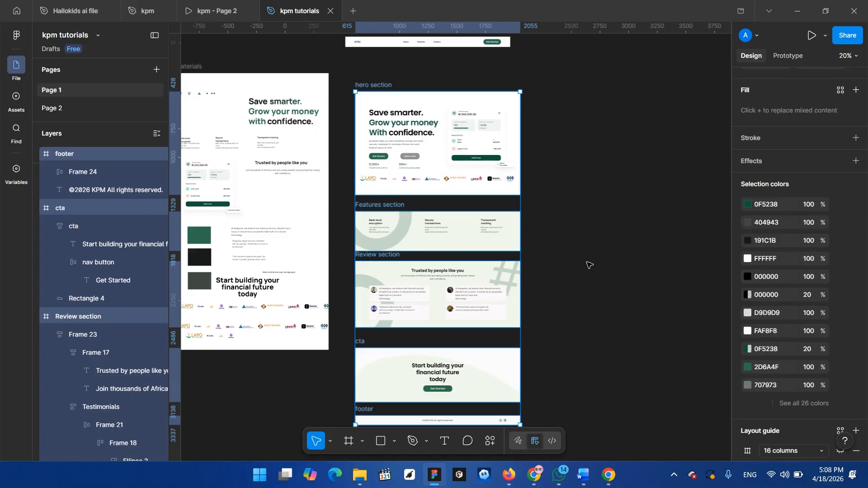
left_click(571, 252)
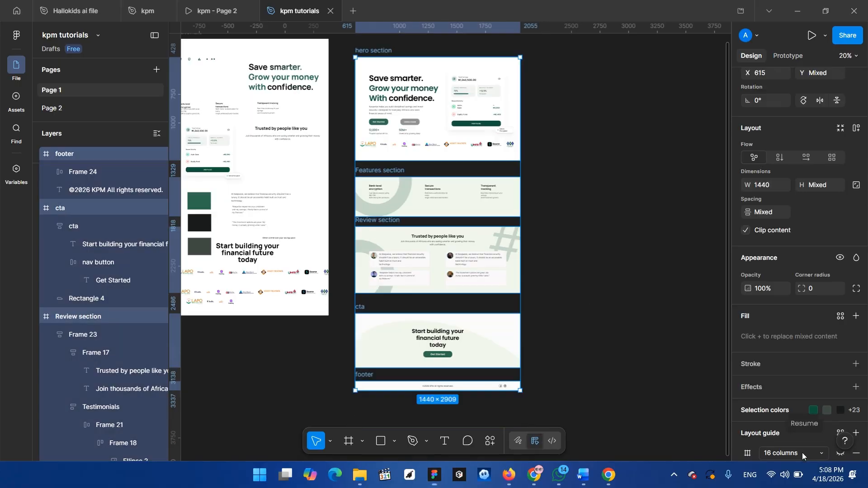
scroll(365, 127, "down", 1)
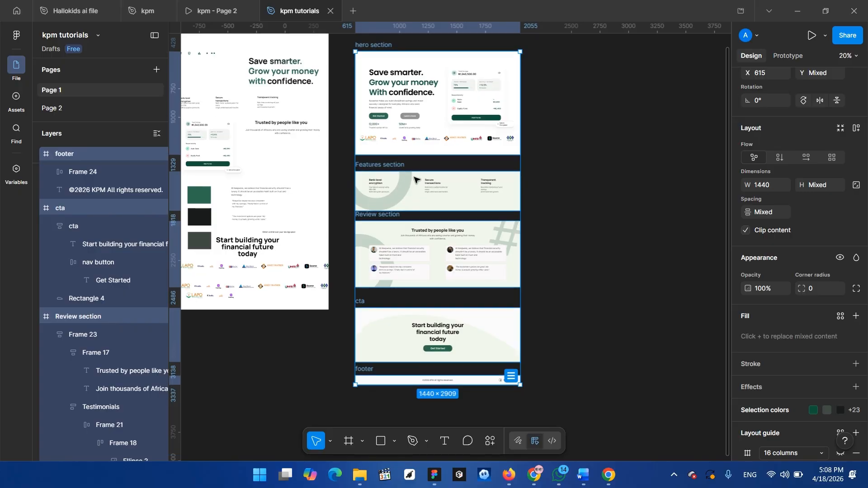
scroll(384, 111, "up", 1)
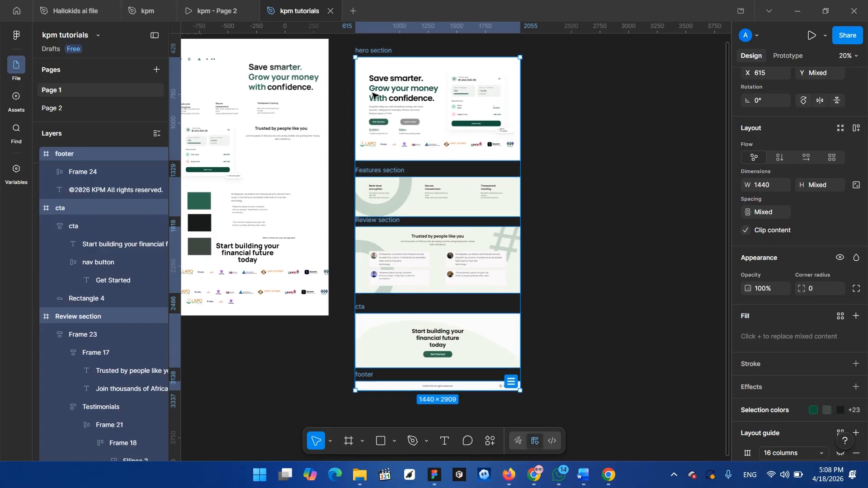
scroll(379, 69, "up", 3)
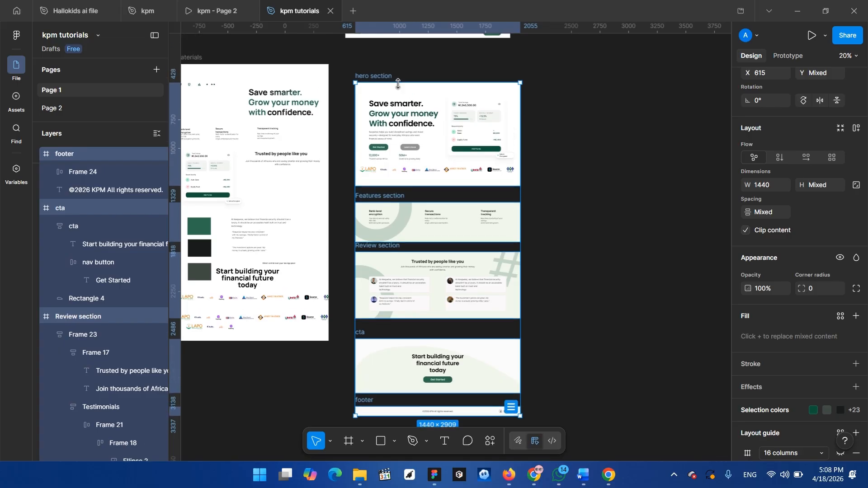
scroll(379, 69, "up", 5)
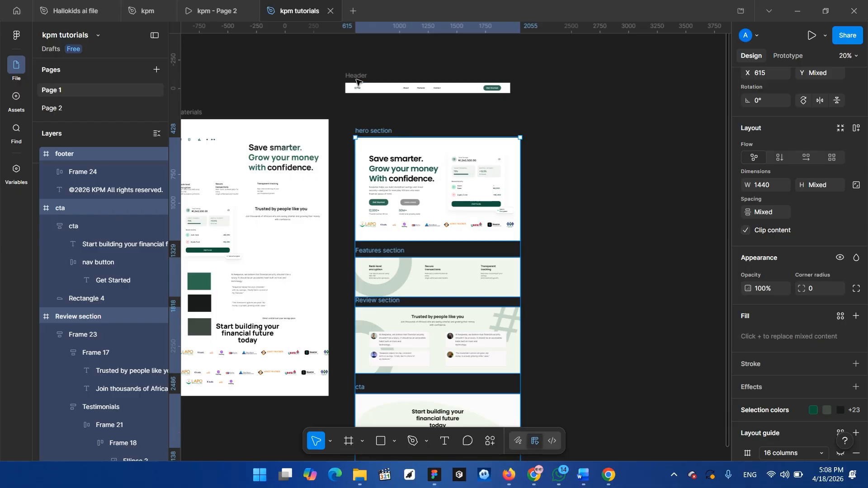
scroll(393, 194, "down", 6)
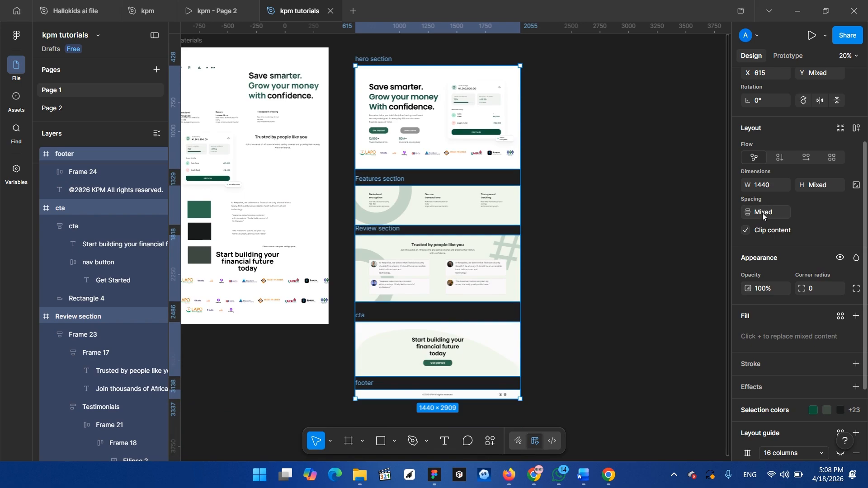
left_click(763, 214)
key("Return")
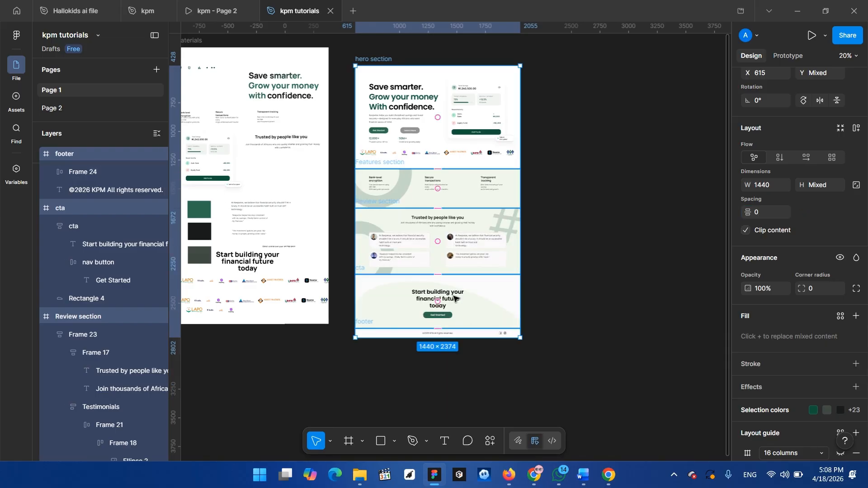
- Wrap the five stacked sections in a new frame and move it down to about X 566, Y 625
scroll(446, 248, "up", 2)
right_click(370, 145)
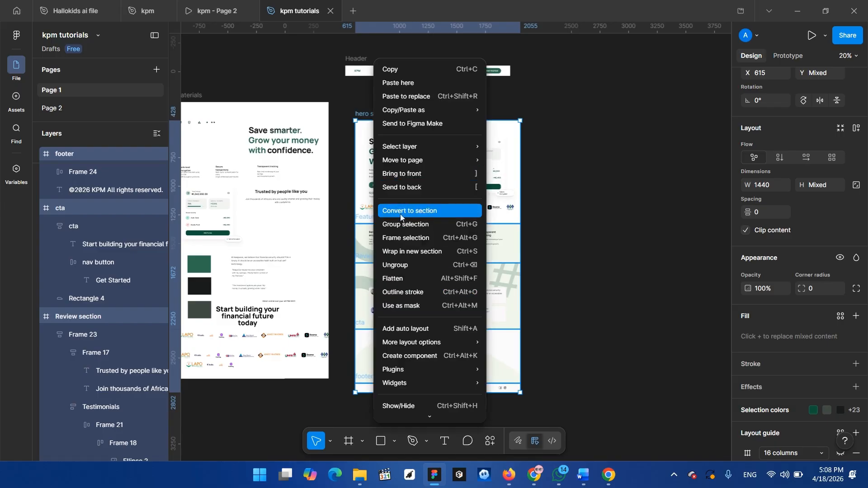
left_click(399, 239)
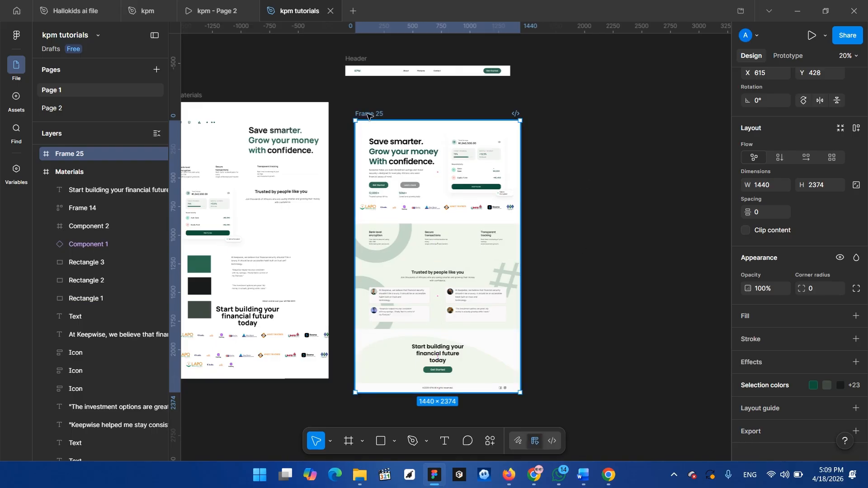
left_click_drag(370, 116, 363, 137)
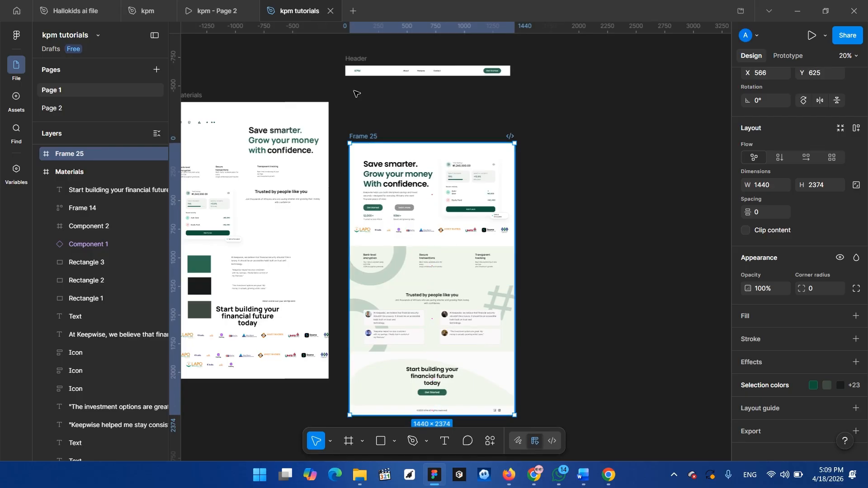
- Try to paste a copy of the Header frame into the combined page frame
left_click(350, 60)
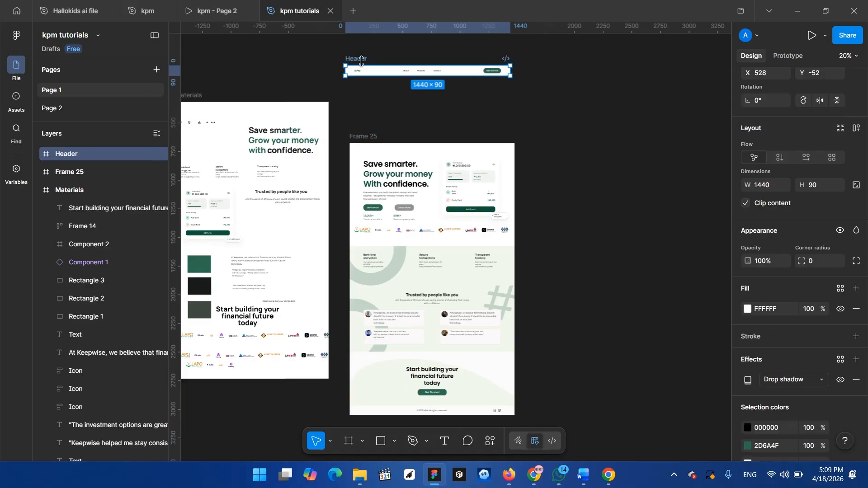
right_click(356, 59)
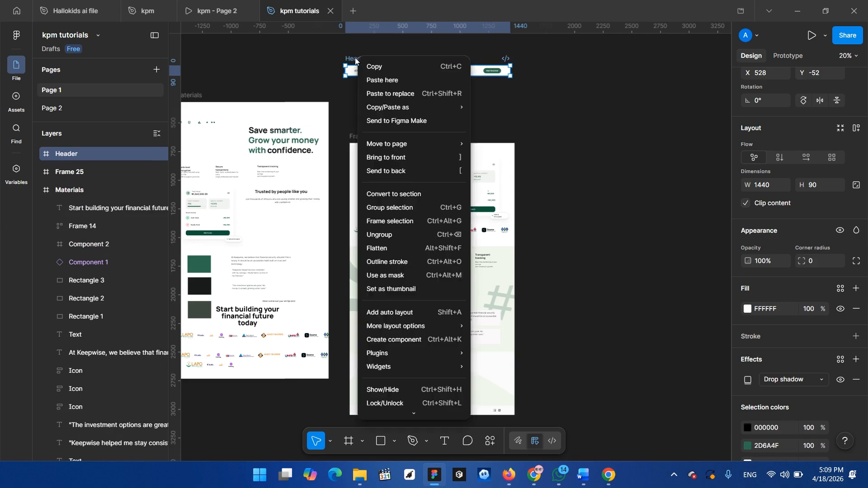
left_click(372, 67)
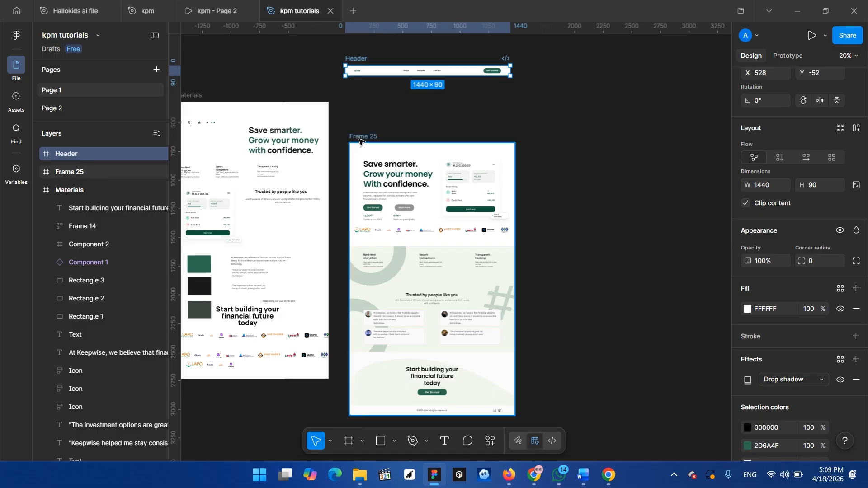
left_click(360, 140)
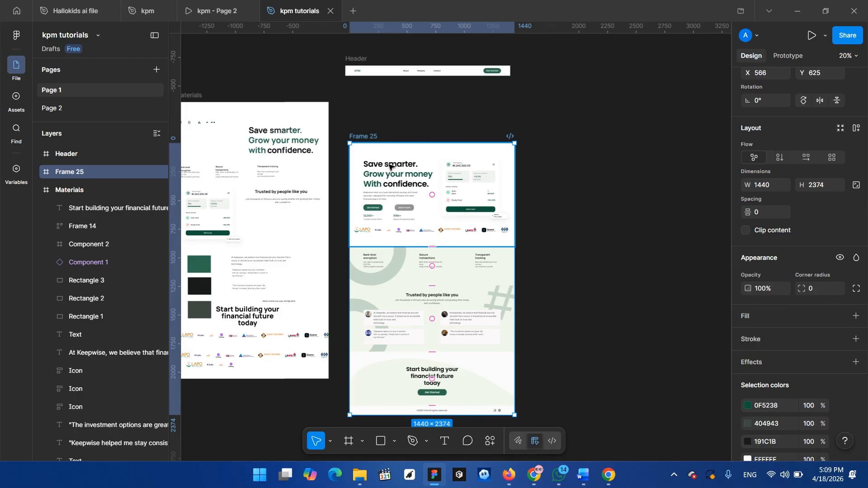
right_click(389, 167)
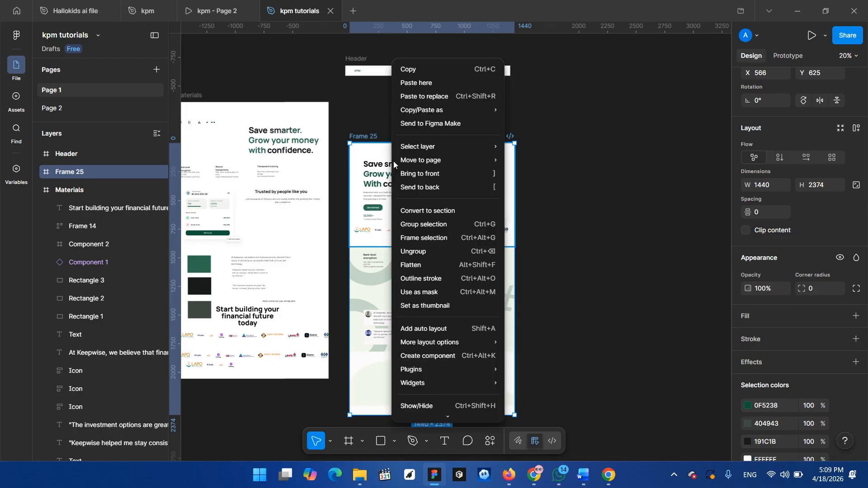
left_click(414, 89)
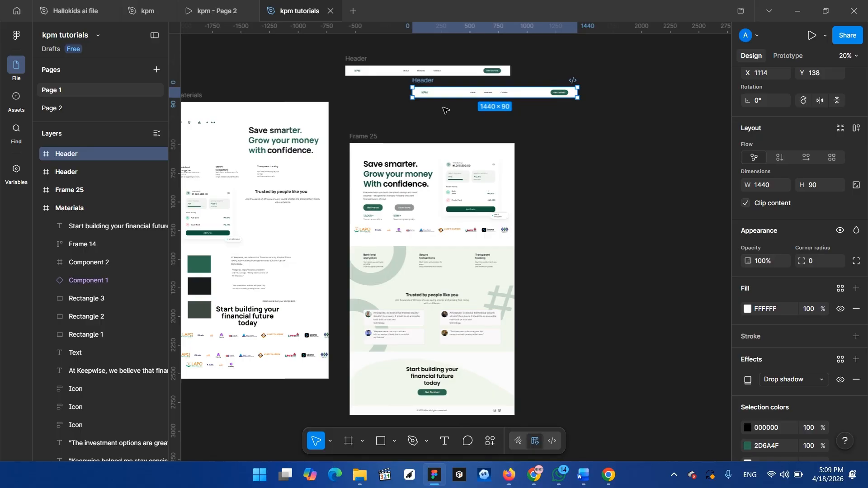
key("ctrl+z")
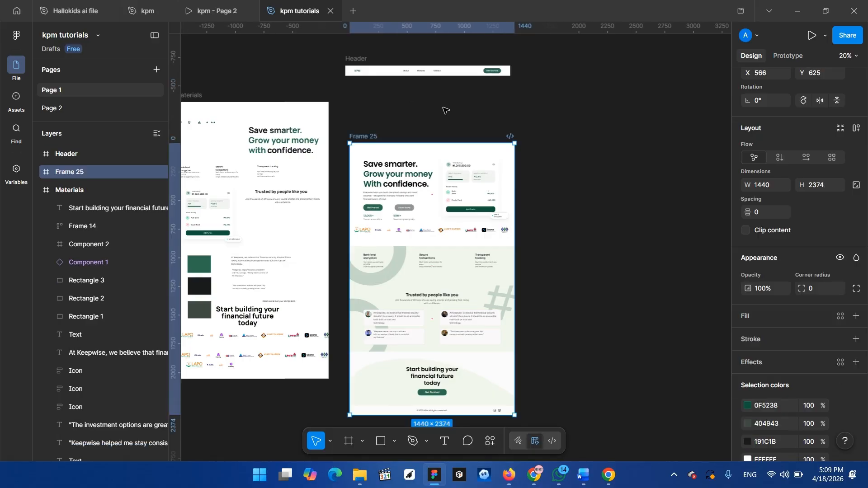
- Remove the Header frame from above the combined page frame
left_click(356, 62)
key("Delete")
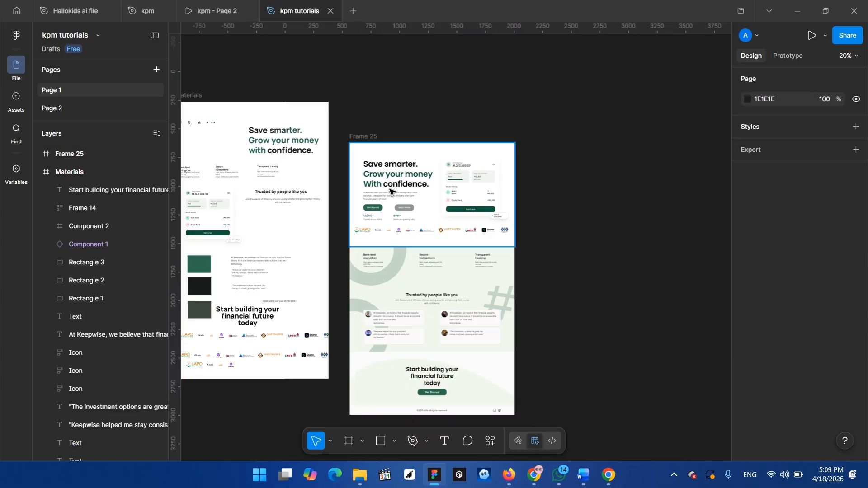
left_click(390, 192)
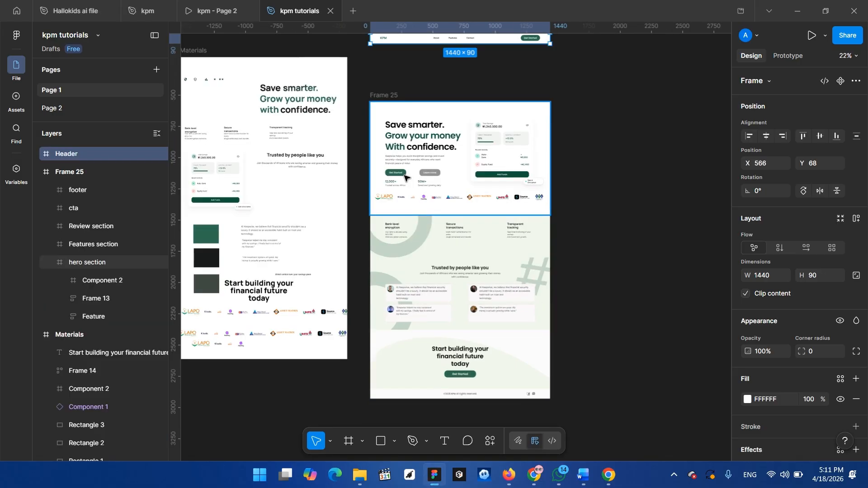
left_click(382, 105)
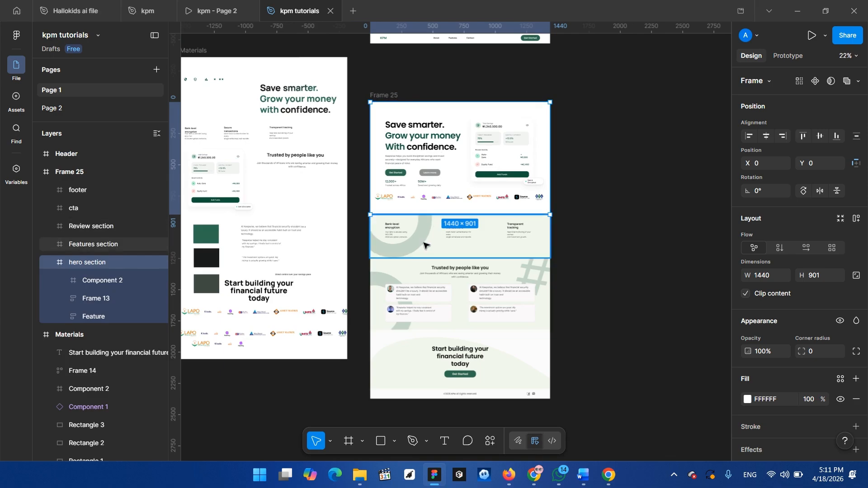
left_click(92, 250)
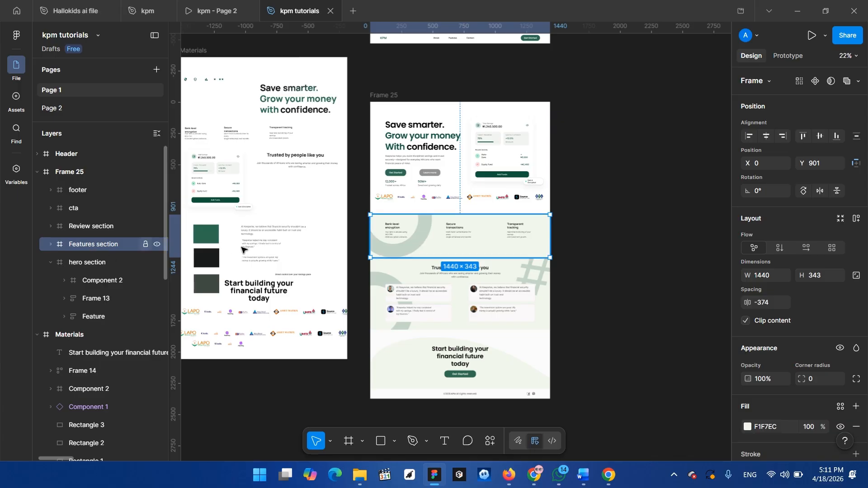
left_click(417, 295)
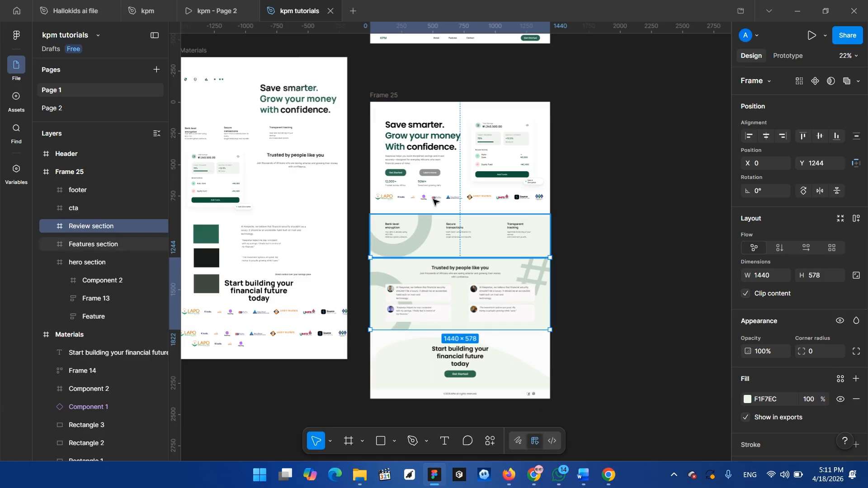
- Rename the combined page frame as "landimg page"
left_click(384, 97)
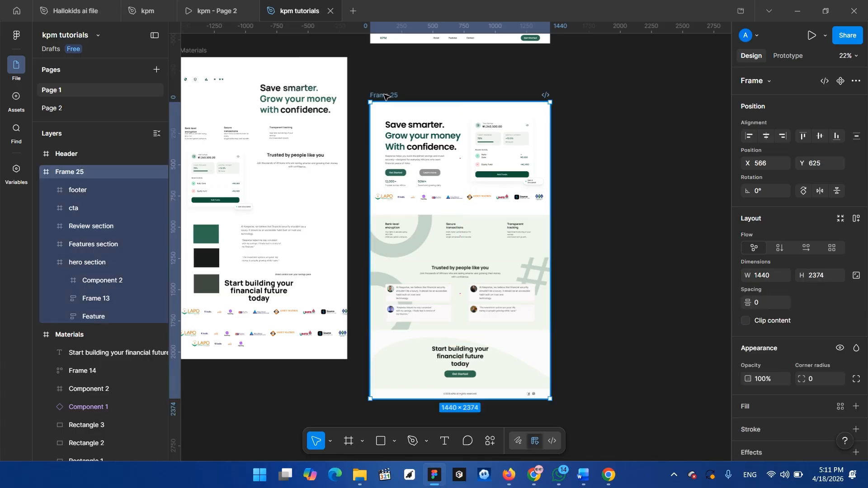
double_click(384, 95)
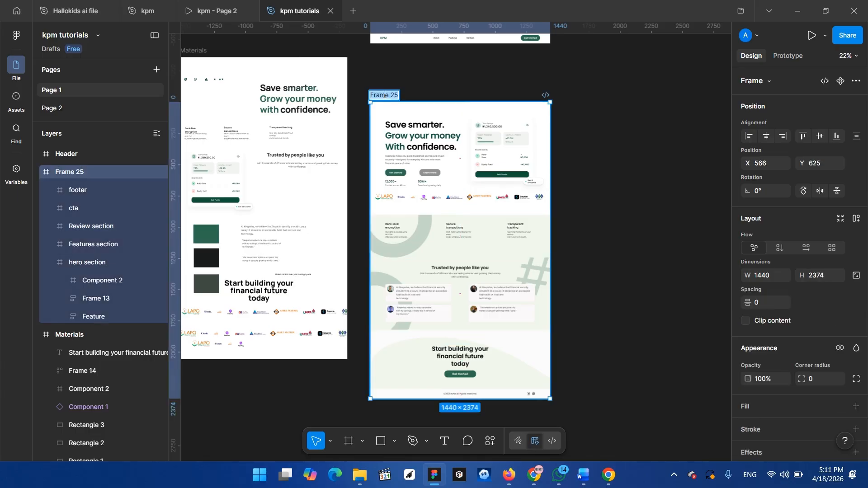
type("landi")
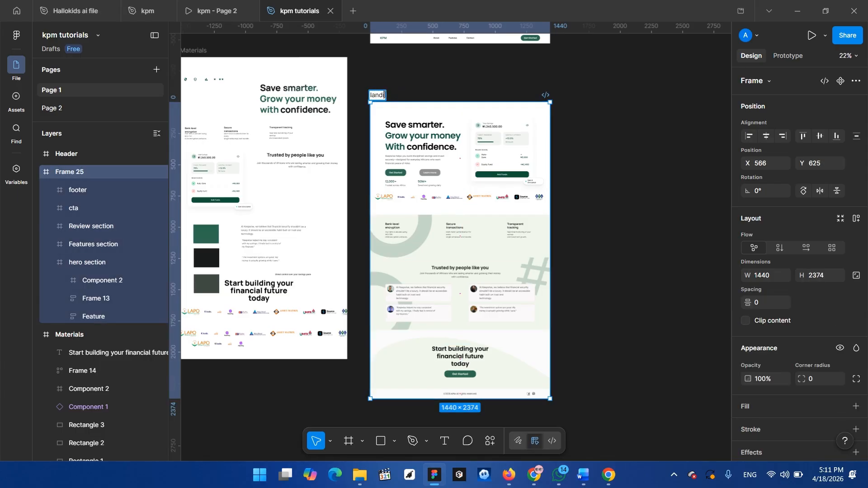
type("ng page")
key("Return")
- Cut the standalone Header frame above the page and paste it into the hero section
scroll(407, 45, "up", 1)
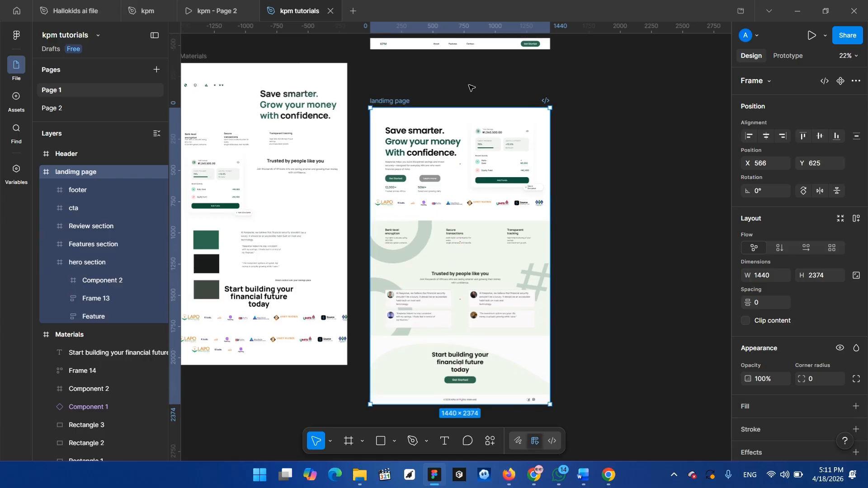
left_click(383, 40)
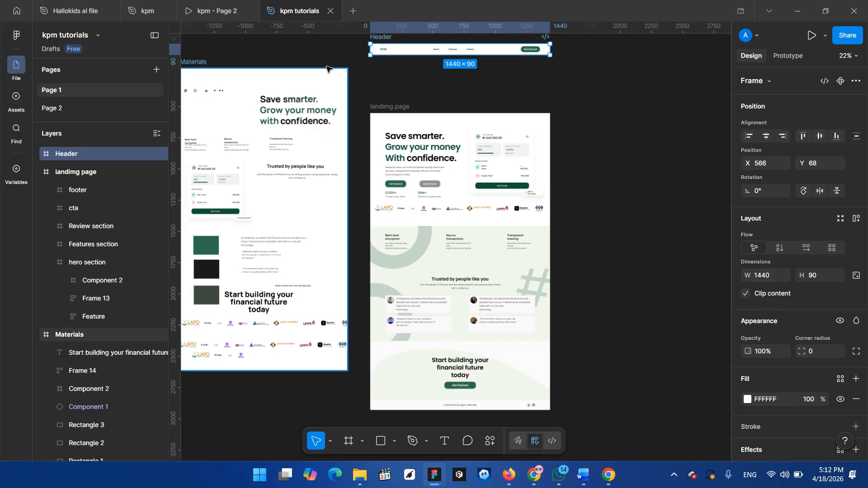
key("Delete")
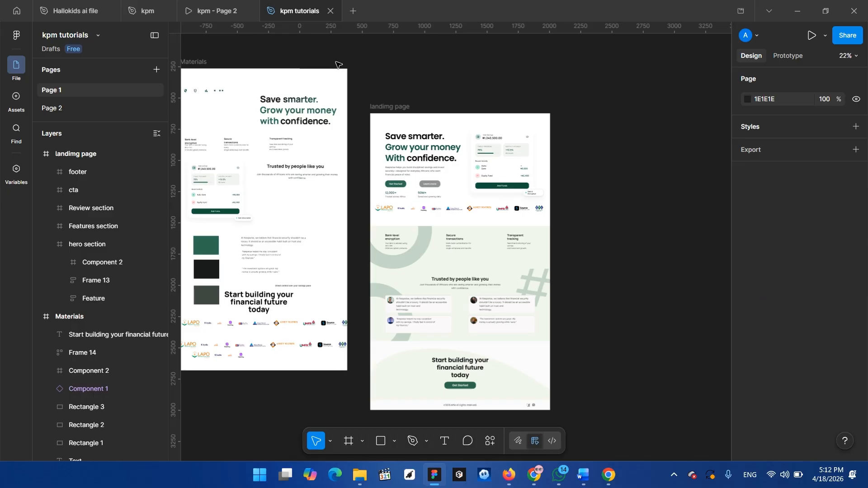
left_click(398, 136)
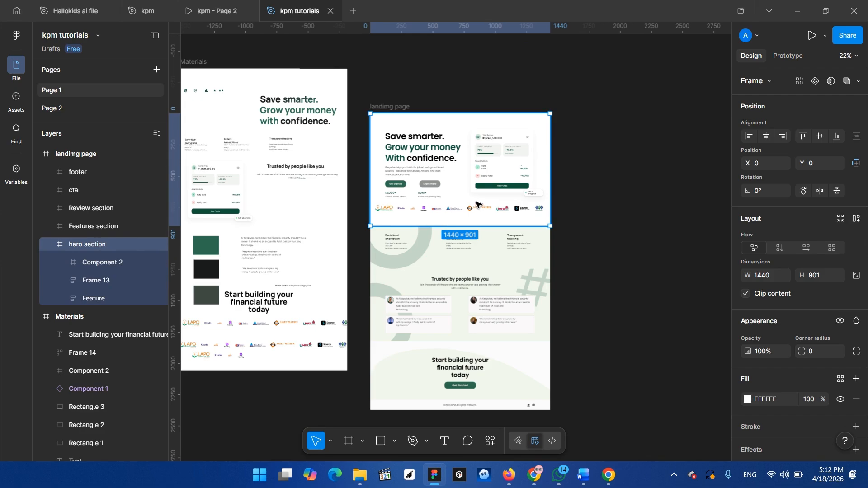
key("ctrl+v")
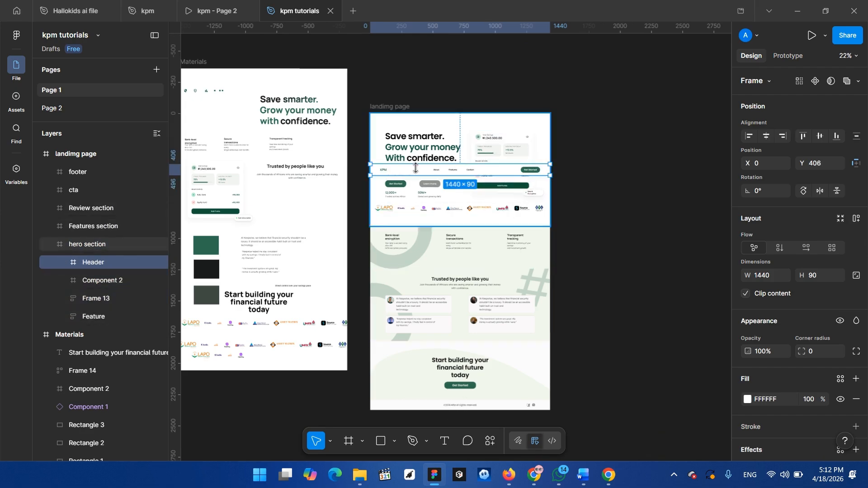
- Align the pasted header to the top edge and horizontal center of the hero section
left_click(803, 137)
left_click(763, 140)
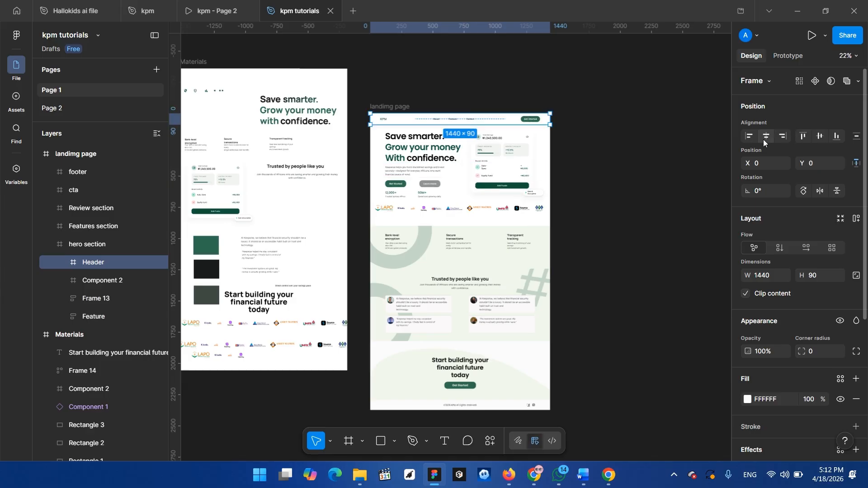
left_click(580, 132)
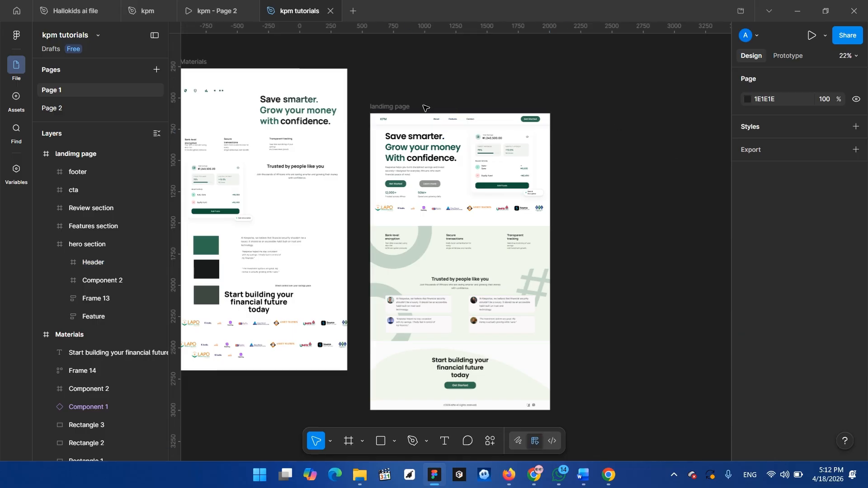
- Select the whole landing page frame and present it as a prototype preview
scroll(401, 119, "up", 2)
scroll(400, 118, "up", 3)
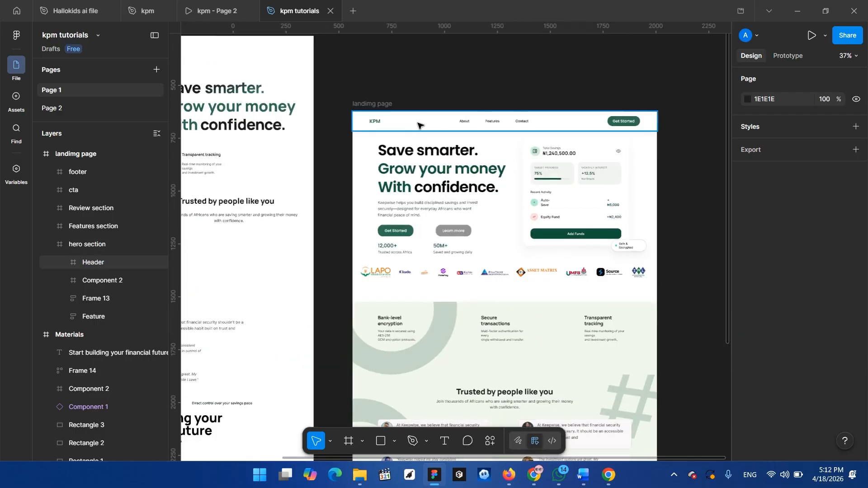
scroll(503, 152, "down", 1)
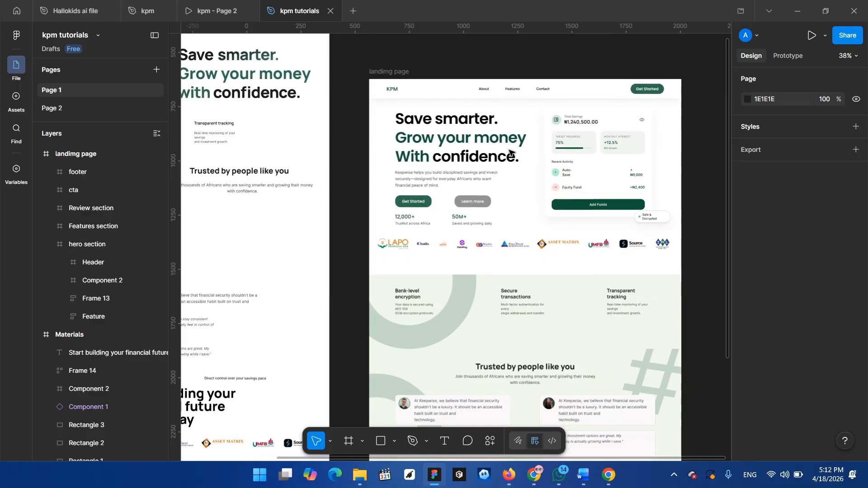
scroll(511, 144, "right", 3)
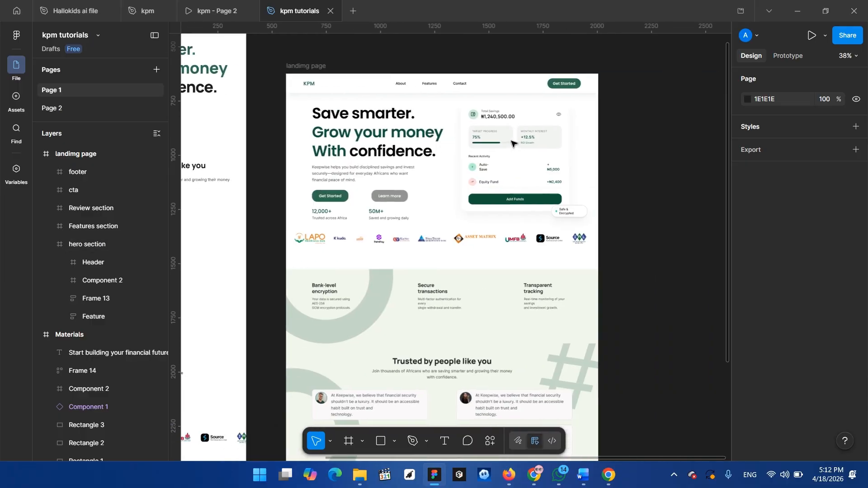
left_click(306, 67)
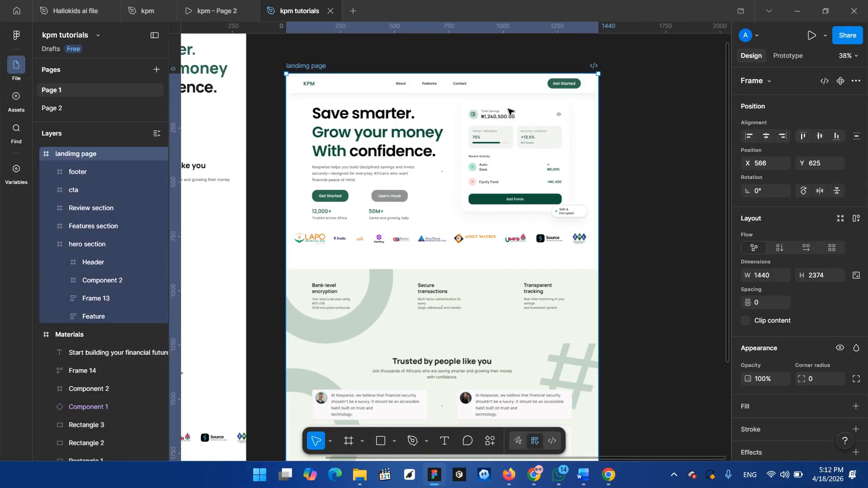
left_click(813, 36)
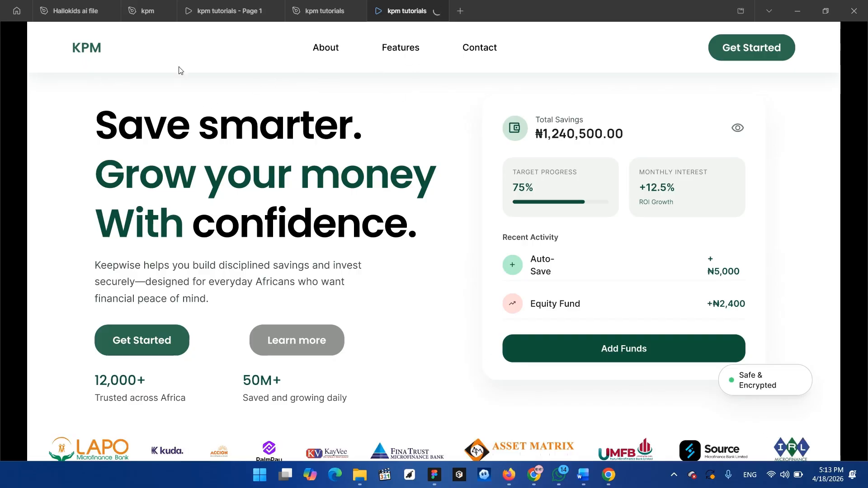
- Examine the presented landing page from the header down to the footer and back up to the hero
scroll(368, 163, "down", 4)
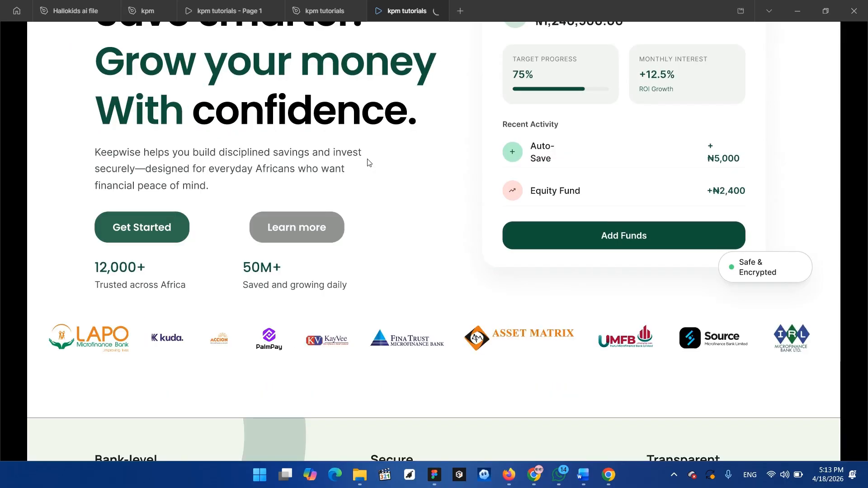
scroll(370, 165, "down", 5)
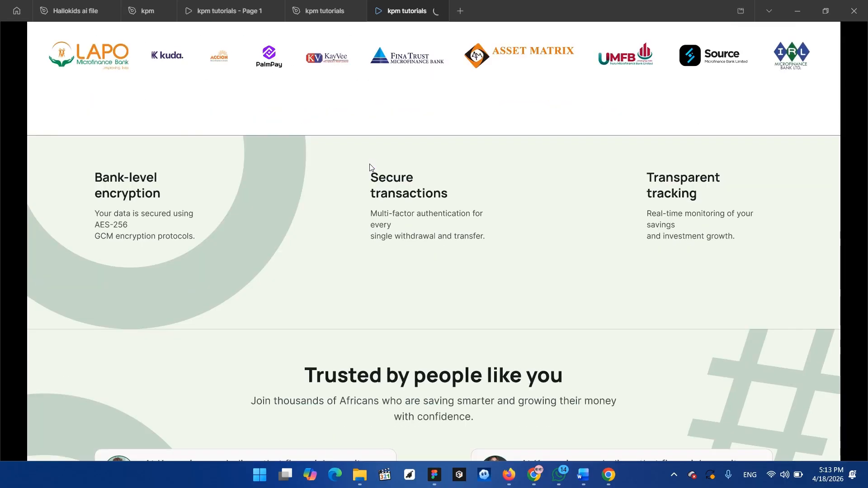
scroll(370, 168, "down", 7)
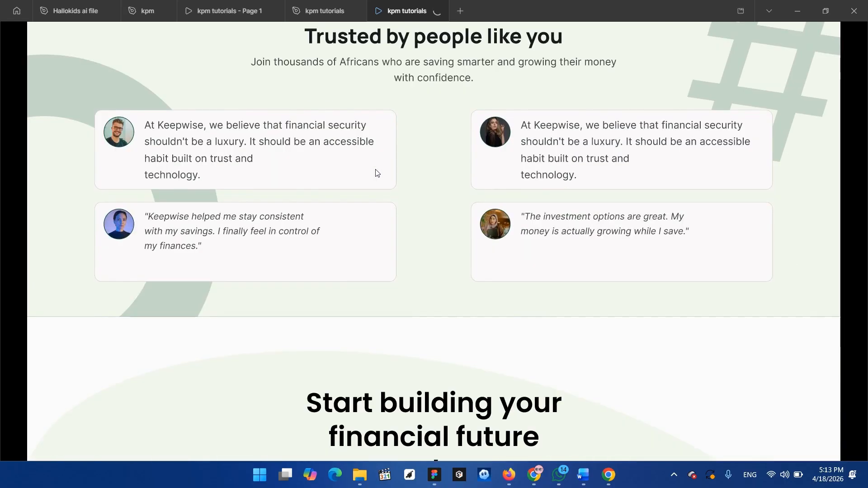
scroll(377, 173, "down", 1)
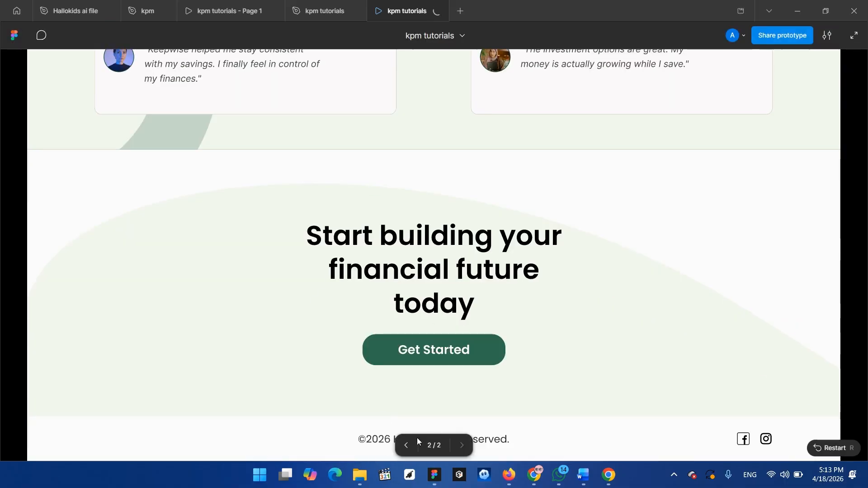
scroll(533, 339, "up", 3)
scroll(512, 373, "down", 3)
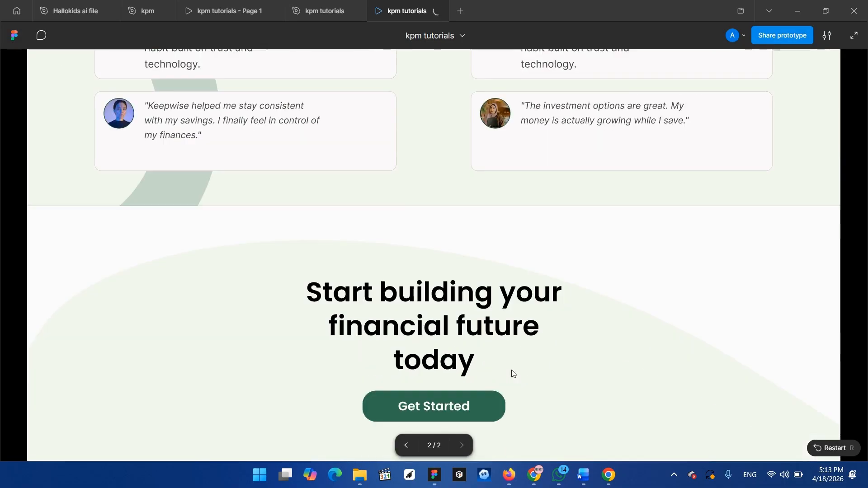
scroll(525, 297, "up", 5)
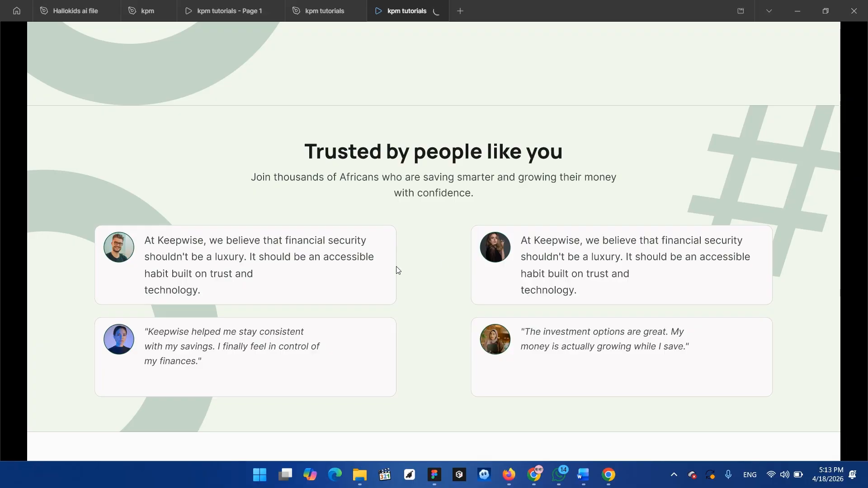
scroll(593, 163, "up", 10)
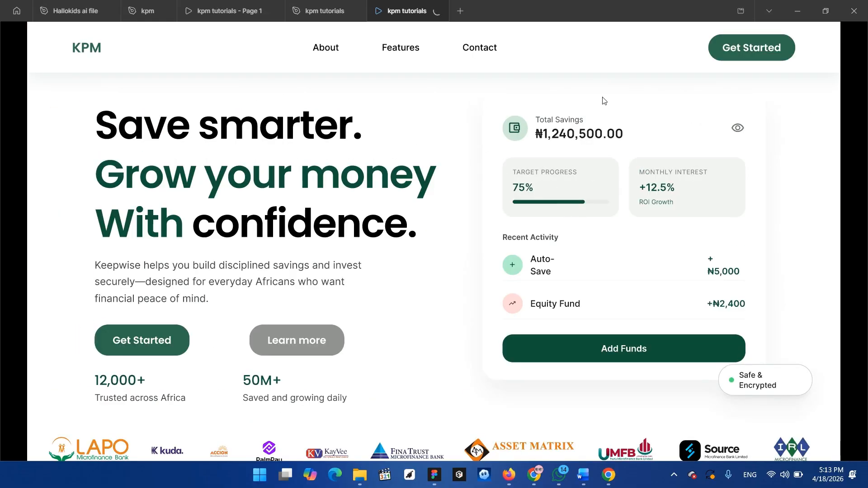
- Return to the design file and look over the full landing page frame
left_click(320, 14)
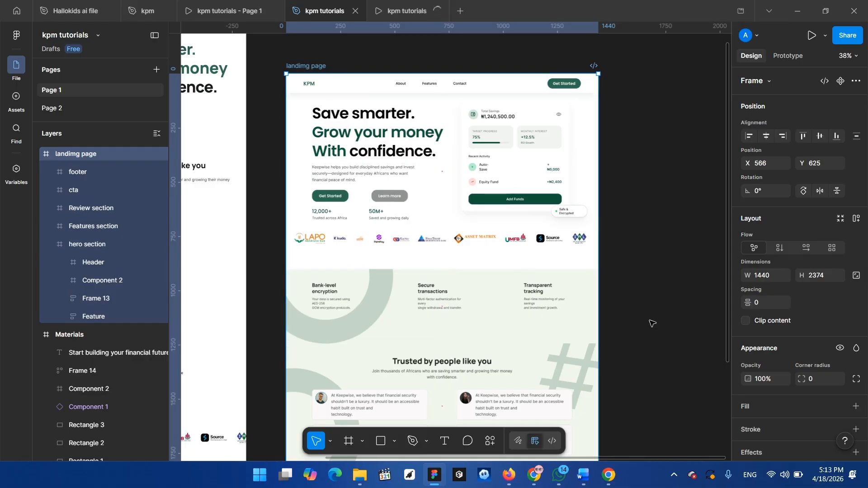
scroll(653, 322, "down", 5)
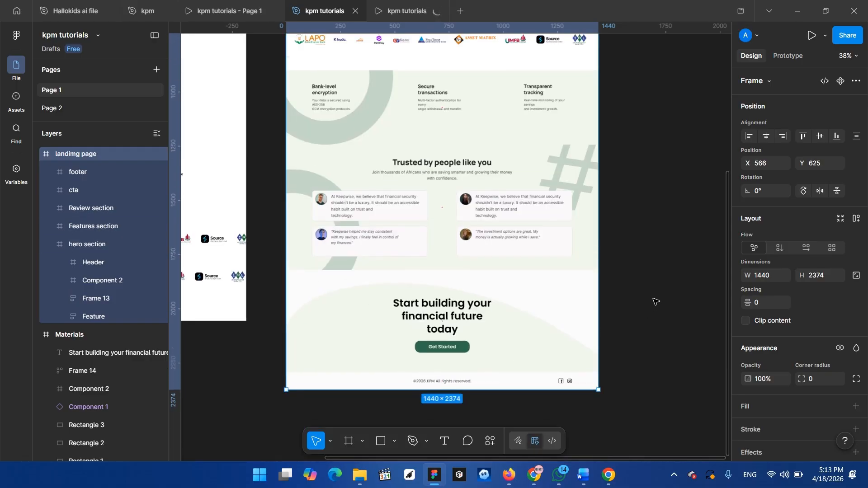
scroll(664, 285, "up", 5)
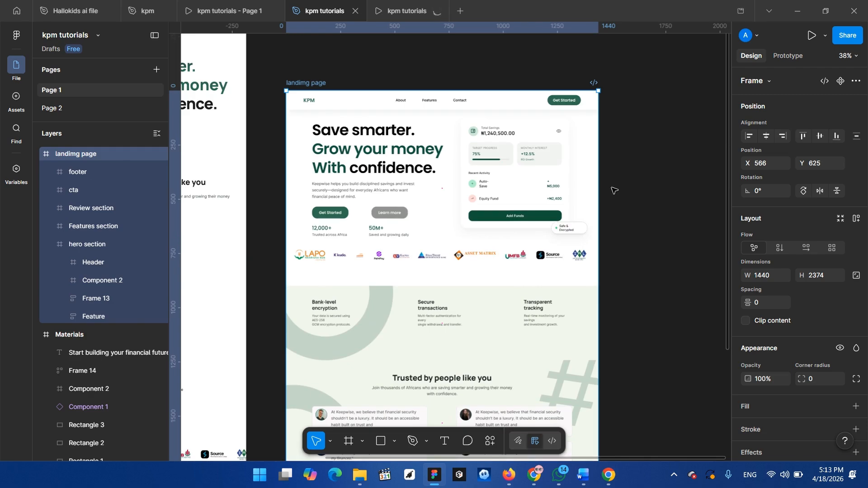
scroll(626, 172, "up", 1)
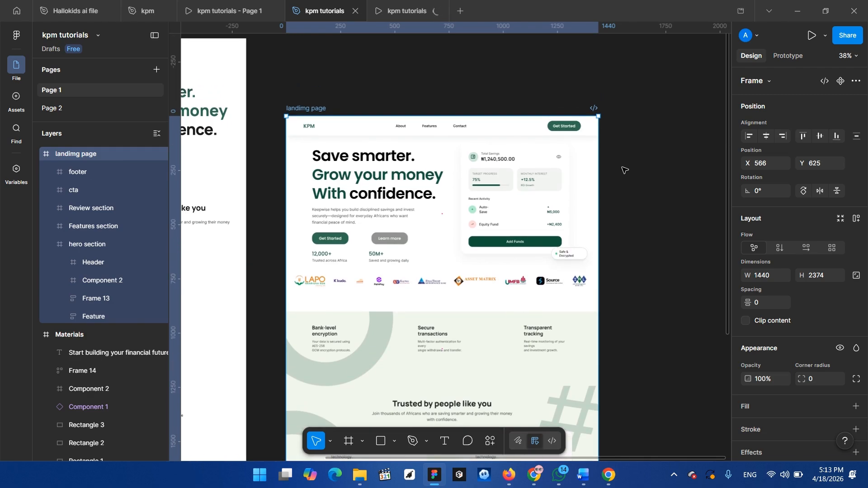